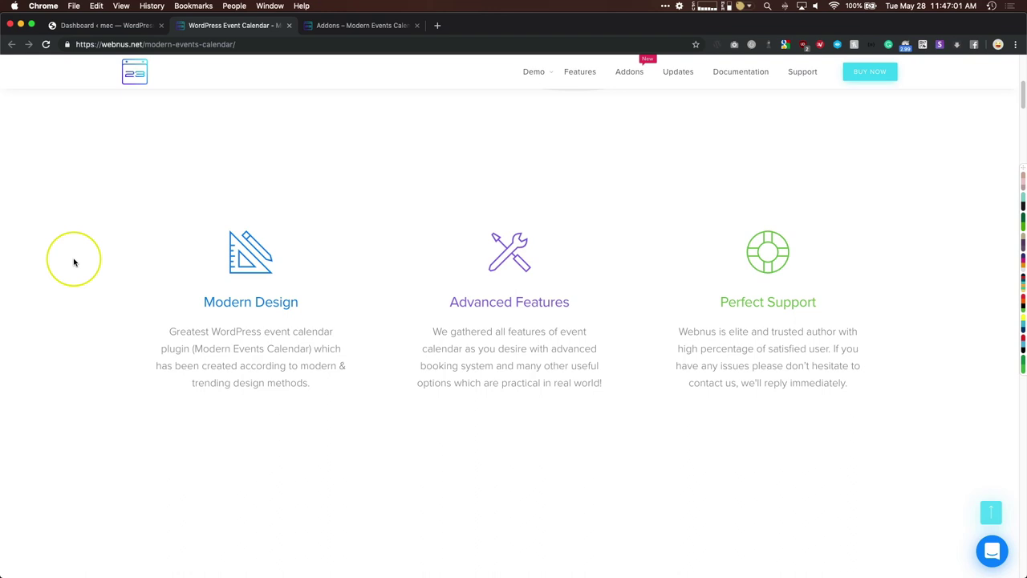
# - Expand the plugin comparison table in the Get The Plugin For Free section
pyautogui.scroll(-5, 75, 259)
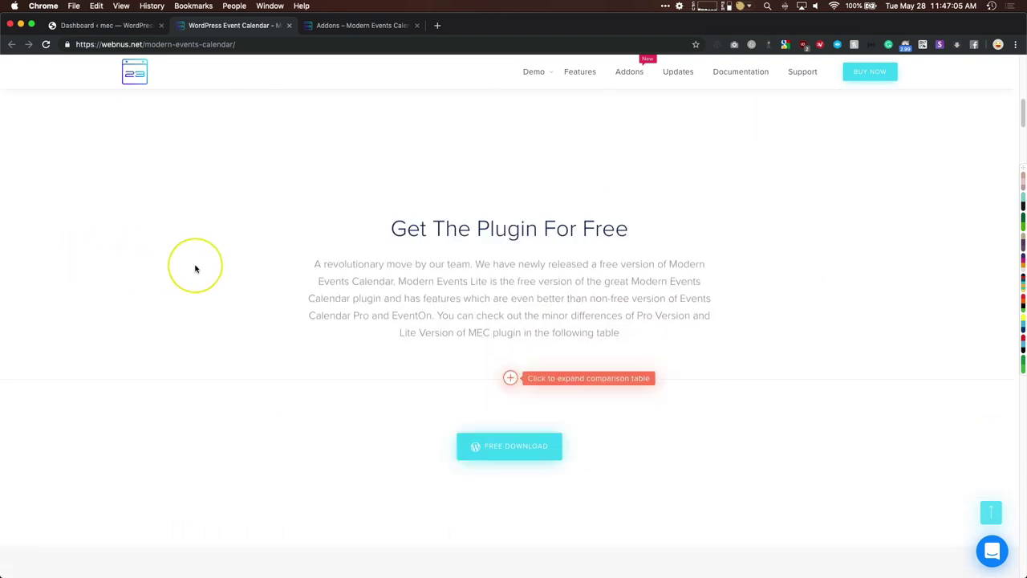
pyautogui.scroll(-2, 193, 267)
pyautogui.scroll(-2, 156, 273)
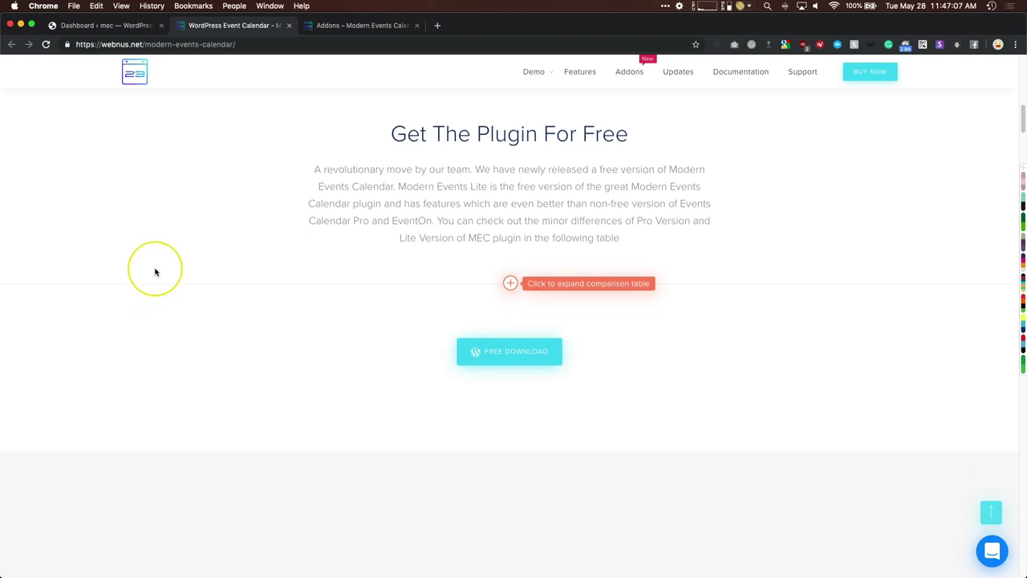
pyautogui.scroll(1, 156, 273)
pyautogui.click(506, 284)
pyautogui.scroll(1, 328, 270)
pyautogui.scroll(-1, 305, 273)
pyautogui.scroll(1, 211, 276)
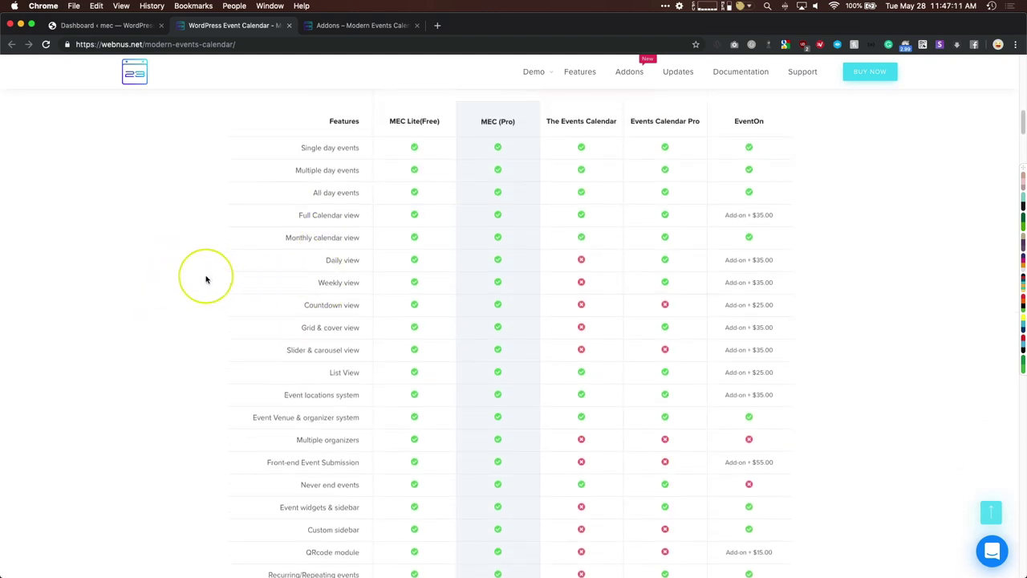
# - Compare the features of MEC Lite, MEC Pro, The Events Calendar, Events Calendar Pro and EventOn in the comparison table
pyautogui.moveTo(390, 120); pyautogui.dragTo(775, 121)
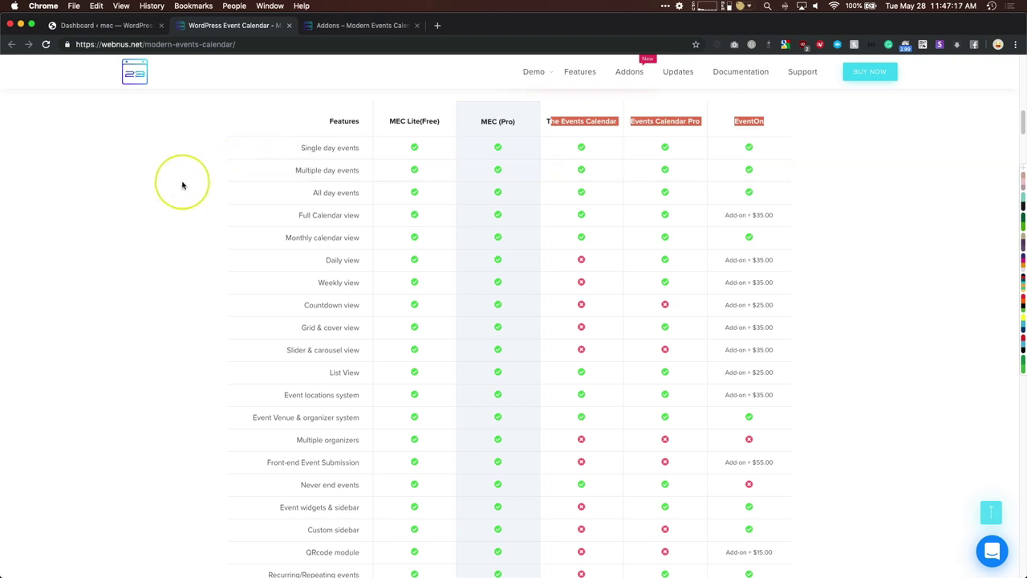
pyautogui.click(153, 197)
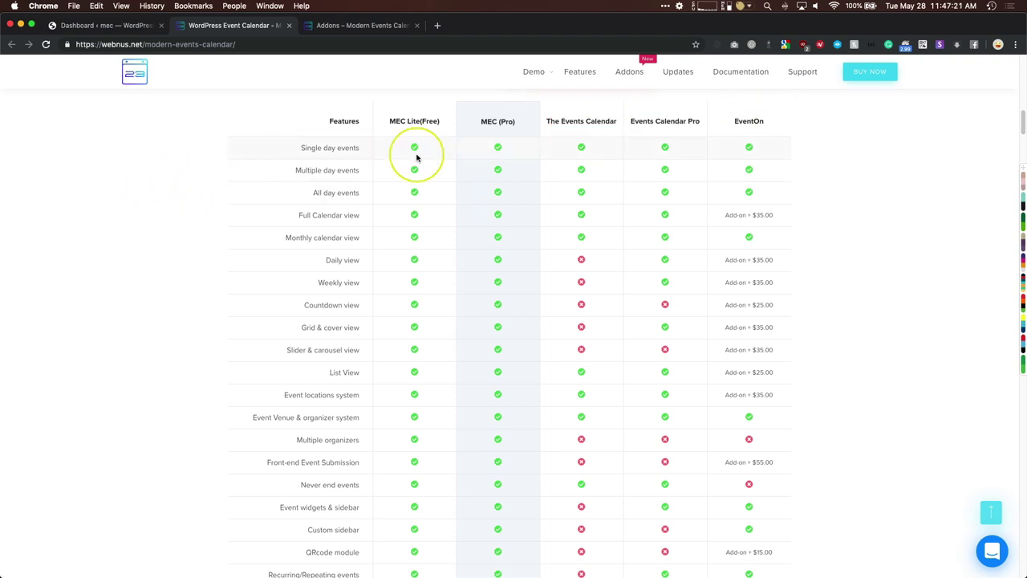
pyautogui.scroll(-1, 413, 151)
pyautogui.scroll(-10, 413, 151)
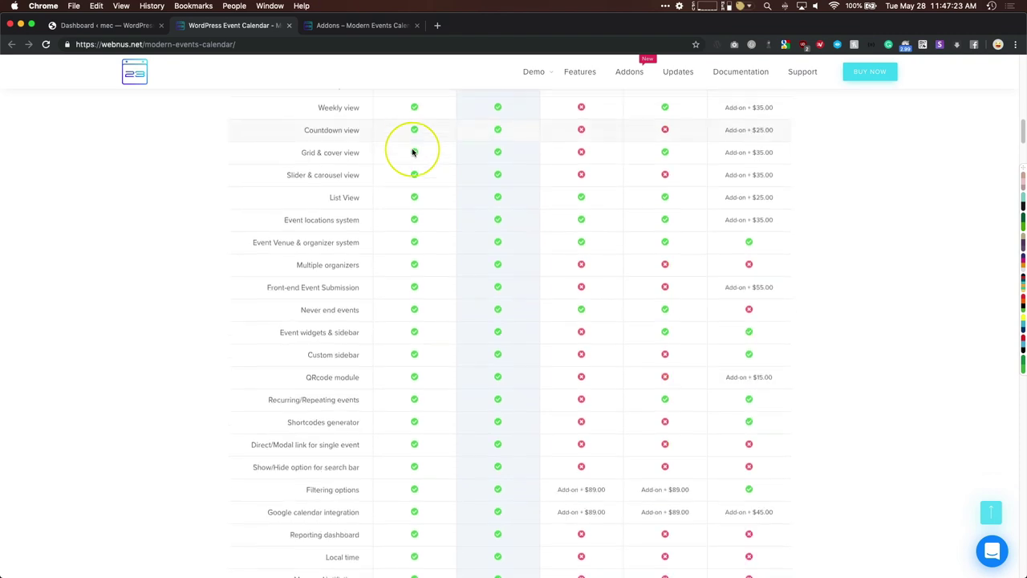
pyautogui.scroll(-5, 414, 266)
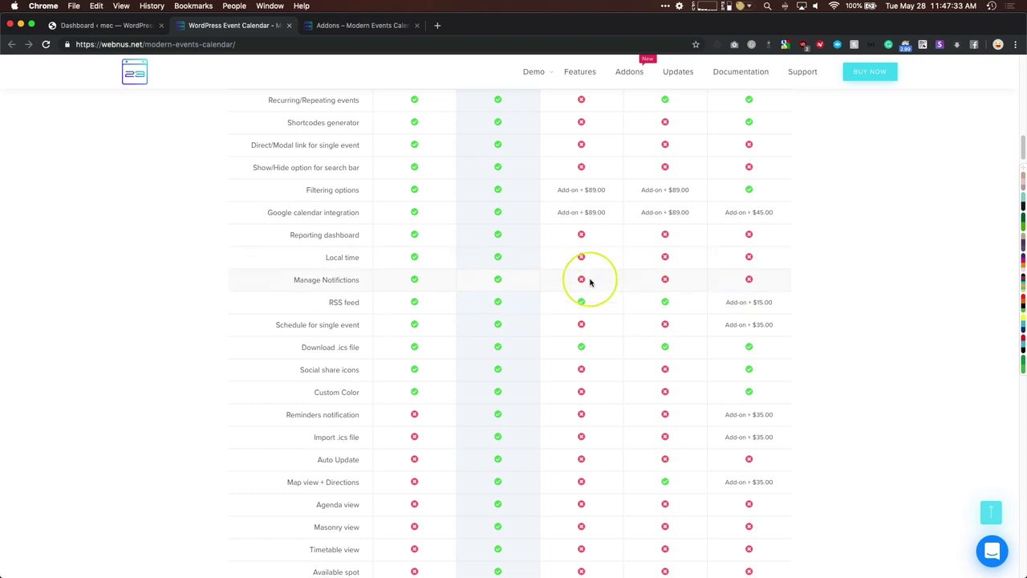
pyautogui.scroll(10, 431, 303)
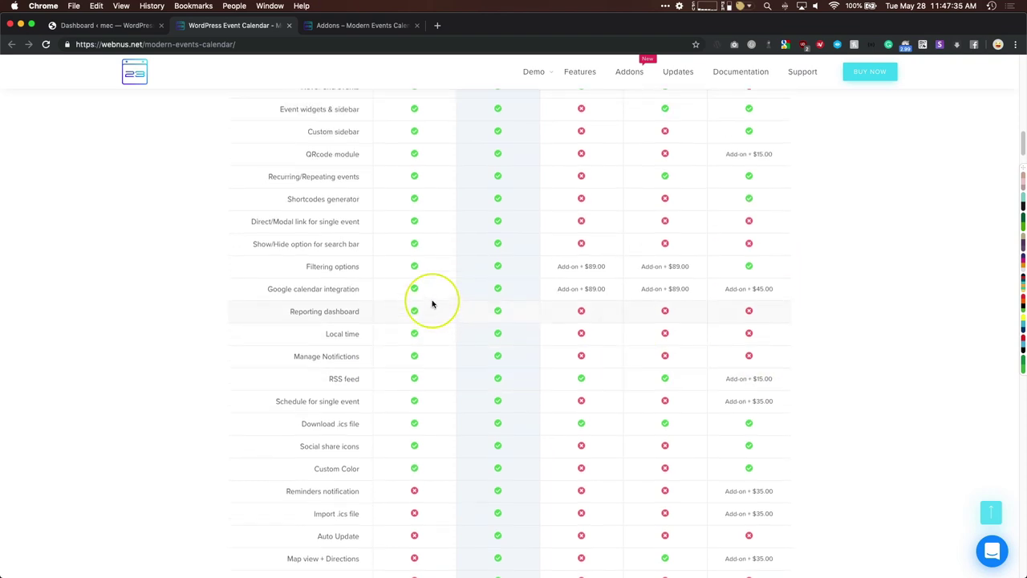
pyautogui.scroll(5, 410, 291)
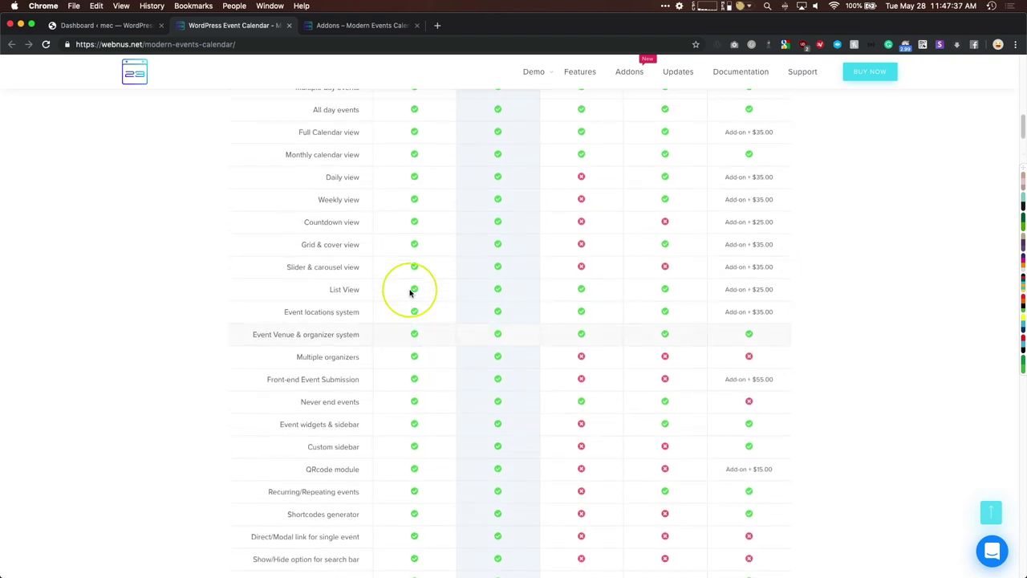
pyautogui.scroll(-12, 383, 280)
pyautogui.scroll(-10, 383, 281)
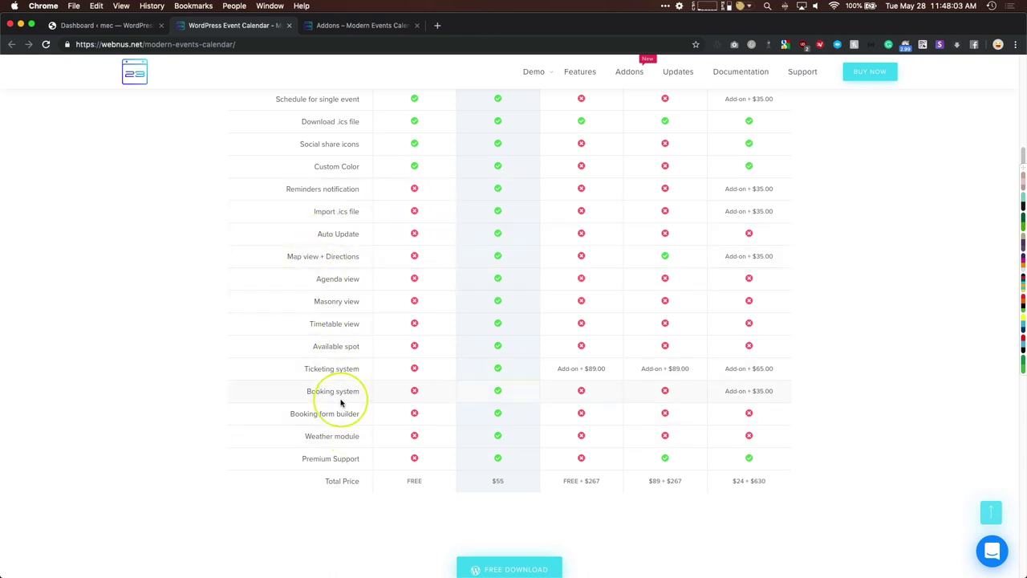
# - Check the Ticketing system row and EventOn's total price in the comparison table
pyautogui.moveTo(303, 369); pyautogui.dragTo(360, 369)
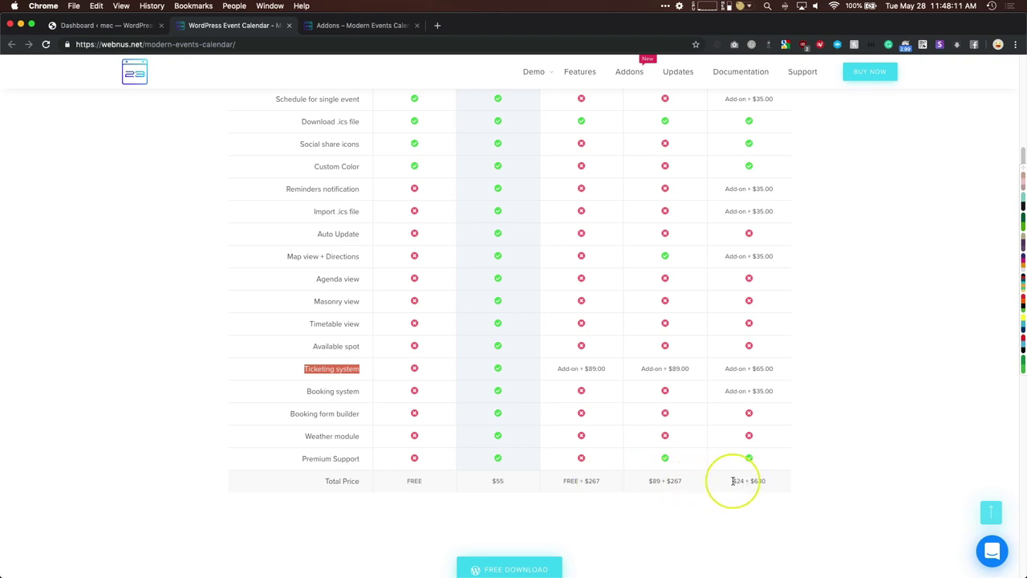
pyautogui.moveTo(729, 481); pyautogui.dragTo(775, 484)
pyautogui.click(768, 455)
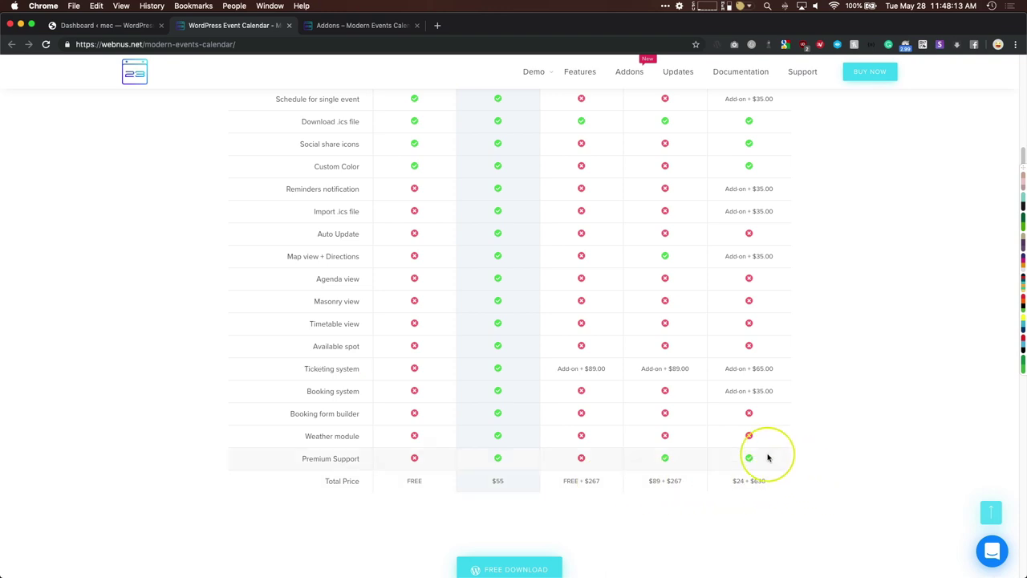
# - Review the comparison table again, from the first feature rows through to the total prices and the free download section
pyautogui.scroll(1, 766, 456)
pyautogui.scroll(3, 764, 456)
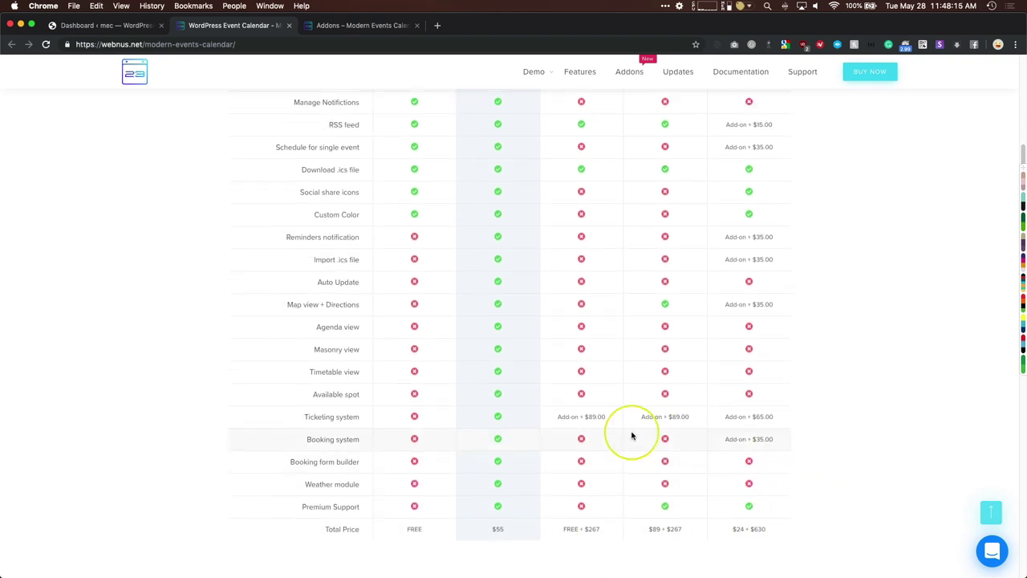
pyautogui.scroll(10, 492, 414)
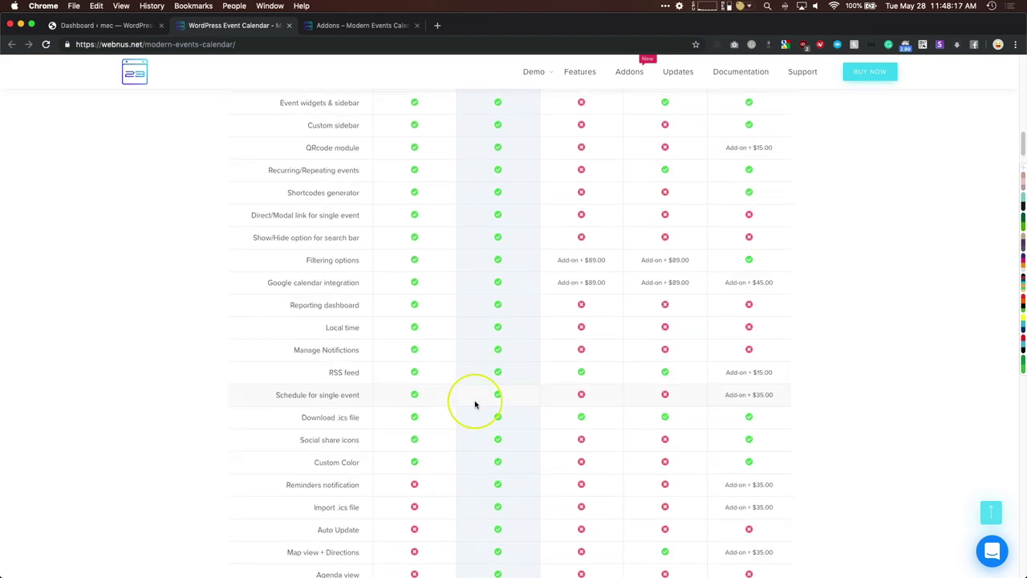
pyautogui.scroll(5, 475, 403)
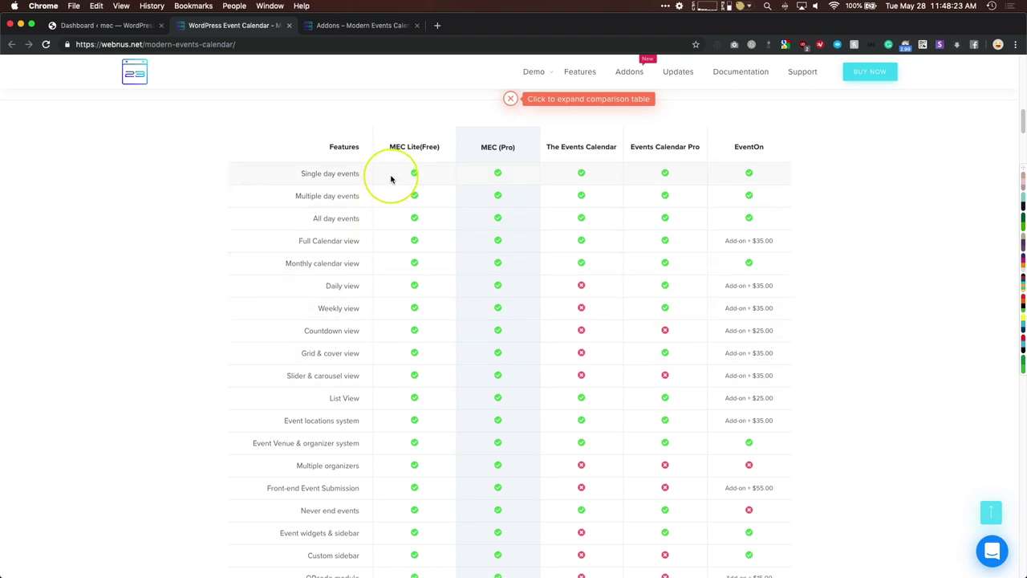
pyautogui.moveTo(236, 44); pyautogui.dragTo(68, 45)
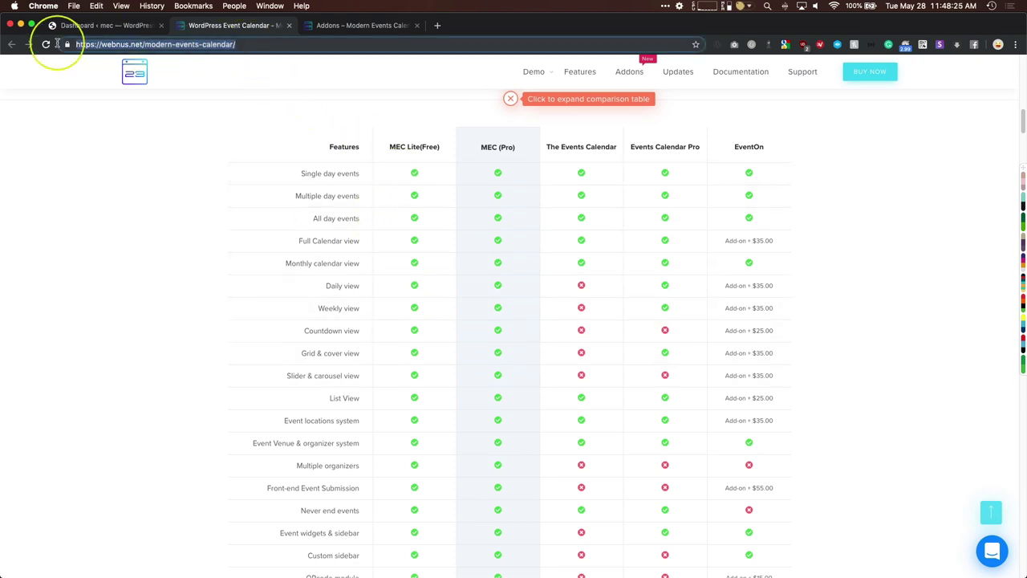
pyautogui.click(153, 211)
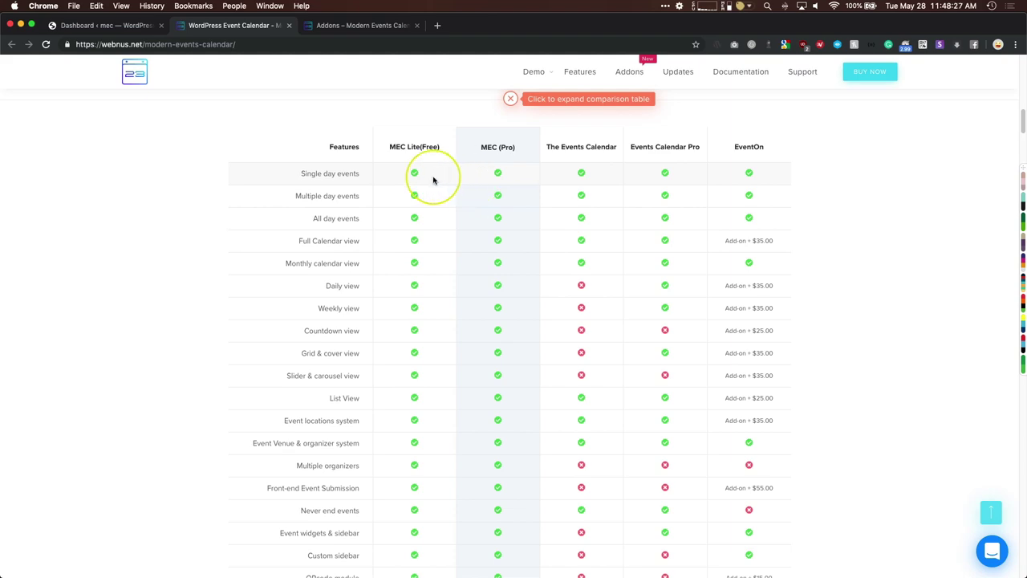
pyautogui.scroll(-10, 428, 178)
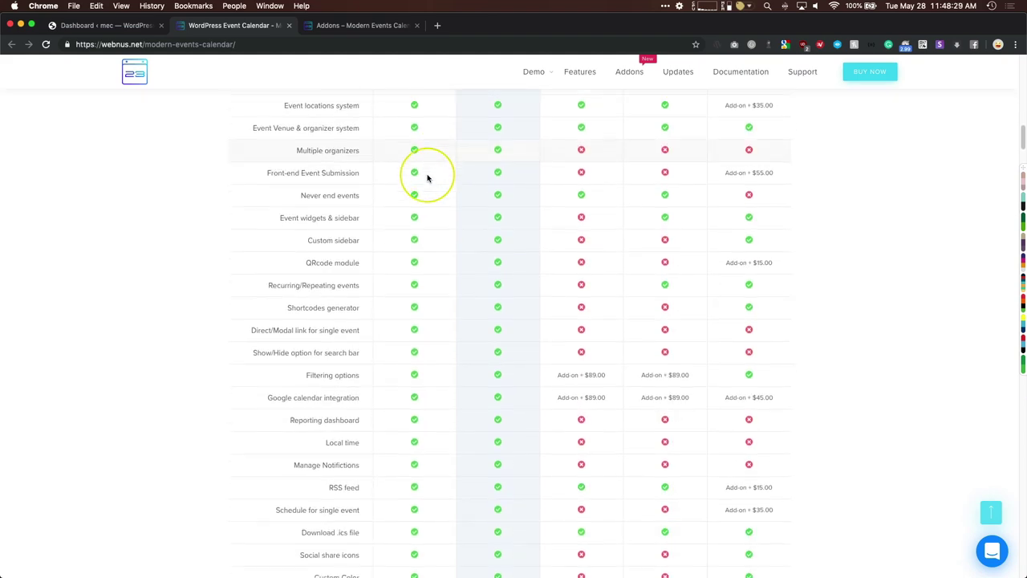
pyautogui.scroll(-5, 428, 178)
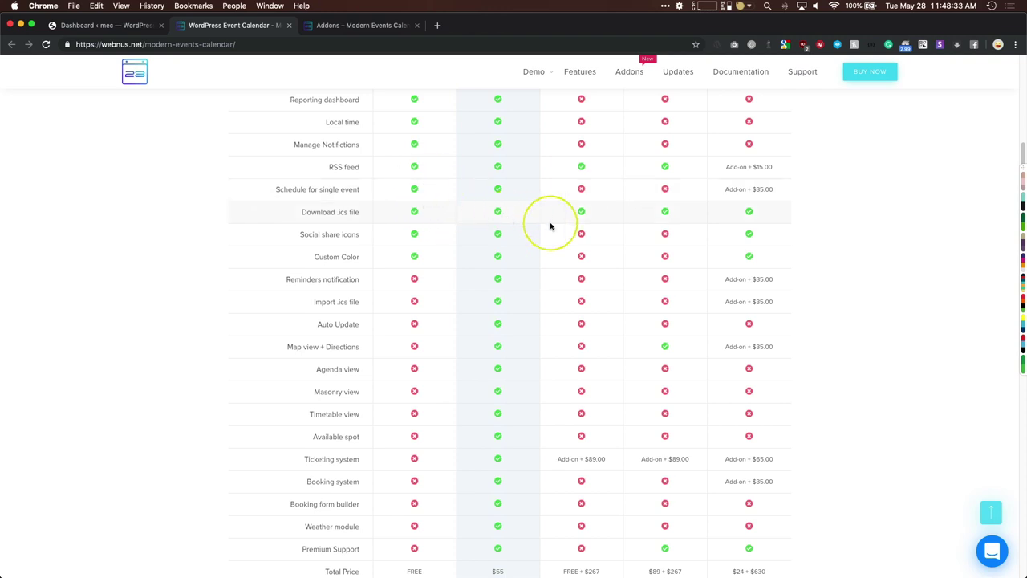
pyautogui.scroll(-3, 134, 269)
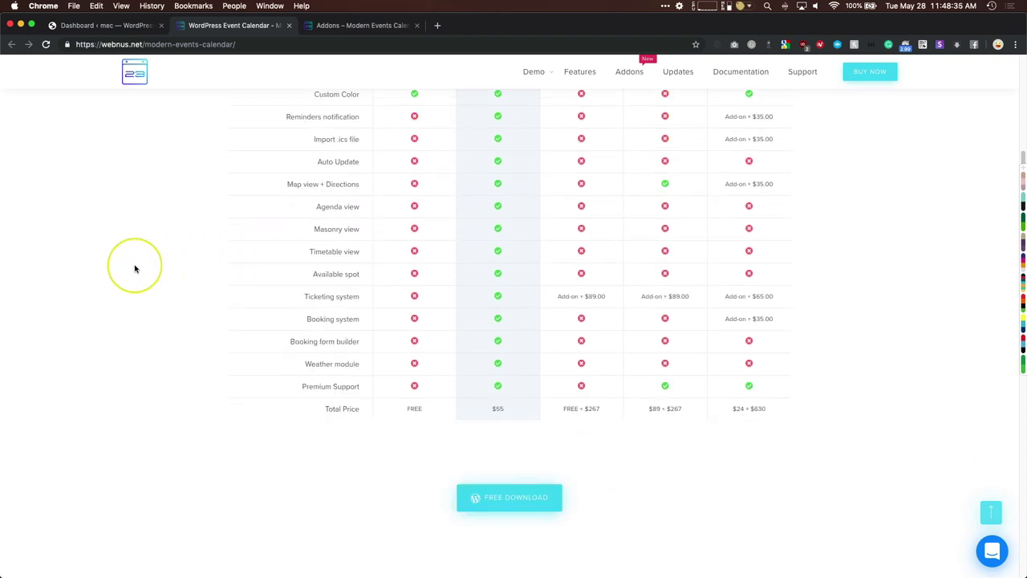
pyautogui.scroll(-5, 135, 269)
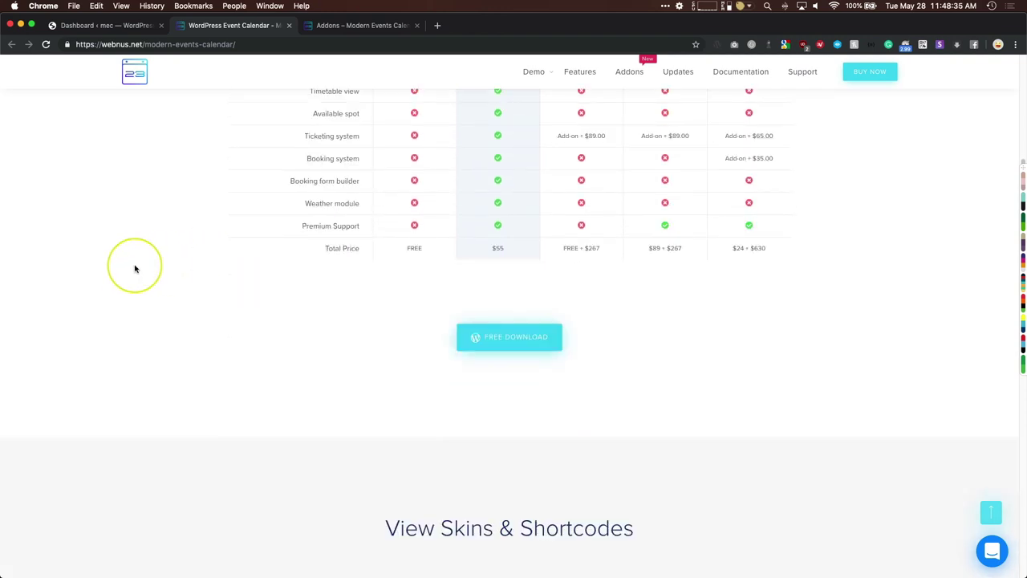
# - Switch to the already opened Modern Events Calendar Addons page and examine the Woocommerce Integration add-on
pyautogui.click(367, 25)
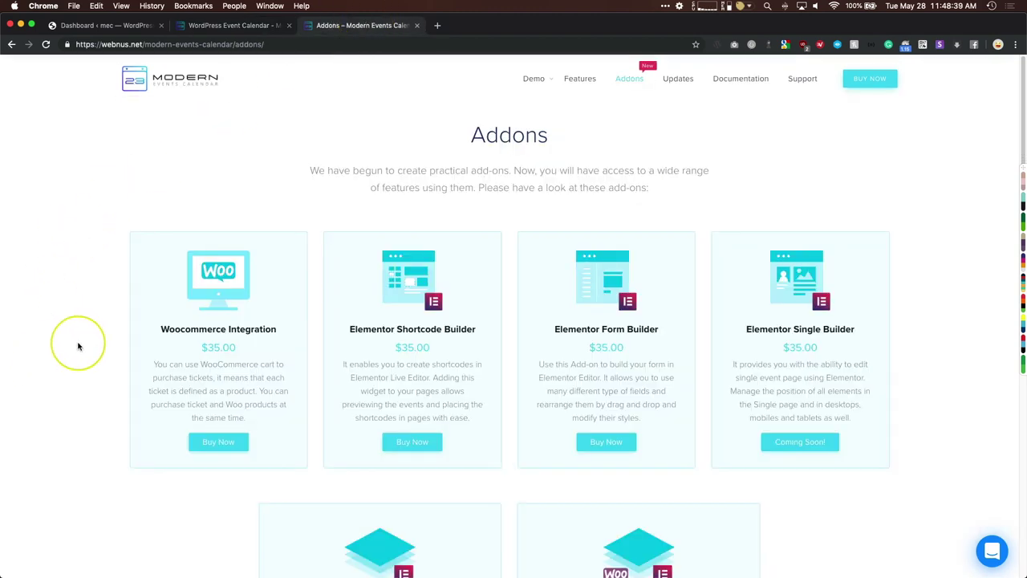
pyautogui.scroll(-2, 78, 346)
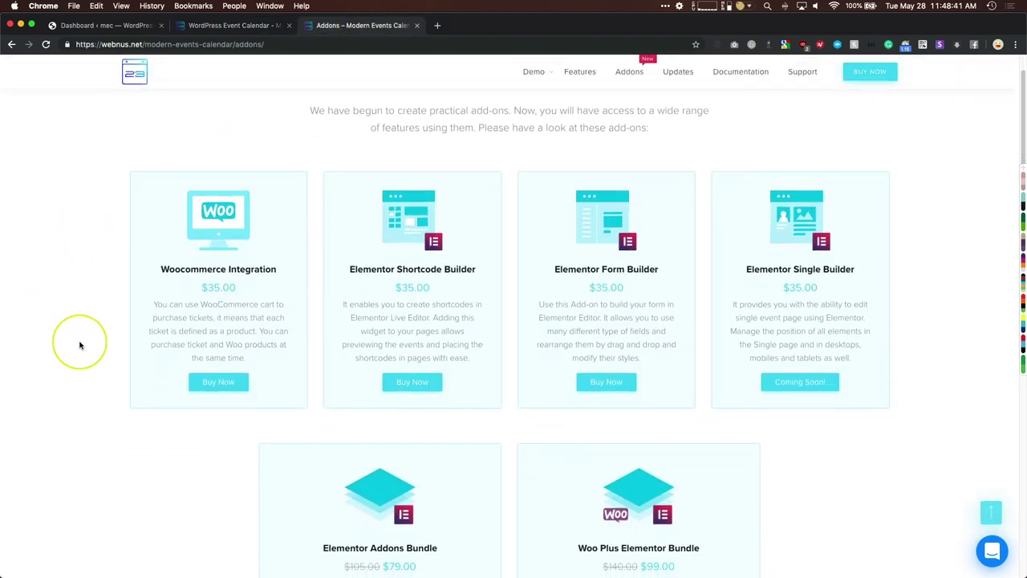
pyautogui.scroll(-2, 80, 345)
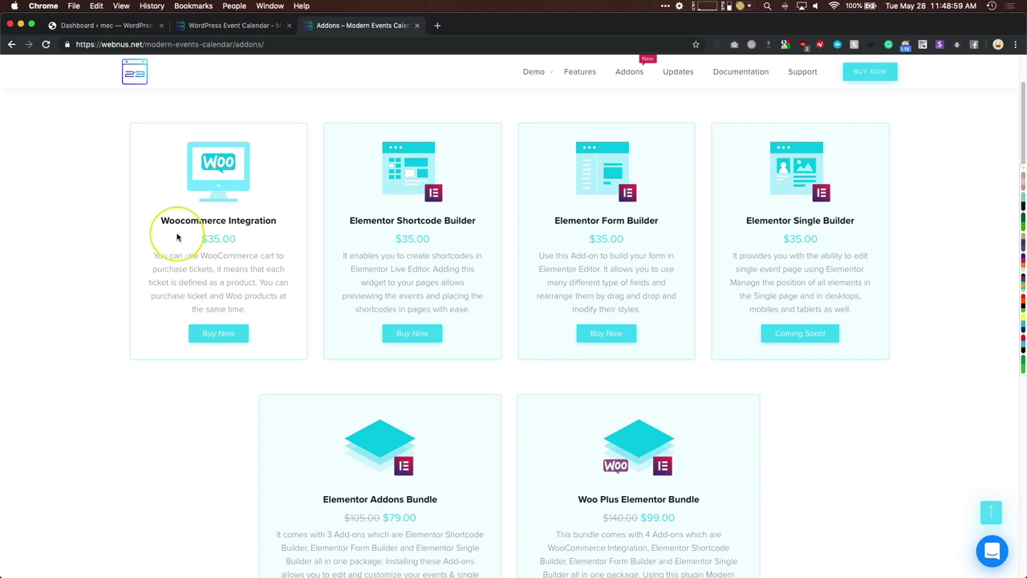
pyautogui.moveTo(158, 220); pyautogui.dragTo(246, 226)
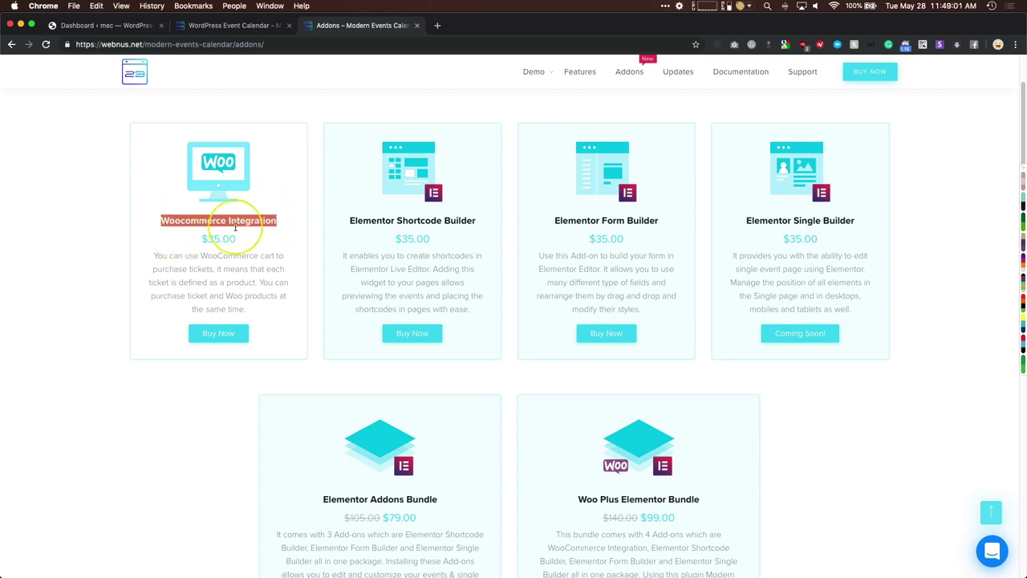
pyautogui.click(68, 242)
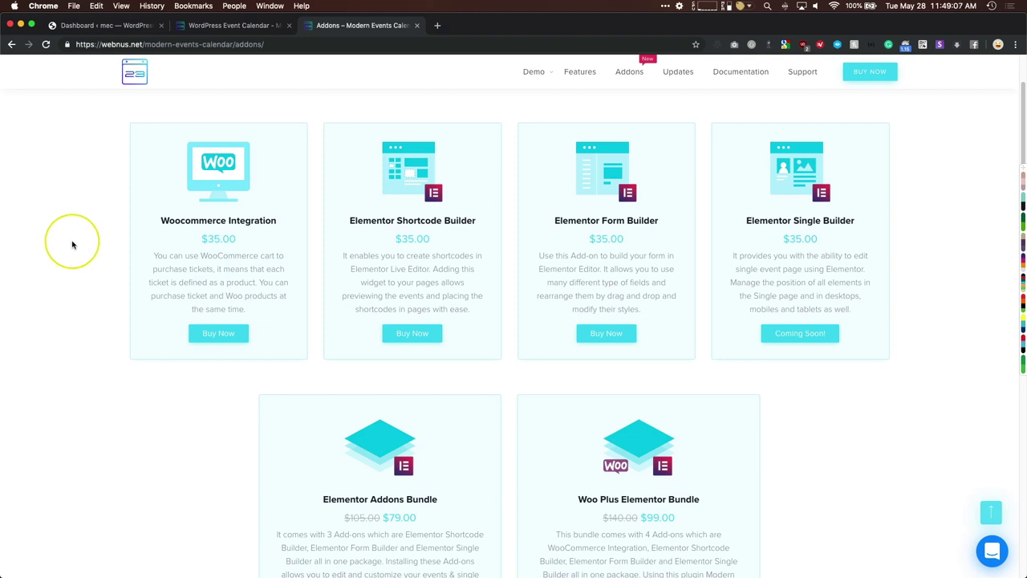
pyautogui.moveTo(160, 220); pyautogui.dragTo(274, 222)
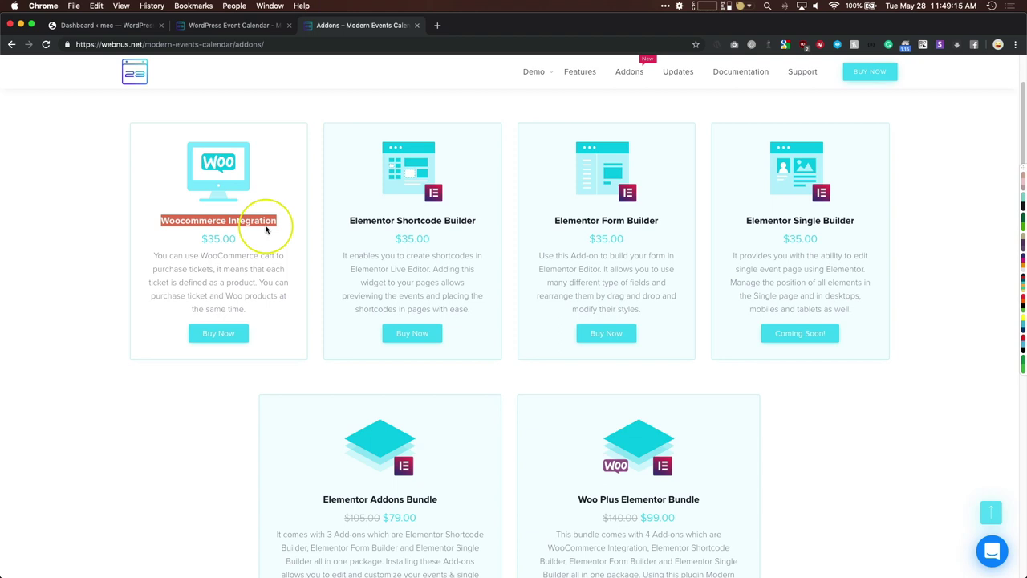
pyautogui.click(179, 221)
pyautogui.moveTo(182, 221); pyautogui.dragTo(260, 221)
pyautogui.click(71, 254)
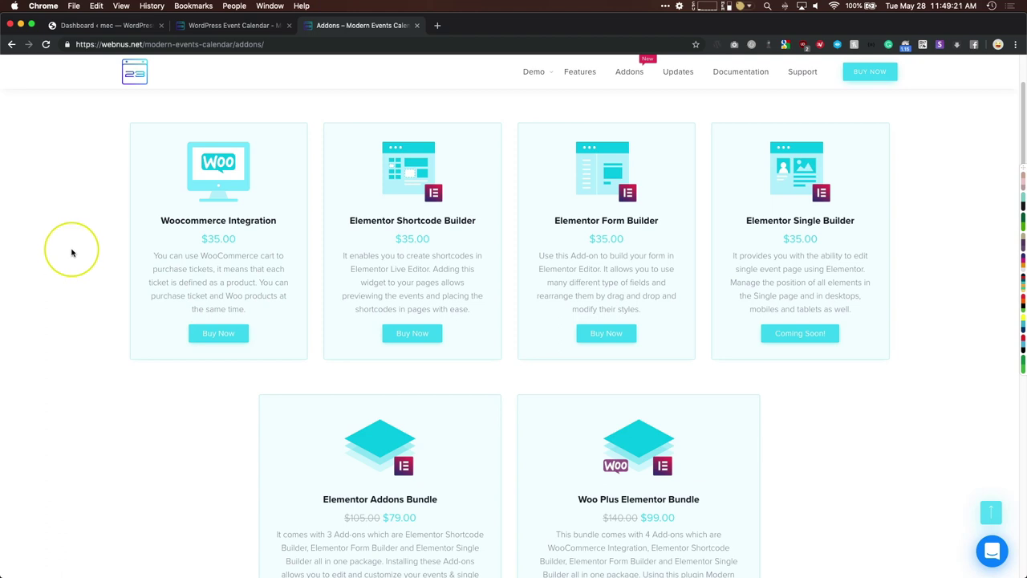
# - Examine the Elementor Shortcode Builder, Elementor Form Builder and Elementor Single Builder add-ons
pyautogui.scroll(-1, 66, 250)
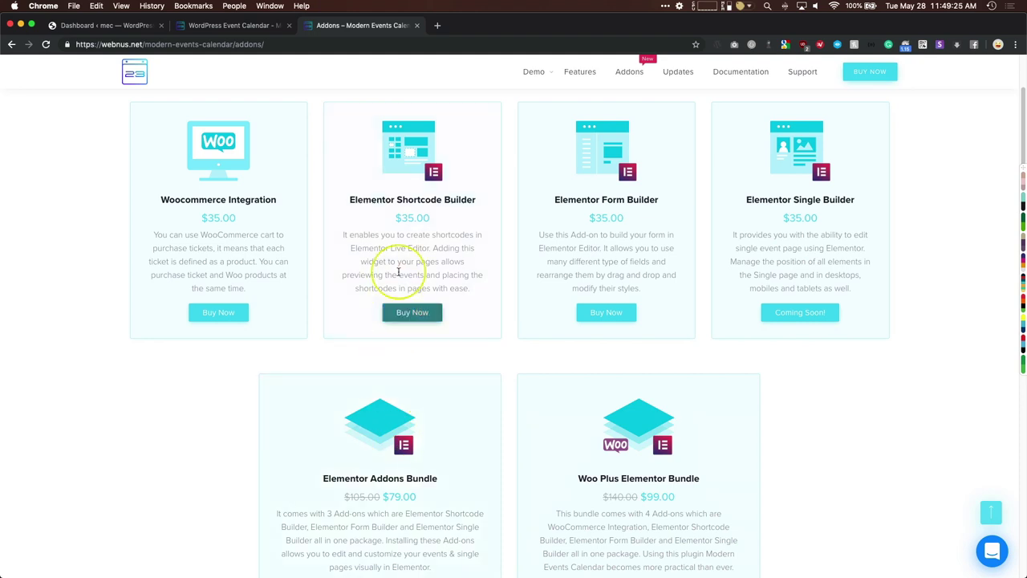
pyautogui.moveTo(356, 200); pyautogui.dragTo(467, 200)
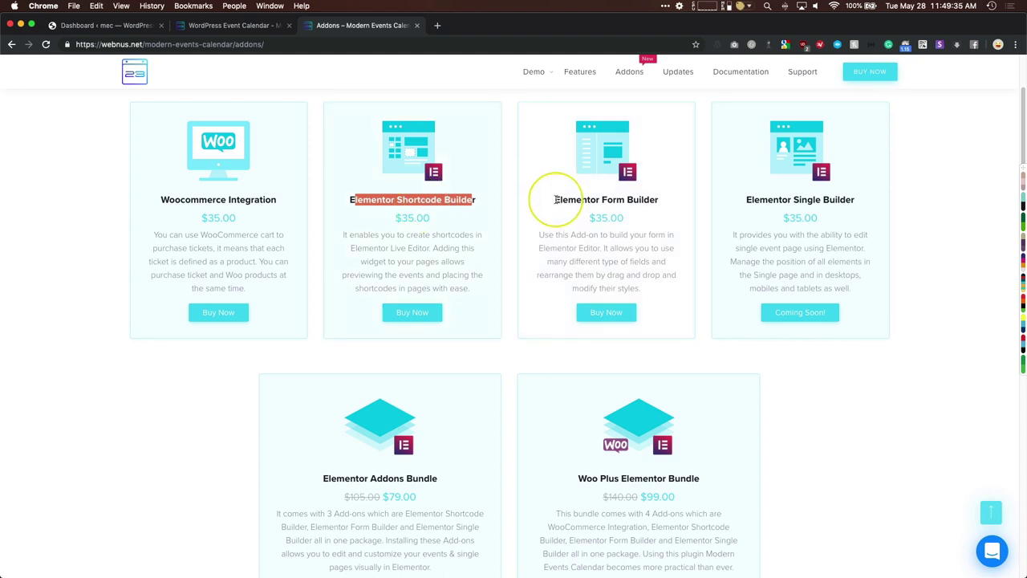
pyautogui.moveTo(555, 200); pyautogui.dragTo(654, 200)
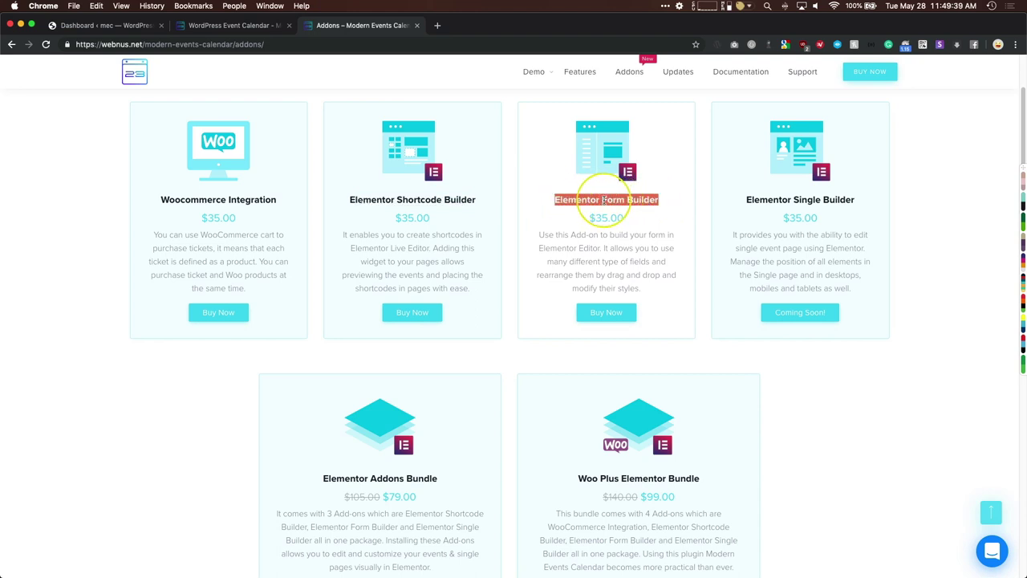
pyautogui.moveTo(738, 200); pyautogui.dragTo(855, 202)
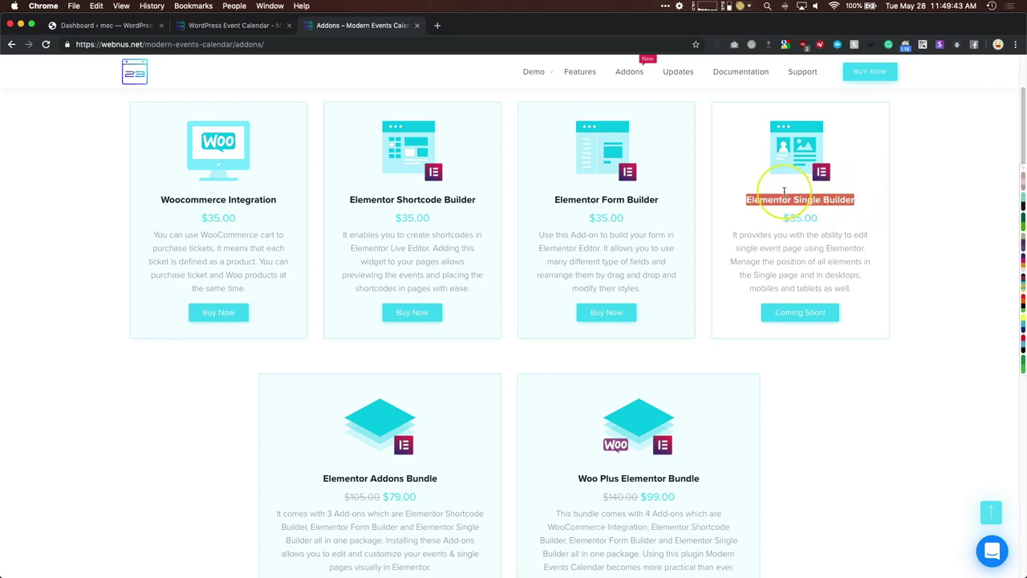
# - Examine the Elementor Addons Bundle, the Woo Plus Elementor Bundle and the Addons Included As Features section
pyautogui.scroll(-3, 738, 238)
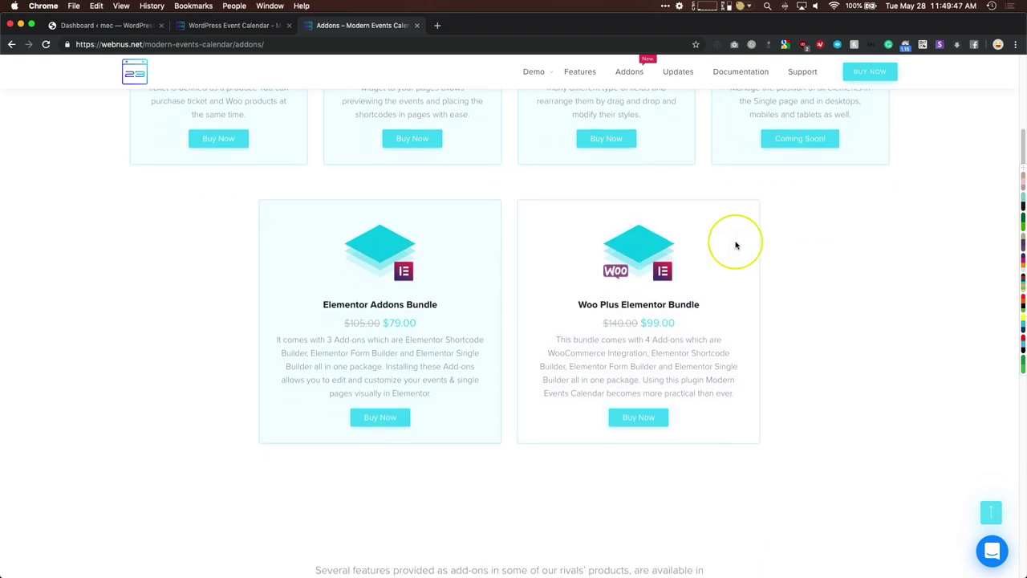
pyautogui.moveTo(335, 305); pyautogui.dragTo(447, 298)
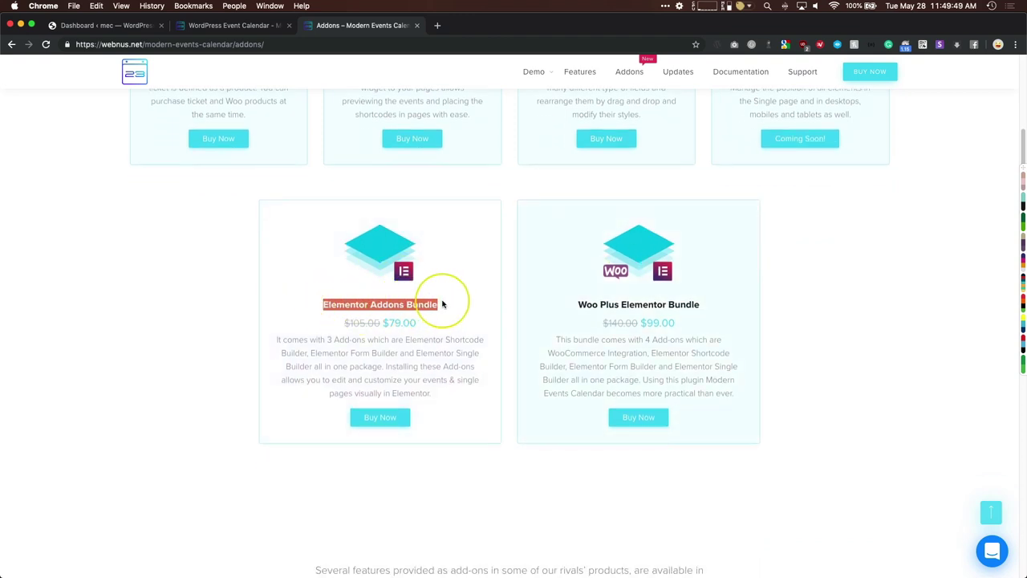
pyautogui.moveTo(566, 297); pyautogui.dragTo(723, 297)
pyautogui.click(643, 311)
pyautogui.click(176, 351)
pyautogui.scroll(-3, 163, 348)
pyautogui.scroll(-5, 163, 348)
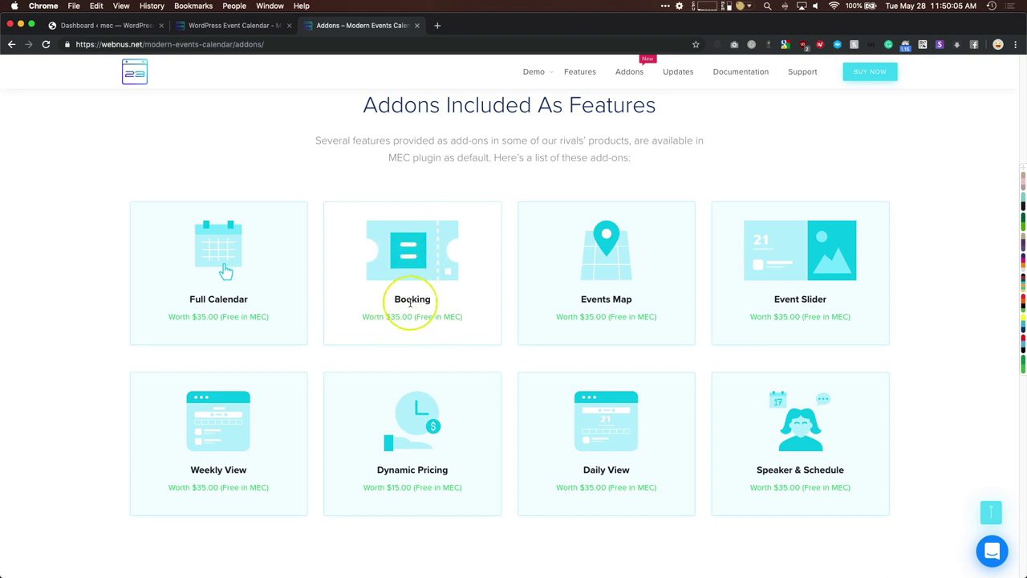
# - Examine the remaining add-ons included as features, from Booking through Event Countdown and QR Code to the ICS Importer
pyautogui.moveTo(362, 316); pyautogui.dragTo(426, 316)
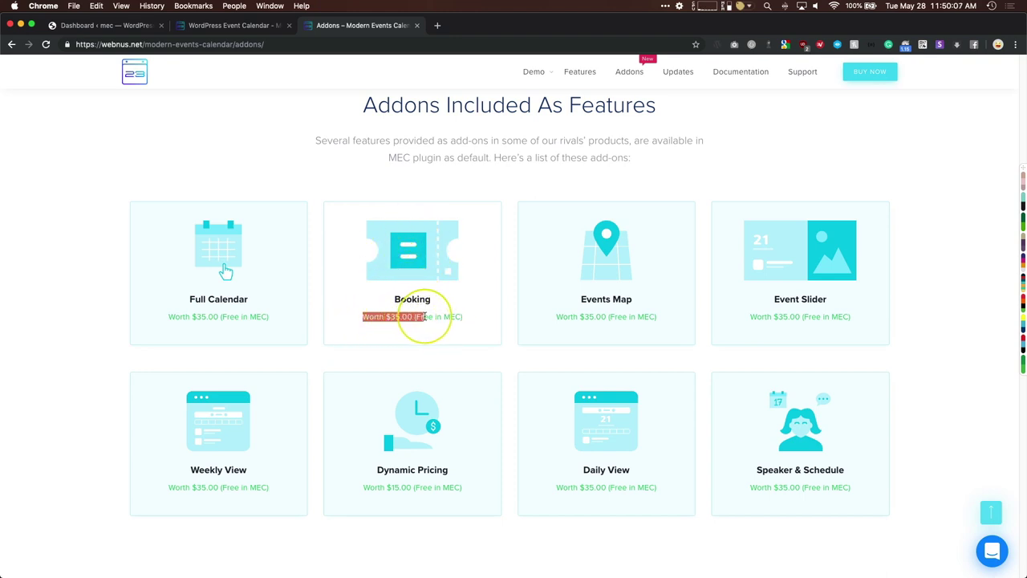
pyautogui.click(115, 298)
pyautogui.scroll(-7, 115, 303)
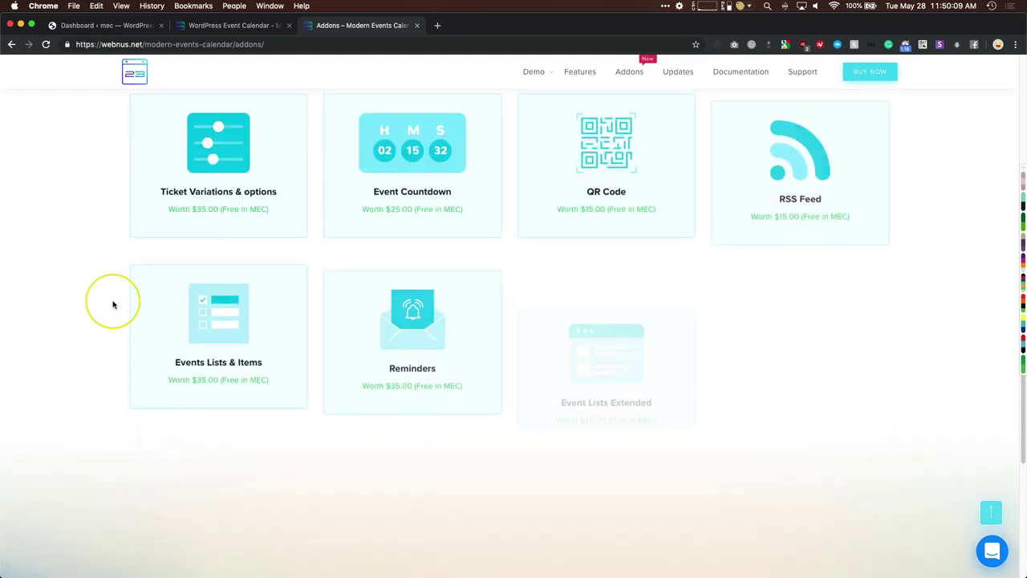
pyautogui.scroll(-3, 104, 305)
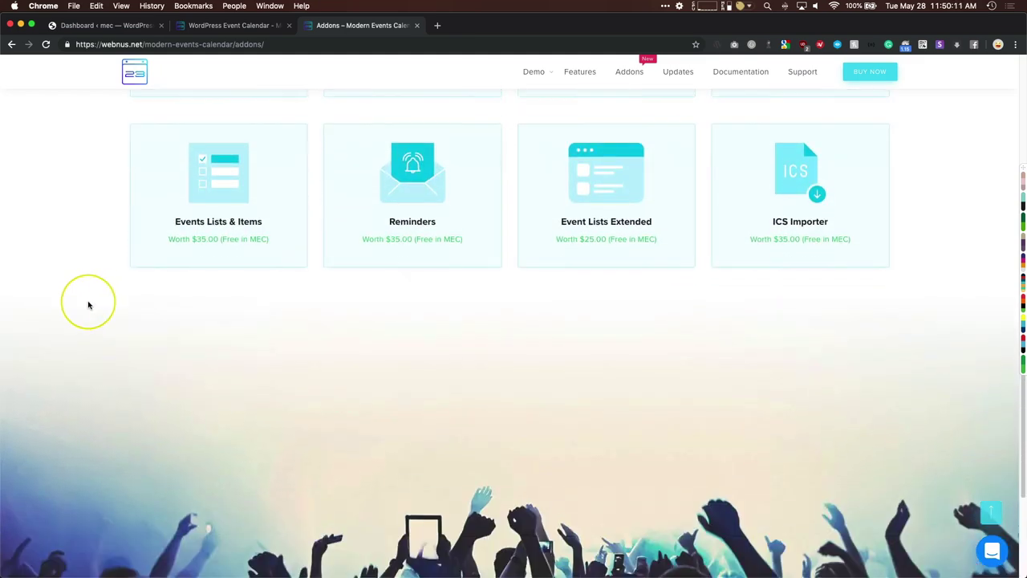
pyautogui.scroll(-3, 88, 305)
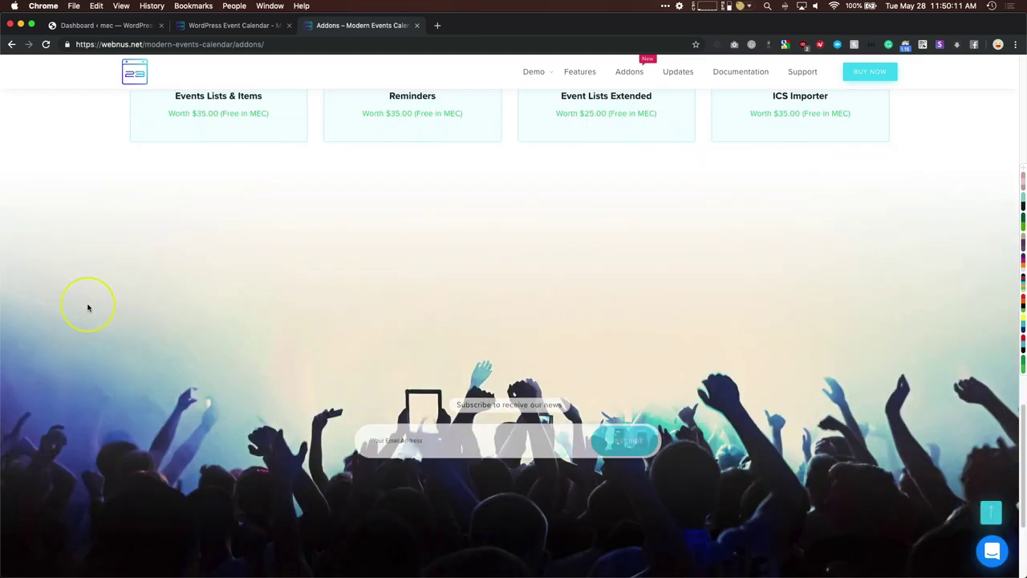
# - Switch to the already opened WordPress dashboard, expand the Elementor Overview widget and look over the M.E. Calendar sections
pyautogui.click(137, 25)
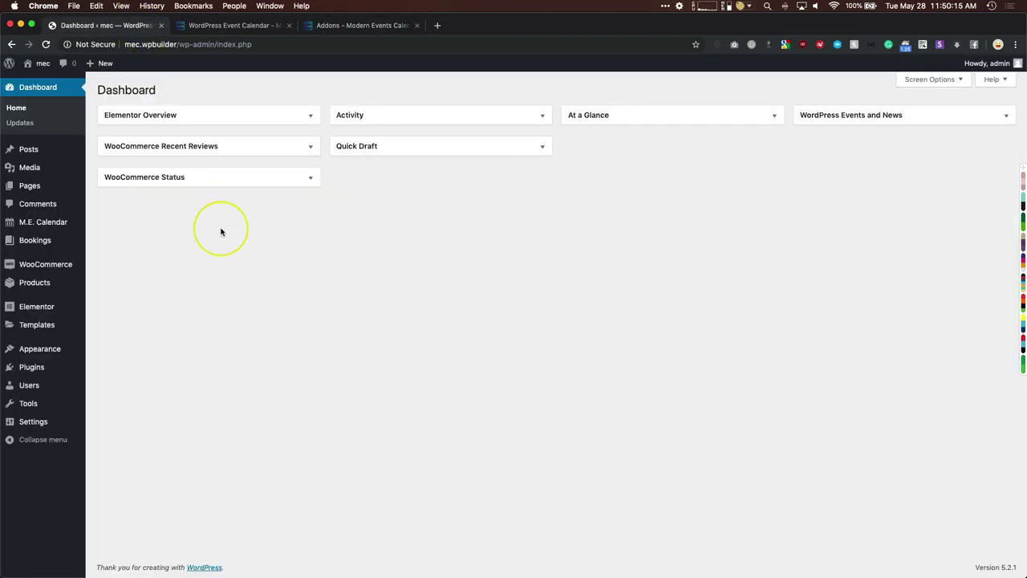
pyautogui.click(198, 115)
pyautogui.moveTo(48, 237)
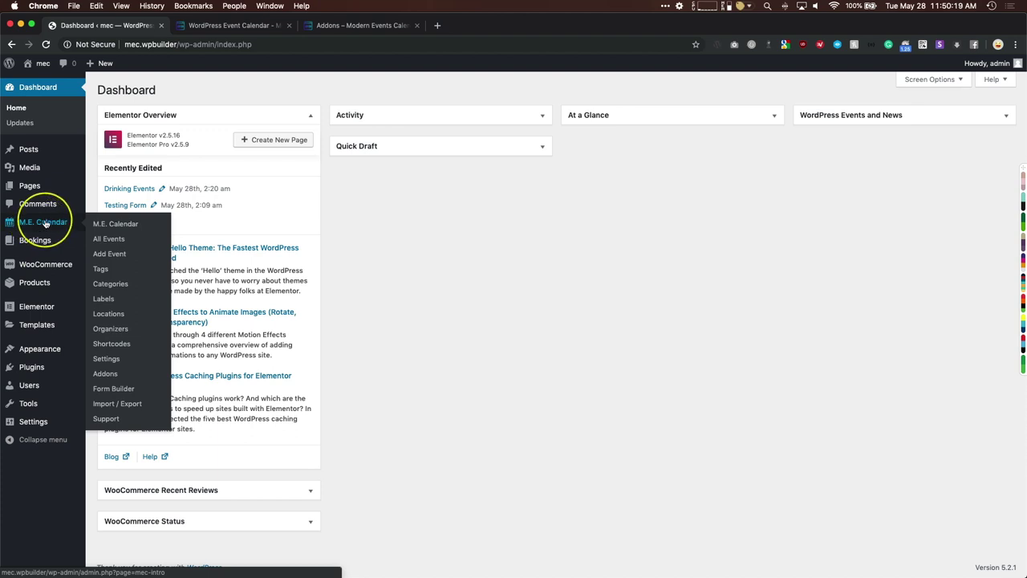
# - Open the installed plugins list and examine the Elementor, Modern Events Calendar and WooCommerce plugins with their MEC add-ons
pyautogui.moveTo(37, 368)
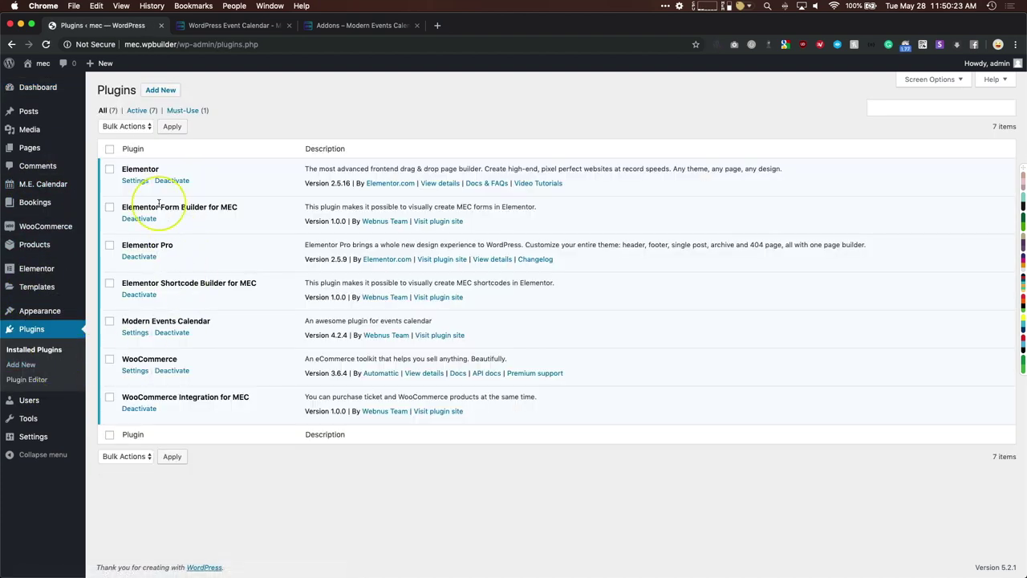
pyautogui.moveTo(123, 170); pyautogui.dragTo(160, 171)
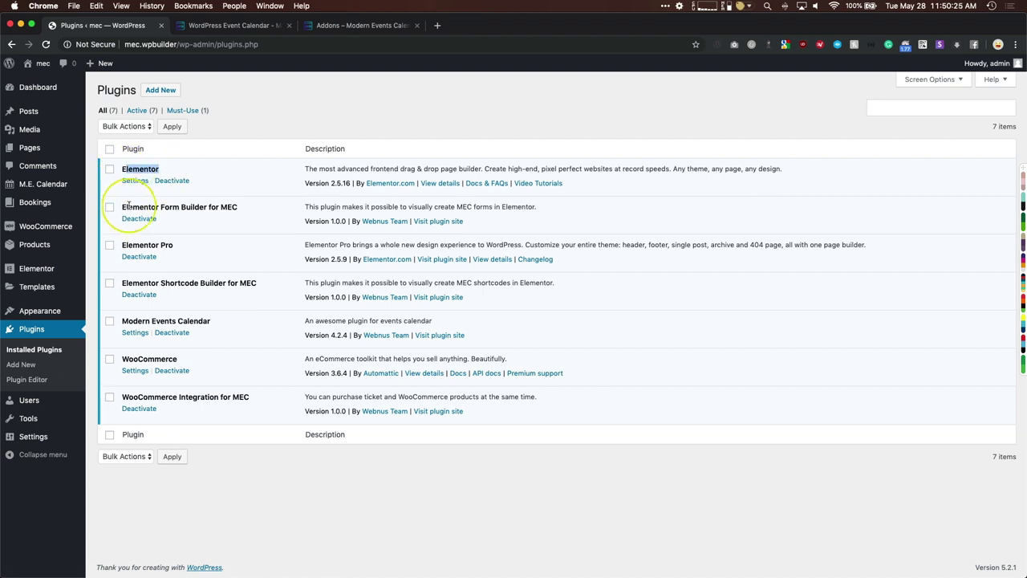
pyautogui.moveTo(125, 207); pyautogui.dragTo(196, 207)
pyautogui.moveTo(148, 284); pyautogui.dragTo(215, 284)
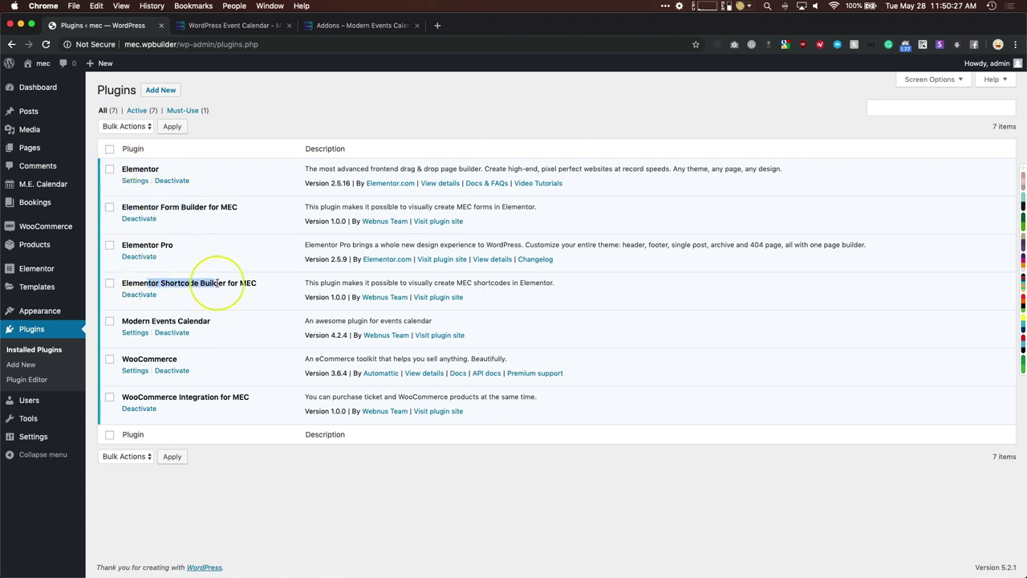
pyautogui.moveTo(124, 322); pyautogui.dragTo(207, 321)
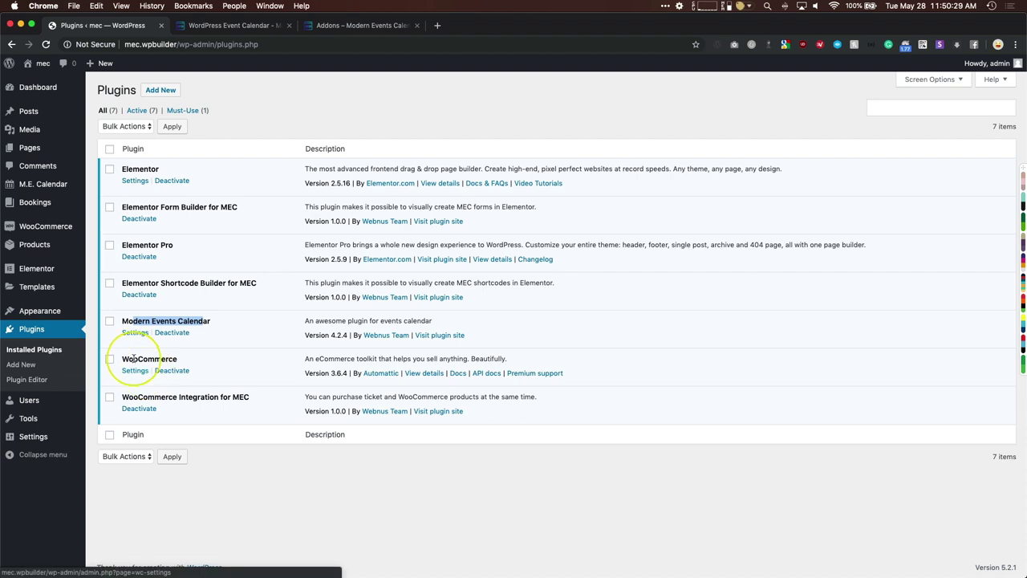
pyautogui.moveTo(133, 358); pyautogui.dragTo(177, 358)
pyautogui.moveTo(139, 396); pyautogui.dragTo(233, 394)
pyautogui.click(223, 488)
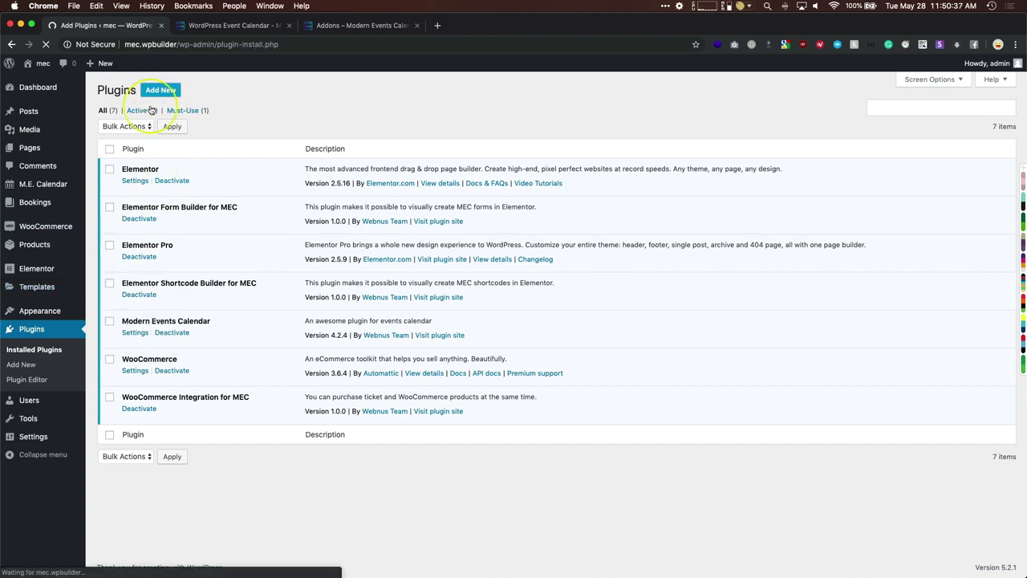
# - Show the upload form for .zip plugins on the Add Plugins page and return to the installed plugins list
pyautogui.click(194, 90)
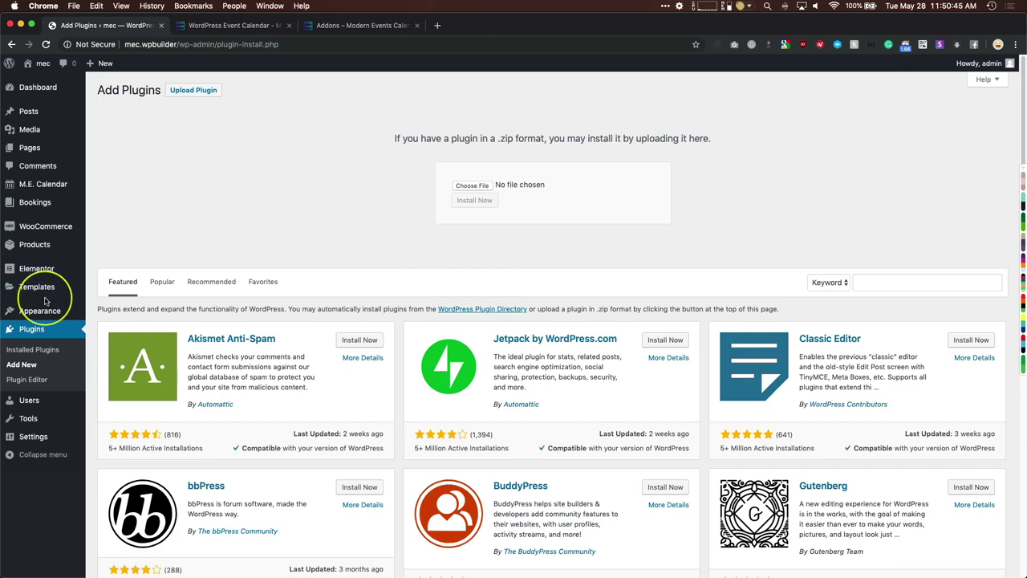
pyautogui.click(30, 325)
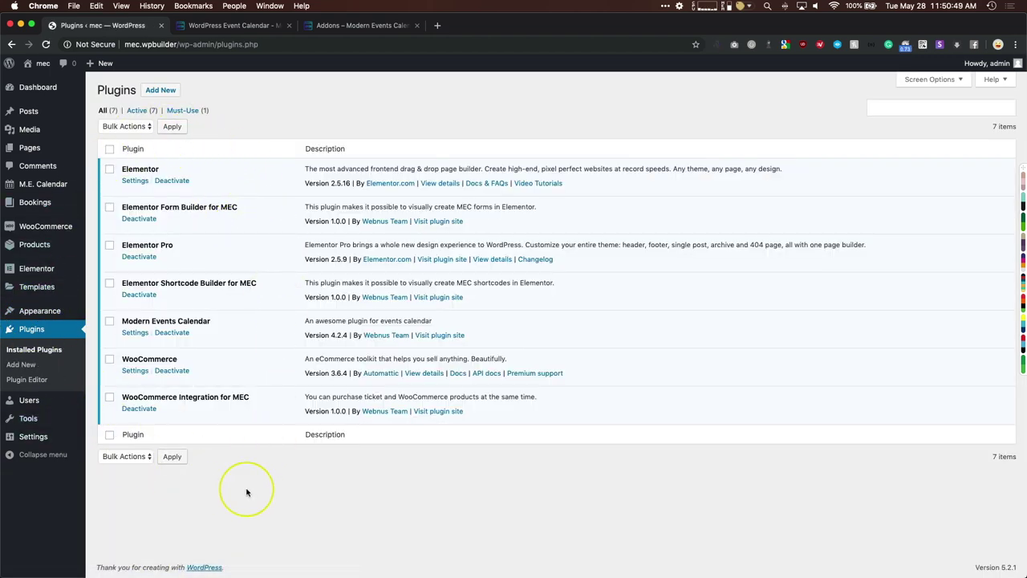
# - Open the M.E. Calendar overview page and examine it from the getting started video through activation, statistics and bookings to the Change Log
pyautogui.moveTo(69, 184)
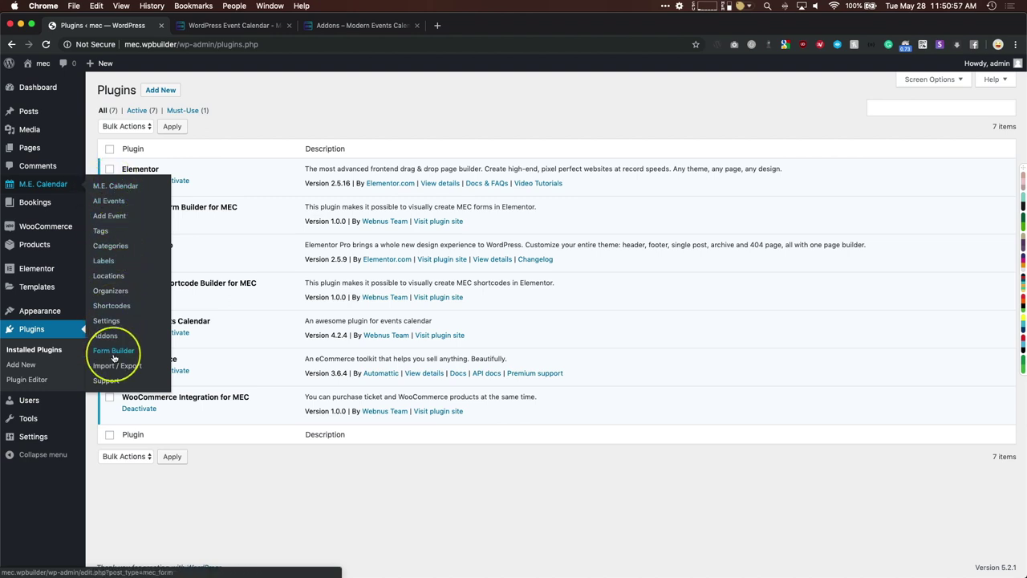
pyautogui.click(113, 187)
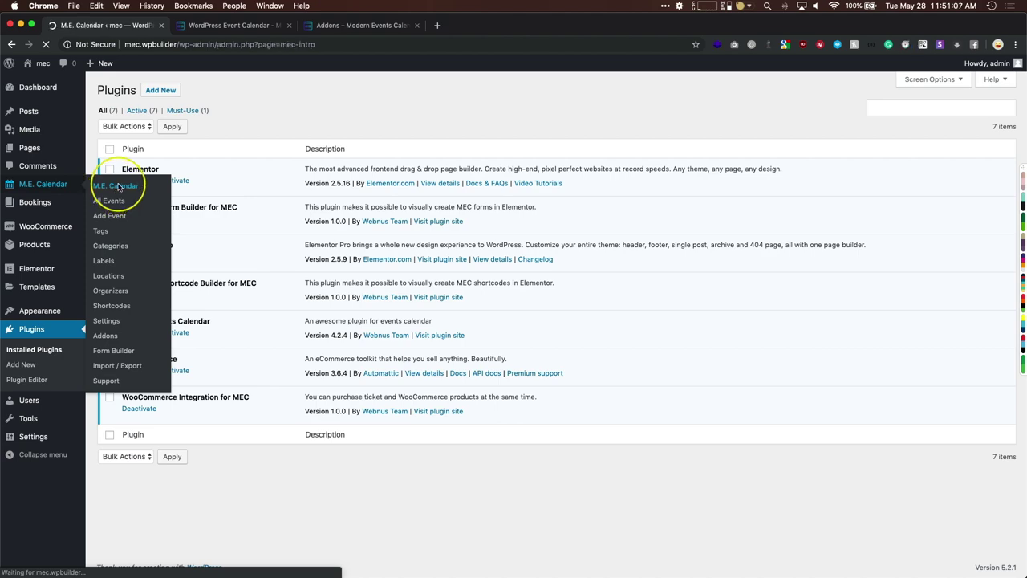
pyautogui.scroll(-2, 161, 222)
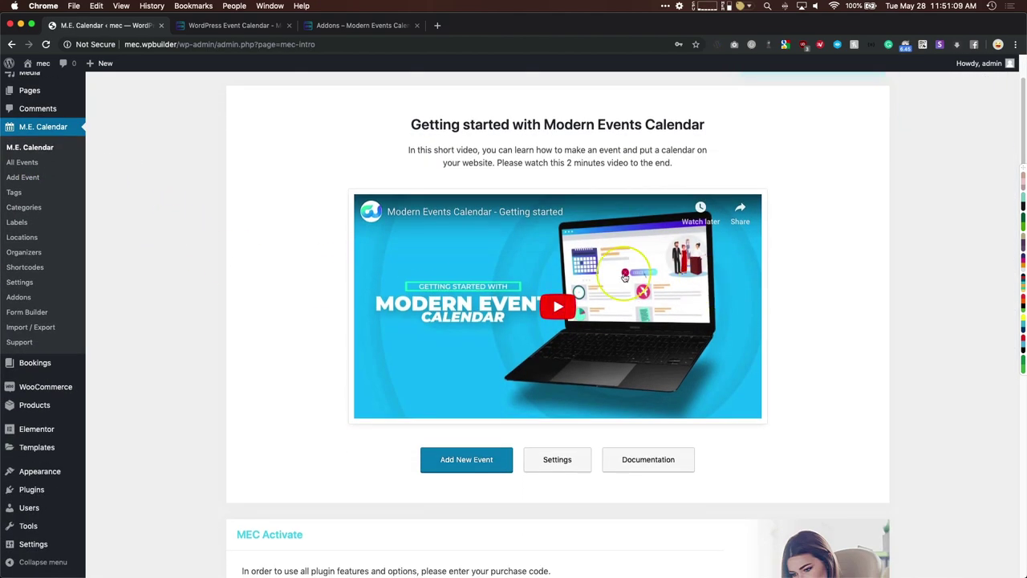
pyautogui.scroll(-8, 138, 284)
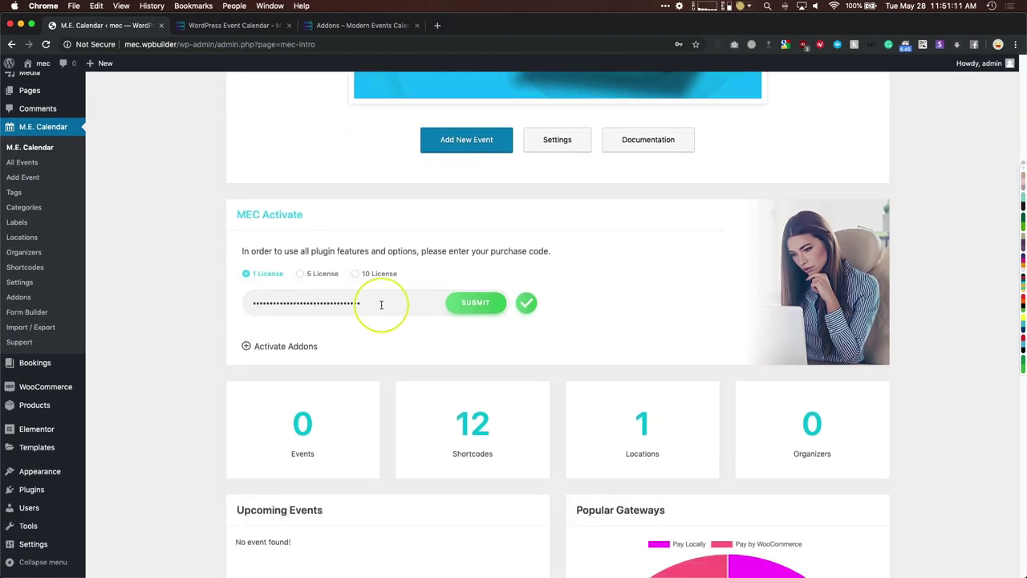
pyautogui.scroll(-5, 150, 303)
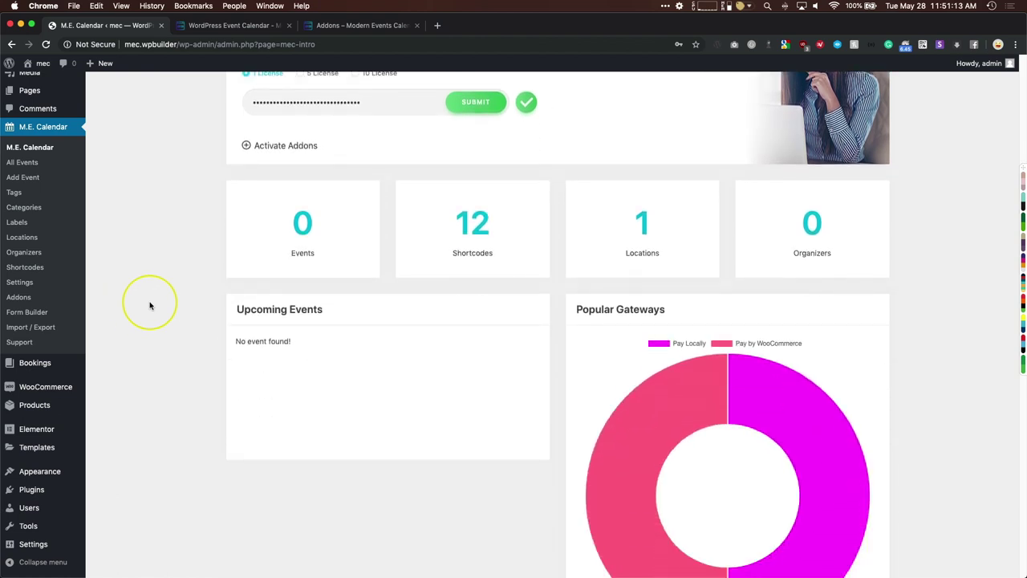
pyautogui.scroll(-5, 756, 302)
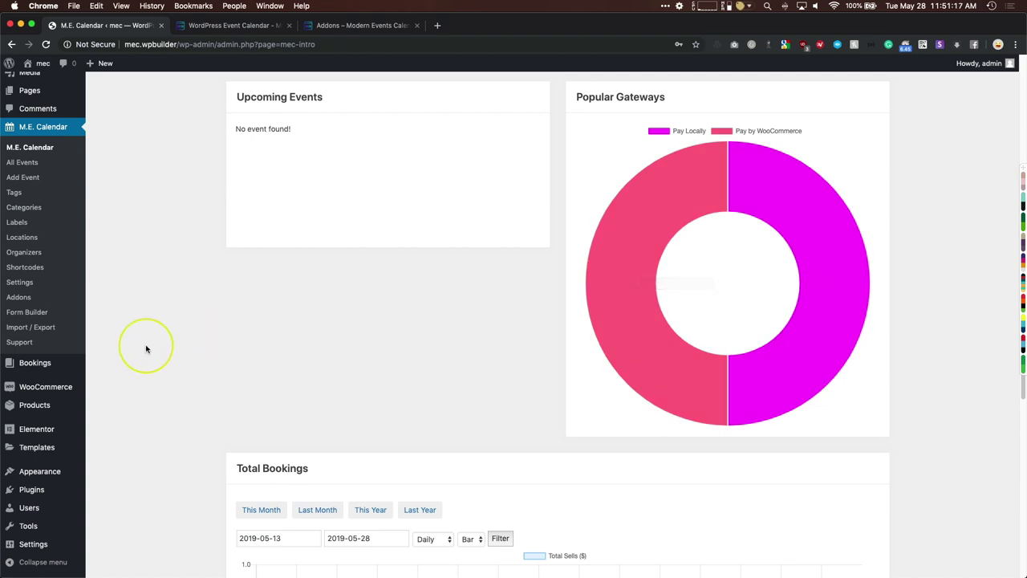
pyautogui.scroll(-12, 151, 353)
pyautogui.scroll(-4, 151, 353)
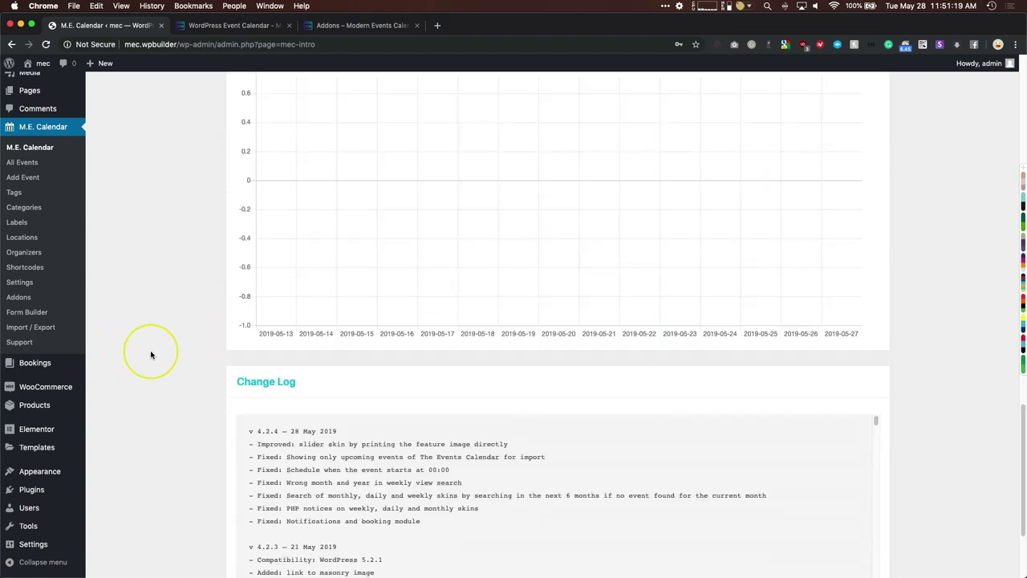
pyautogui.scroll(6, 152, 351)
pyautogui.scroll(20, 165, 357)
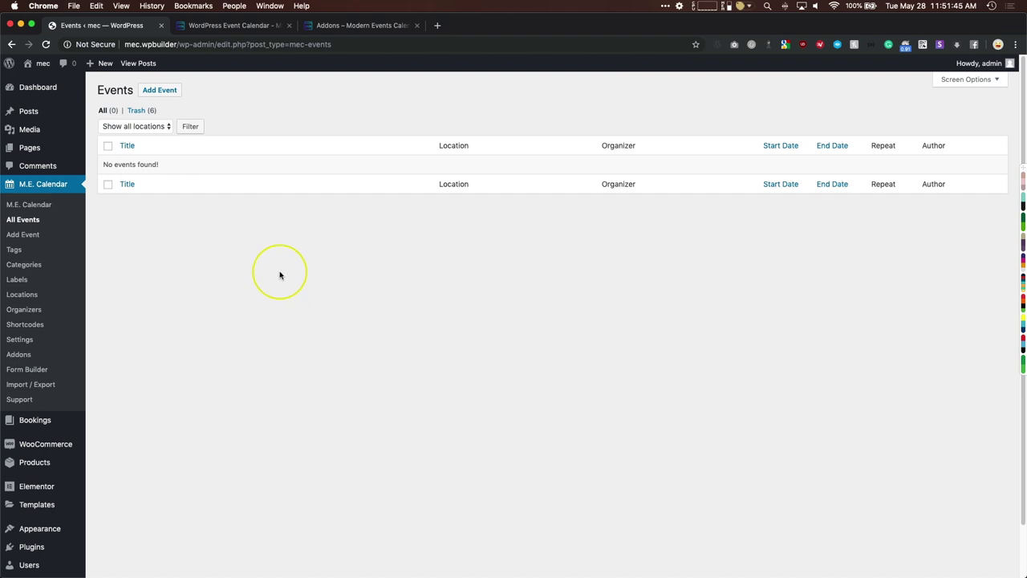
# - Start a new event titled "Title for the Event" and fill its description with text copied from the placeholder text generator
pyautogui.click(24, 234)
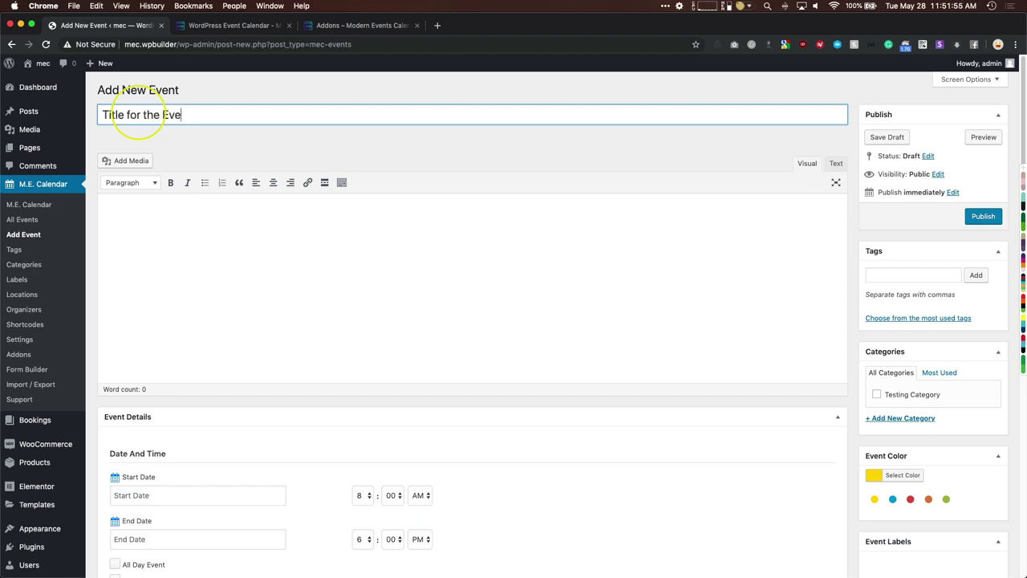
pyautogui.click(202, 263)
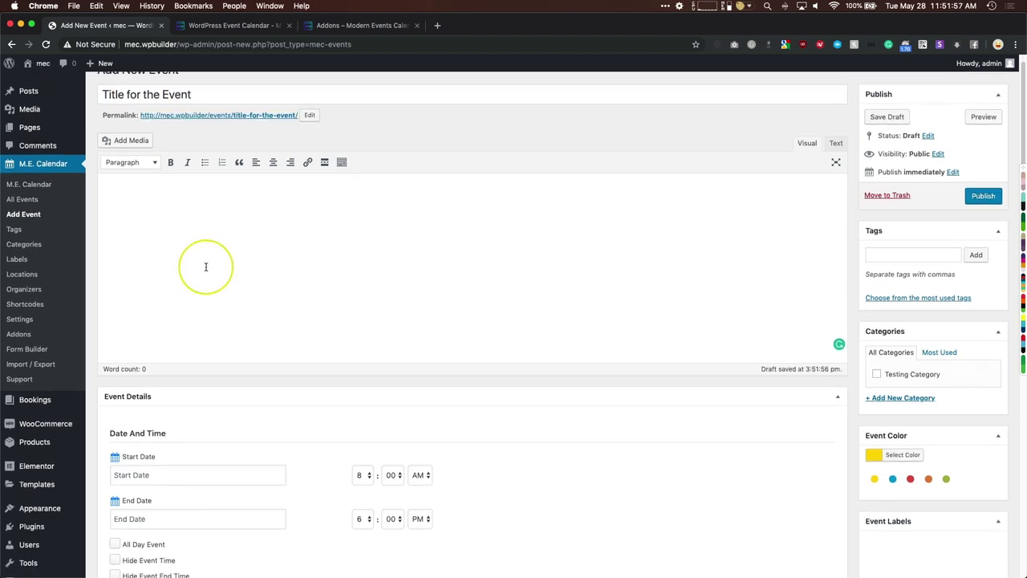
pyautogui.click(769, 45)
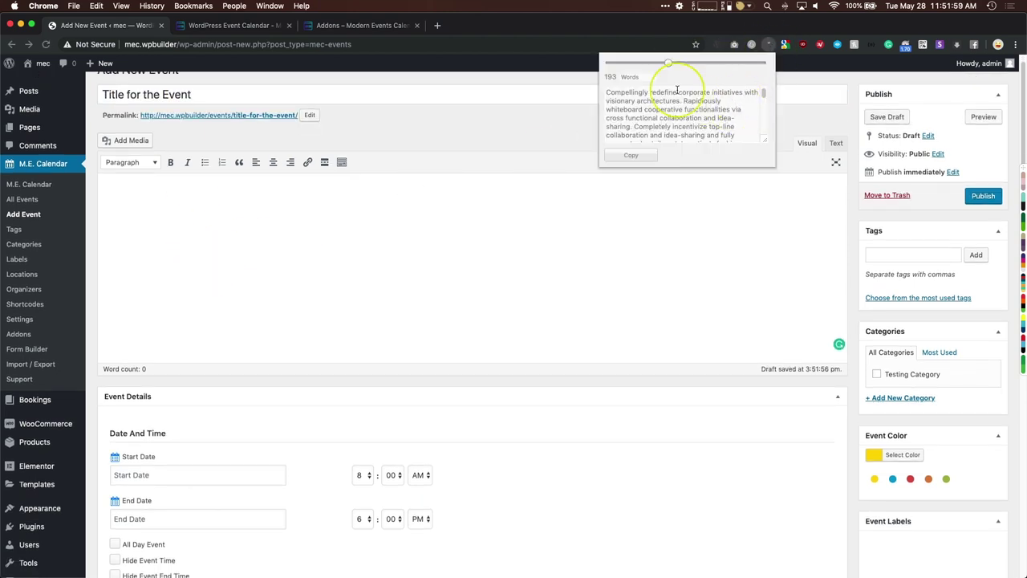
pyautogui.click(631, 155)
pyautogui.click(396, 225)
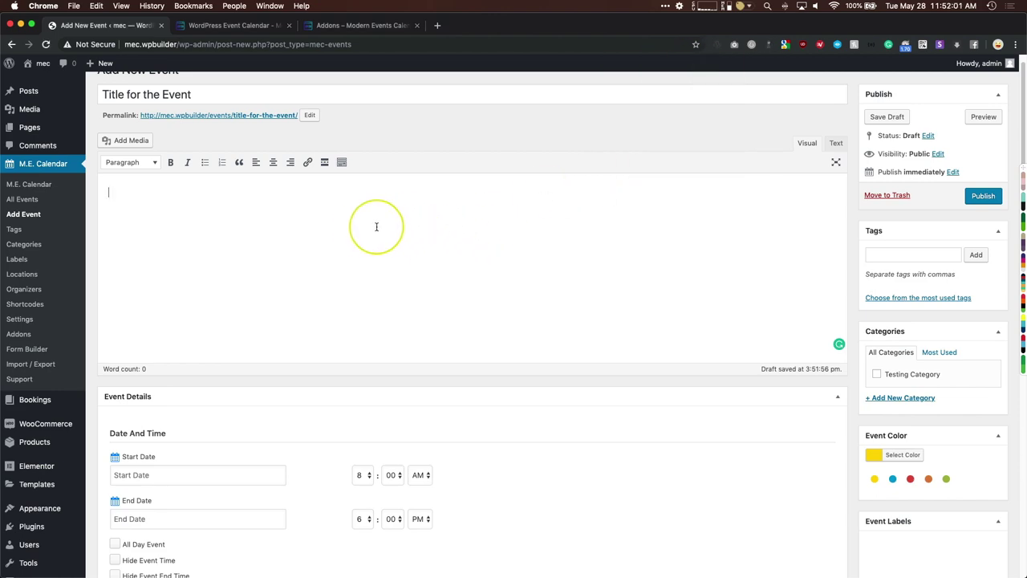
pyautogui.press('cmd+v')
# - Set both the start date and the end date of the event to 2019-05-30
pyautogui.scroll(-10, 249, 273)
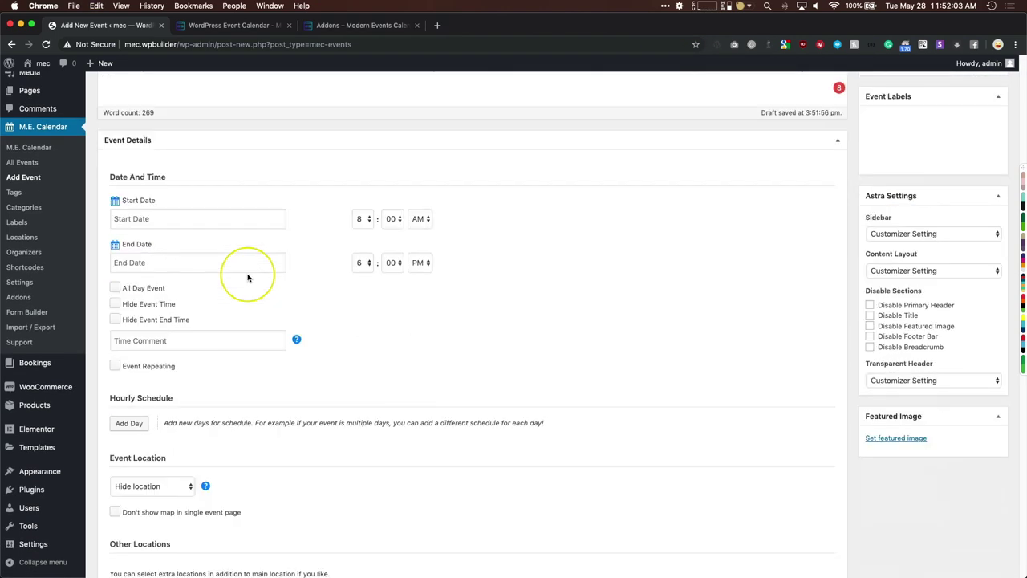
pyautogui.click(184, 195)
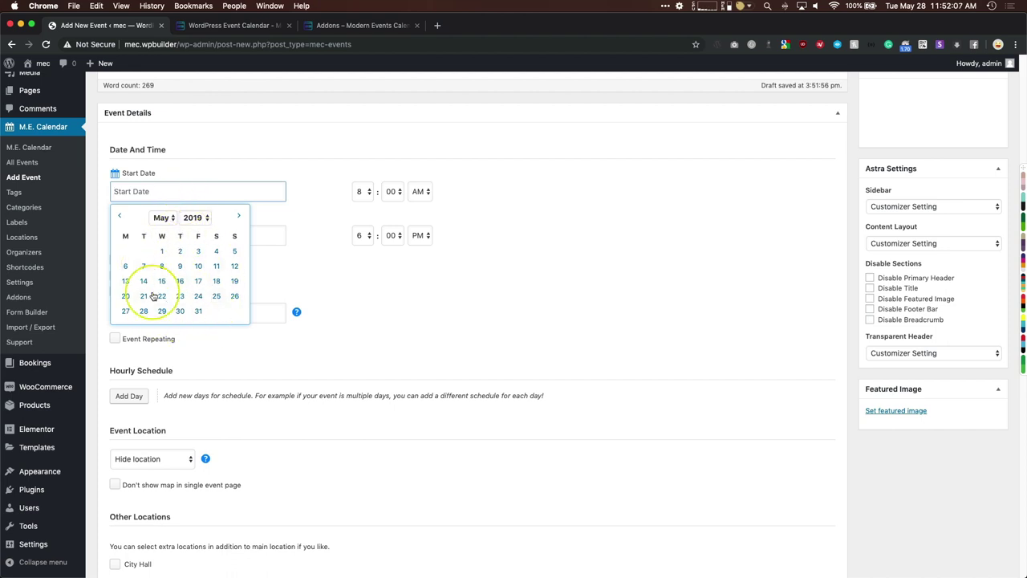
pyautogui.click(180, 311)
pyautogui.click(200, 235)
pyautogui.click(181, 354)
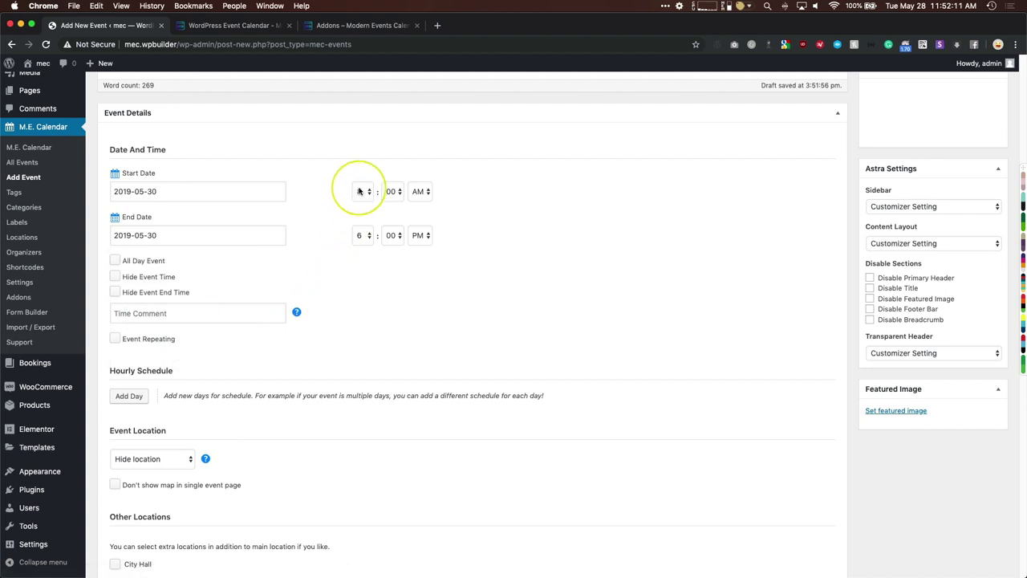
# - Try the All Day Event, Hide Event Time and Hide Event End Time options in the event's date and time settings
pyautogui.click(116, 261)
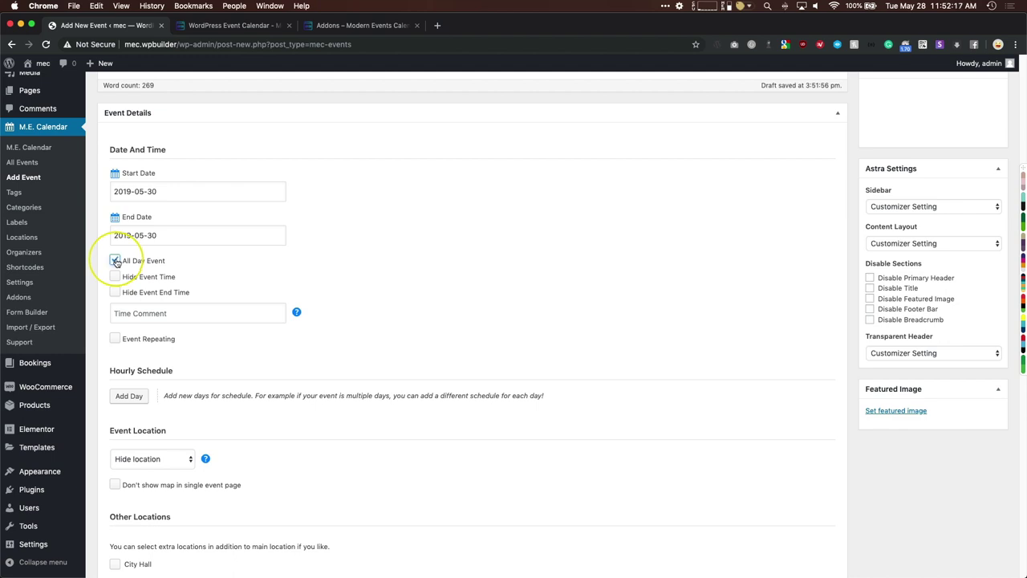
pyautogui.click(115, 261)
pyautogui.click(116, 277)
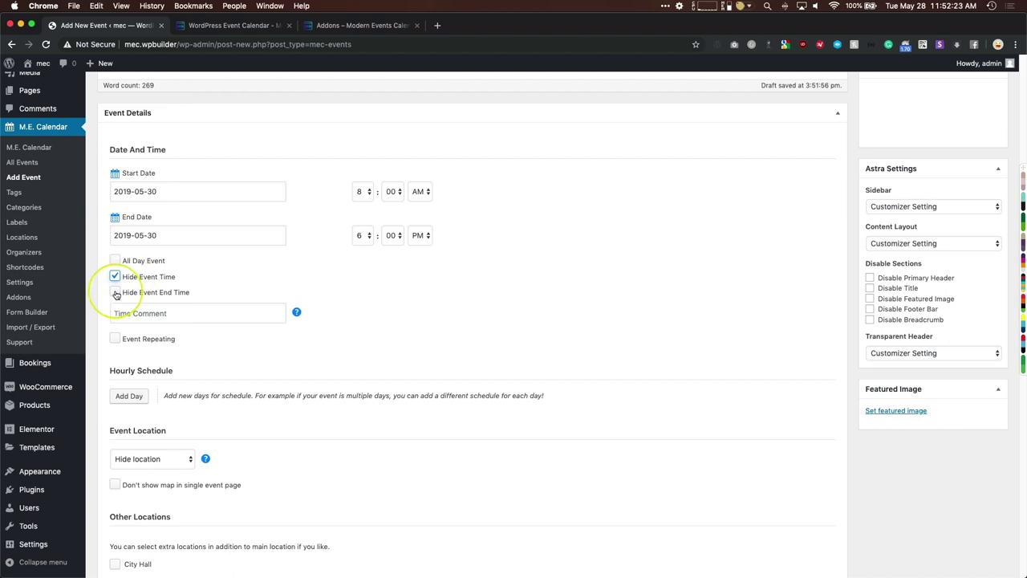
pyautogui.click(116, 276)
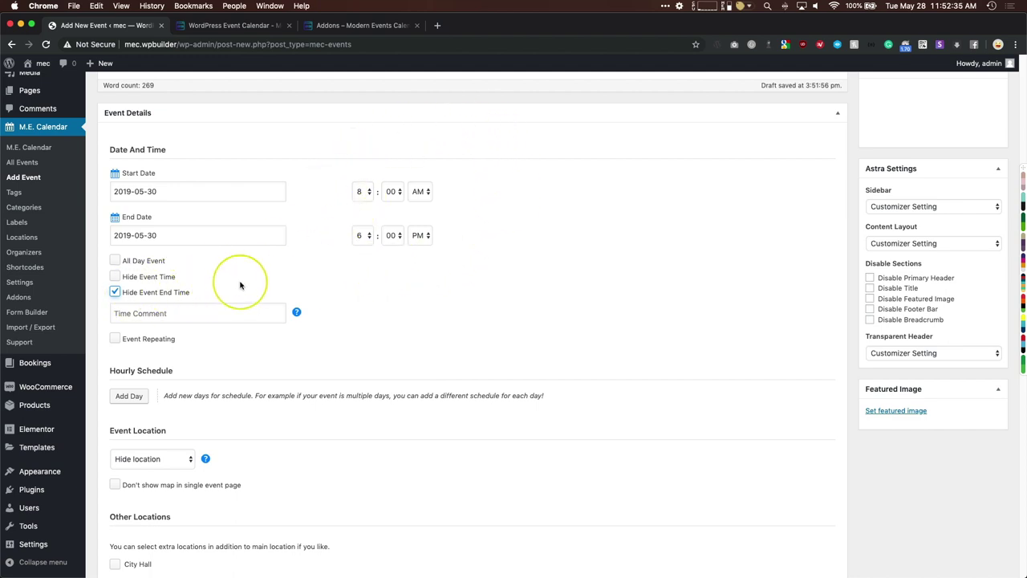
# - Read the help for the event's Time Comment field and examine the Event Repeating option
pyautogui.scroll(-1, 235, 283)
pyautogui.moveTo(296, 279)
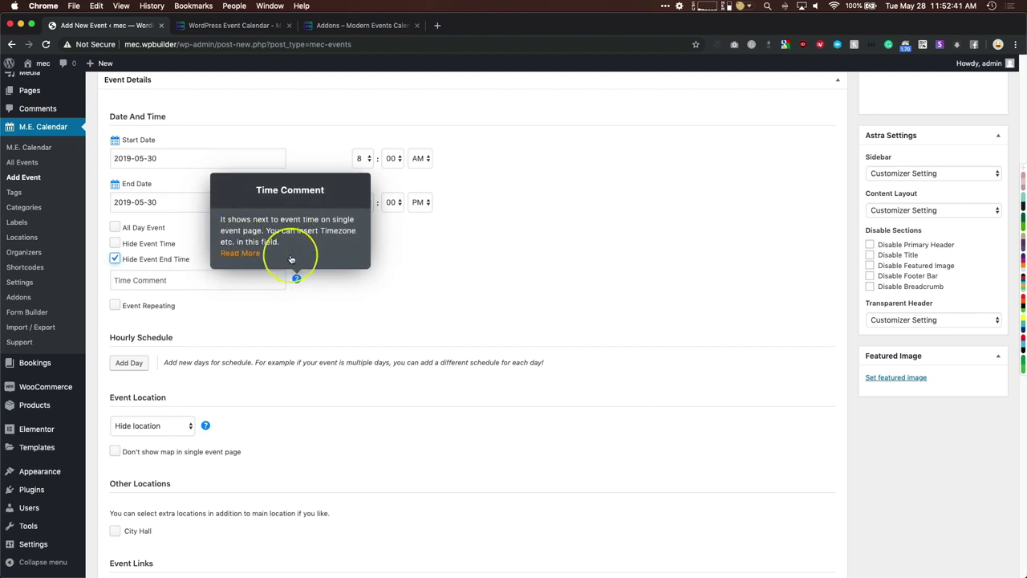
pyautogui.click(193, 279)
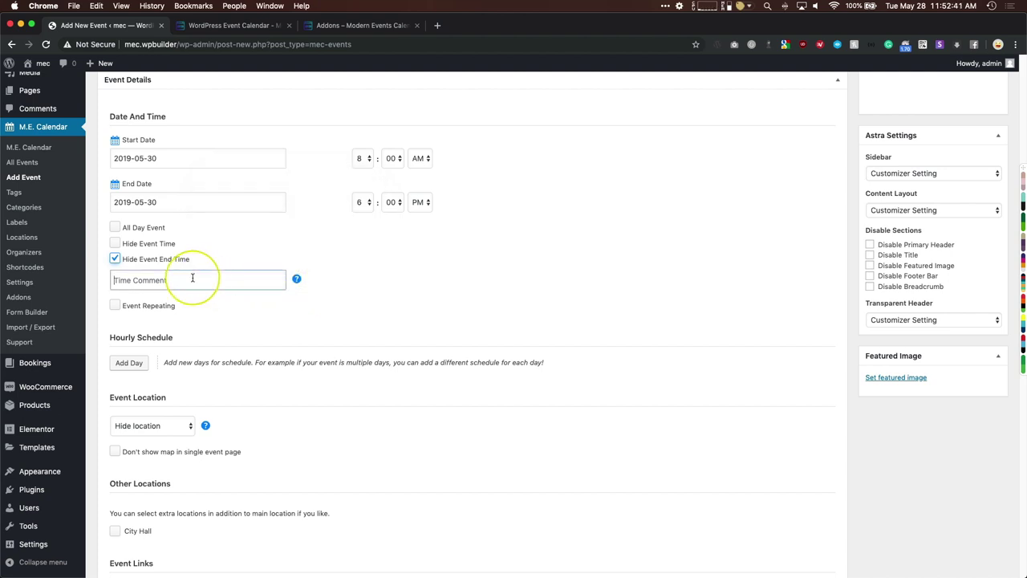
pyautogui.click(152, 304)
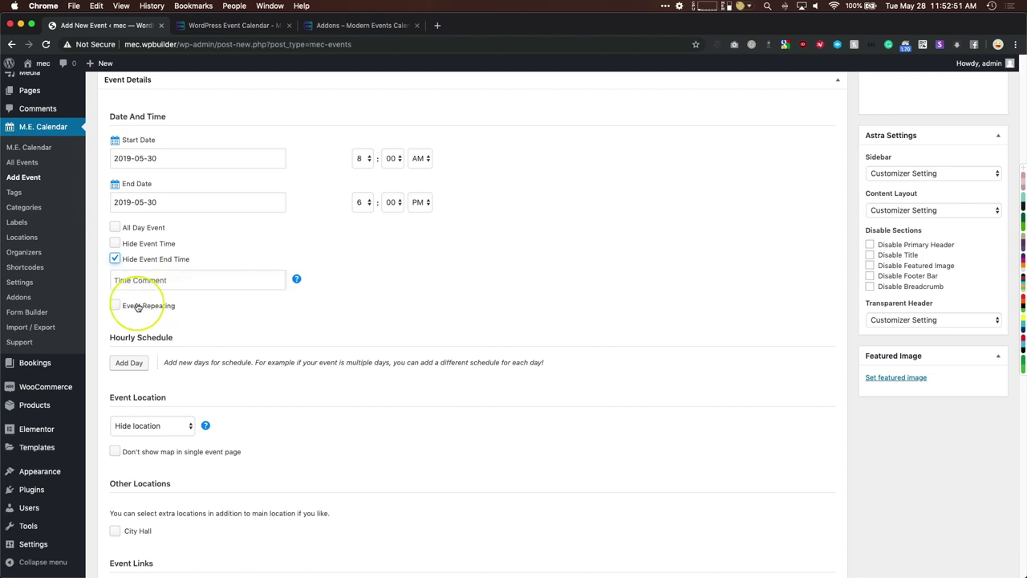
pyautogui.scroll(-1, 138, 307)
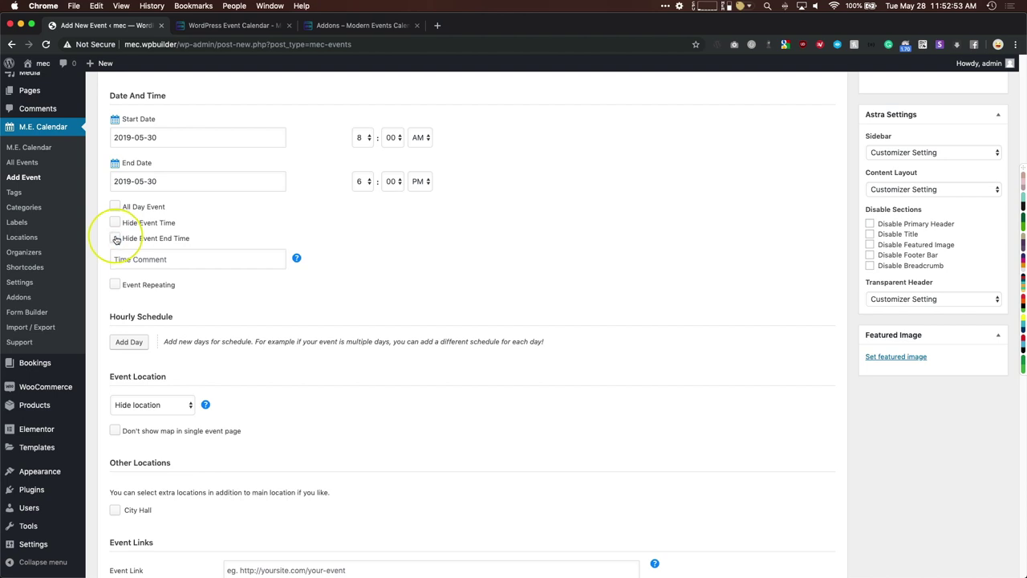
# - Enable Event Repeating for the event and try the Custom Days repeat option with its start and end date pickers
pyautogui.click(116, 285)
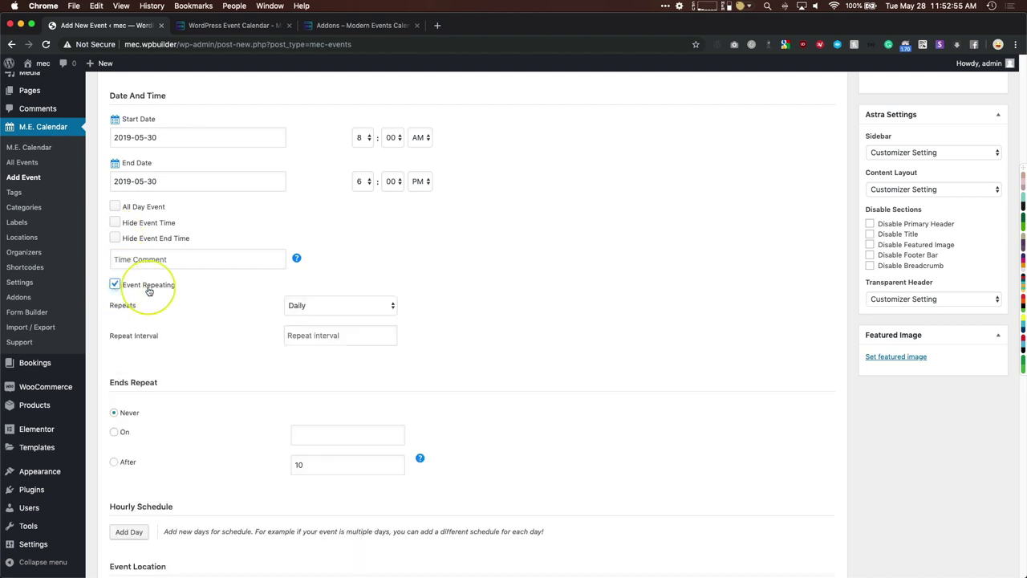
pyautogui.scroll(-2, 207, 291)
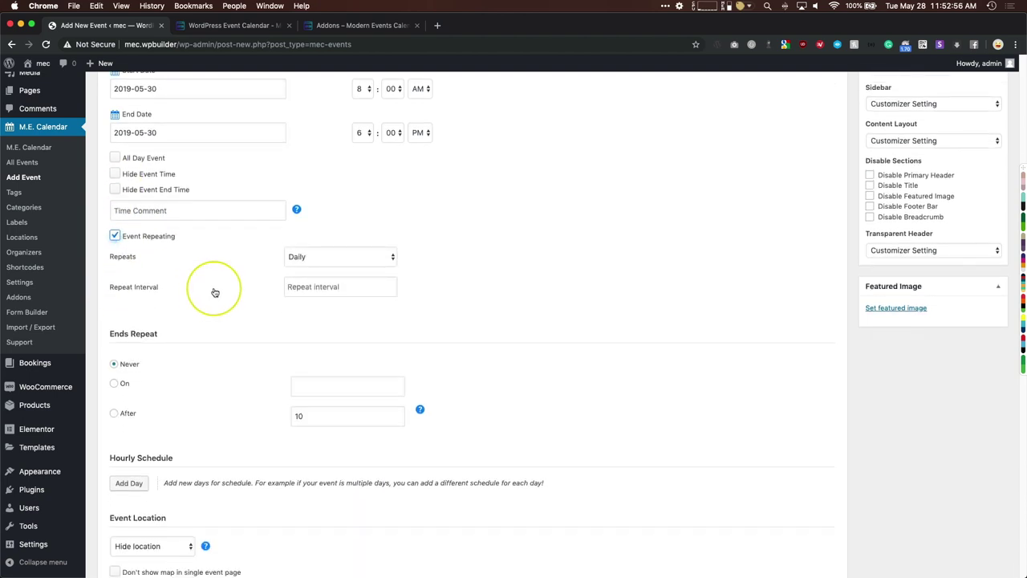
pyautogui.click(299, 257)
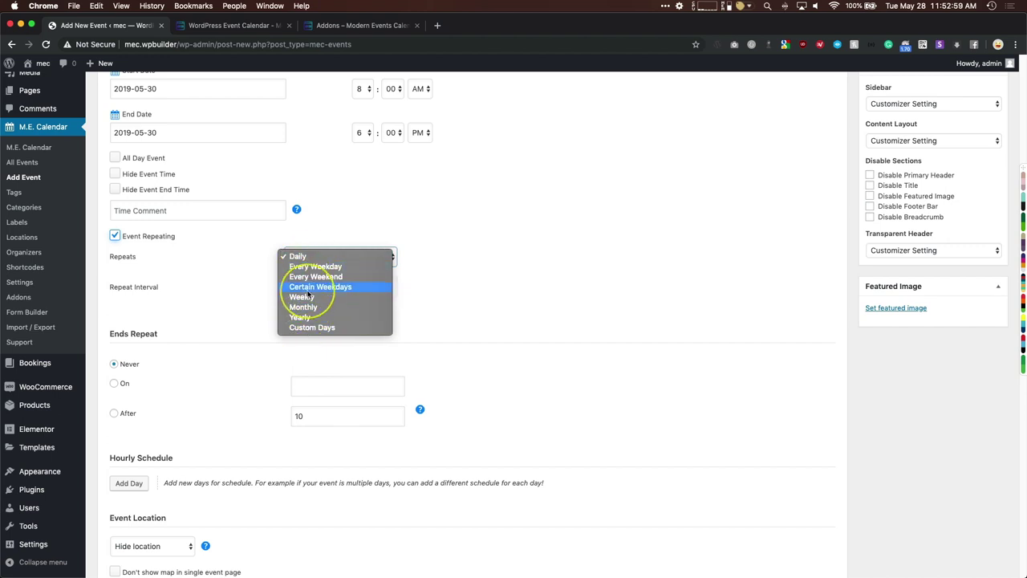
pyautogui.click(311, 327)
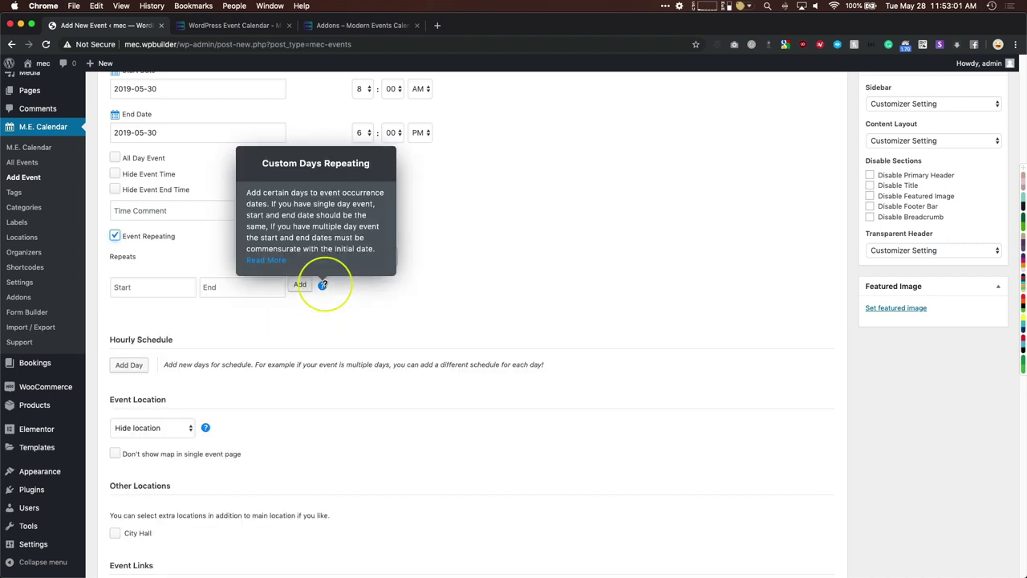
pyautogui.click(142, 286)
pyautogui.click(225, 286)
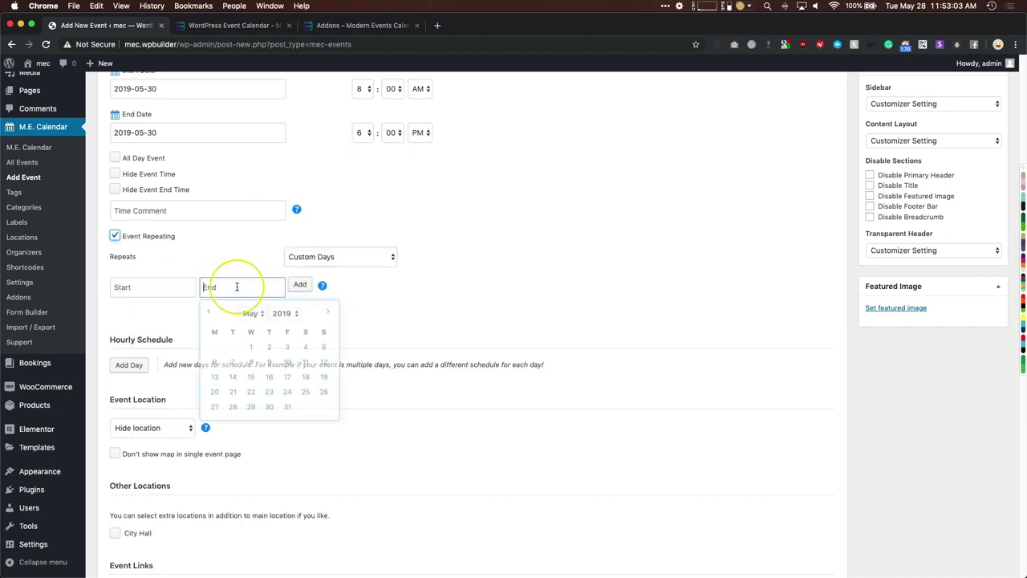
# - Set the event to repeat on certain weekdays and select Monday, Wednesday and Friday
pyautogui.click(316, 256)
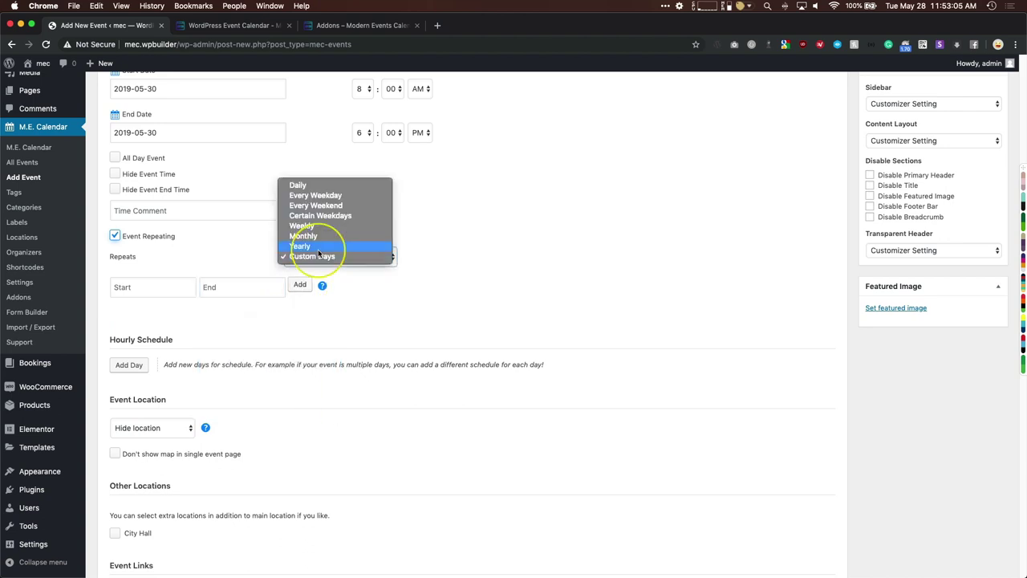
pyautogui.click(315, 216)
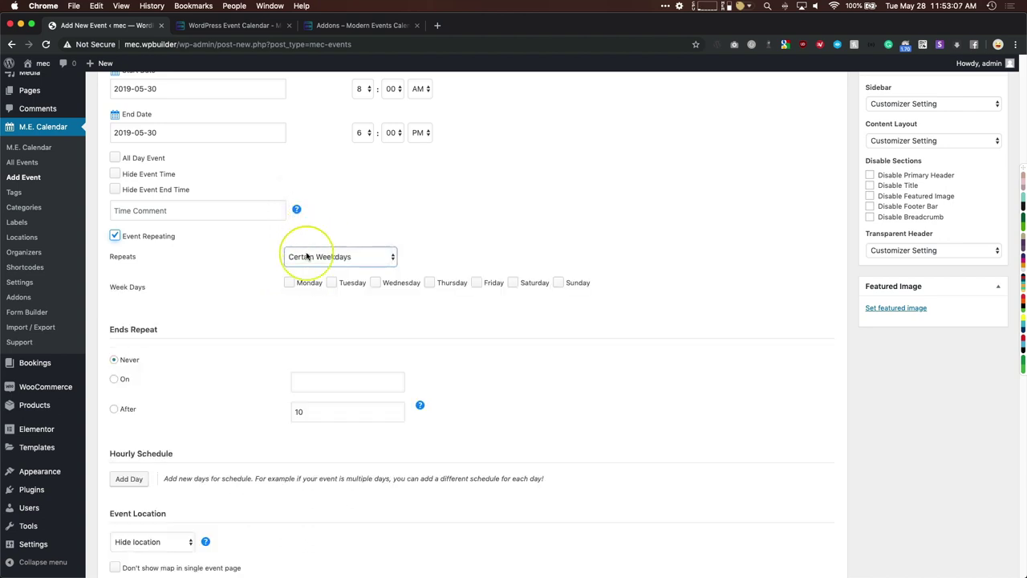
pyautogui.click(289, 282)
pyautogui.click(376, 283)
pyautogui.click(476, 282)
# - Set the event's repeat frequency to Monthly
pyautogui.click(343, 257)
pyautogui.click(297, 274)
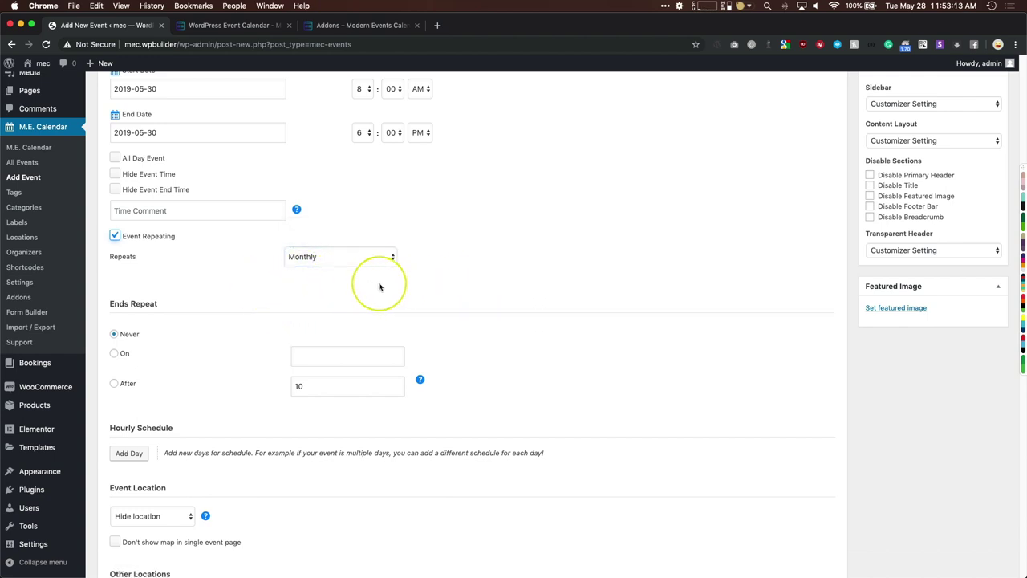
pyautogui.scroll(1, 165, 126)
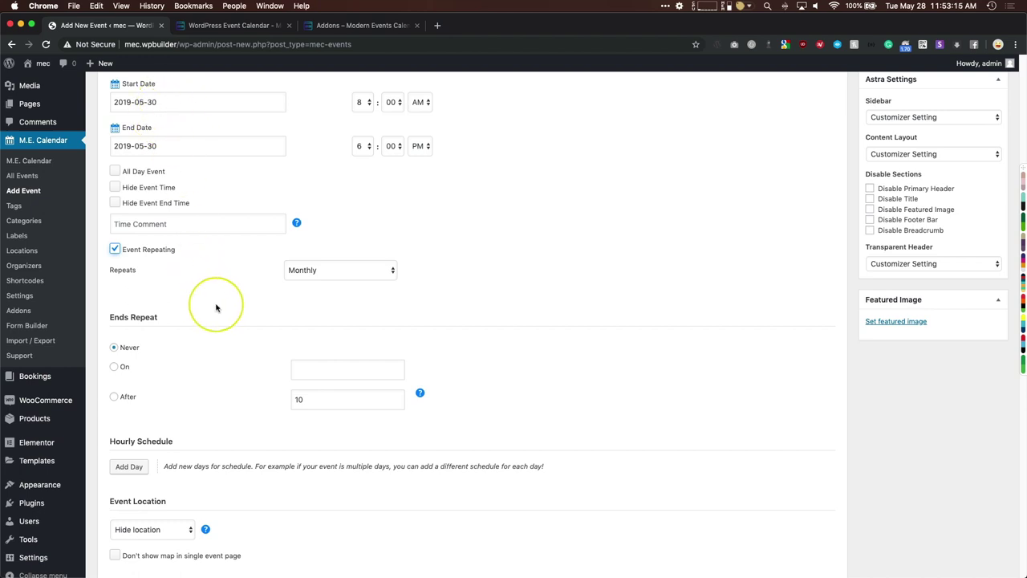
# - Set the monthly repeat to end on the date 2019-09-30
pyautogui.scroll(-4, 236, 293)
pyautogui.scroll(-1, 237, 296)
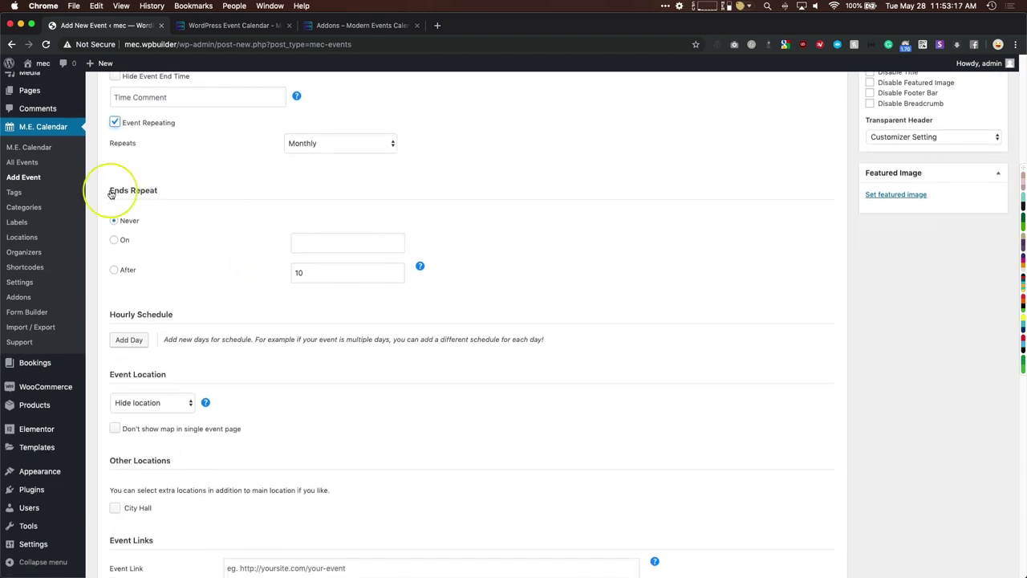
pyautogui.click(114, 243)
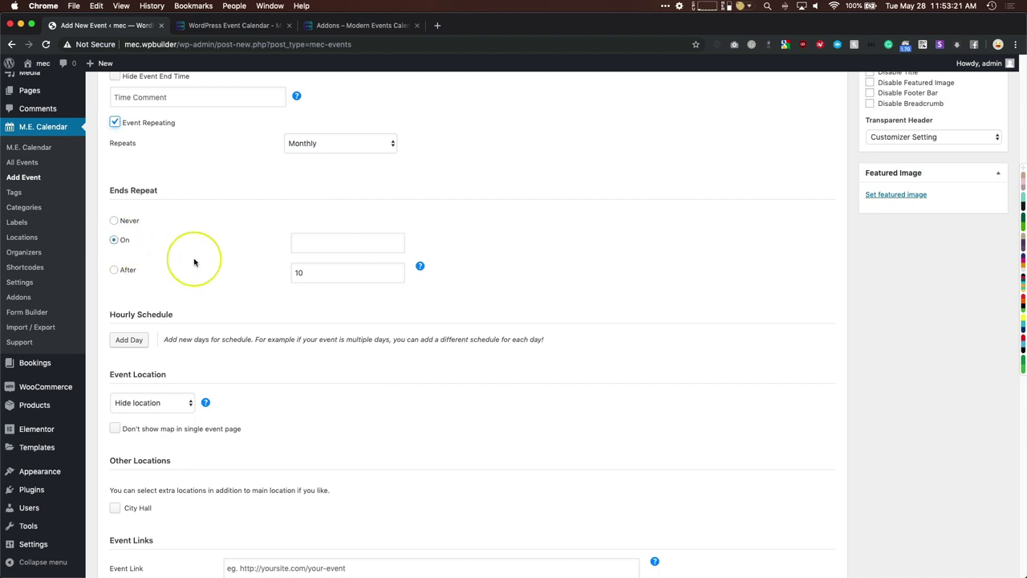
pyautogui.click(347, 241)
pyautogui.click(418, 269)
pyautogui.click(418, 268)
pyautogui.click(418, 268)
pyautogui.click(418, 268)
pyautogui.click(305, 377)
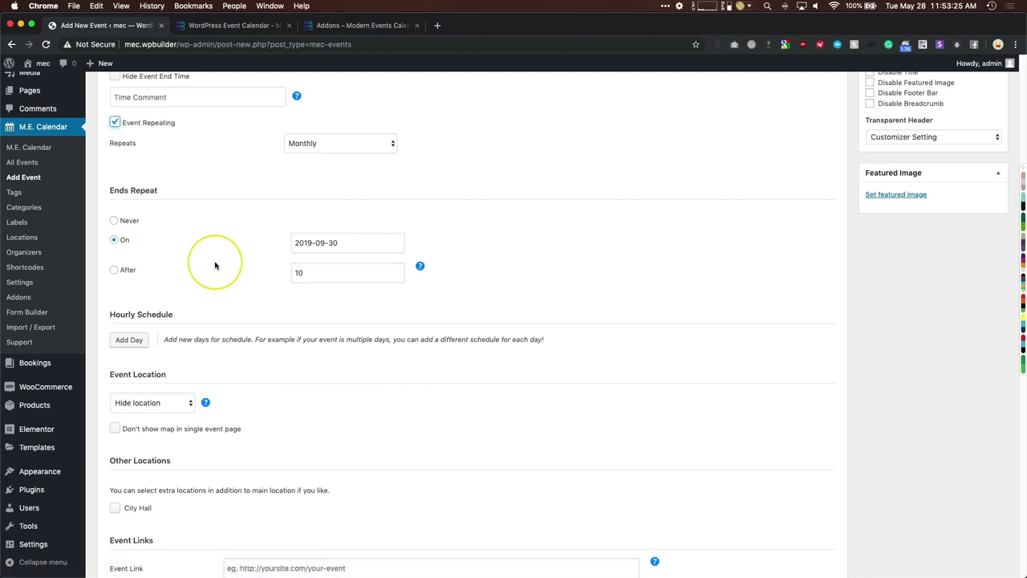
# - Make the repeat end after 10 occurrences and read the help for that occurrences setting
pyautogui.click(115, 272)
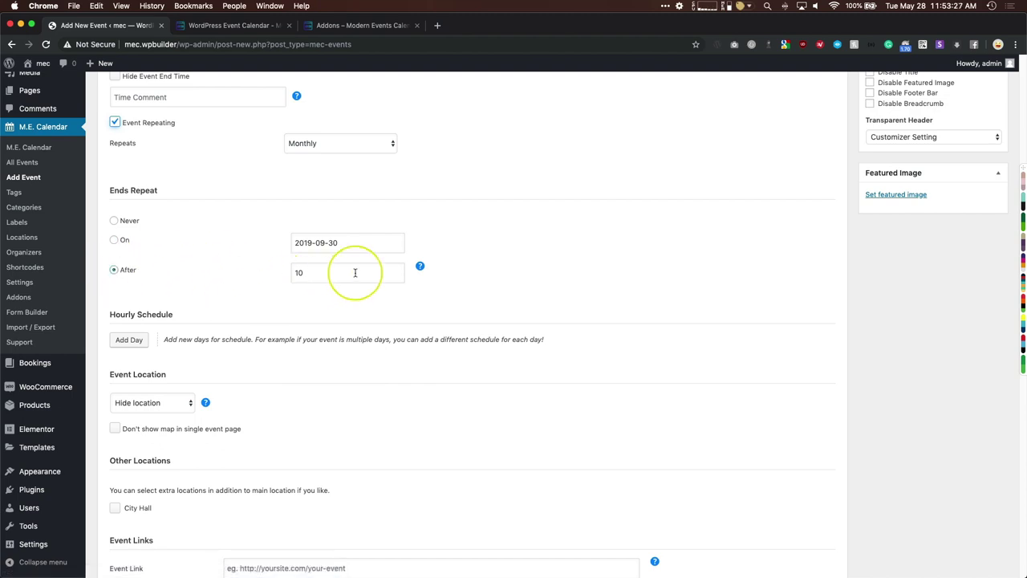
pyautogui.moveTo(317, 273); pyautogui.dragTo(292, 275)
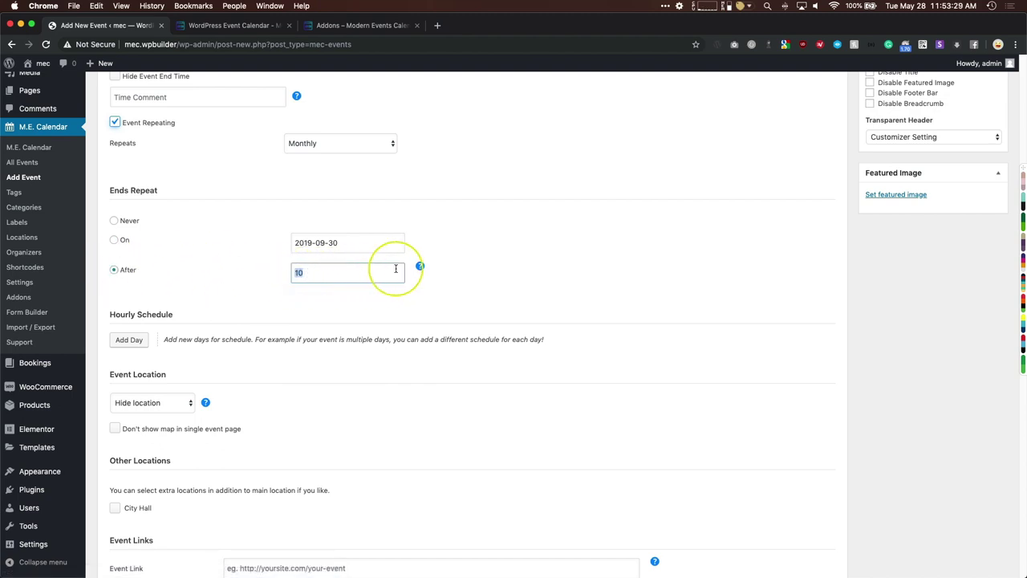
pyautogui.moveTo(420, 266)
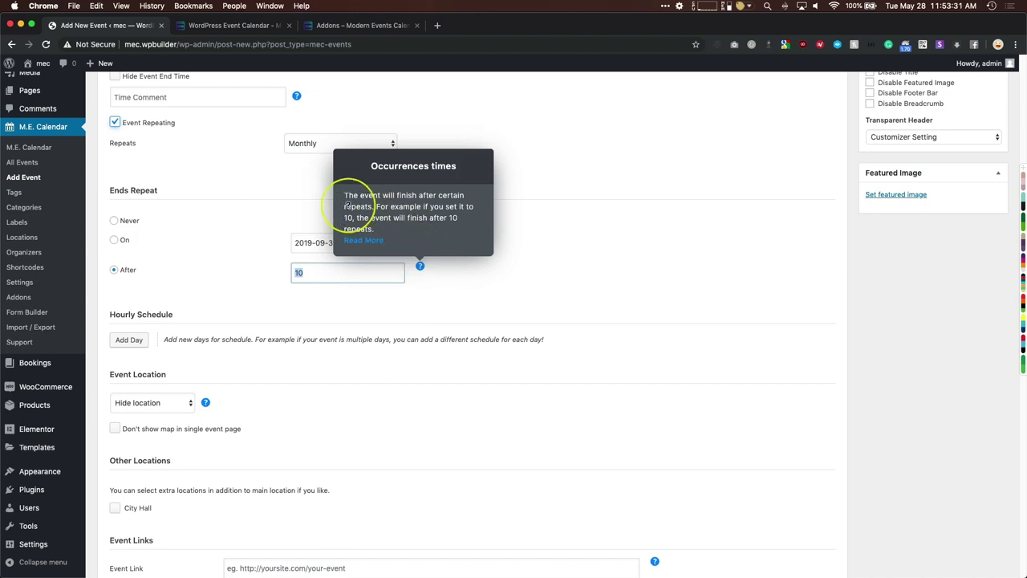
pyautogui.click(270, 239)
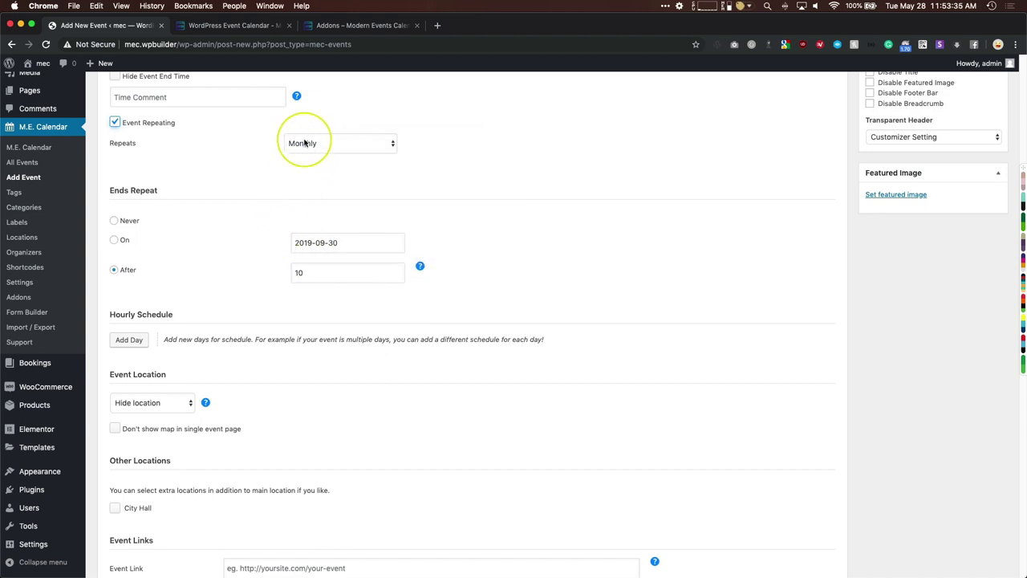
pyautogui.doubleClick(300, 273)
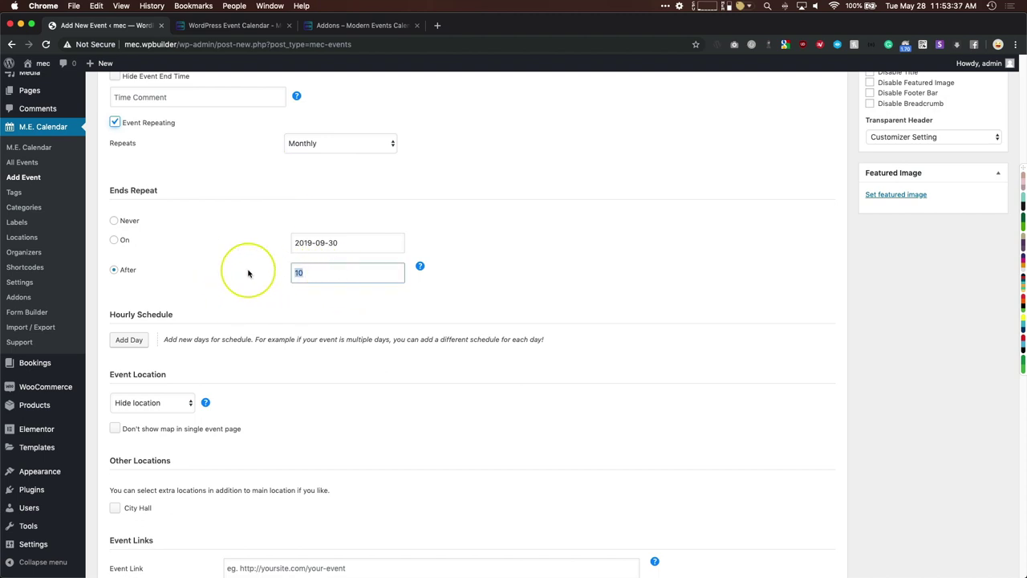
pyautogui.click(224, 273)
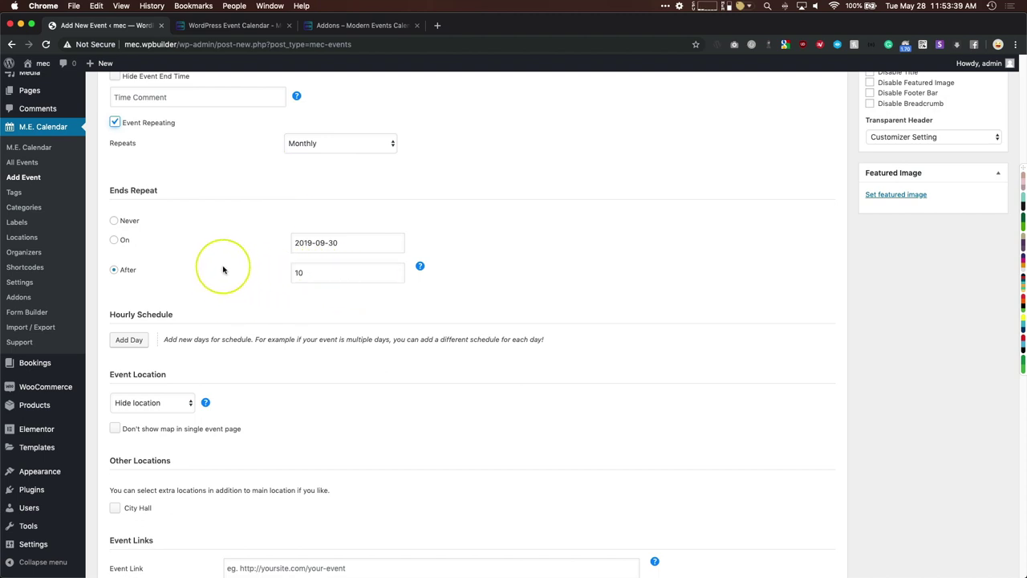
# - Add a day titled "Monday" to the event's hourly schedule
pyautogui.scroll(-3, 224, 270)
pyautogui.scroll(-1, 225, 268)
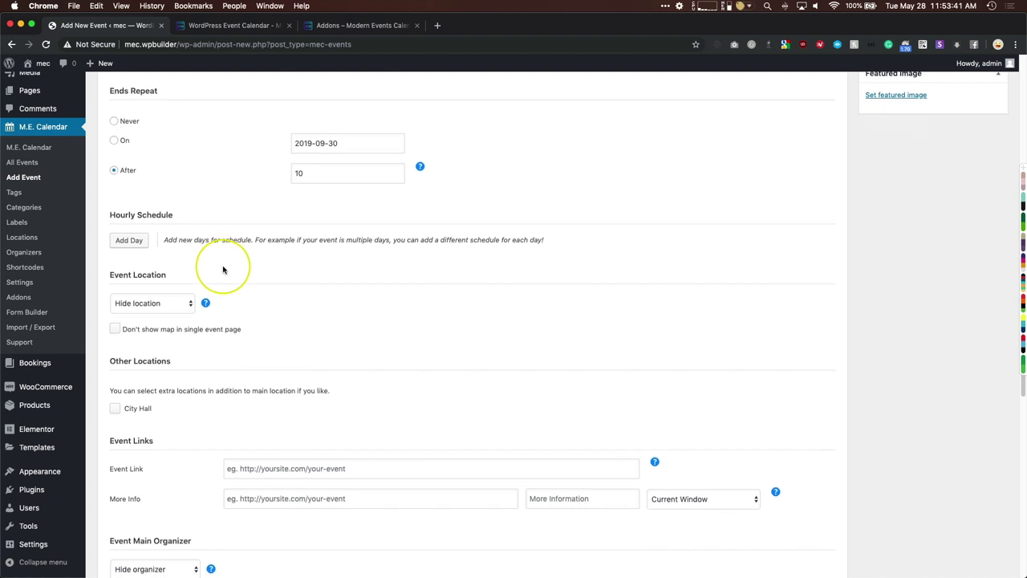
pyautogui.click(129, 233)
pyautogui.moveTo(230, 294); pyautogui.dragTo(155, 298)
pyautogui.write('Mon')
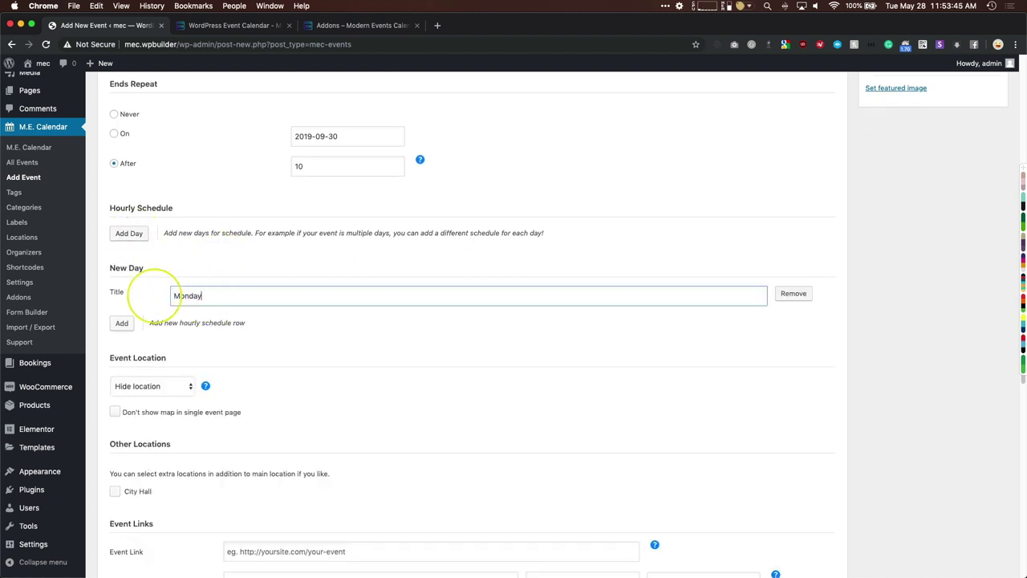
pyautogui.write('day')
# - Add an hourly schedule row to Monday starting at 8:00am with the title "Arrival"
pyautogui.click(121, 322)
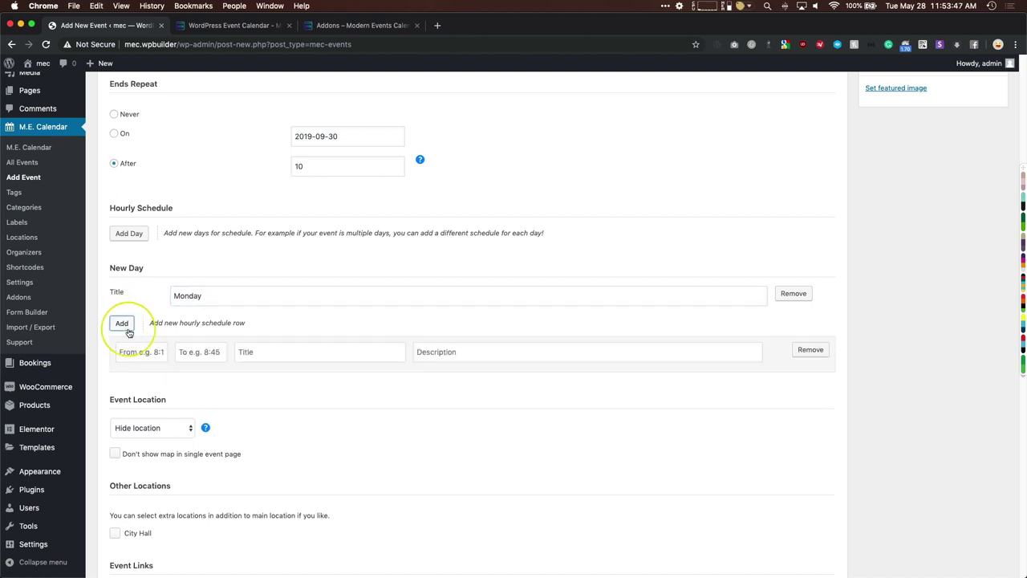
pyautogui.scroll(-1, 127, 327)
pyautogui.click(135, 331)
pyautogui.write('8:00')
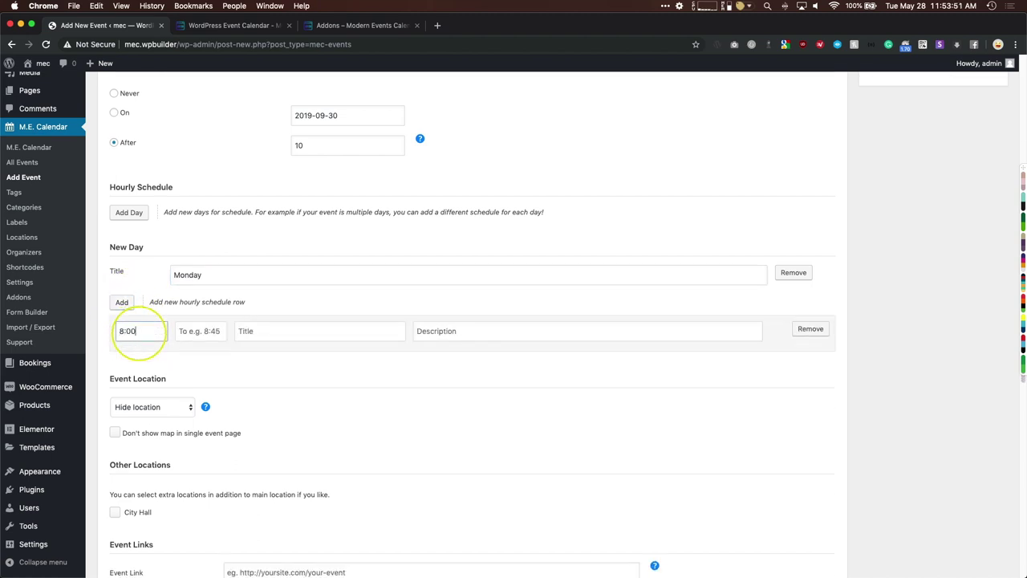
pyautogui.press('Tab')
pyautogui.press('Tab')
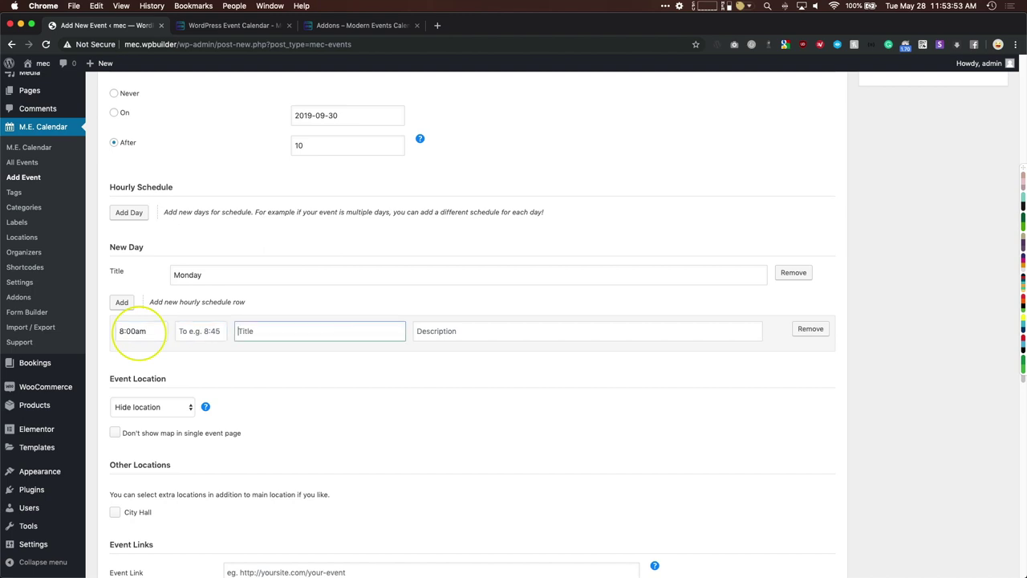
pyautogui.write('Arrival')
pyautogui.press('Tab')
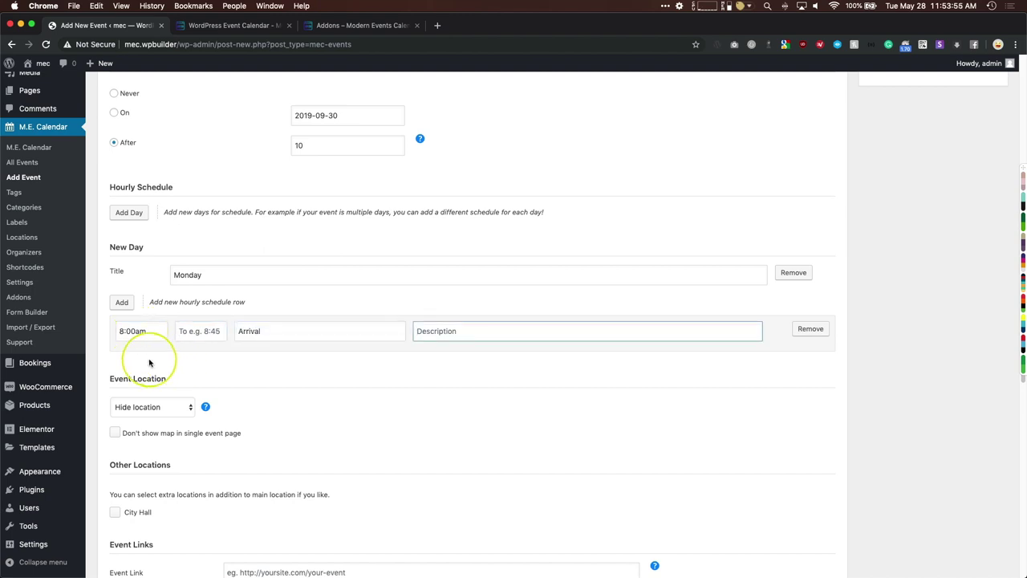
# - Add a second row to Monday's schedule starting at 9:00am with the title "First Class"
pyautogui.click(121, 302)
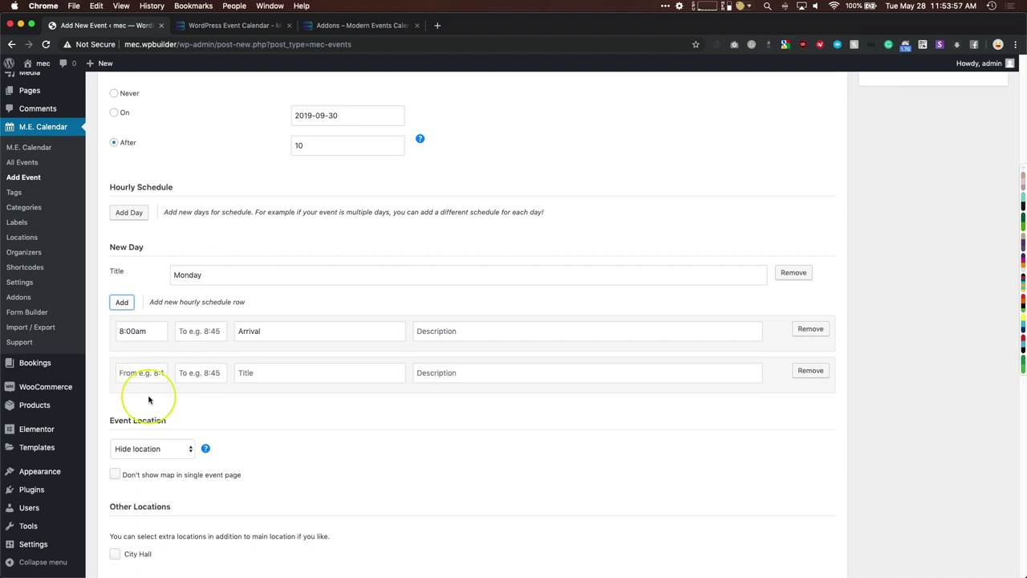
pyautogui.click(153, 372)
pyautogui.write('9')
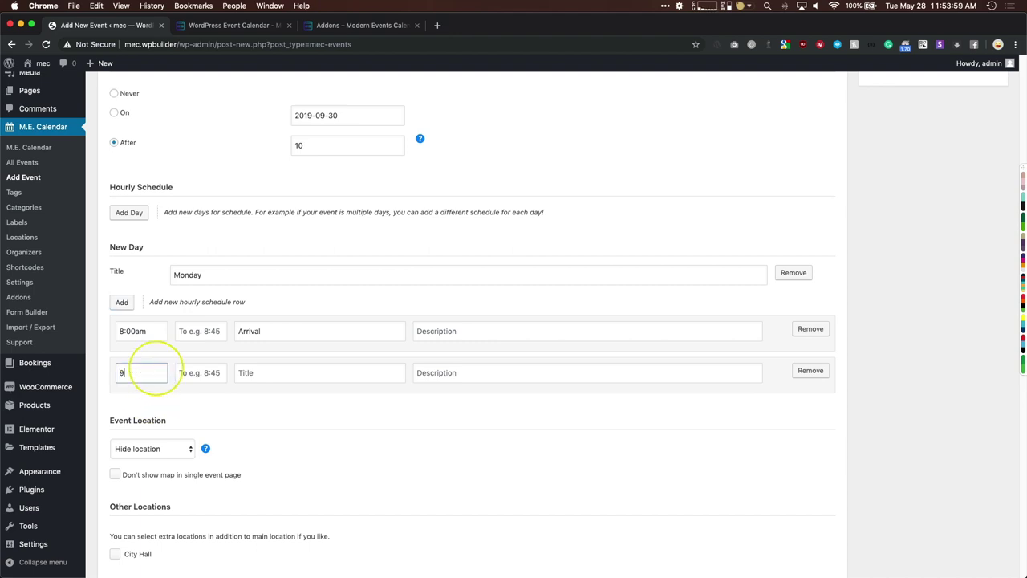
pyautogui.press('Tab')
pyautogui.press('Tab')
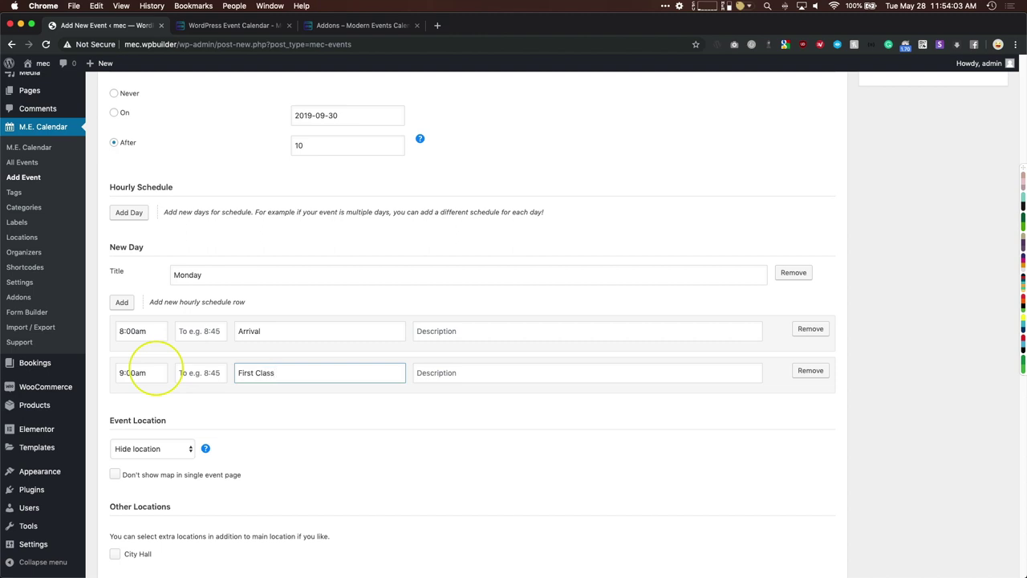
# - Add another day to the hourly schedule and title it "Tuesday"
pyautogui.scroll(-1, 164, 353)
pyautogui.click(131, 193)
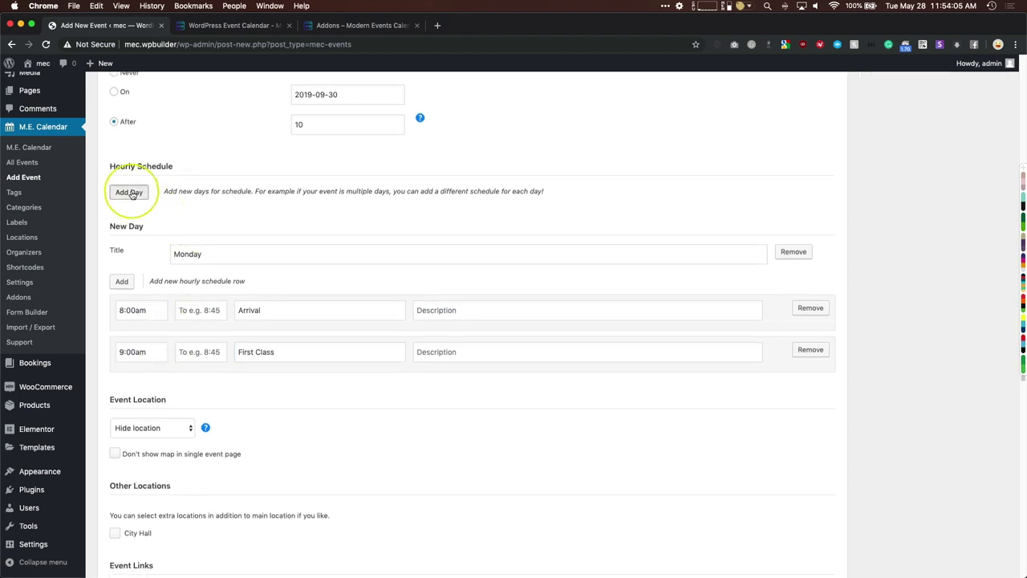
pyautogui.scroll(-2, 154, 276)
pyautogui.tripleClick(200, 382)
pyautogui.write('Tuesday')
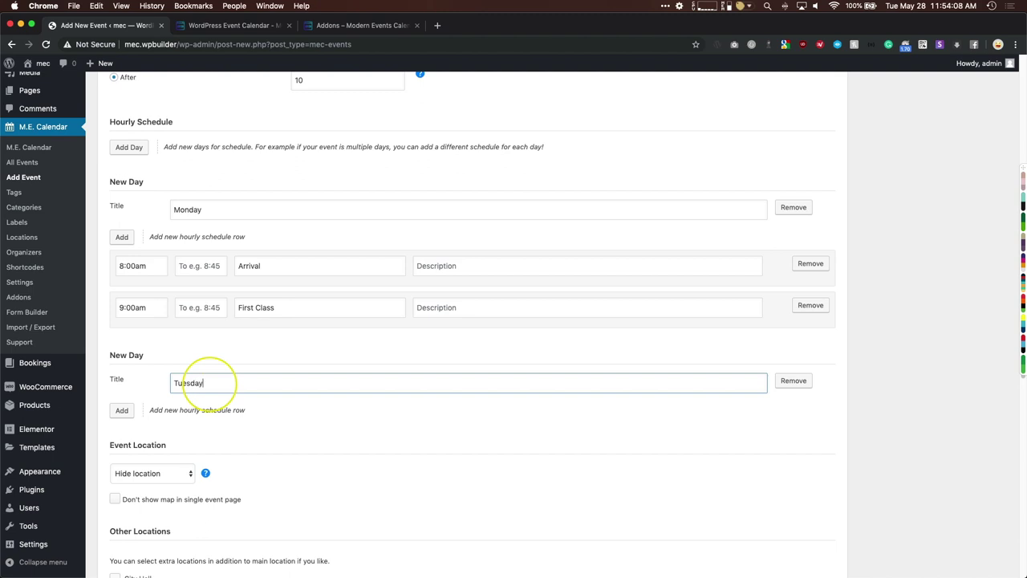
# - Add an hourly schedule row to Tuesday starting at 9:00am with the title "Arrival"
pyautogui.click(121, 410)
pyautogui.click(137, 440)
pyautogui.write('9:00am')
pyautogui.press('Tab')
pyautogui.press('Tab')
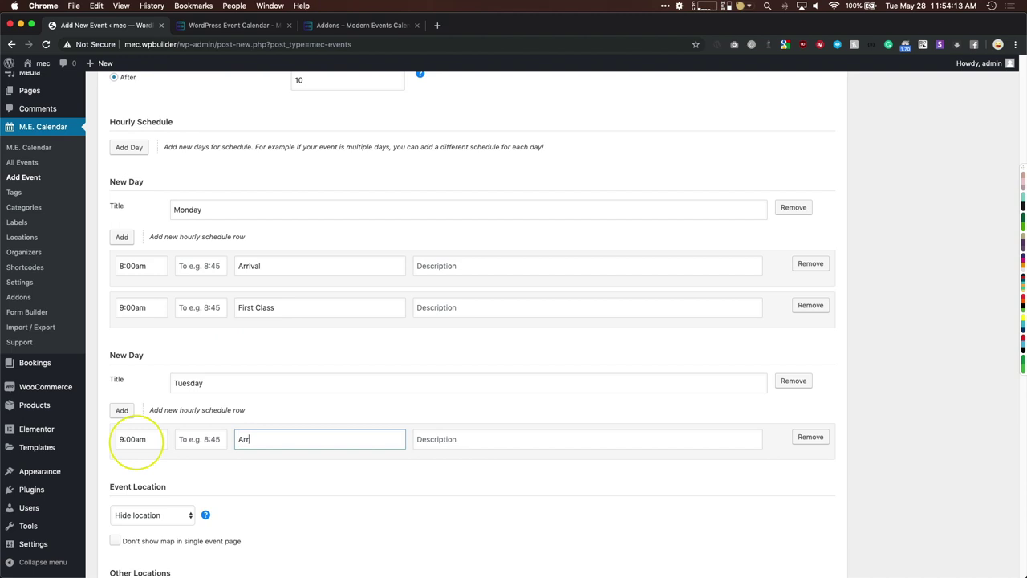
# - Choose to insert a new location for the event and name it "Venue Name"
pyautogui.scroll(-5, 176, 390)
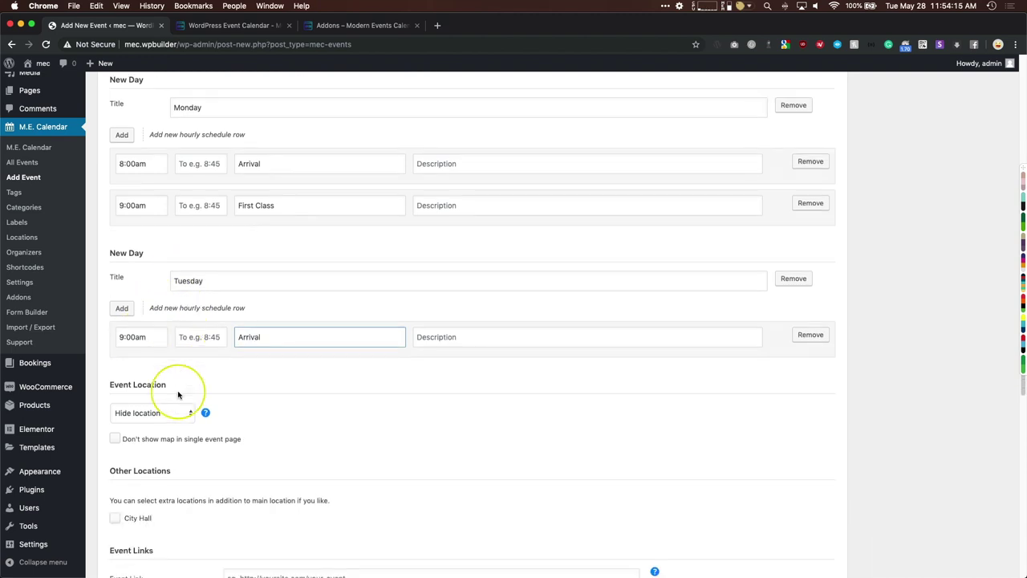
pyautogui.scroll(-2, 167, 353)
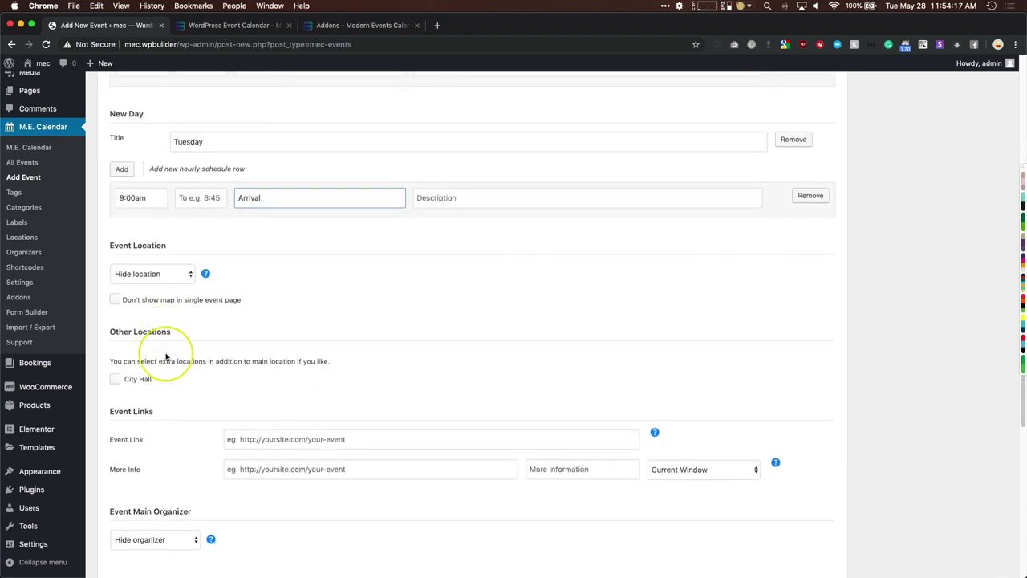
pyautogui.click(152, 276)
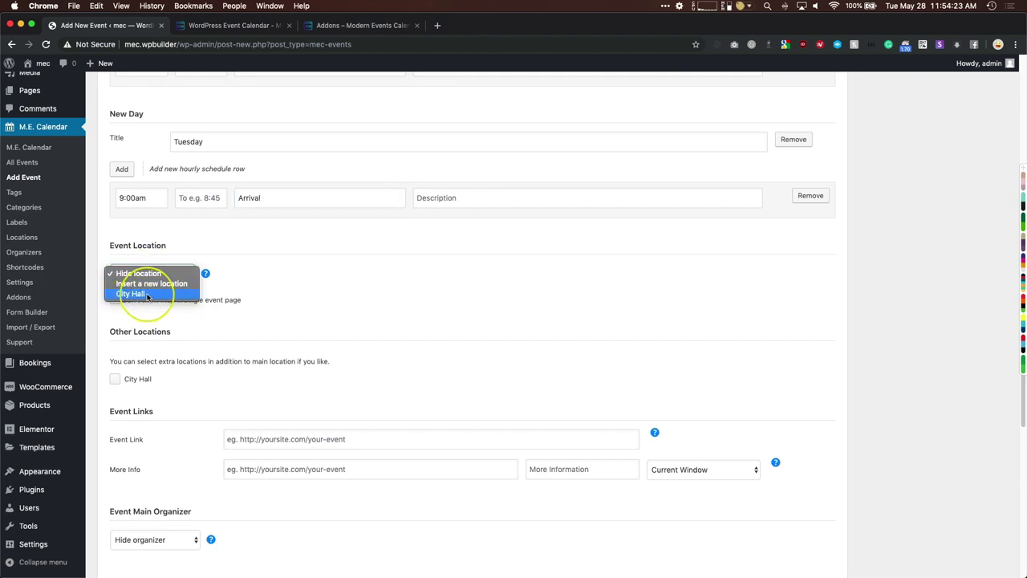
pyautogui.click(148, 284)
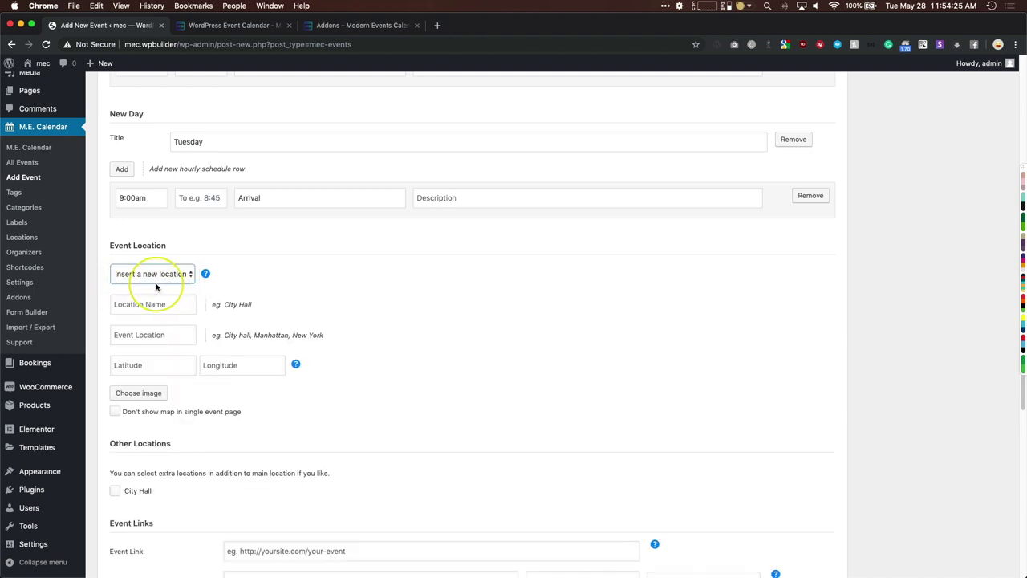
pyautogui.scroll(-2, 157, 287)
pyautogui.click(146, 277)
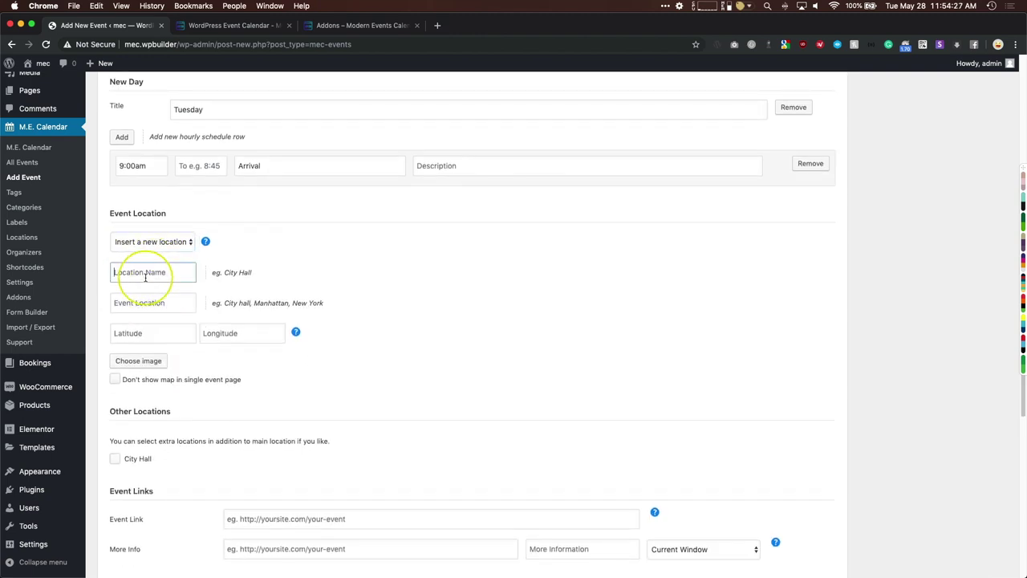
pyautogui.write('Venu')
pyautogui.press('Tab')
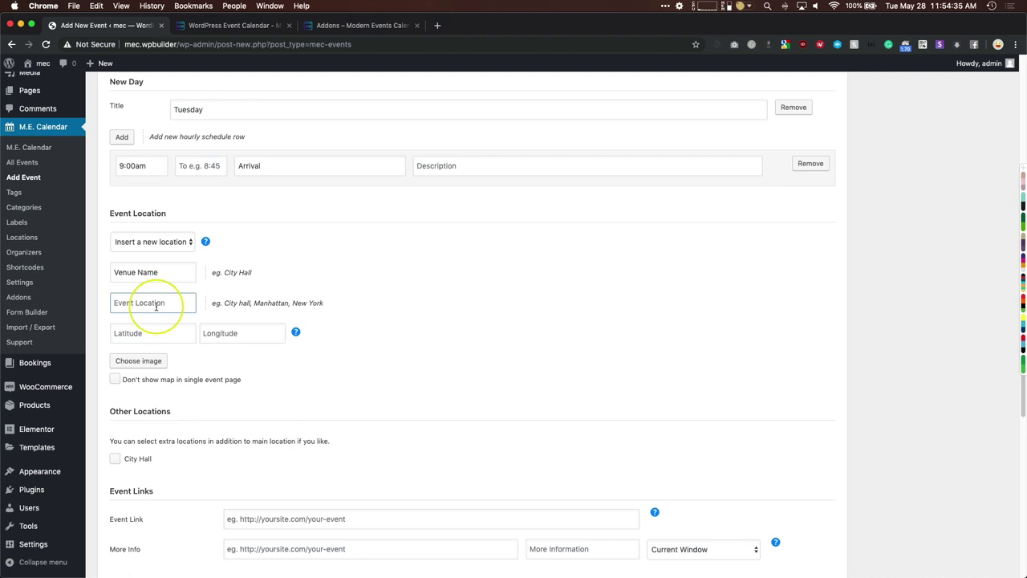
# - Fill in the new location's street address, city and state in the Event Location field
pyautogui.write('123')
pyautogui.write(', Ne')
pyautogui.press('BackSpace')
pyautogui.press('BackSpace')
pyautogui.press('BackSpace')
pyautogui.write('New Y')
pyautogui.click(340, 333)
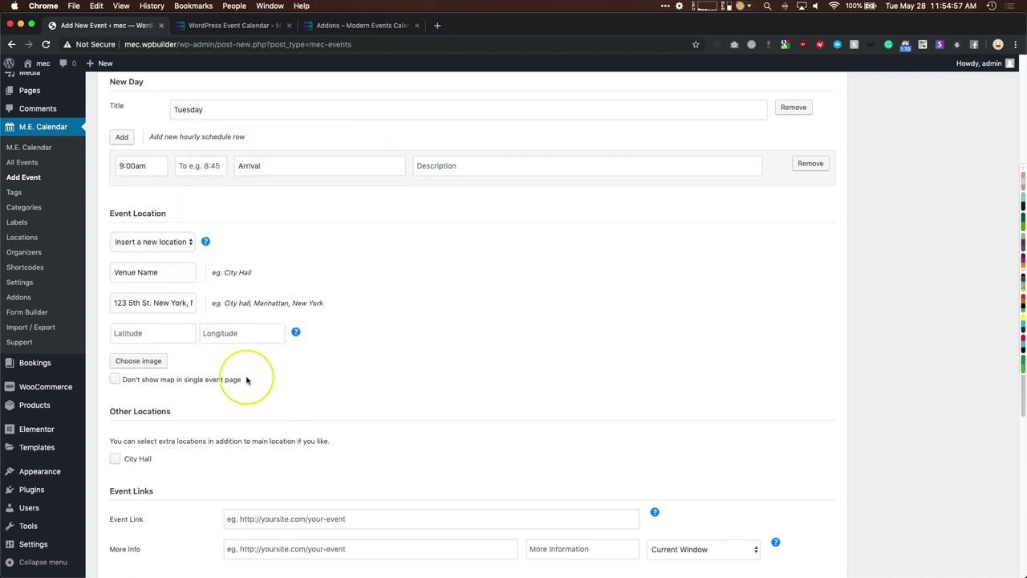
pyautogui.moveTo(113, 302); pyautogui.dragTo(246, 303)
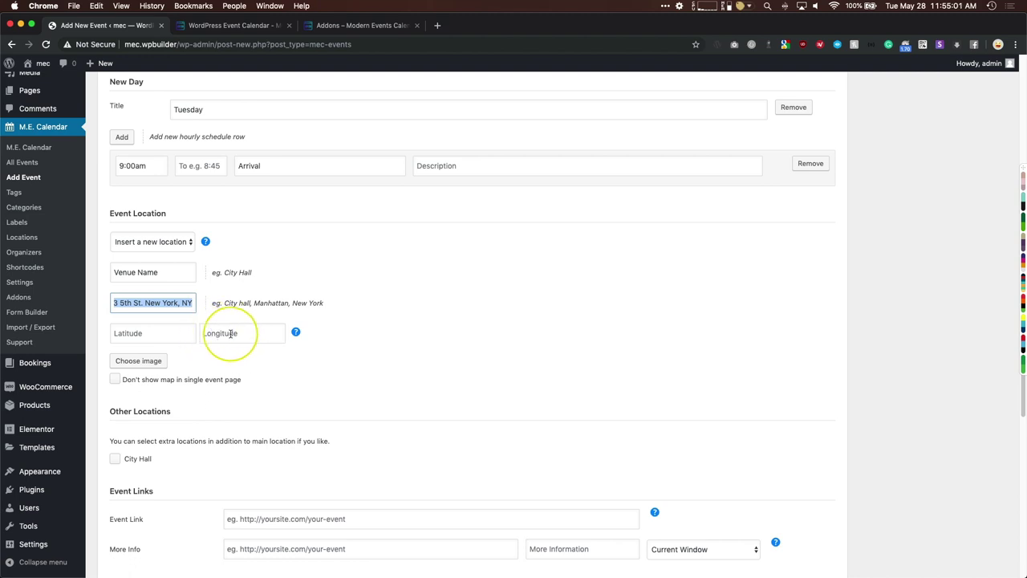
pyautogui.click(424, 338)
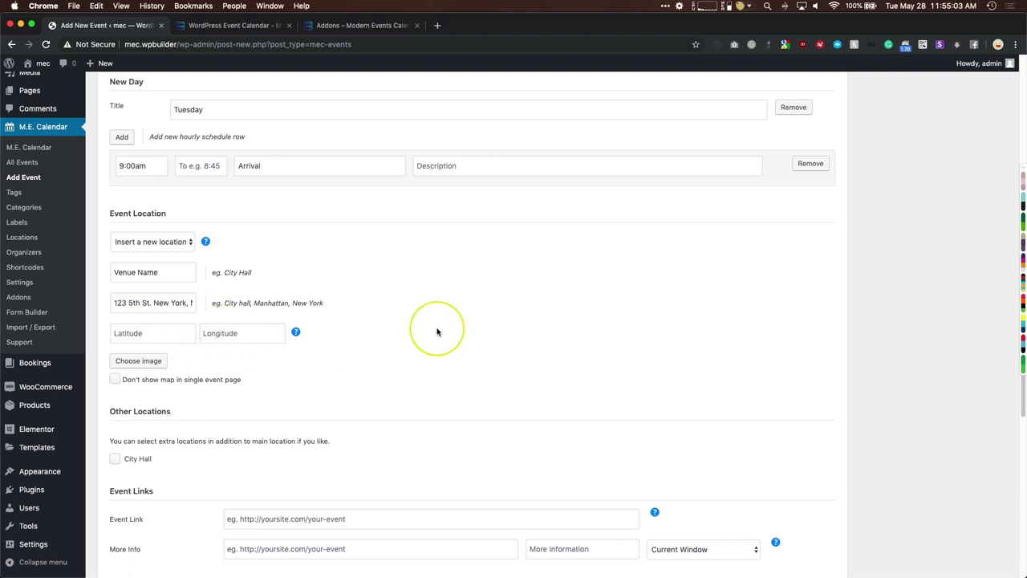
# - Upload the image 5ad8c04d38e2fc2b008b497b-2732-1366.jpg to the media library and select it as the new location's image
pyautogui.scroll(-2, 436, 329)
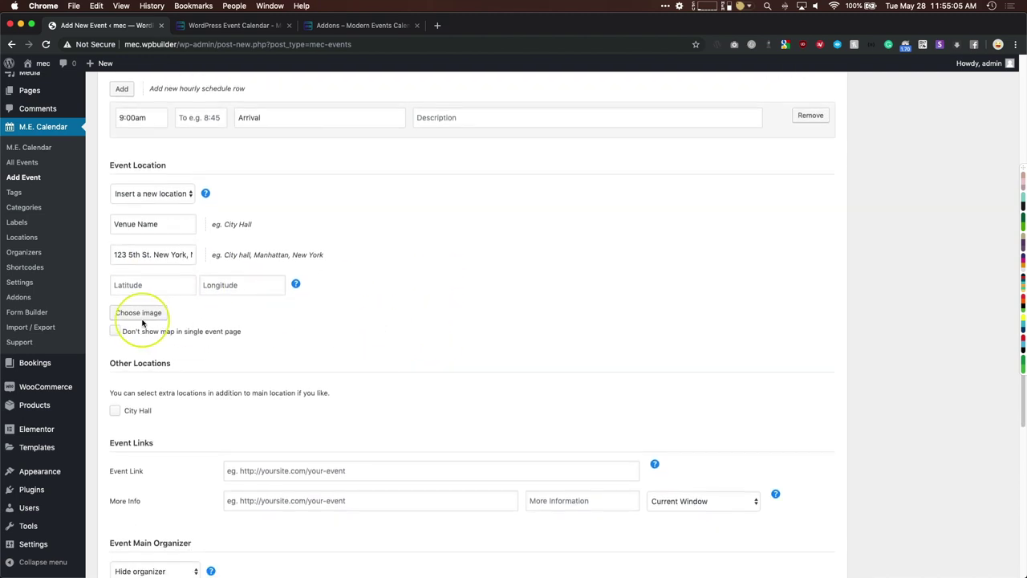
pyautogui.click(139, 314)
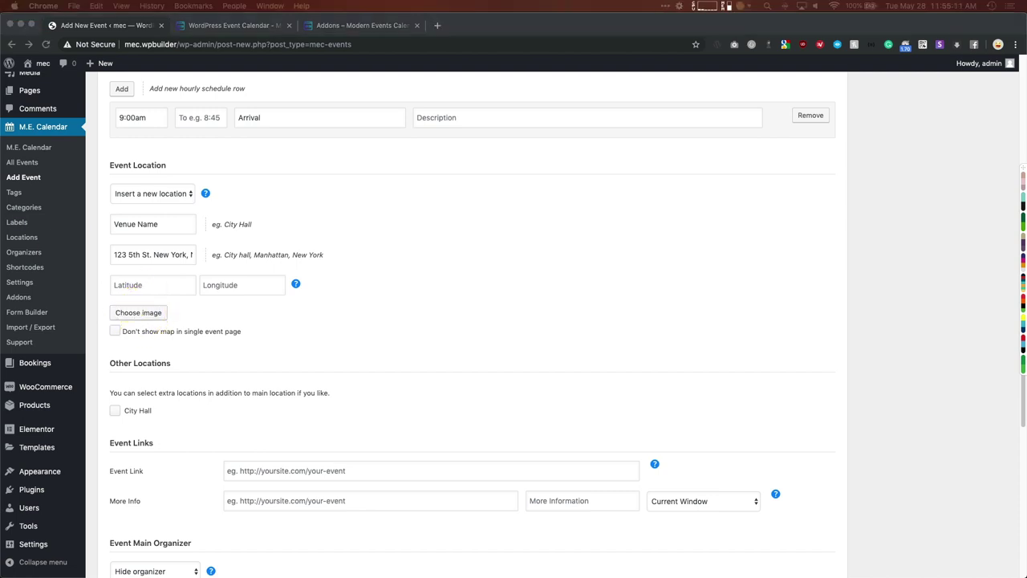
pyautogui.click(138, 313)
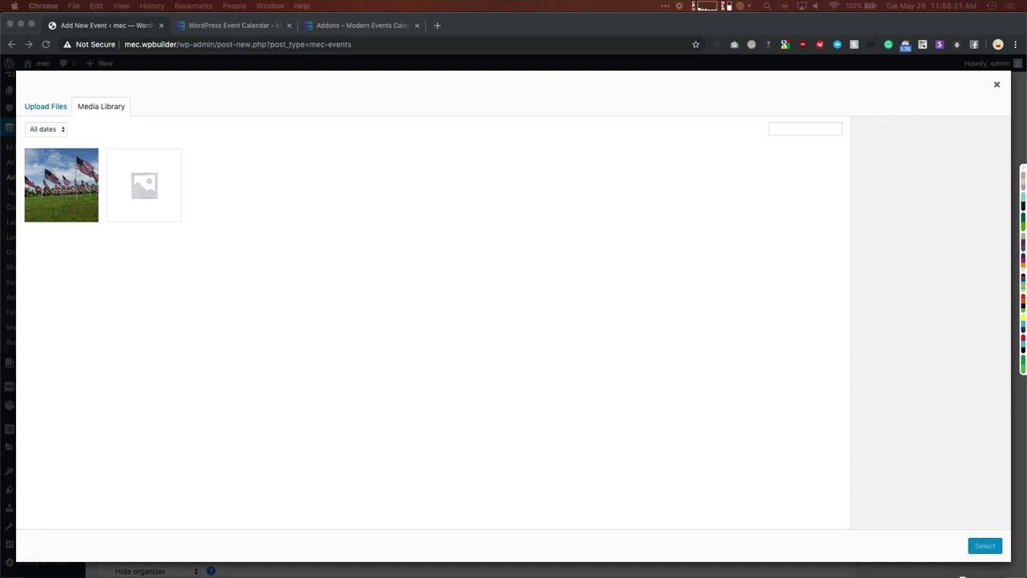
pyautogui.moveTo(967, 576); pyautogui.dragTo(289, 217)
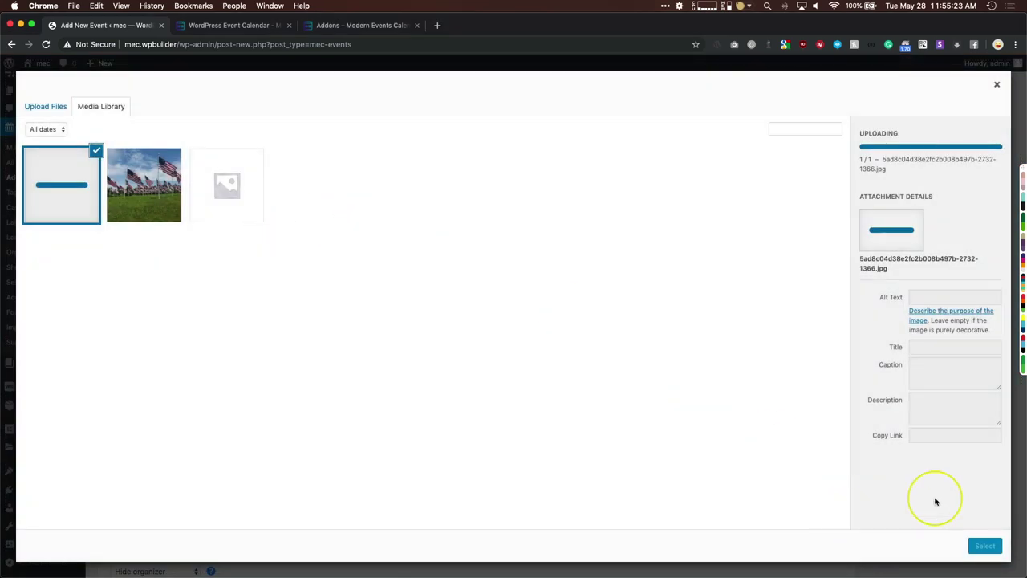
pyautogui.click(984, 545)
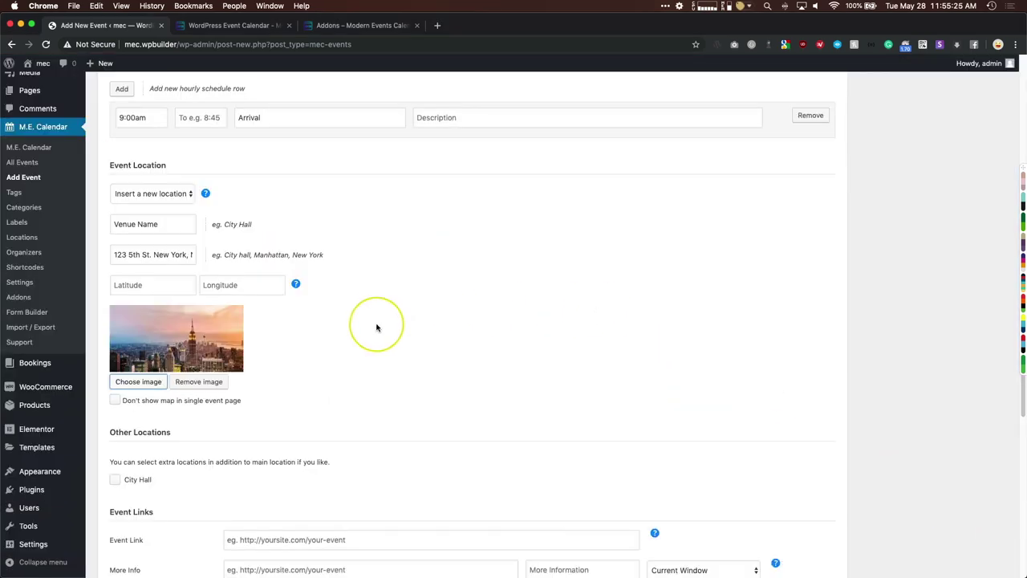
pyautogui.scroll(-2, 377, 327)
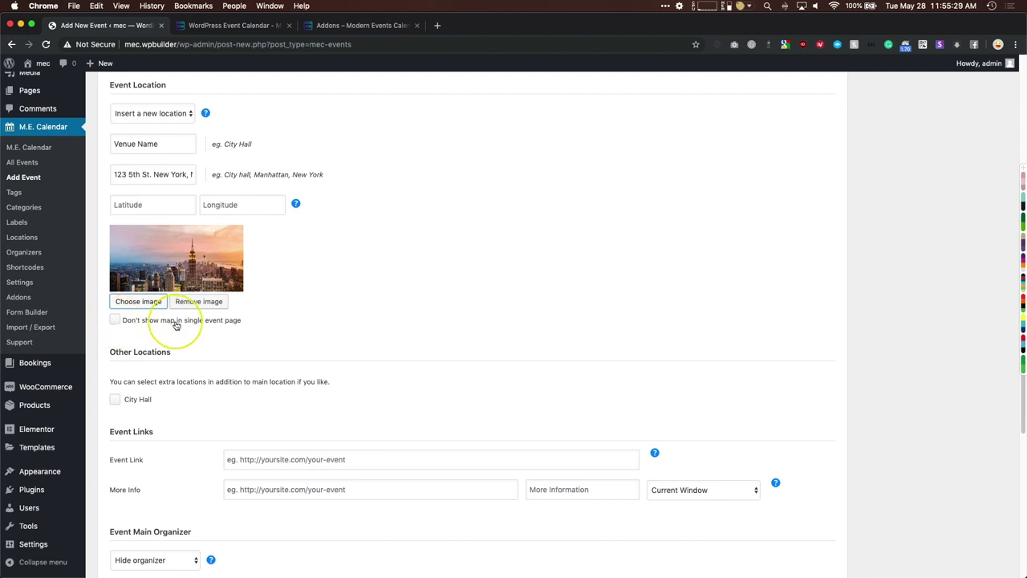
pyautogui.scroll(-3, 275, 277)
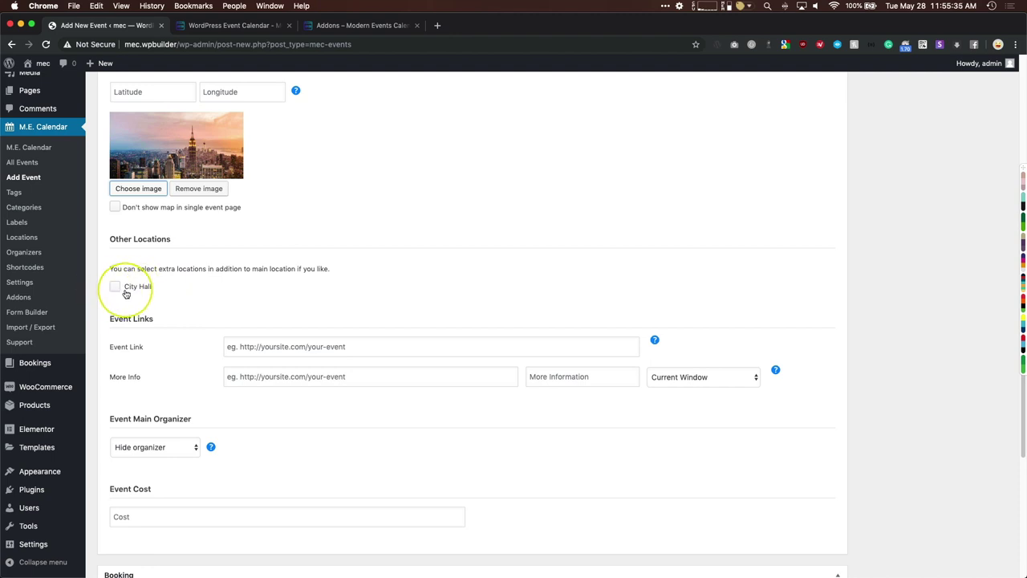
pyautogui.scroll(-2, 207, 291)
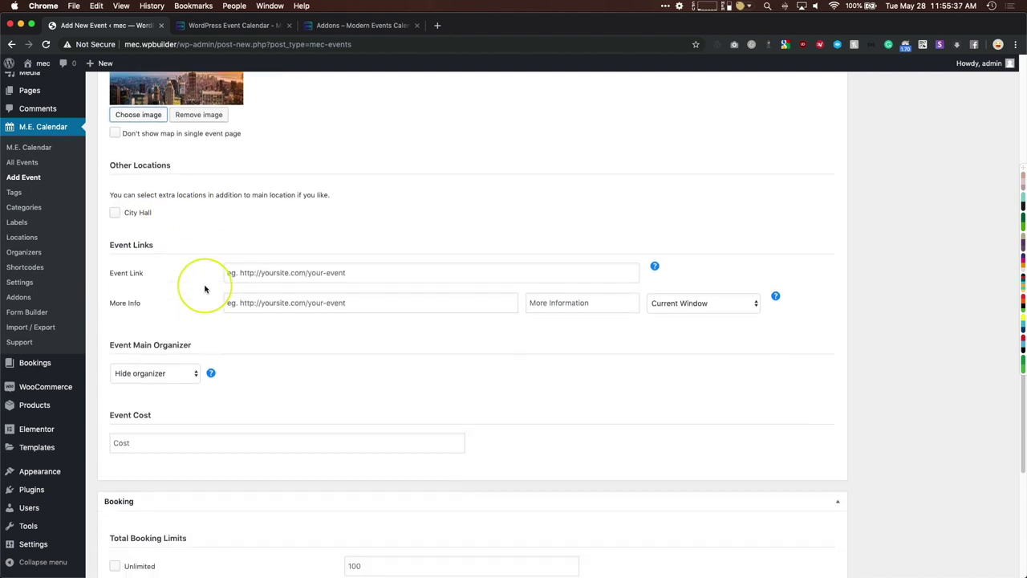
pyautogui.click(248, 271)
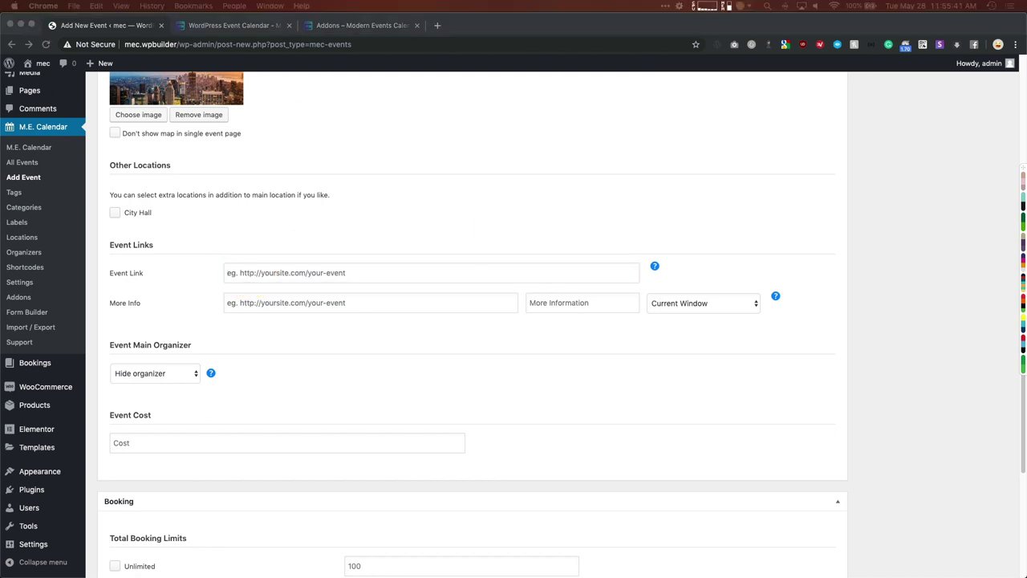
pyautogui.click(275, 271)
pyautogui.write('https://www.businessinsider.com/new-york-city-things-to-do-2018-4')
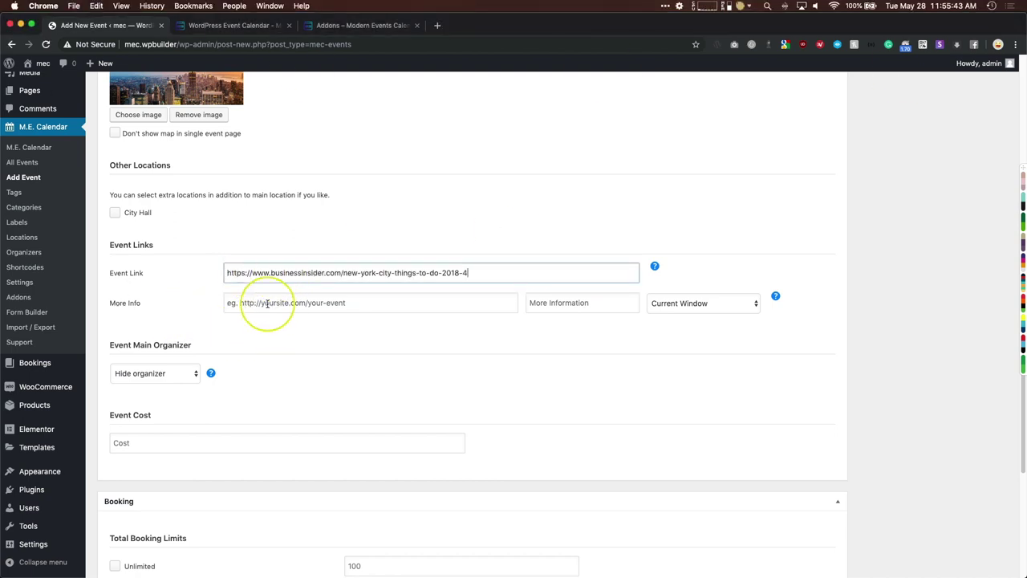
pyautogui.click(259, 304)
pyautogui.write('https://www.businessinsider.com/new-york-city-things-to-do-2018-4')
pyautogui.click(587, 306)
pyautogui.write('M')
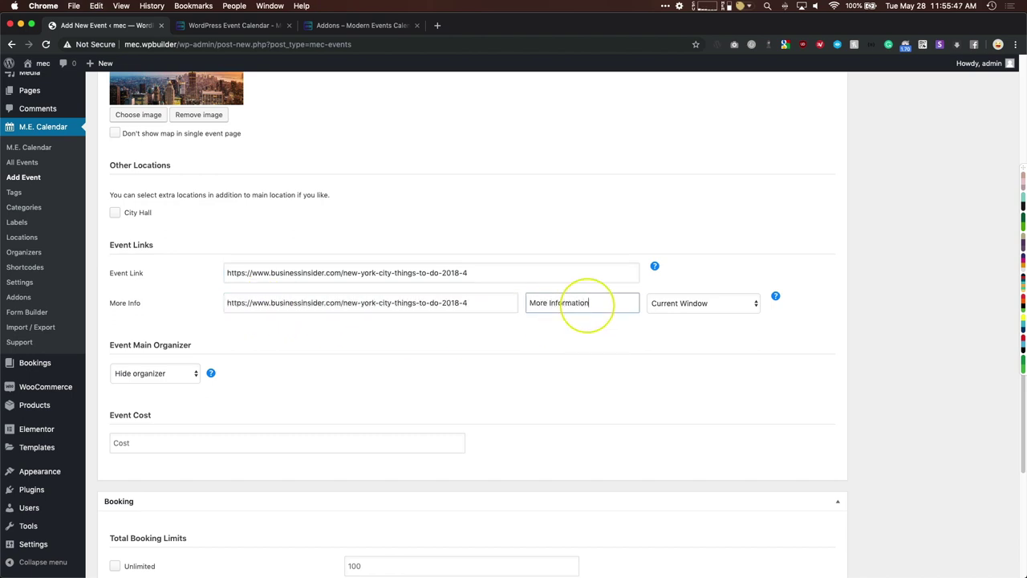
# - Clear the Event Link field
pyautogui.hotkey('shift', 'Tab')
pyautogui.hotkey('shift', 'Tab')
pyautogui.press('BackSpace')
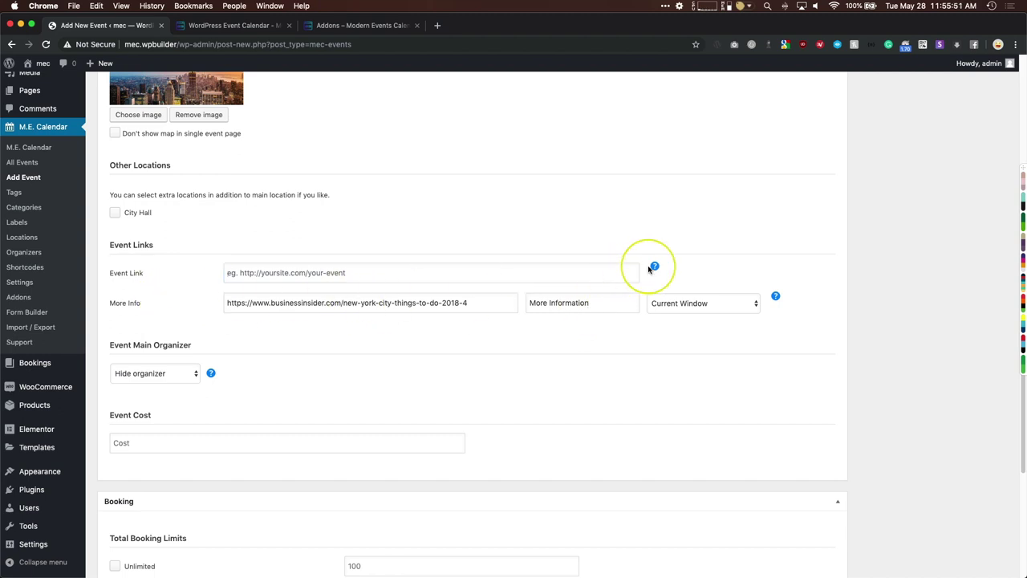
# - Read the Event Link help text and review the More Info link, its label and the target window options
pyautogui.moveTo(655, 265)
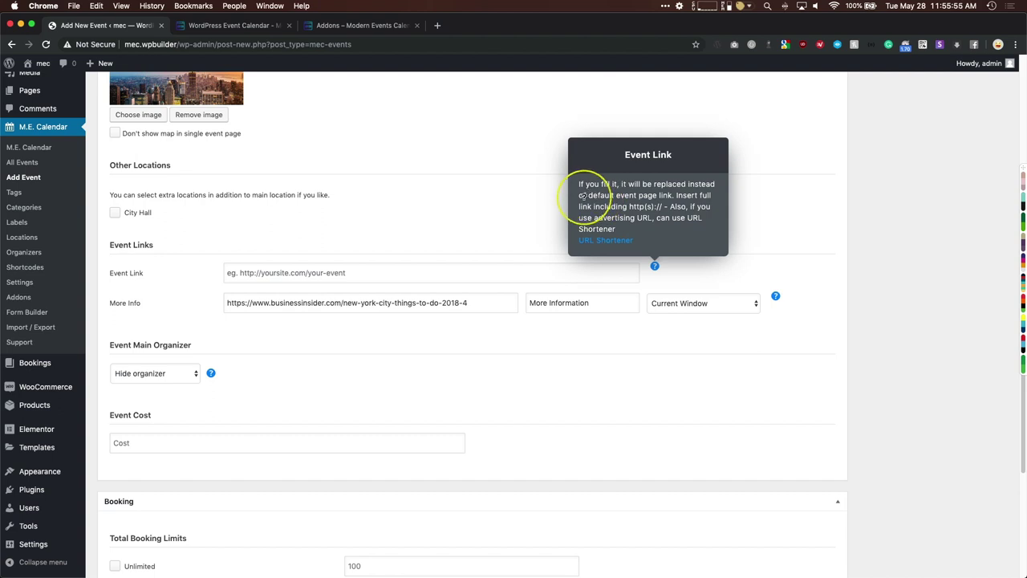
pyautogui.moveTo(579, 195); pyautogui.dragTo(691, 215)
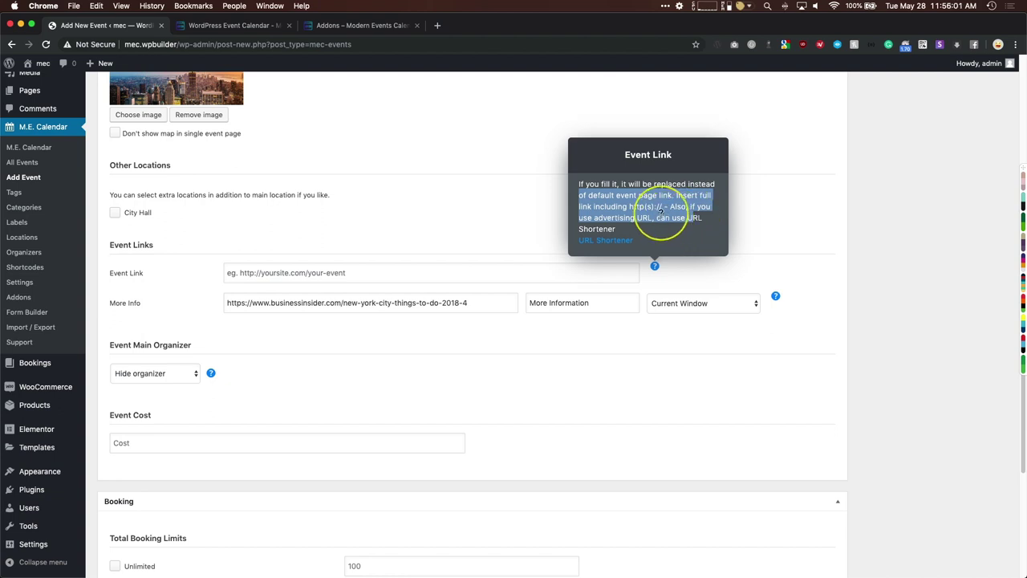
pyautogui.click(657, 206)
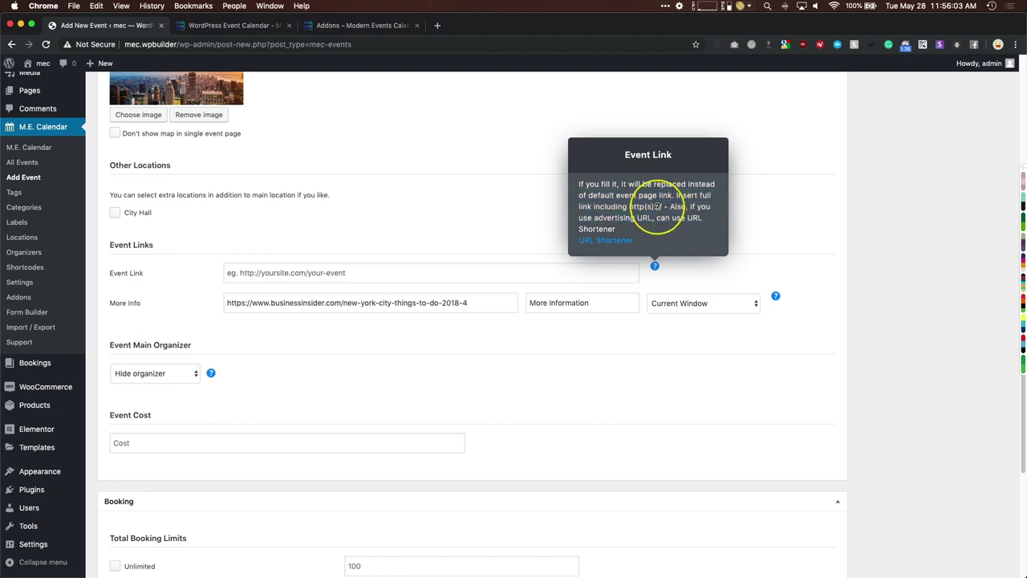
pyautogui.click(344, 273)
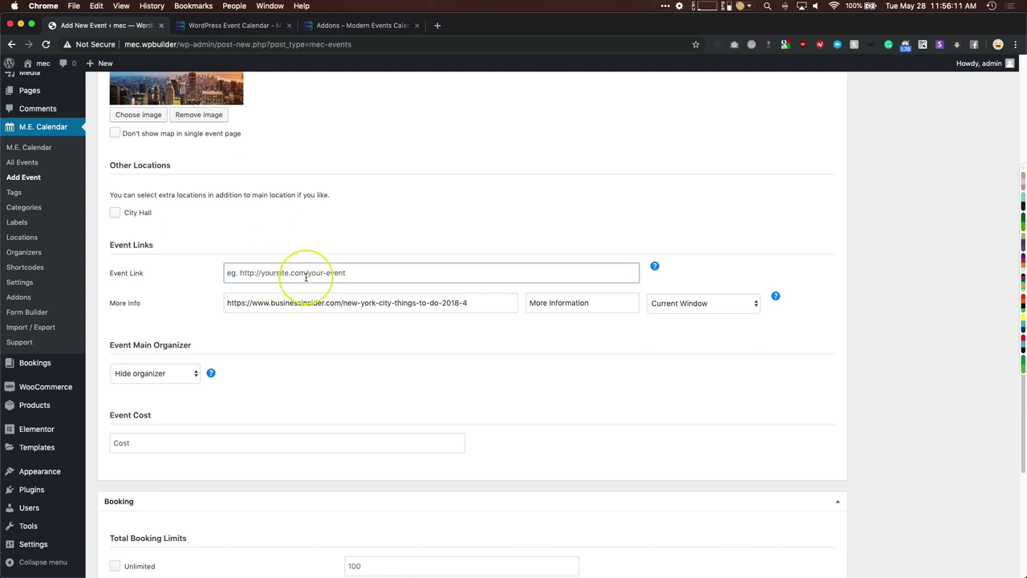
pyautogui.moveTo(227, 304); pyautogui.dragTo(485, 302)
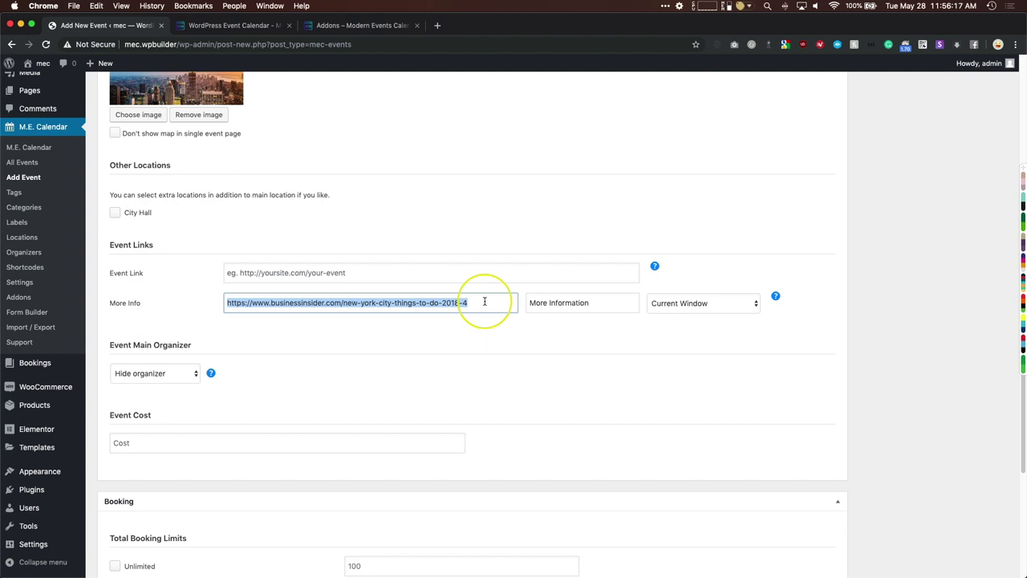
pyautogui.click(485, 302)
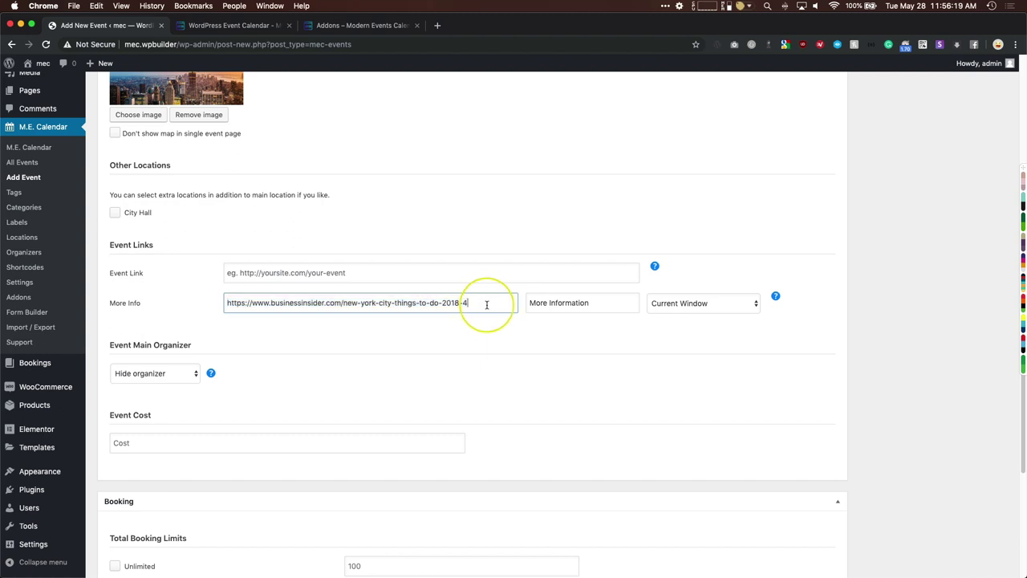
pyautogui.moveTo(468, 304); pyautogui.dragTo(241, 305)
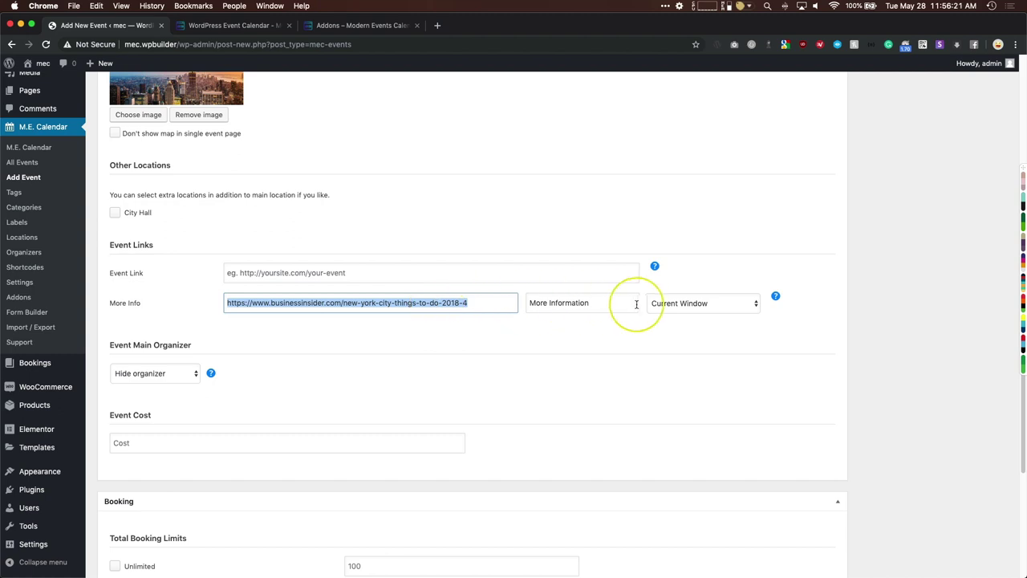
pyautogui.moveTo(612, 303); pyautogui.dragTo(518, 303)
pyautogui.click(678, 304)
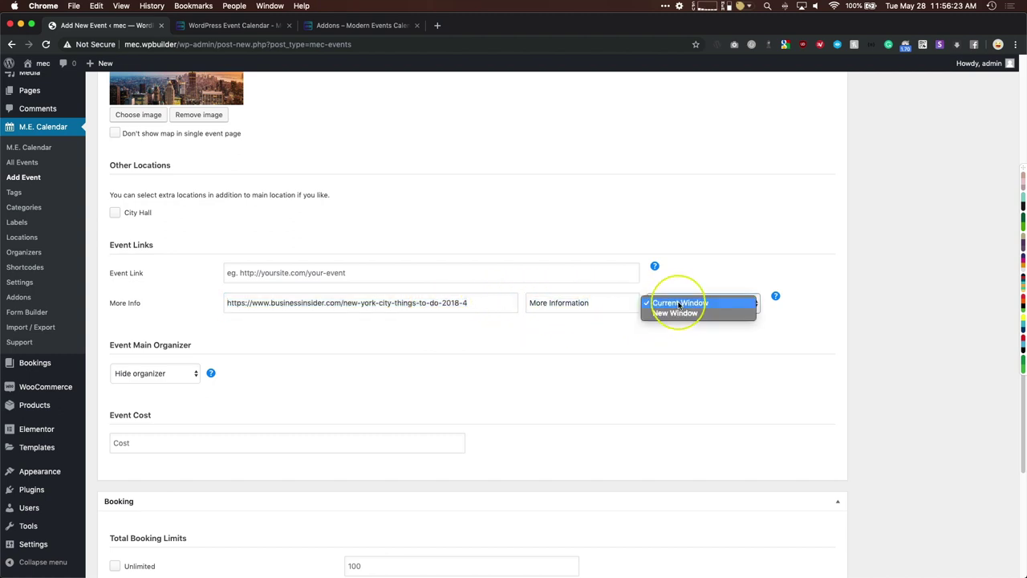
pyautogui.click(367, 332)
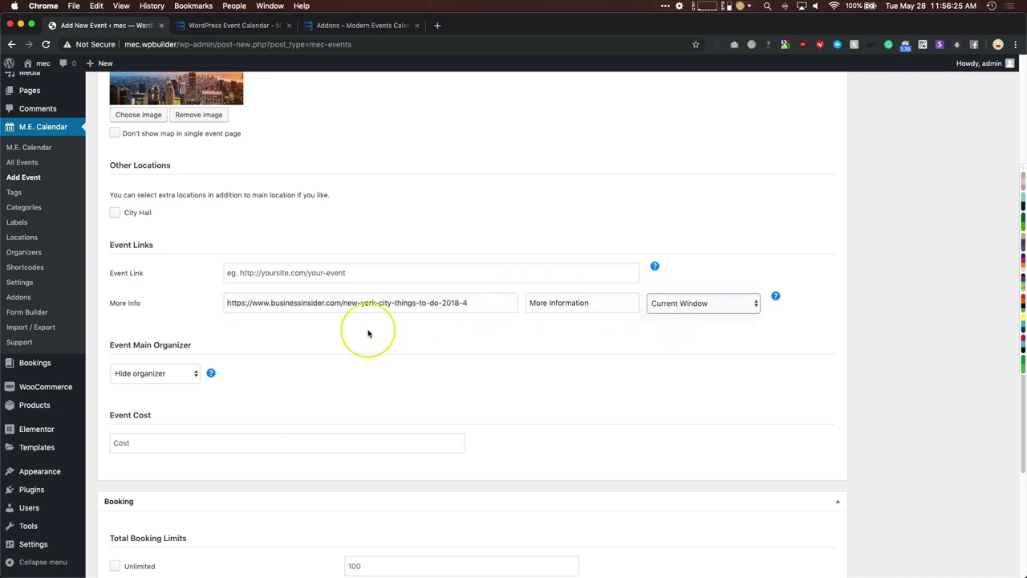
# - Set the Event Main Organizer to insert a new organizer, leaving the organizer's detail fields blank
pyautogui.scroll(-1, 352, 336)
pyautogui.scroll(-2, 351, 336)
pyautogui.click(141, 307)
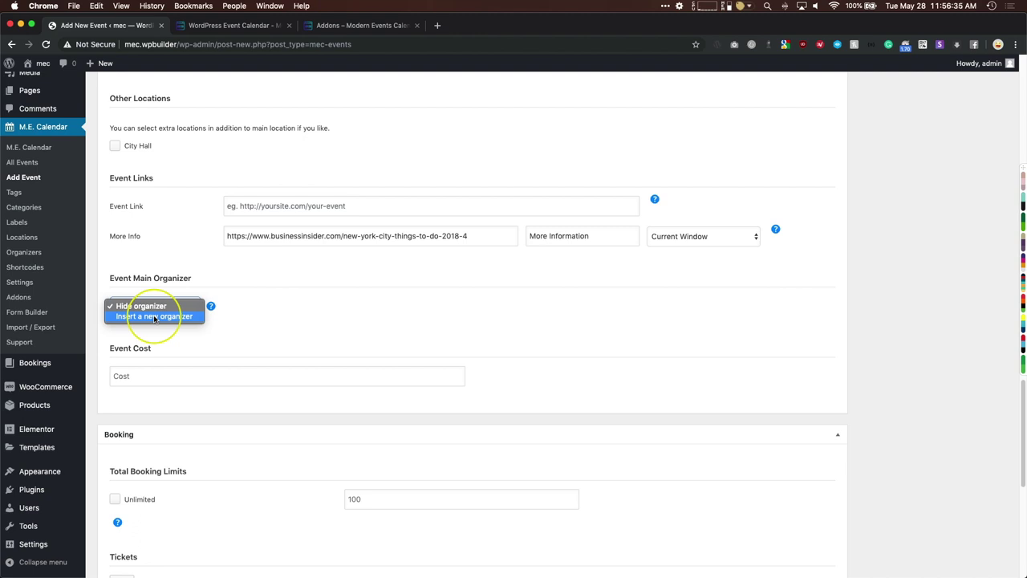
pyautogui.click(154, 316)
pyautogui.scroll(-2, 153, 309)
pyautogui.click(152, 301)
pyautogui.click(236, 297)
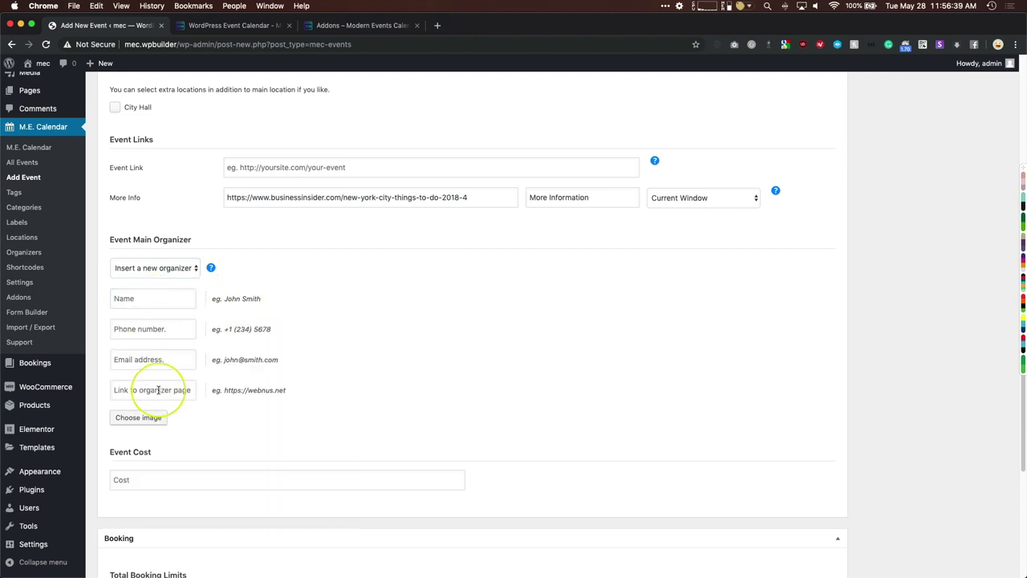
# - Set the event cost to 10.00
pyautogui.scroll(-2, 363, 370)
pyautogui.scroll(-3, 363, 370)
pyautogui.click(246, 281)
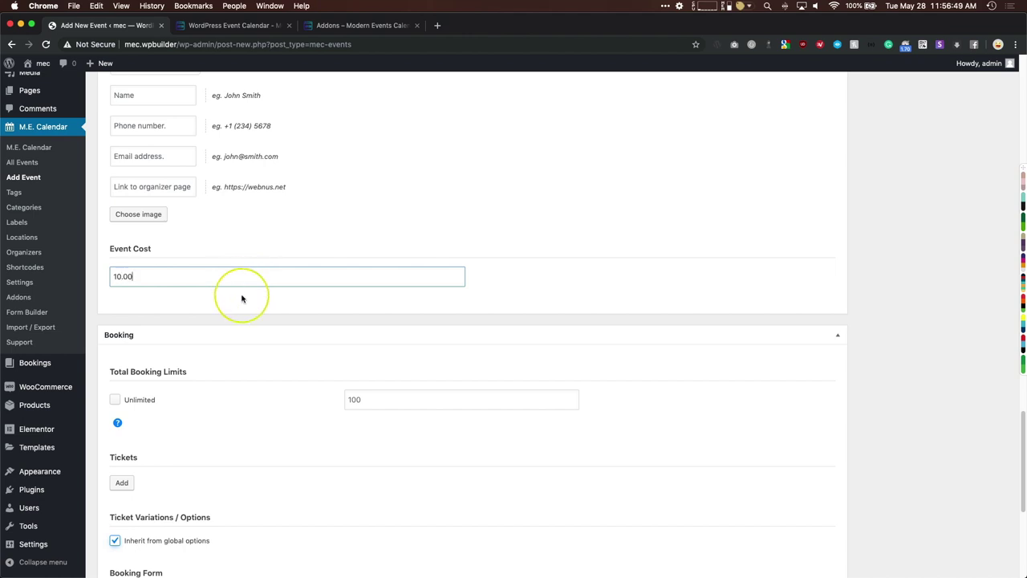
# - Examine the Total Booking Limits setting in the Booking section
pyautogui.scroll(-3, 243, 297)
pyautogui.scroll(-1, 242, 299)
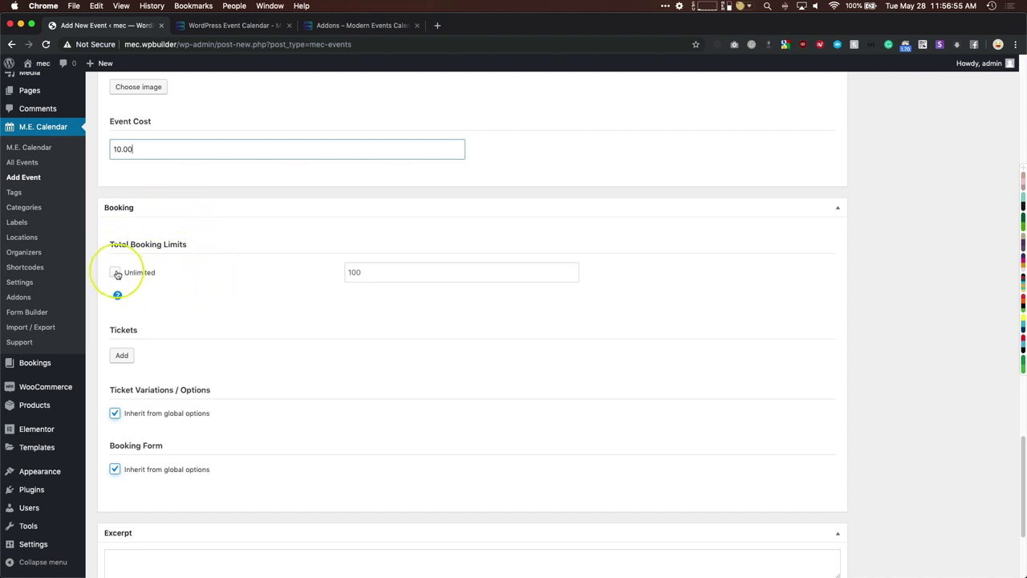
pyautogui.moveTo(109, 243); pyautogui.dragTo(201, 246)
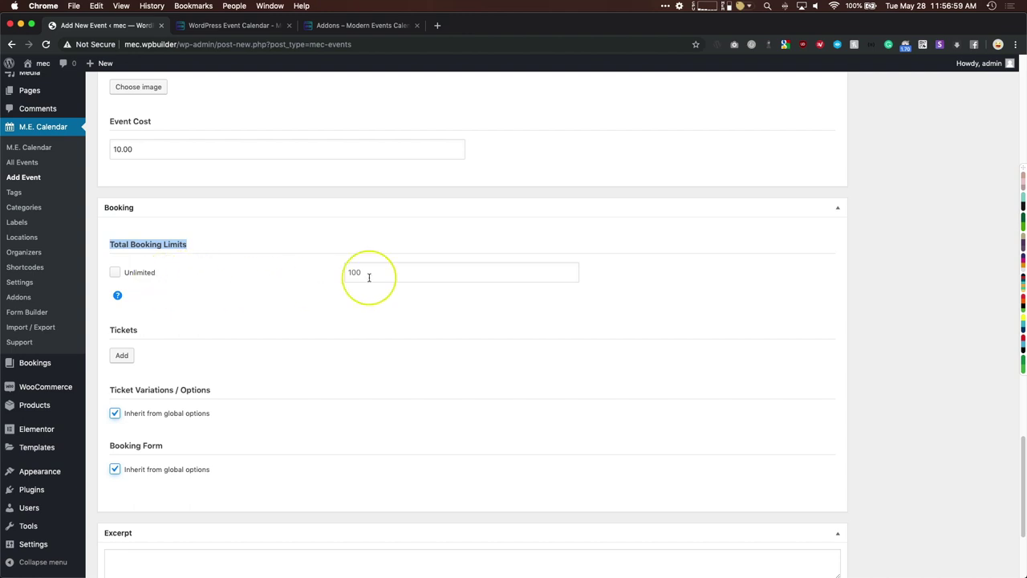
# - Read the Total Booking Limits help text and try the Unlimited option, switching it back off
pyautogui.click(401, 272)
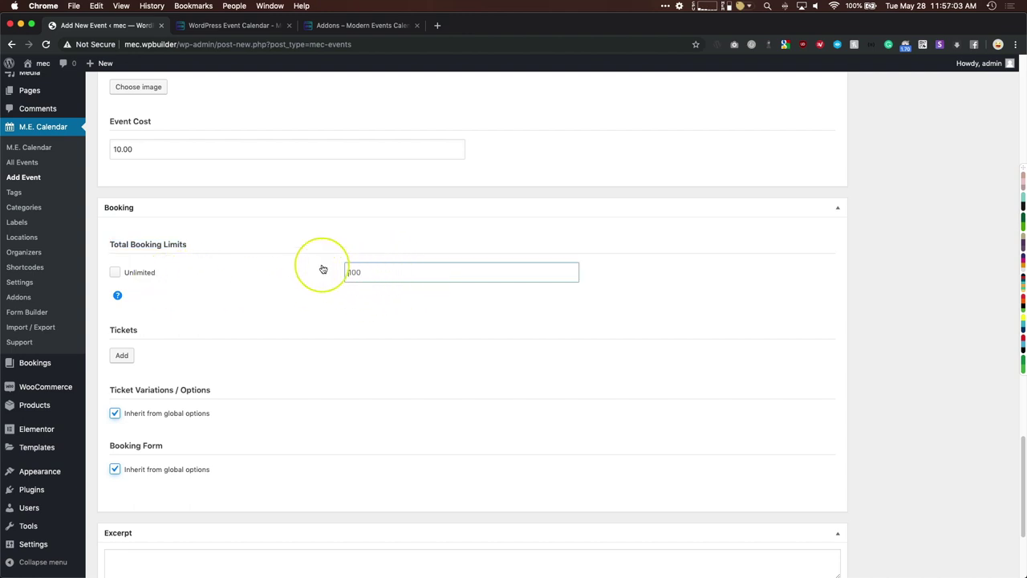
pyautogui.moveTo(119, 295)
pyautogui.moveTo(138, 285); pyautogui.dragTo(247, 296)
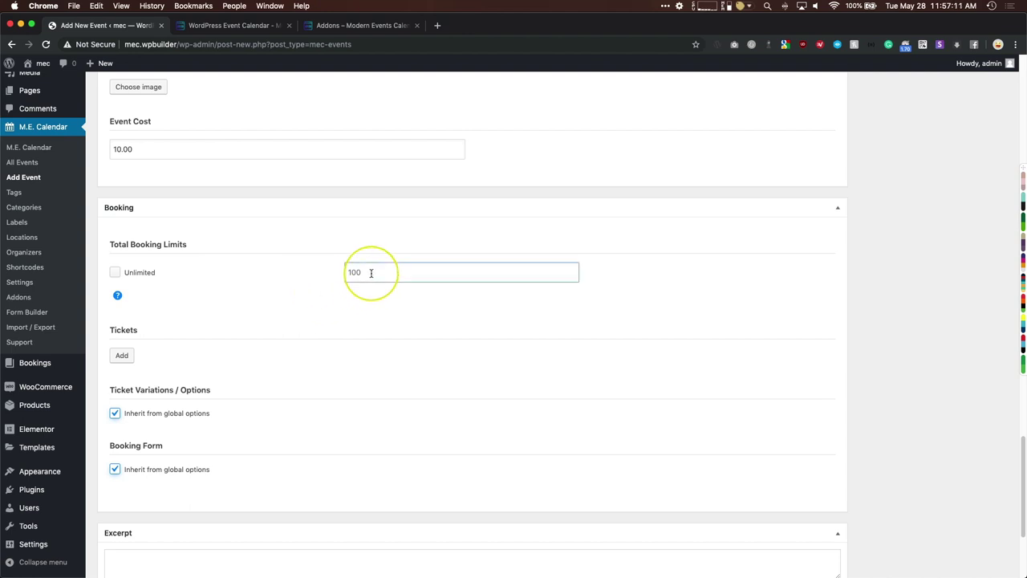
pyautogui.click(114, 273)
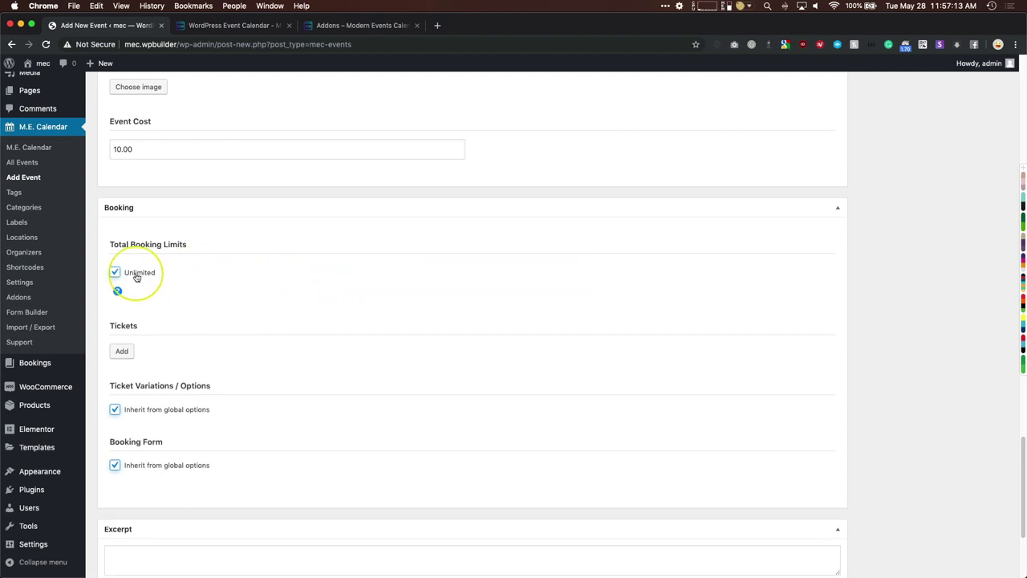
pyautogui.click(115, 274)
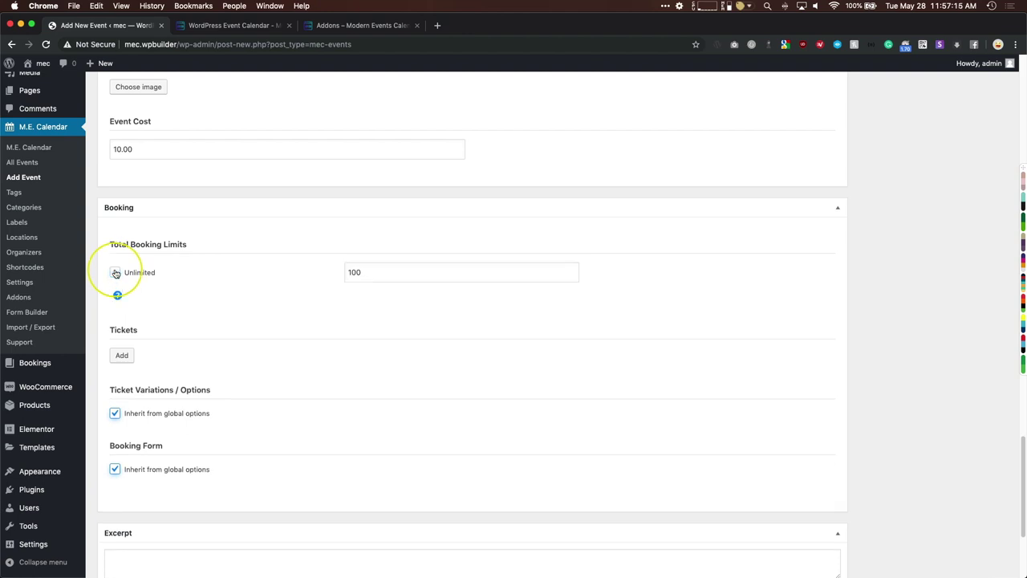
# - Add a ticket to the event named General Admission
pyautogui.scroll(-1, 164, 350)
pyautogui.click(121, 307)
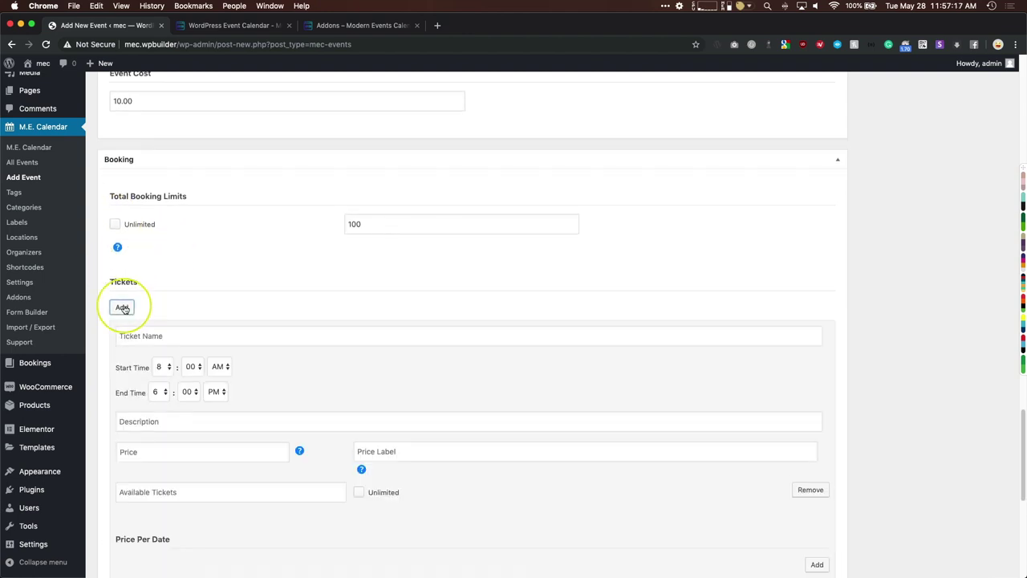
pyautogui.scroll(-1, 133, 301)
pyautogui.click(142, 313)
pyautogui.write('Gener')
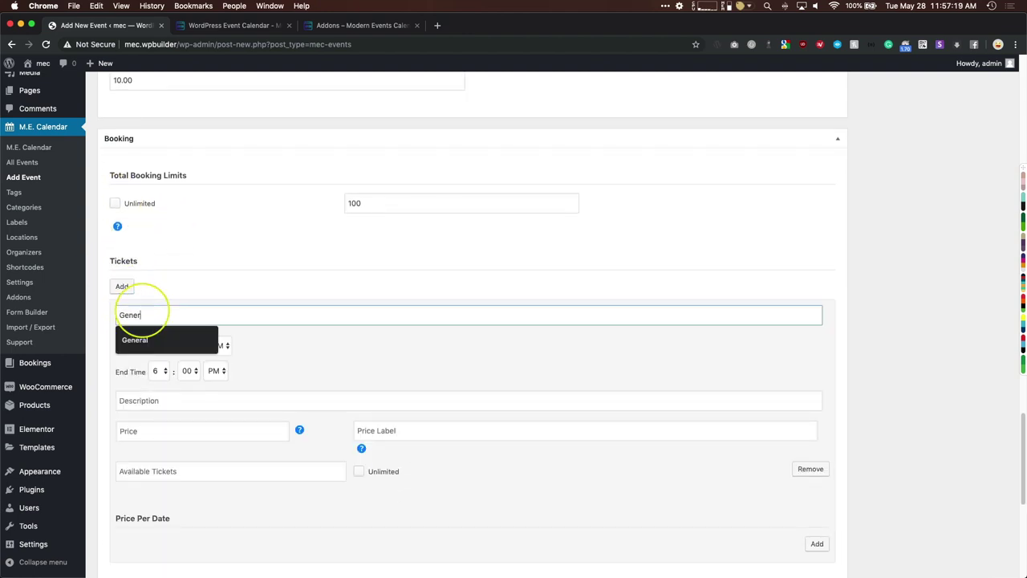
pyautogui.write('al Admission')
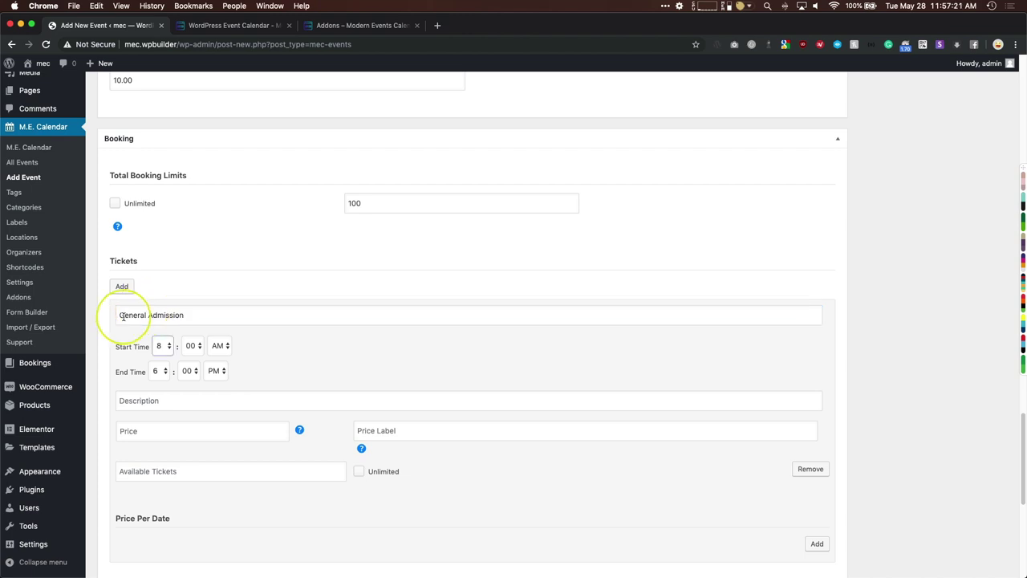
# - Set the General Admission ticket's price to 10
pyautogui.scroll(-1, 137, 360)
pyautogui.click(145, 392)
pyautogui.write('1')
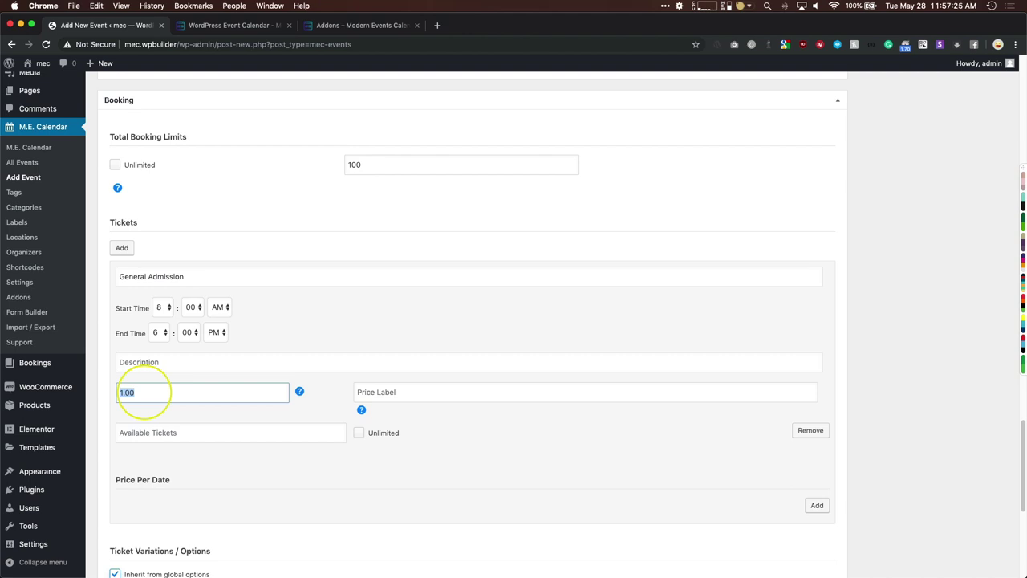
pyautogui.write('1')
# - Read the Price Label help text and make the available General Admission tickets unlimited
pyautogui.click(434, 393)
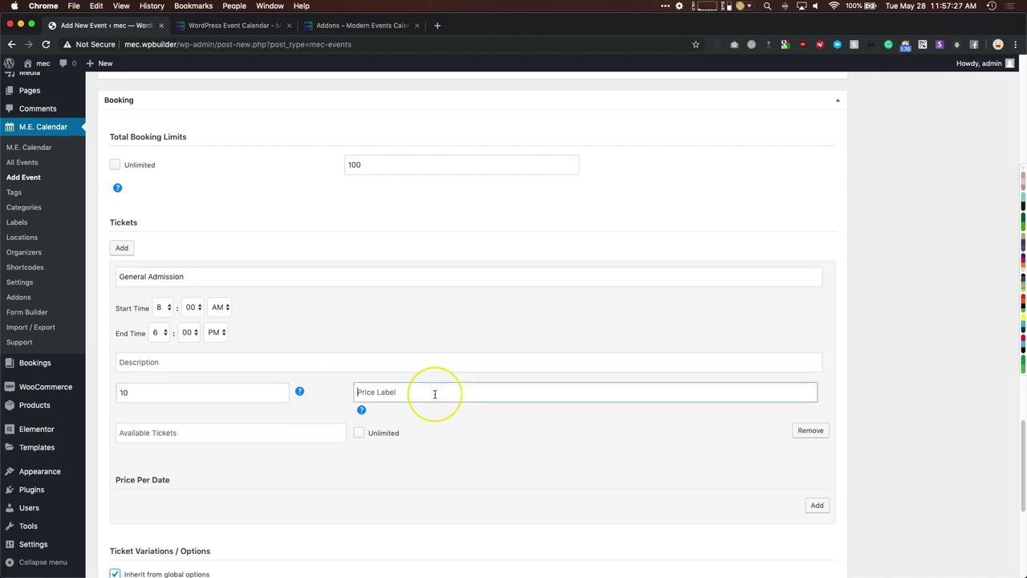
pyautogui.moveTo(361, 410)
pyautogui.doubleClick(317, 373)
pyautogui.moveTo(329, 372); pyautogui.dragTo(407, 372)
pyautogui.click(196, 427)
pyautogui.scroll(-1, 197, 429)
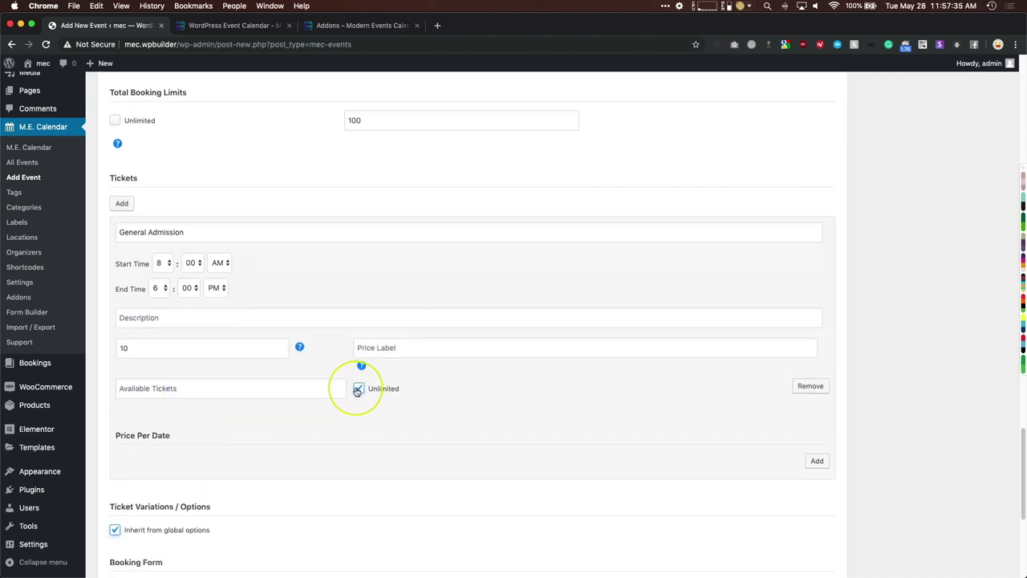
# - Add a Price Per Date entry to the General Admission ticket with both start and end dates set to 2019-05-31
pyautogui.scroll(-1, 482, 417)
pyautogui.click(817, 432)
pyautogui.scroll(-4, 544, 418)
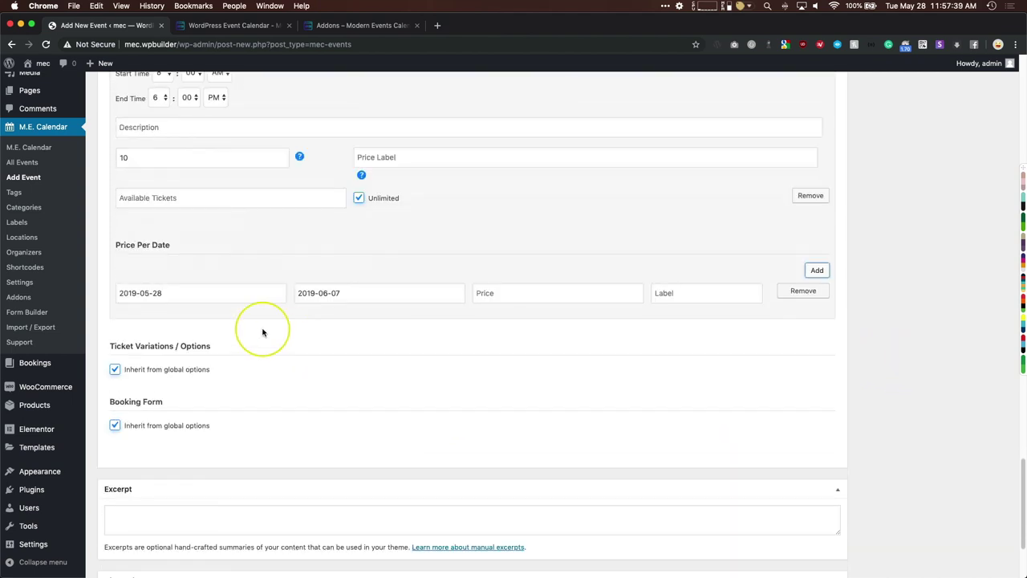
pyautogui.scroll(1, 264, 331)
pyautogui.click(210, 328)
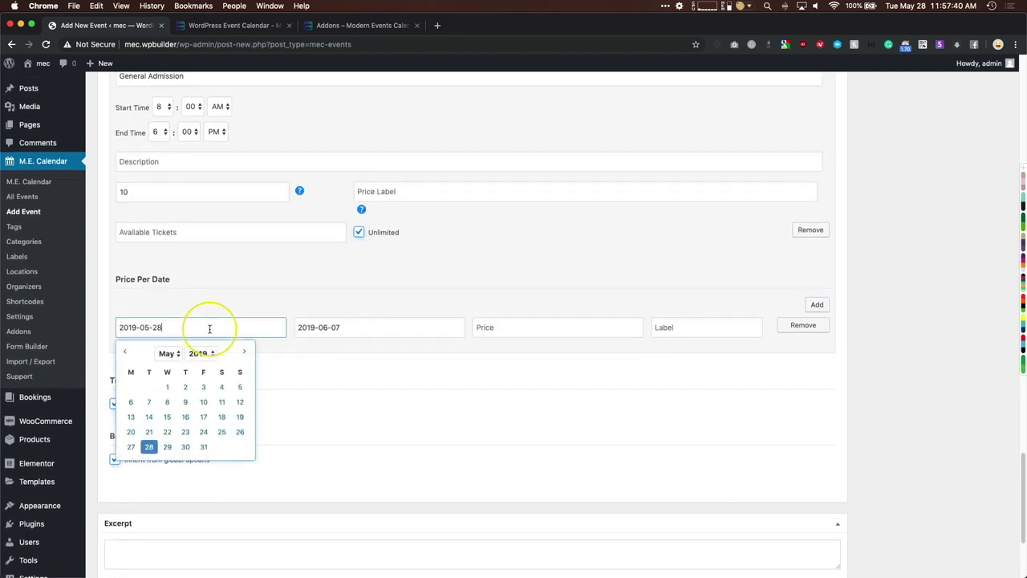
pyautogui.click(203, 447)
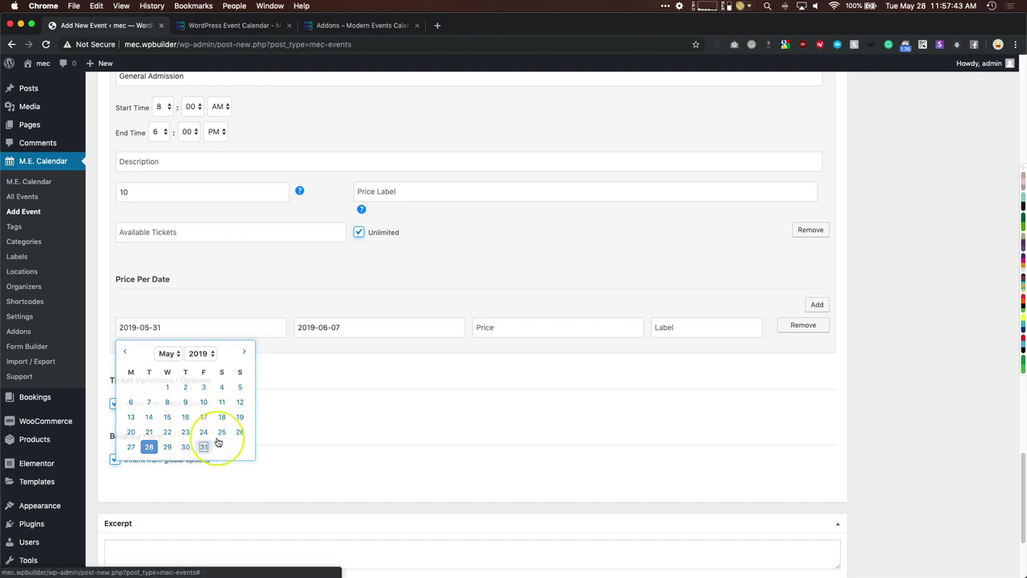
pyautogui.click(340, 329)
pyautogui.click(304, 351)
pyautogui.click(382, 447)
# - Set the 2019-05-31 entry's price to 50.00, and try adding a second date entry before removing it
pyautogui.click(498, 329)
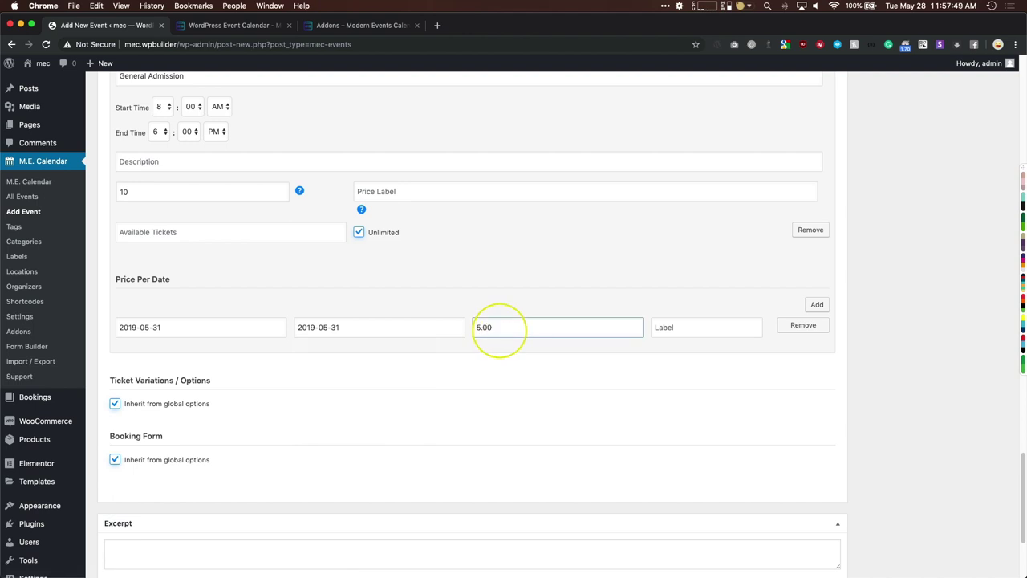
pyautogui.write('5.00')
pyautogui.press('super+s')
pyautogui.click(667, 282)
pyautogui.press('super+a')
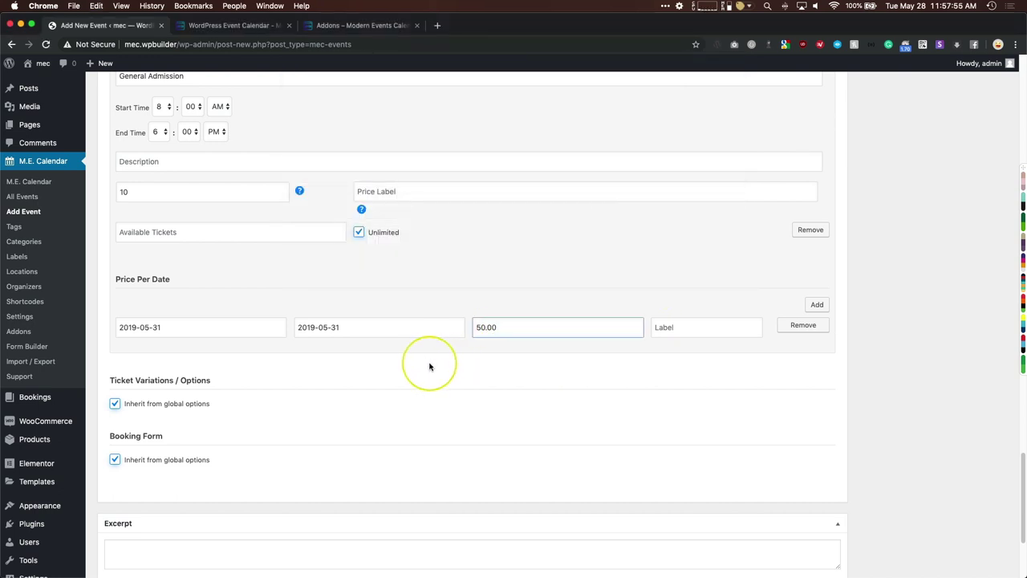
pyautogui.click(816, 306)
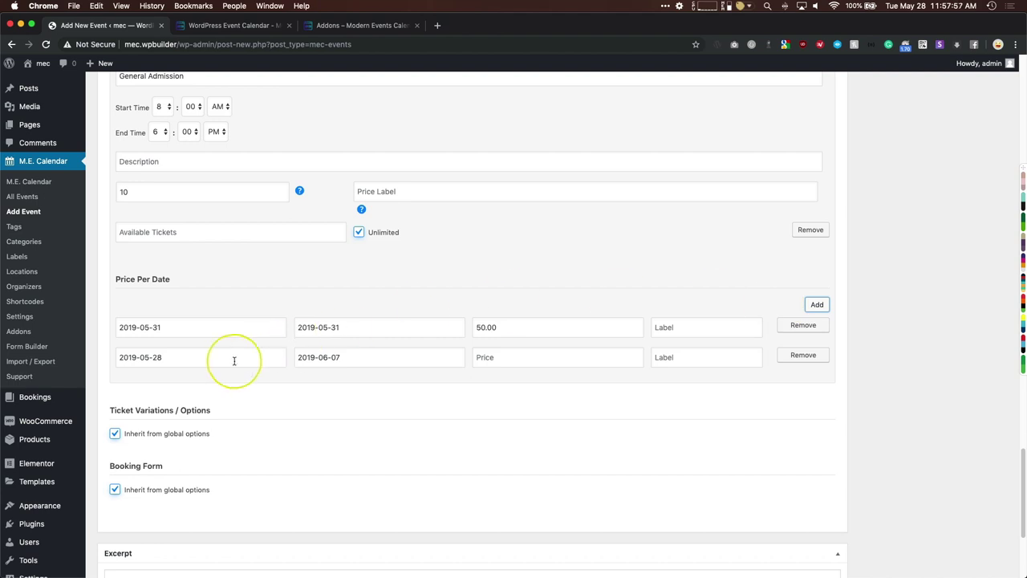
pyautogui.click(803, 354)
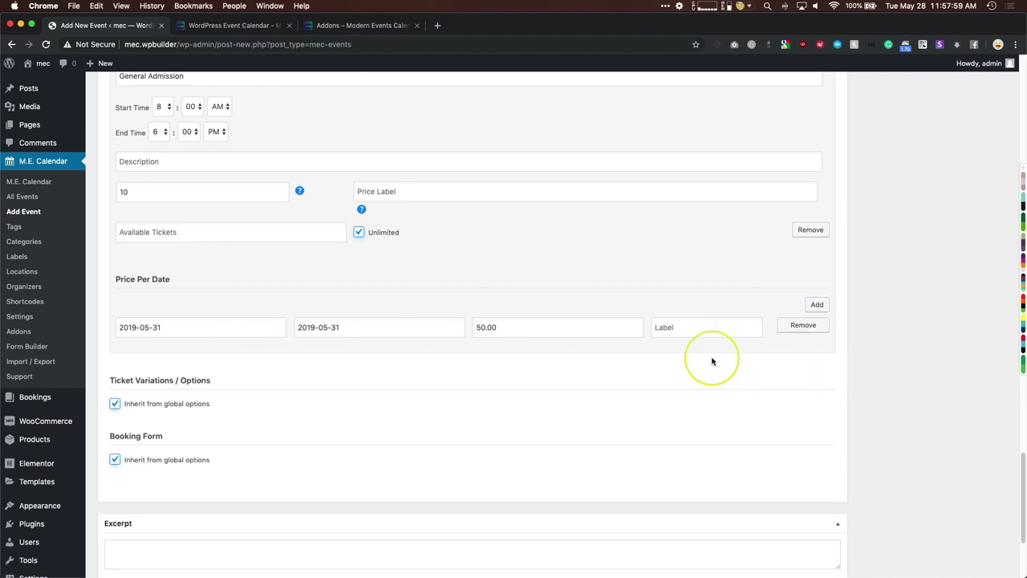
# - Add a second ticket below General Admission and name it Senior Citizen
pyautogui.scroll(3, 149, 369)
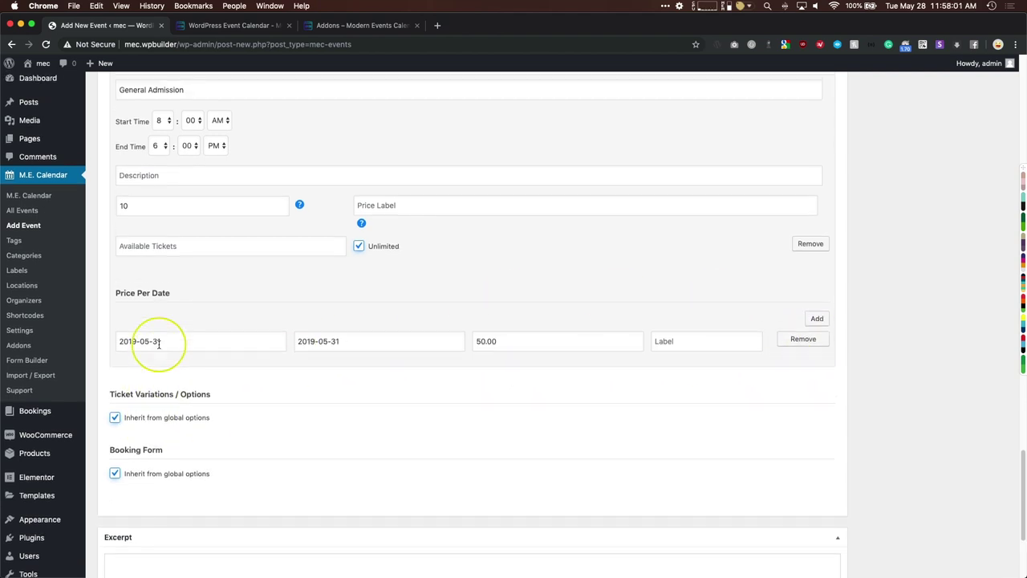
pyautogui.click(121, 218)
pyautogui.scroll(-3, 142, 225)
pyautogui.click(170, 328)
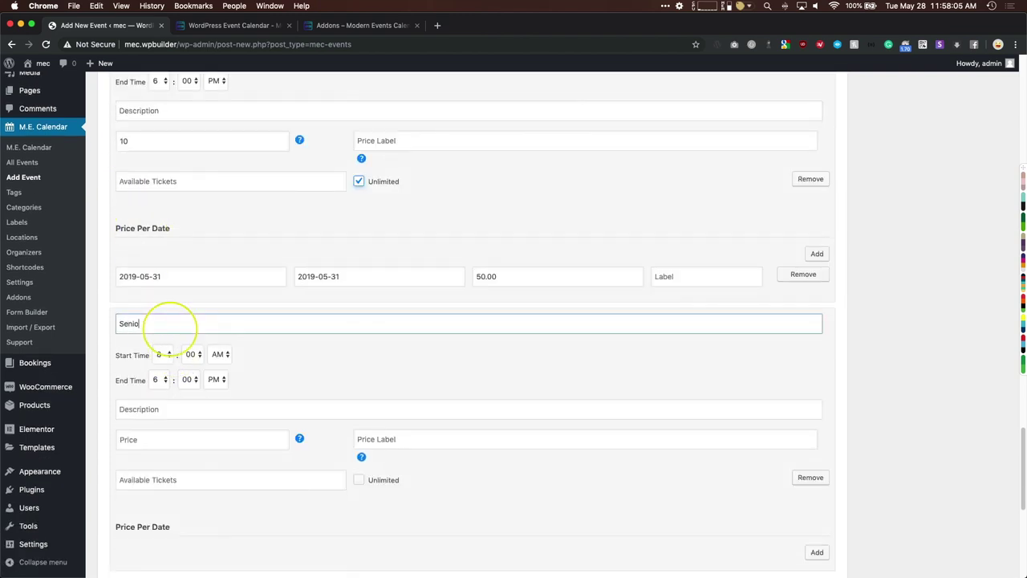
pyautogui.press('Tab')
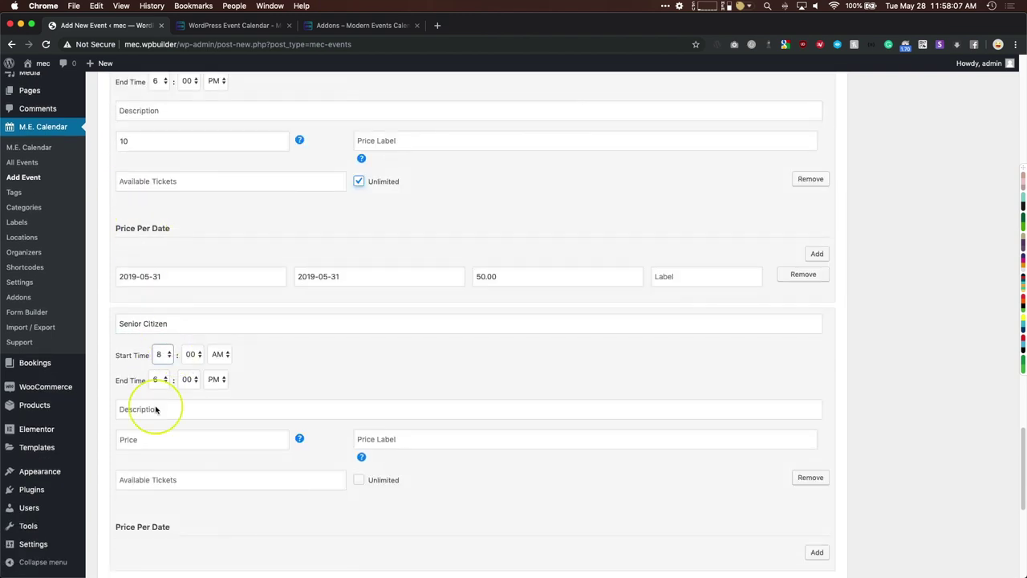
# - Set the Senior Citizen ticket's price to 5.00 and make its available tickets unlimited
pyautogui.click(147, 439)
pyautogui.write('5')
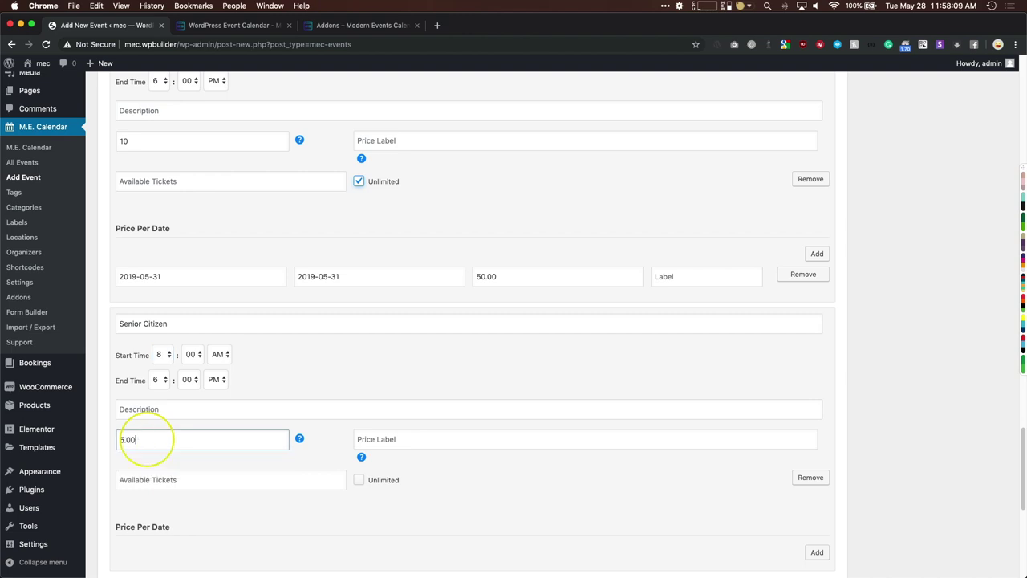
pyautogui.scroll(-3, 309, 435)
pyautogui.click(359, 368)
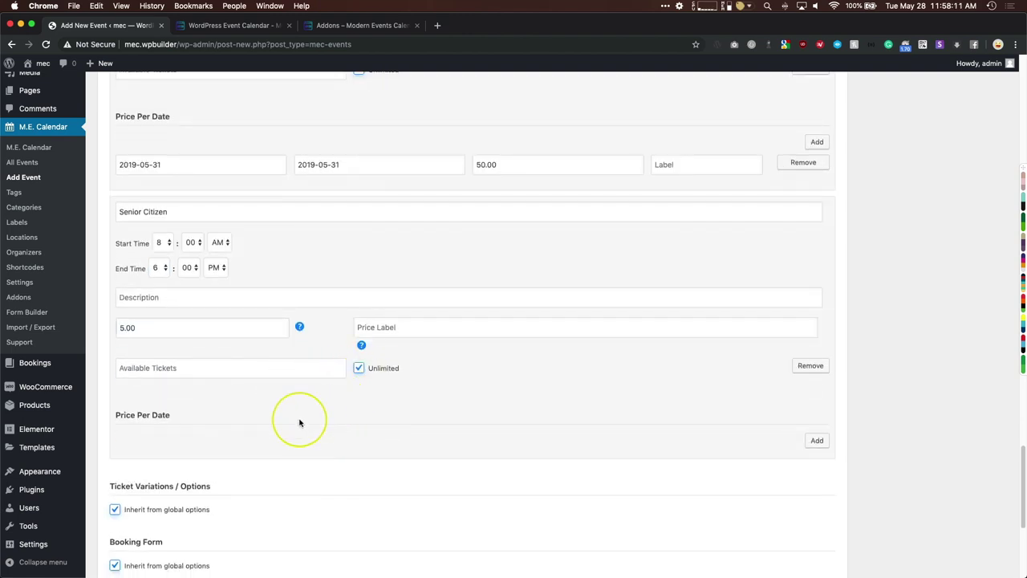
# - Stop Ticket Variations / Options from inheriting global options, and try out a blank variation, reading its Price help before removing it
pyautogui.scroll(-6, 141, 419)
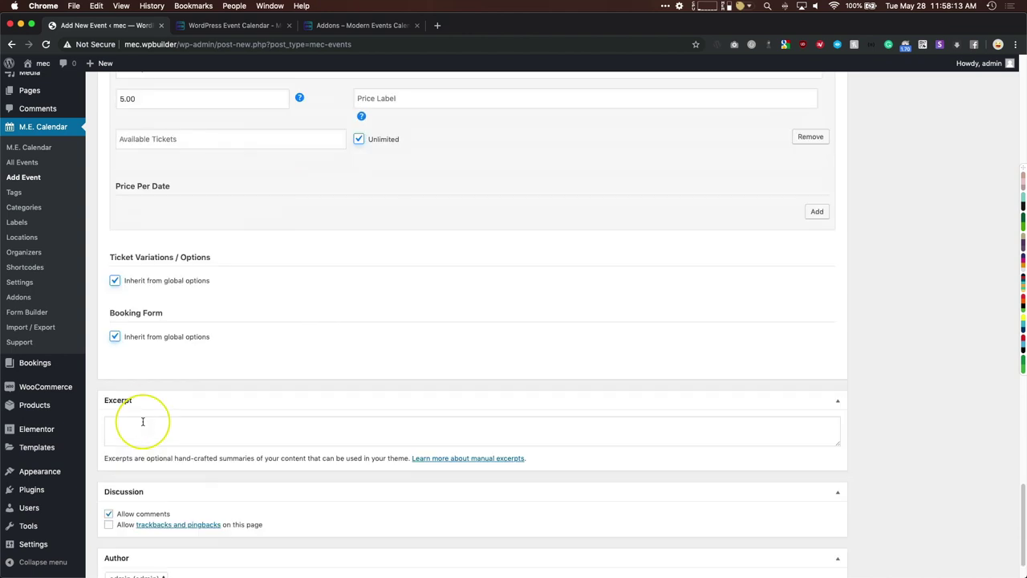
pyautogui.click(114, 280)
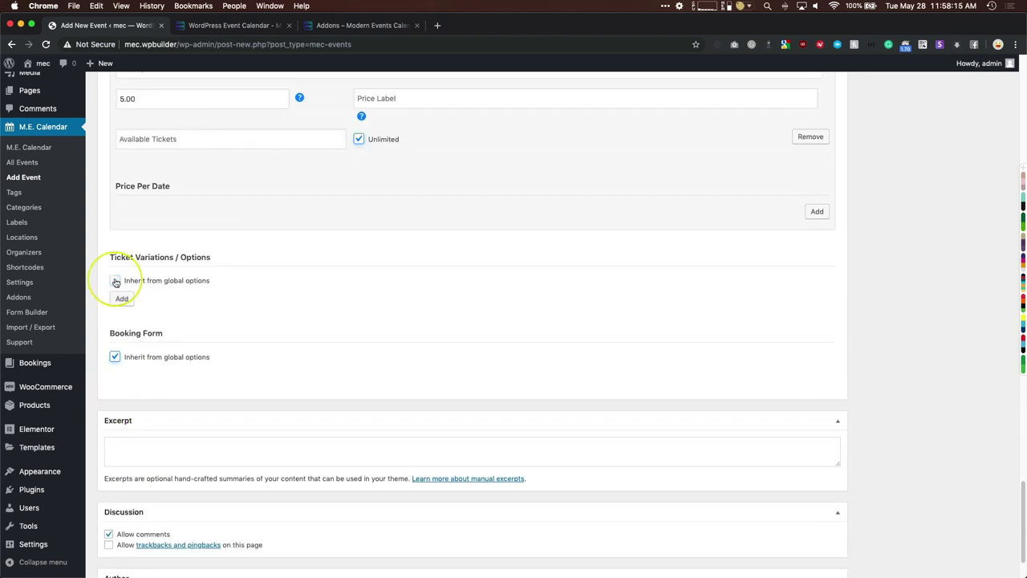
pyautogui.click(122, 299)
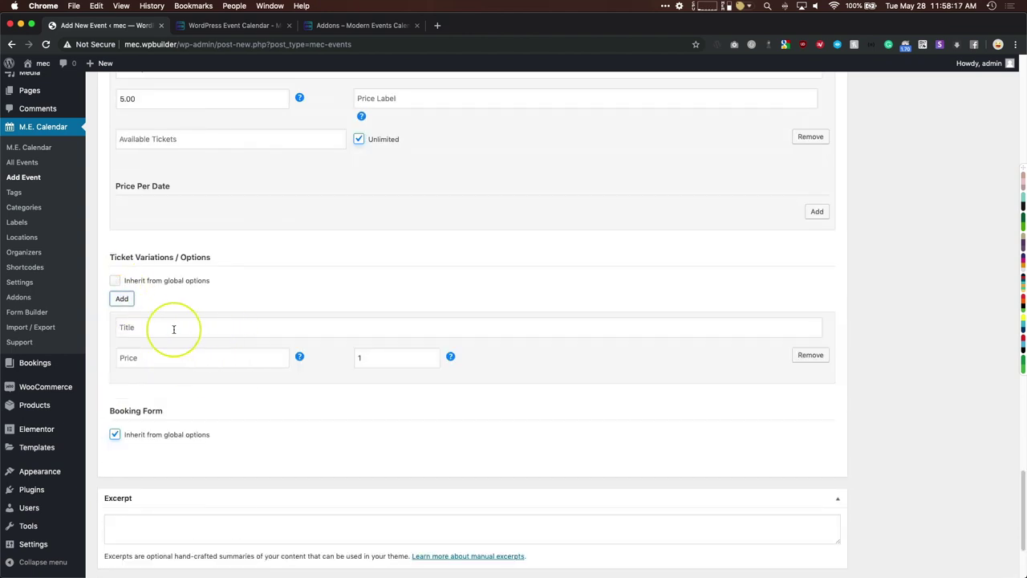
pyautogui.moveTo(300, 357)
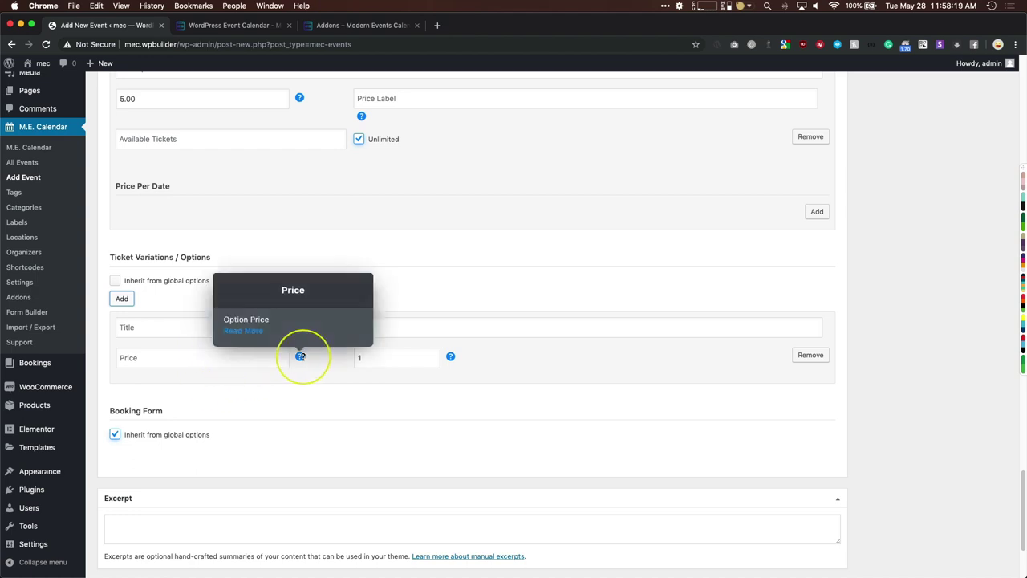
pyautogui.click(809, 354)
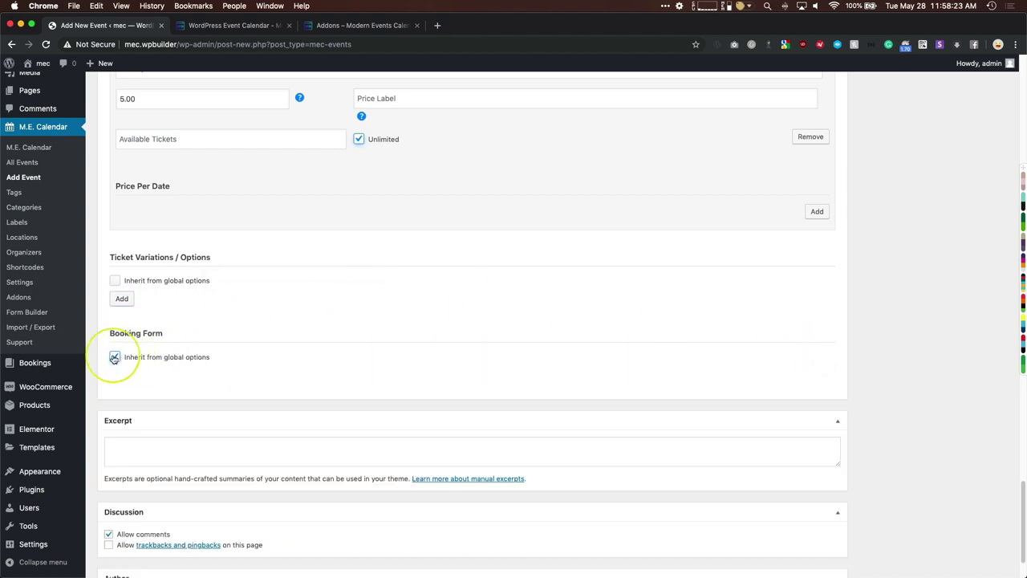
# - Preview the event's own booking form builder and restore inheritance from global options
pyautogui.click(115, 357)
pyautogui.scroll(-3, 113, 358)
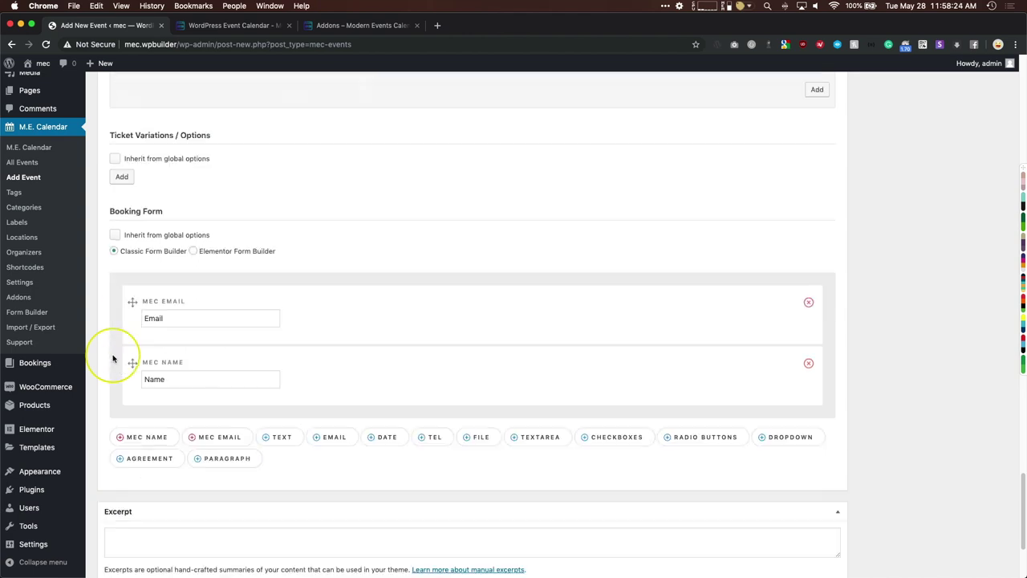
pyautogui.click(114, 235)
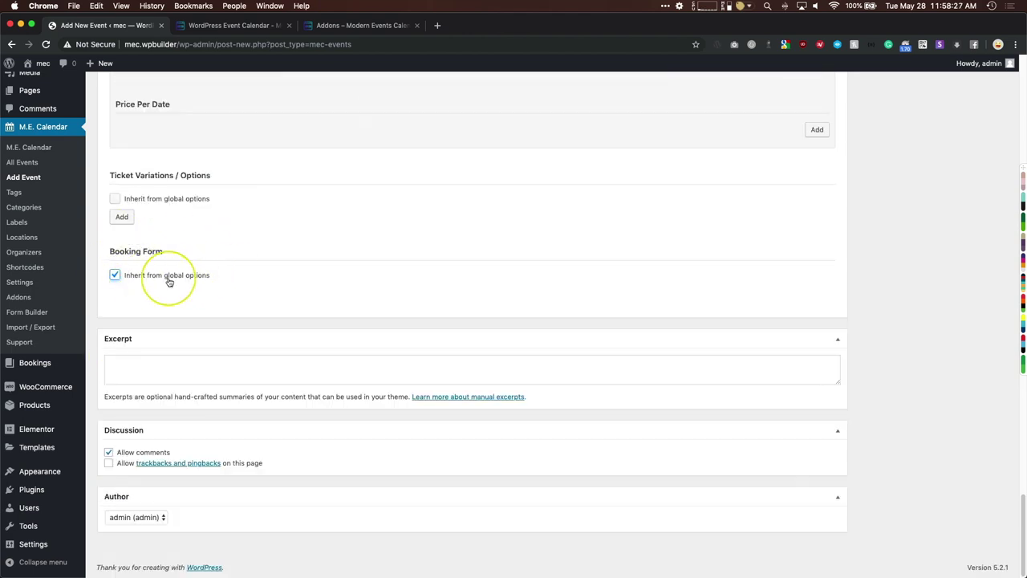
# - Stop the booking form from inheriting global options and add a required Tel field labelled Phone Number
pyautogui.click(115, 275)
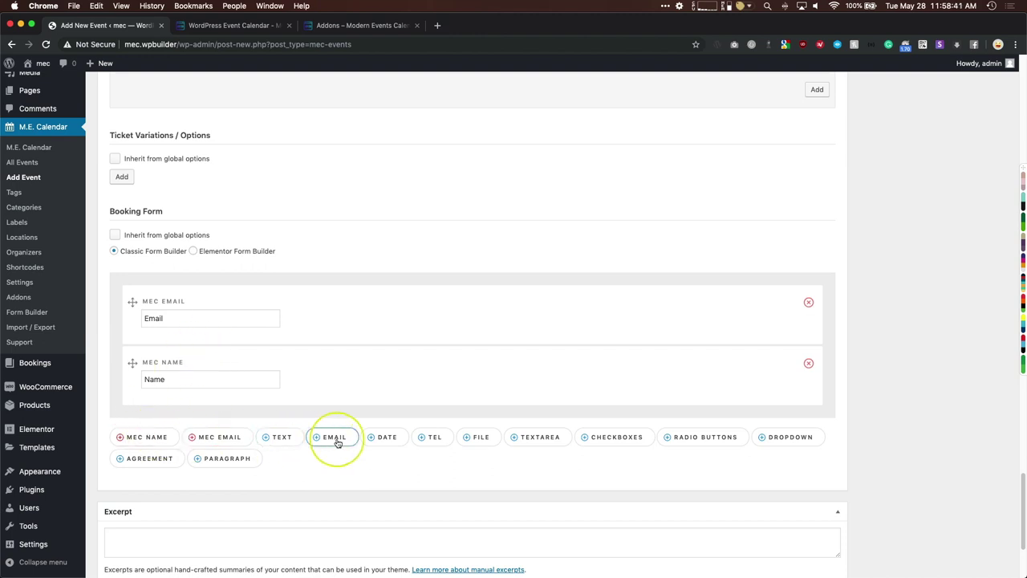
pyautogui.click(434, 436)
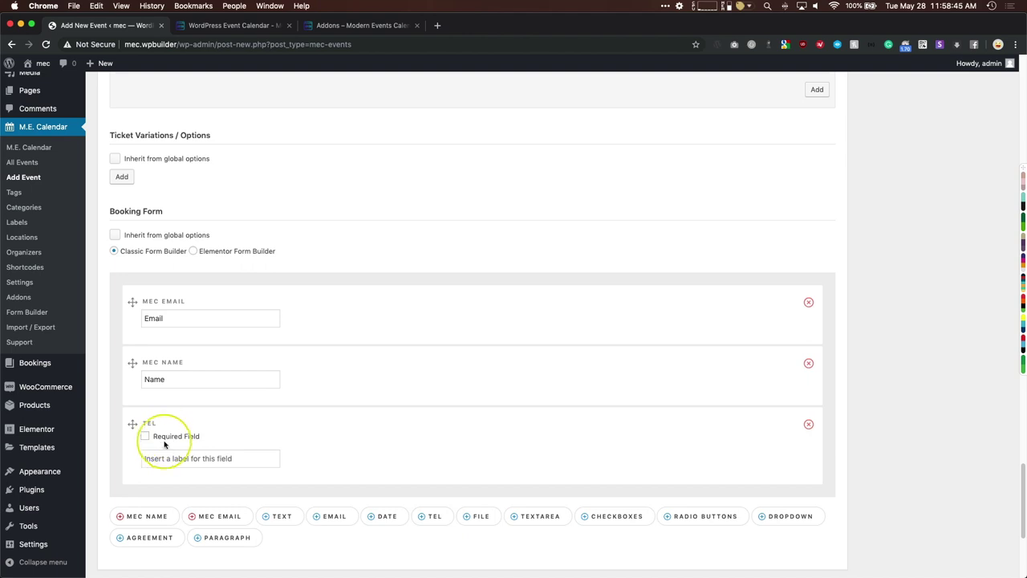
pyautogui.scroll(-2, 145, 433)
pyautogui.click(145, 352)
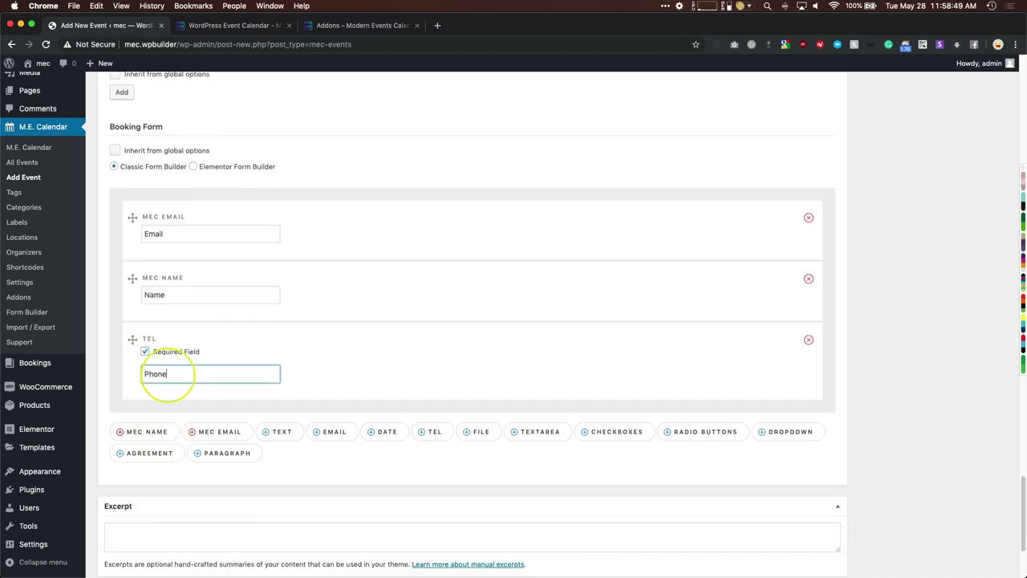
pyautogui.click(169, 365)
pyautogui.write('Phone Number')
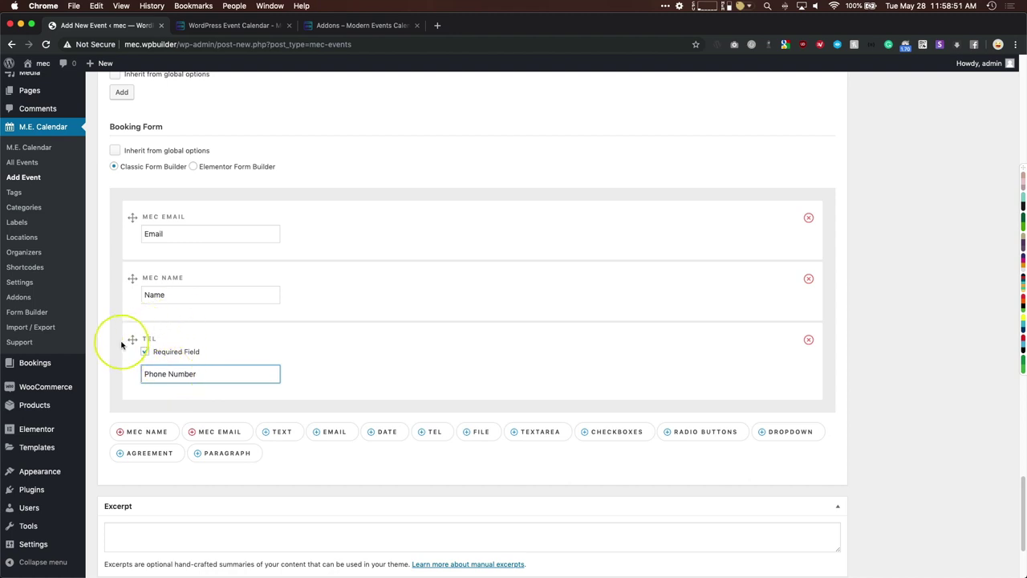
# - Reorder the booking form fields so Phone Number comes first, followed by Name and Email
pyautogui.moveTo(133, 341); pyautogui.dragTo(133, 217)
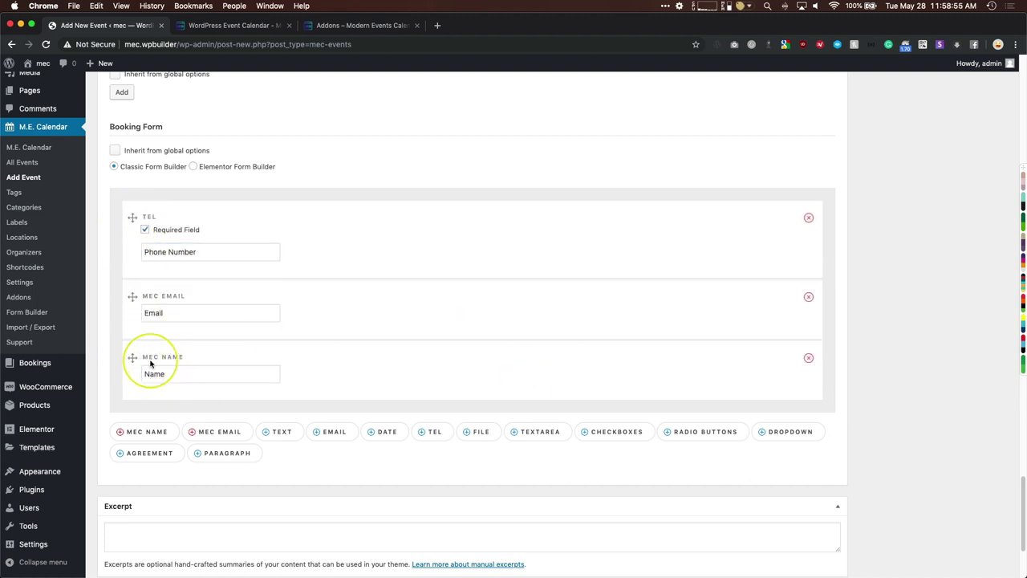
pyautogui.moveTo(131, 357); pyautogui.dragTo(129, 297)
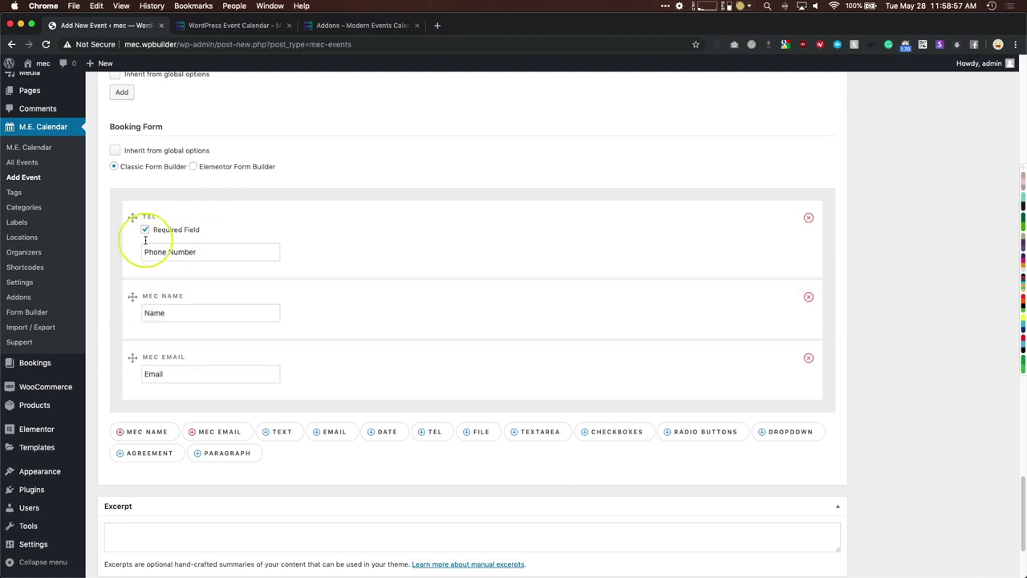
# - Try the Elementor Form Builder for the booking form, view its selectable forms, and switch back to the Classic Form Builder
pyautogui.scroll(1, 126, 394)
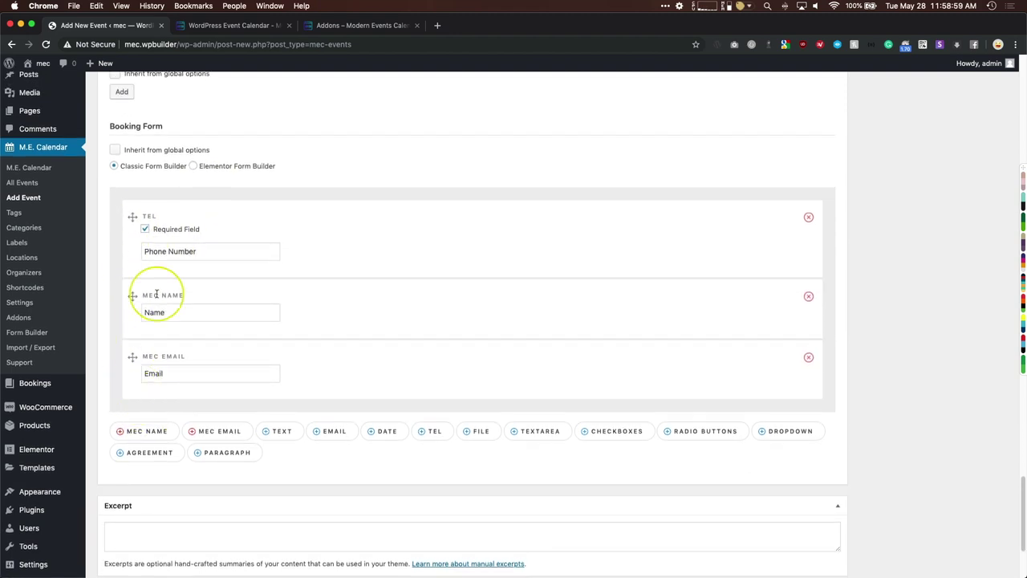
pyautogui.scroll(1, 163, 268)
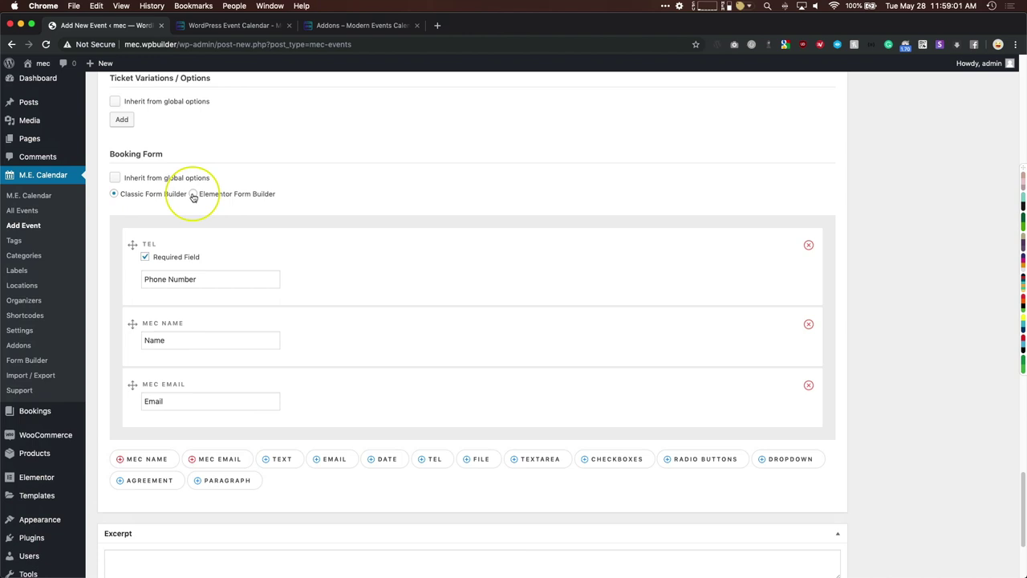
pyautogui.click(194, 195)
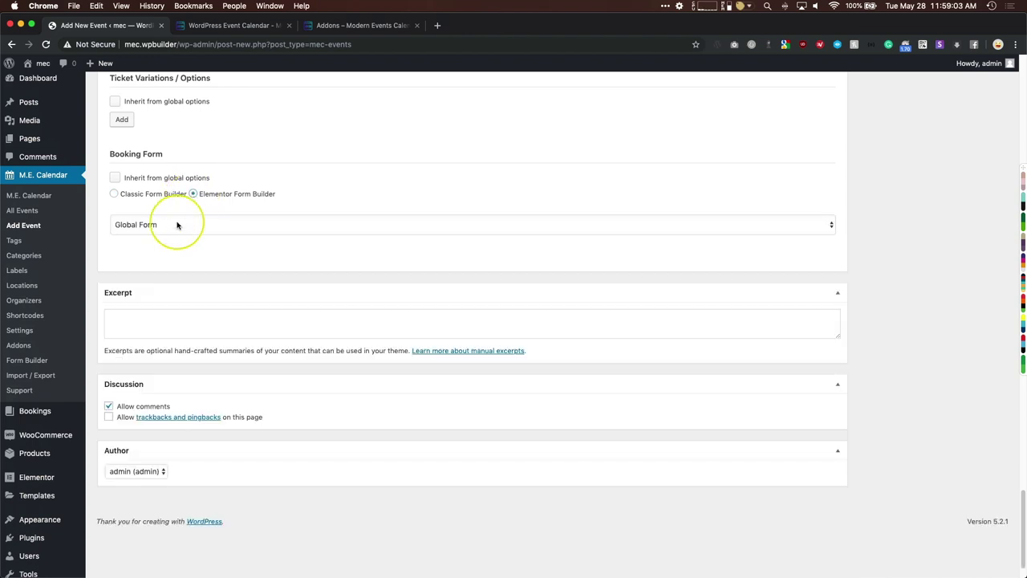
pyautogui.click(185, 225)
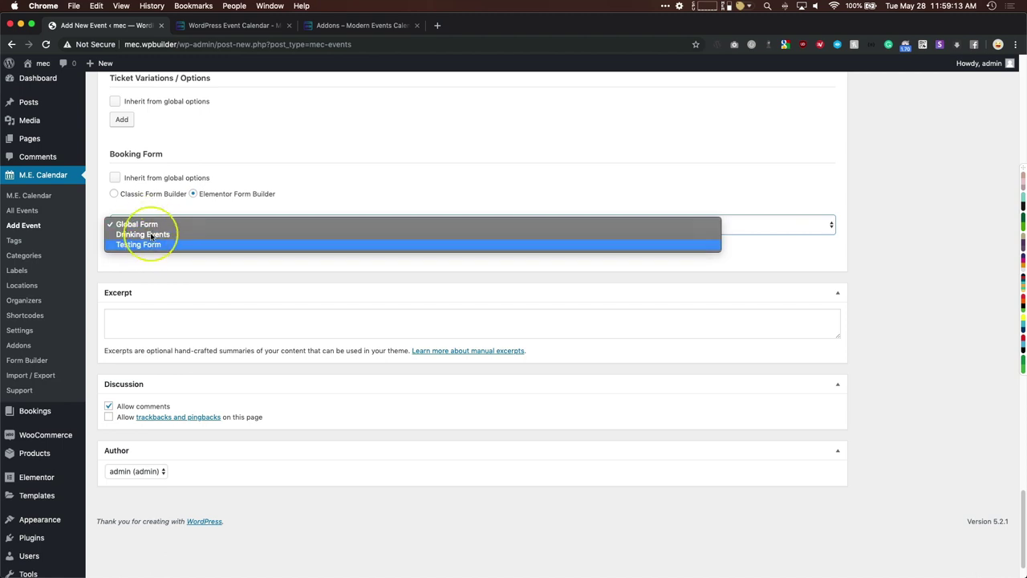
pyautogui.click(131, 195)
pyautogui.click(131, 195)
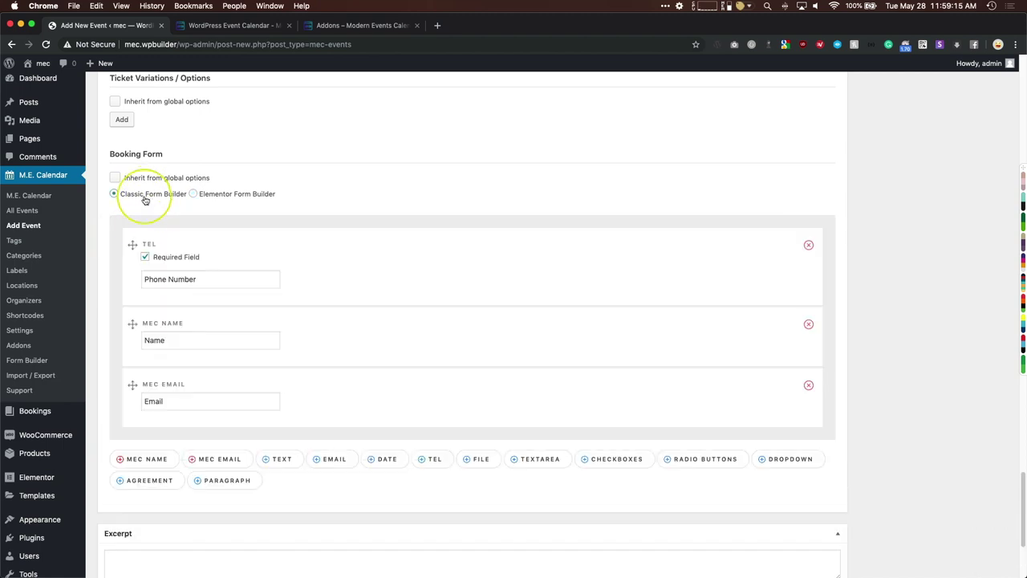
# - Create a new event category named Conference with no parent and assign it to the event
pyautogui.scroll(-5, 142, 217)
pyautogui.scroll(15, 806, 350)
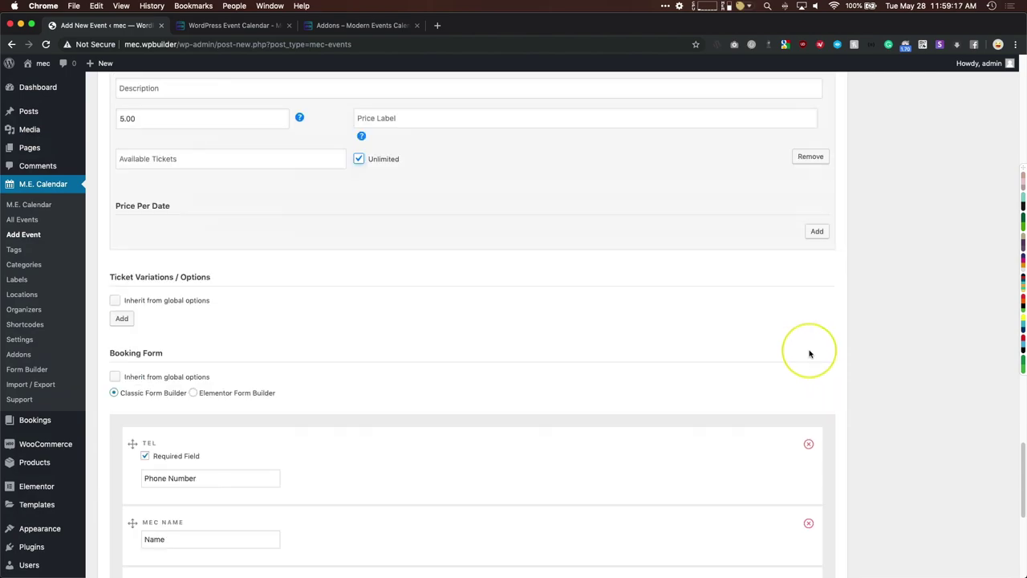
pyautogui.scroll(20, 809, 352)
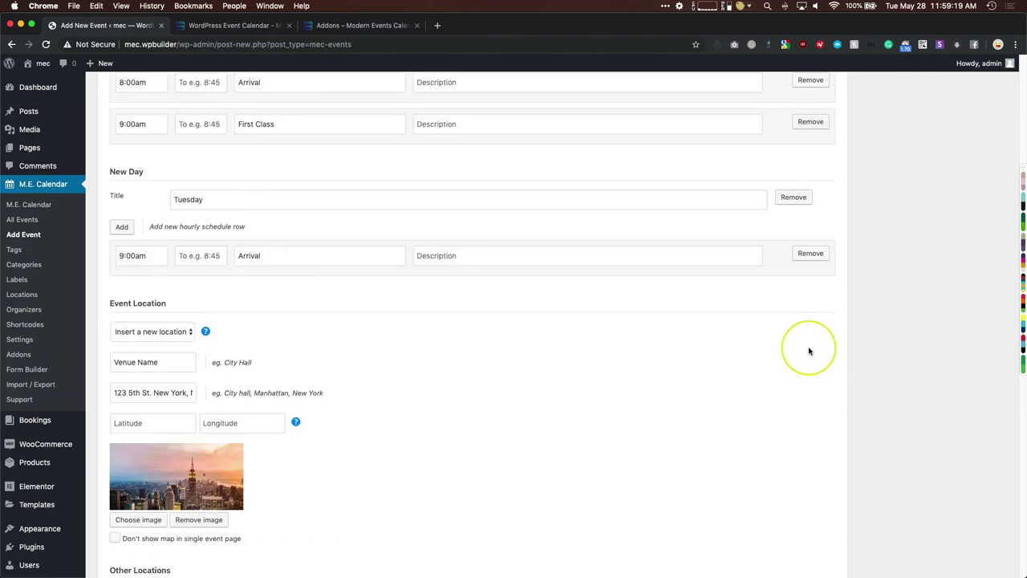
pyautogui.scroll(10, 807, 347)
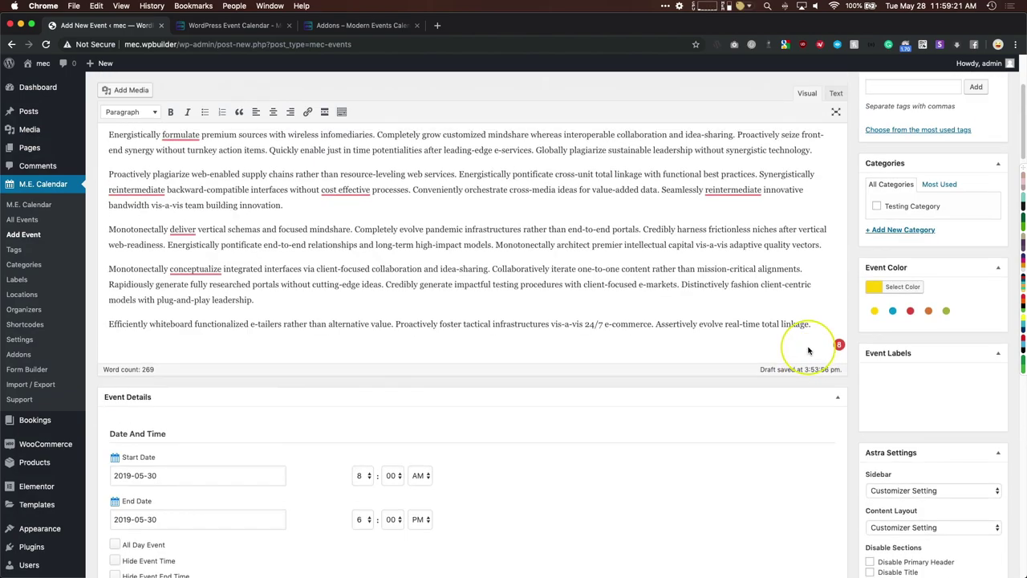
pyautogui.scroll(-2, 899, 272)
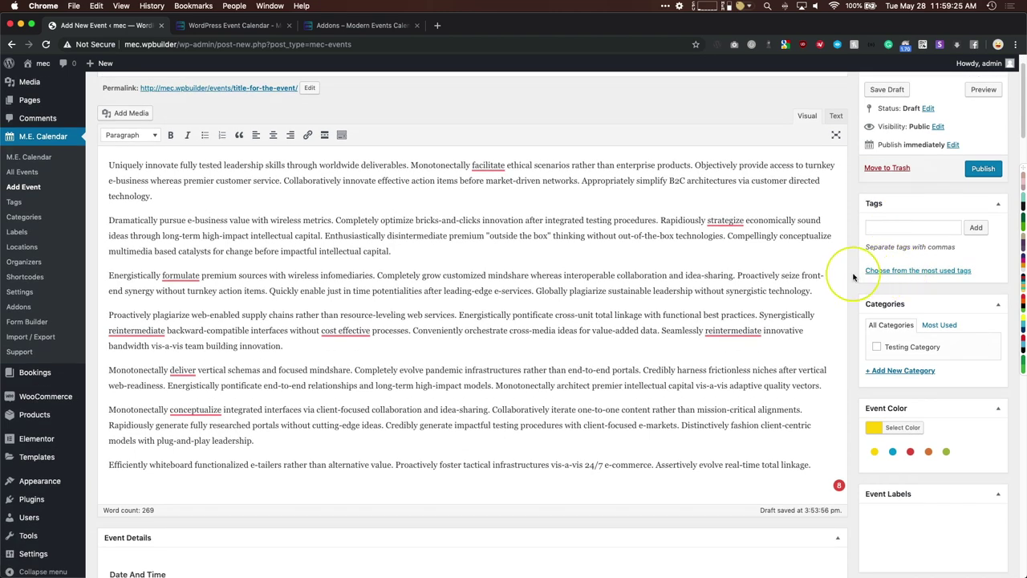
pyautogui.scroll(-4, 853, 277)
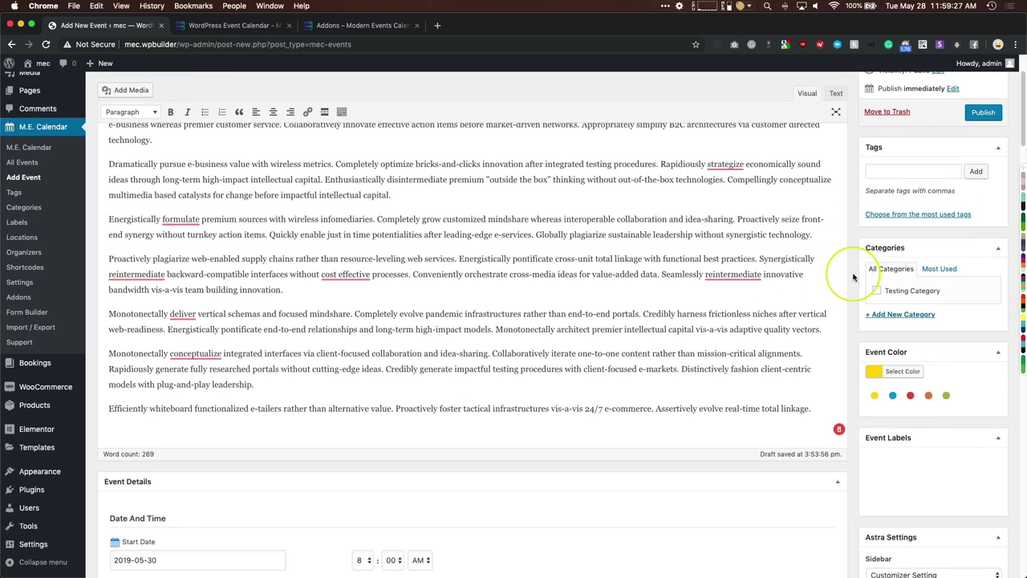
pyautogui.click(900, 286)
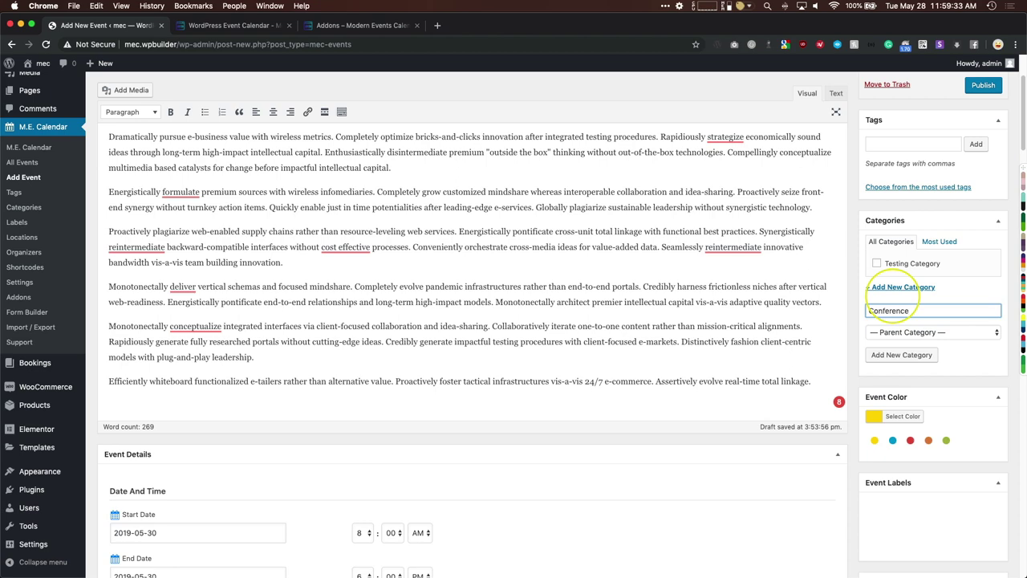
pyautogui.write('Conference')
pyautogui.click(902, 355)
# - Set the event color to the orange preset #dd9933 and close the color picker
pyautogui.scroll(-4, 875, 366)
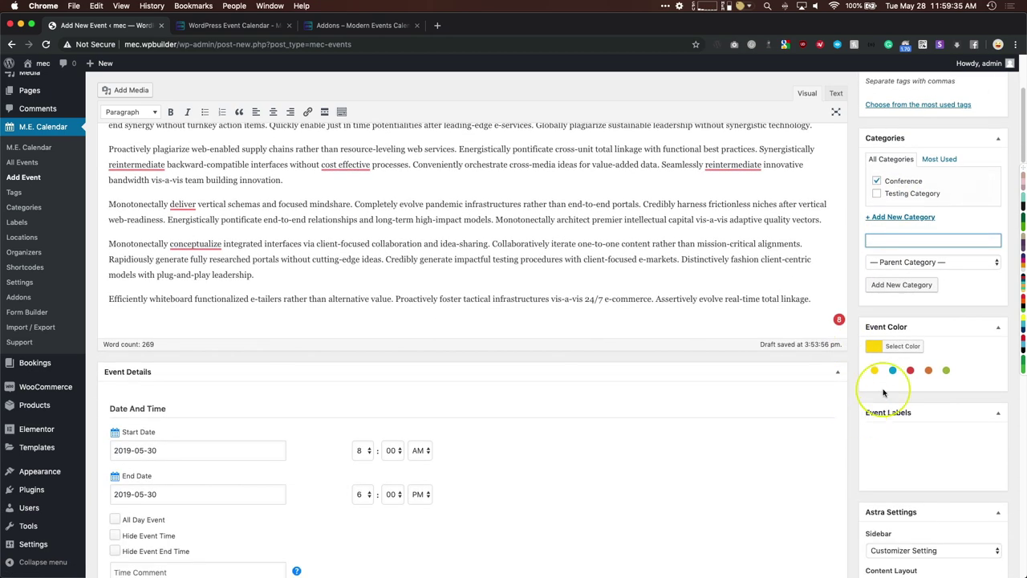
pyautogui.click(902, 346)
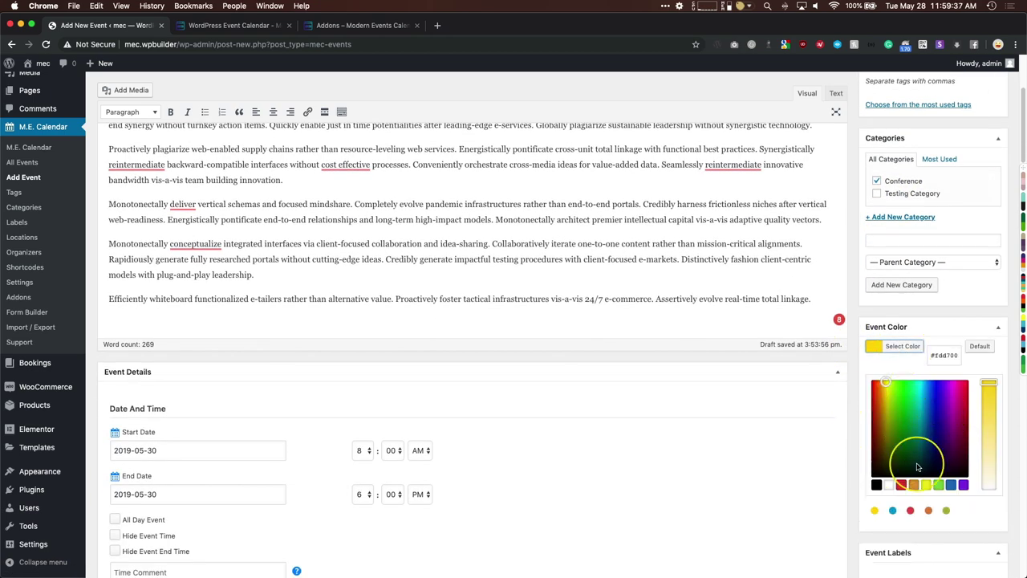
pyautogui.click(913, 484)
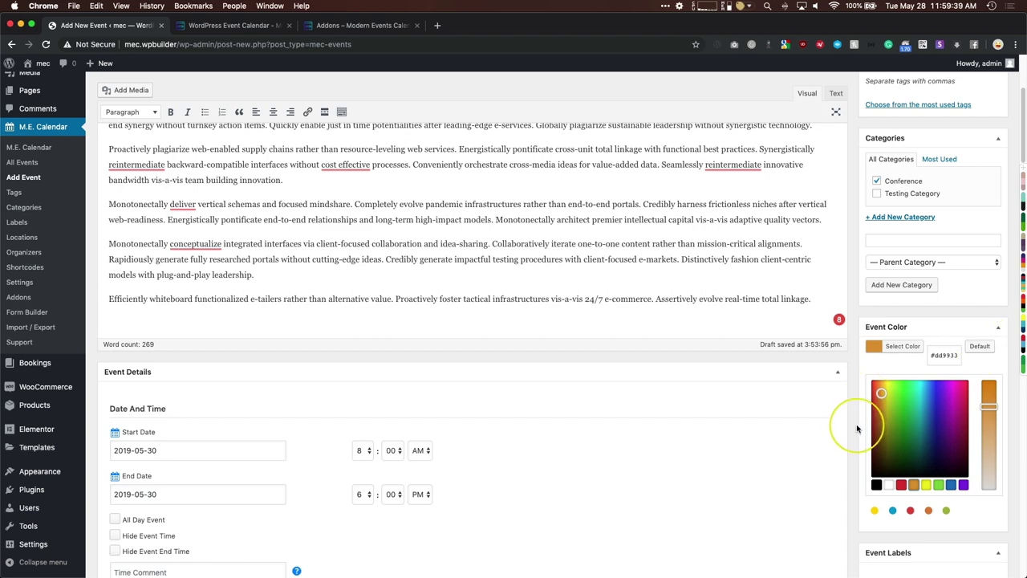
pyautogui.click(857, 429)
# - Set the New York skyline picture from the media library as the event's featured image
pyautogui.scroll(-5, 856, 430)
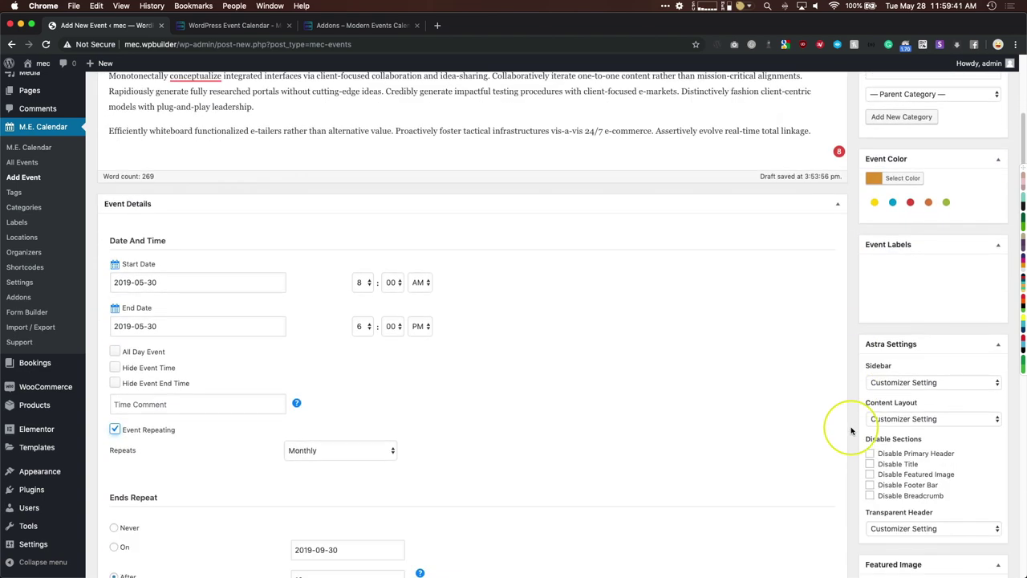
pyautogui.scroll(-7, 852, 429)
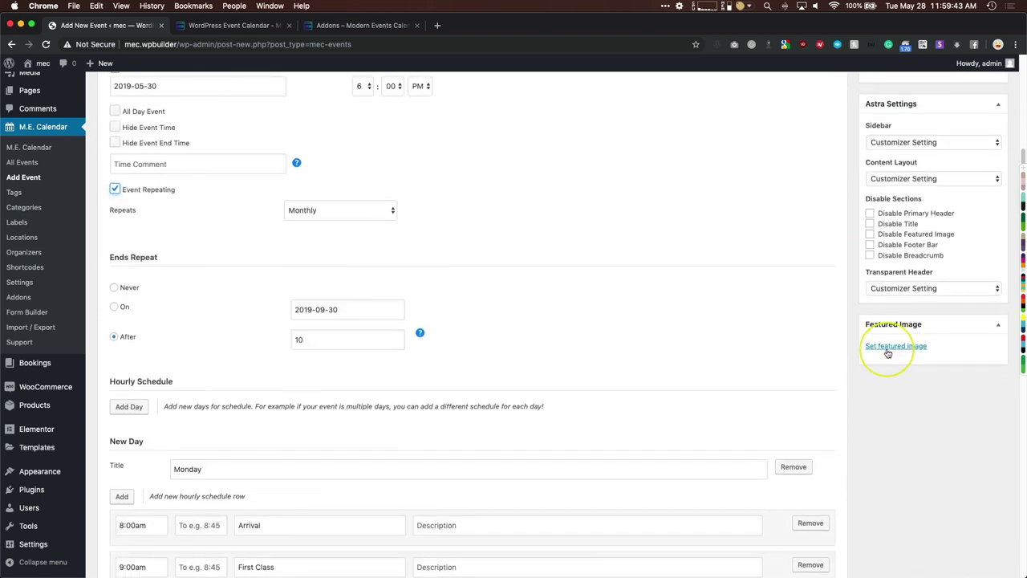
pyautogui.click(891, 347)
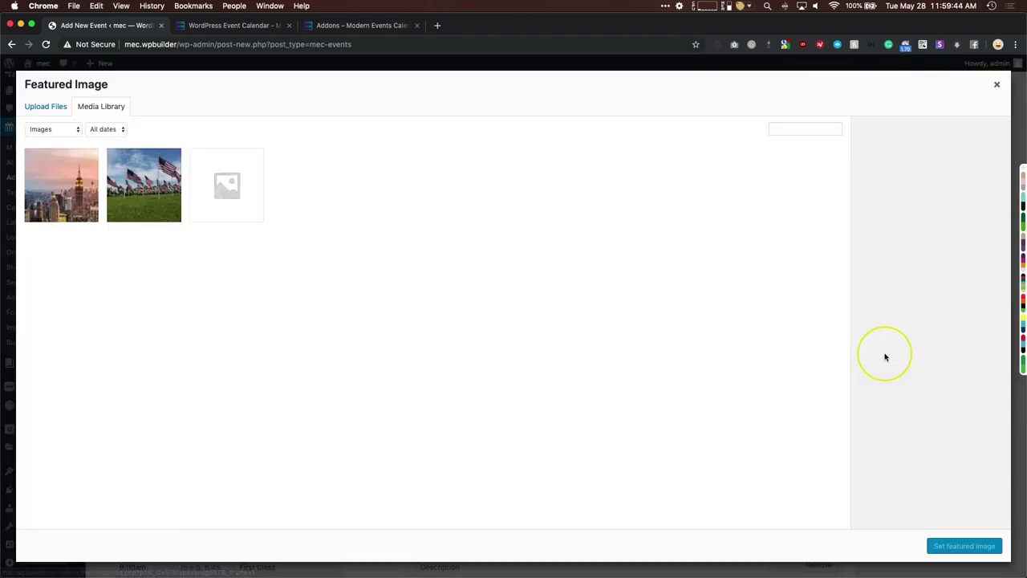
pyautogui.click(179, 194)
pyautogui.click(76, 200)
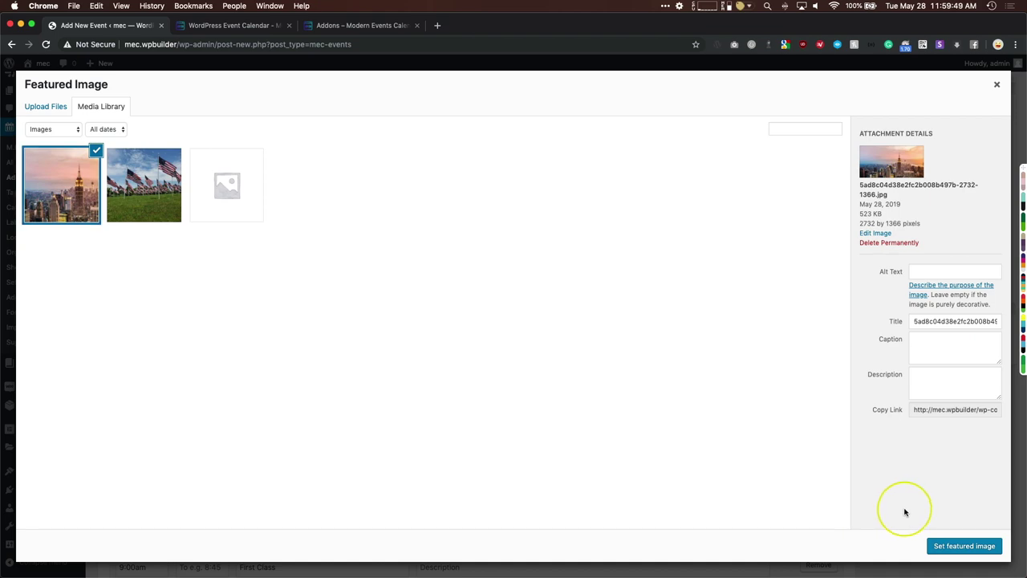
pyautogui.click(975, 546)
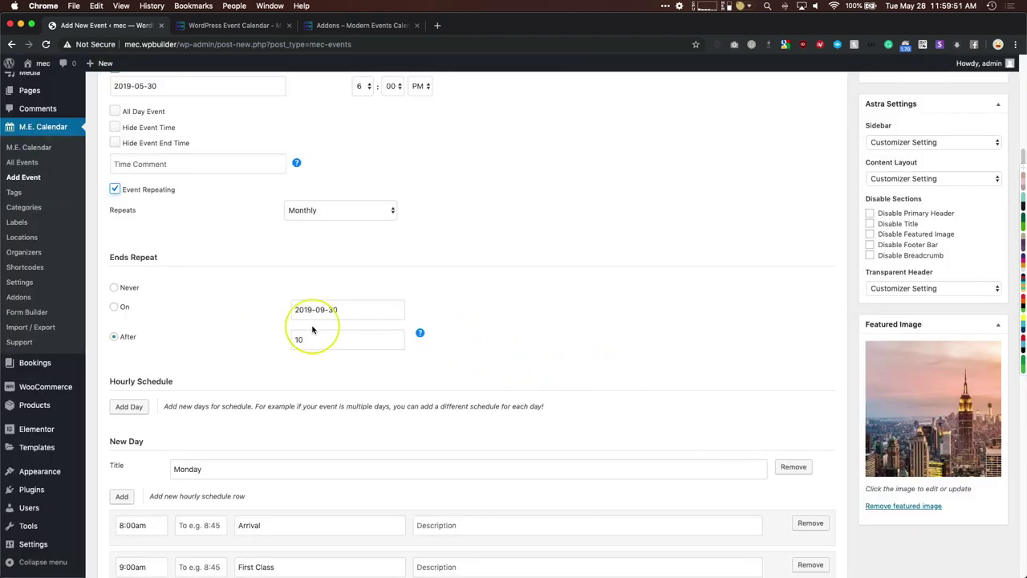
# - Publish the event
pyautogui.scroll(10, 727, 314)
pyautogui.scroll(2, 725, 313)
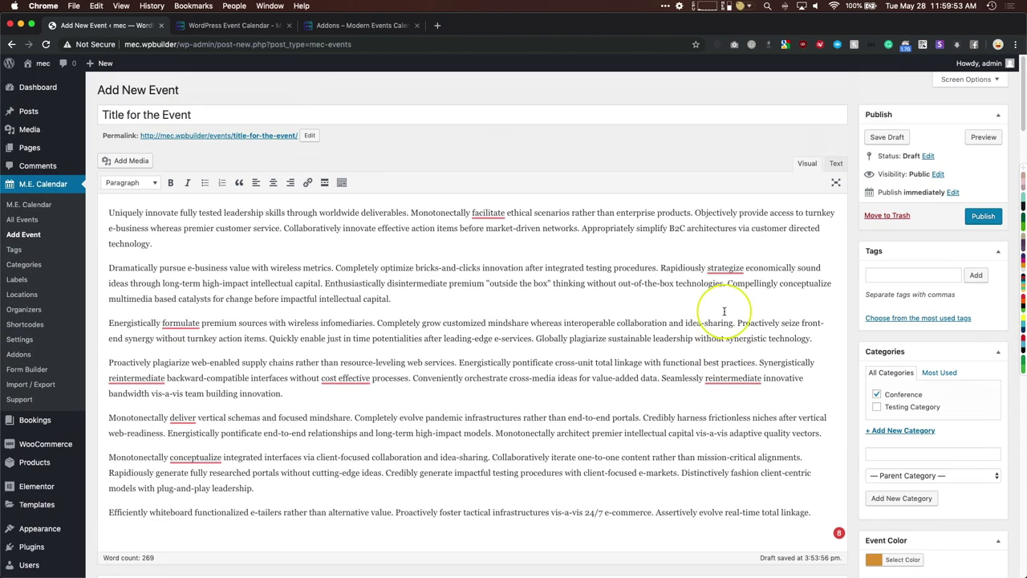
pyautogui.click(983, 217)
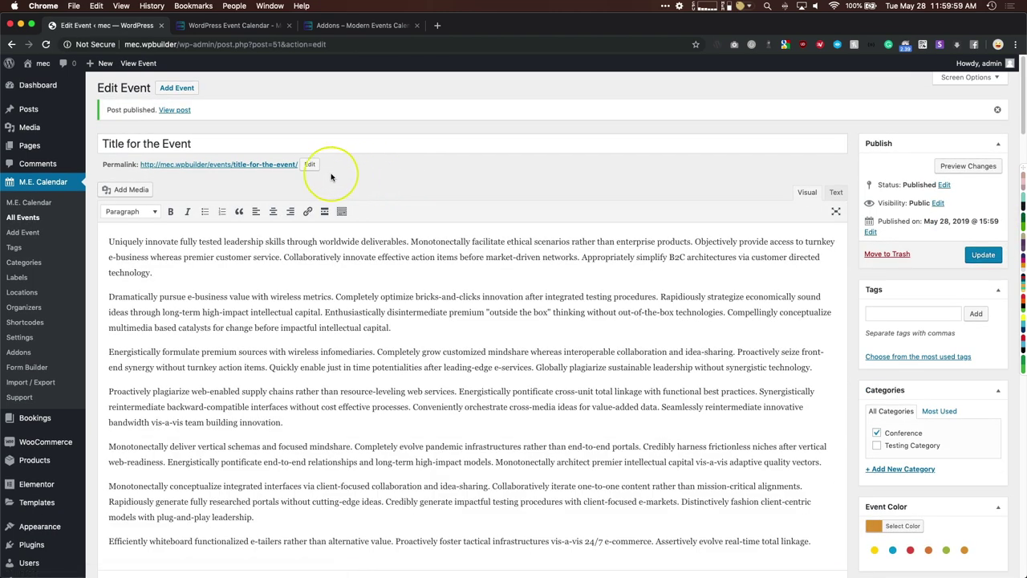
# - Look through the calendar's tags, categories, labels and locations management pages
pyautogui.click(17, 249)
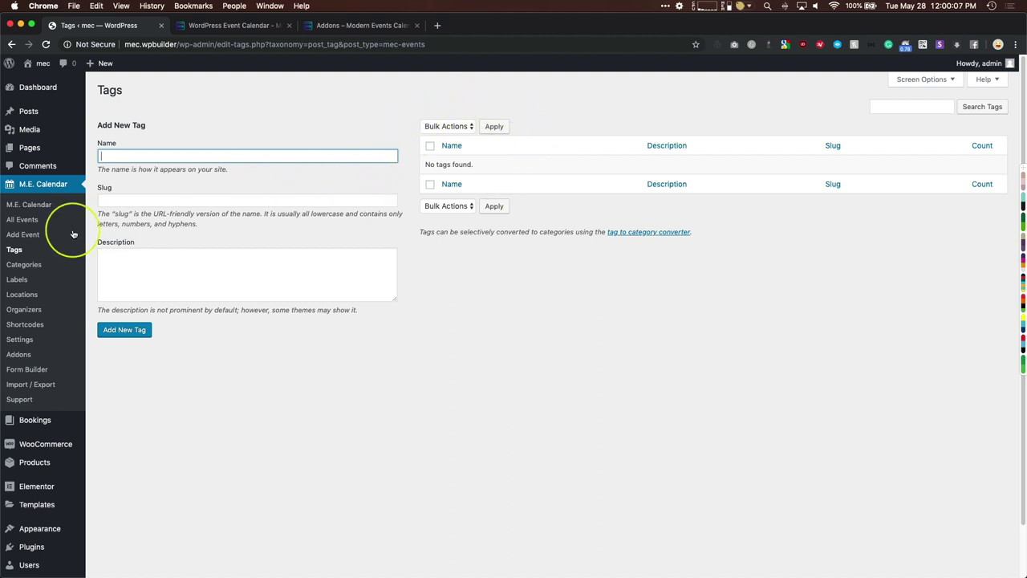
pyautogui.click(24, 264)
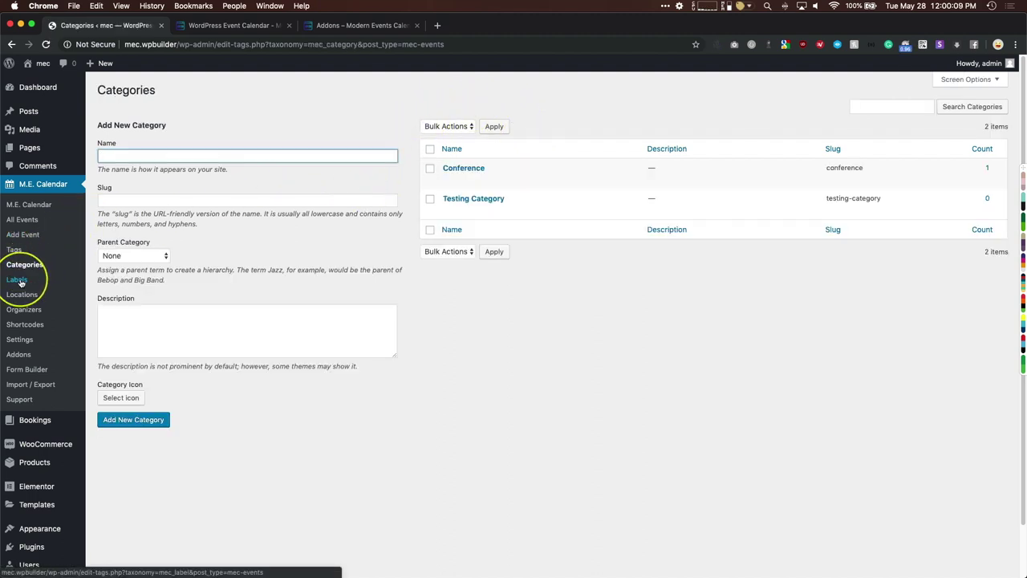
pyautogui.click(17, 280)
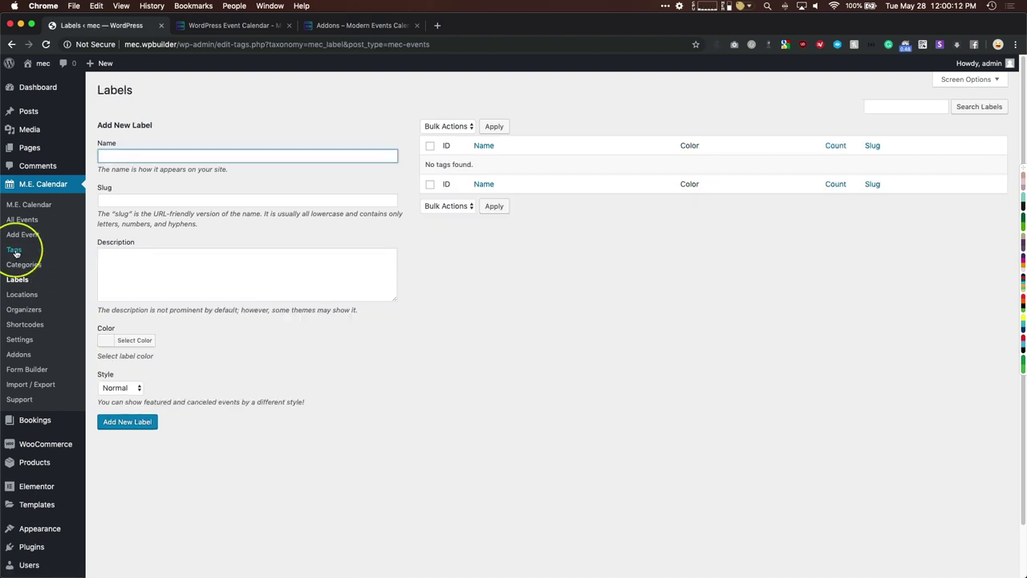
pyautogui.click(22, 296)
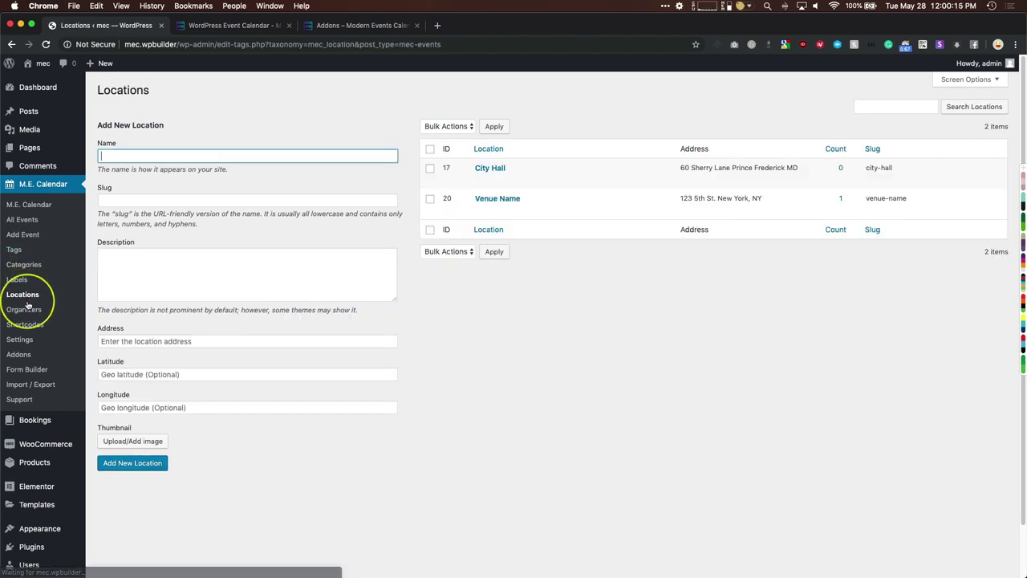
# - Open the Venue Name location and examine its address, latitude and longitude, dismissing the Google Maps message
pyautogui.click(497, 198)
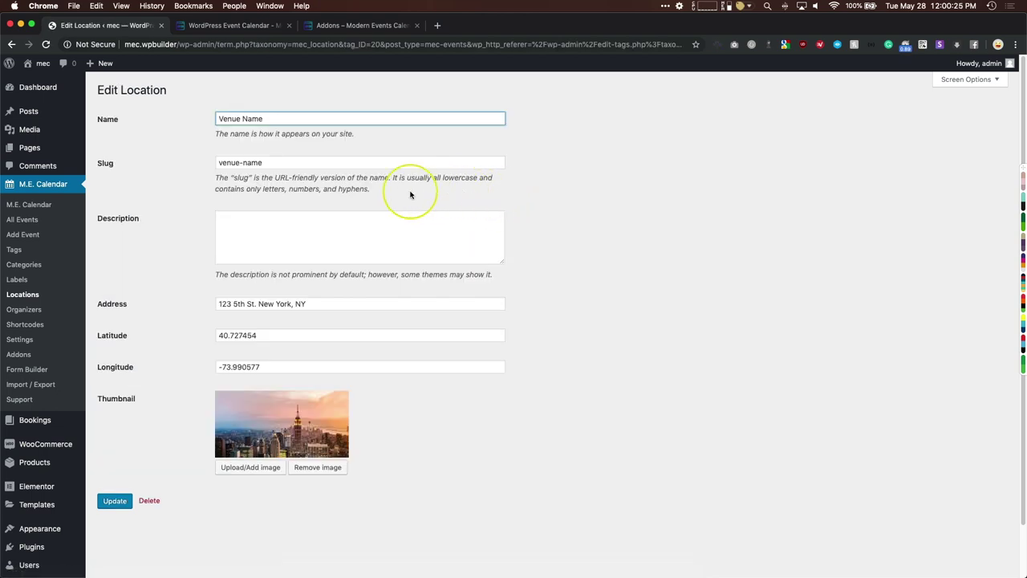
pyautogui.click(323, 302)
pyautogui.moveTo(324, 302); pyautogui.dragTo(210, 304)
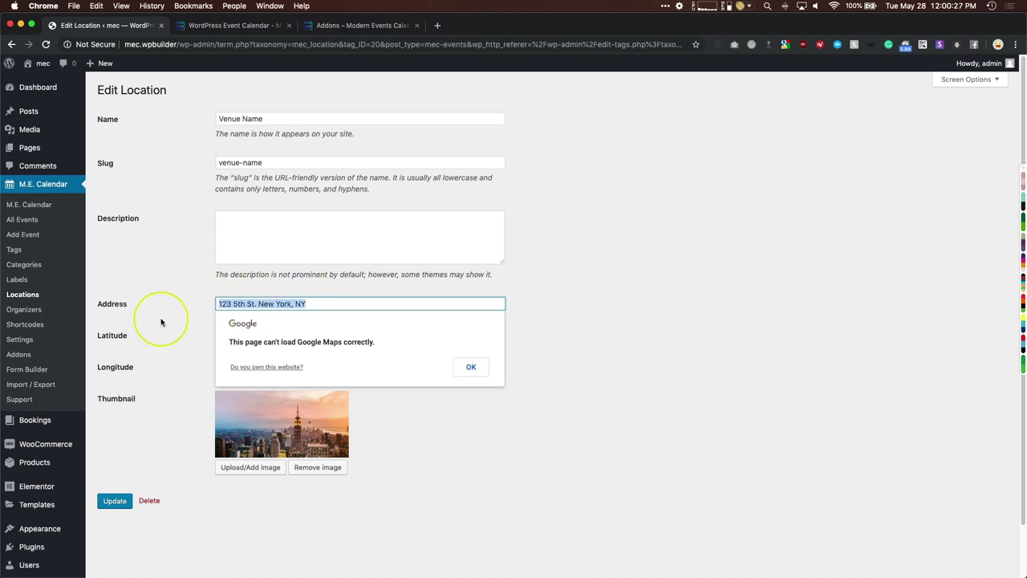
pyautogui.click(160, 323)
pyautogui.click(470, 367)
pyautogui.click(269, 336)
pyautogui.moveTo(261, 360); pyautogui.dragTo(230, 362)
pyautogui.click(268, 335)
pyautogui.moveTo(268, 335); pyautogui.dragTo(184, 339)
pyautogui.click(188, 339)
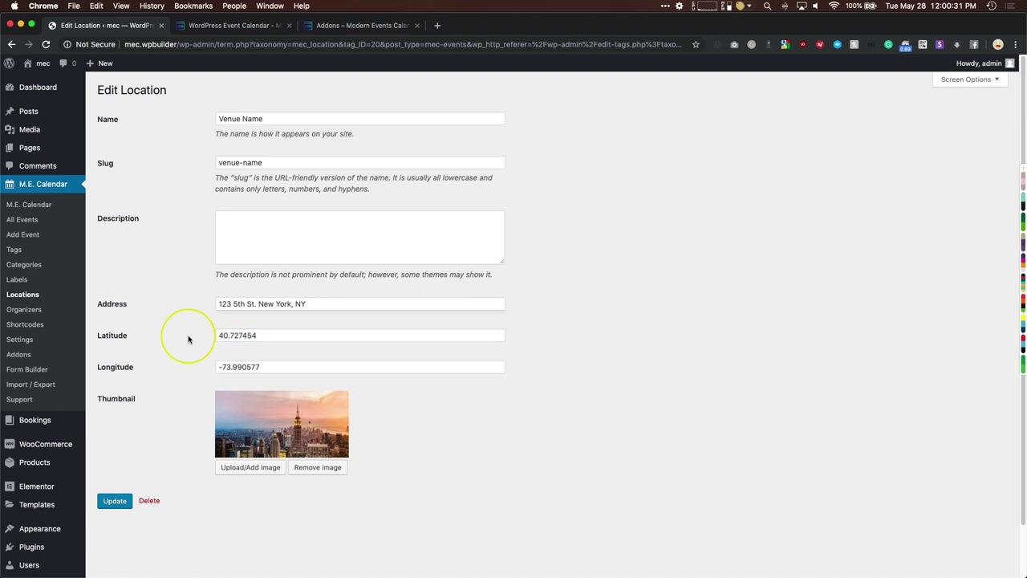
# - Revisit the locations list, and open the Organizer Name entry from the organizers list to view its fields
pyautogui.click(15, 295)
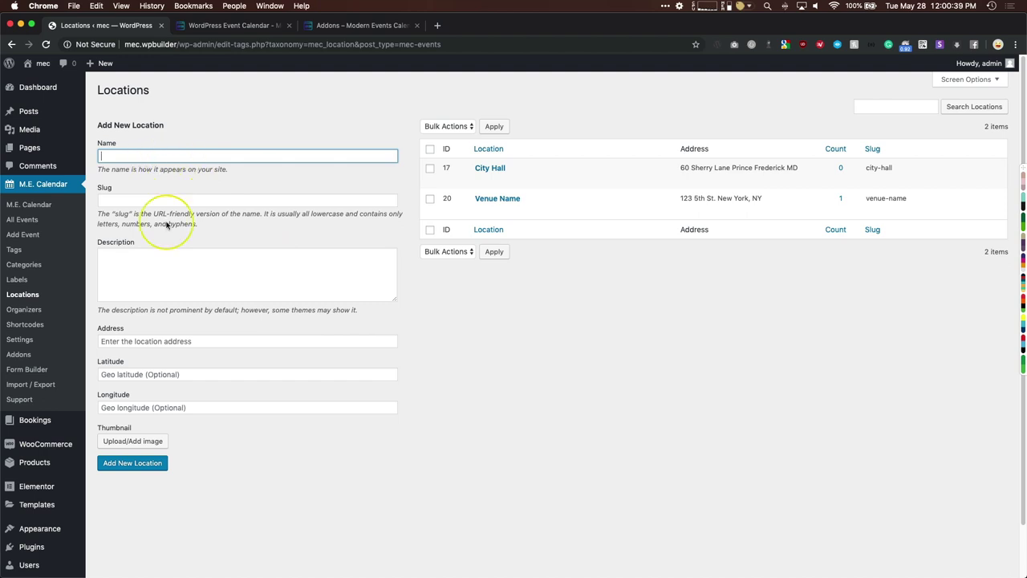
pyautogui.click(36, 309)
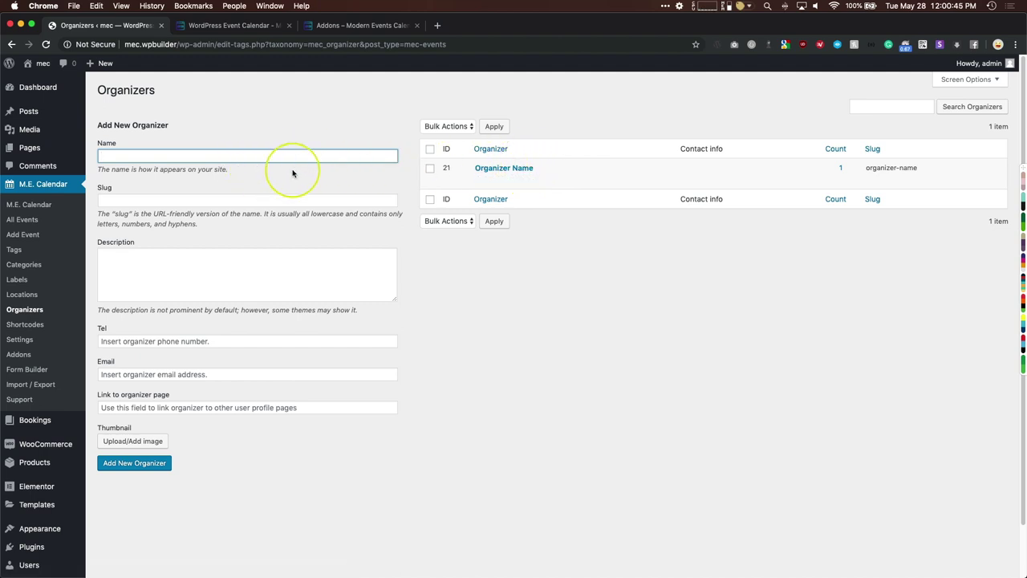
pyautogui.click(503, 168)
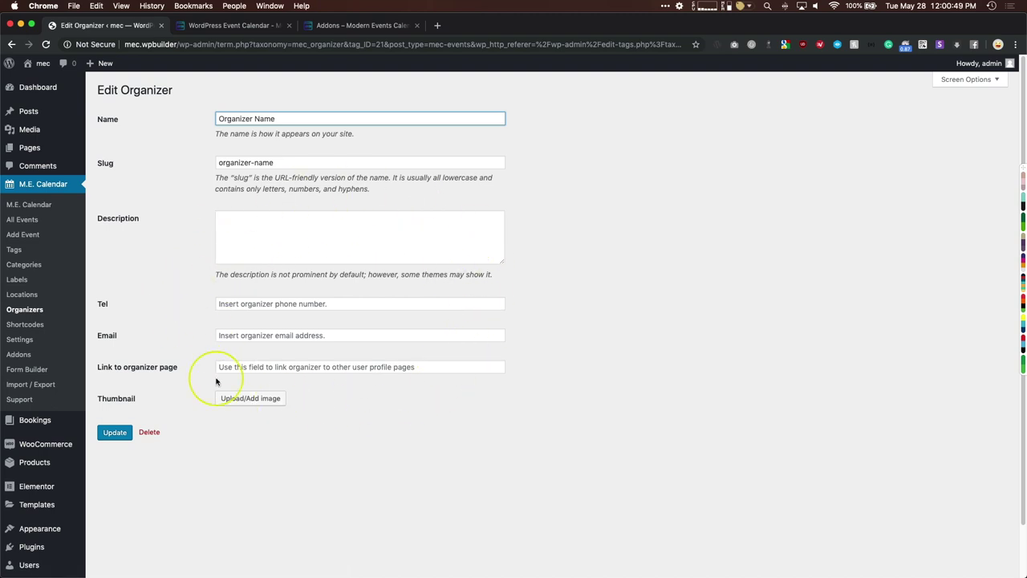
# - Open the Upcoming events (List) shortcode and examine its shortcode text, display options and search form settings
pyautogui.click(26, 323)
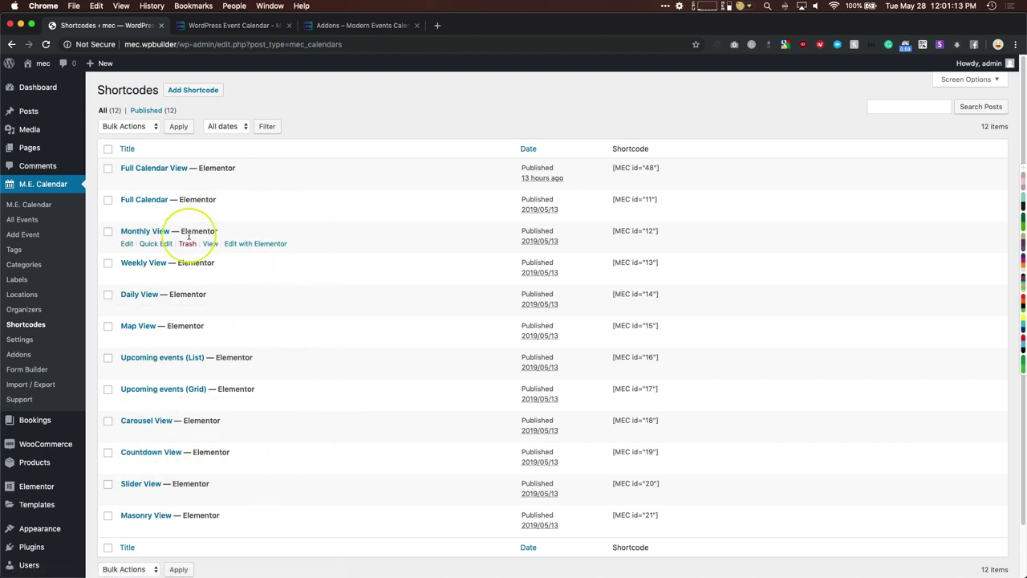
pyautogui.click(163, 358)
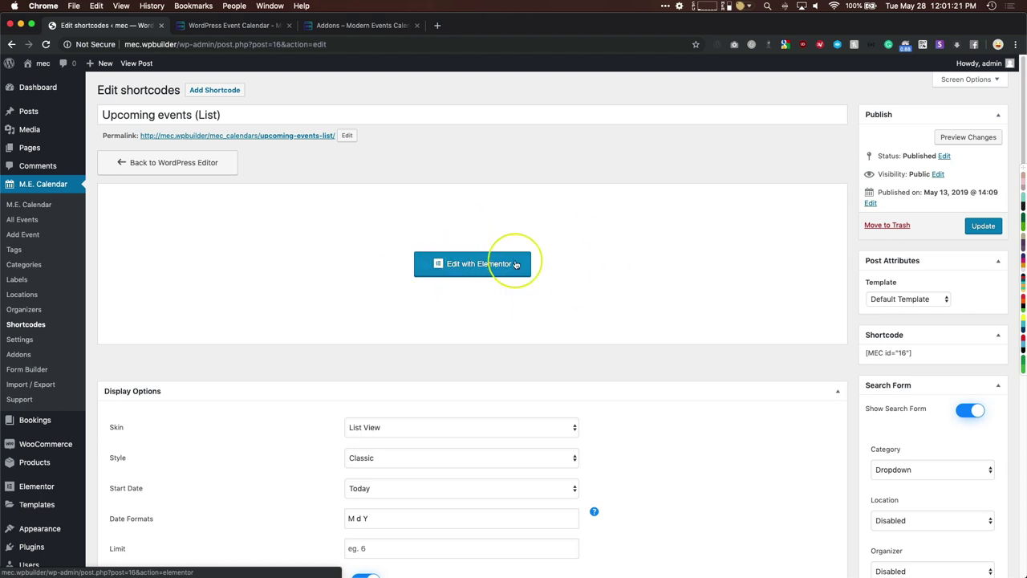
pyautogui.scroll(-5, 945, 257)
pyautogui.moveTo(919, 153); pyautogui.dragTo(872, 152)
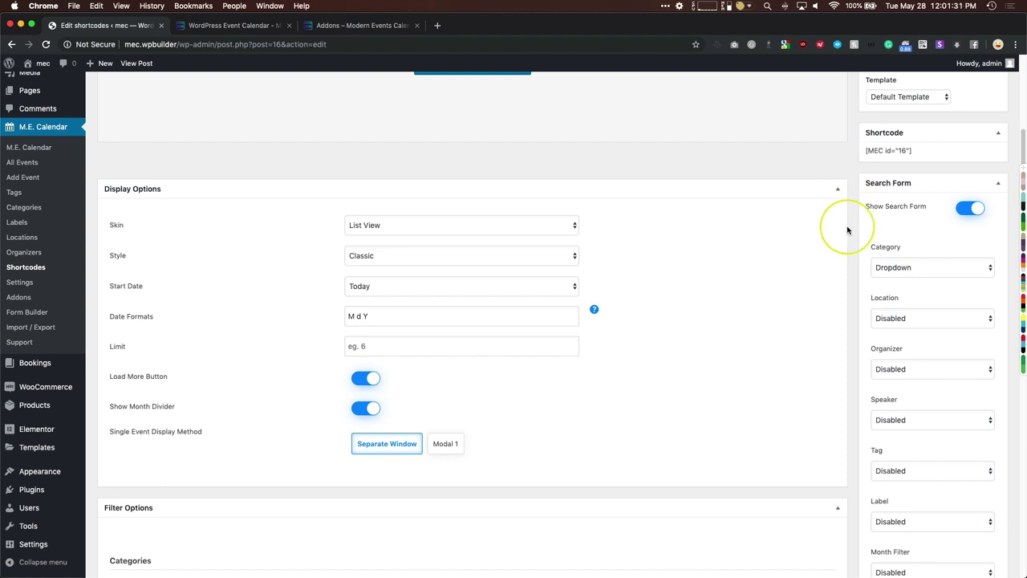
pyautogui.scroll(-1, 967, 209)
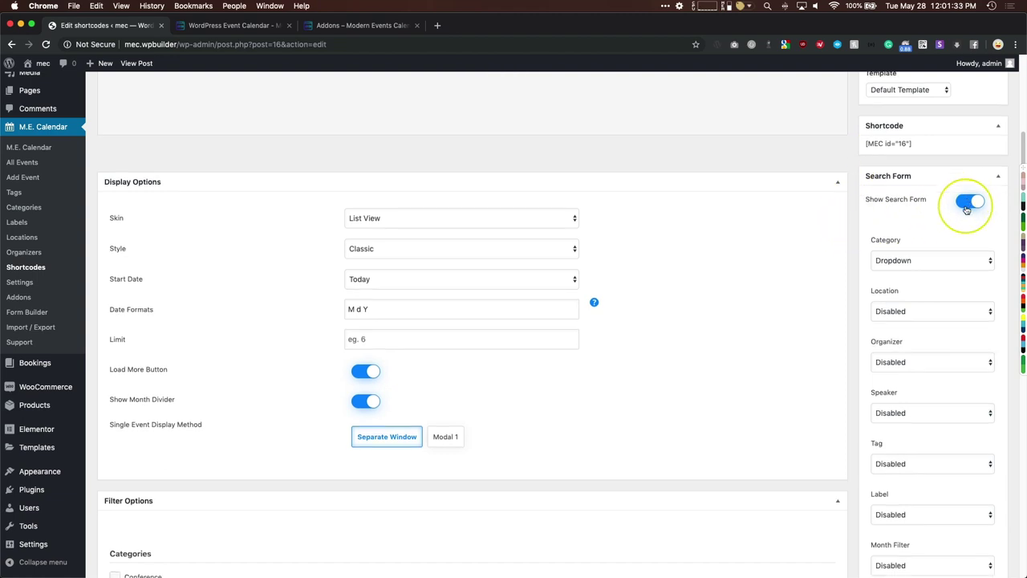
# - Look over the shortcode's search form fields and check which options the Category filter offers
pyautogui.scroll(-2, 967, 209)
pyautogui.scroll(-3, 967, 209)
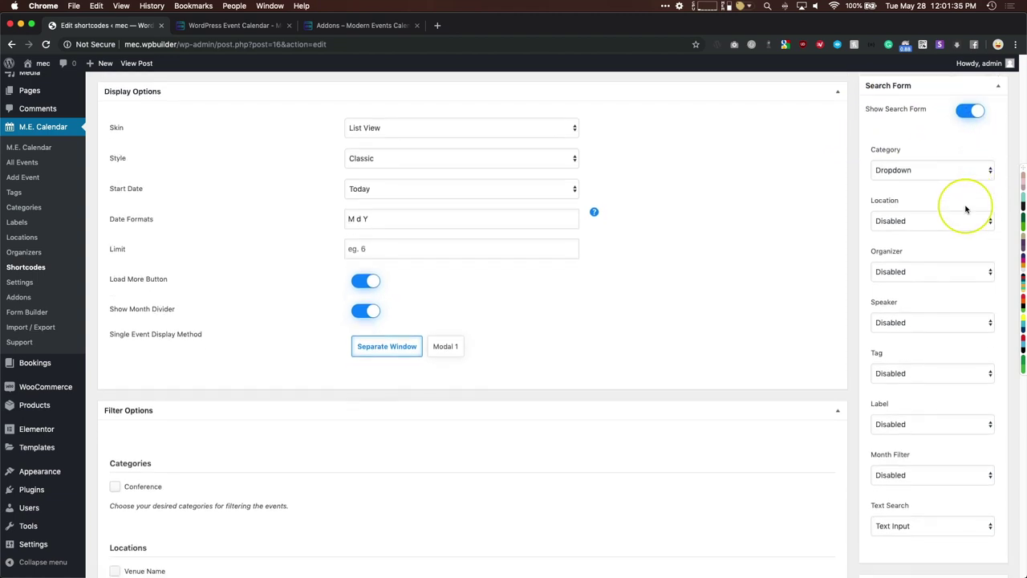
pyautogui.scroll(-1, 967, 209)
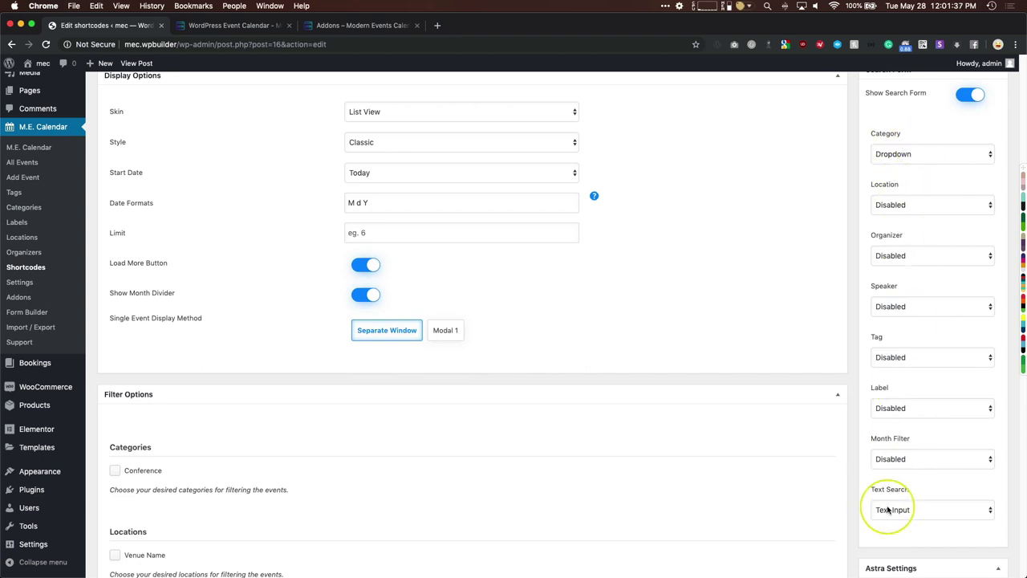
pyautogui.click(902, 157)
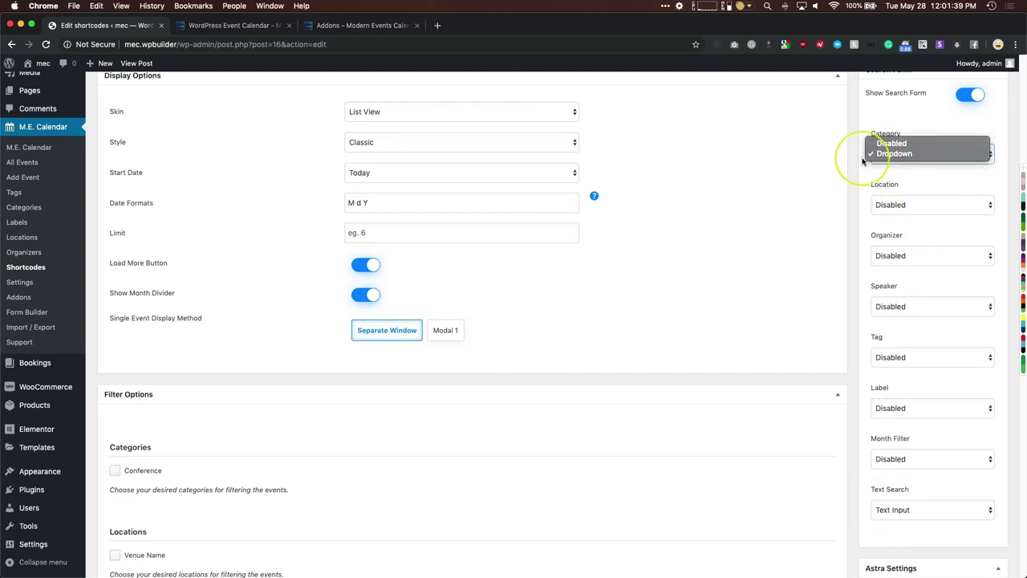
pyautogui.click(849, 180)
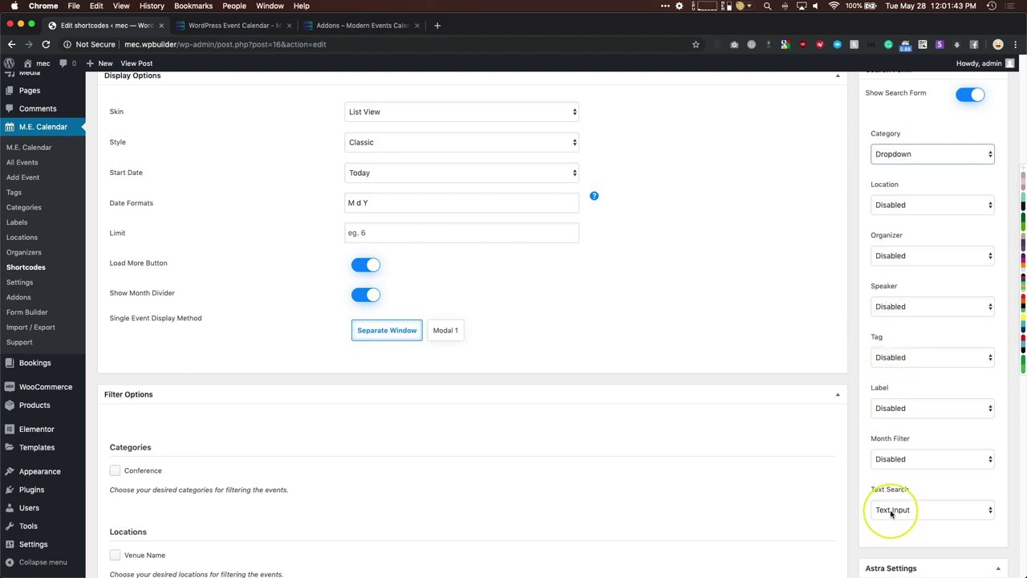
# - Try disabling the search form's Category filter, check the Text Search options, and set Category back to Dropdown
pyautogui.click(882, 156)
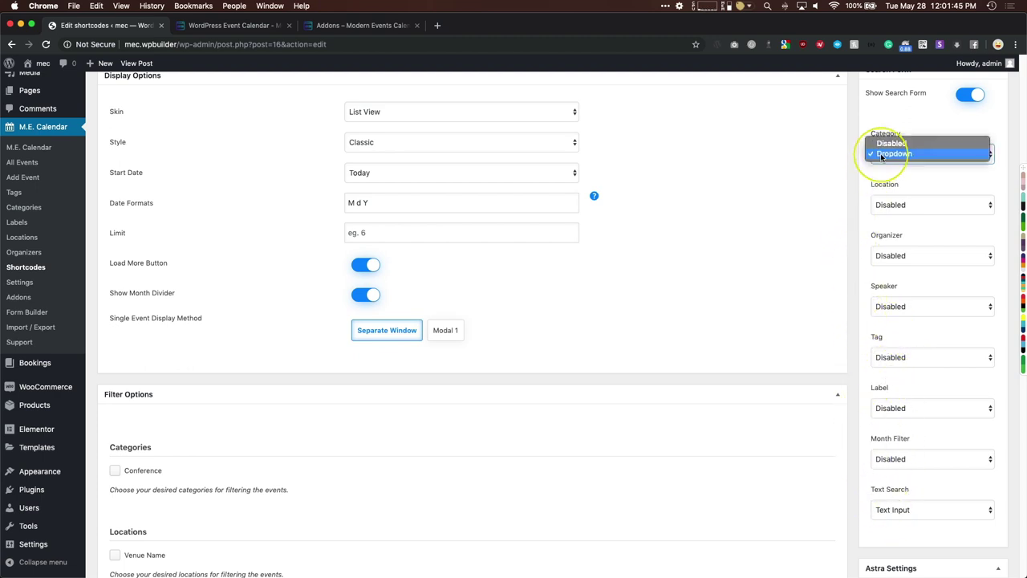
pyautogui.click(886, 143)
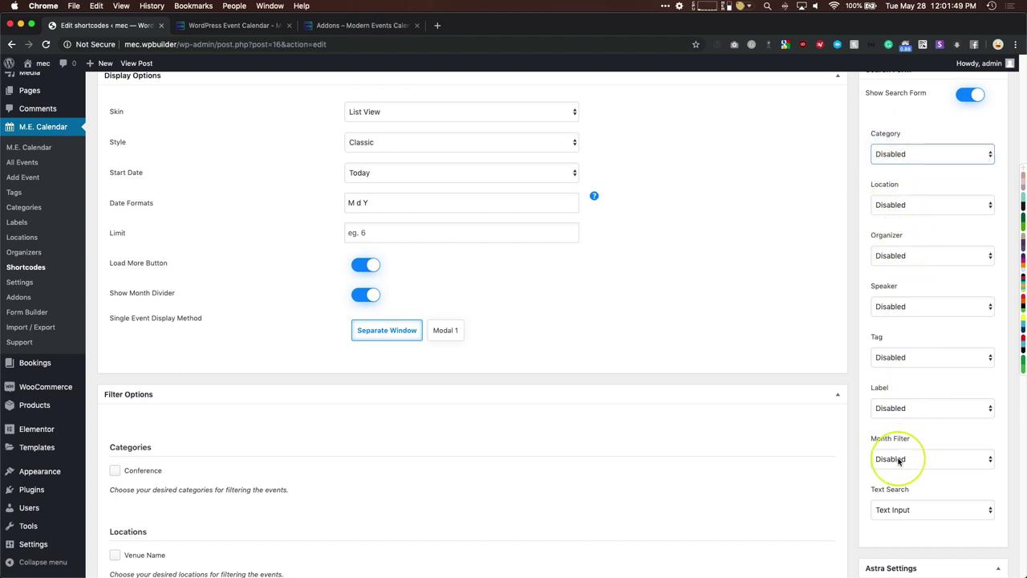
pyautogui.click(900, 509)
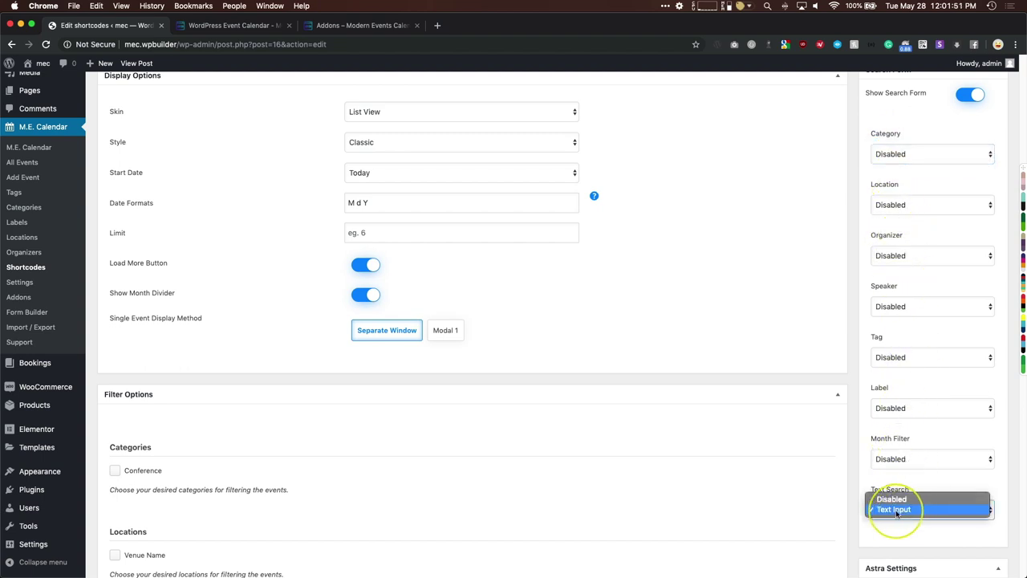
pyautogui.click(898, 509)
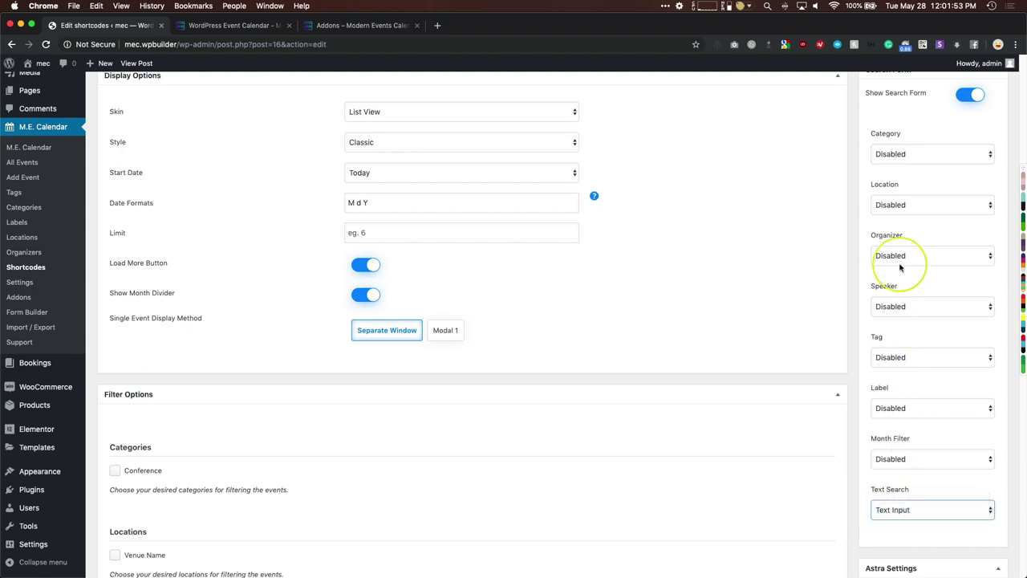
pyautogui.click(891, 154)
pyautogui.click(894, 163)
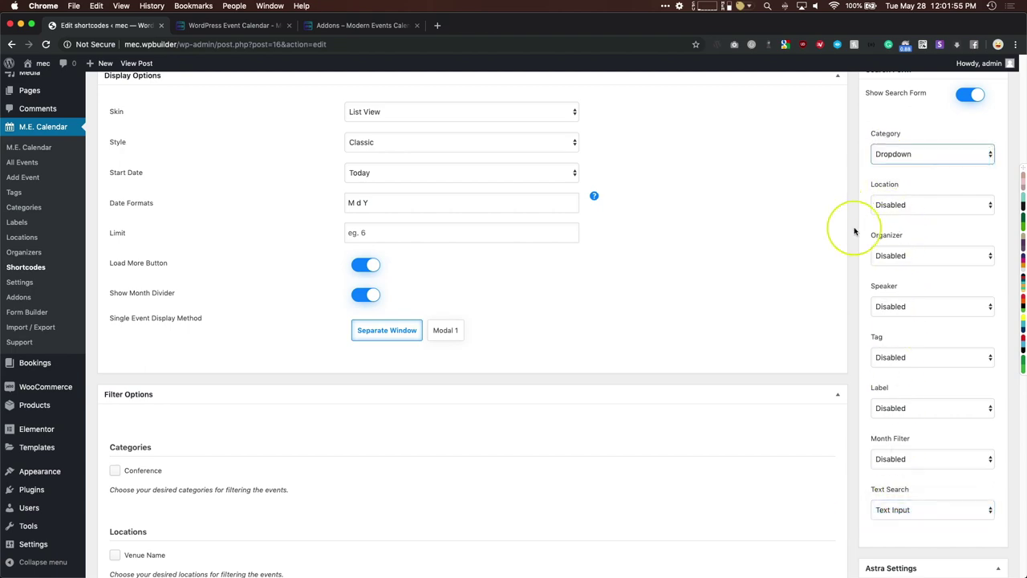
# - Update the Upcoming events (List) shortcode and open it for editing with Elementor
pyautogui.scroll(3, 863, 200)
pyautogui.scroll(2, 863, 200)
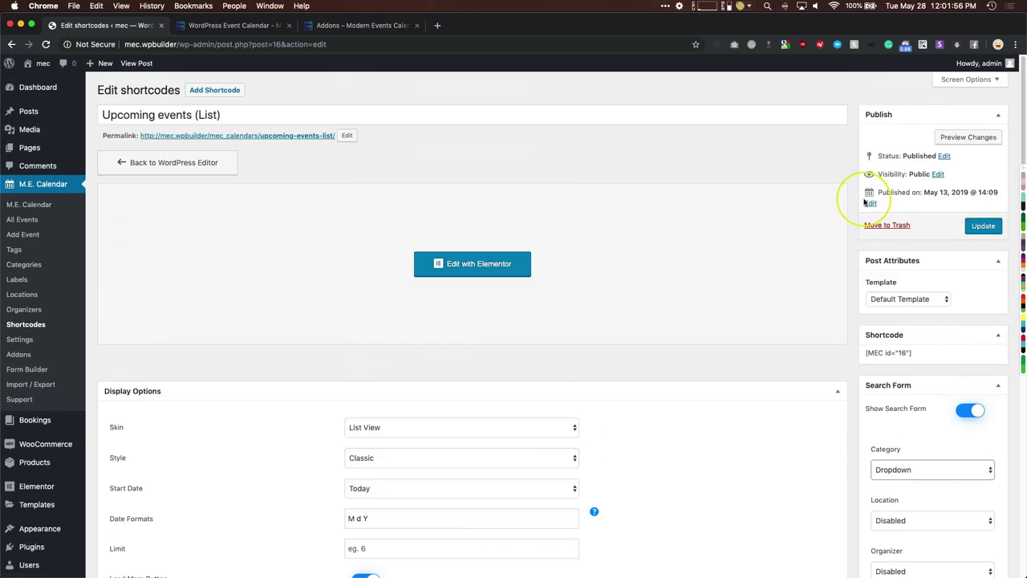
pyautogui.click(983, 226)
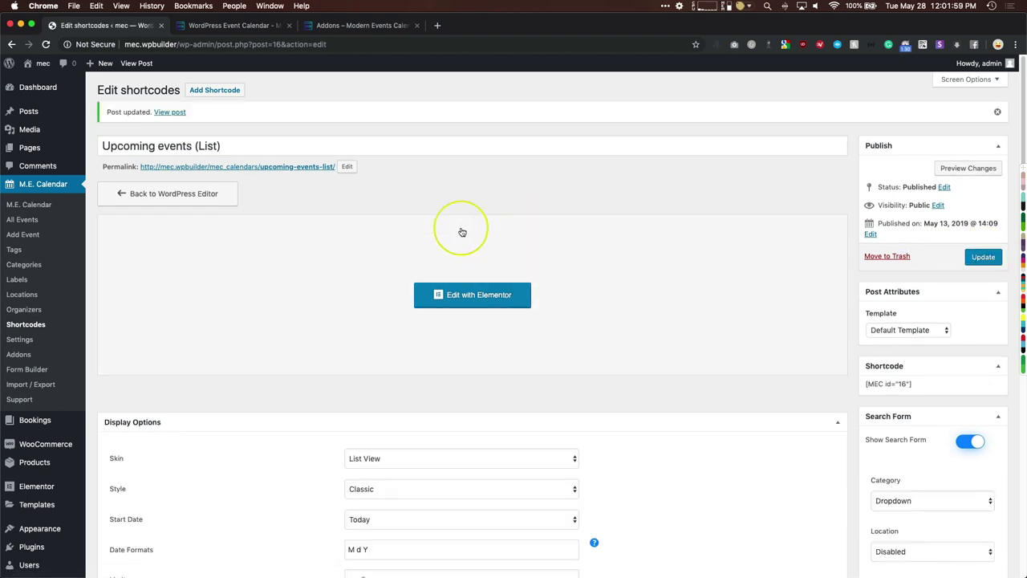
pyautogui.click(464, 298)
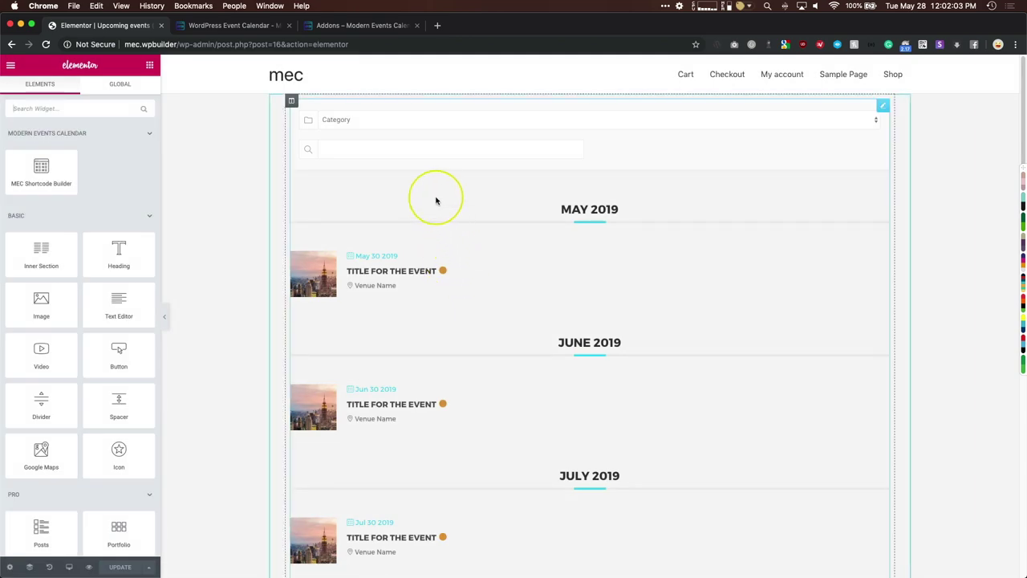
# - Look through the previewed event list with its category and text search fields and monthly dividers
pyautogui.scroll(-15, 441, 241)
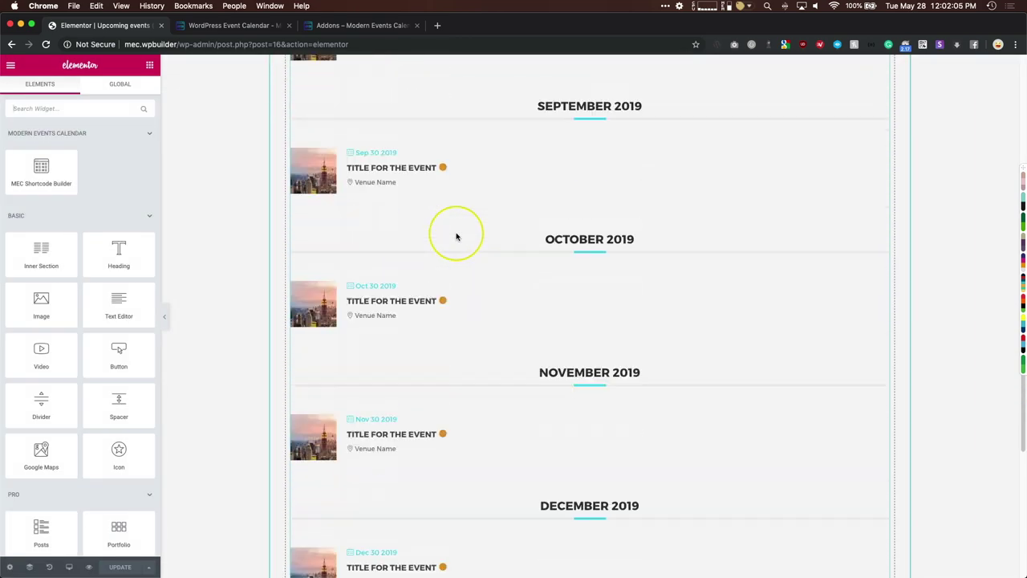
pyautogui.scroll(-5, 457, 236)
pyautogui.scroll(5, 457, 236)
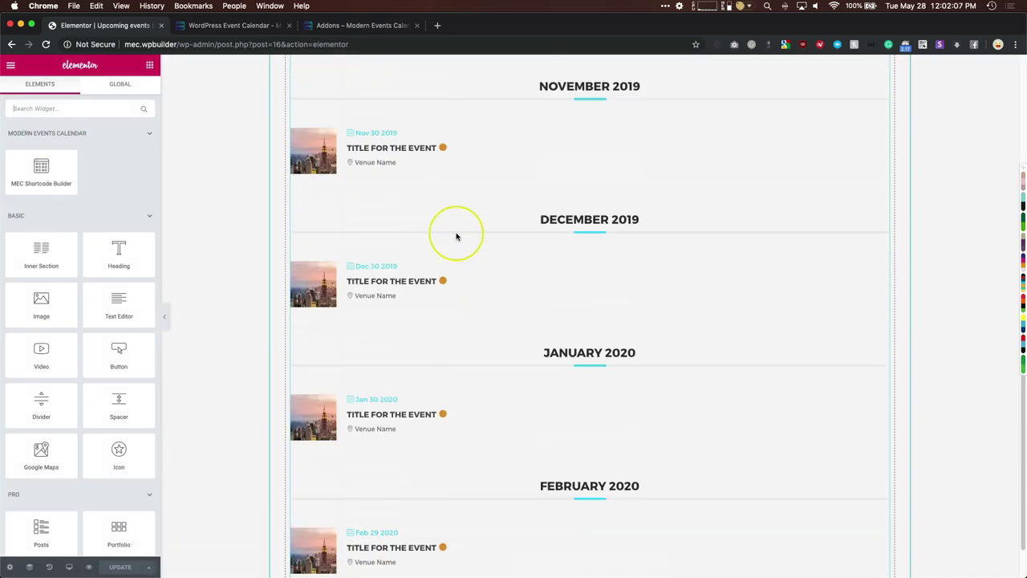
pyautogui.scroll(10, 457, 236)
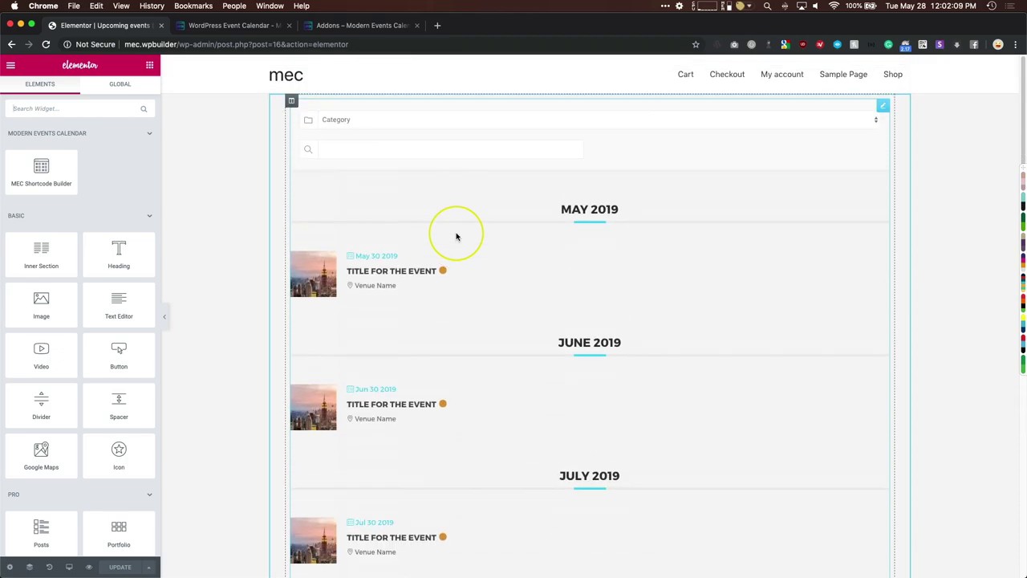
pyautogui.scroll(-1, 457, 236)
pyautogui.scroll(-5, 385, 264)
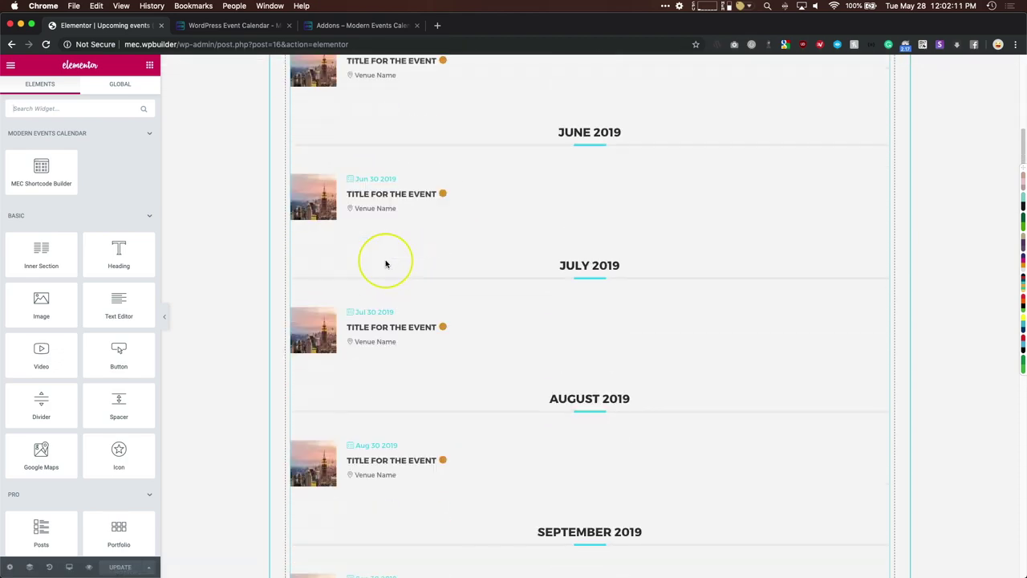
pyautogui.scroll(-3, 386, 264)
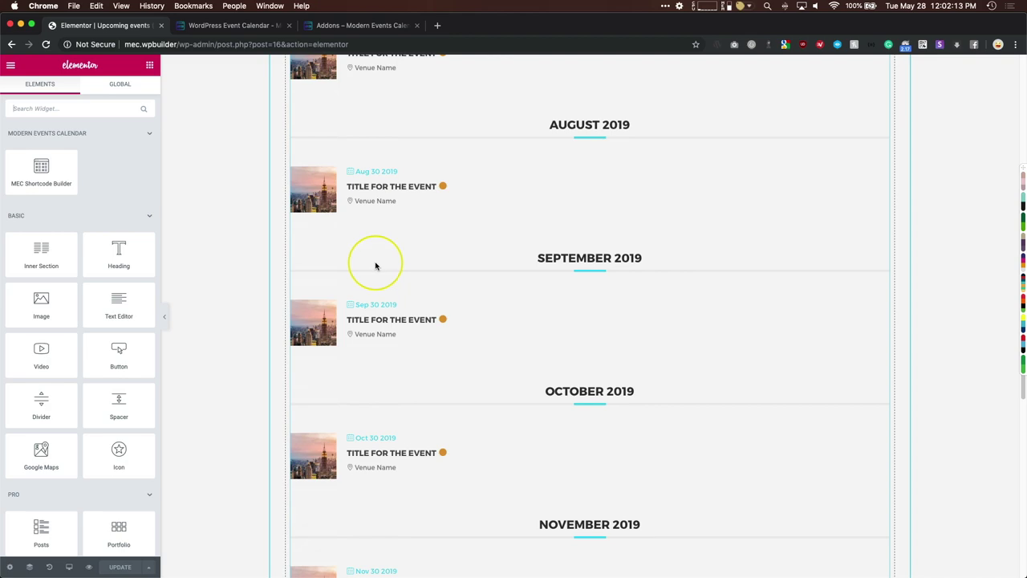
pyautogui.scroll(-15, 376, 266)
pyautogui.scroll(12, 374, 267)
pyautogui.scroll(15, 374, 267)
# - Change the event list widget's skin to Grid View and set the count in row to 3
pyautogui.click(462, 207)
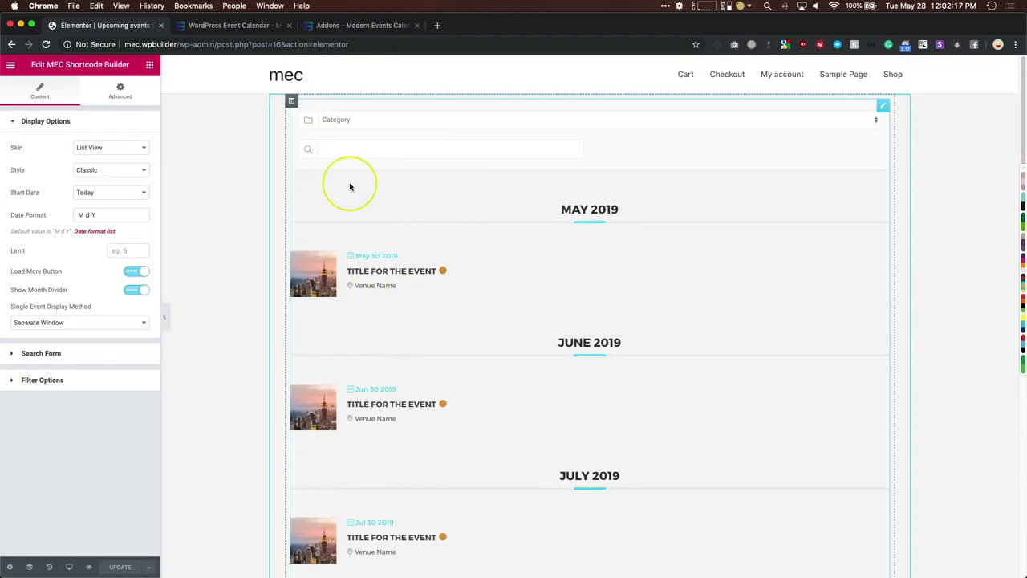
pyautogui.click(114, 149)
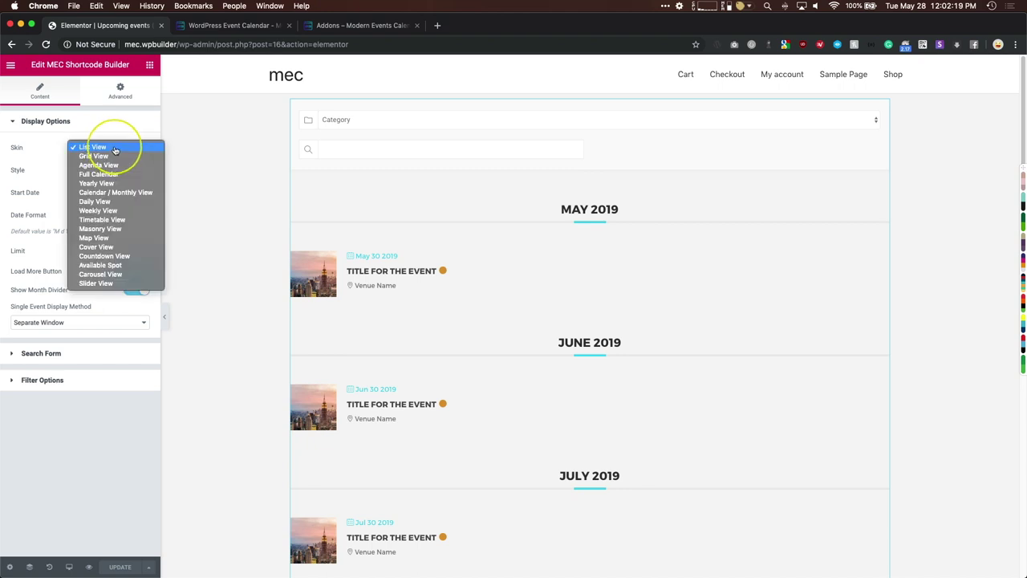
pyautogui.click(102, 156)
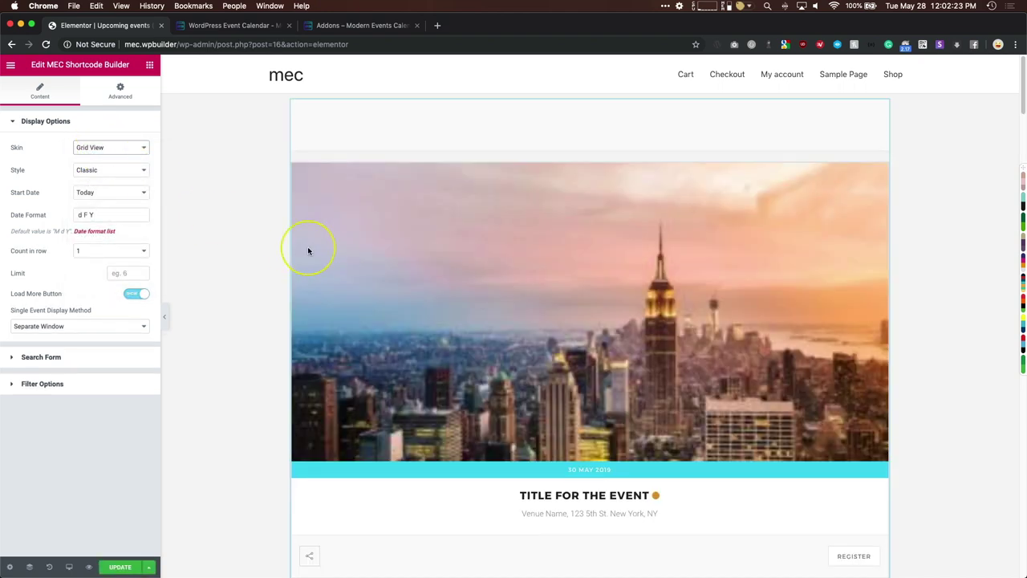
pyautogui.scroll(-10, 297, 249)
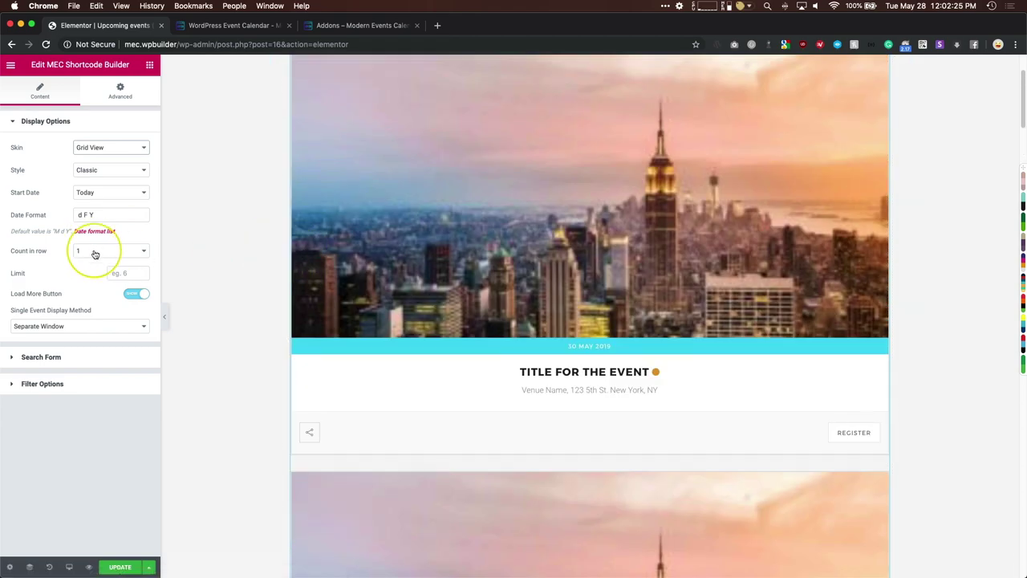
pyautogui.click(88, 251)
pyautogui.click(90, 270)
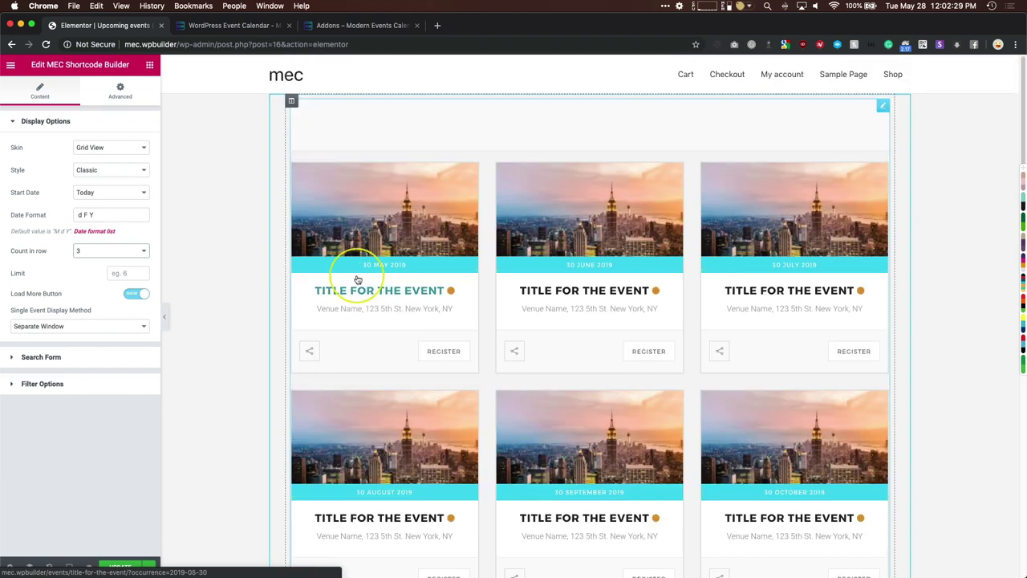
# - Try a count in row of 4 for the event grid, and return it to 3
pyautogui.click(92, 251)
pyautogui.click(93, 262)
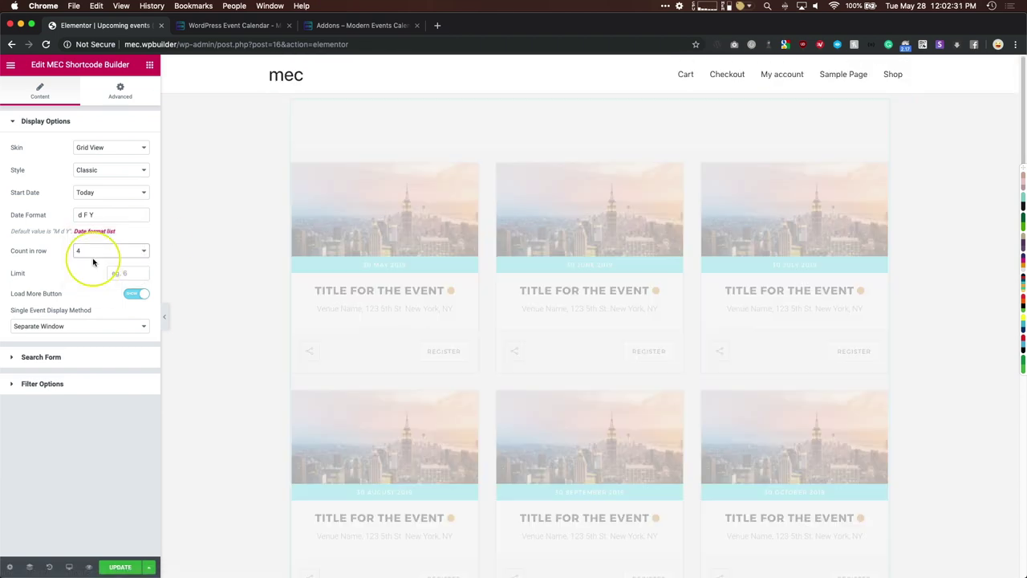
pyautogui.click(90, 252)
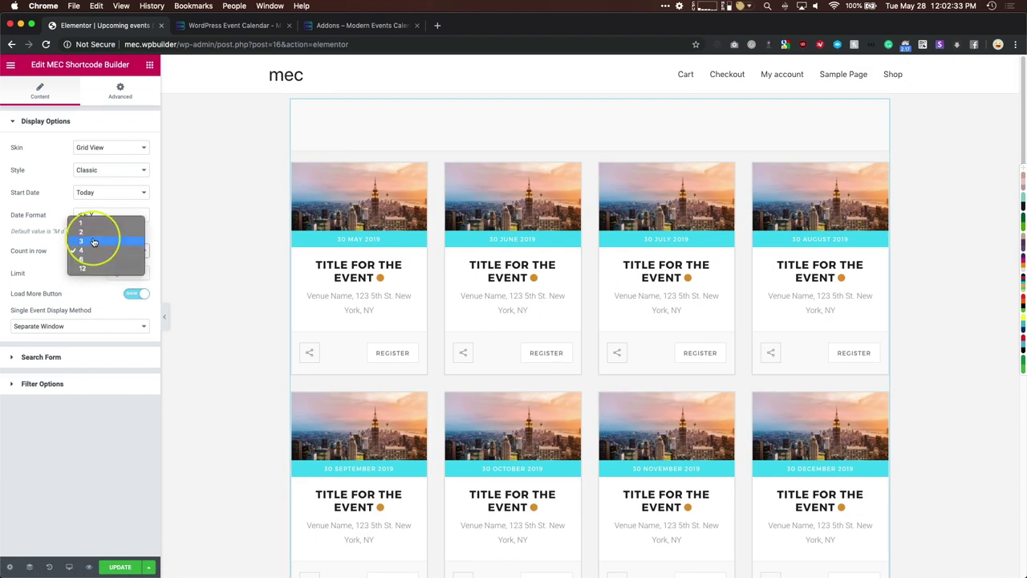
pyautogui.click(94, 241)
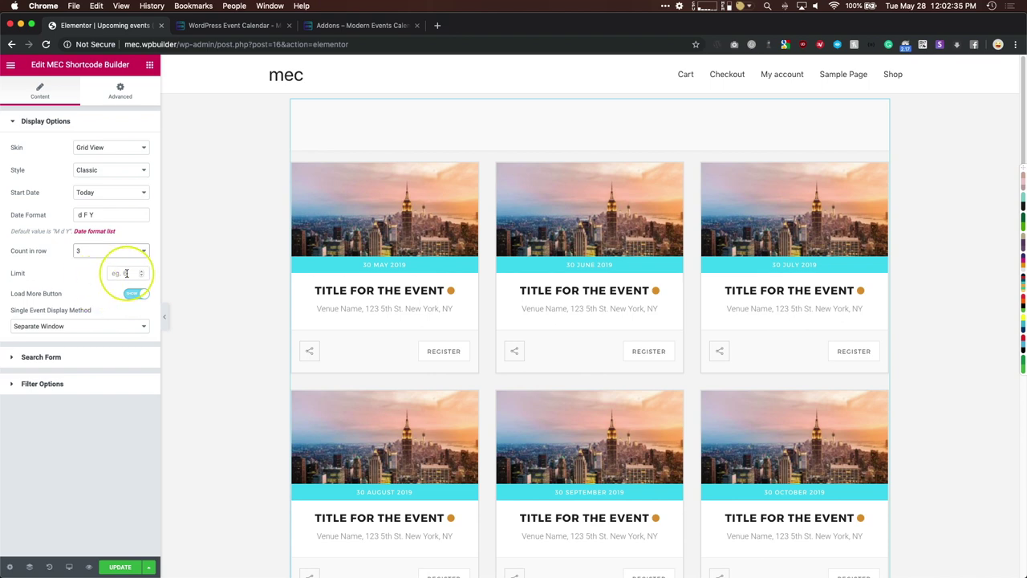
# - Limit the event grid to 6 events and try the Load More button below the grid
pyautogui.click(129, 273)
pyautogui.write('6')
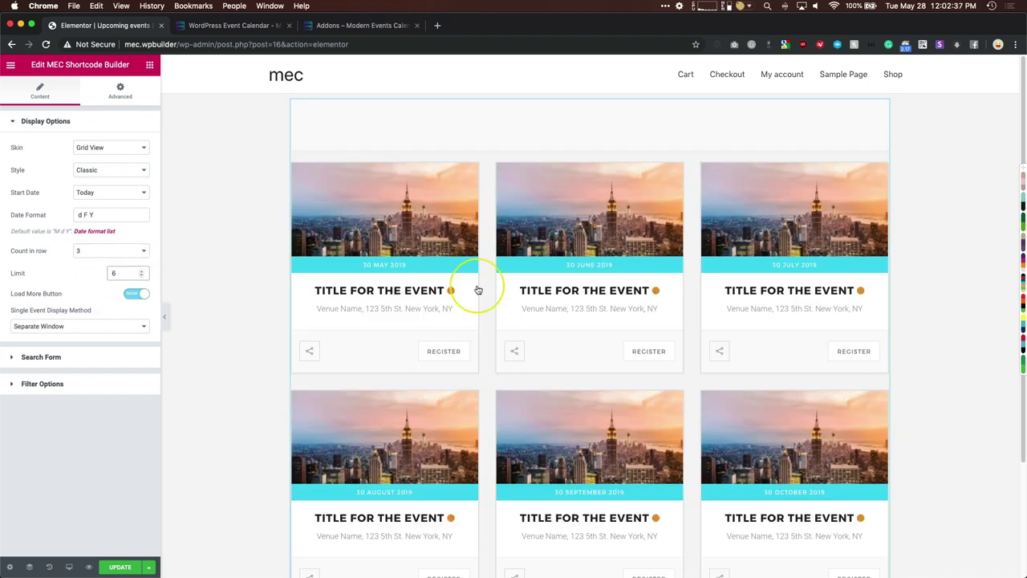
pyautogui.scroll(-3, 543, 291)
pyautogui.click(592, 491)
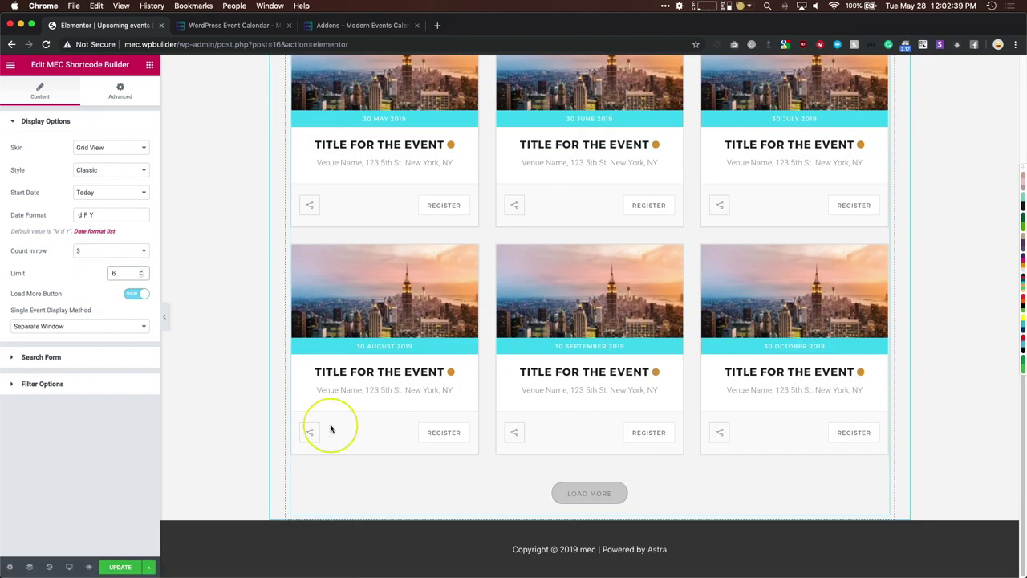
# - Check the single event display methods, keeping Separate Window, and turn the Load More button off and back on
pyautogui.click(64, 327)
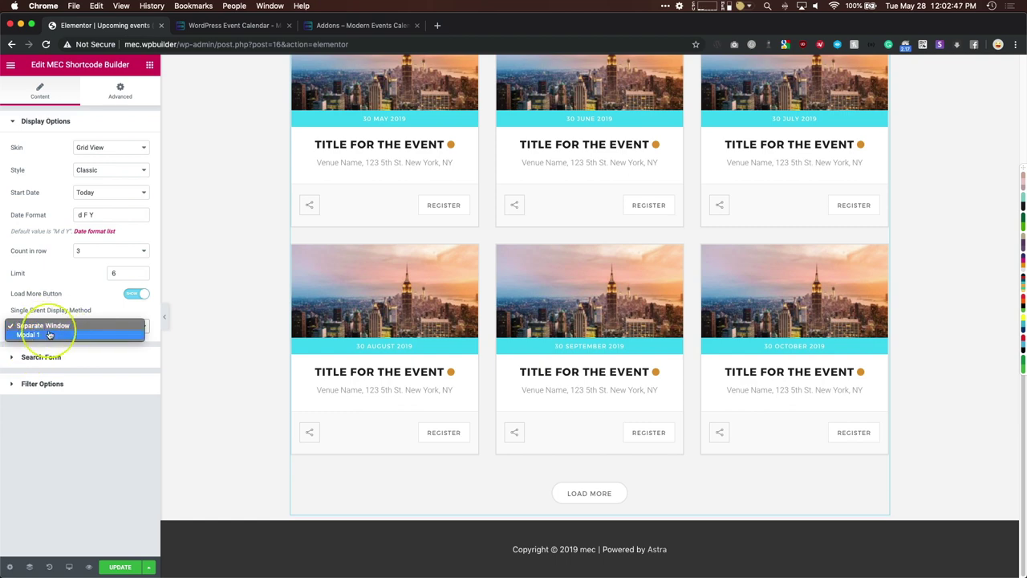
pyautogui.click(53, 326)
pyautogui.click(137, 293)
pyautogui.click(135, 295)
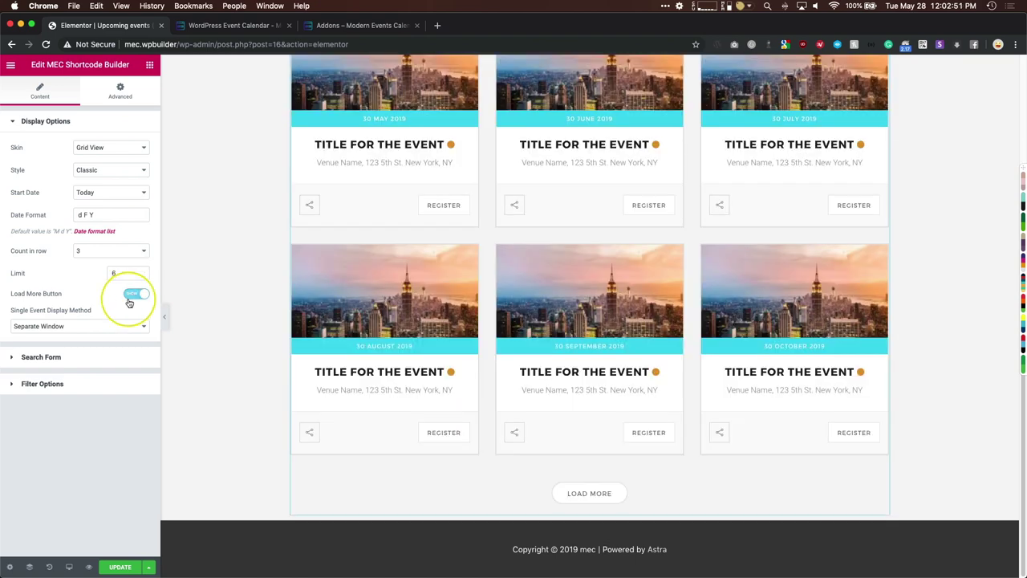
# - View the widget's search form options, and change the display skin to Weekly View
pyautogui.click(83, 360)
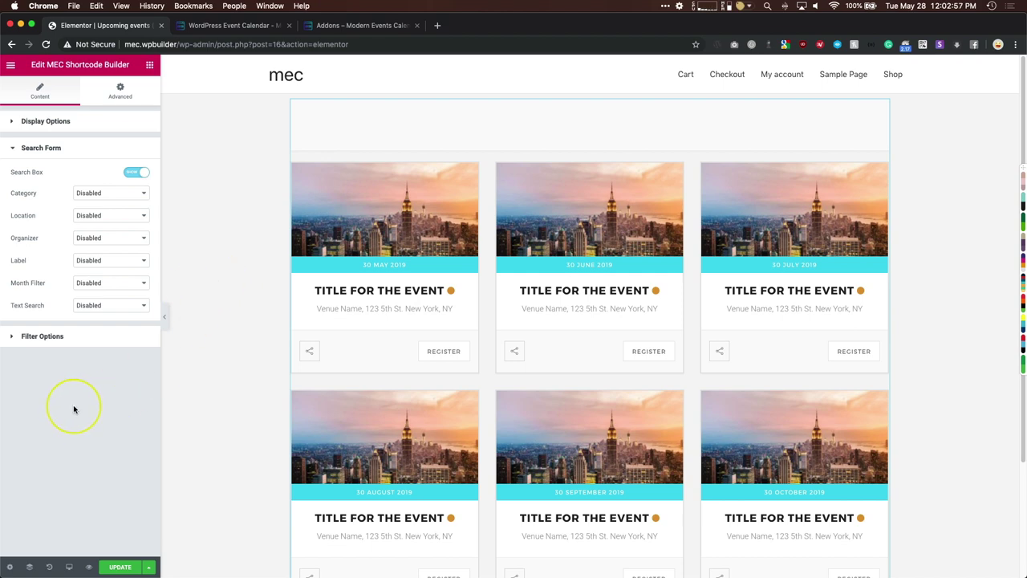
pyautogui.click(48, 121)
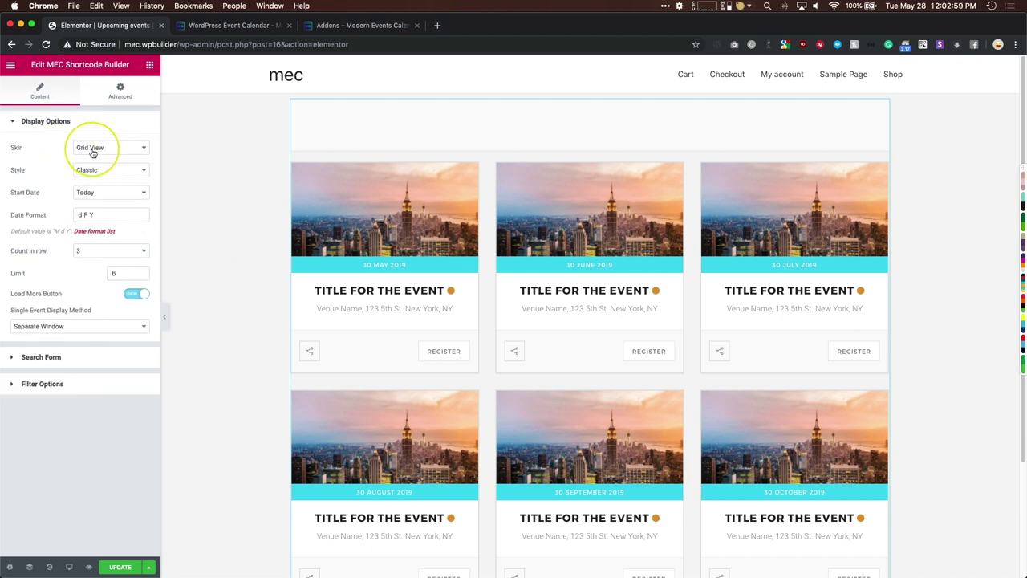
pyautogui.click(94, 150)
pyautogui.click(97, 203)
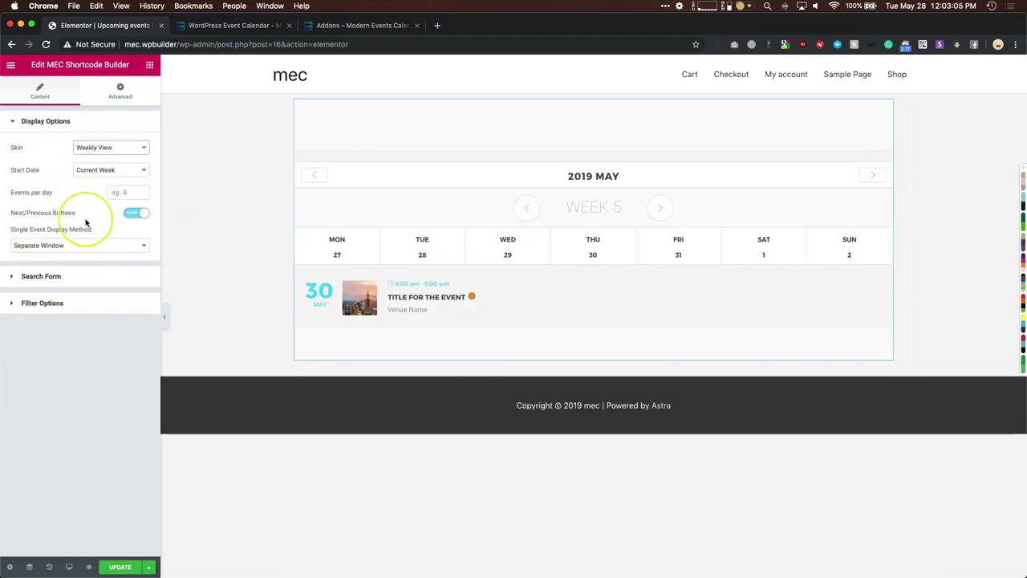
# - Try Next Week and Start of Next Month as the weekly view's start date
pyautogui.click(102, 172)
pyautogui.click(105, 178)
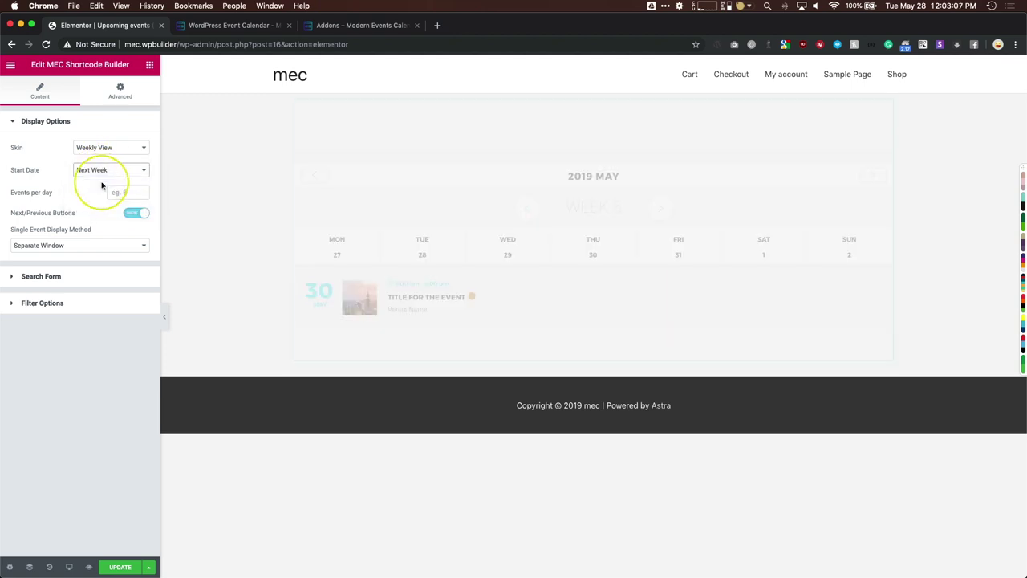
pyautogui.click(115, 170)
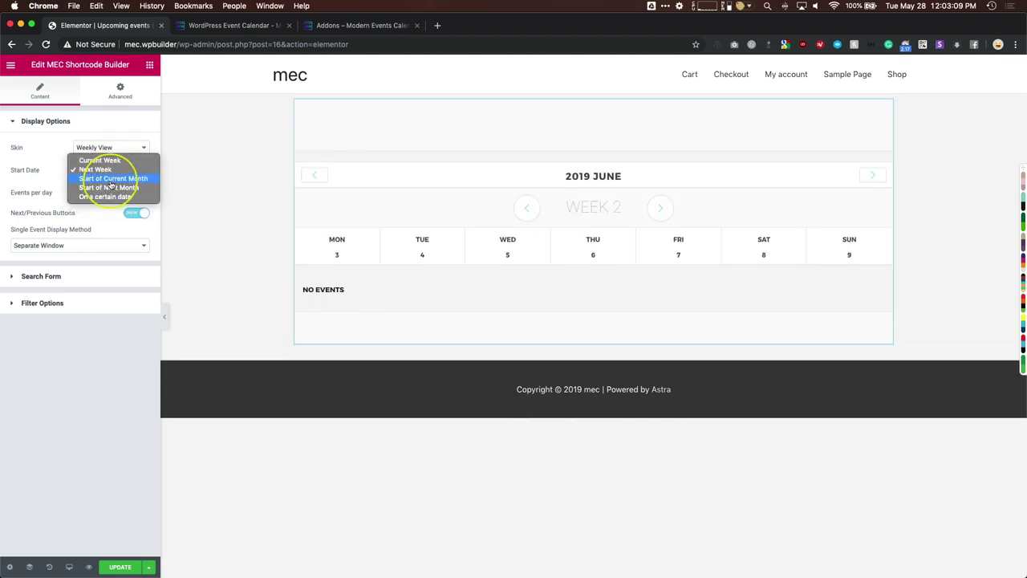
pyautogui.click(113, 187)
# - Set the weekly view's start date to a certain date, June 30, 2019
pyautogui.click(111, 172)
pyautogui.click(109, 183)
pyautogui.click(96, 207)
pyautogui.click(165, 223)
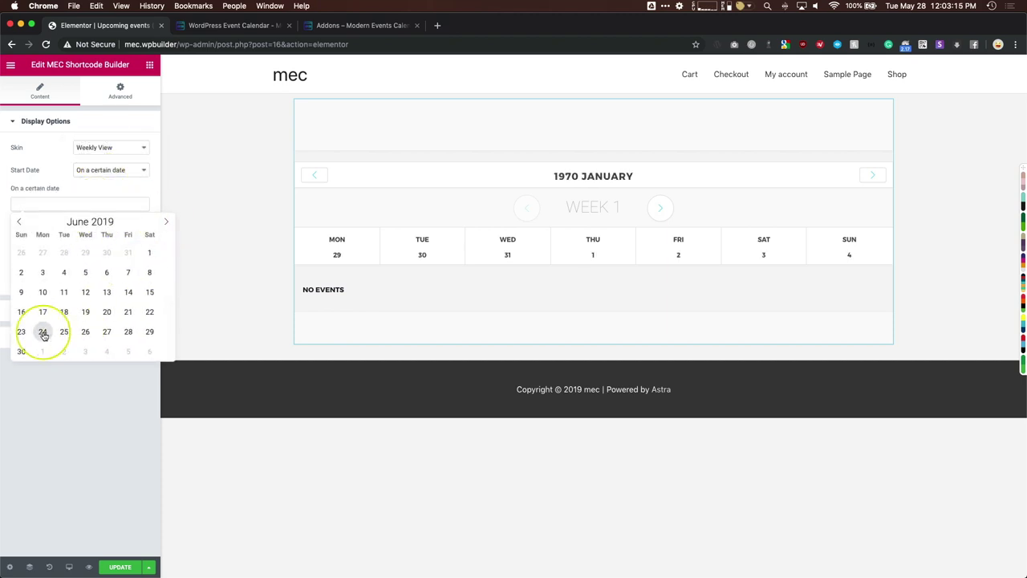
pyautogui.click(21, 351)
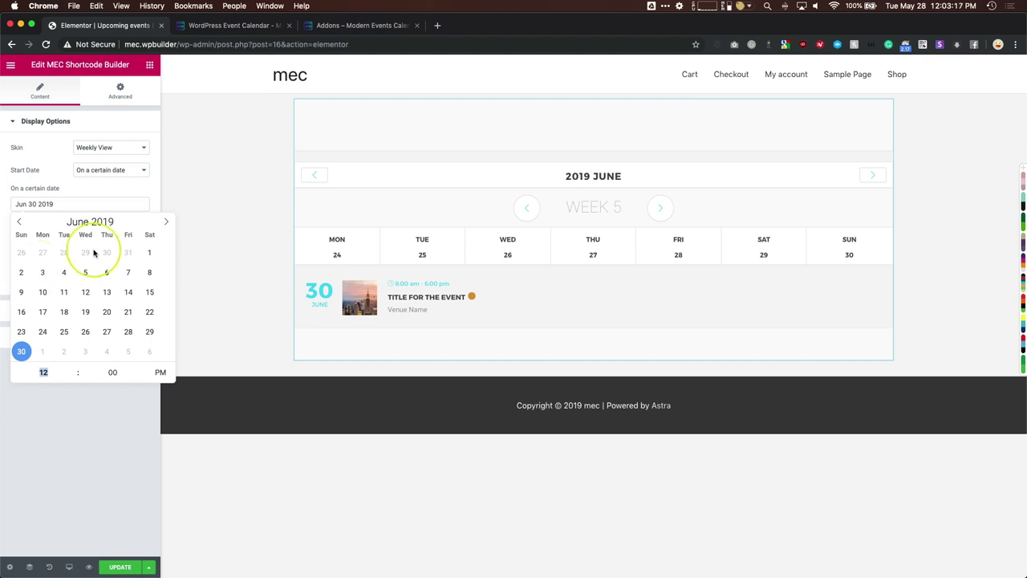
# - Set the weekly view's start date to Current Week, and turn the Next/Previous Buttons off and back on
pyautogui.click(112, 170)
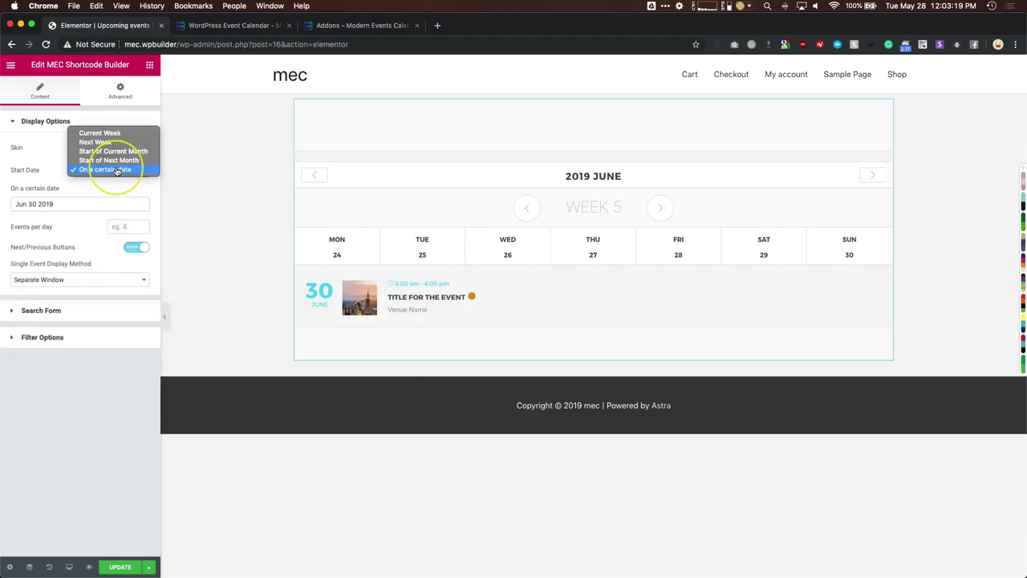
pyautogui.click(104, 132)
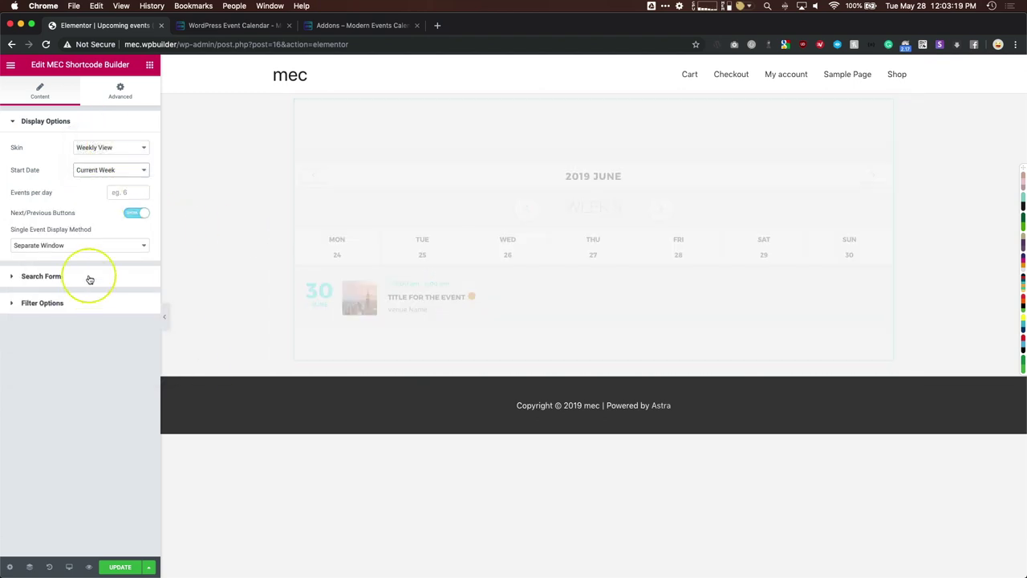
pyautogui.click(131, 214)
pyautogui.click(137, 214)
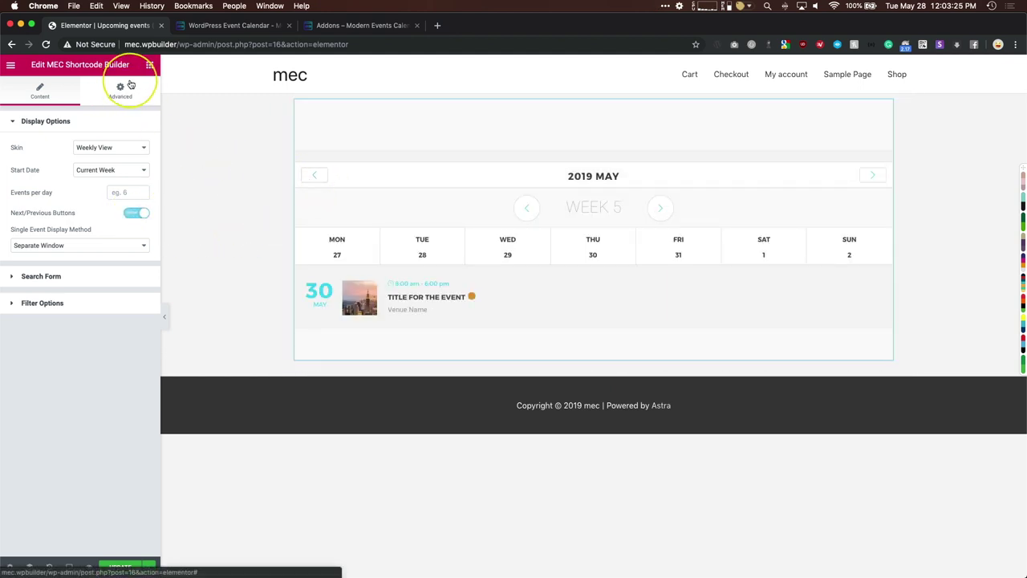
# - Change the display skin to Cover View and try its Classic, Clean and Modern styles, ending on Modern
pyautogui.click(83, 146)
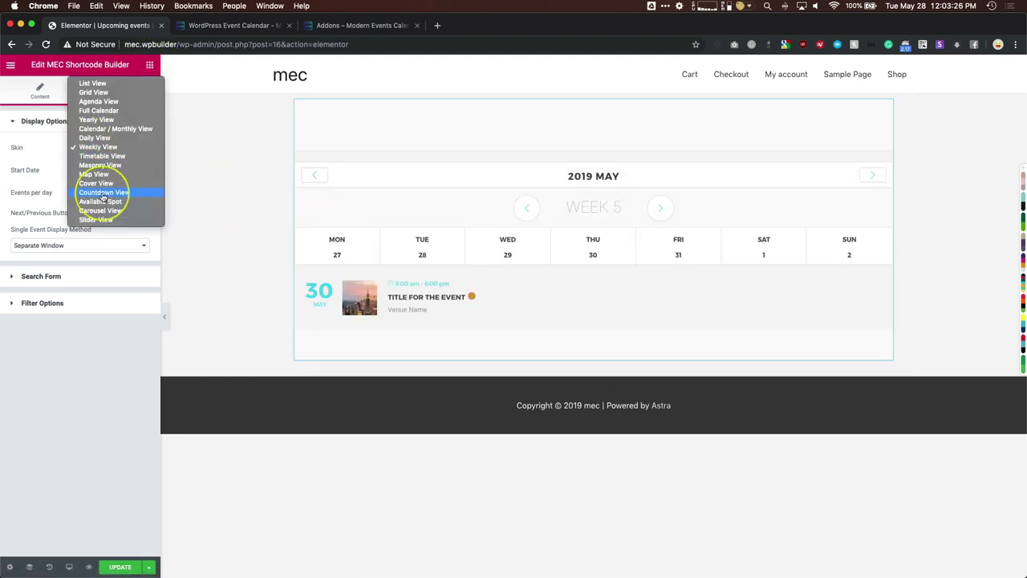
pyautogui.click(96, 183)
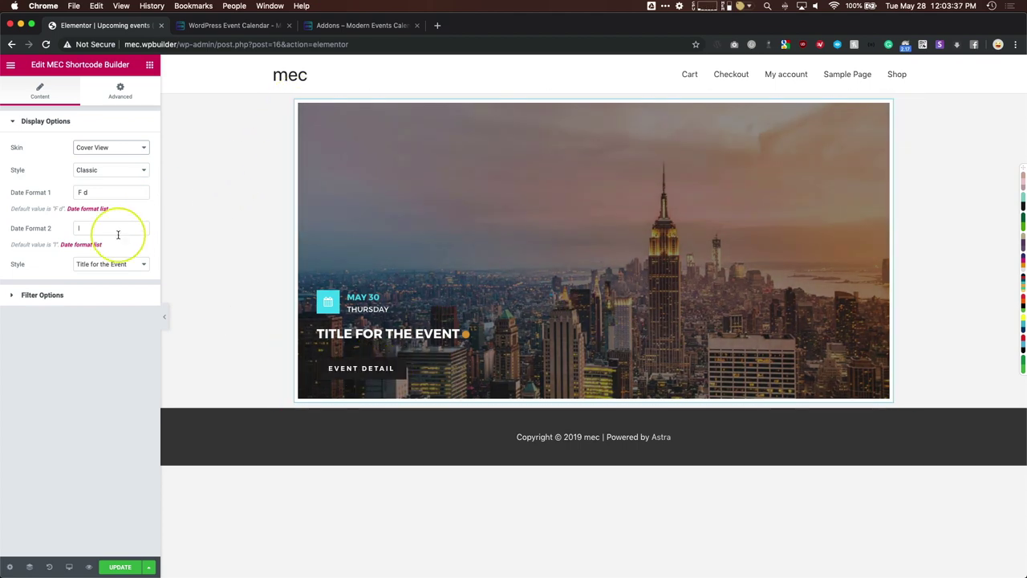
pyautogui.click(103, 175)
pyautogui.click(101, 187)
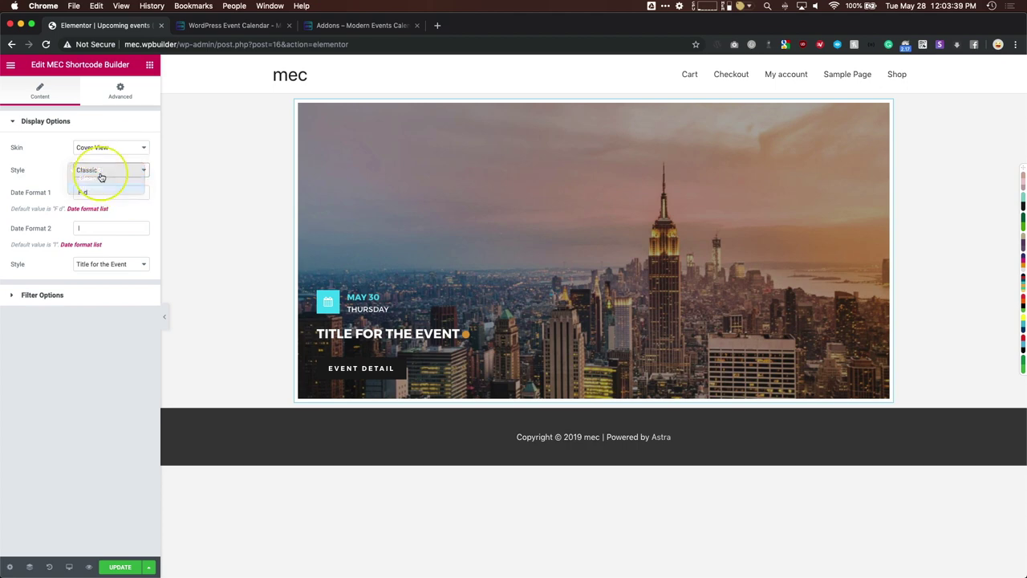
pyautogui.click(102, 174)
pyautogui.click(104, 160)
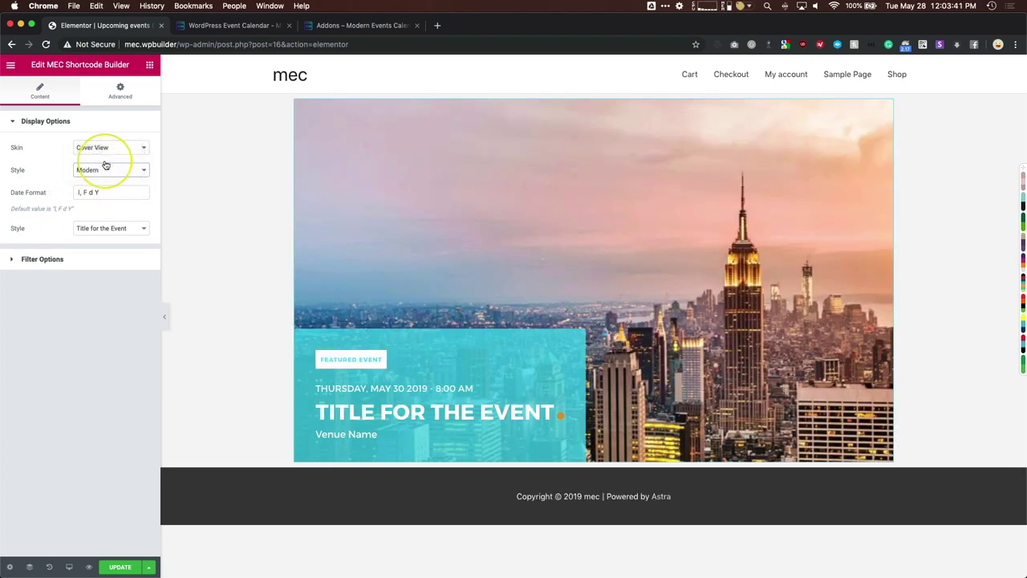
pyautogui.click(103, 171)
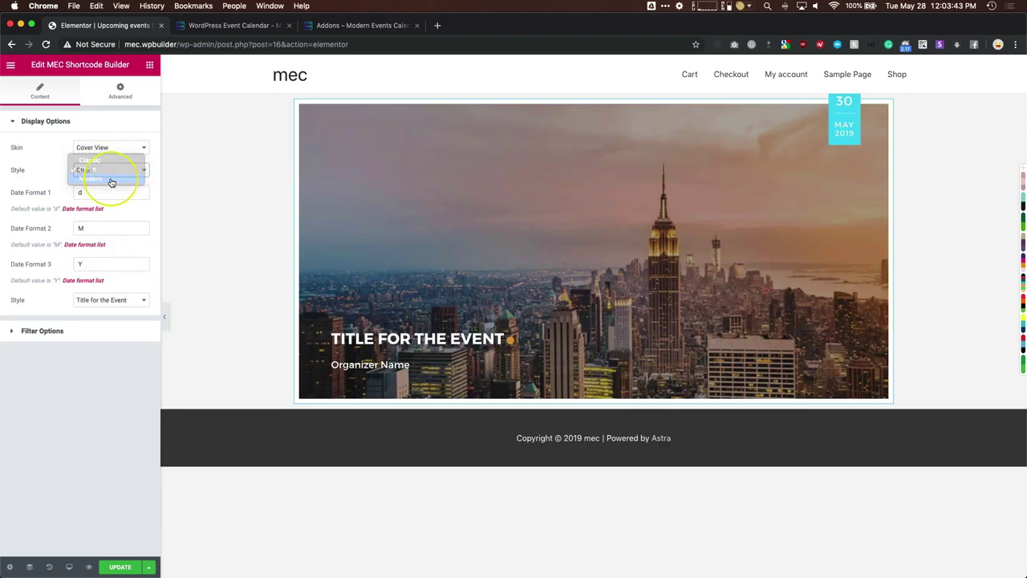
pyautogui.click(115, 179)
# - View the cover's filter options and check the choices for Dates, keeping expired events included
pyautogui.click(74, 262)
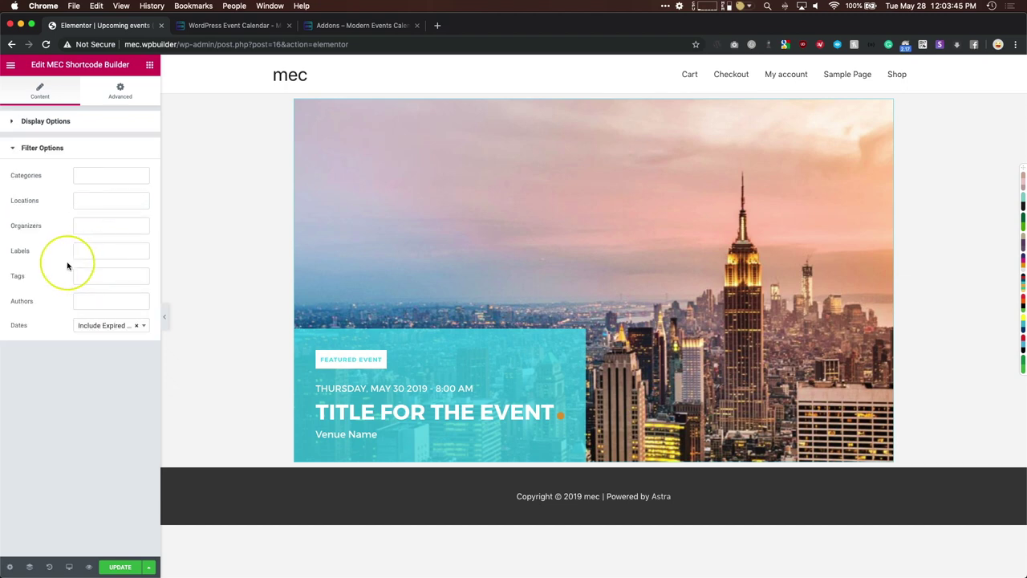
pyautogui.click(97, 328)
pyautogui.click(18, 360)
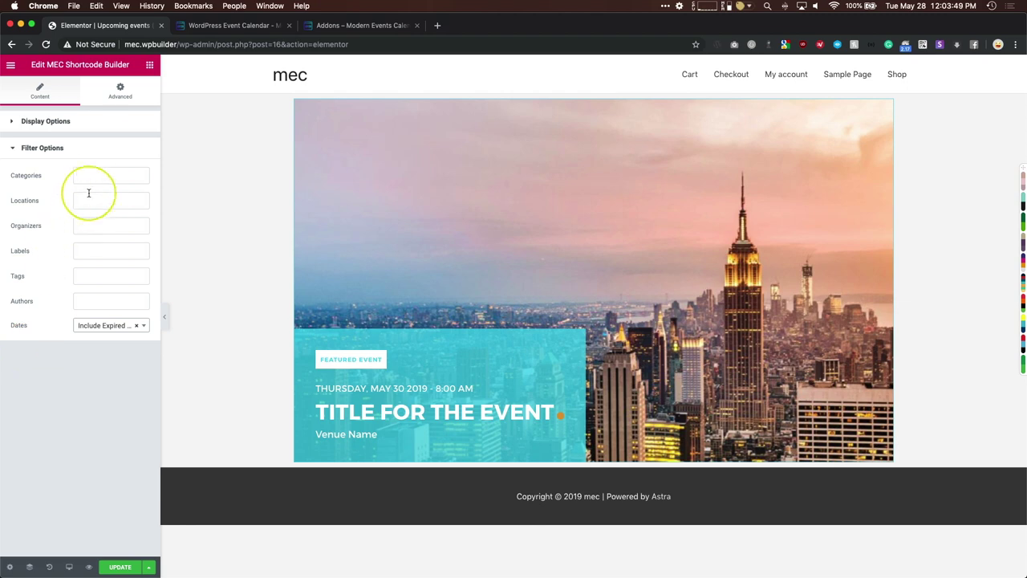
# - Filter the cover's events by the Conference category, the location Venue Name and the organizer Organizer Name
pyautogui.click(91, 175)
pyautogui.click(93, 197)
pyautogui.click(91, 201)
pyautogui.click(87, 215)
pyautogui.click(90, 226)
pyautogui.click(89, 242)
pyautogui.click(87, 254)
pyautogui.click(44, 122)
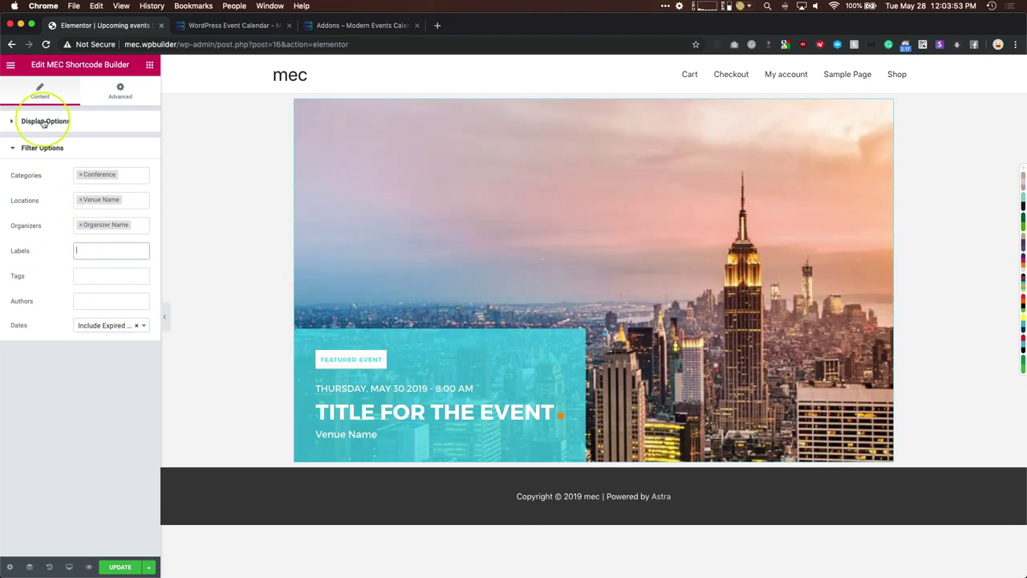
# - Exit Elementor to the dashboard without saving the changes, and add a new shortcode from the shortcodes list
pyautogui.click(11, 66)
pyautogui.click(75, 344)
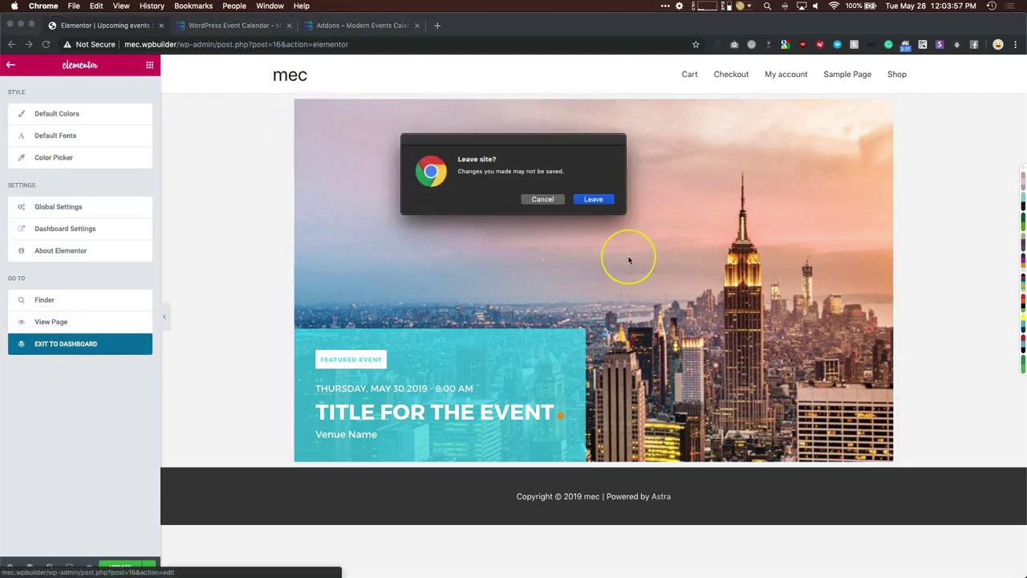
pyautogui.click(593, 200)
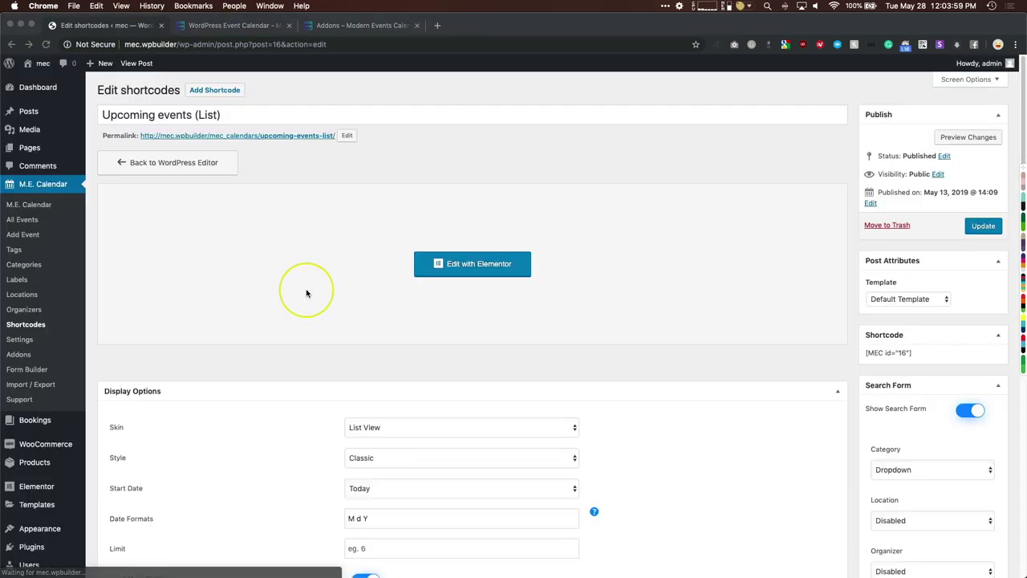
pyautogui.click(24, 324)
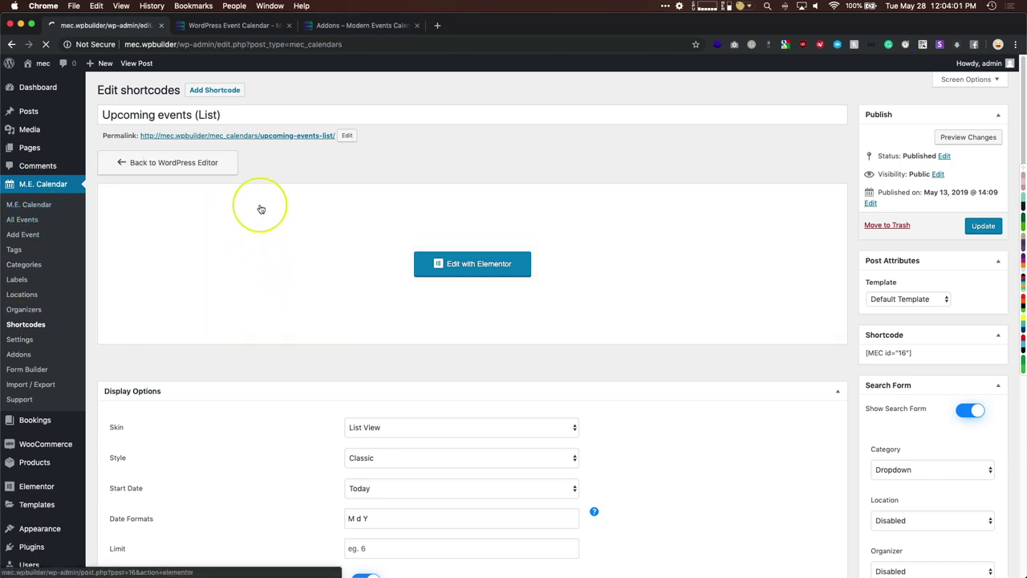
pyautogui.click(196, 91)
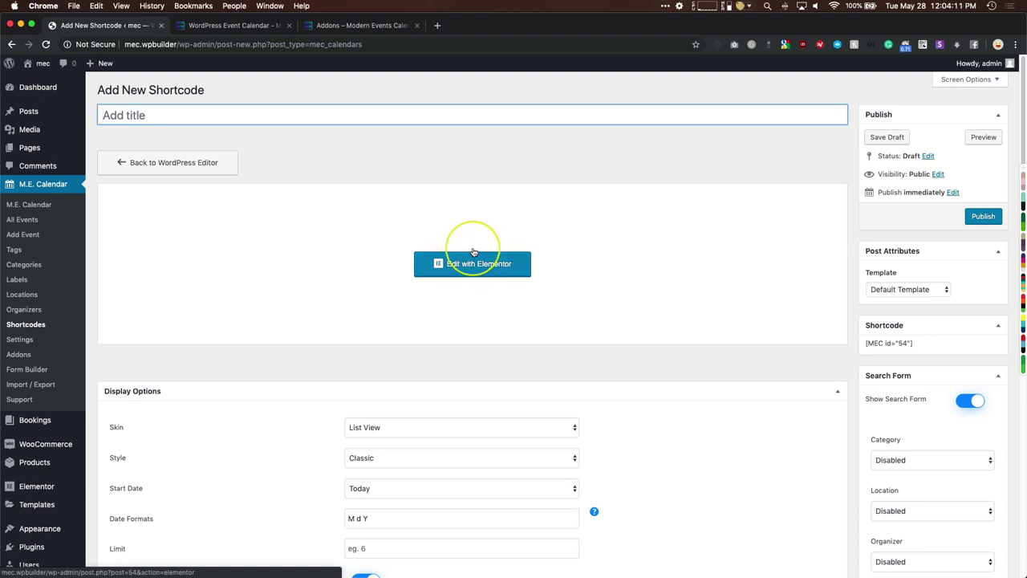
# - Set the new shortcode's skin to Map View with Start of Next Month as start date, and try the Geolocation switch
pyautogui.scroll(-5, 473, 270)
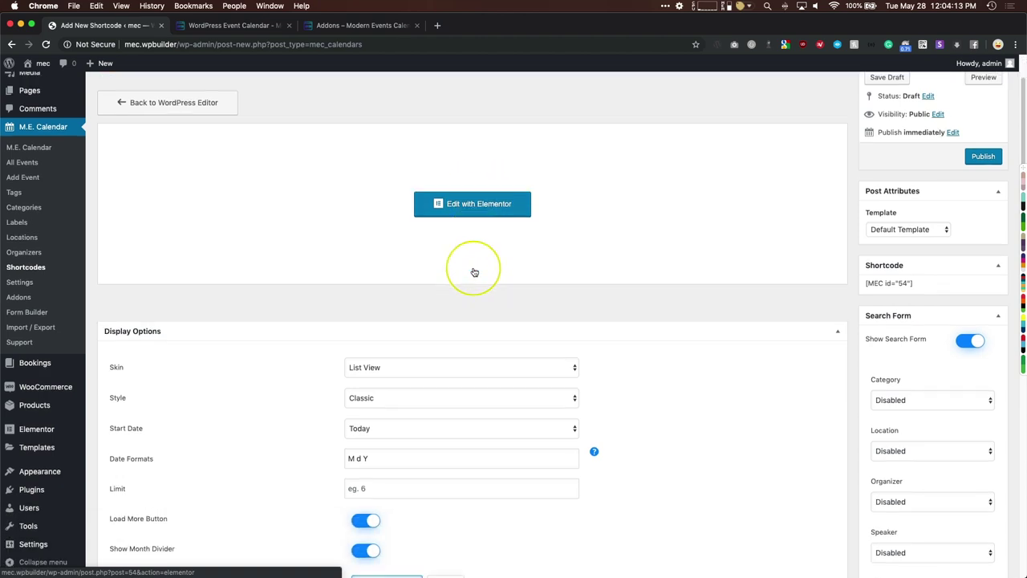
pyautogui.scroll(-1, 474, 270)
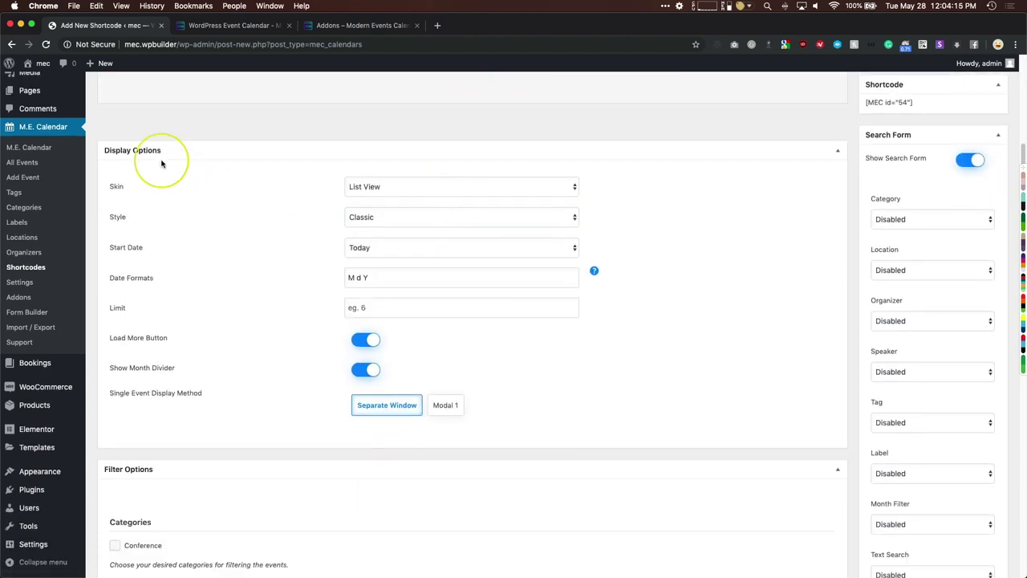
pyautogui.click(360, 187)
pyautogui.click(380, 287)
pyautogui.click(392, 218)
pyautogui.click(392, 248)
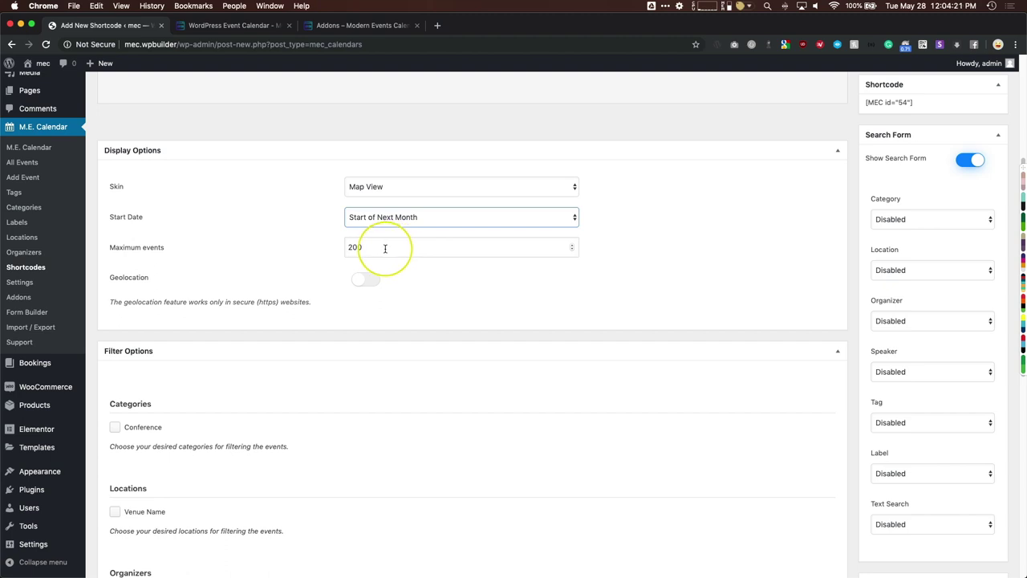
pyautogui.click(365, 279)
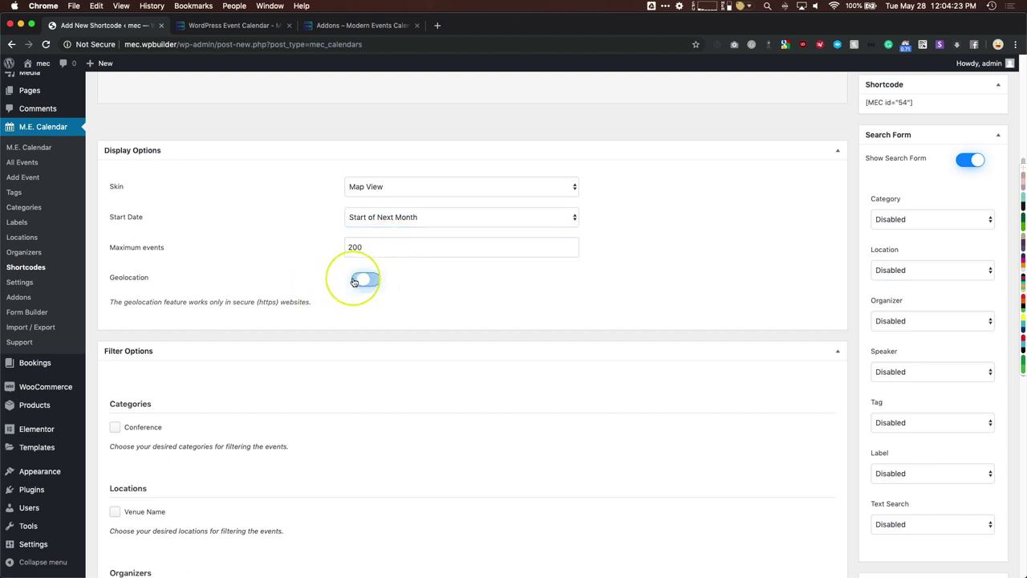
# - Review the new shortcode's search form settings and its category, location and organizer filter options
pyautogui.scroll(1, 788, 294)
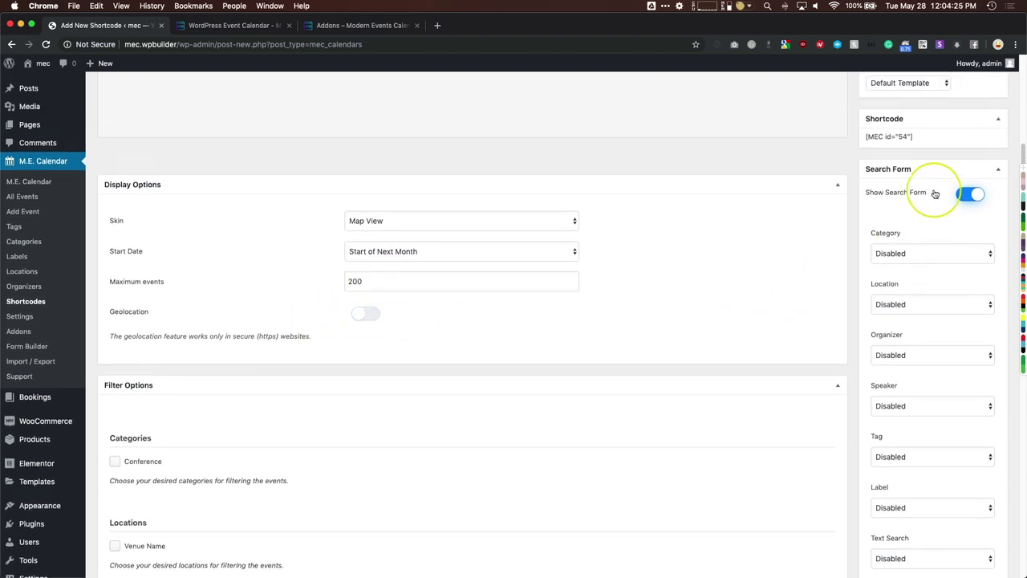
pyautogui.scroll(-2, 926, 196)
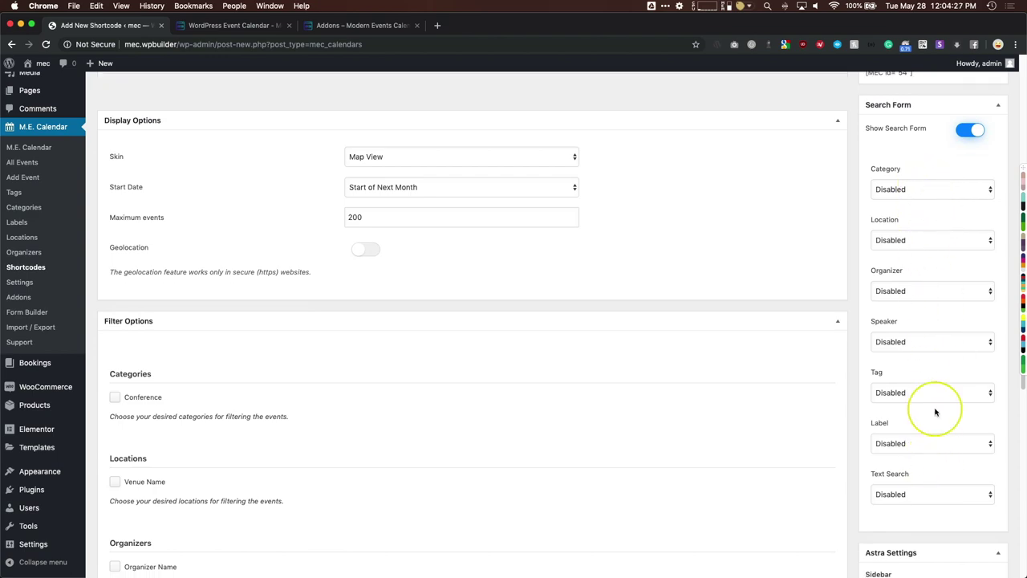
pyautogui.scroll(-6, 294, 311)
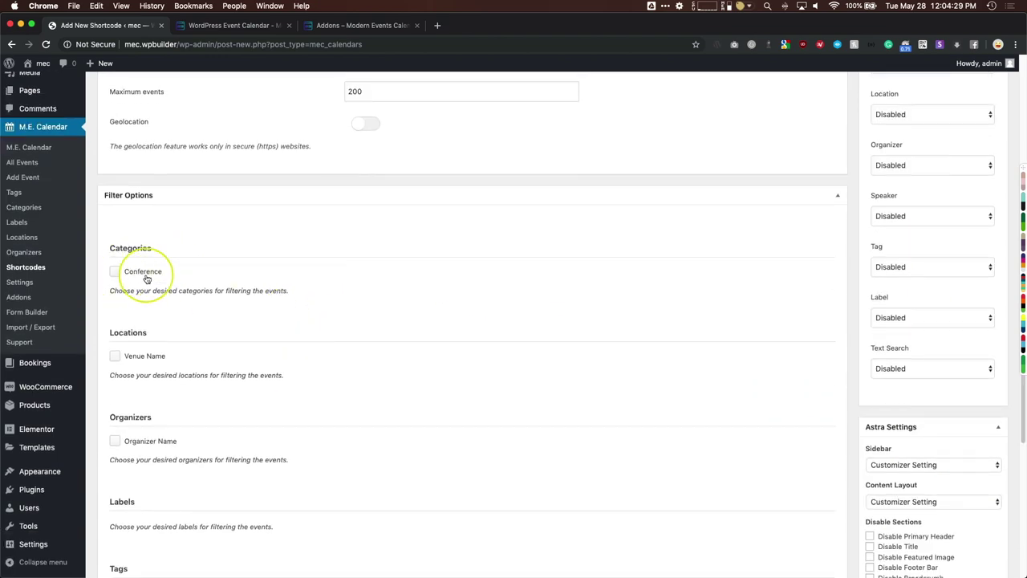
pyautogui.scroll(8, 146, 279)
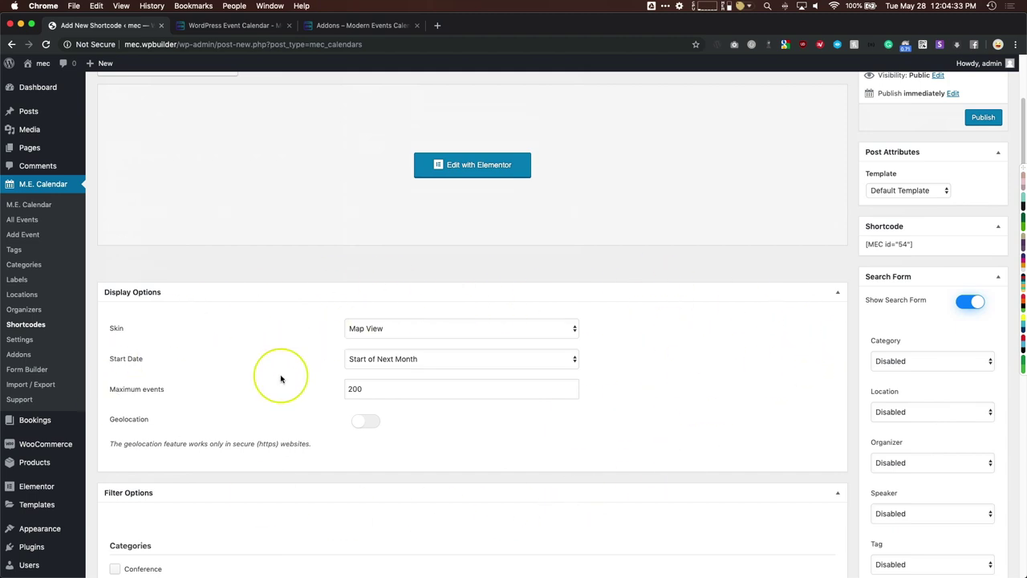
pyautogui.scroll(1, 341, 397)
pyautogui.scroll(2, 341, 397)
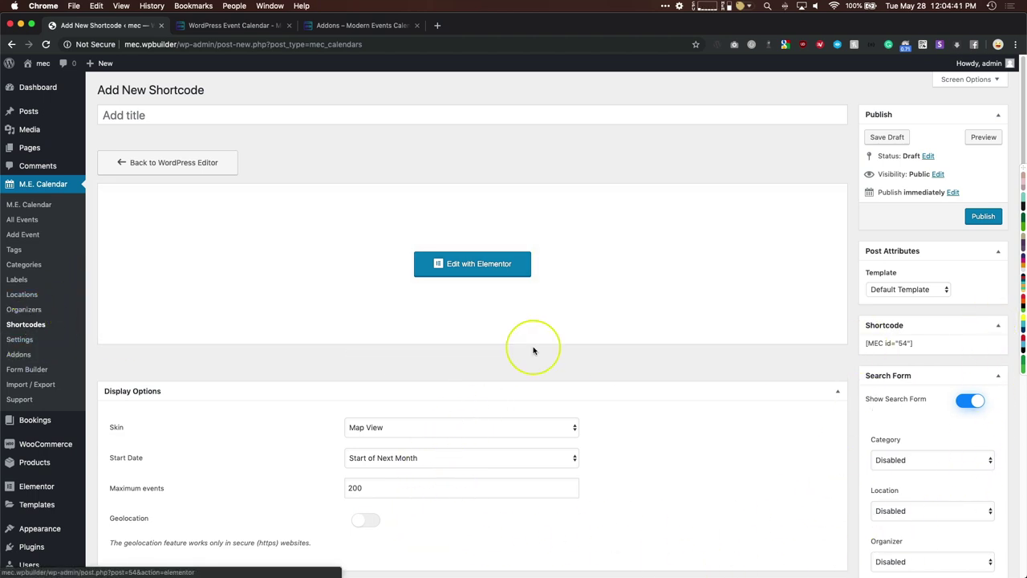
# - Go to the calendar plugin's settings and check the Hide Events choices, keeping On Event Start
pyautogui.click(19, 339)
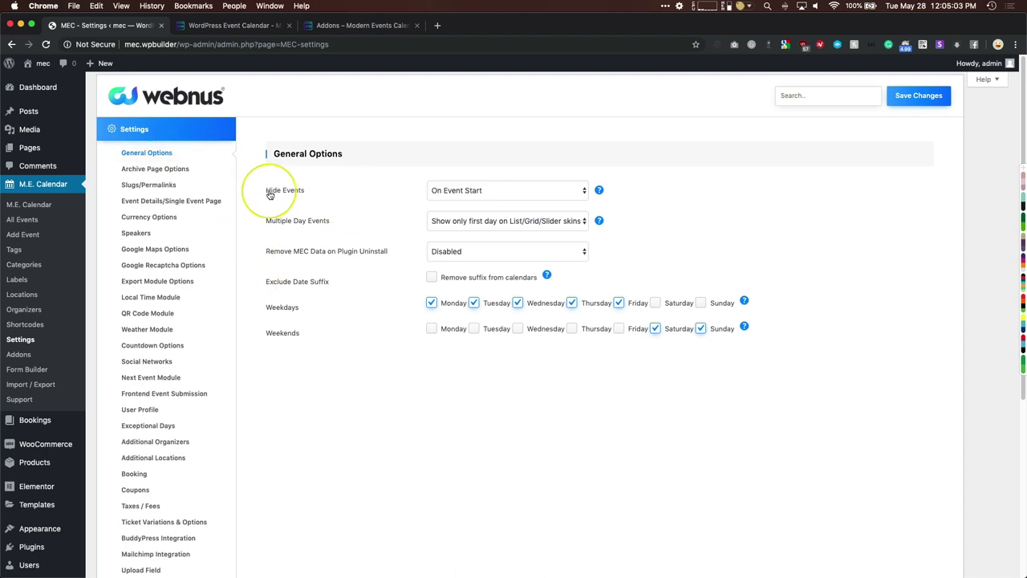
pyautogui.moveTo(270, 194); pyautogui.dragTo(306, 193)
pyautogui.click(390, 197)
pyautogui.moveTo(309, 193); pyautogui.dragTo(267, 193)
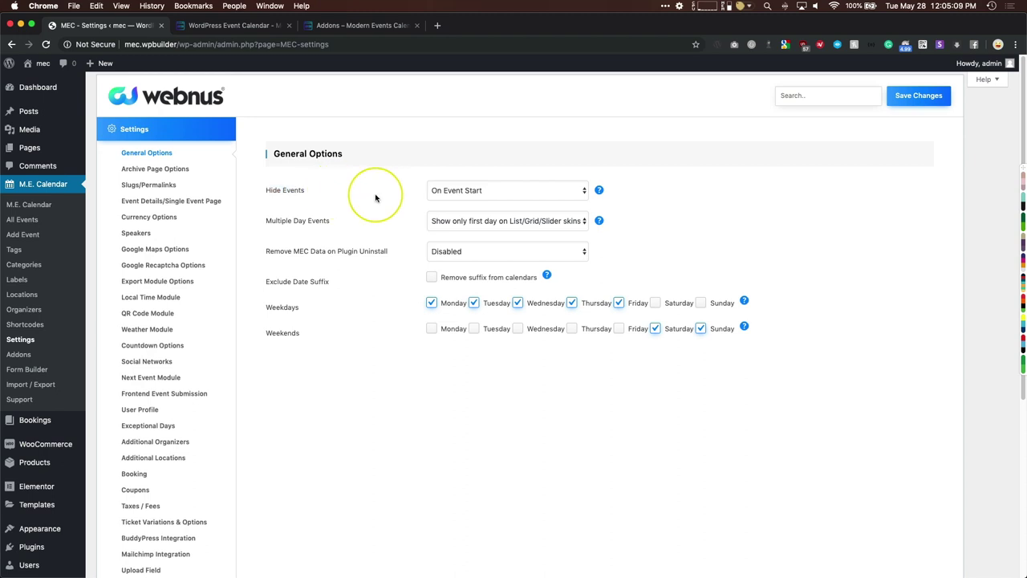
pyautogui.click(487, 191)
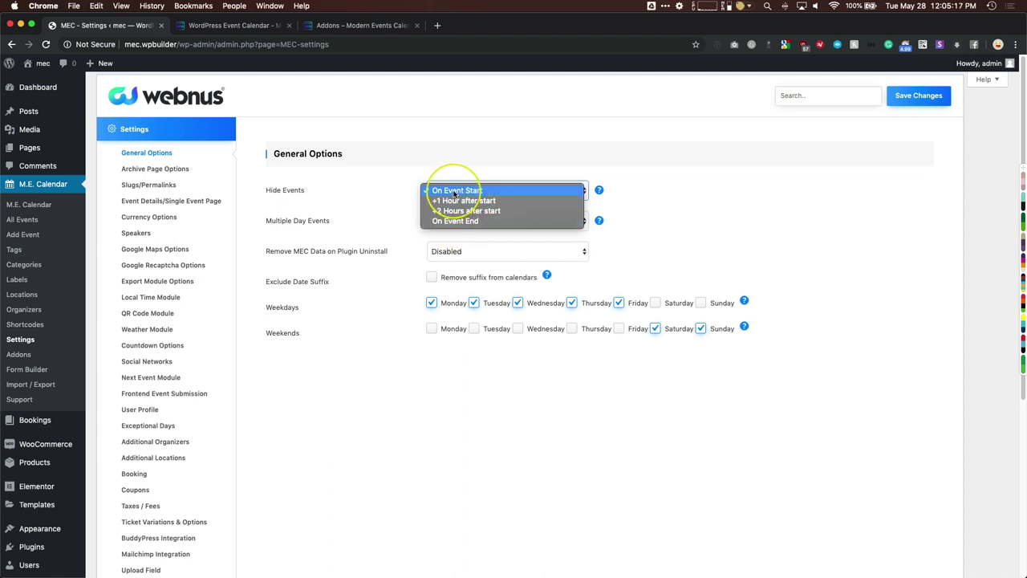
pyautogui.click(454, 192)
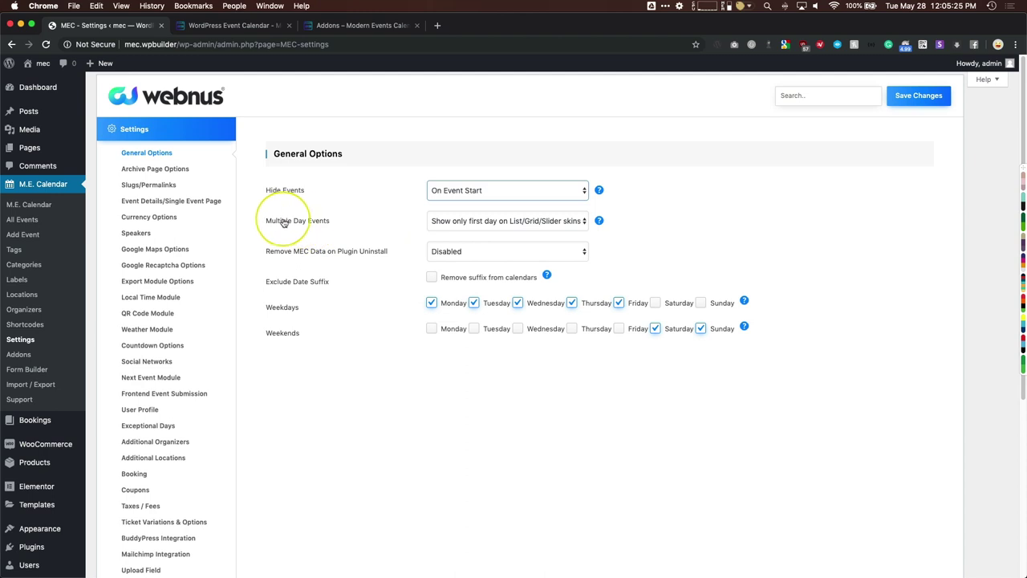
# - Check the choices for Multiple Day Events and data removal on uninstall, and read the date suffix help
pyautogui.click(475, 222)
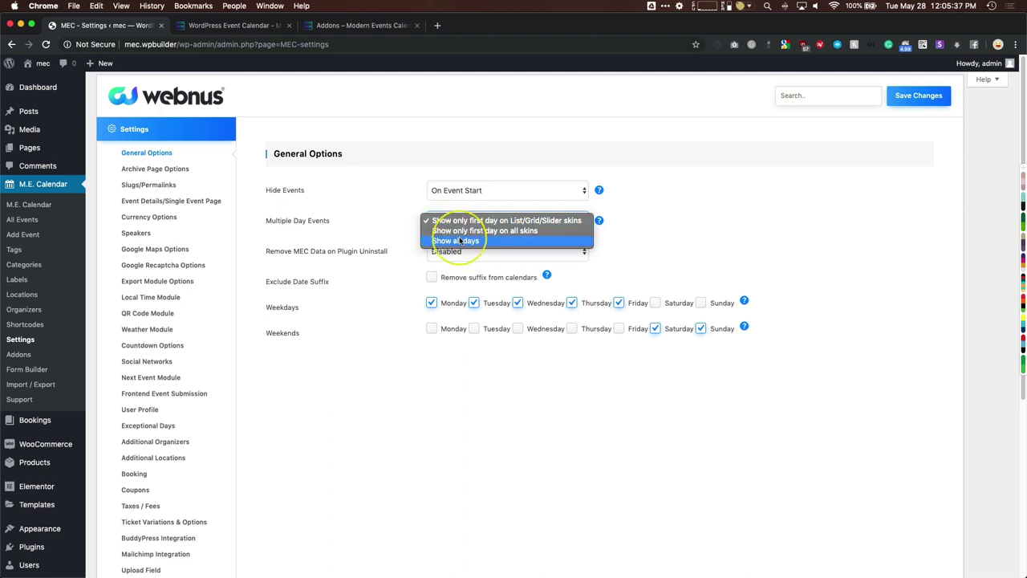
pyautogui.click(399, 251)
pyautogui.moveTo(268, 251); pyautogui.dragTo(385, 252)
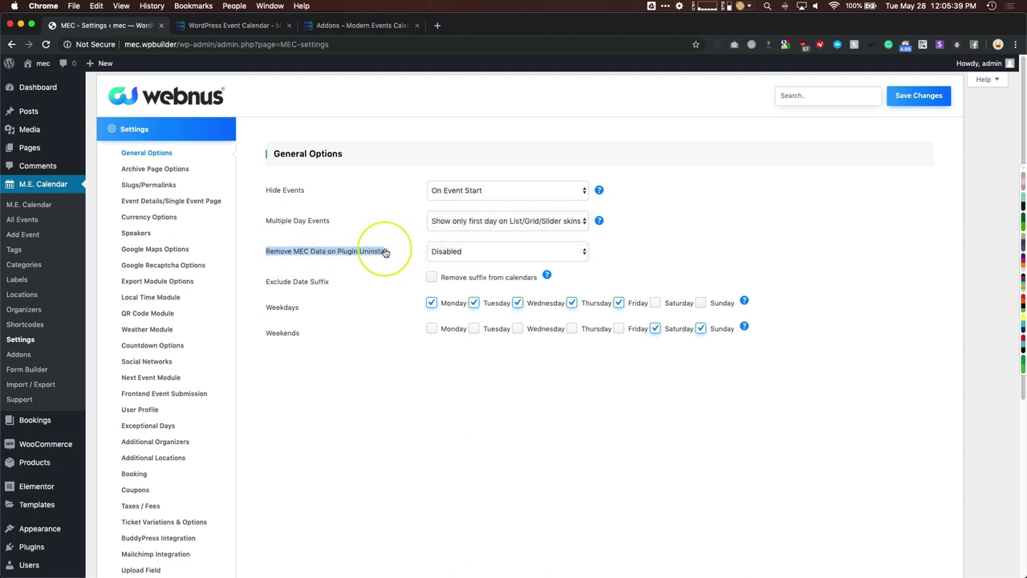
pyautogui.click(438, 251)
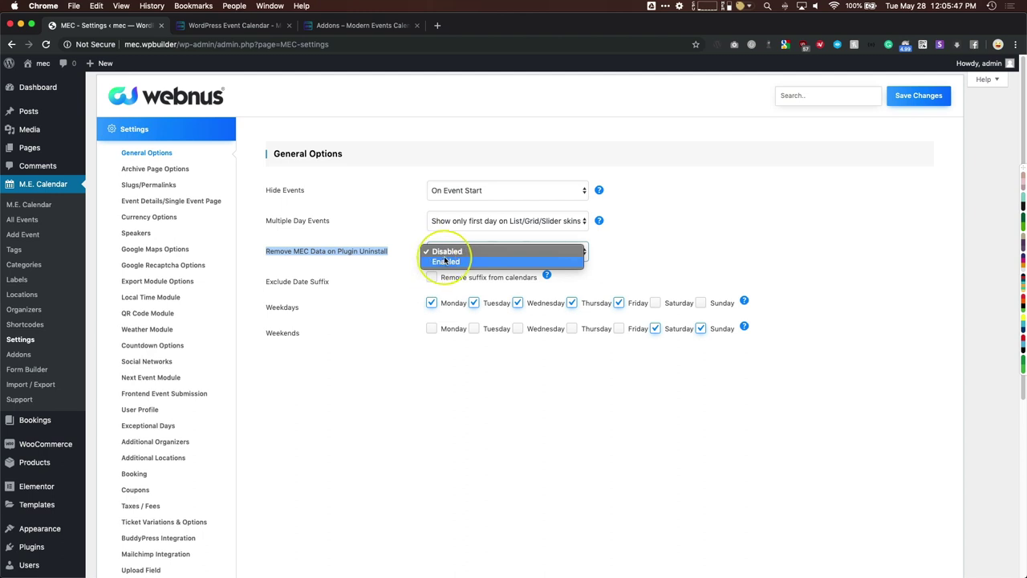
pyautogui.click(442, 252)
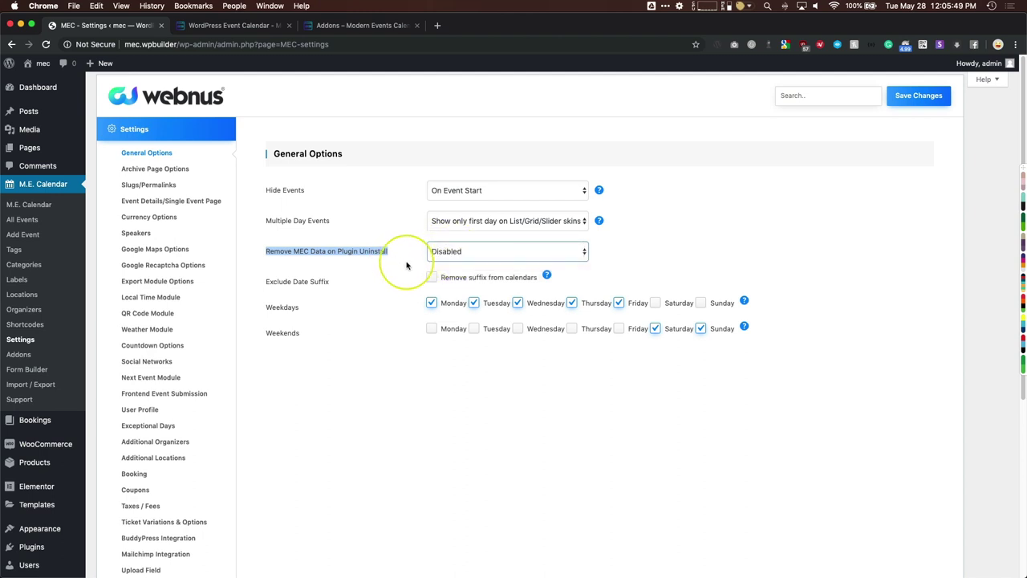
pyautogui.moveTo(546, 274)
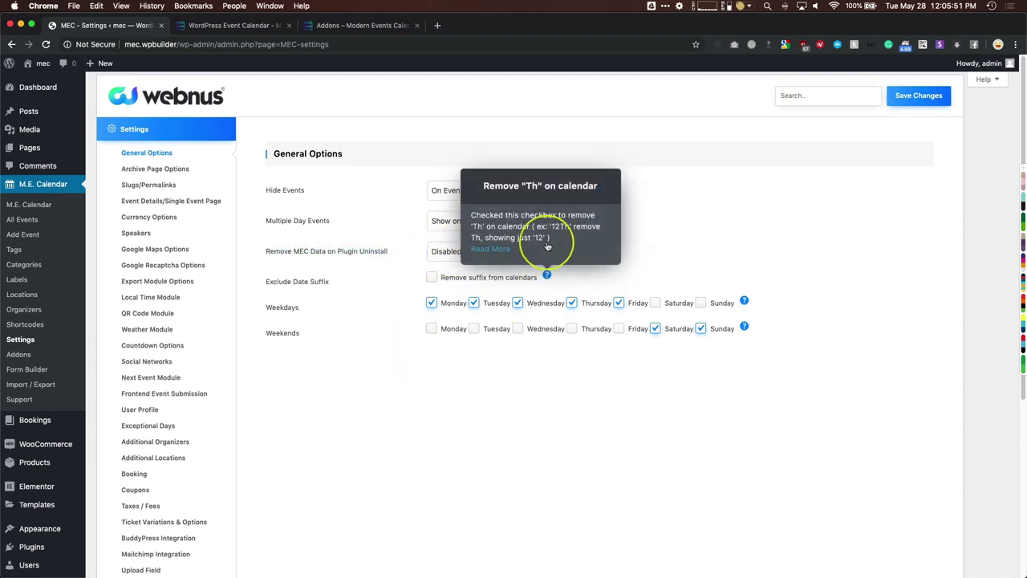
# - Finish reading the date suffix explanation and look through the remaining settings categories
pyautogui.moveTo(474, 227); pyautogui.dragTo(549, 237)
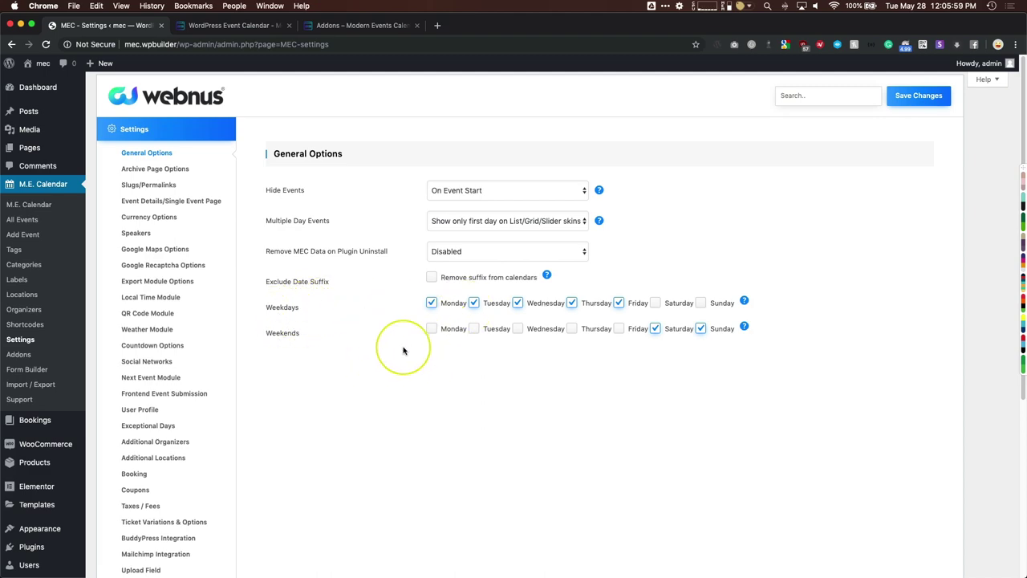
pyautogui.scroll(-5, 374, 270)
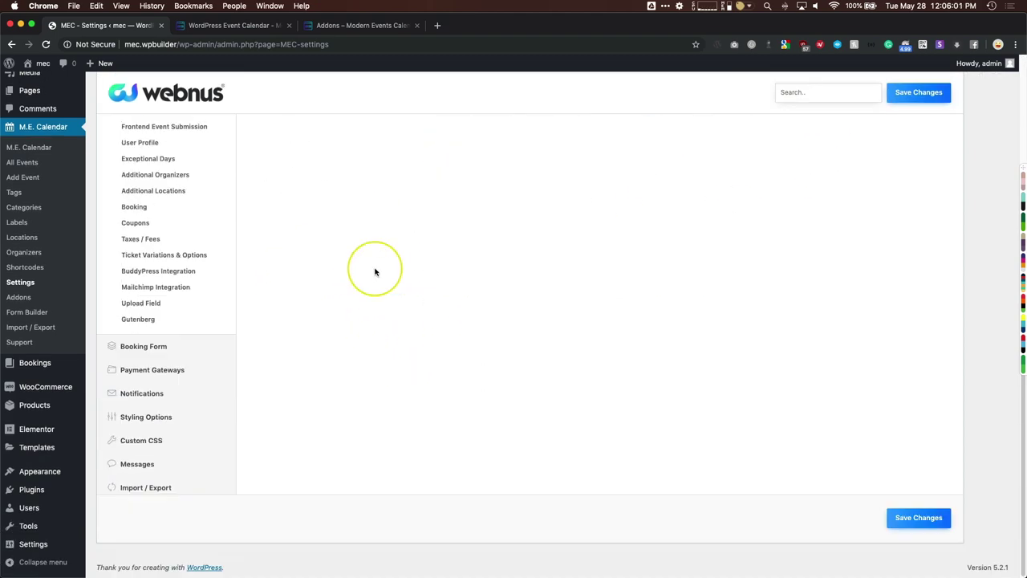
pyautogui.scroll(5, 374, 270)
# - Go to the archive page options and try Custom Shortcode as the archive page skin, returning it to Full Calendar
pyautogui.click(156, 169)
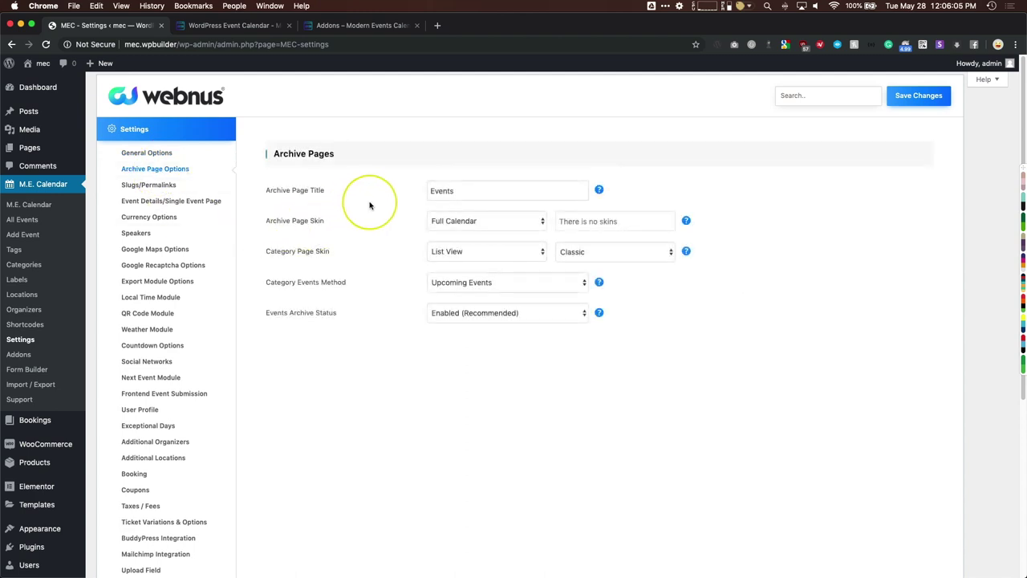
pyautogui.doubleClick(469, 190)
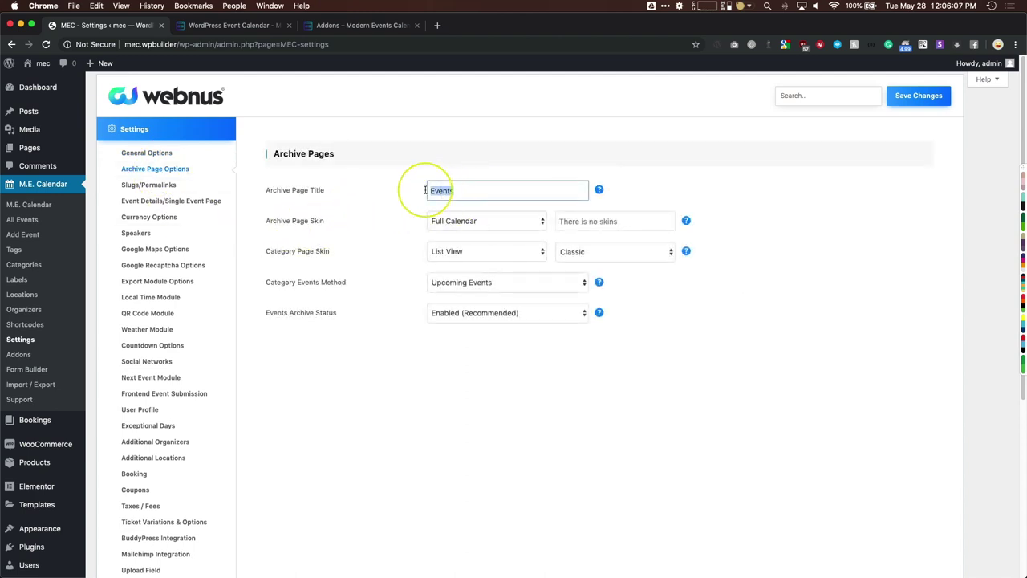
pyautogui.click(475, 225)
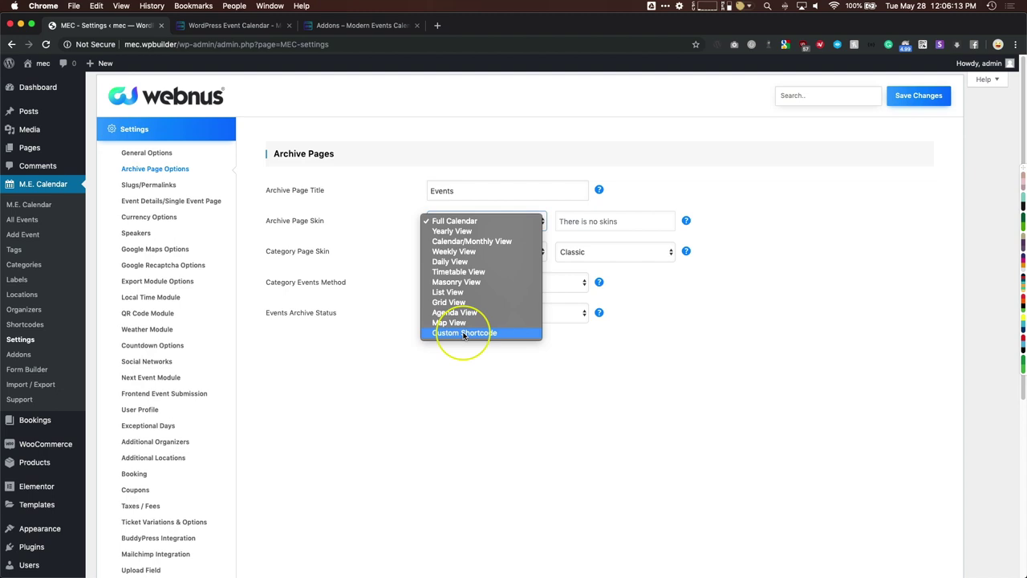
pyautogui.click(464, 332)
pyautogui.click(487, 221)
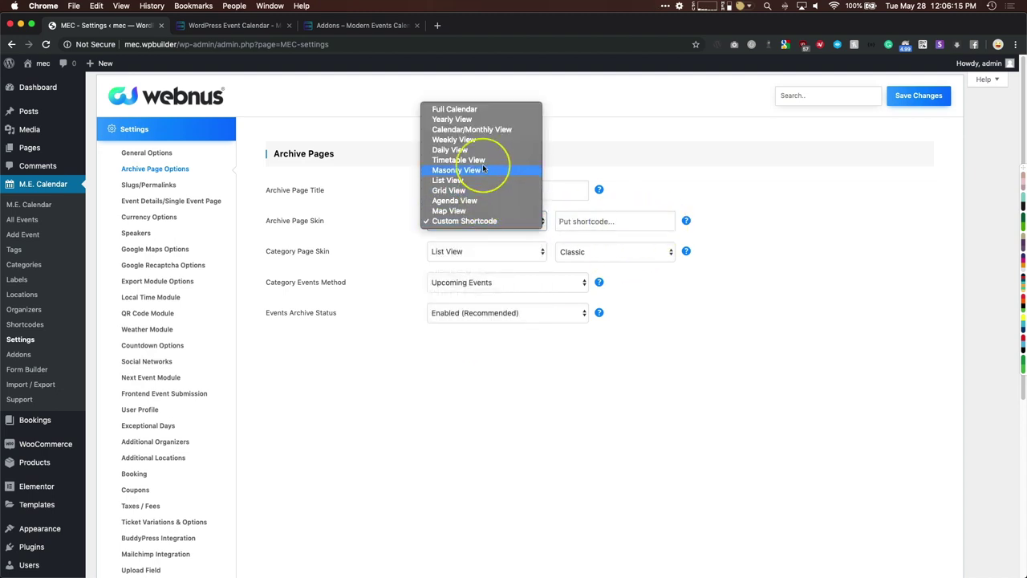
pyautogui.click(472, 113)
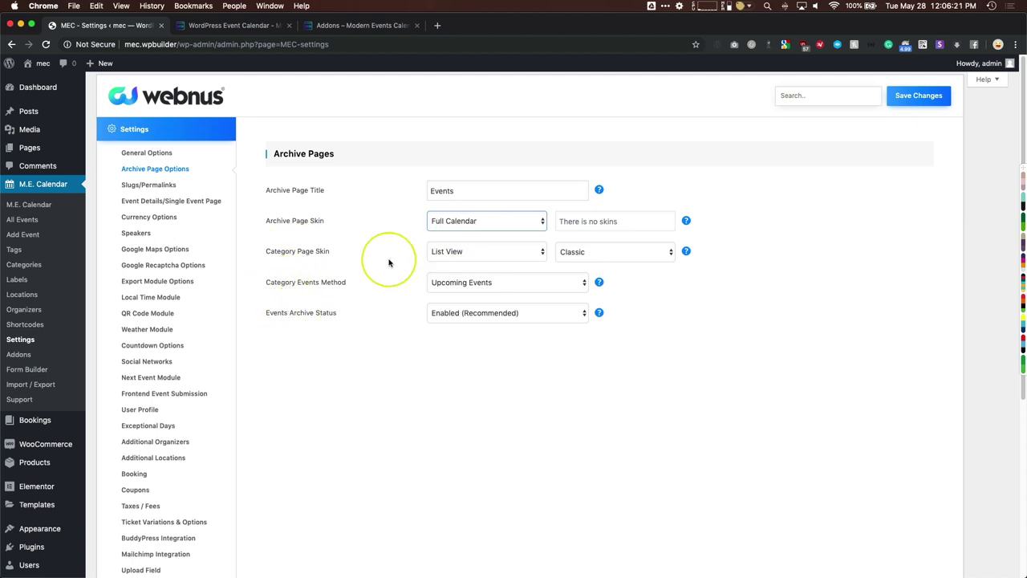
# - Check the available Category Page Skin views, and the help and choices for Category Events Method
pyautogui.click(480, 253)
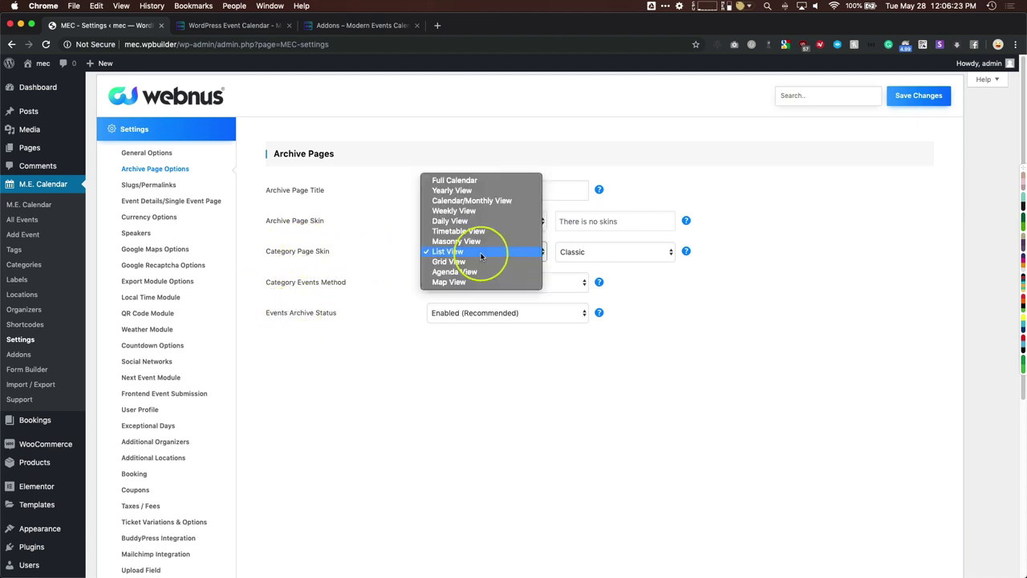
pyautogui.click(374, 227)
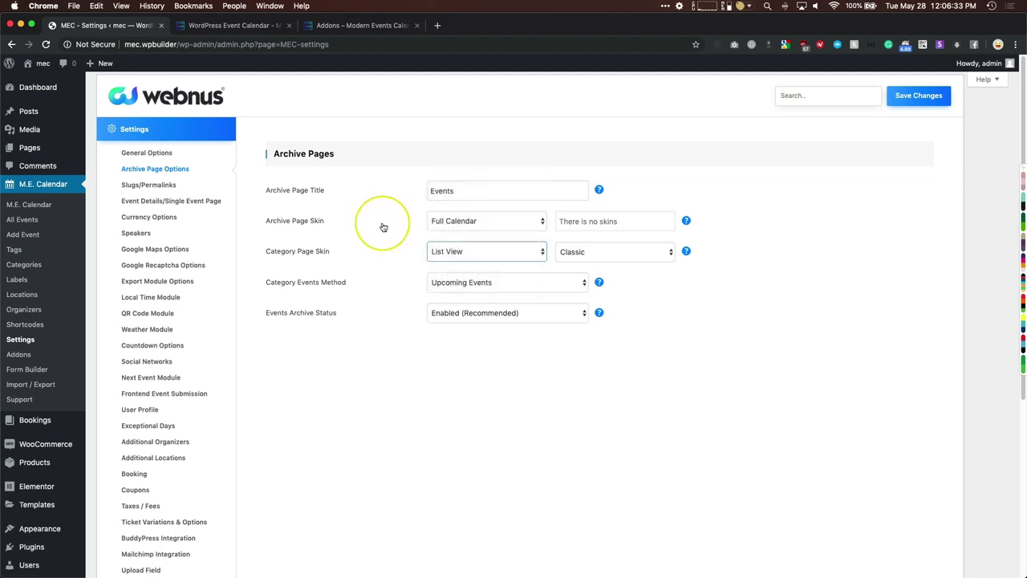
pyautogui.click(443, 252)
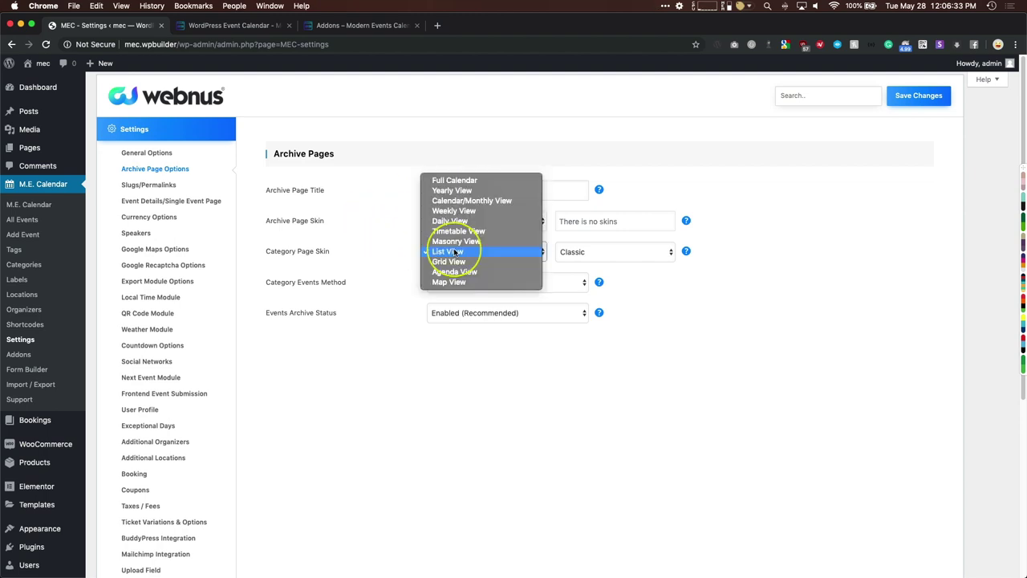
pyautogui.click(385, 277)
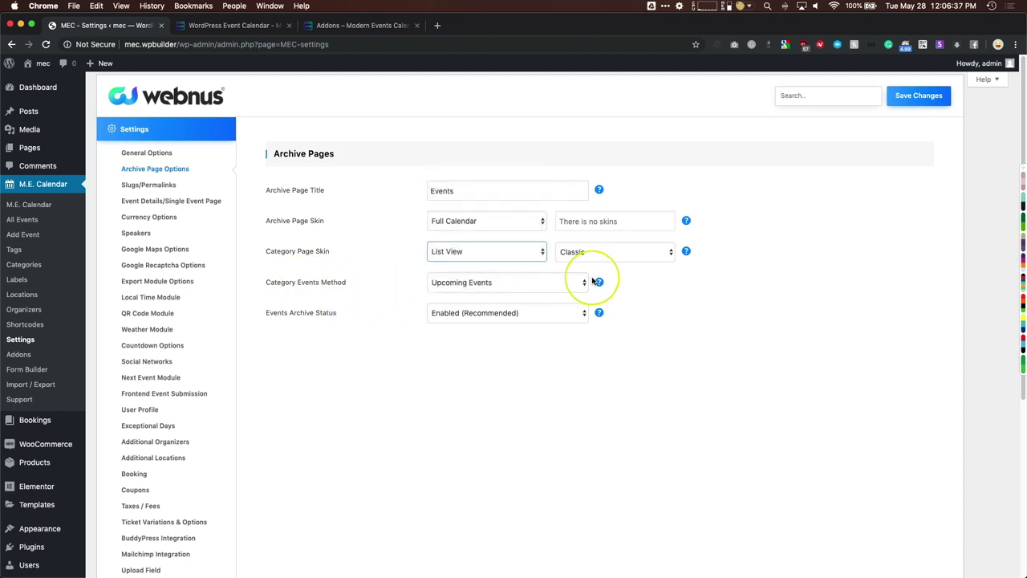
pyautogui.moveTo(598, 282)
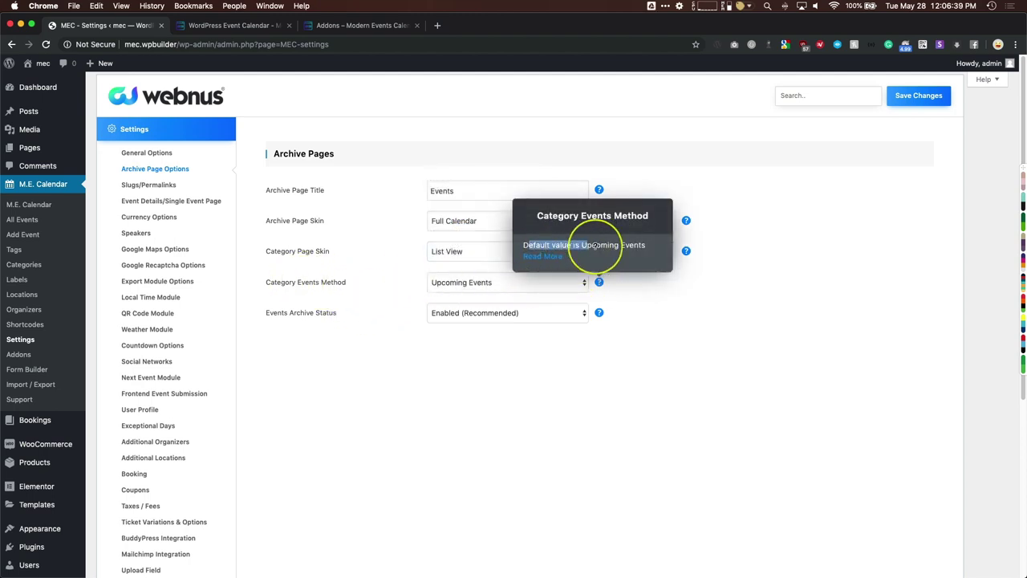
pyautogui.click(440, 284)
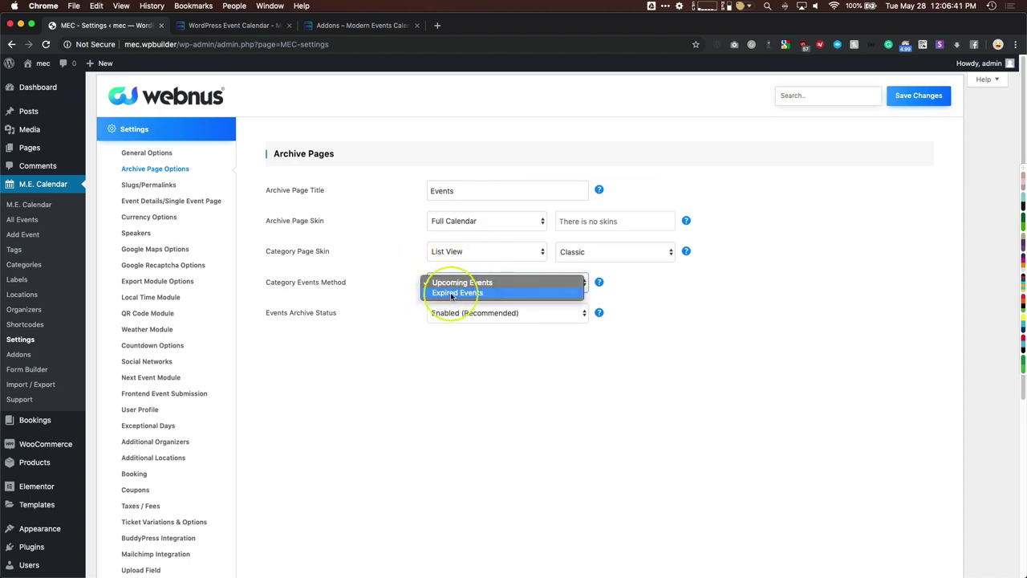
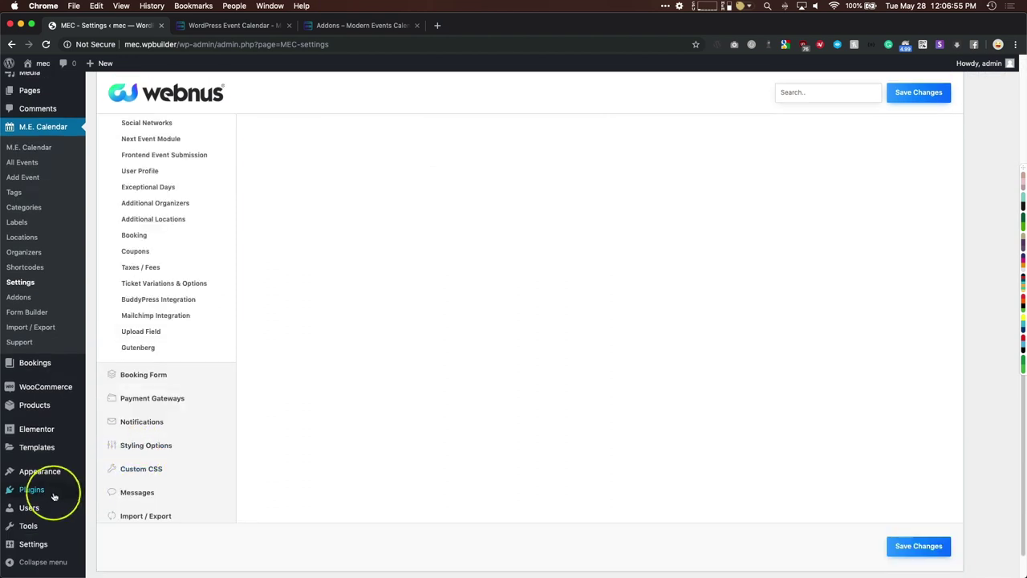
# - Locate the WordPress permalink settings entry and examine the category slug in the calendar's Slugs/Permalinks options
pyautogui.moveTo(28, 544)
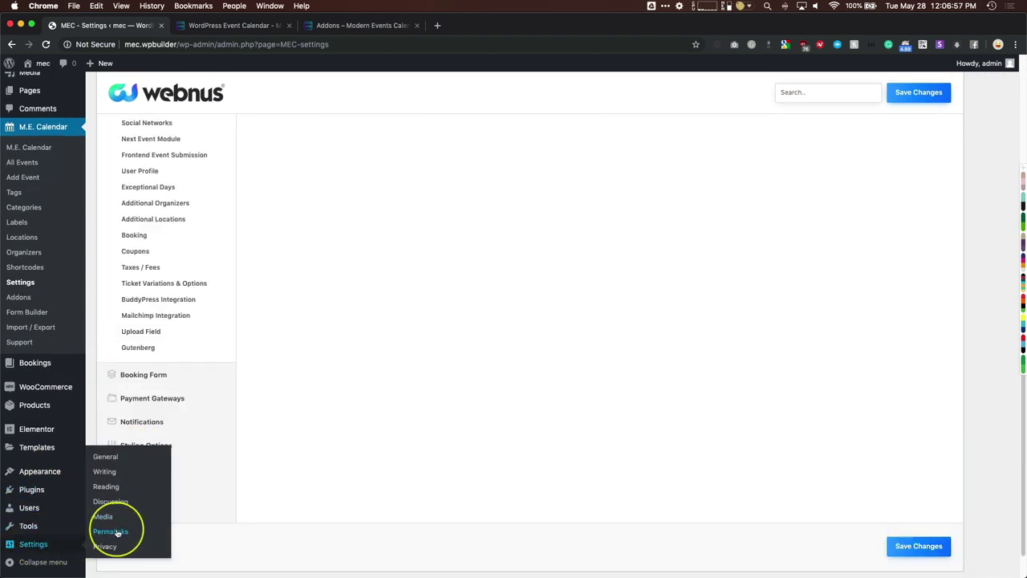
pyautogui.scroll(5, 281, 308)
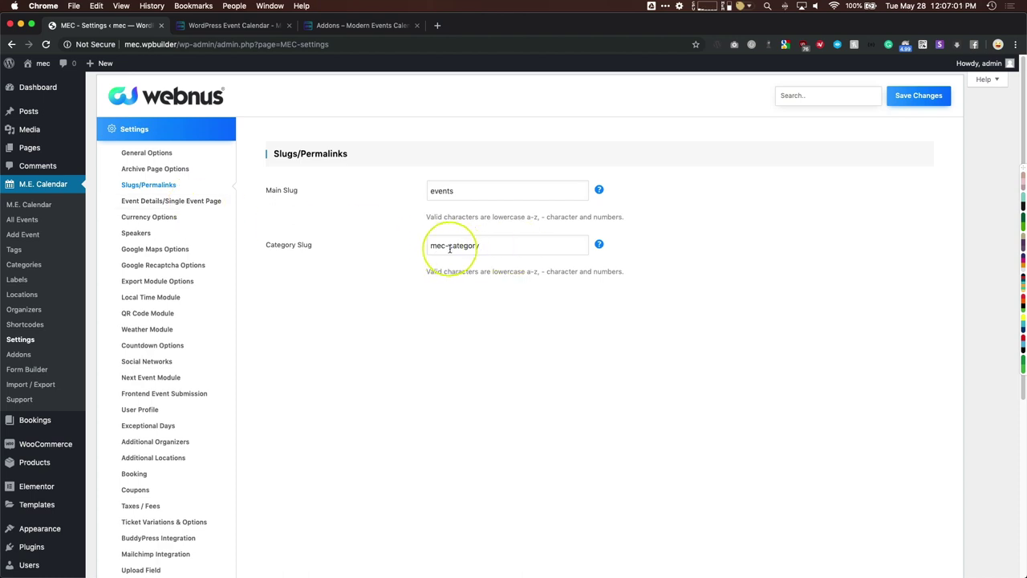
pyautogui.moveTo(450, 249); pyautogui.dragTo(328, 256)
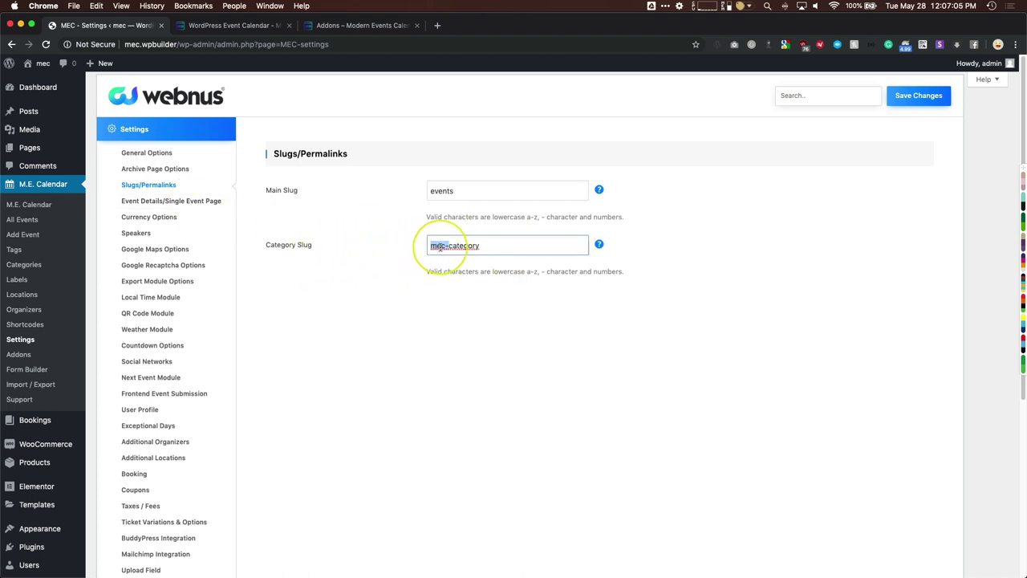
# - Go to the single event page settings and review the date format plus the Date Method choices and help
pyautogui.click(188, 201)
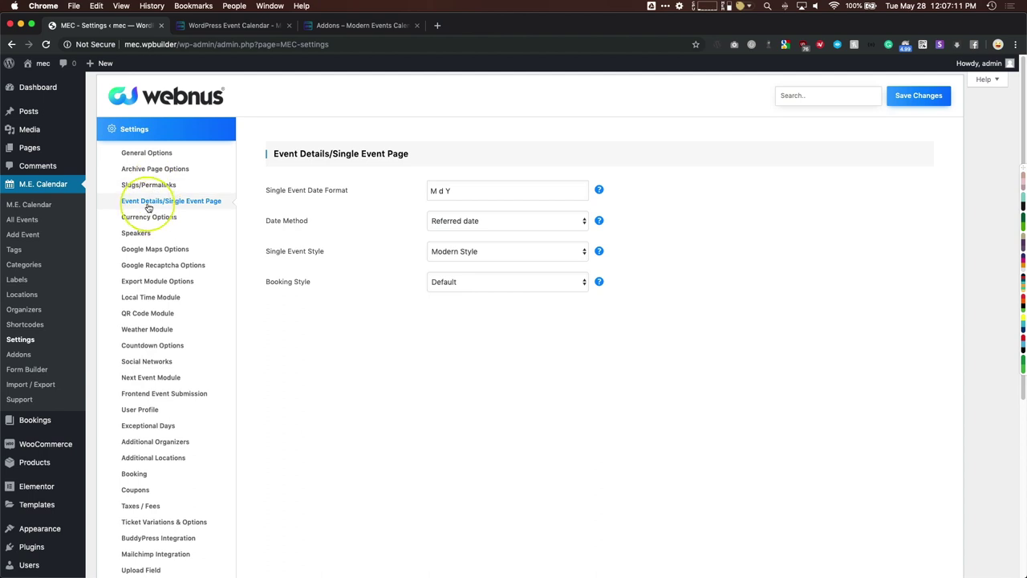
pyautogui.moveTo(470, 192); pyautogui.dragTo(430, 192)
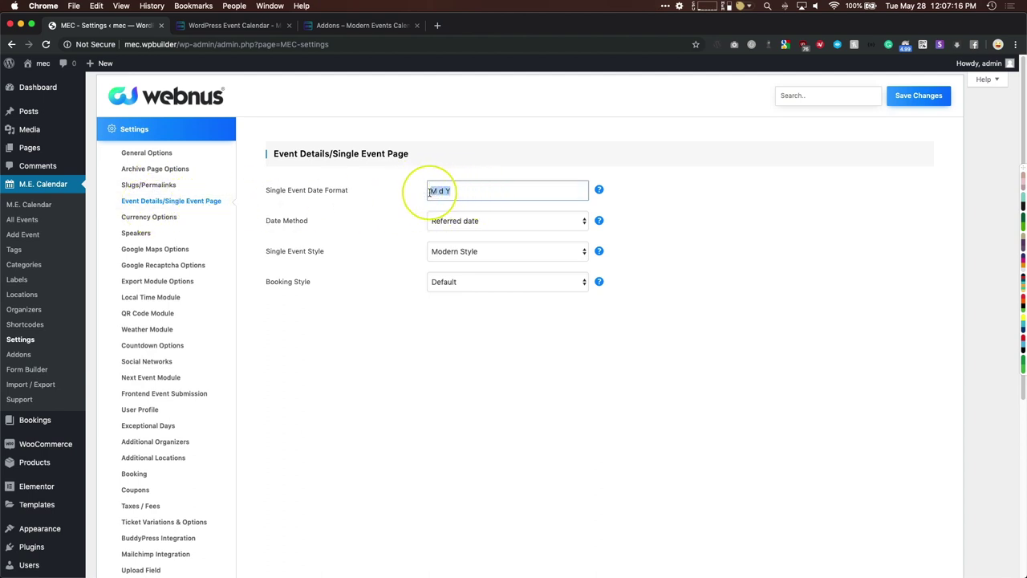
pyautogui.click(509, 221)
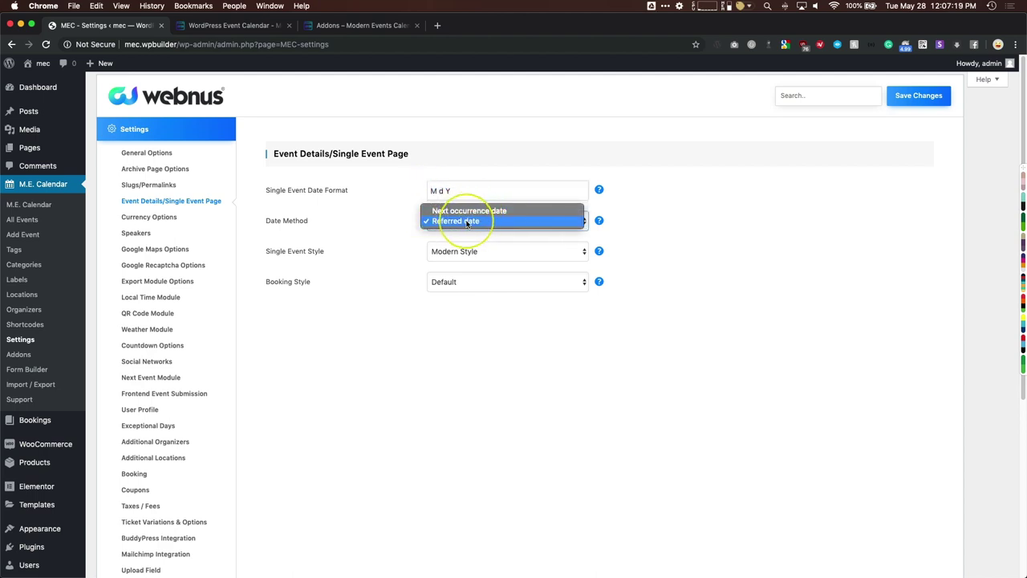
pyautogui.click(604, 222)
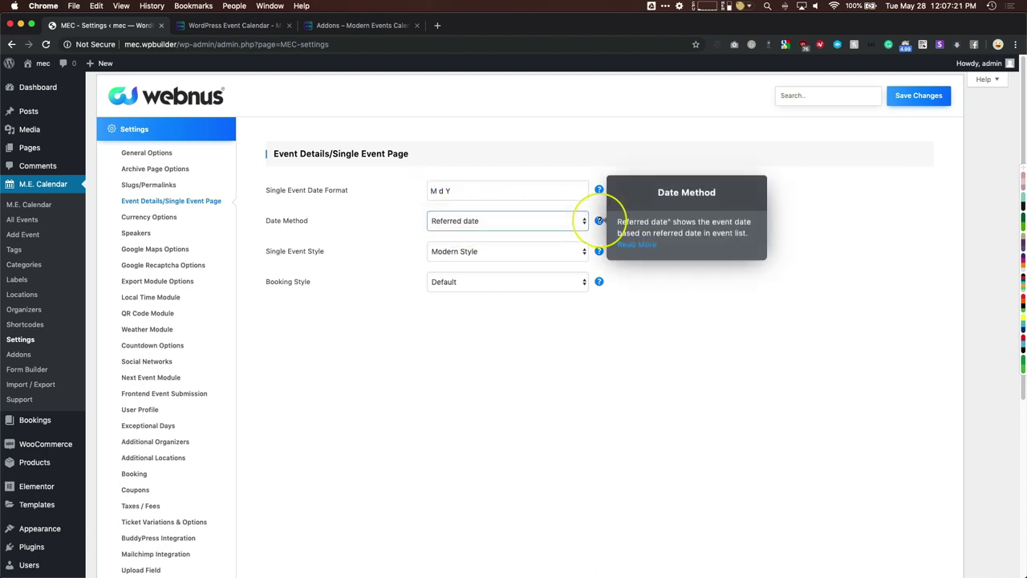
pyautogui.moveTo(621, 221); pyautogui.dragTo(666, 230)
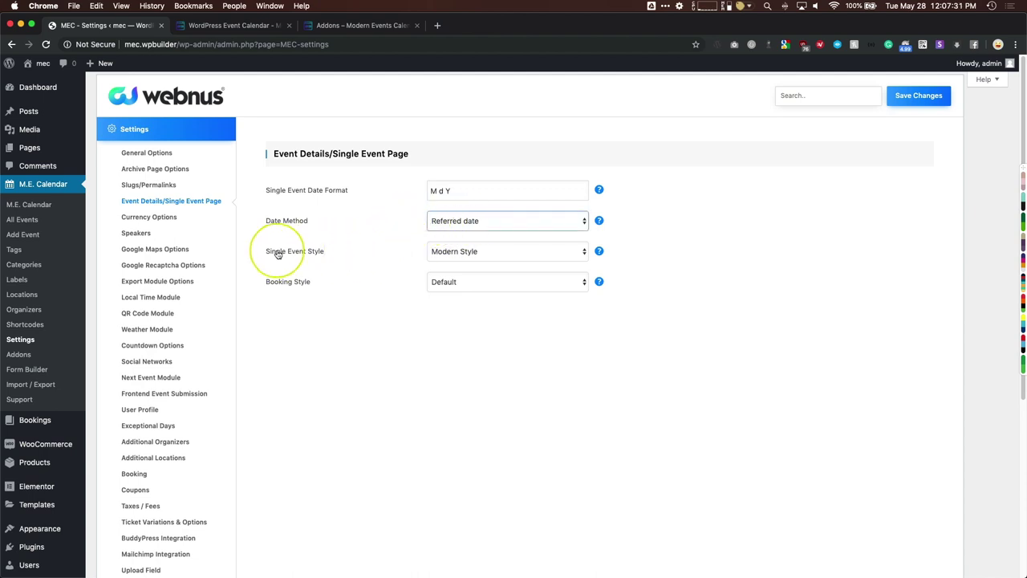
# - Check the Single Event Style choices and read the linked documentation article about the single event page
pyautogui.moveTo(271, 250); pyautogui.dragTo(339, 256)
pyautogui.click(461, 252)
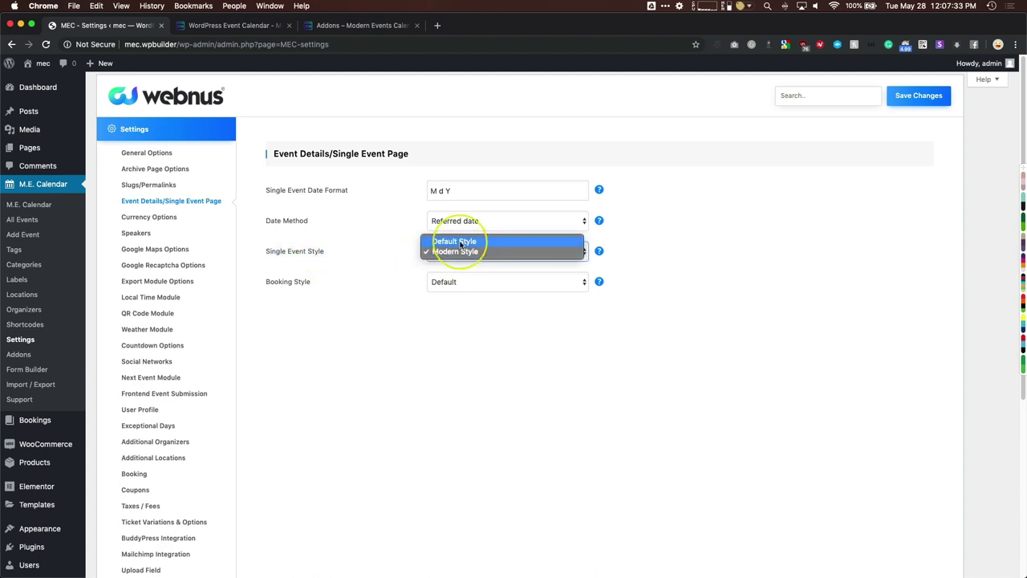
pyautogui.click(600, 252)
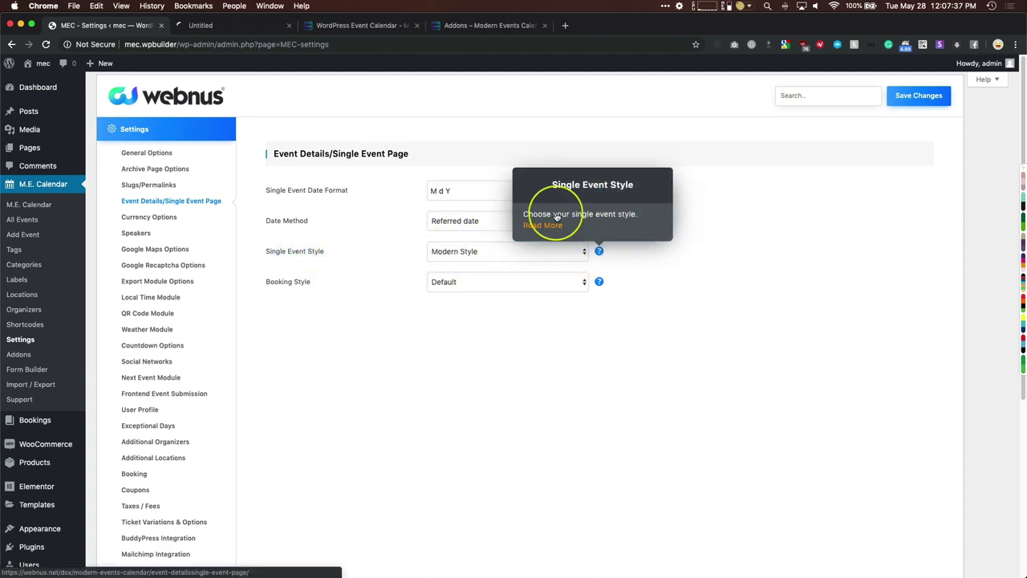
pyautogui.click(259, 29)
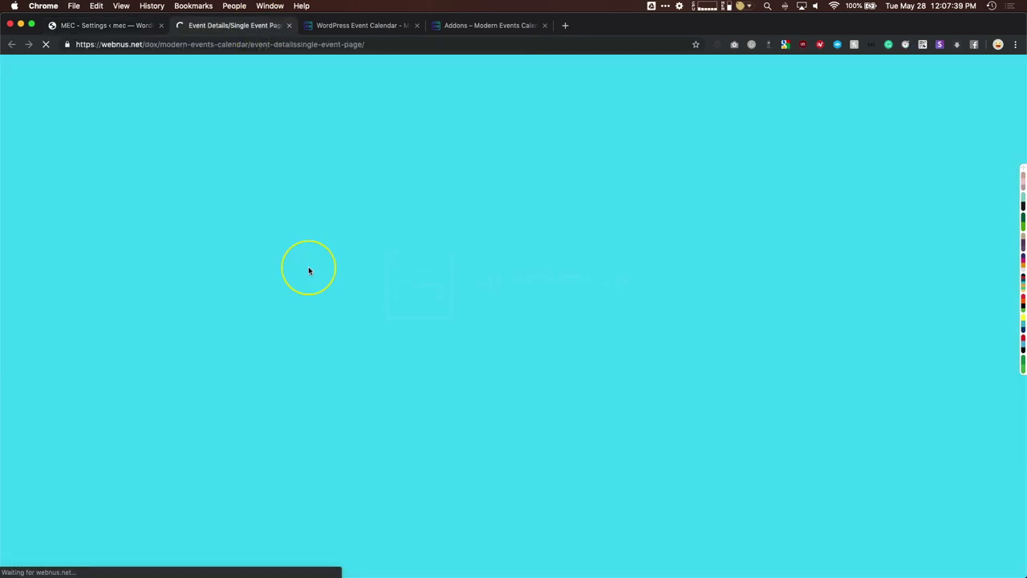
pyautogui.scroll(-10, 122, 273)
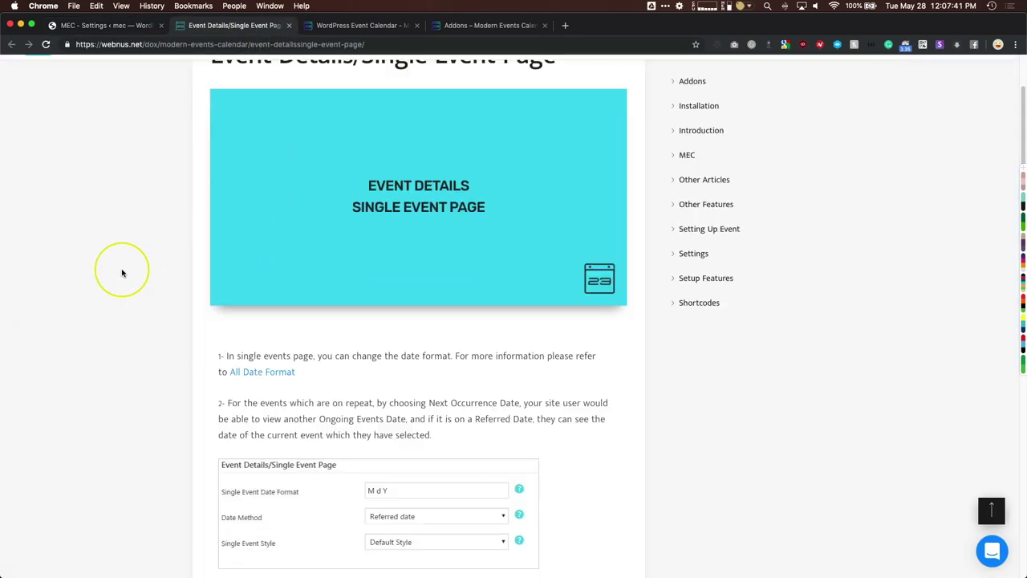
pyautogui.scroll(-5, 122, 273)
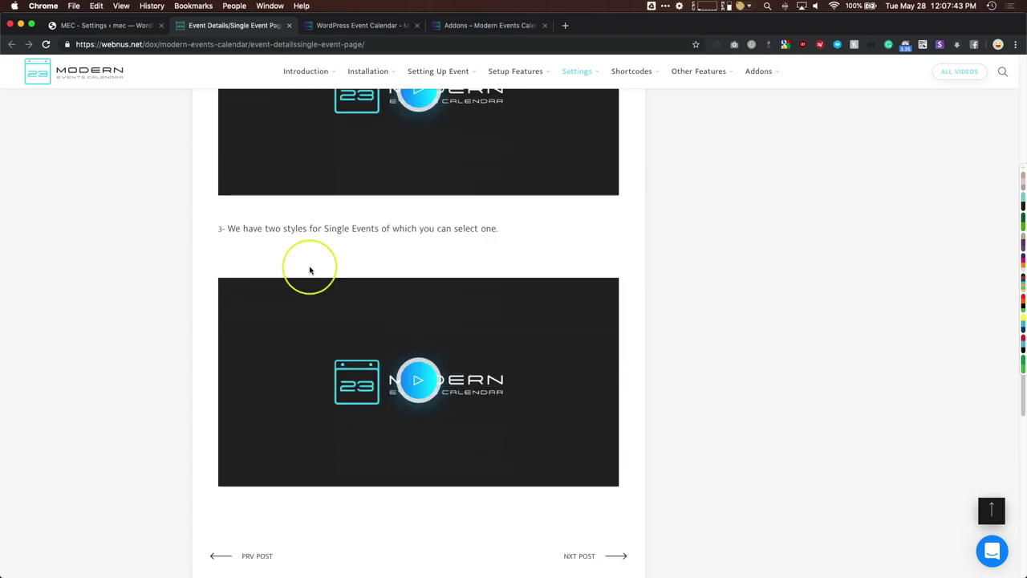
pyautogui.scroll(5, 241, 257)
pyautogui.scroll(3, 180, 258)
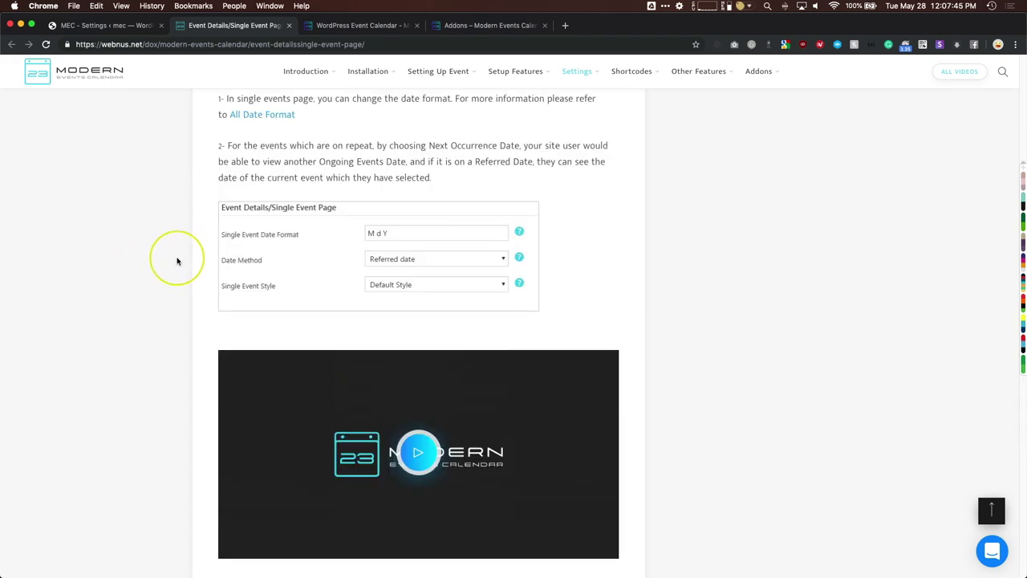
pyautogui.scroll(4, 135, 299)
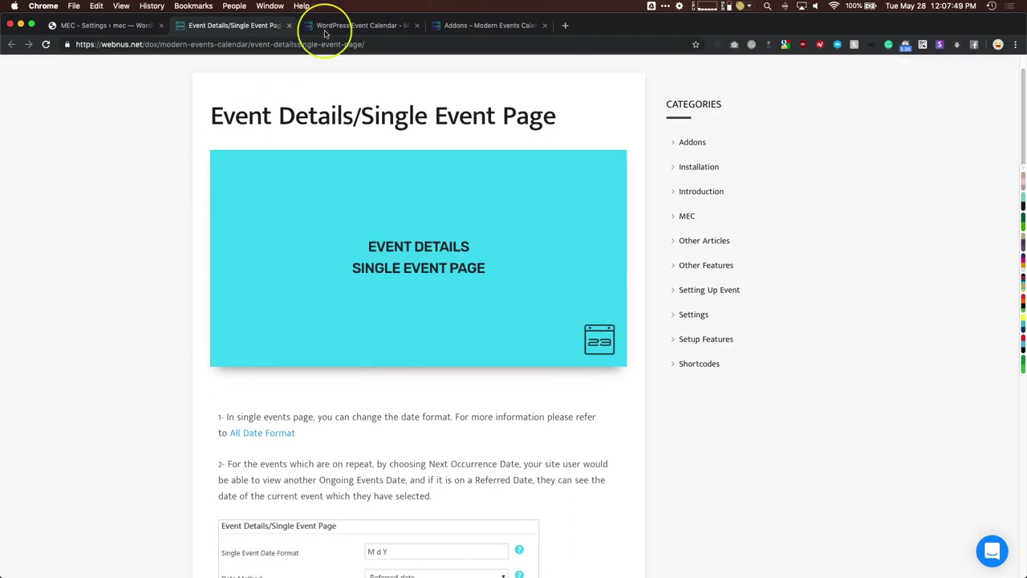
# - Return to the calendar settings and review the single event and booking style choices, keeping Modern Style and Default
pyautogui.click(88, 25)
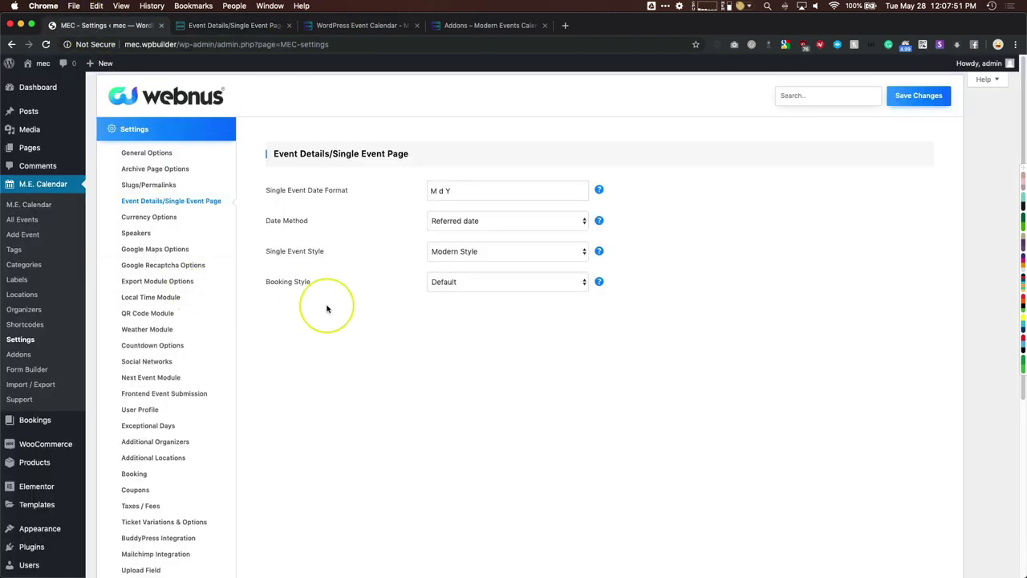
pyautogui.click(524, 255)
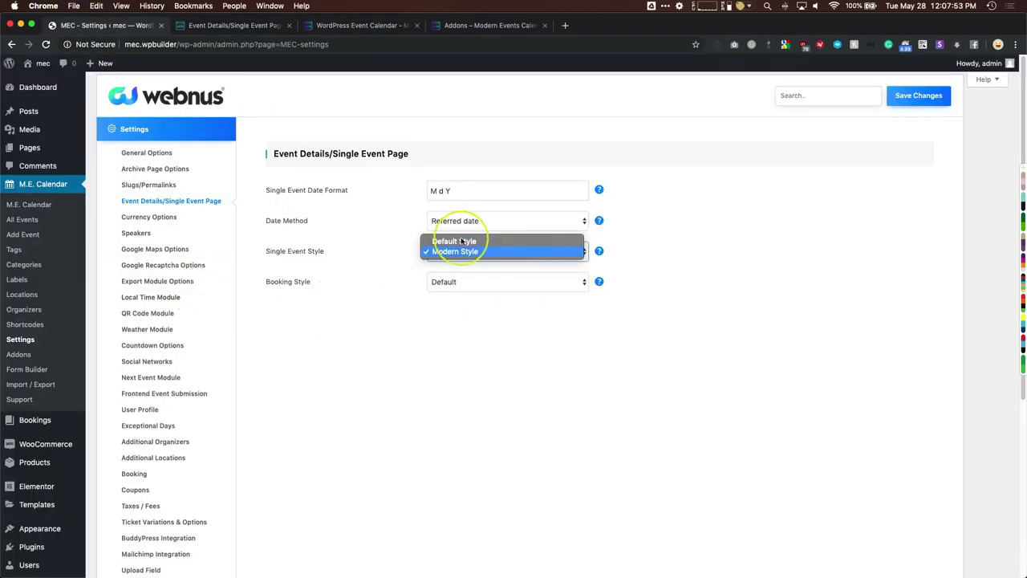
pyautogui.click(455, 252)
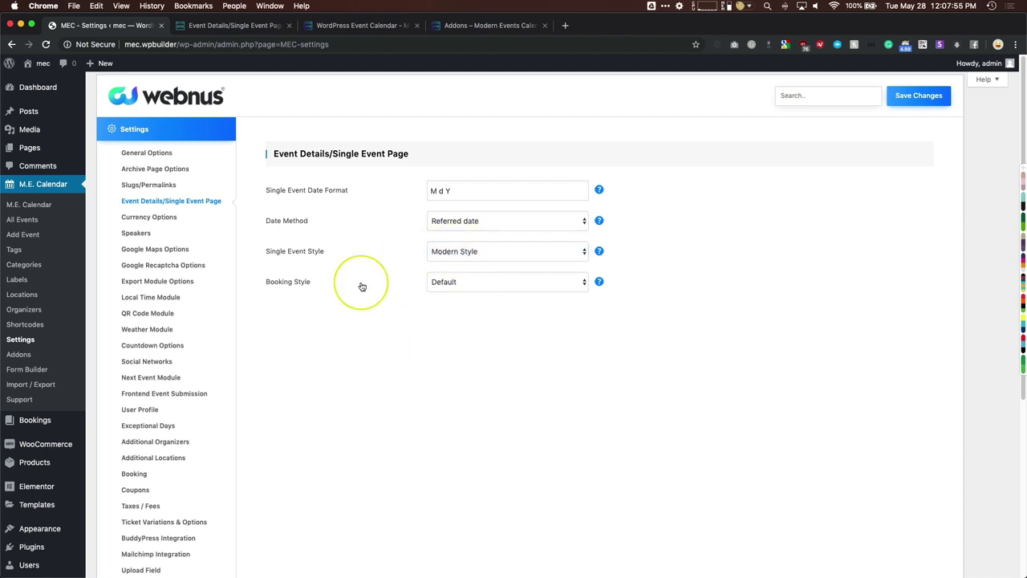
pyautogui.click(458, 281)
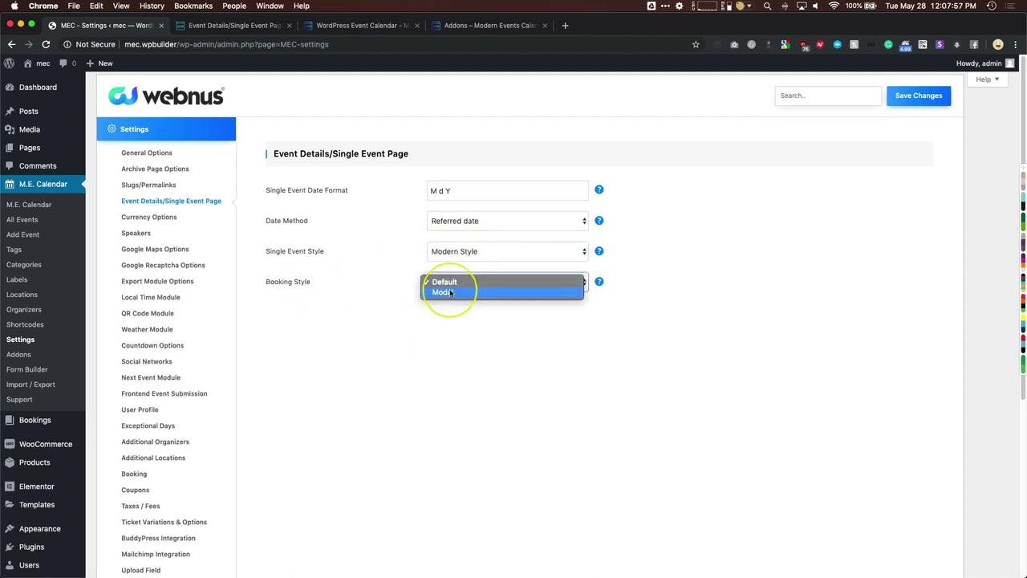
pyautogui.click(383, 310)
pyautogui.click(436, 280)
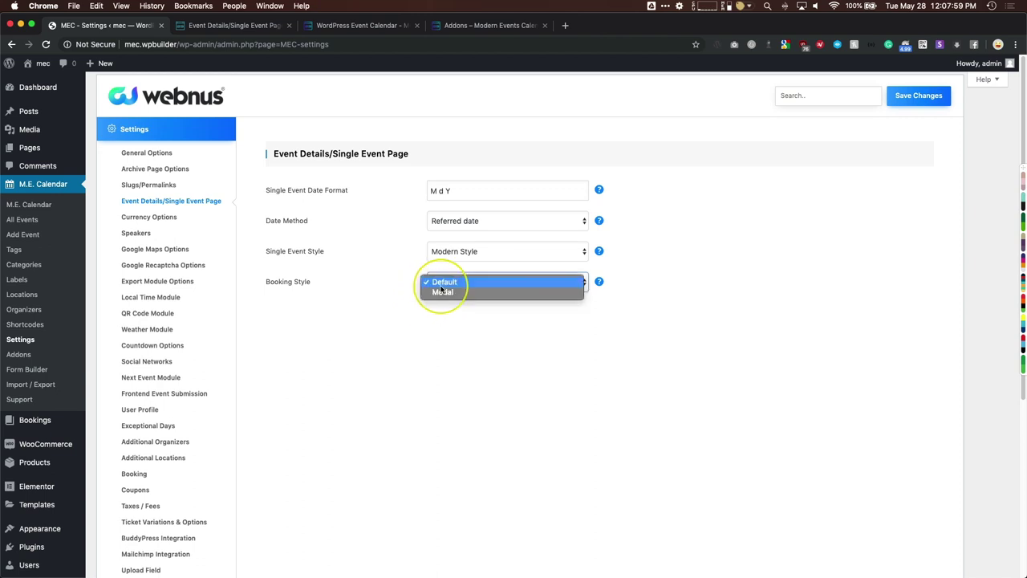
pyautogui.click(734, 293)
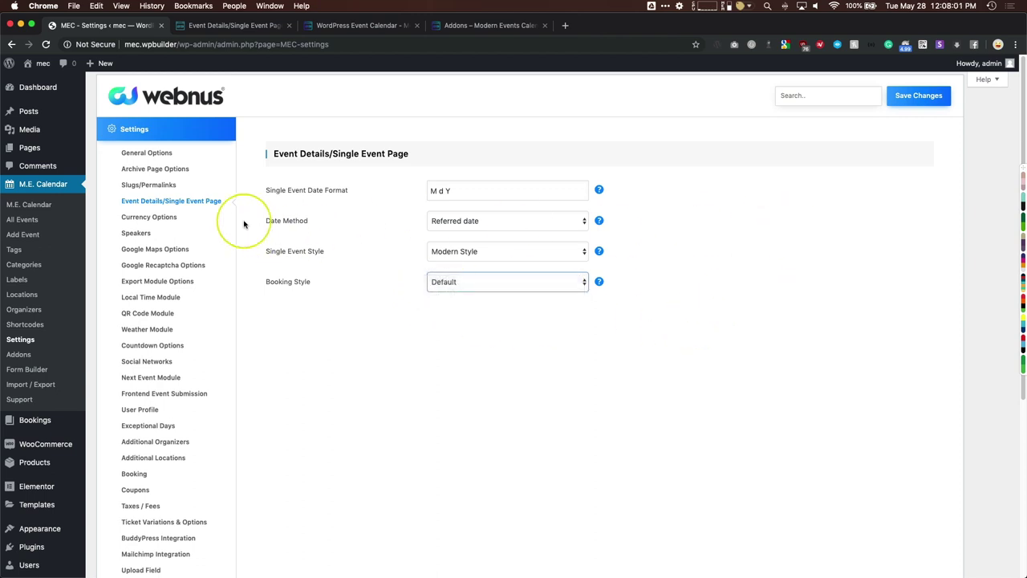
# - Set the currency sign to $ in the Currency Options, keeping USD and the Before $10 position
pyautogui.click(197, 216)
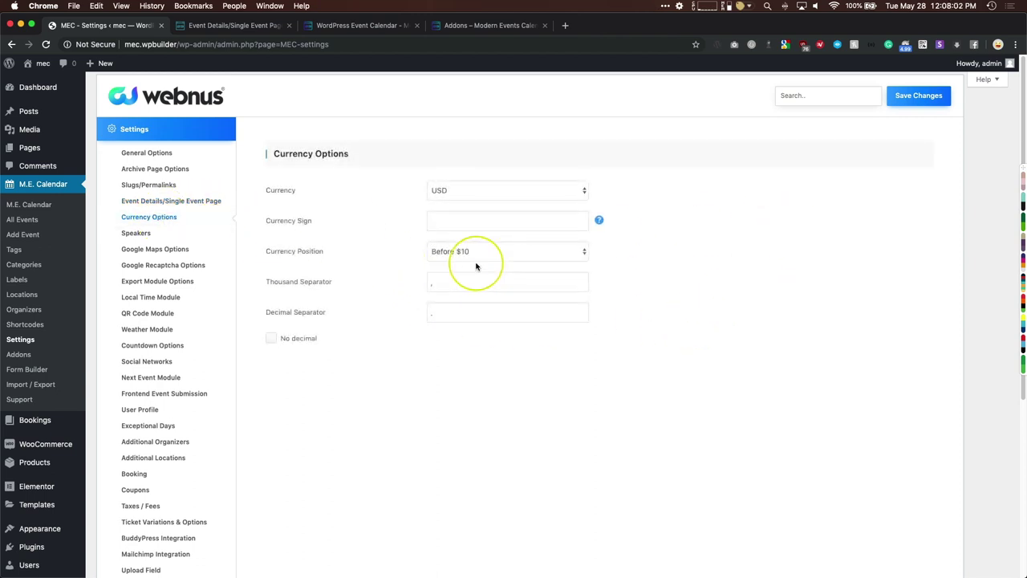
pyautogui.click(458, 199)
pyautogui.click(378, 298)
pyautogui.click(443, 223)
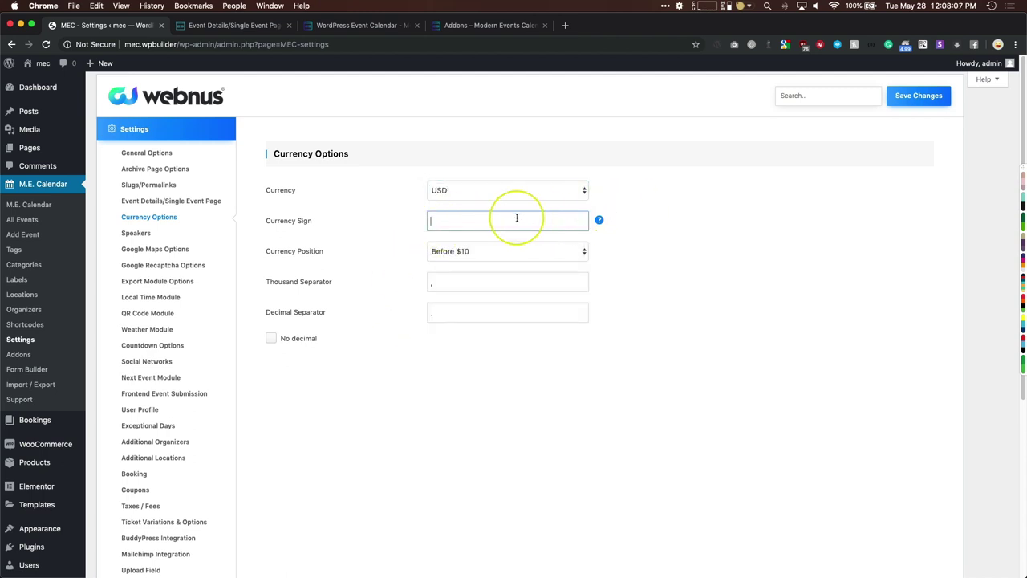
pyautogui.click(368, 255)
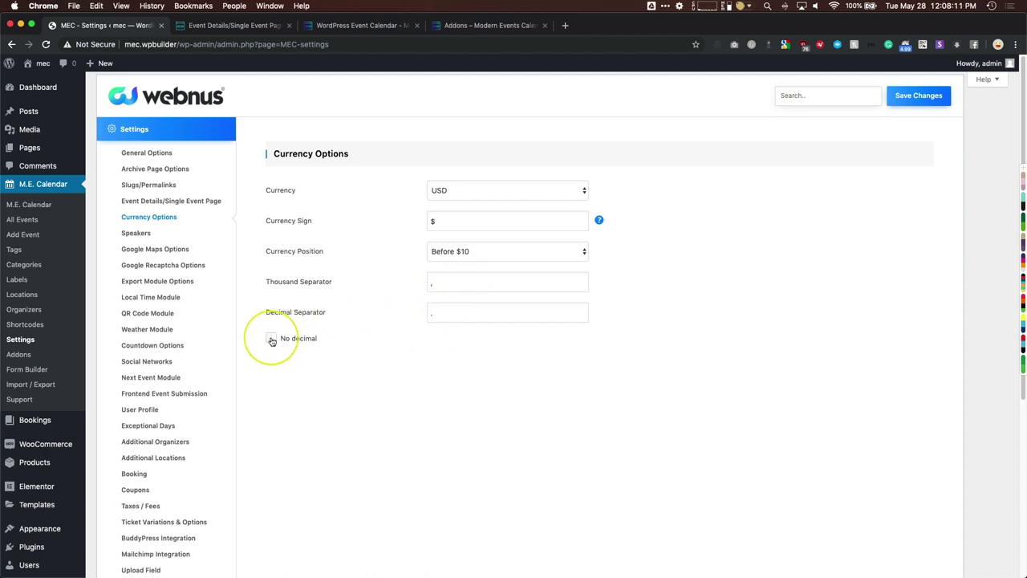
pyautogui.moveTo(595, 222)
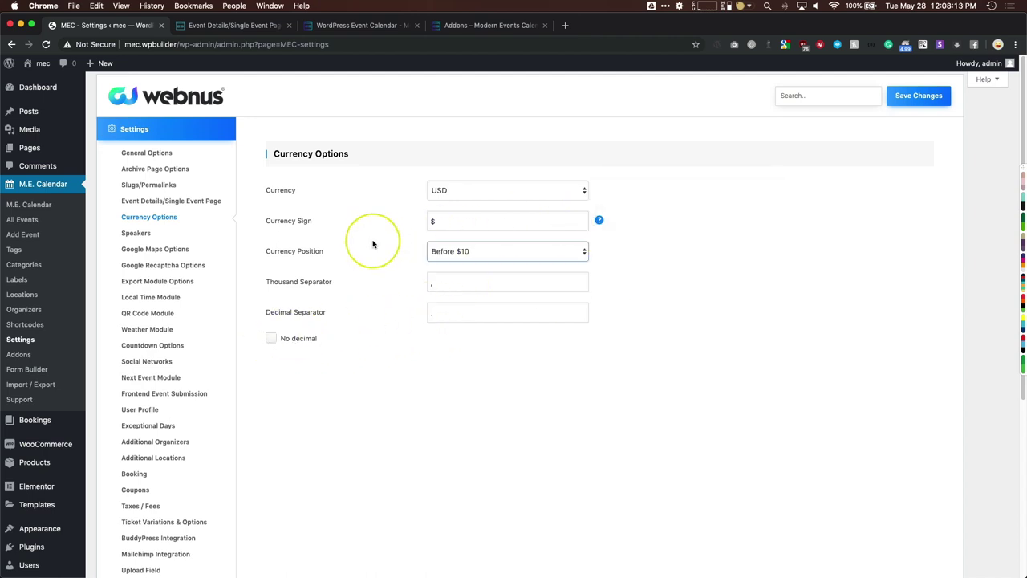
# - Enable the speakers feature in the Speakers options and save the settings
pyautogui.click(137, 233)
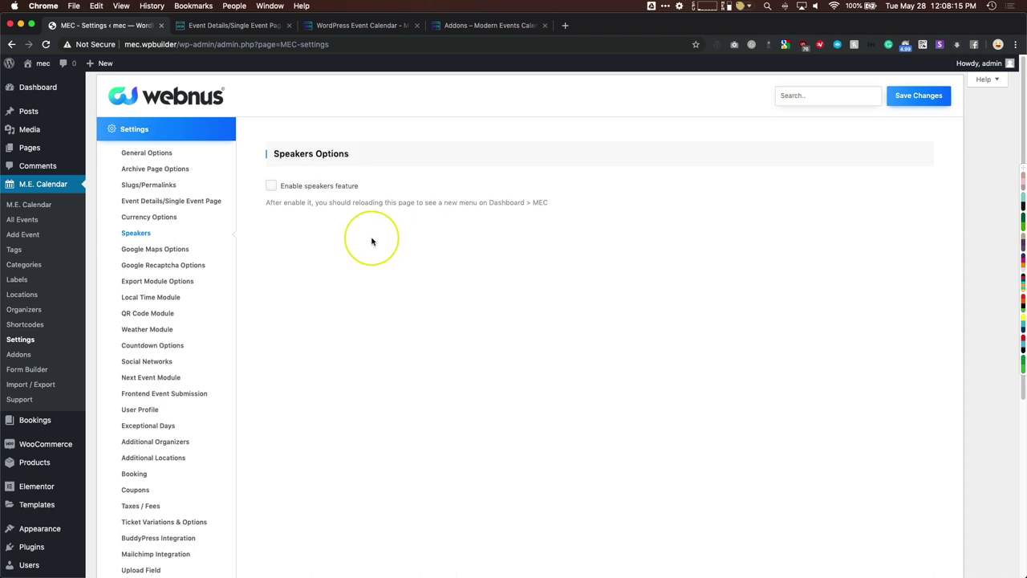
pyautogui.click(272, 186)
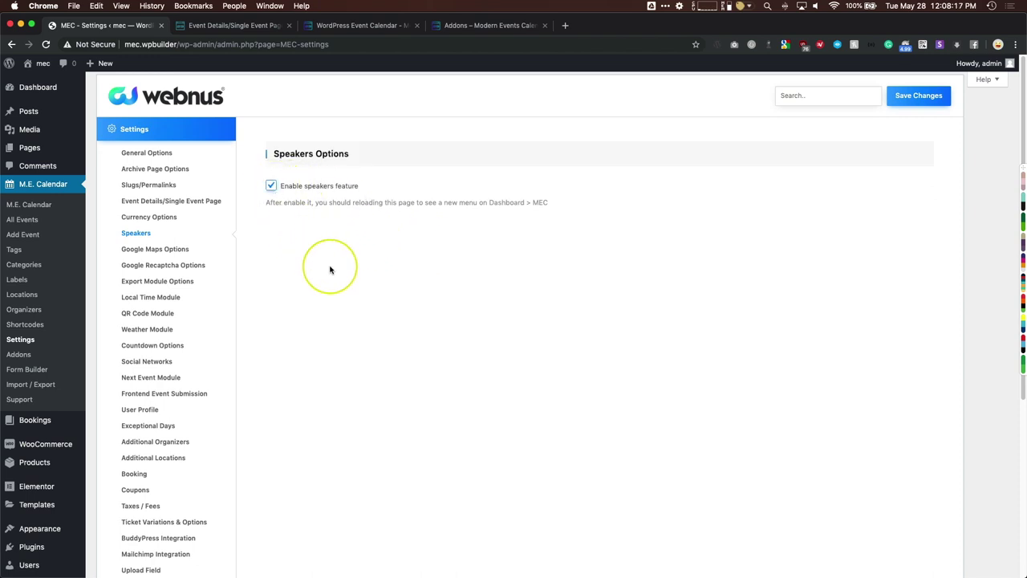
pyautogui.click(915, 98)
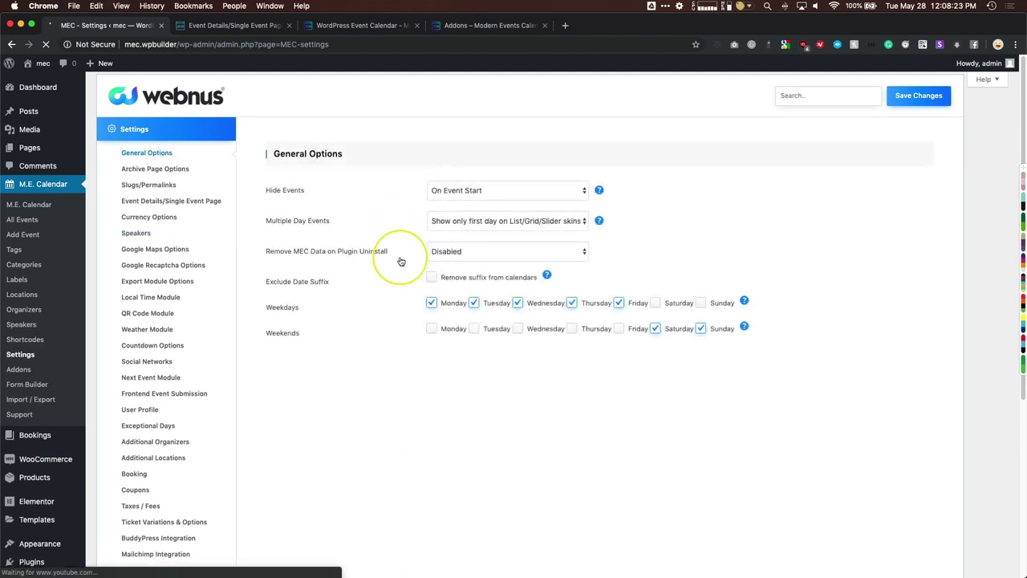
# - Locate the Speakers entry under M.E. Calendar and reread the note in the Speakers options about the new menu
pyautogui.click(27, 326)
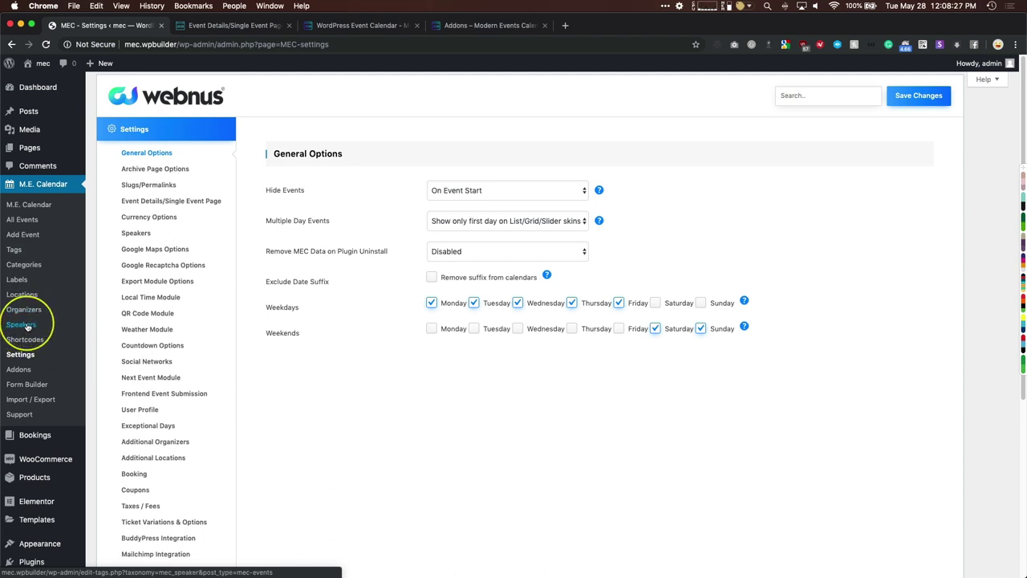
pyautogui.click(136, 235)
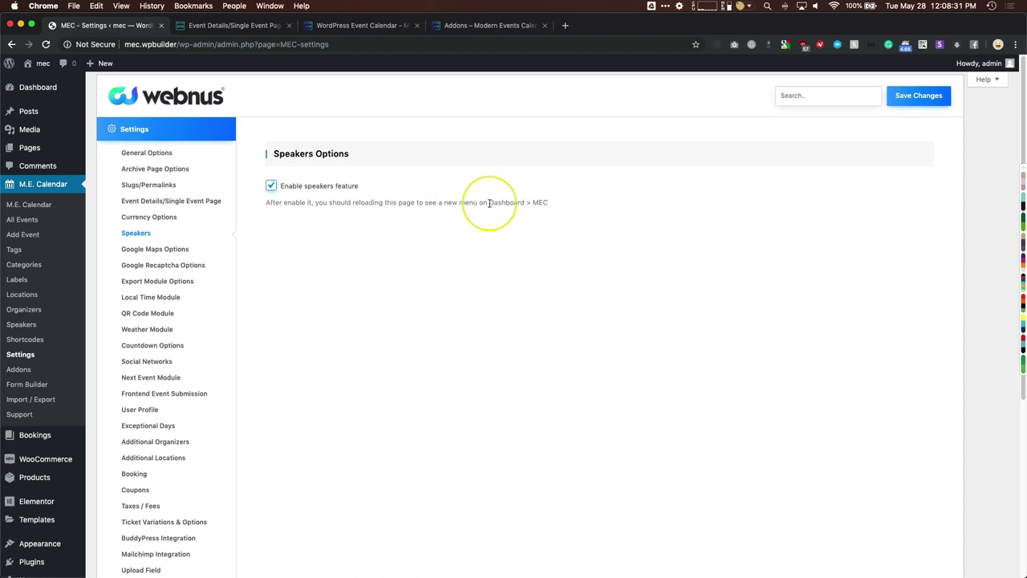
pyautogui.moveTo(486, 202); pyautogui.dragTo(553, 205)
pyautogui.click(554, 206)
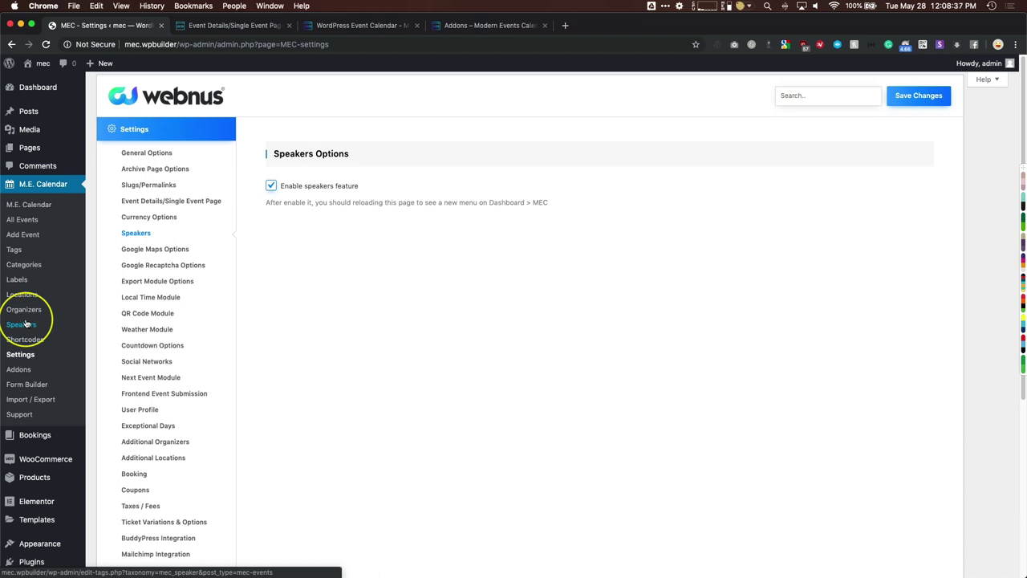
# - Set the zoom level to 16 in the Google Maps Options
pyautogui.click(172, 248)
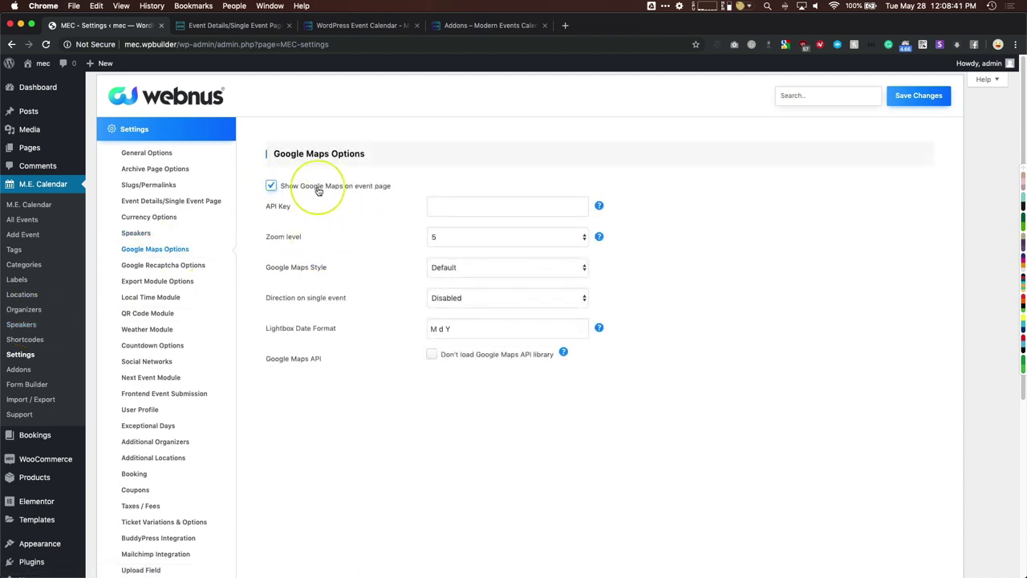
pyautogui.click(489, 204)
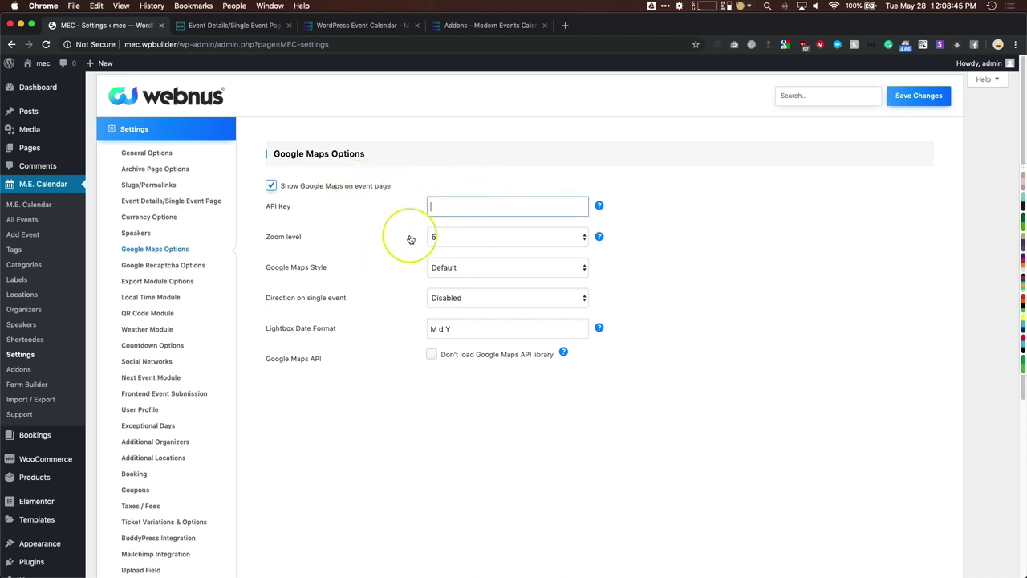
pyautogui.click(450, 237)
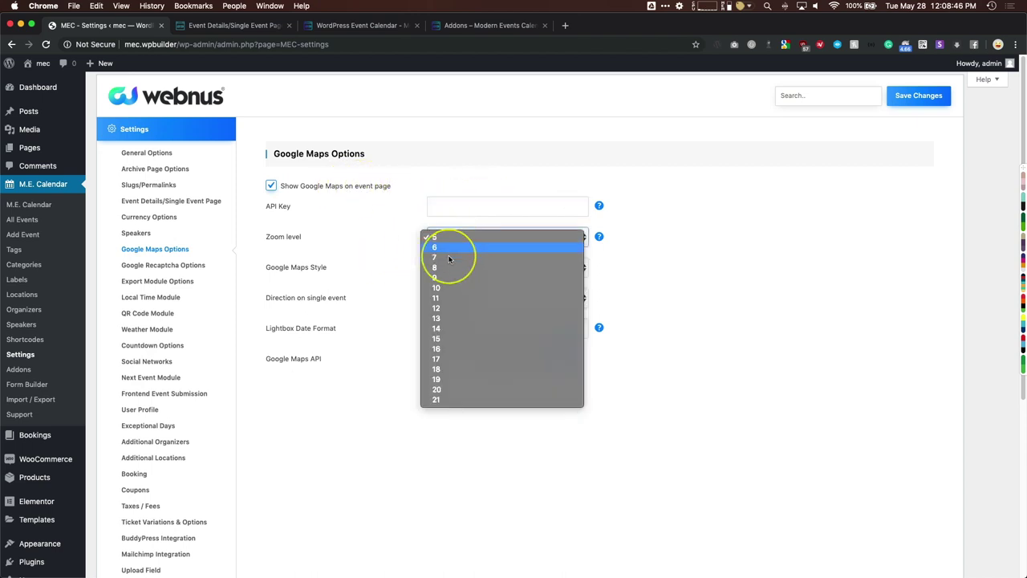
pyautogui.click(443, 348)
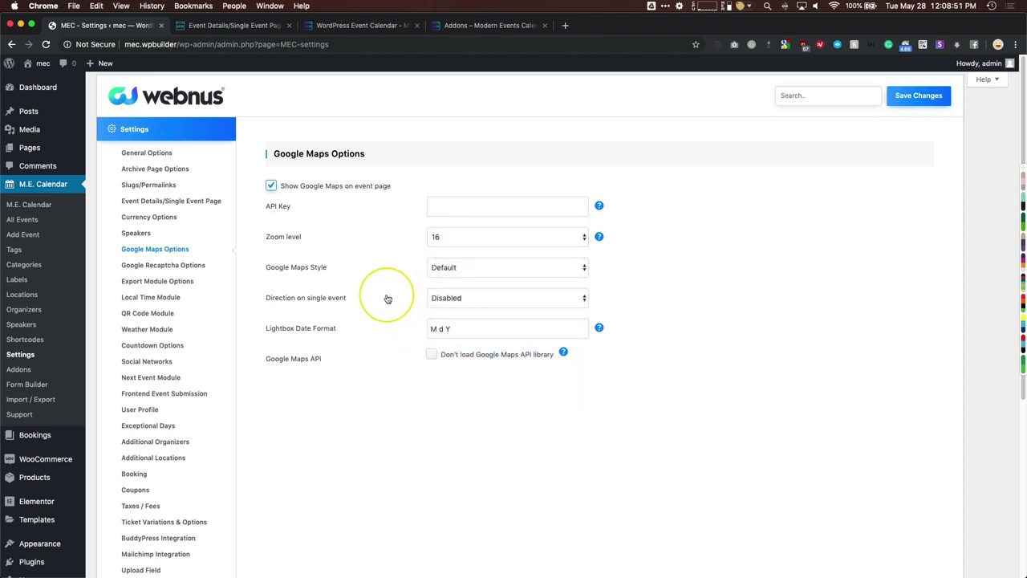
# - Review the Google Maps style and single event direction choices, keep Default and Disabled, and save the settings
pyautogui.click(445, 278)
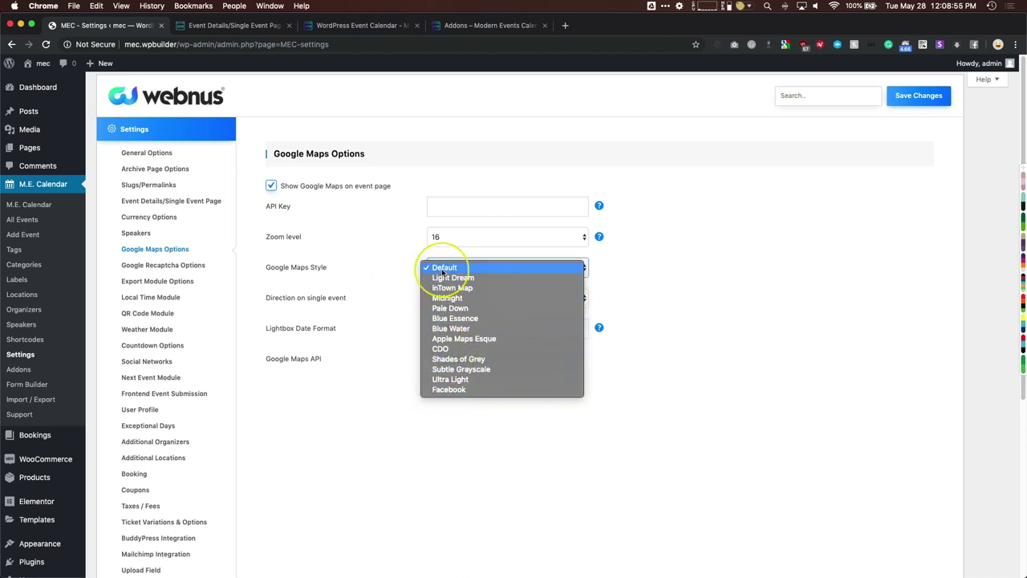
pyautogui.click(391, 285)
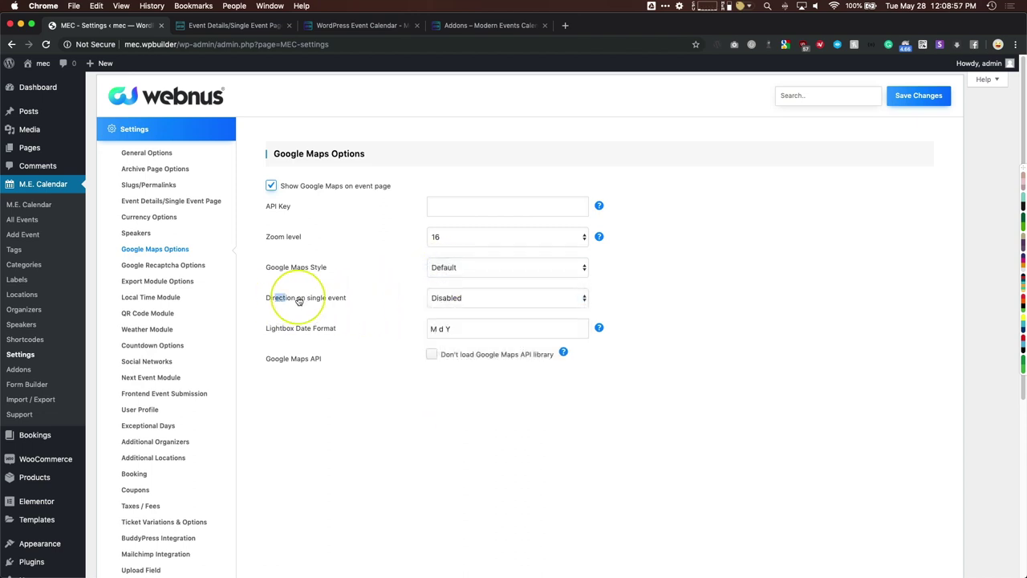
pyautogui.moveTo(276, 298); pyautogui.dragTo(360, 297)
pyautogui.click(444, 298)
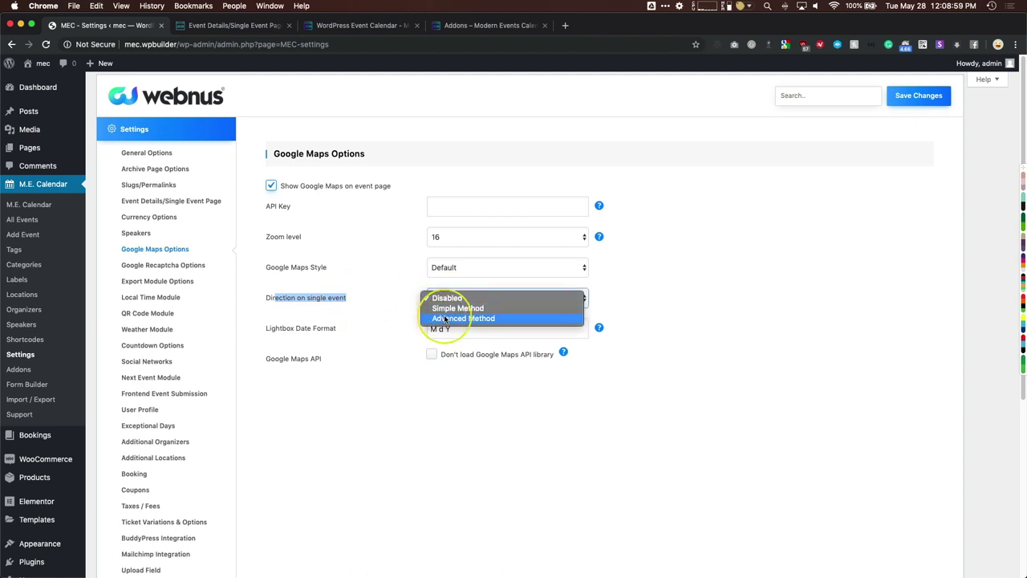
pyautogui.click(445, 318)
pyautogui.click(445, 301)
pyautogui.click(445, 289)
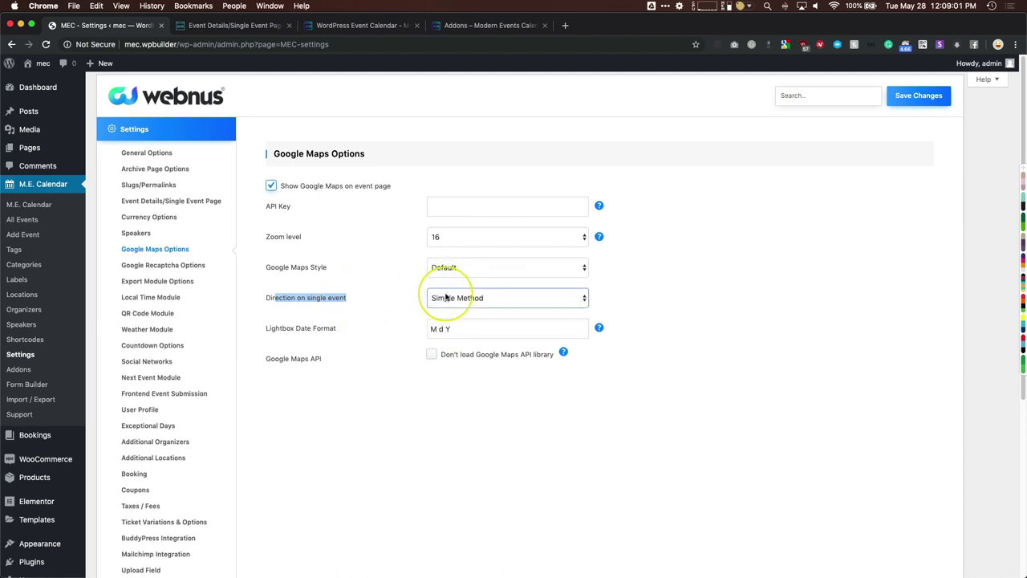
pyautogui.click(446, 298)
pyautogui.click(446, 285)
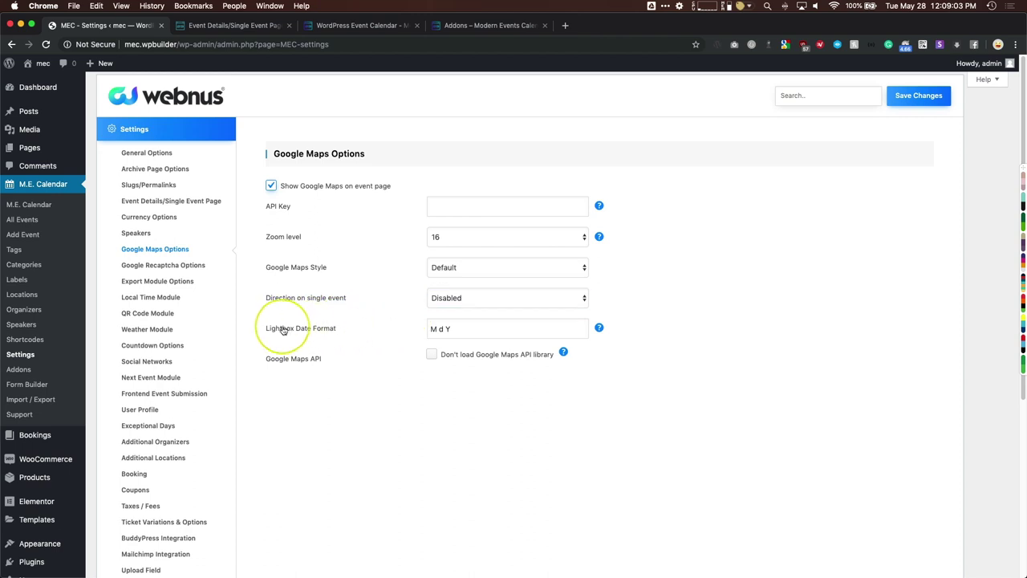
pyautogui.moveTo(464, 329); pyautogui.dragTo(421, 333)
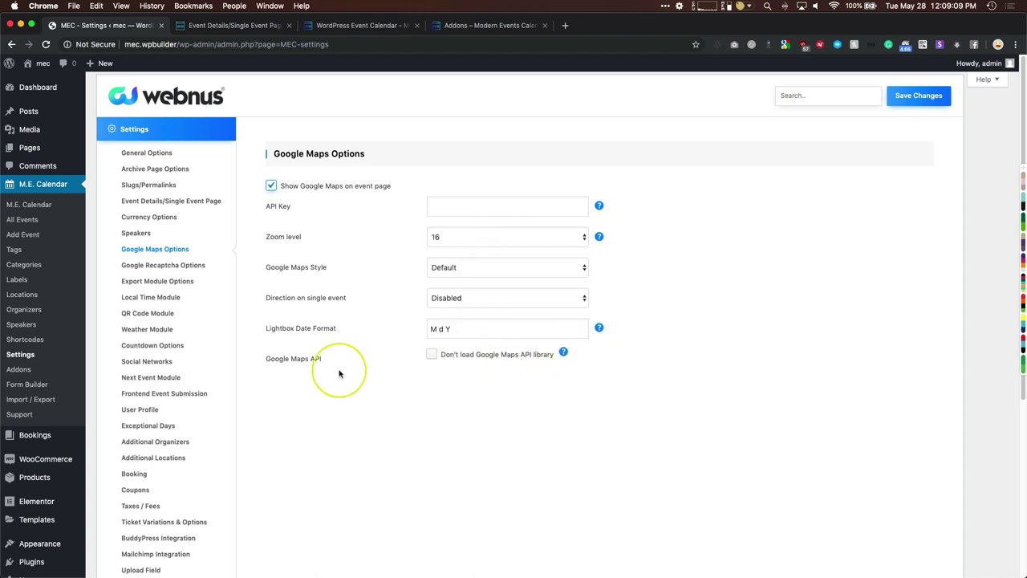
pyautogui.click(918, 95)
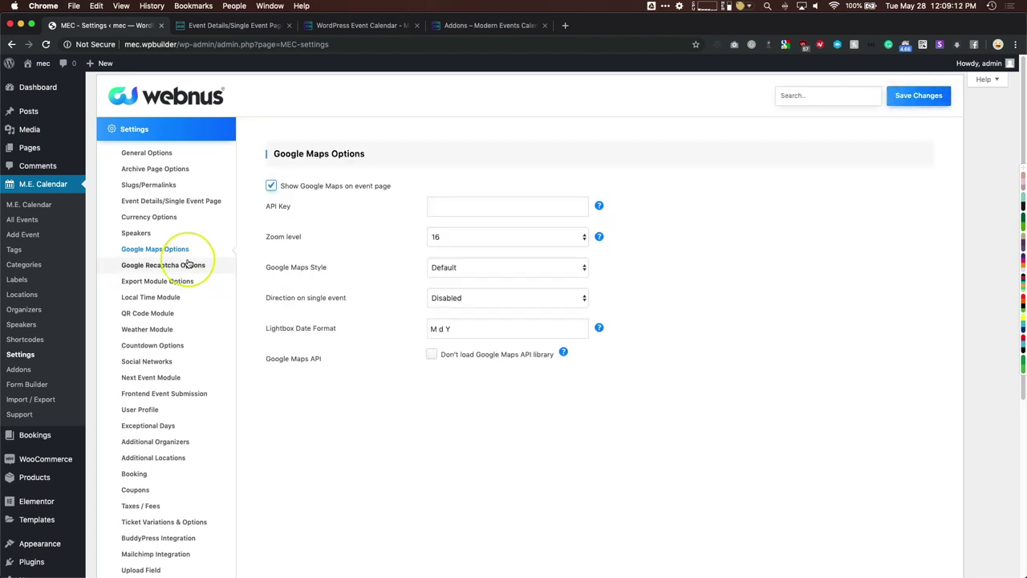
# - Enable Google Recaptcha in the Google Recaptcha Options
pyautogui.click(196, 266)
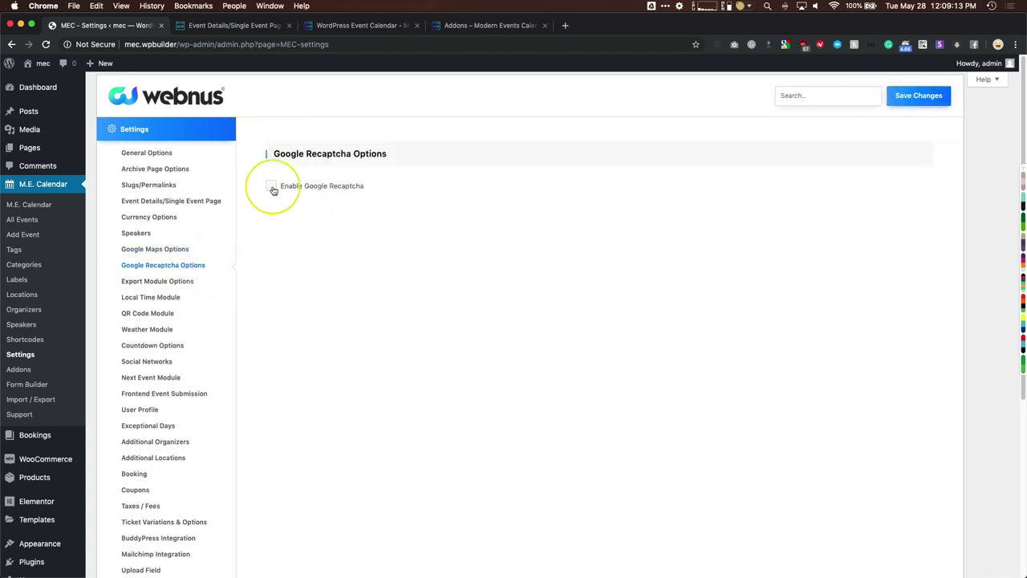
pyautogui.click(272, 187)
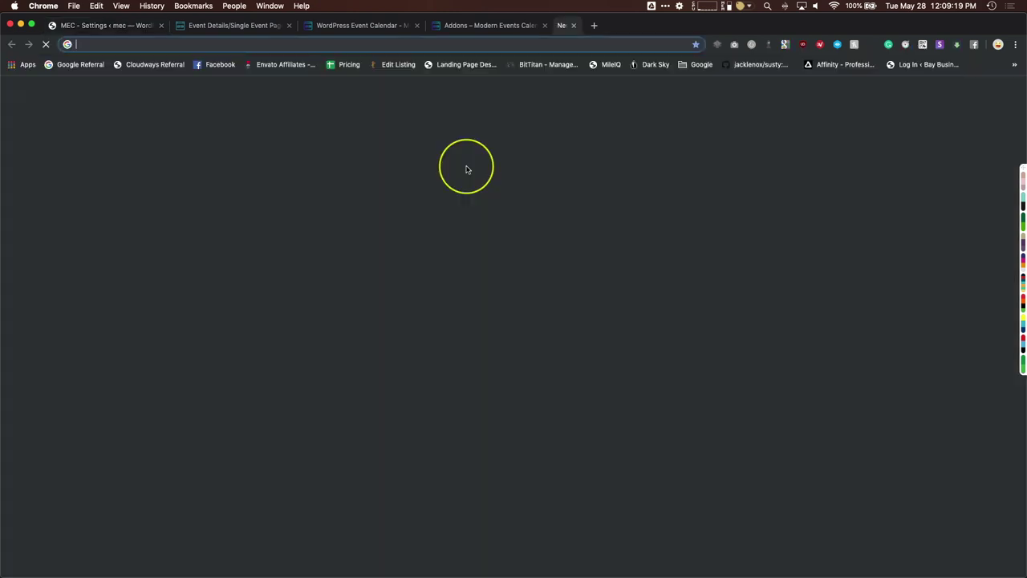
# - Open Google's reCAPTCHA site in a new browser tab
pyautogui.press('super+t')
pyautogui.write('recap')
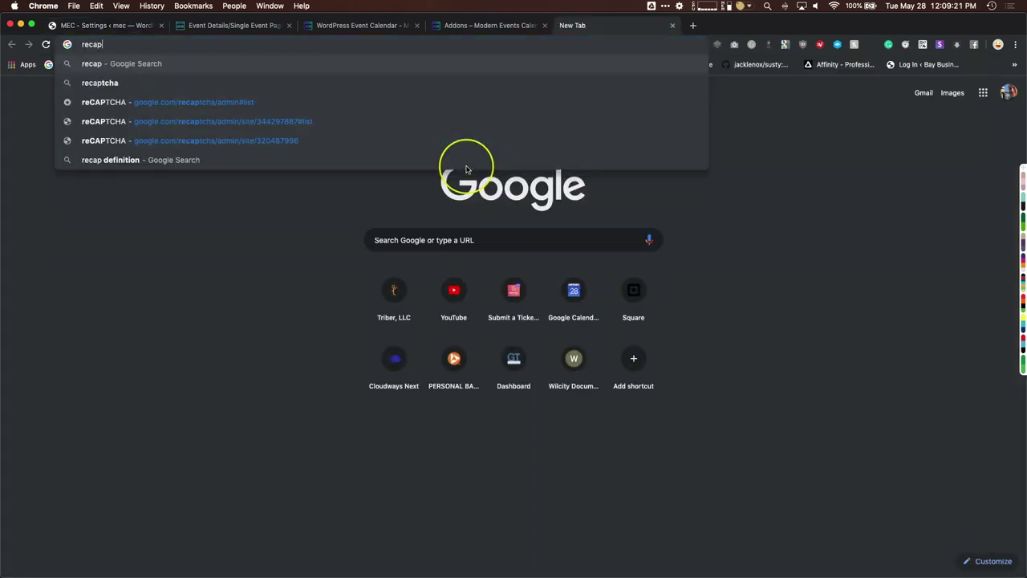
pyautogui.press('Down')
pyautogui.press('Down')
pyautogui.press('Down')
pyautogui.press('Up')
pyautogui.press('BackSpace')
pyautogui.press('BackSpace')
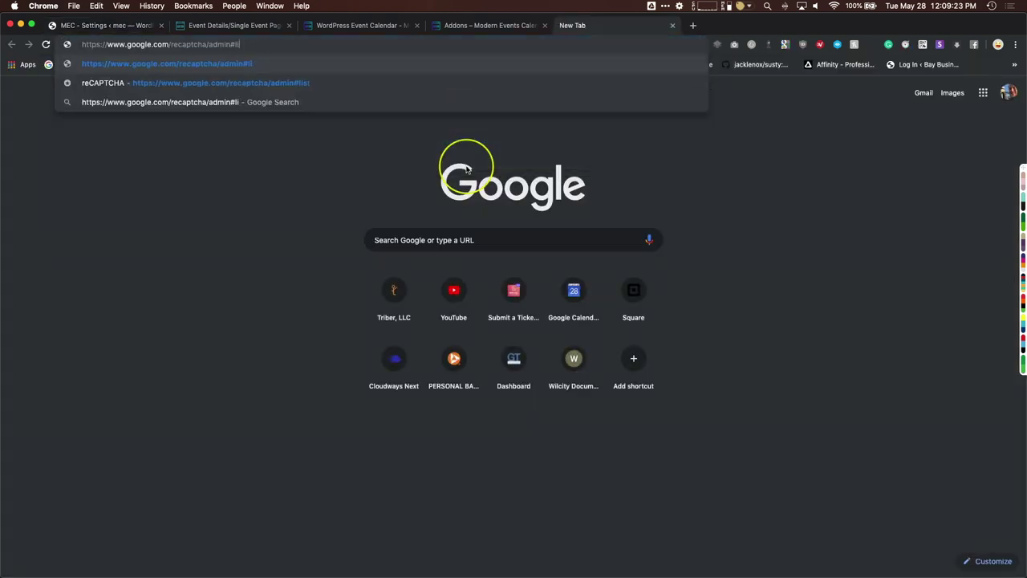
pyautogui.press('BackSpace')
pyautogui.press('BackSpace')
pyautogui.press('BackSpace')
pyautogui.press('BackSpace')
pyautogui.press('BackSpace')
pyautogui.press('BackSpace')
pyautogui.press('Return')
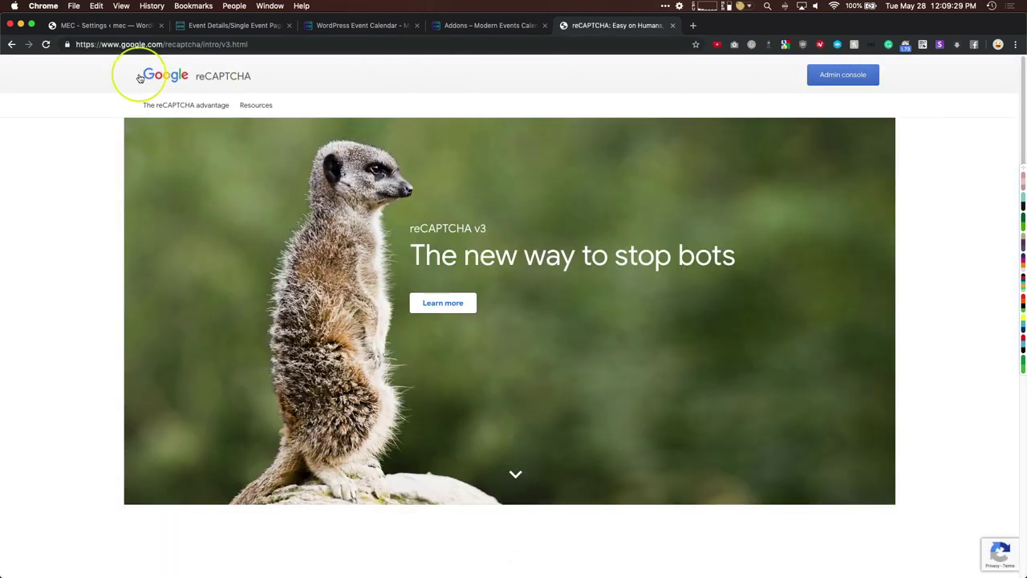
# - Return to the calendar settings, check the Recaptcha key fields, and turn off Recaptcha for the booking and Frontend Event Submission forms
pyautogui.click(114, 30)
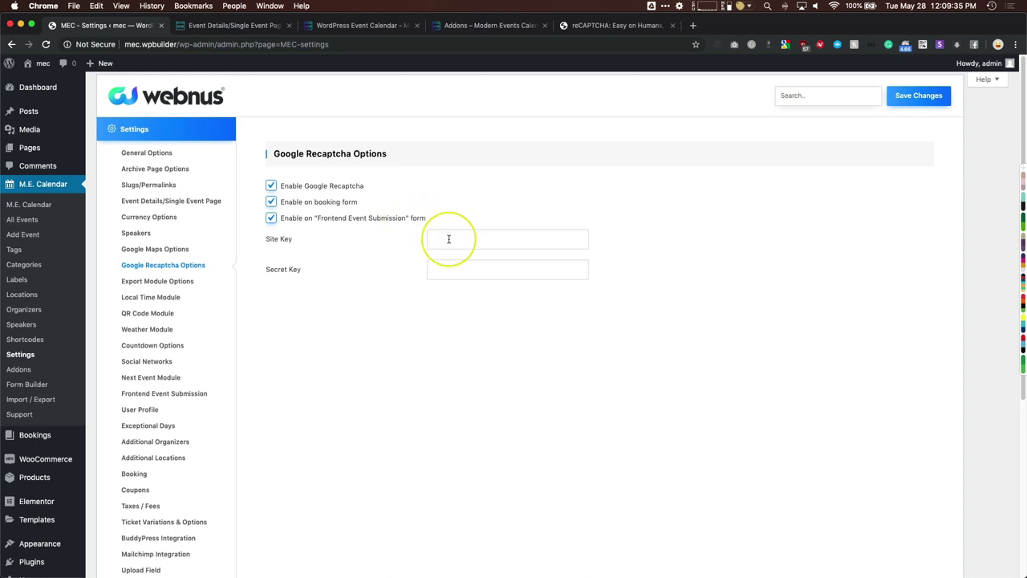
pyautogui.click(440, 271)
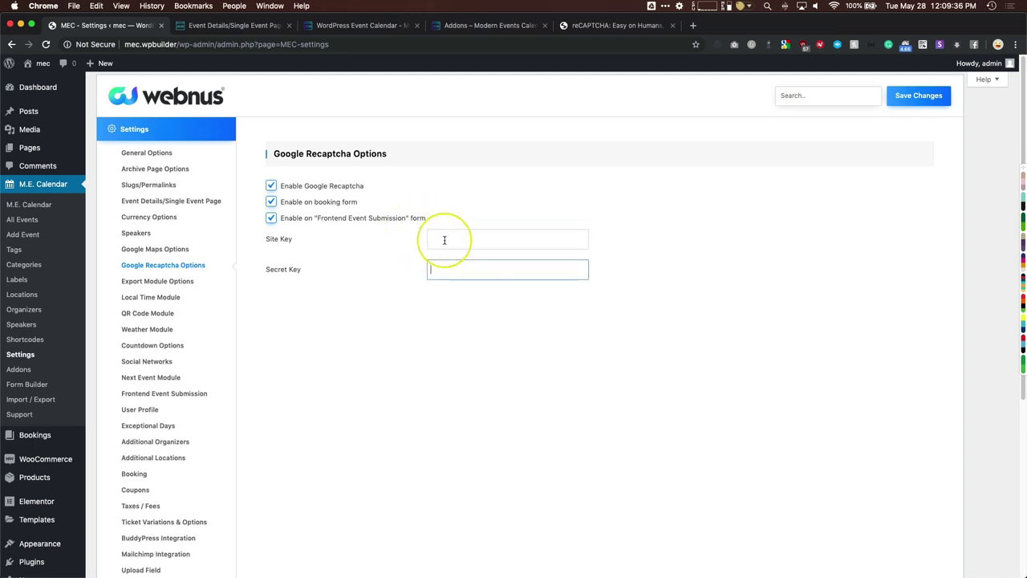
pyautogui.click(272, 220)
pyautogui.click(271, 201)
pyautogui.click(271, 186)
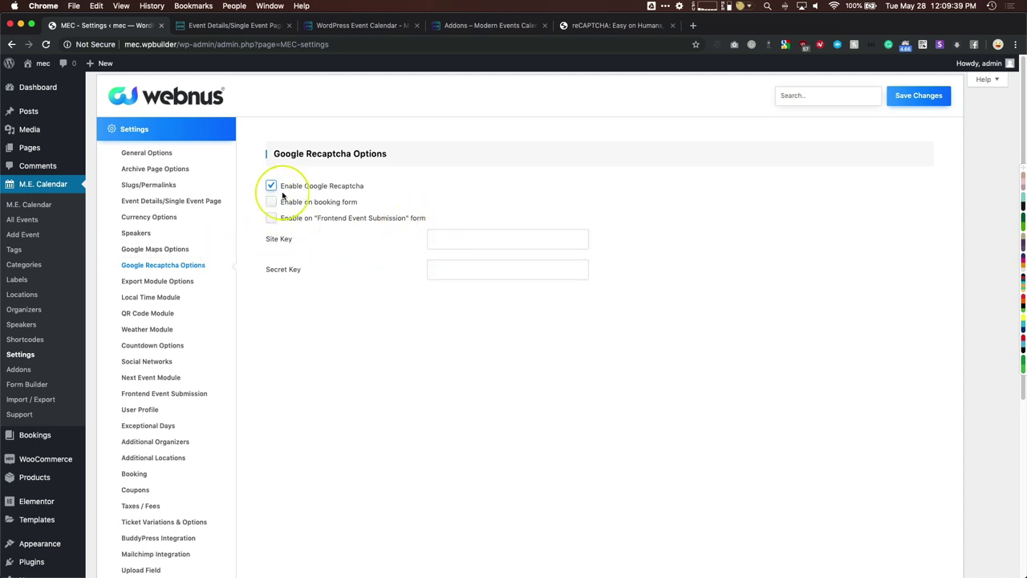
# - Review the Export Module Options for adding events to Google Calendar and iCal from the event page
pyautogui.click(186, 281)
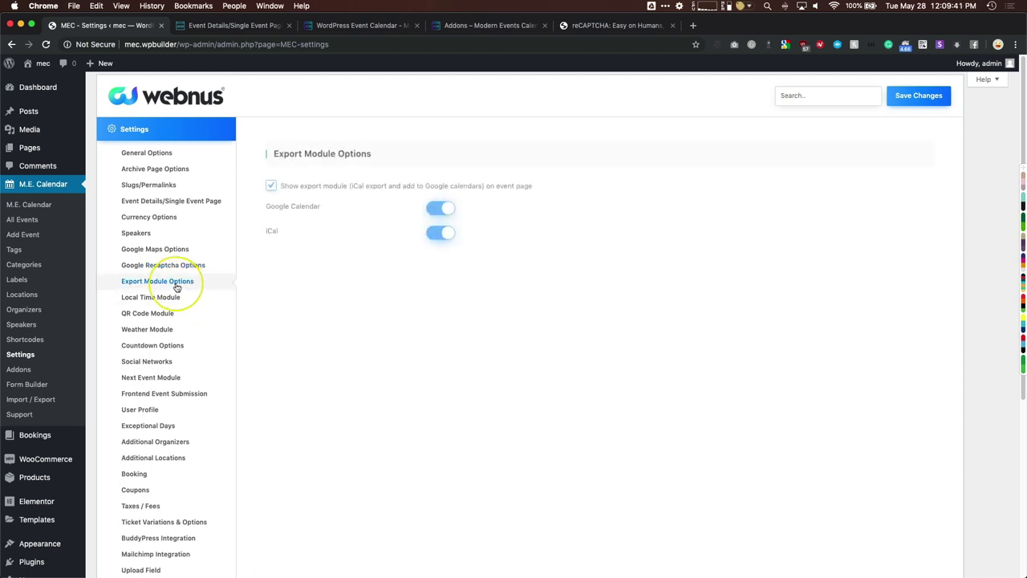
pyautogui.moveTo(301, 185); pyautogui.dragTo(514, 191)
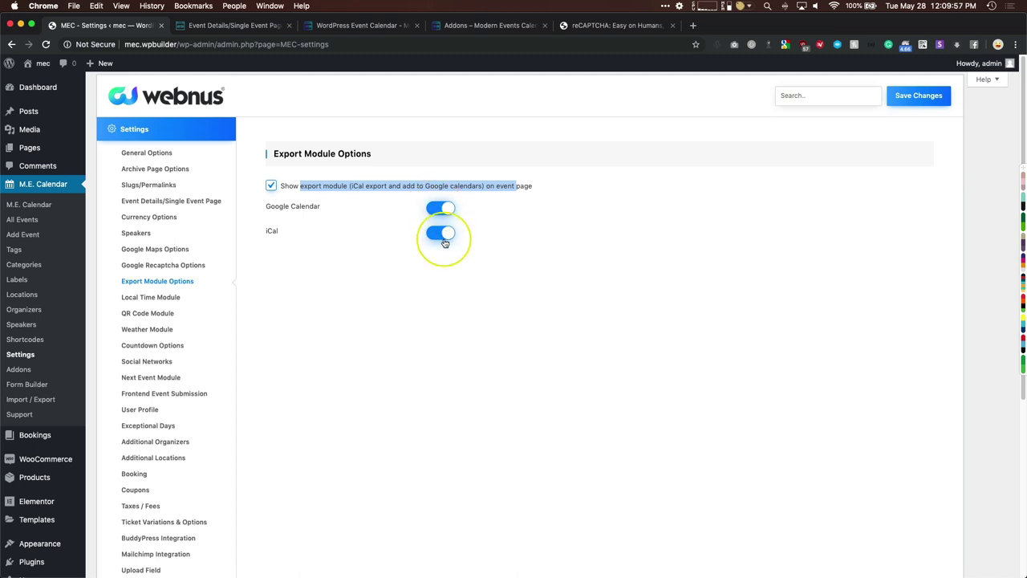
pyautogui.click(402, 291)
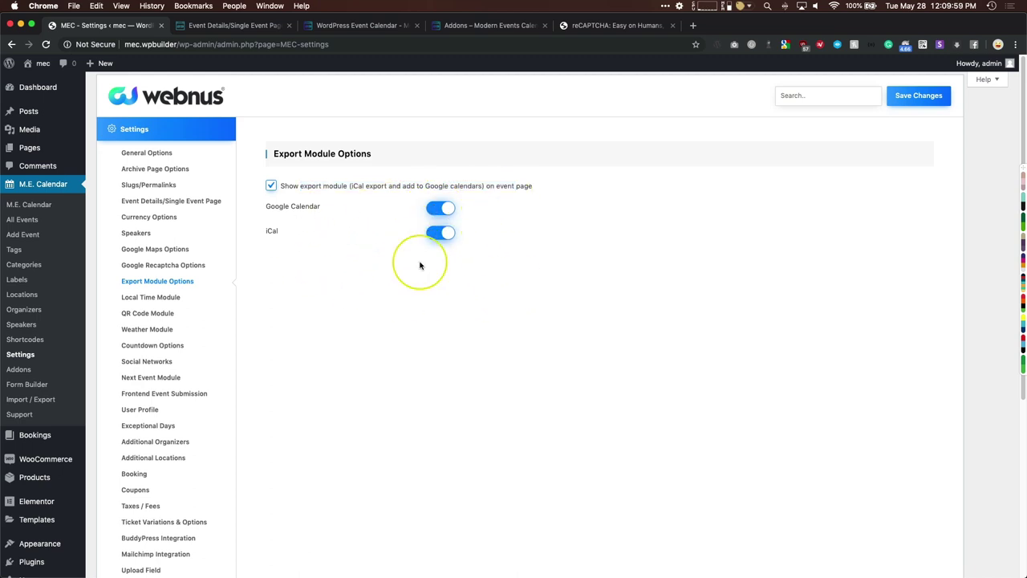
# - Read the Local Time Module option for showing event times in the visitor's local time
pyautogui.click(160, 297)
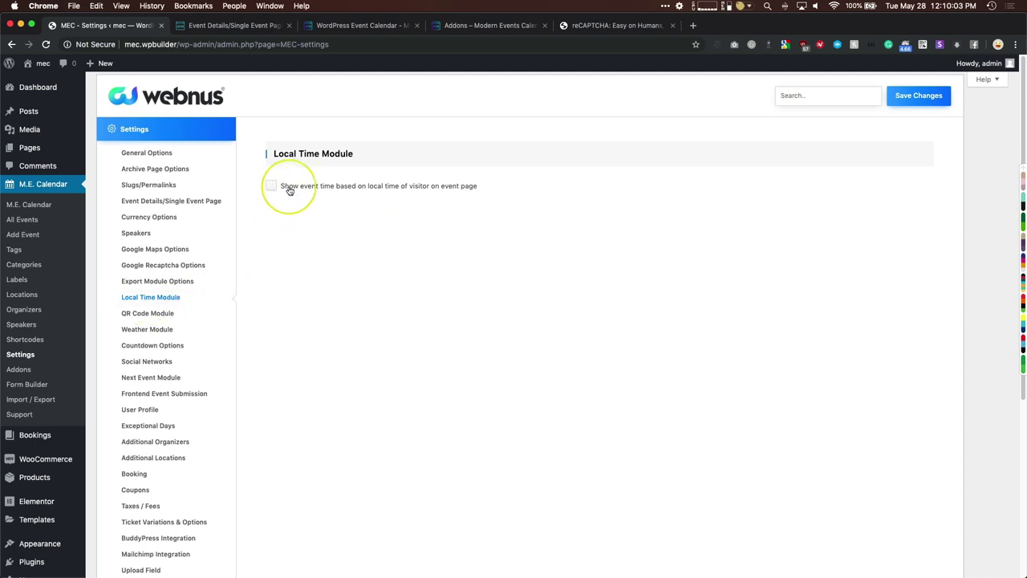
pyautogui.moveTo(290, 190); pyautogui.dragTo(463, 187)
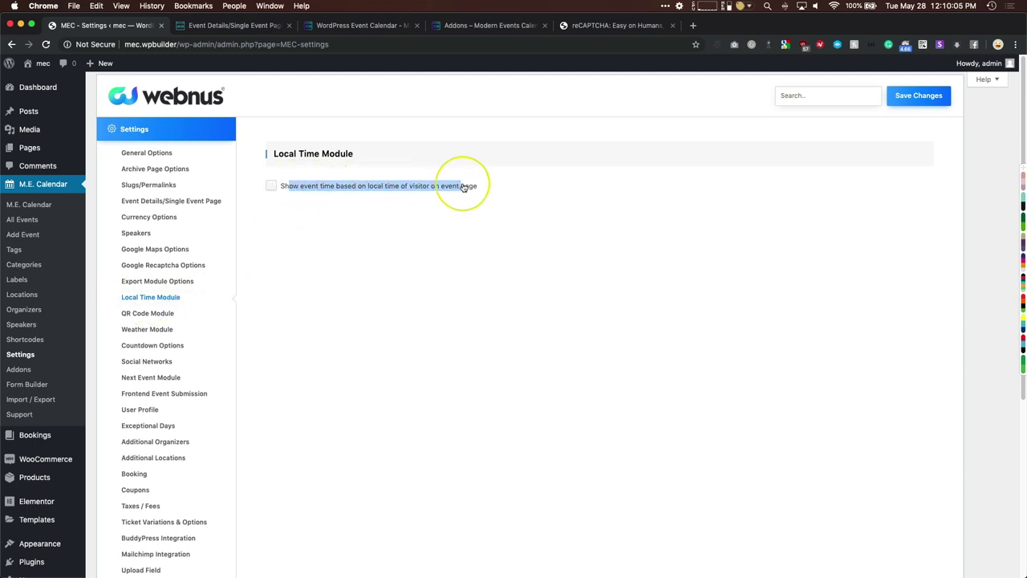
pyautogui.click(342, 230)
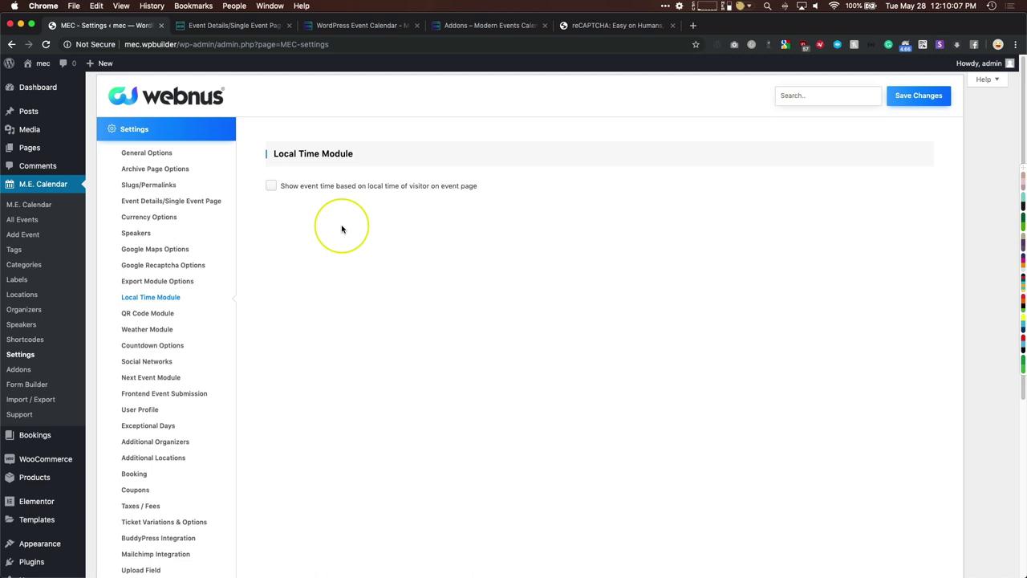
# - Try the option that shows event times in the visitor's local time, switching it on and off again
pyautogui.click(272, 187)
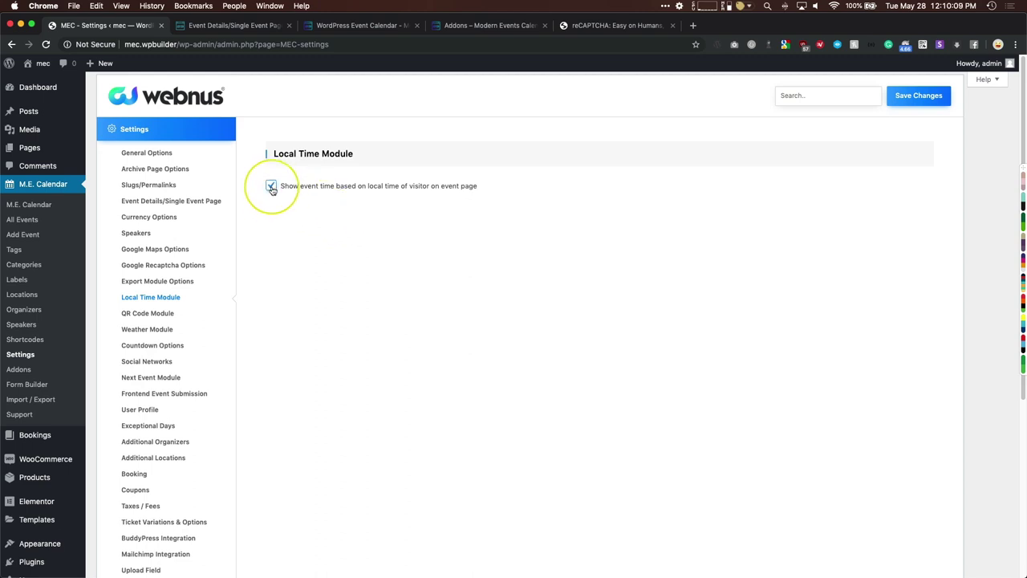
pyautogui.click(271, 187)
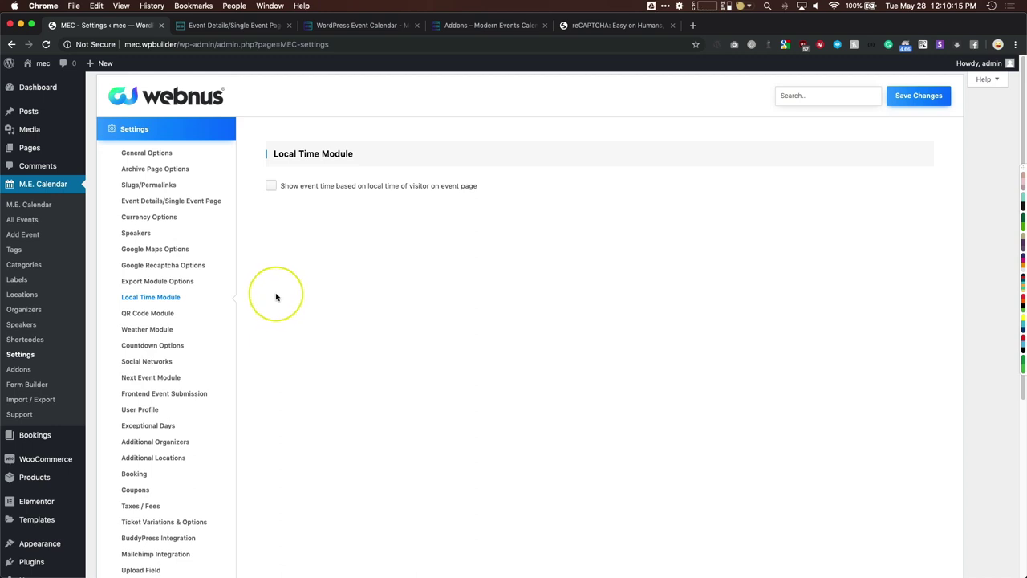
# - Review the QR Code Module option for showing the event's QR code on the details page and booking invoice
pyautogui.click(154, 231)
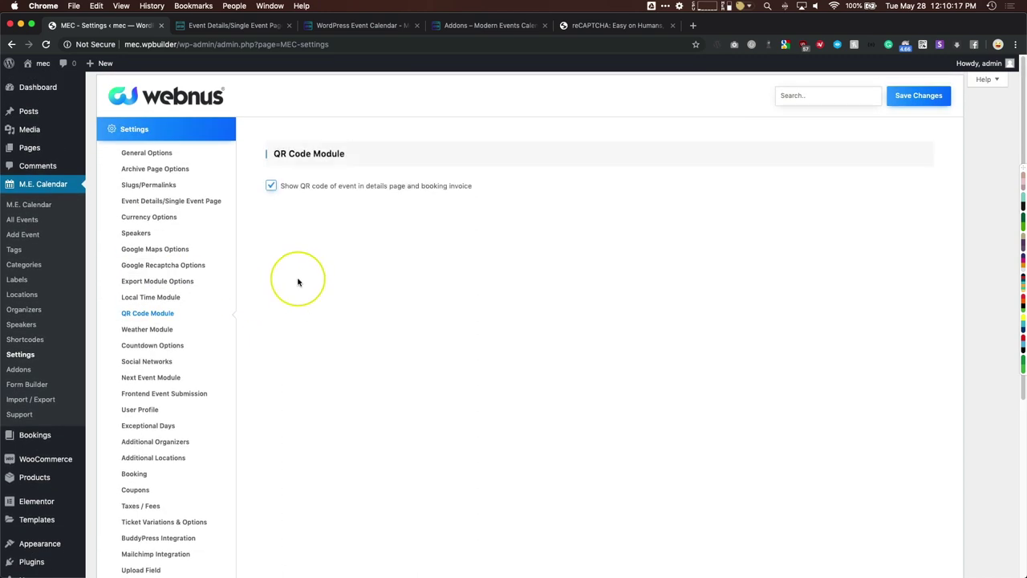
pyautogui.moveTo(307, 189); pyautogui.dragTo(440, 189)
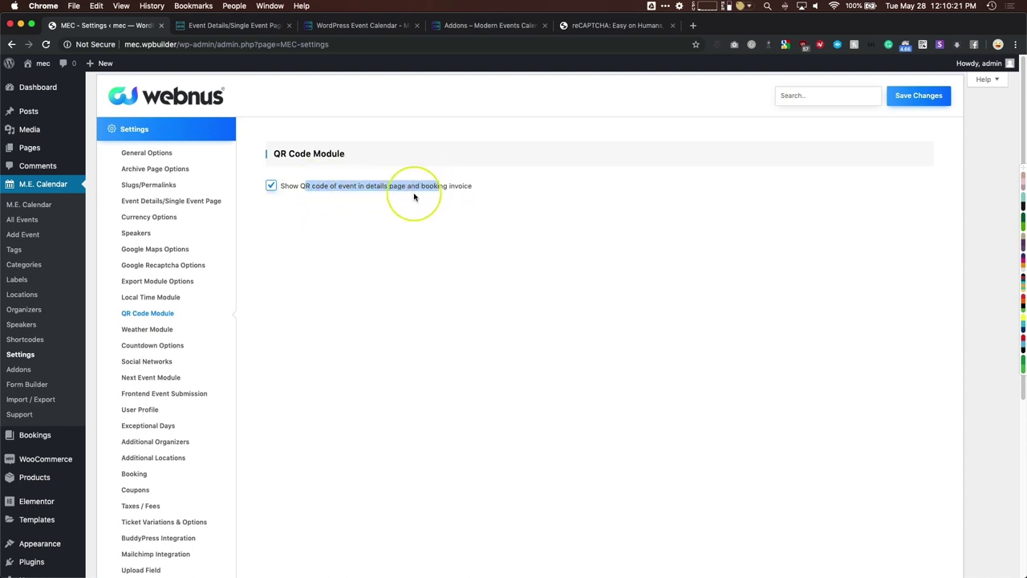
pyautogui.moveTo(433, 193); pyautogui.dragTo(341, 190)
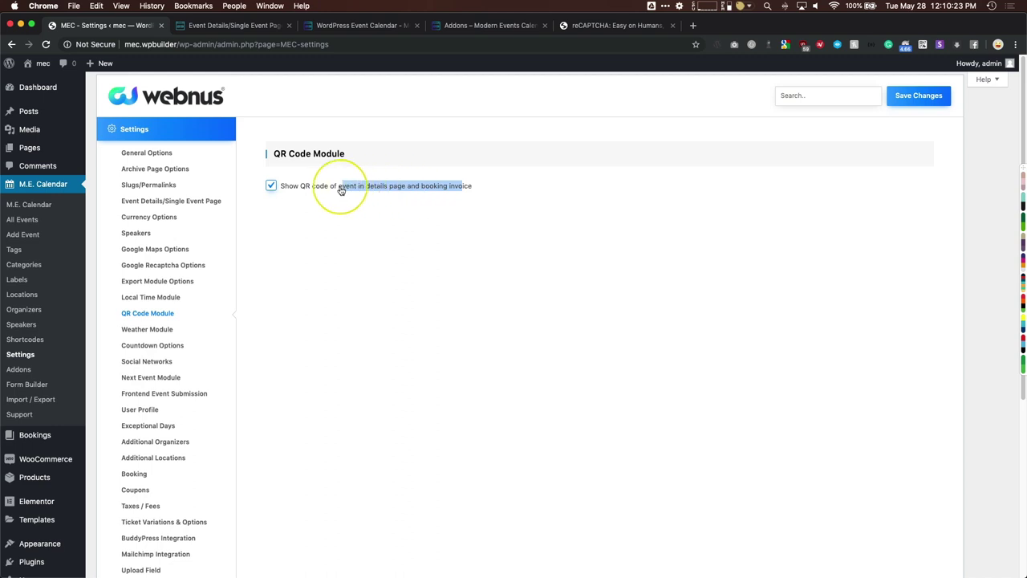
pyautogui.click(318, 276)
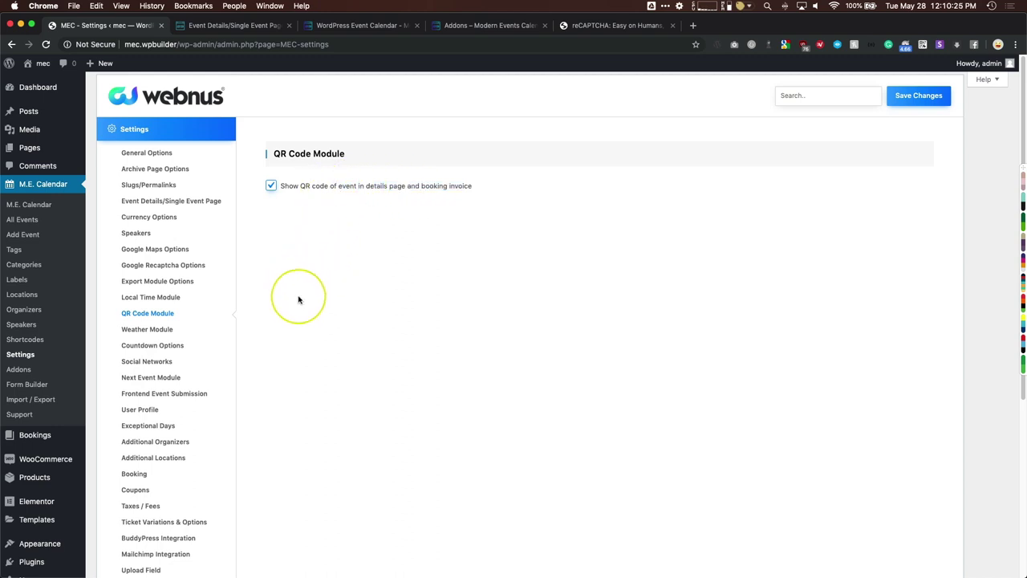
# - Review the Weather Module settings, including the API Key field for showing weather on the event page
pyautogui.click(197, 329)
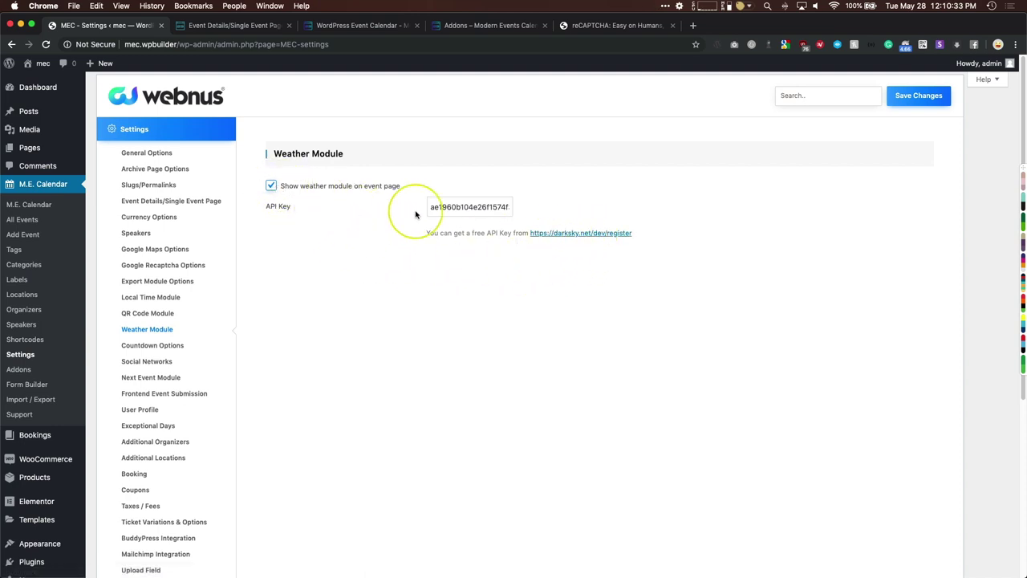
pyautogui.moveTo(430, 207); pyautogui.dragTo(551, 206)
pyautogui.click(344, 213)
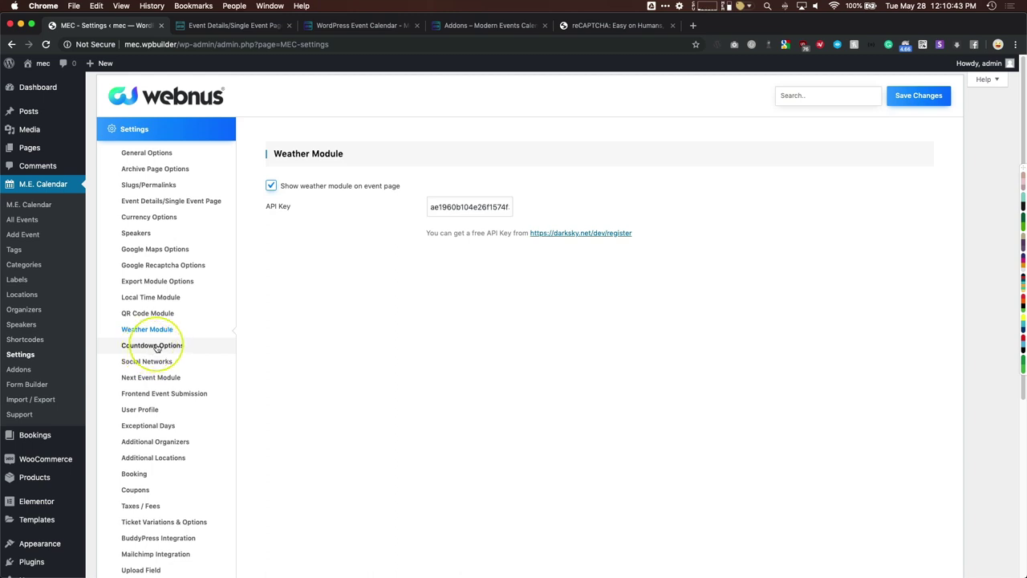
# - Set the event page's Countdown Style to Flip Style in the Countdown Options
pyautogui.click(152, 345)
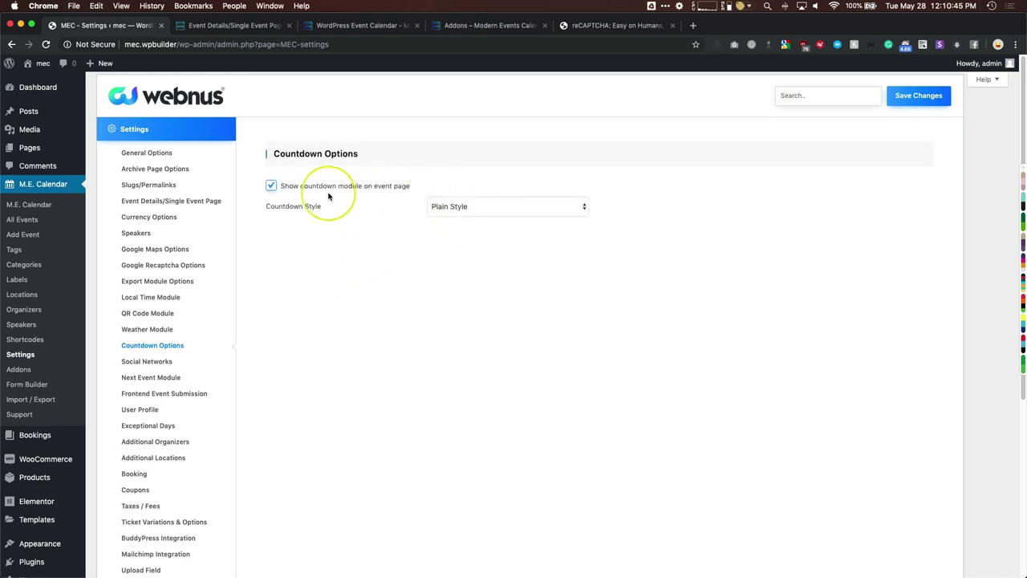
pyautogui.click(446, 206)
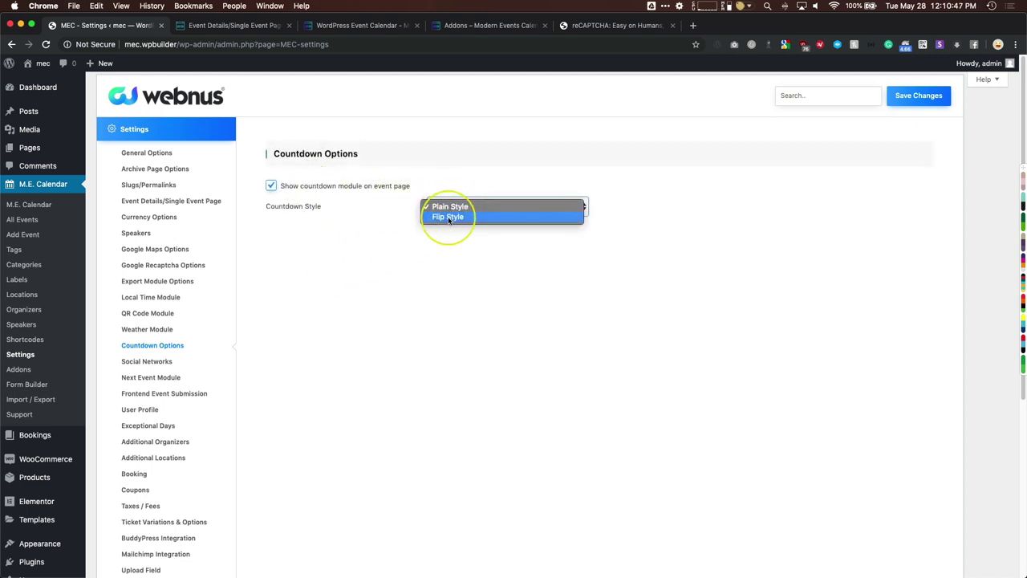
pyautogui.click(447, 217)
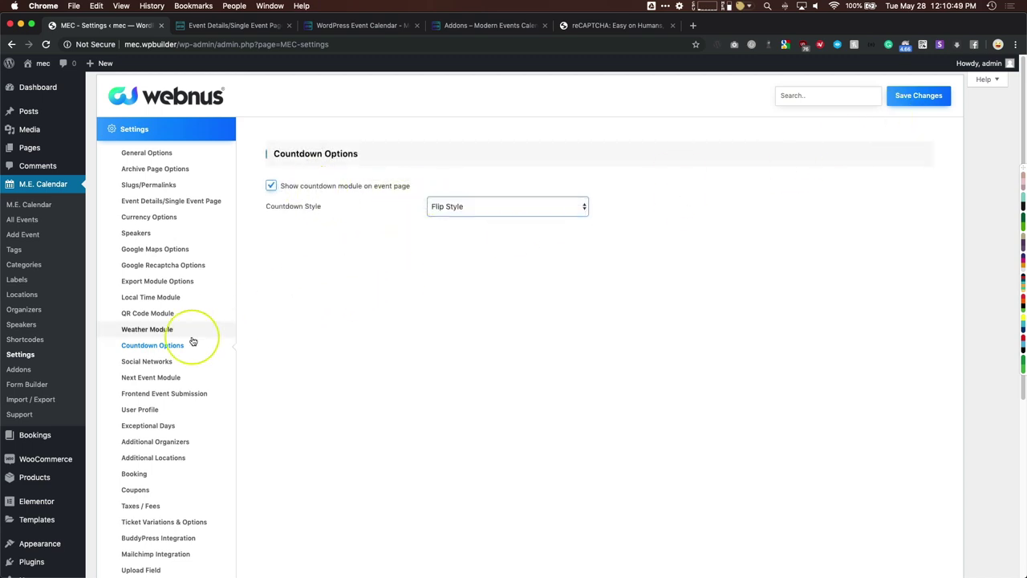
# - Turn off Google+, Twitter and VK in the Social Networks settings
pyautogui.click(152, 362)
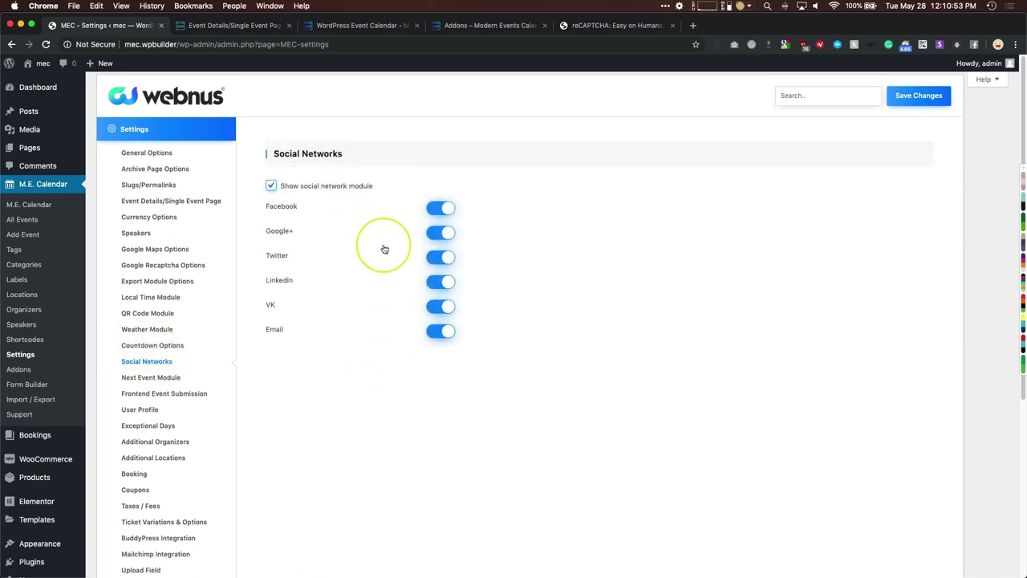
pyautogui.click(440, 233)
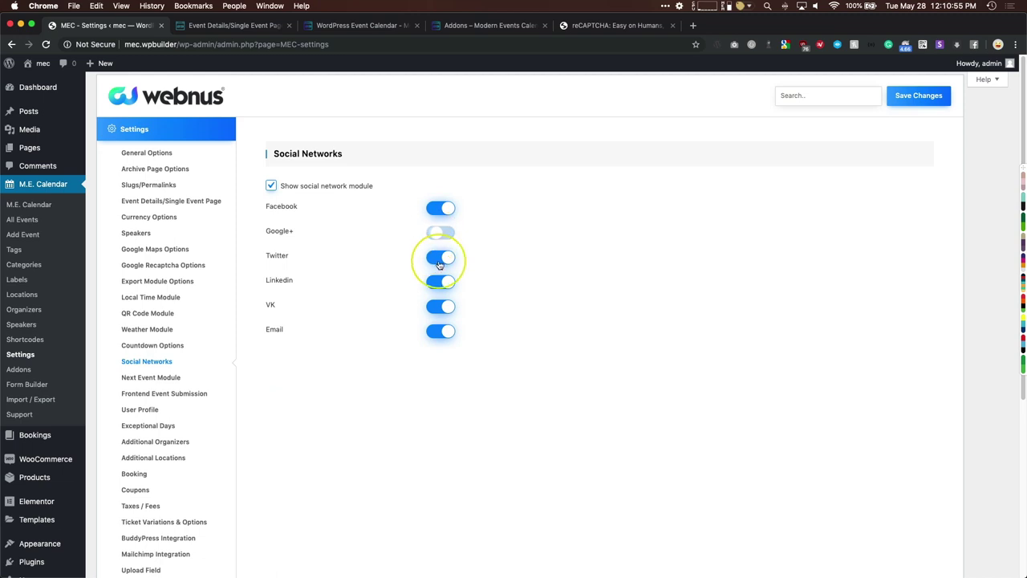
pyautogui.click(440, 257)
pyautogui.click(440, 308)
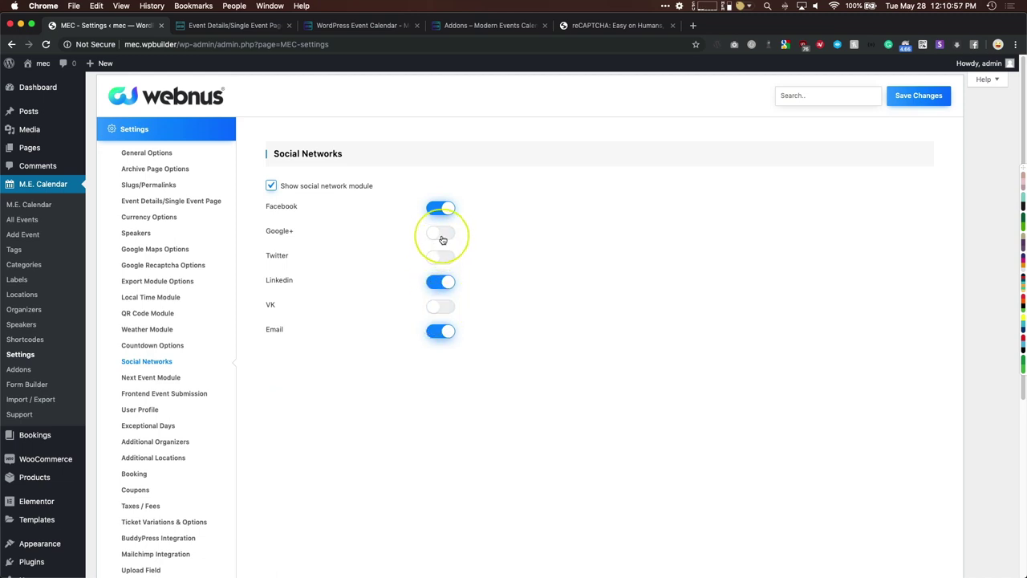
pyautogui.moveTo(268, 233); pyautogui.dragTo(292, 236)
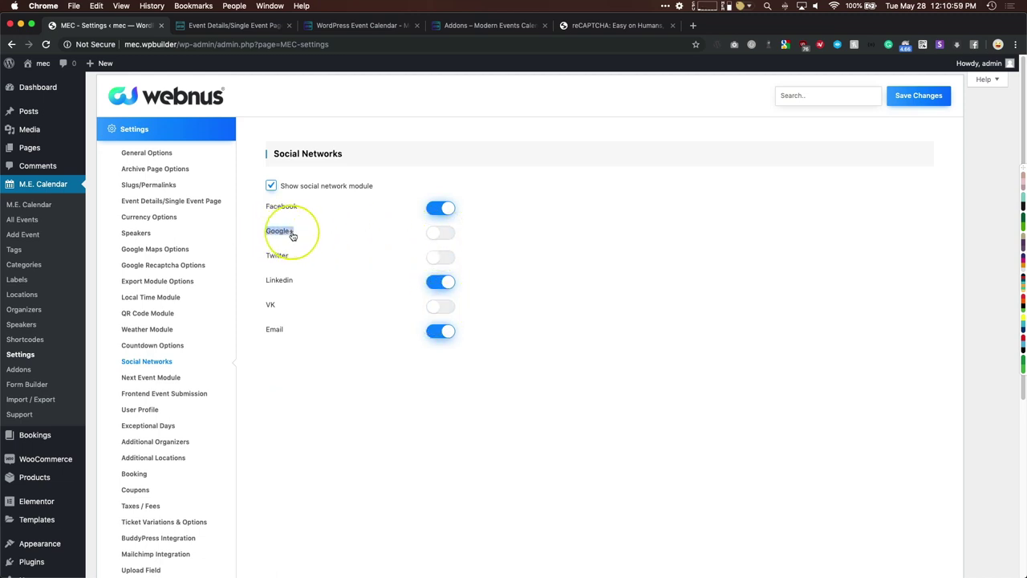
pyautogui.click(536, 229)
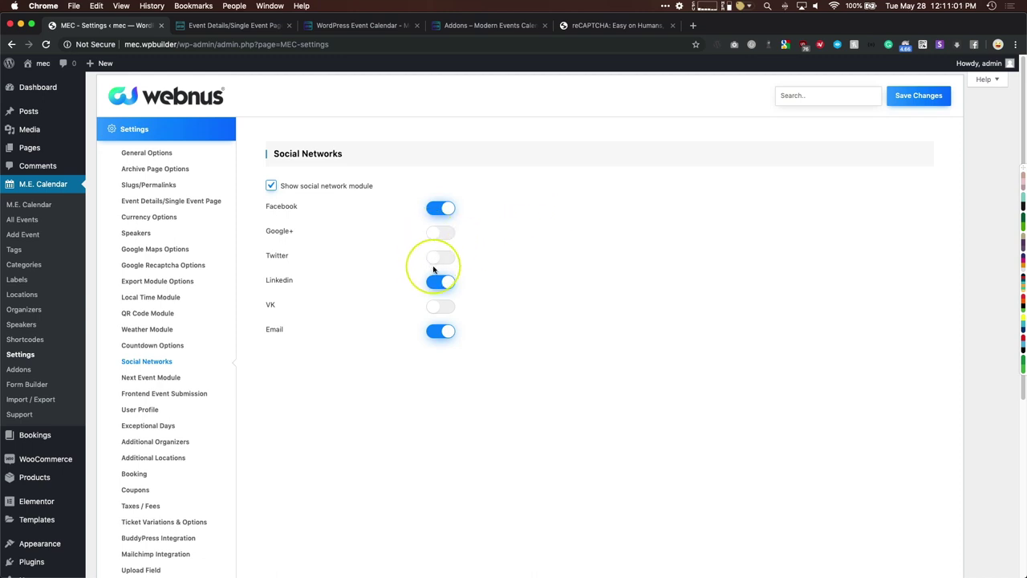
# - Enable Twitter and disable Email in the Social Networks sharing settings
pyautogui.click(439, 333)
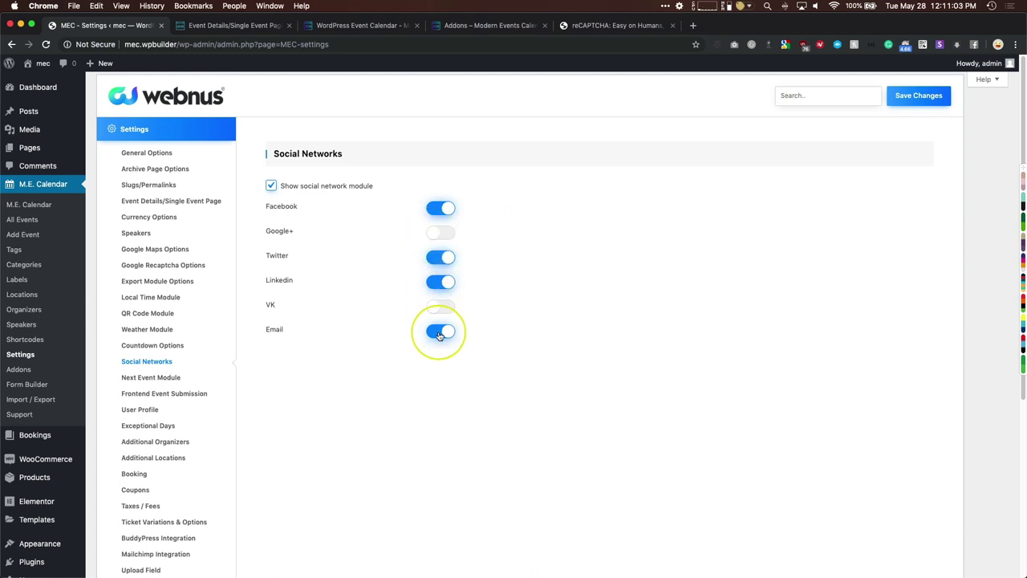
# - Open the Next Event Module settings and examine the available Method options
pyautogui.scroll(-2, 350, 385)
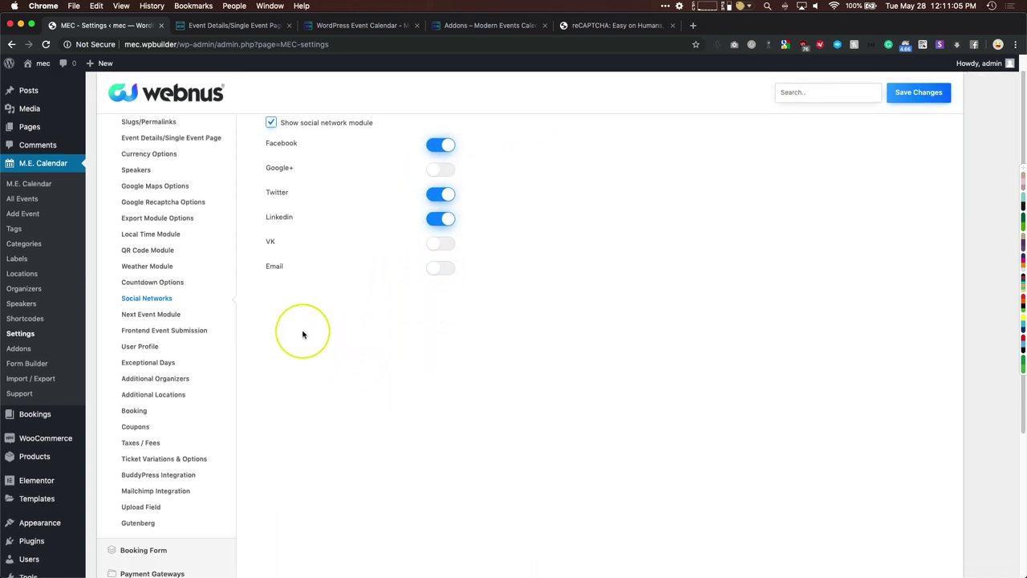
pyautogui.click(164, 313)
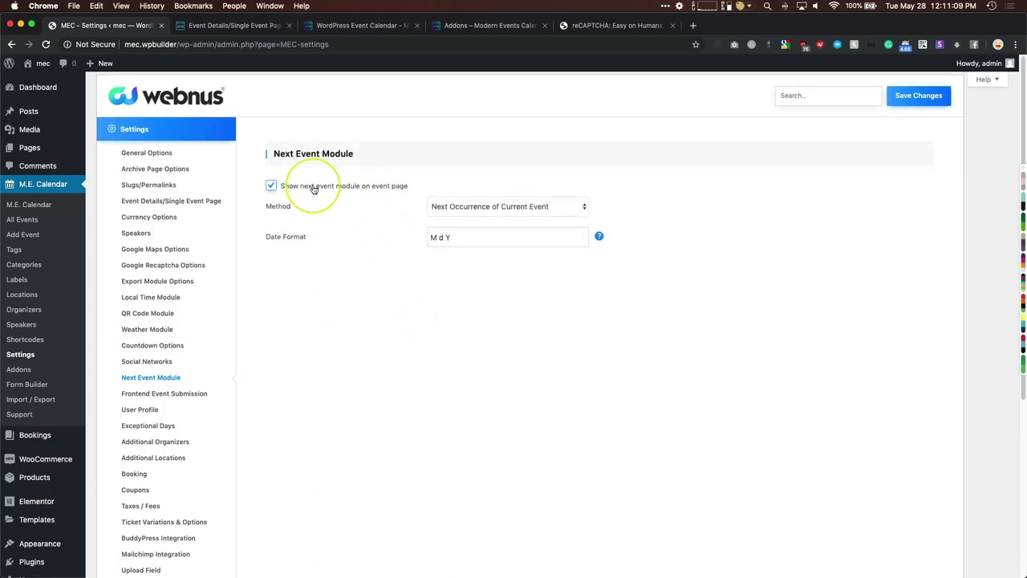
pyautogui.click(477, 207)
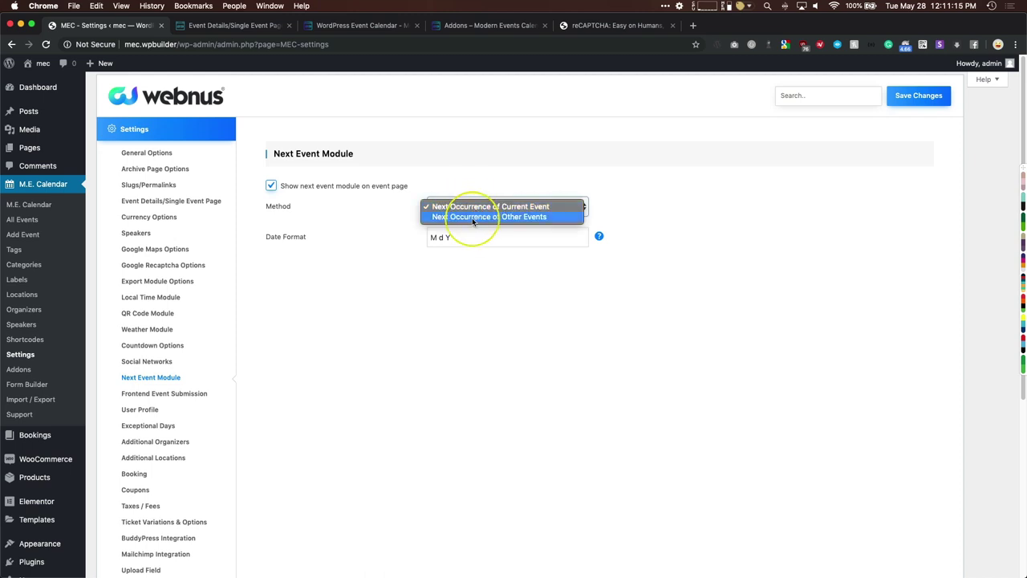
pyautogui.click(384, 234)
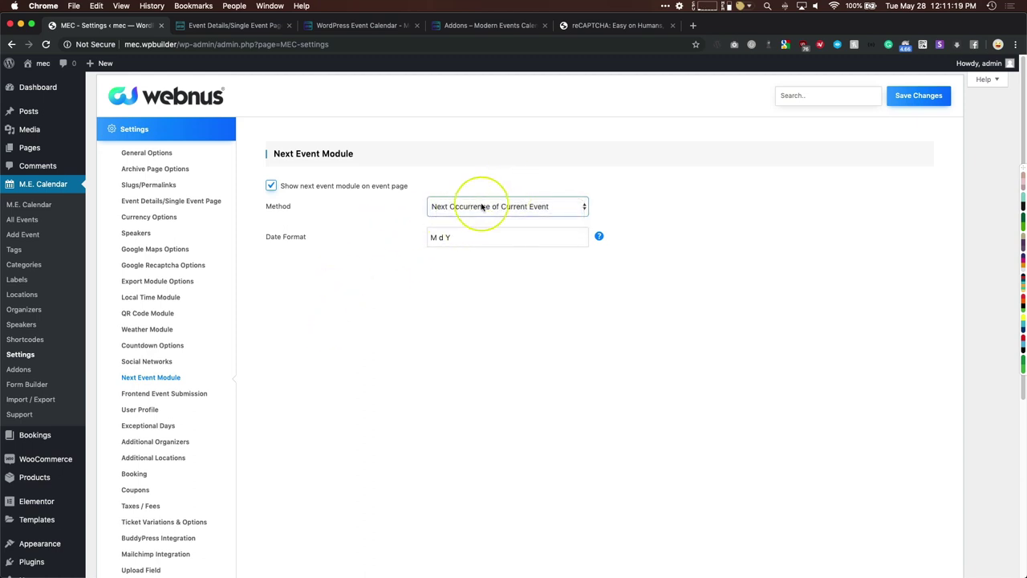
# - Open the Frontend Event Submission settings and review the time format, events list page and add/edit events page options with their shortcodes
pyautogui.click(154, 395)
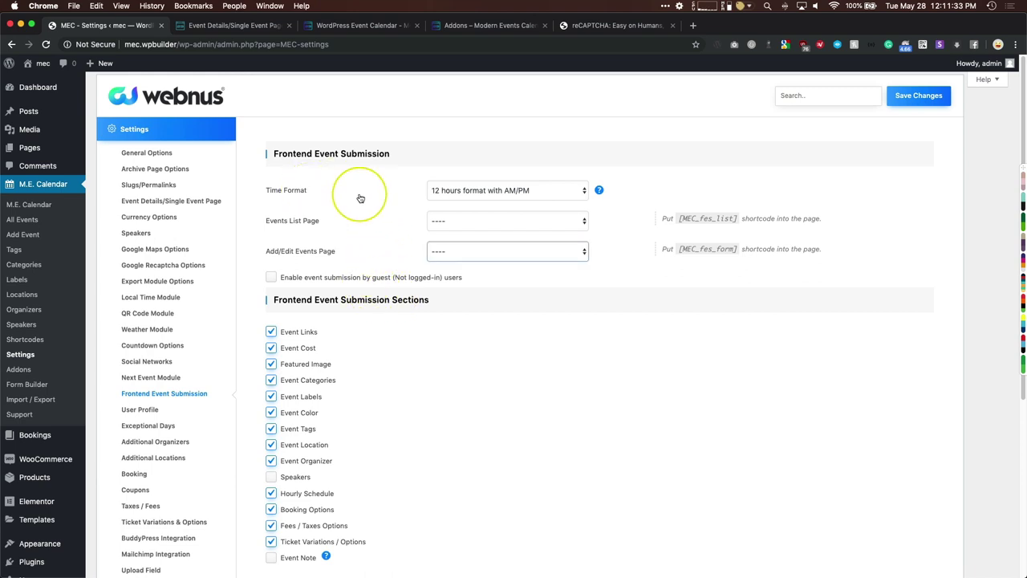
pyautogui.click(492, 190)
pyautogui.click(402, 193)
pyautogui.click(468, 219)
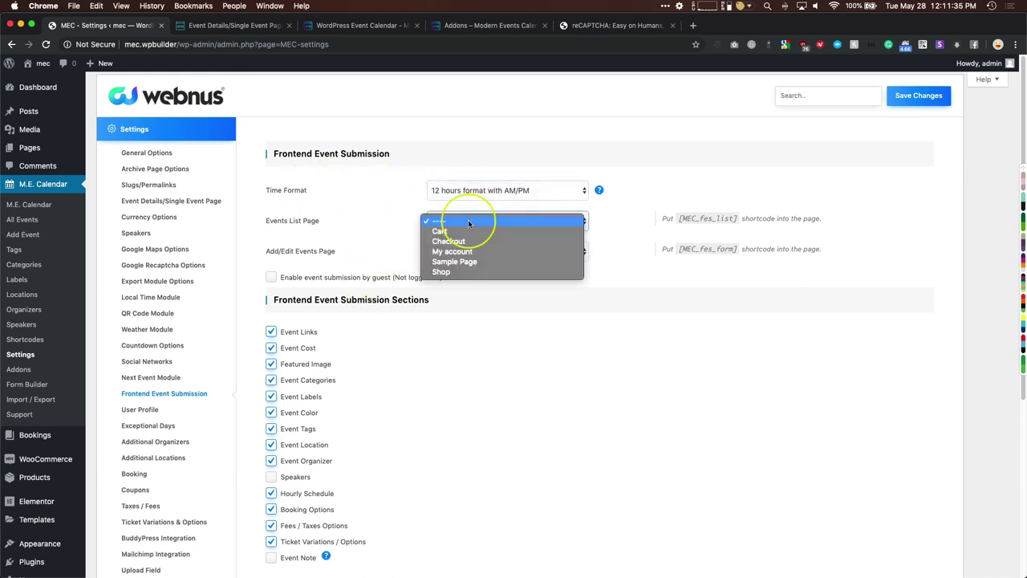
pyautogui.press('Up')
pyautogui.click(493, 218)
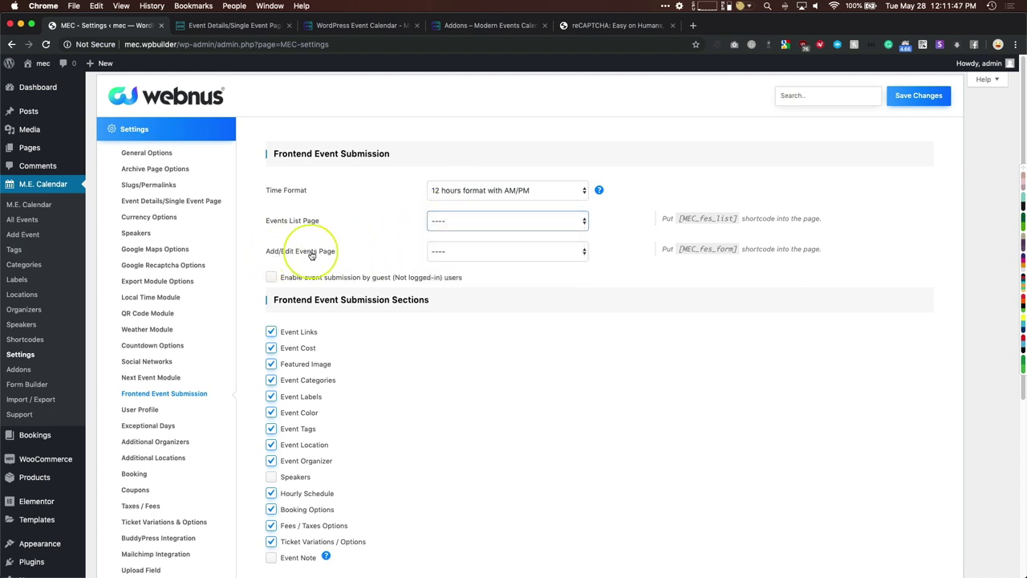
pyautogui.click(453, 254)
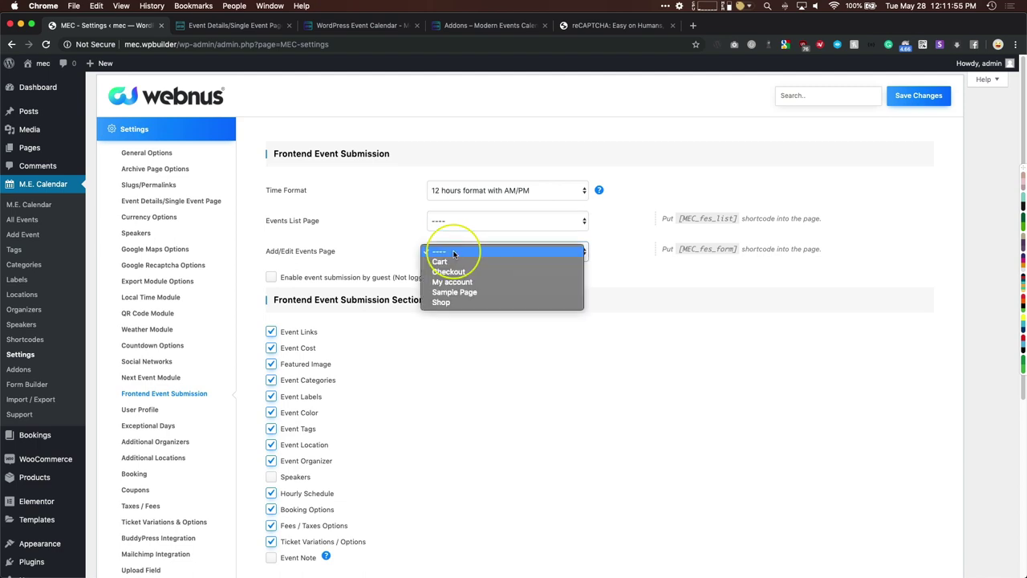
pyautogui.click(436, 267)
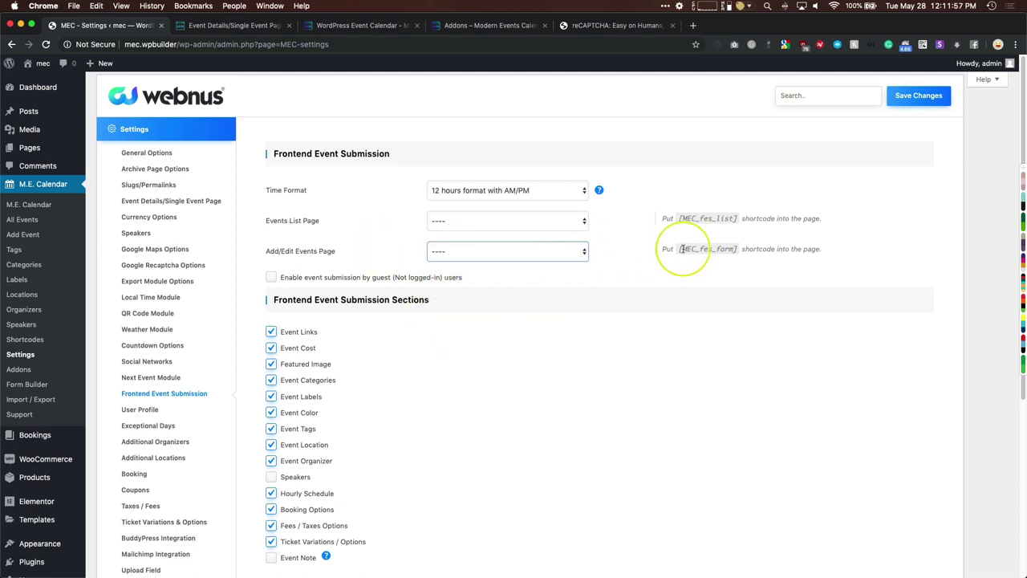
pyautogui.moveTo(676, 252); pyautogui.dragTo(743, 251)
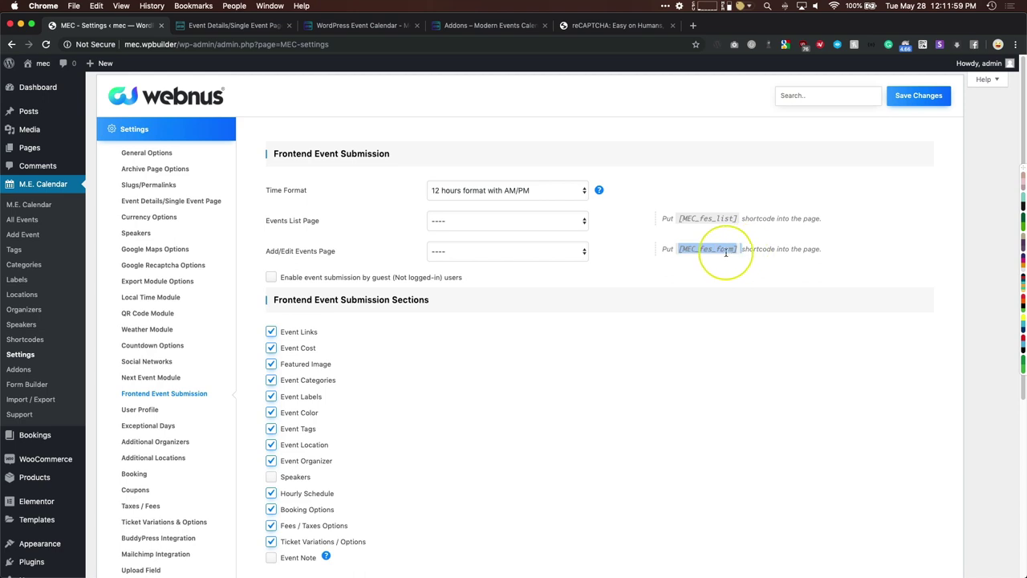
pyautogui.click(387, 223)
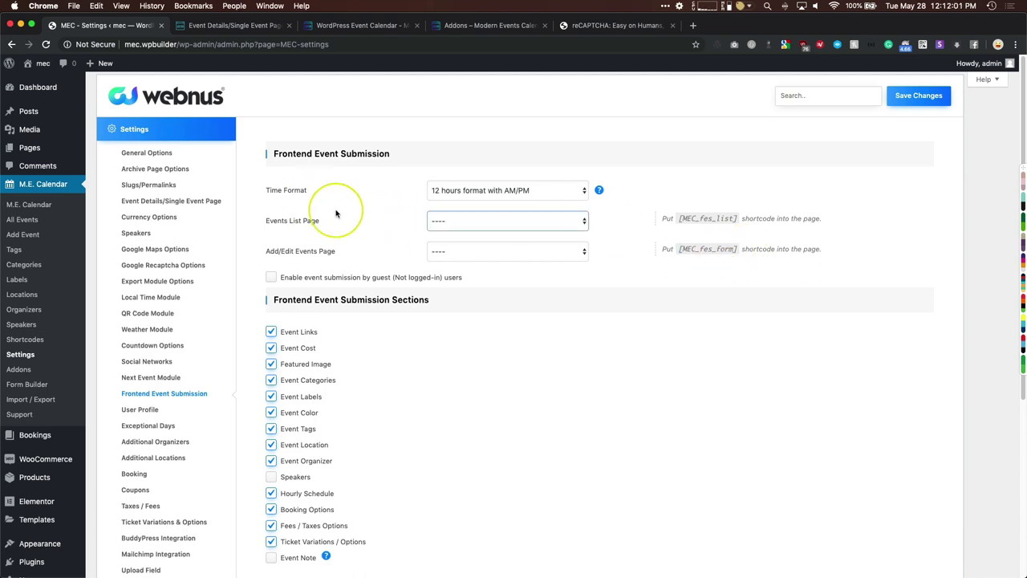
# - Create a new WordPress page in a separate browser tab and title it "Add Event"
pyautogui.keyDown('super'); pyautogui.click(107, 150); pyautogui.keyUp('super')
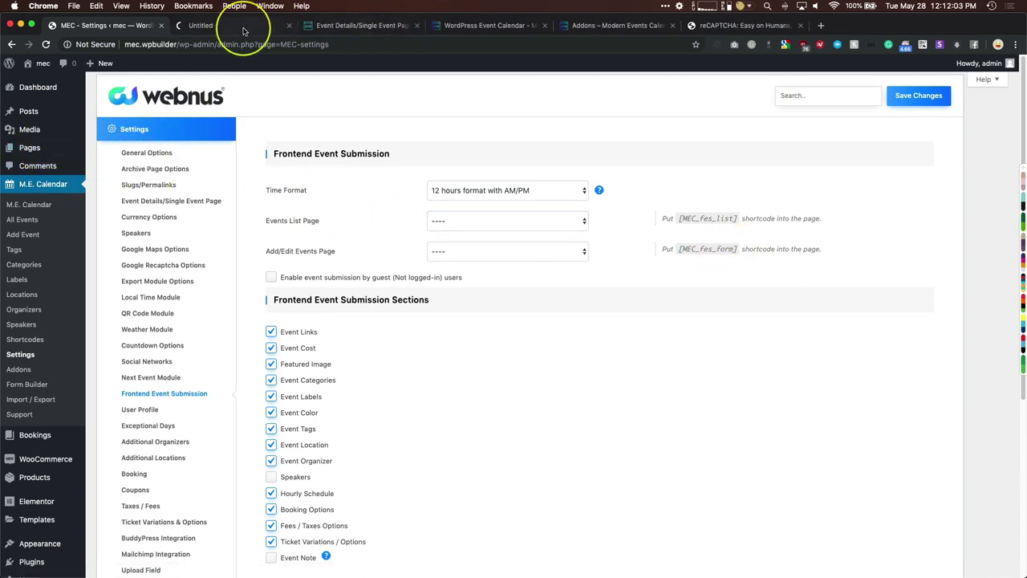
pyautogui.click(241, 26)
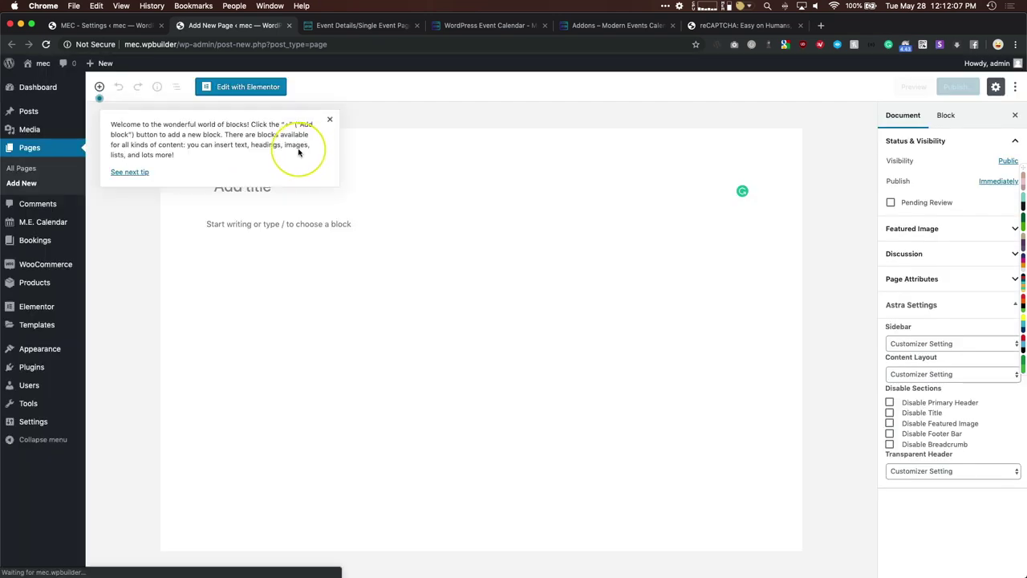
pyautogui.click(330, 120)
pyautogui.write('Add Event')
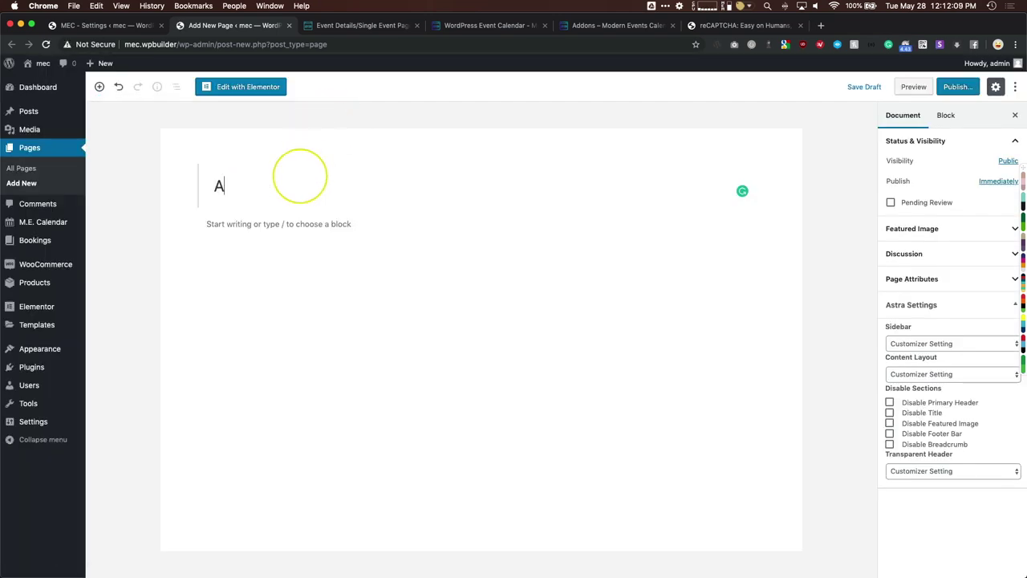
# - Copy the [MEC_fes_form] shortcode for the Add/Edit Events Page from the Frontend Event Submission settings
pyautogui.click(146, 24)
pyautogui.moveTo(676, 248); pyautogui.dragTo(737, 249)
pyautogui.press('super+c')
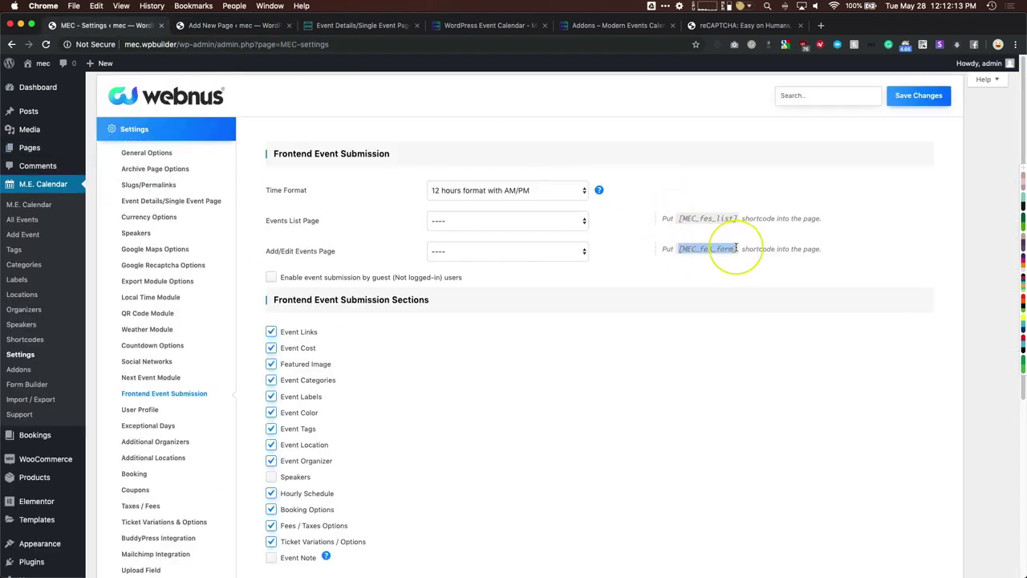
# - Return to the new Add Event page and publish it
pyautogui.click(232, 25)
pyautogui.click(290, 281)
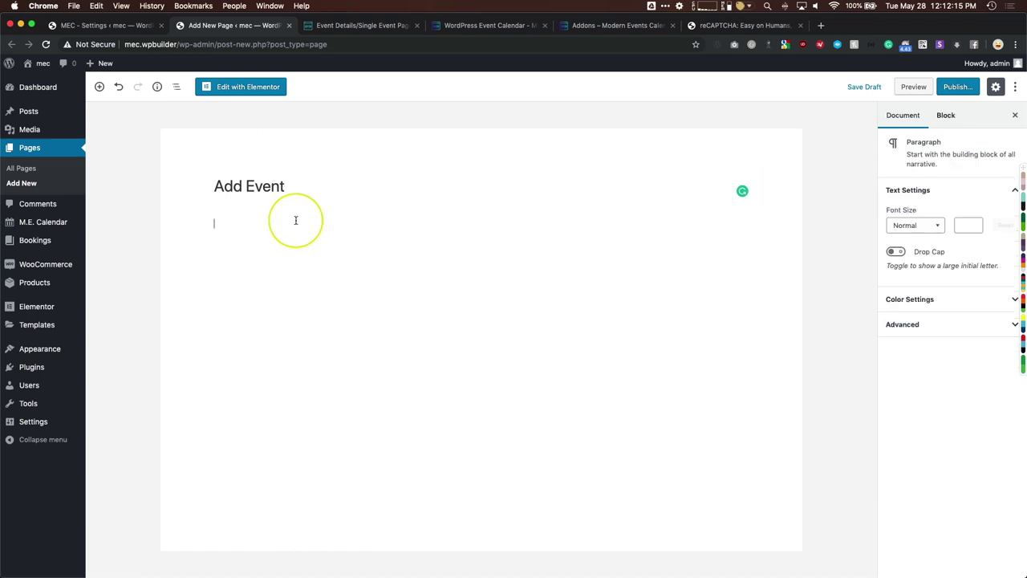
pyautogui.click(955, 87)
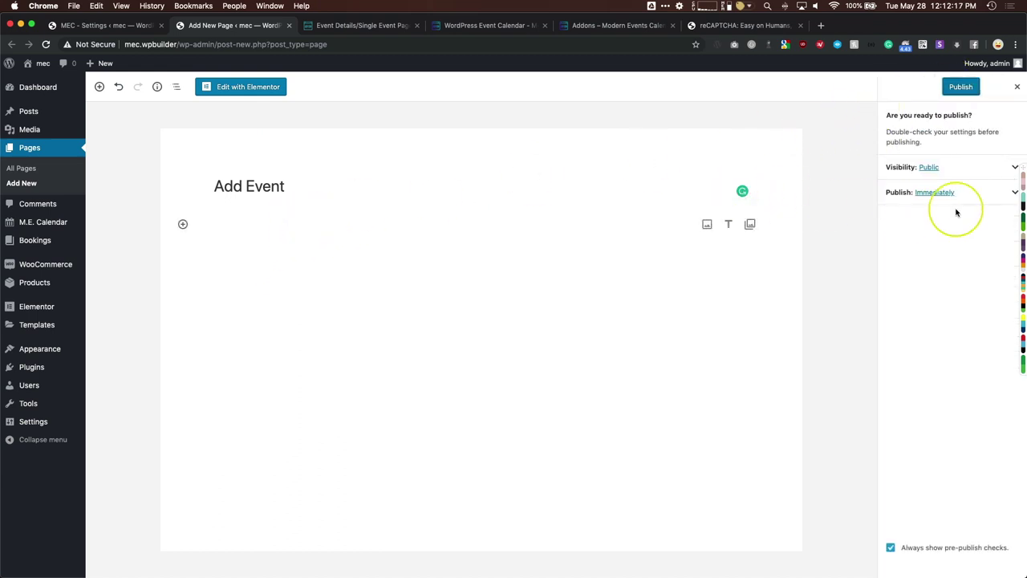
pyautogui.click(963, 85)
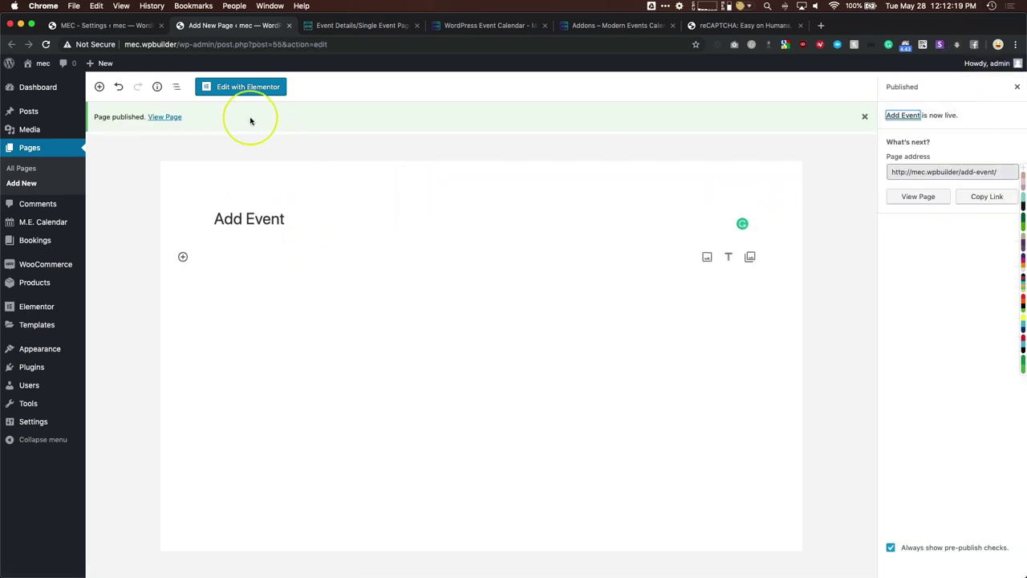
# - Edit the Add Event page with Elementor and place a Shortcode widget in the empty section
pyautogui.click(239, 89)
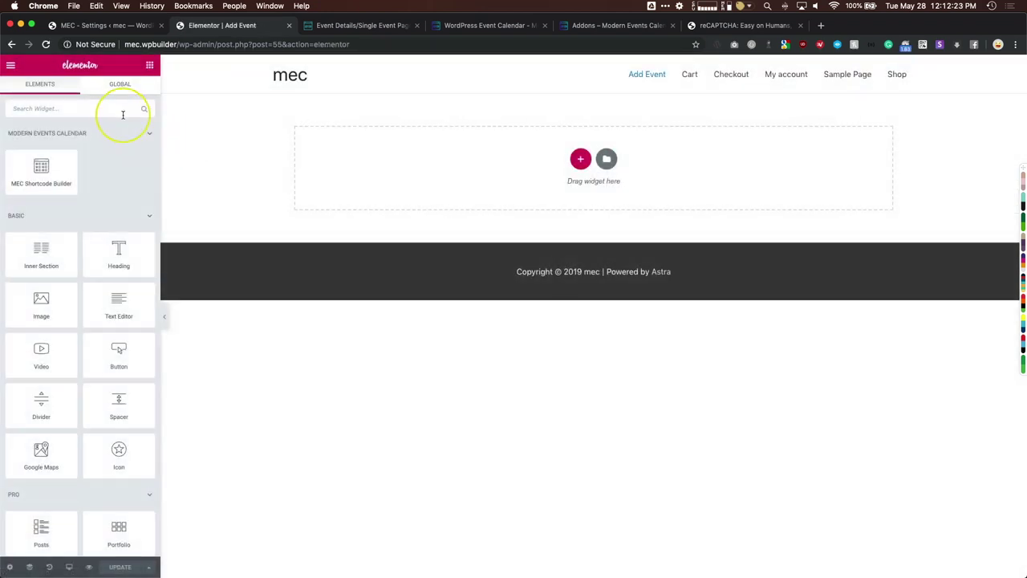
pyautogui.click(113, 110)
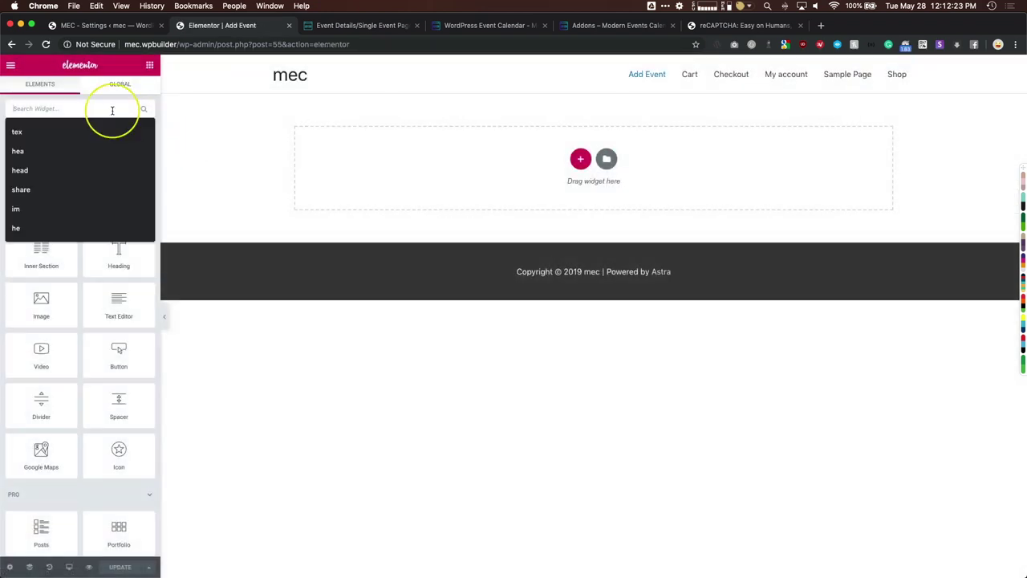
pyautogui.write('short')
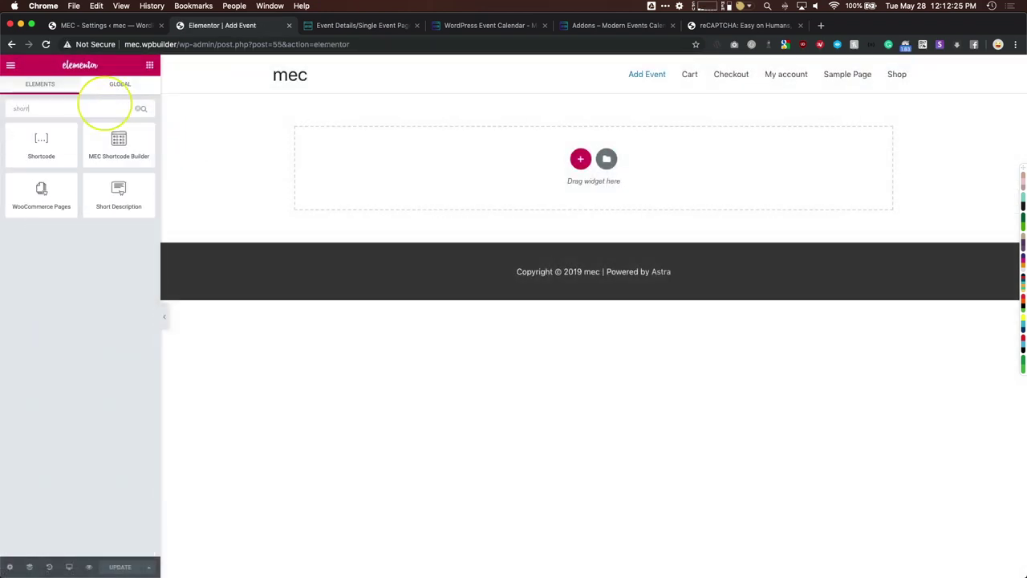
pyautogui.moveTo(41, 143); pyautogui.dragTo(393, 167)
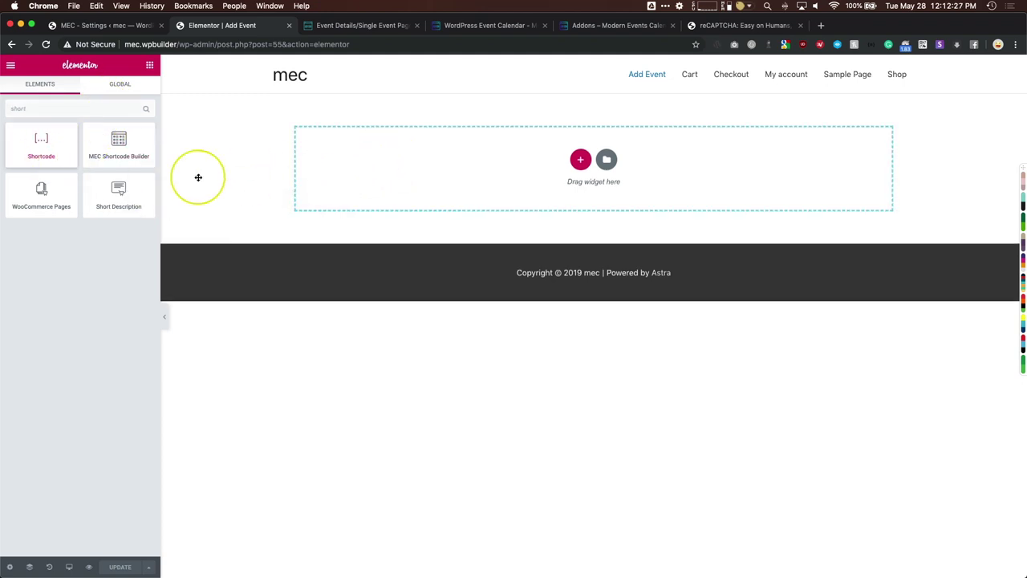
# - Paste the [MEC_fes_form] shortcode into the widget, apply it and update the page
pyautogui.press('super+v')
pyautogui.click(136, 120)
pyautogui.click(120, 567)
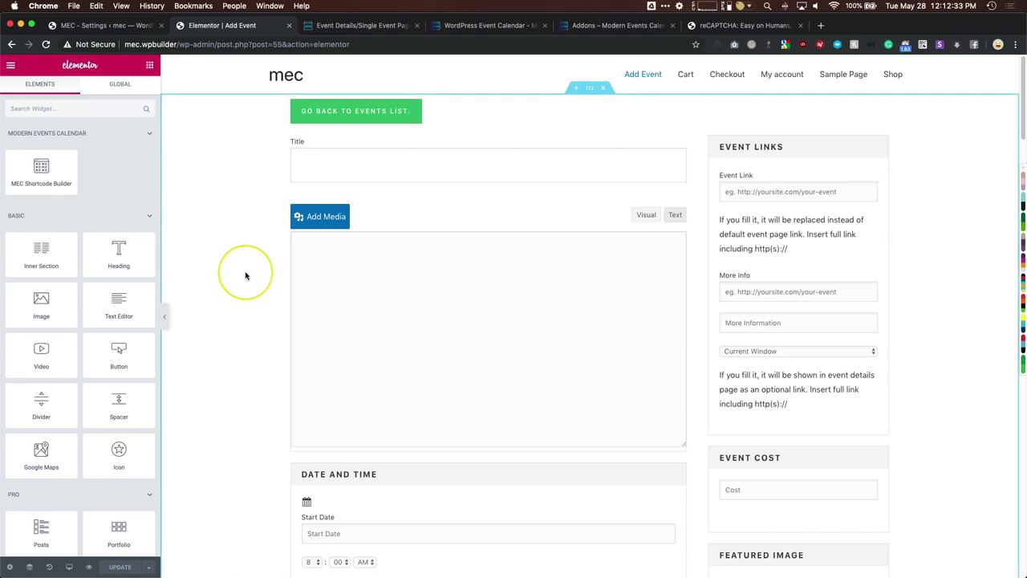
# - Review the guest submission option, the Frontend Event Submission Sections list and the Event Note help in the calendar settings
pyautogui.click(126, 25)
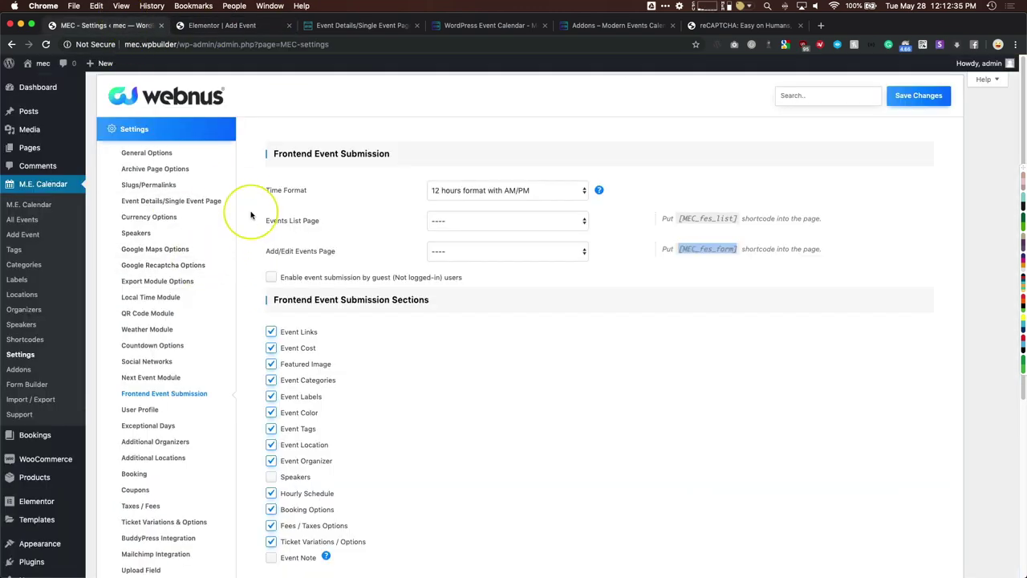
pyautogui.scroll(-5, 250, 216)
pyautogui.scroll(3, 249, 219)
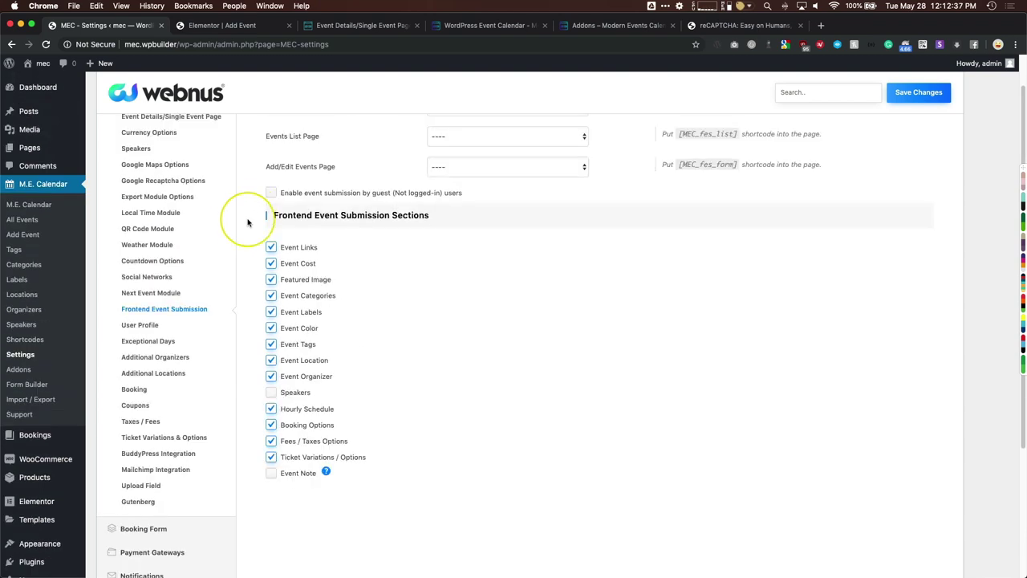
pyautogui.scroll(2, 247, 222)
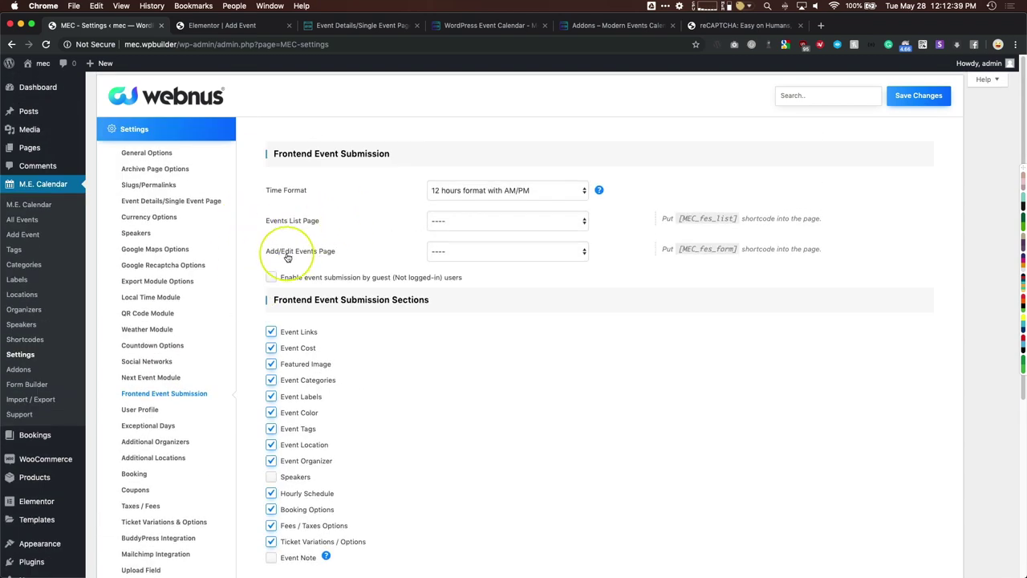
pyautogui.moveTo(293, 281); pyautogui.dragTo(464, 280)
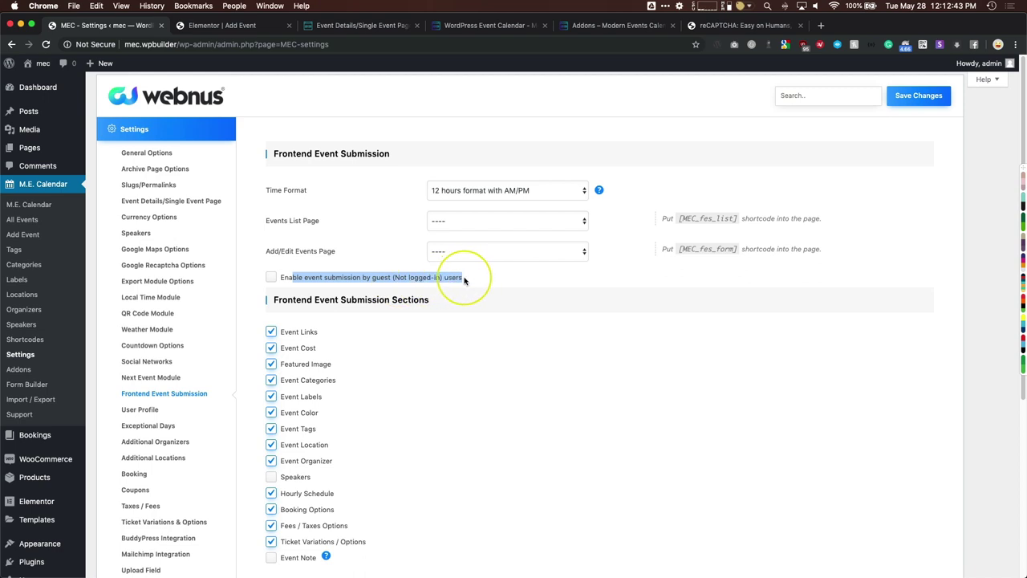
pyautogui.scroll(-3, 248, 331)
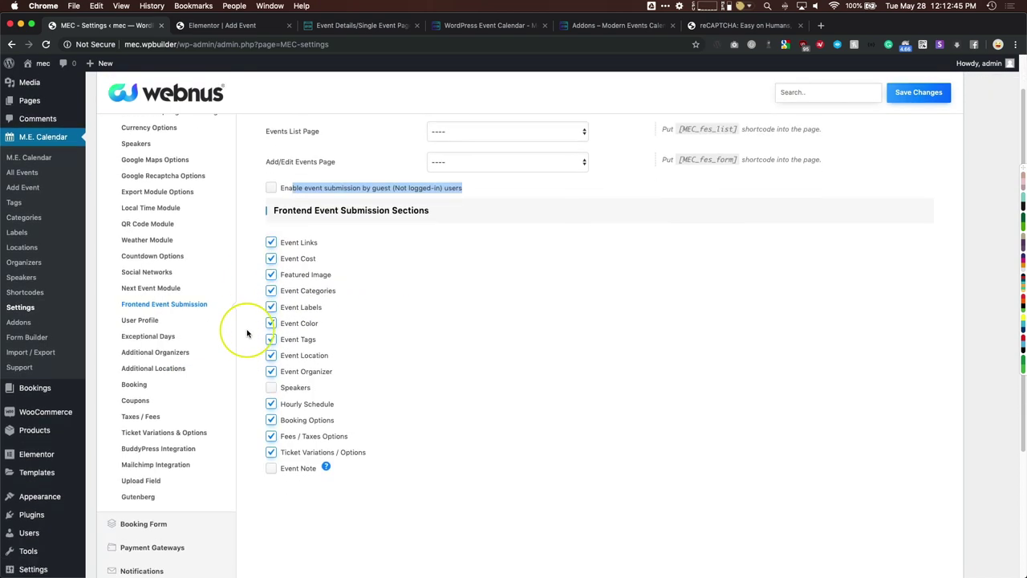
pyautogui.scroll(-1, 247, 333)
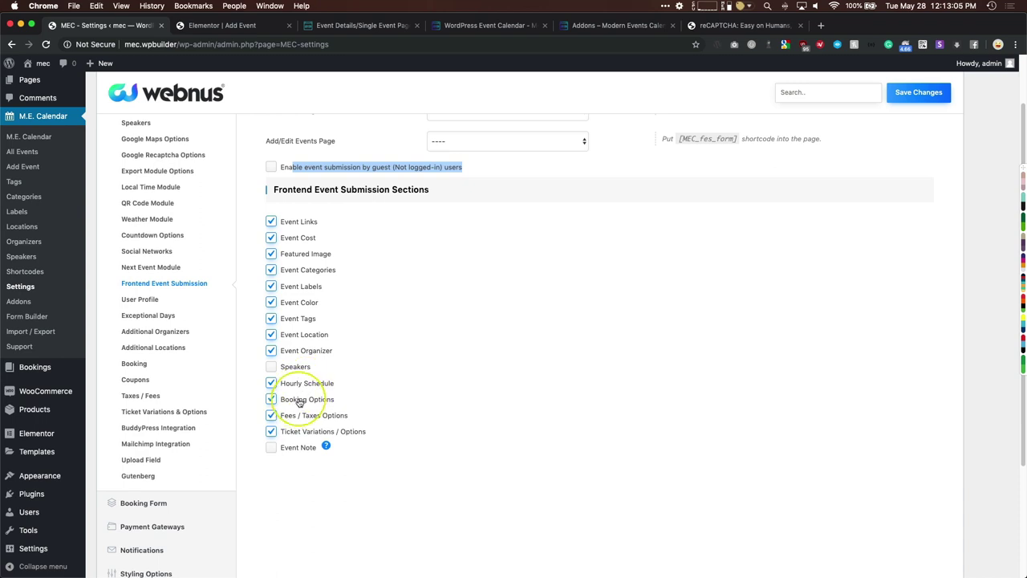
pyautogui.moveTo(326, 445)
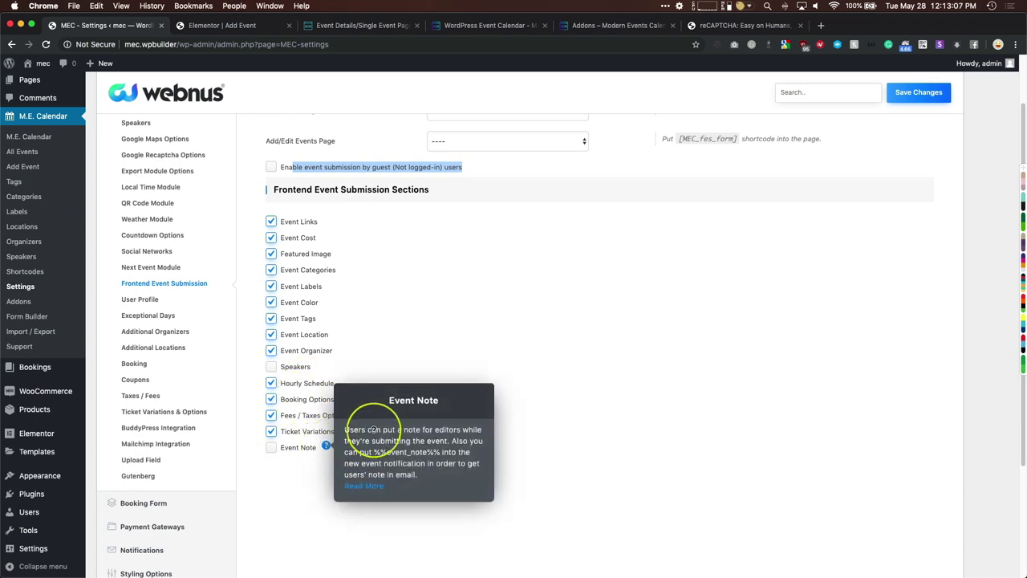
pyautogui.moveTo(376, 429); pyautogui.dragTo(429, 453)
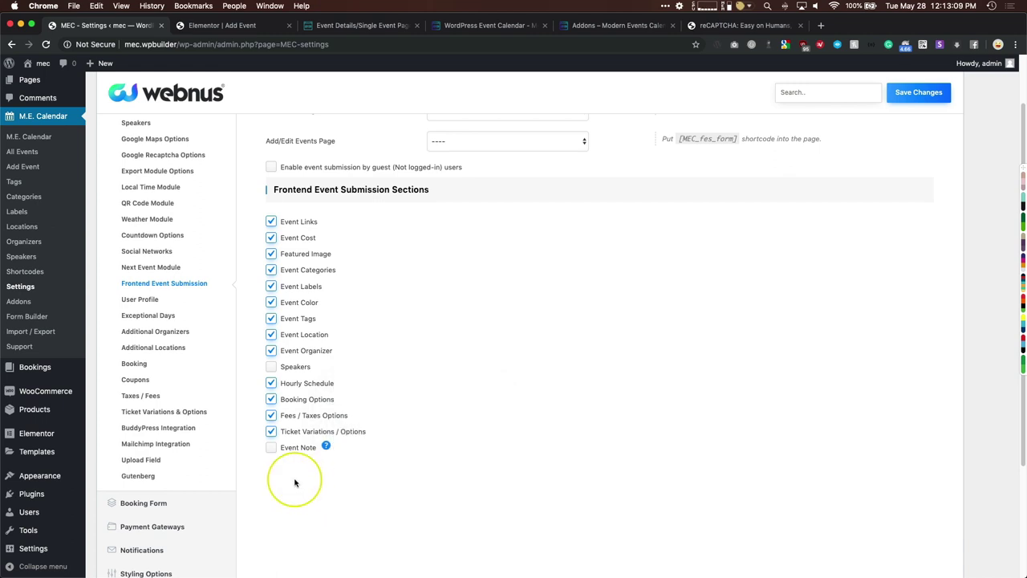
# - Save the calendar settings changes
pyautogui.click(915, 93)
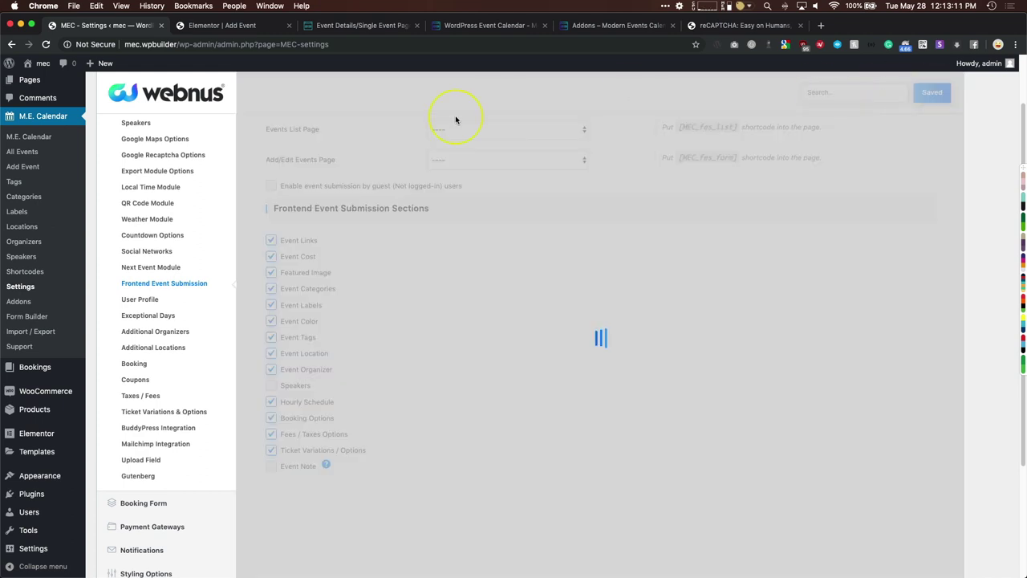
# - Leave the Elementor editor and view the live Add Event page
pyautogui.click(241, 25)
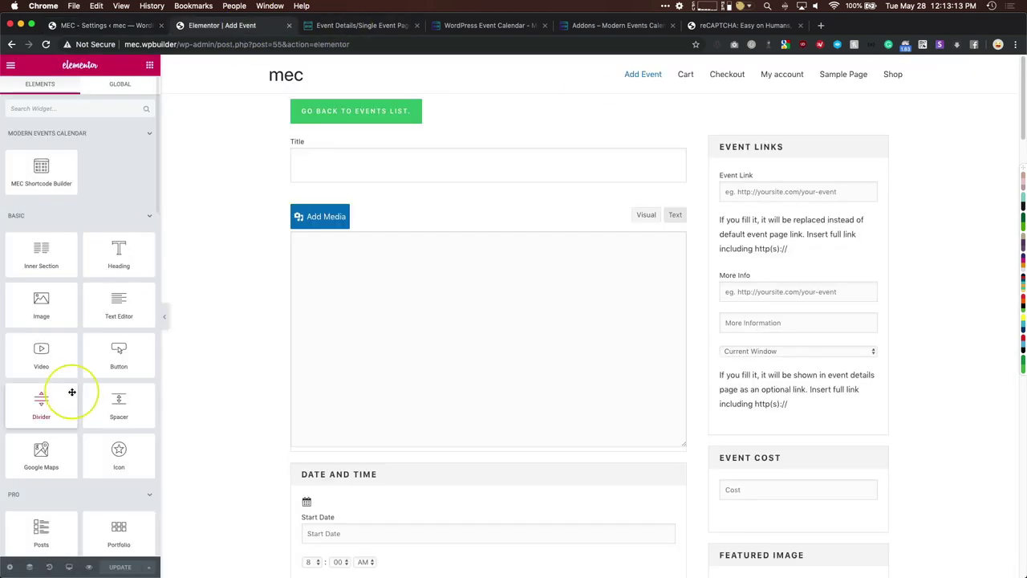
pyautogui.click(14, 65)
pyautogui.click(84, 323)
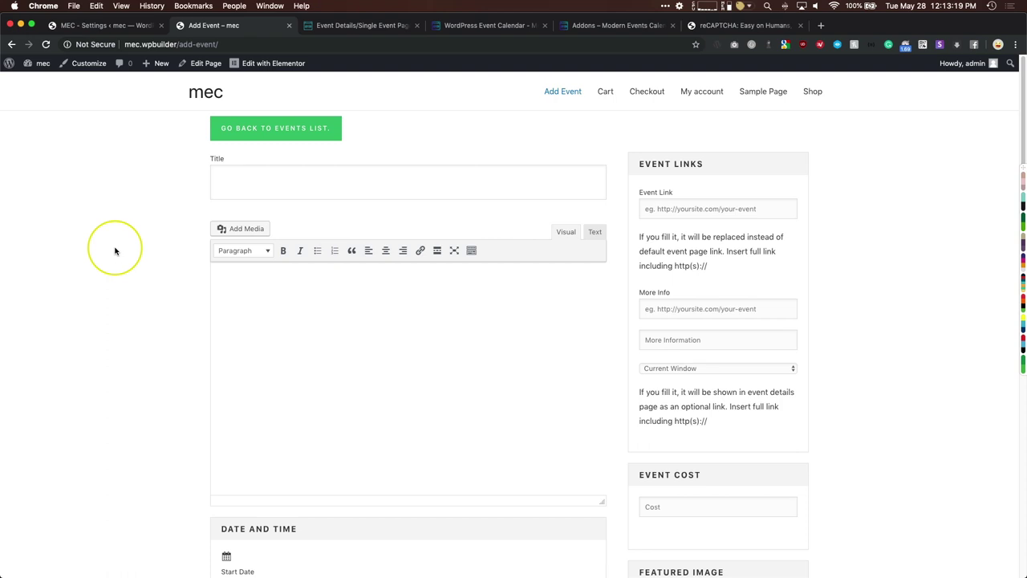
# - Review the title, description, and Date and Time fields of the frontend event submission form
pyautogui.click(298, 170)
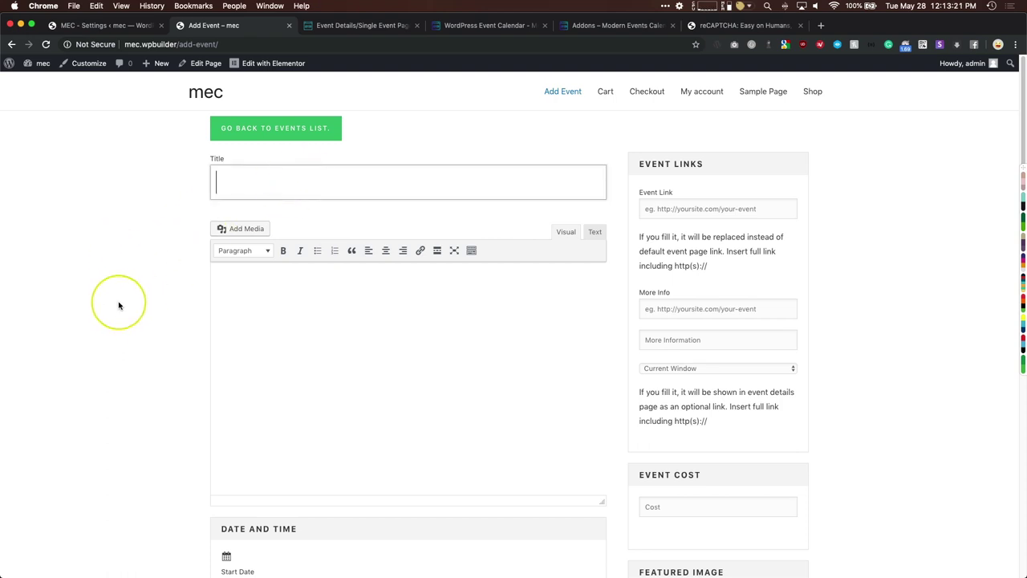
pyautogui.scroll(-1, 119, 305)
pyautogui.click(385, 294)
pyautogui.scroll(-4, 167, 296)
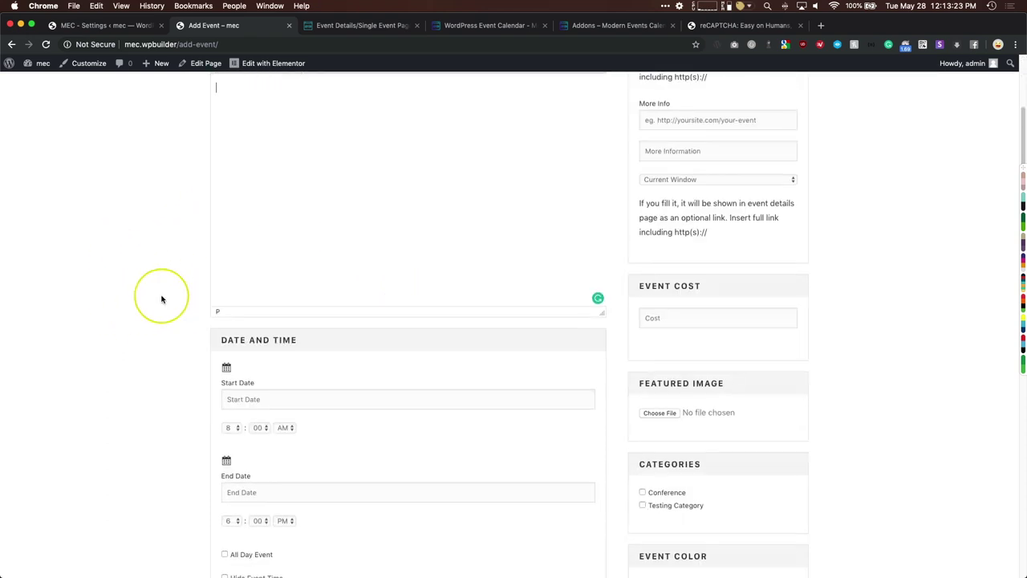
pyautogui.scroll(-3, 161, 299)
pyautogui.scroll(-1, 145, 295)
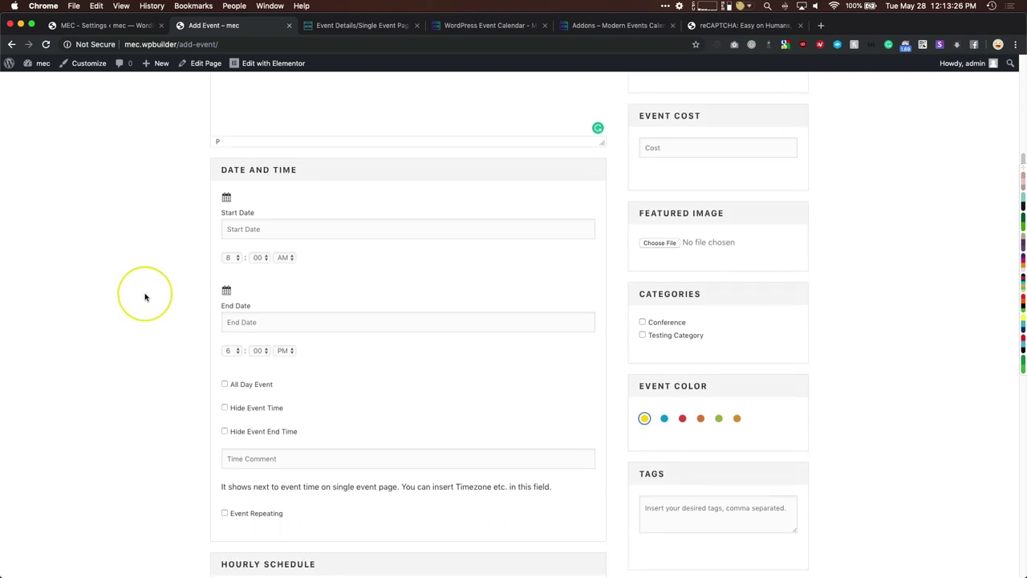
pyautogui.click(316, 229)
pyautogui.click(150, 298)
pyautogui.click(286, 318)
pyautogui.click(163, 314)
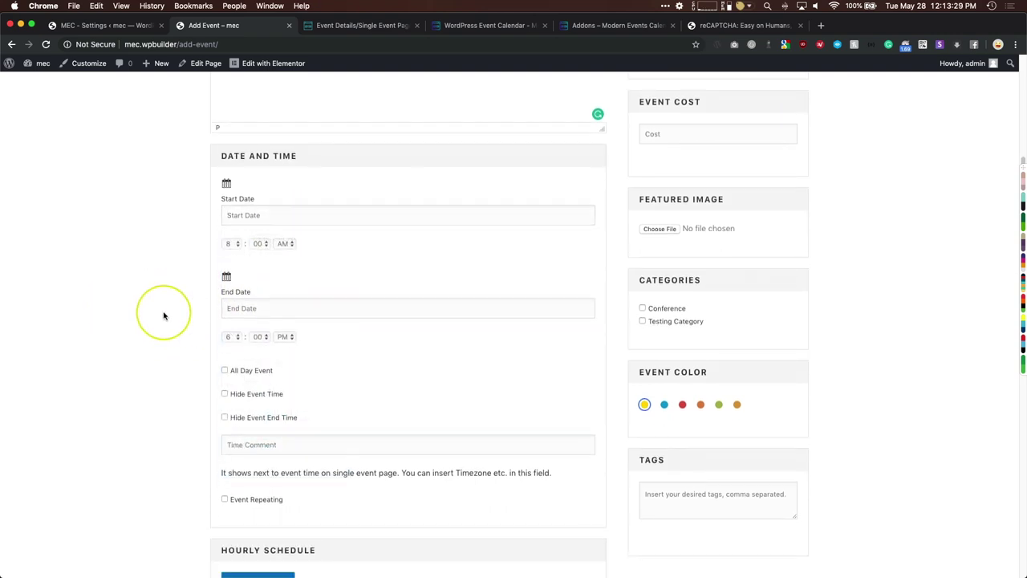
pyautogui.scroll(-2, 163, 313)
pyautogui.scroll(-5, 199, 327)
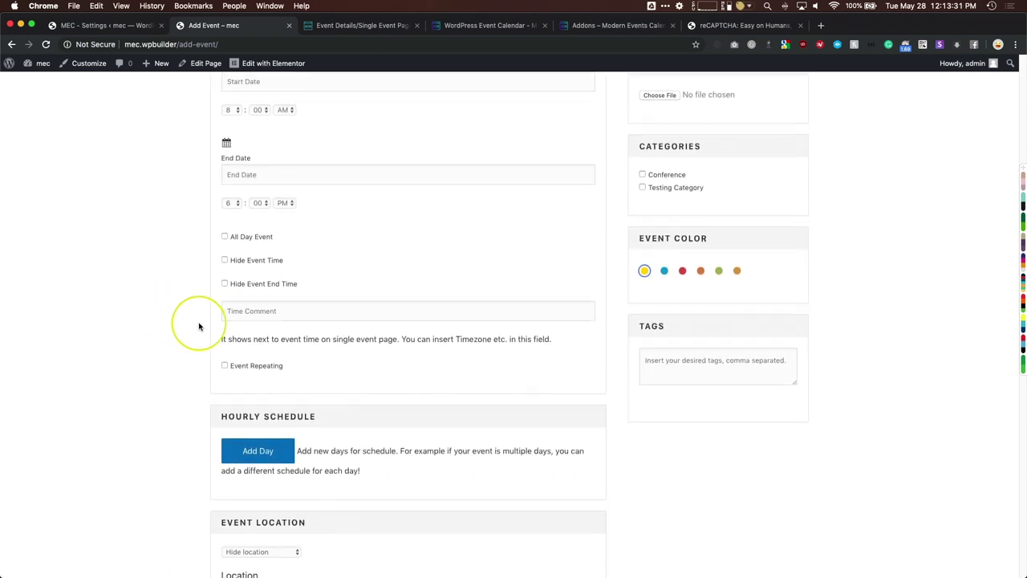
# - Examine the event location choices, the main organizer section and the total booking limits in the submission form
pyautogui.scroll(-2, 184, 286)
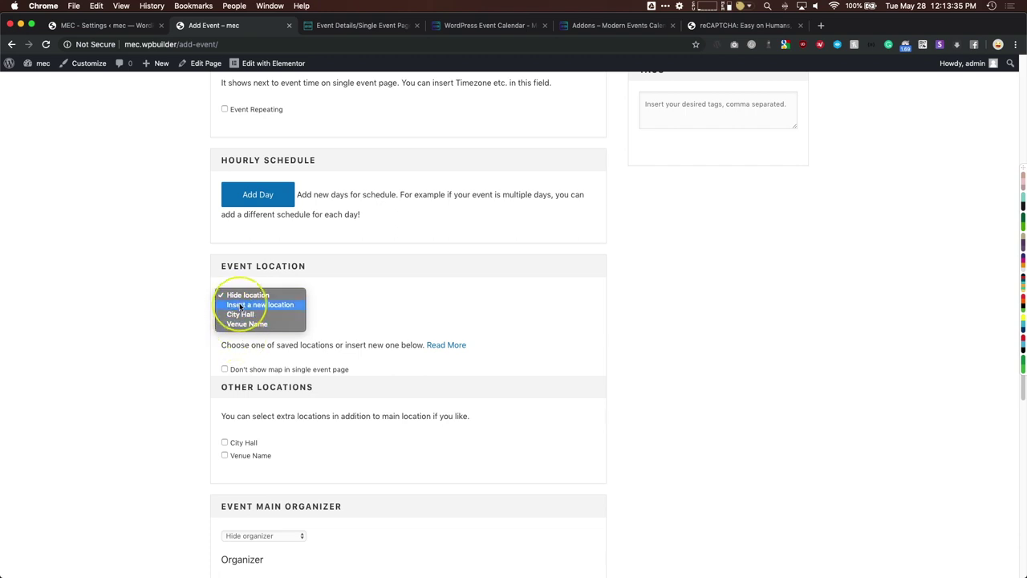
pyautogui.click(148, 305)
pyautogui.scroll(-4, 156, 306)
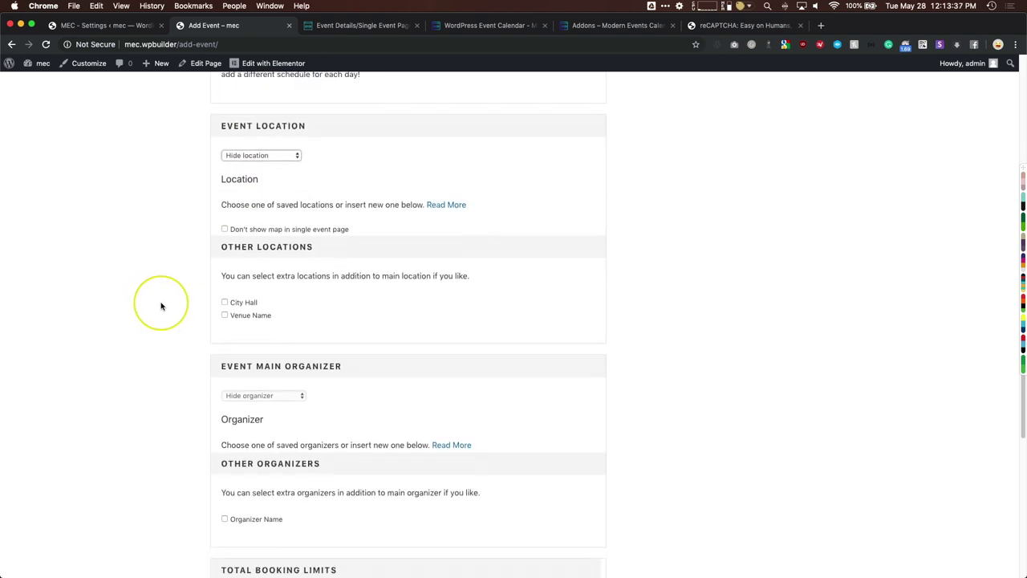
pyautogui.scroll(-2, 160, 306)
pyautogui.scroll(-5, 251, 297)
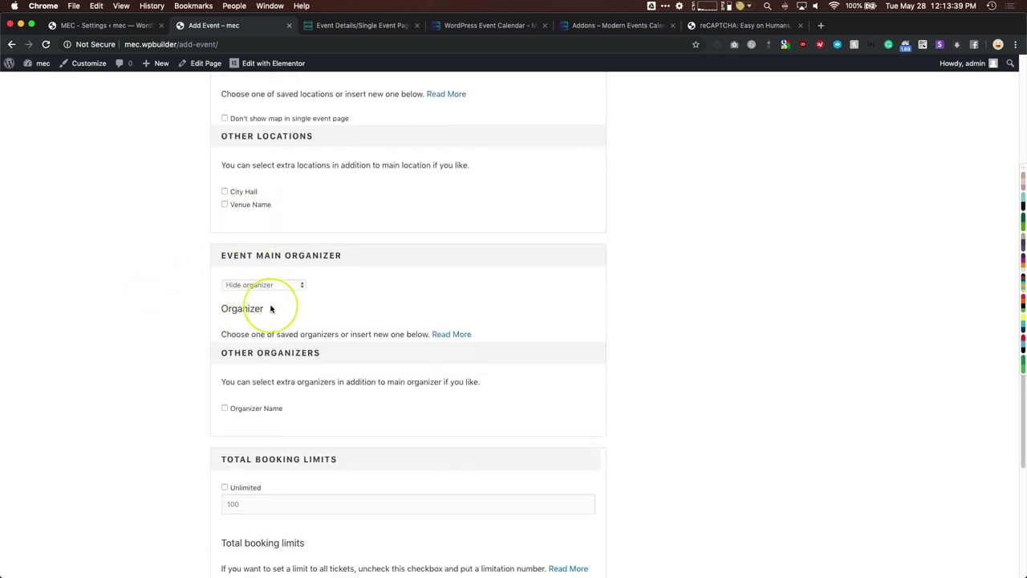
pyautogui.scroll(-2, 260, 404)
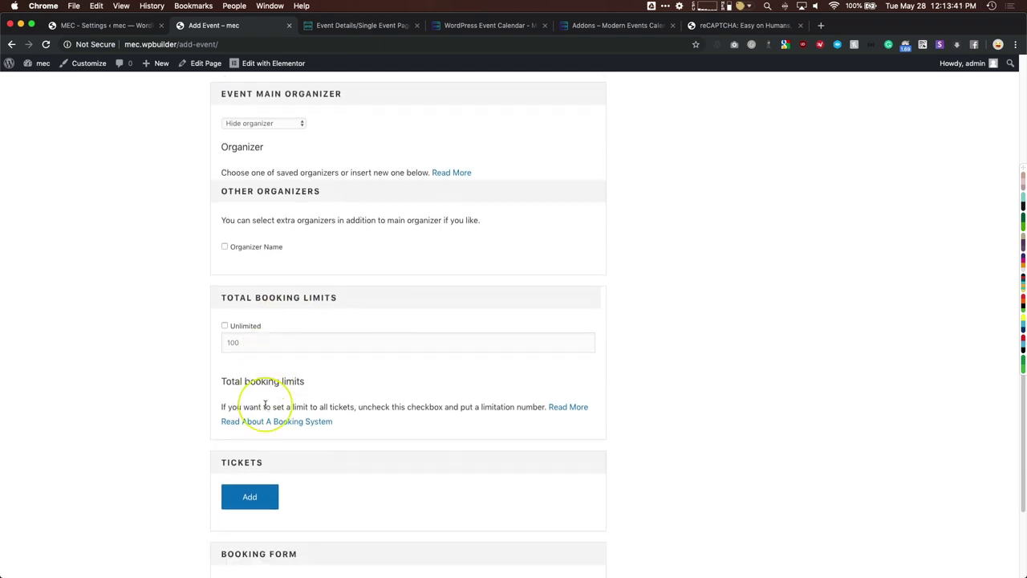
# - Add a ticket in the Tickets section to inspect its fields, and remove it again
pyautogui.scroll(-4, 262, 405)
pyautogui.click(245, 391)
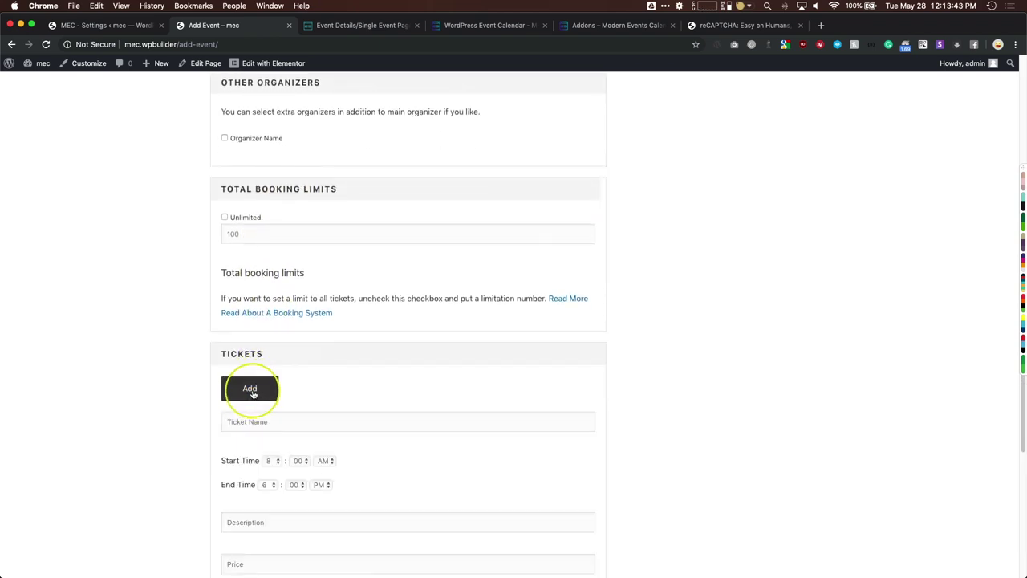
pyautogui.scroll(-15, 245, 393)
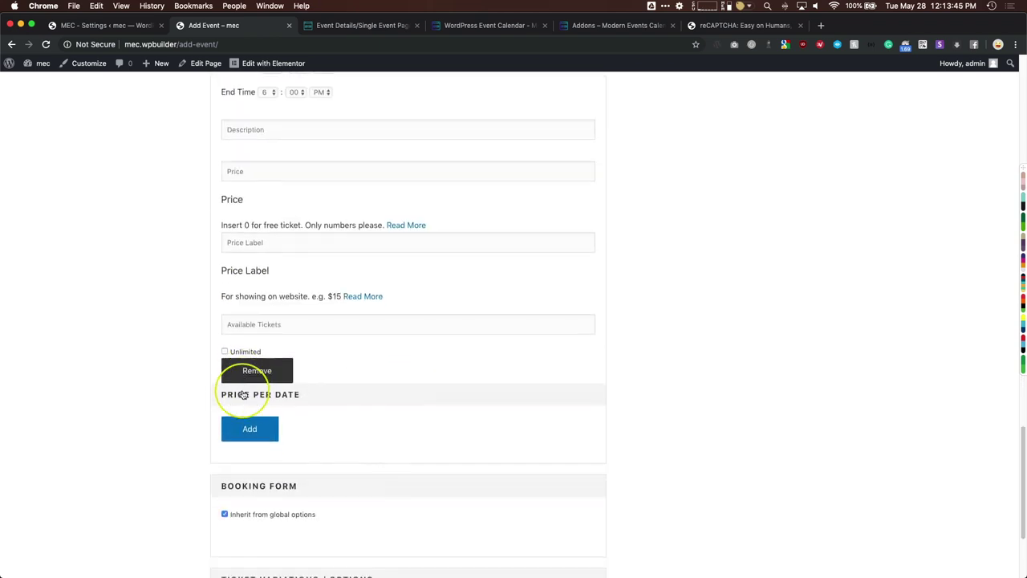
pyautogui.click(257, 283)
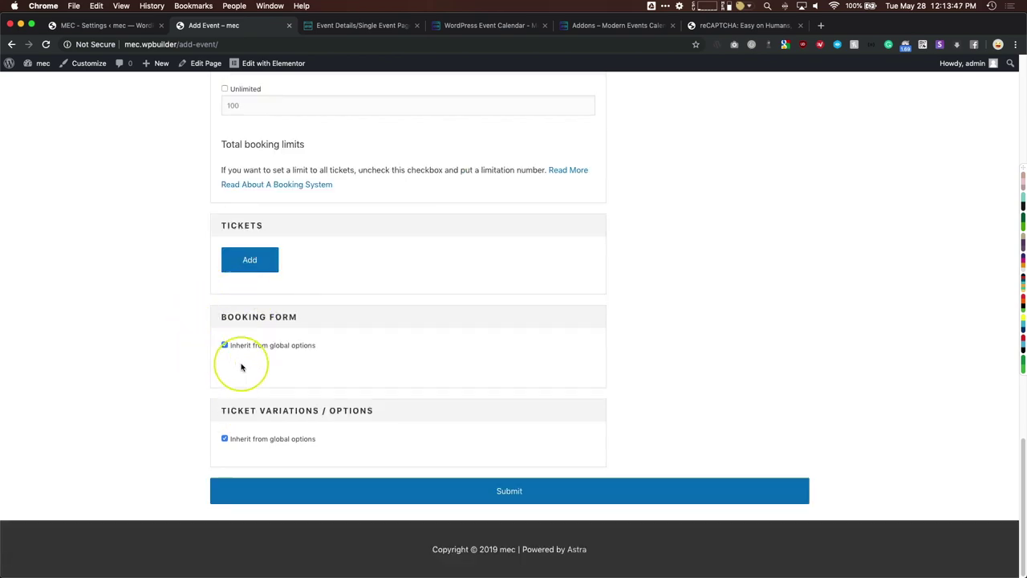
# - Review the Event Links, Event Cost, Featured Image, Categories, Event Color and Tags sections of the submission form
pyautogui.scroll(20, 537, 283)
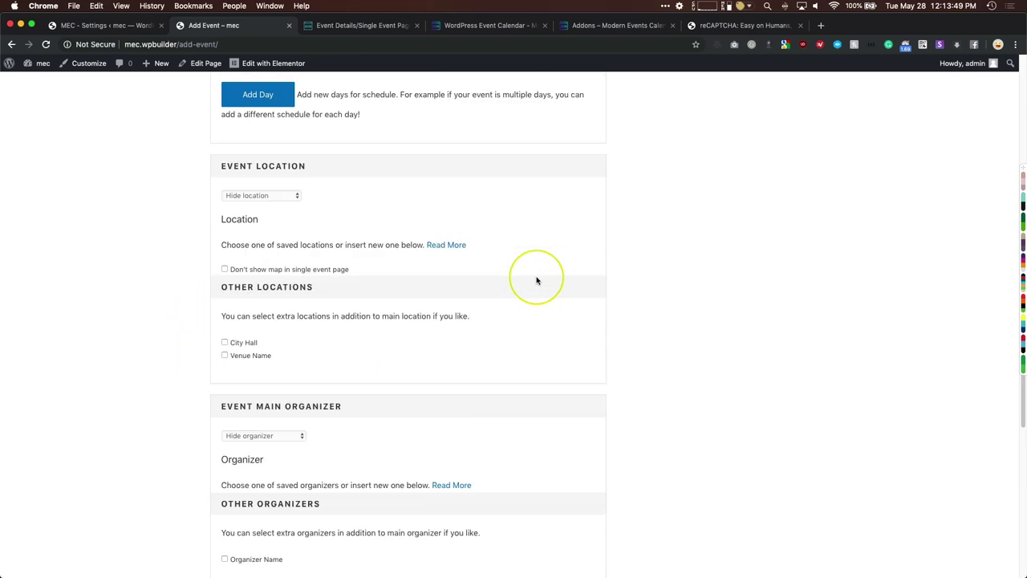
pyautogui.scroll(12, 537, 281)
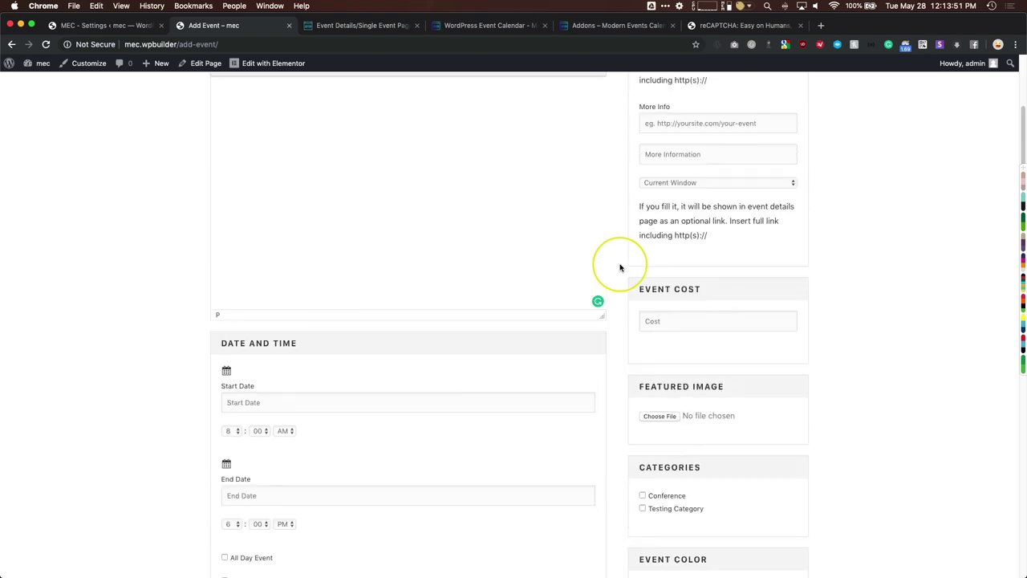
pyautogui.click(668, 194)
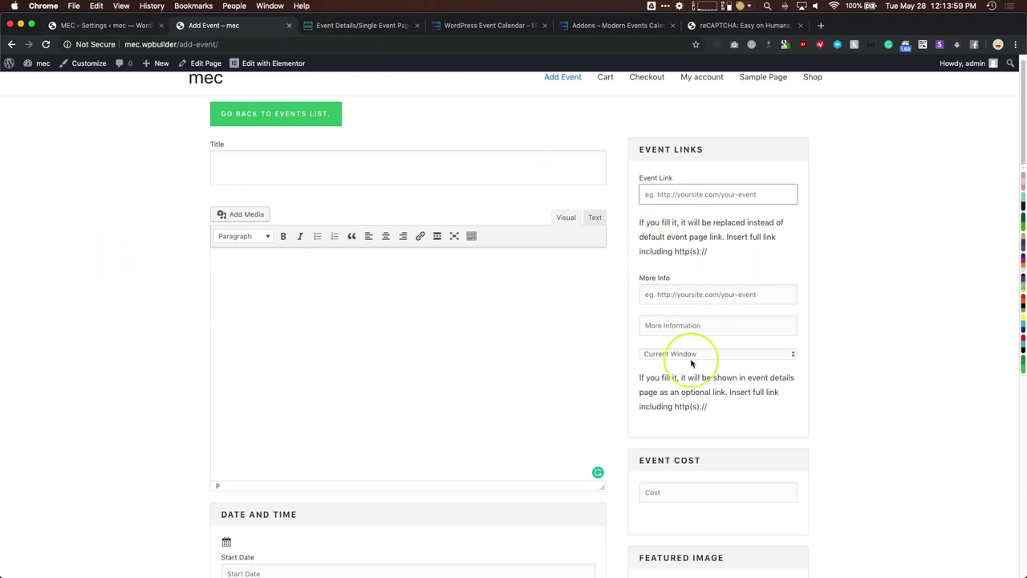
pyautogui.scroll(-6, 690, 401)
pyautogui.scroll(-7, 663, 382)
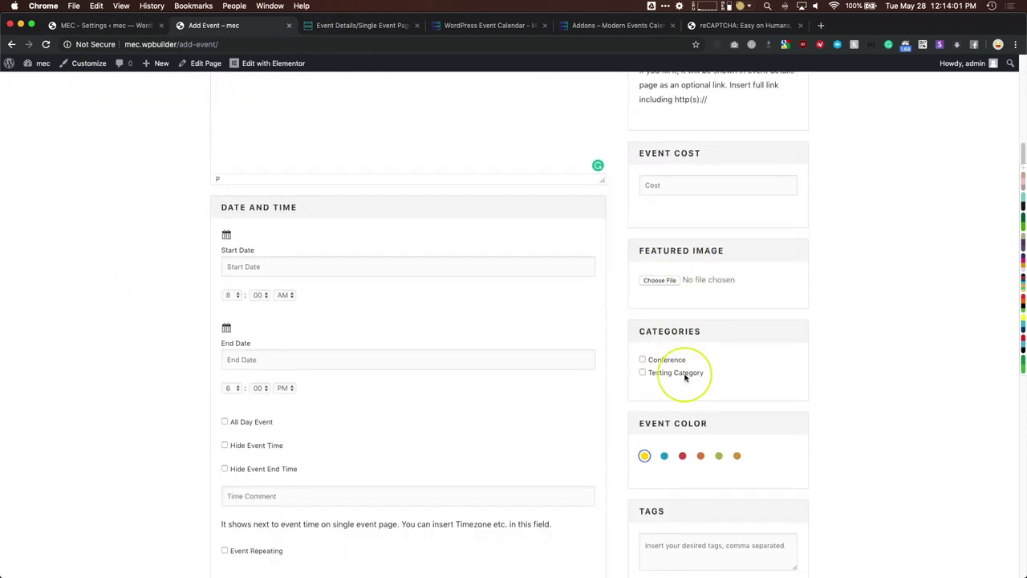
# - Return to the calendar settings and copy the [MEC_profile] shortcode from the User Profile section
pyautogui.click(80, 25)
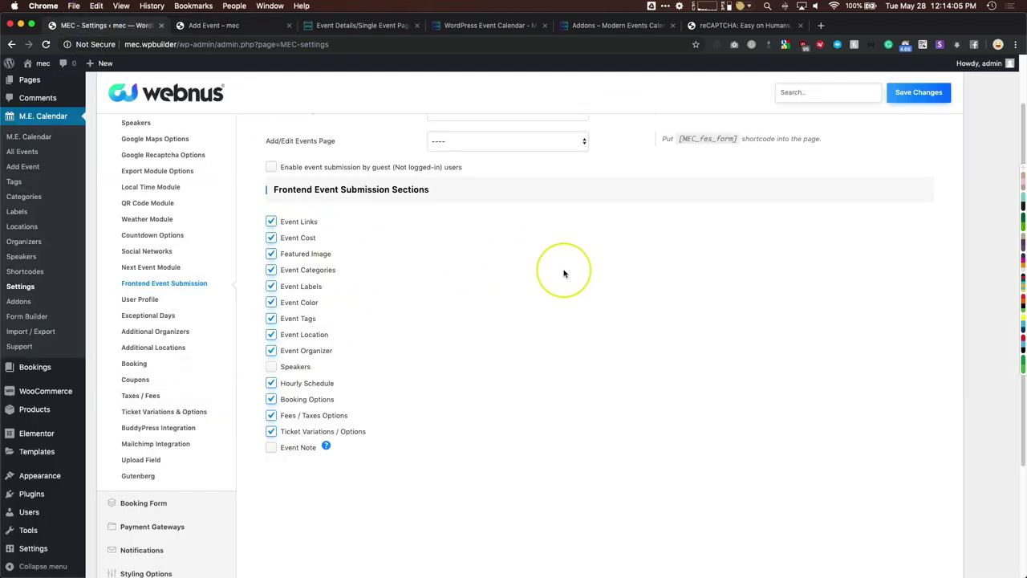
pyautogui.scroll(1, 546, 268)
pyautogui.click(179, 321)
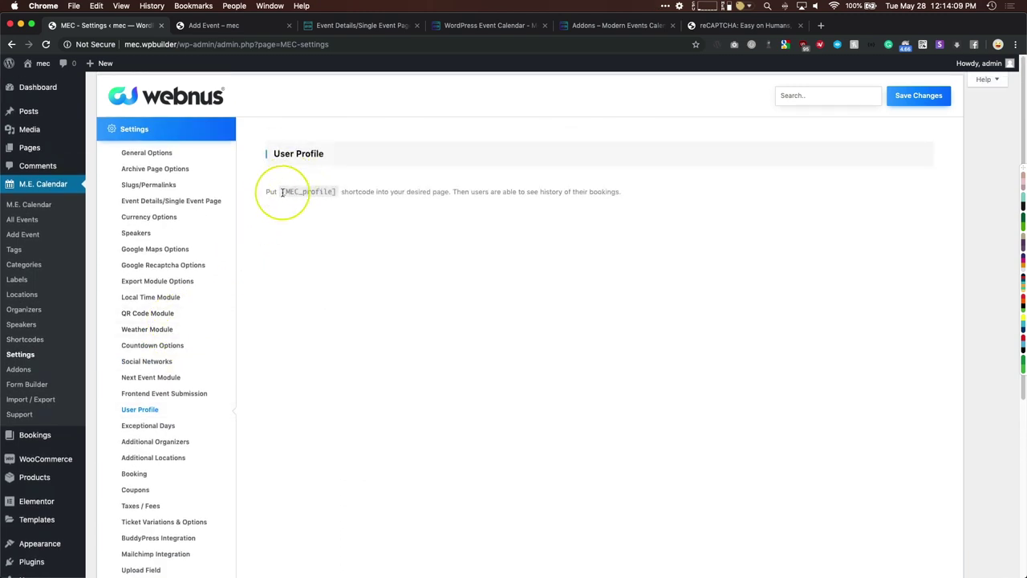
pyautogui.moveTo(283, 192); pyautogui.dragTo(329, 193)
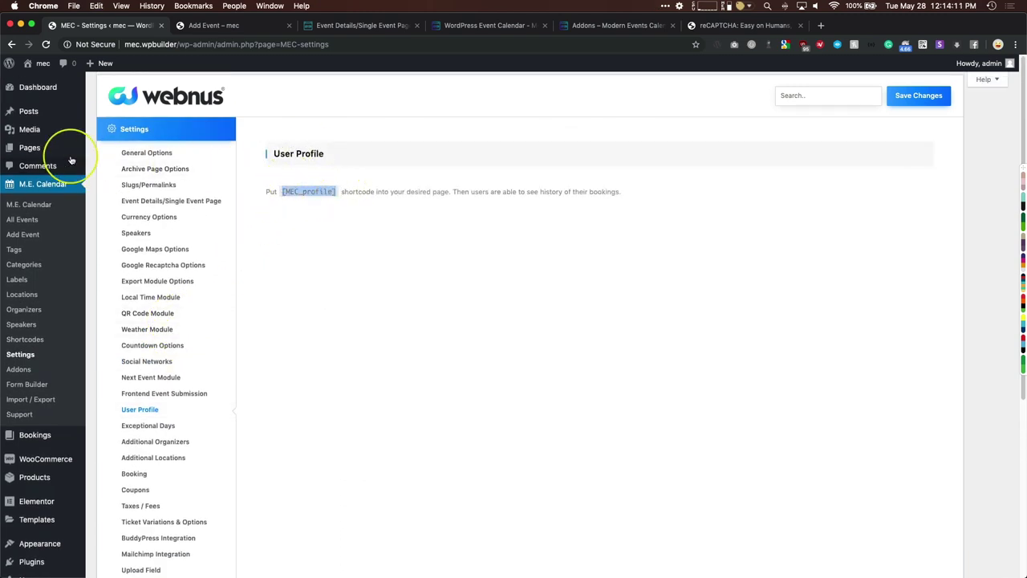
# - Create a new WordPress page titled Profile in a separate browser tab and publish it
pyautogui.moveTo(40, 151)
pyautogui.keyDown('super'); pyautogui.click(106, 163); pyautogui.keyUp('super')
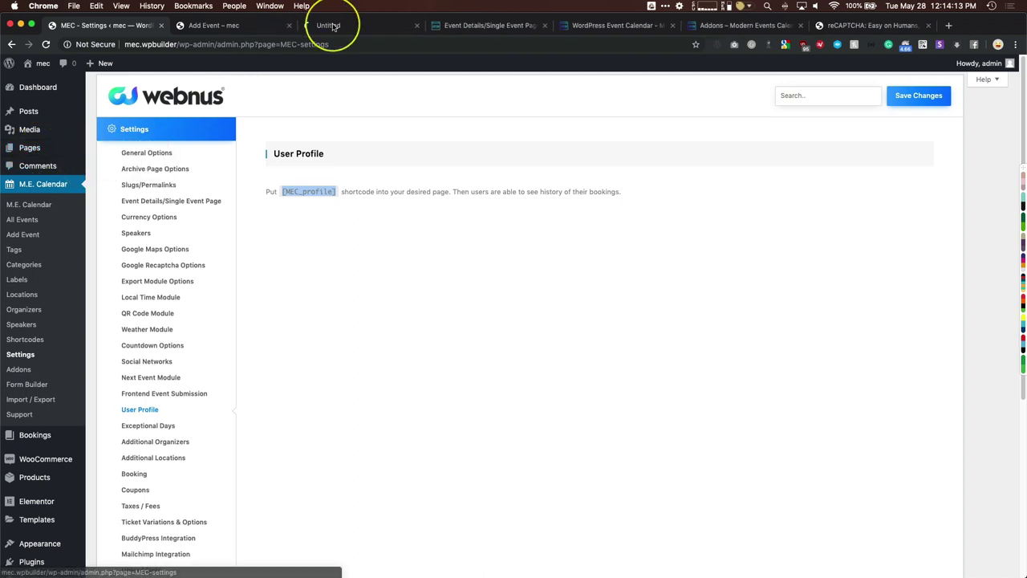
pyautogui.click(342, 28)
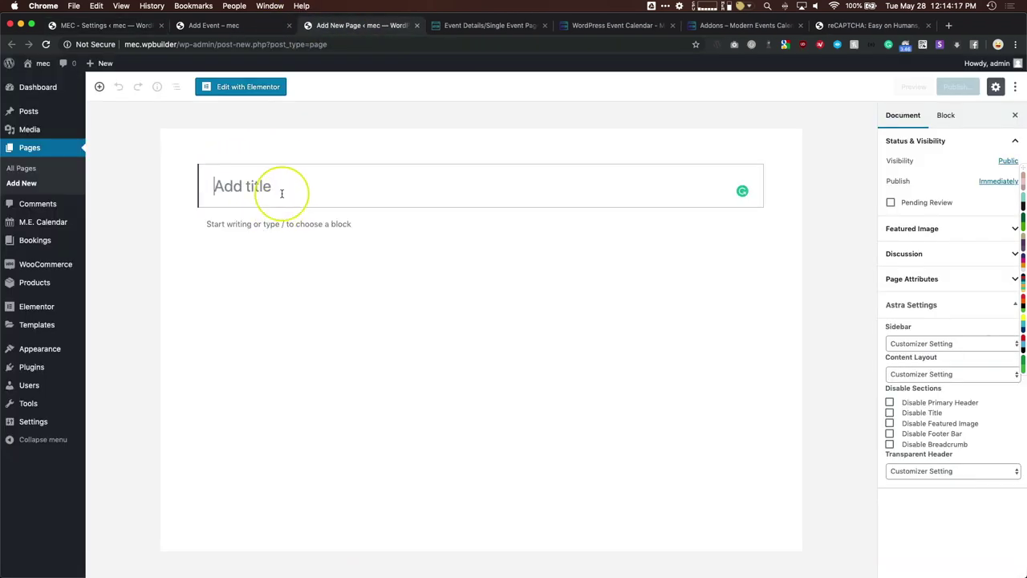
pyautogui.click(281, 193)
pyautogui.write('Profile')
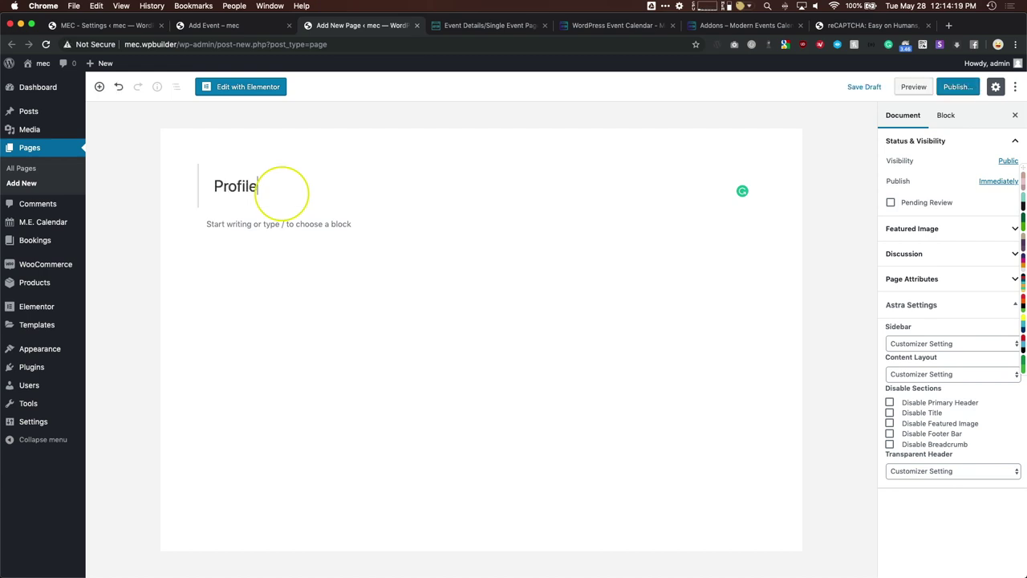
pyautogui.click(957, 87)
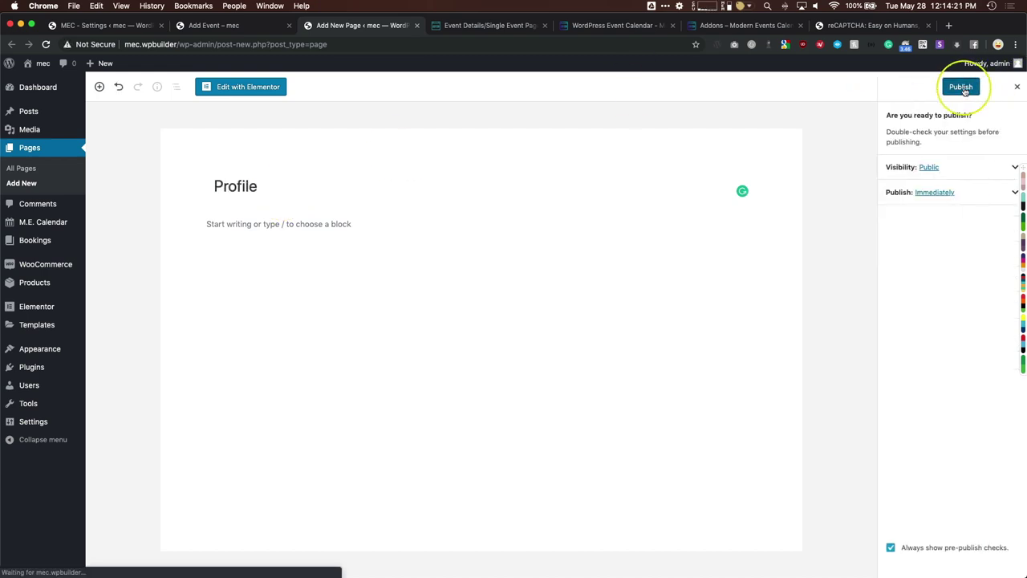
pyautogui.click(958, 86)
# - Edit the Profile page with Elementor and add a Shortcode widget to the empty section
pyautogui.click(241, 92)
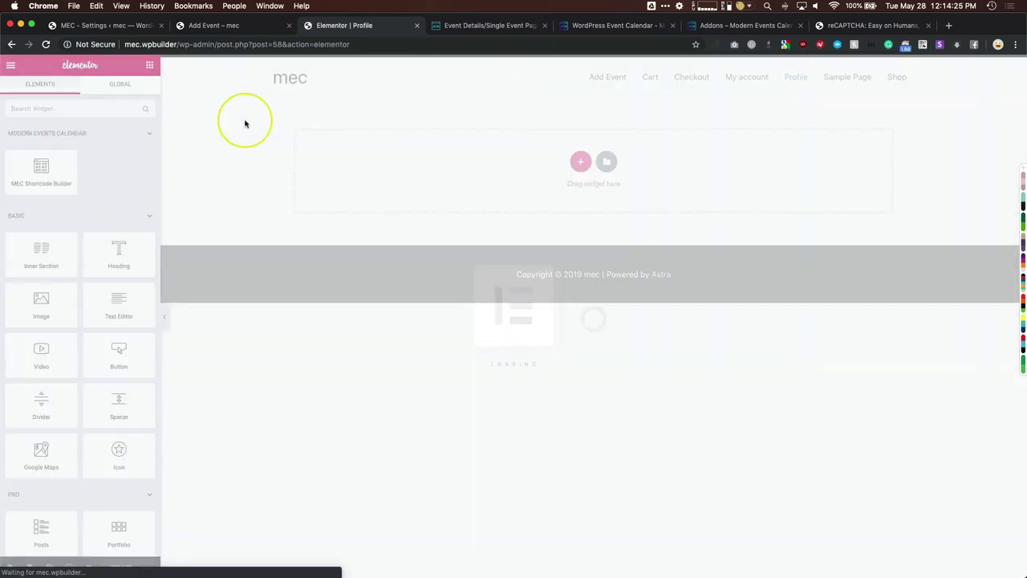
pyautogui.click(131, 109)
pyautogui.write('short')
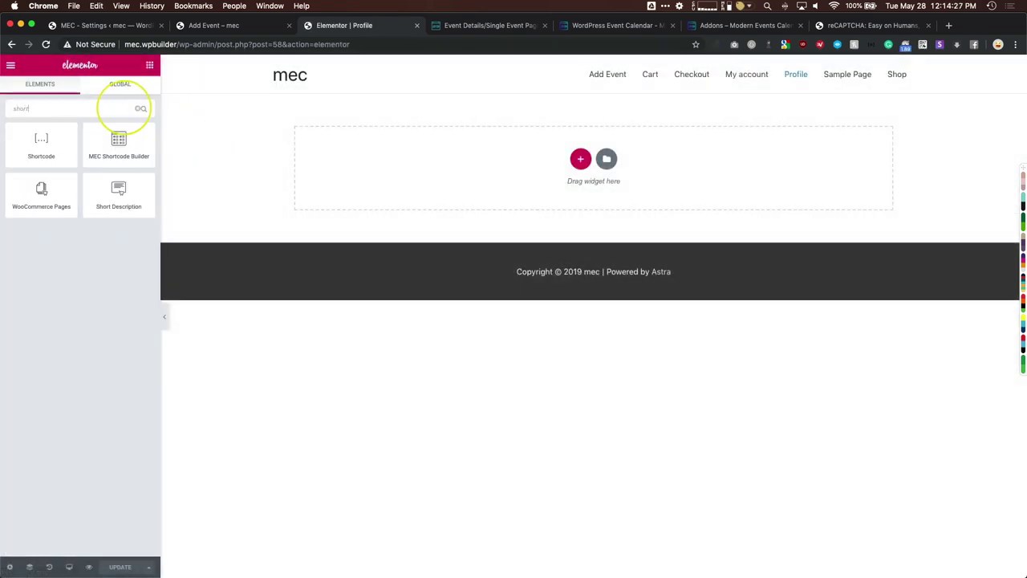
pyautogui.moveTo(32, 156); pyautogui.dragTo(313, 152)
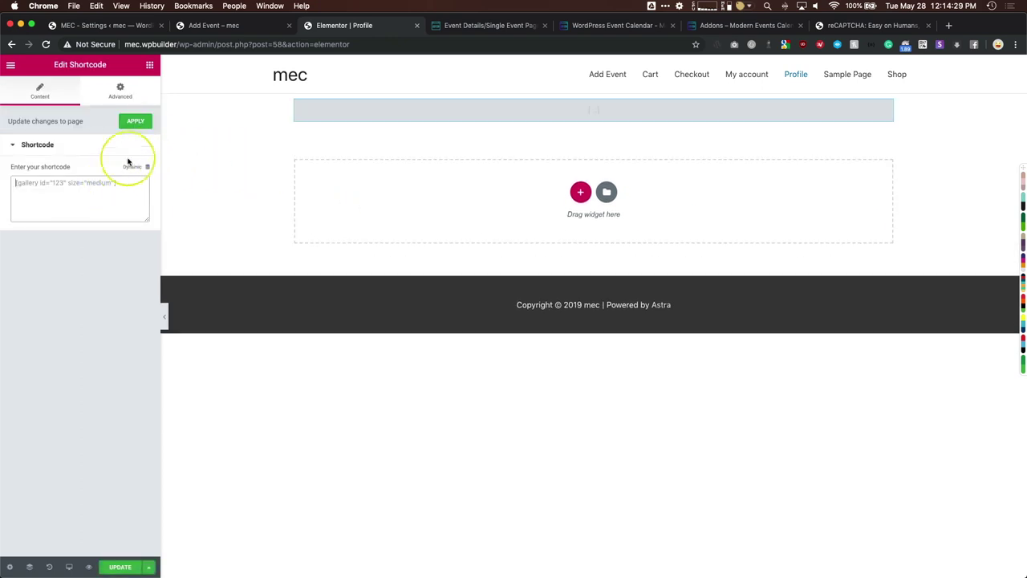
# - Enter the [MEC_profile] shortcode in the widget, apply it and update the Profile page
pyautogui.write('[MEC_profile]')
pyautogui.click(137, 122)
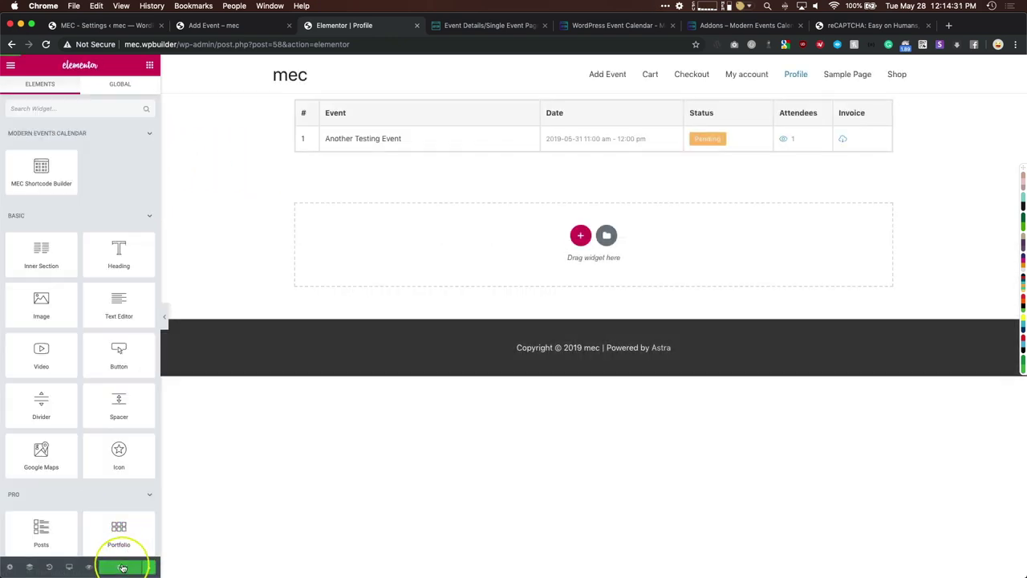
pyautogui.click(127, 566)
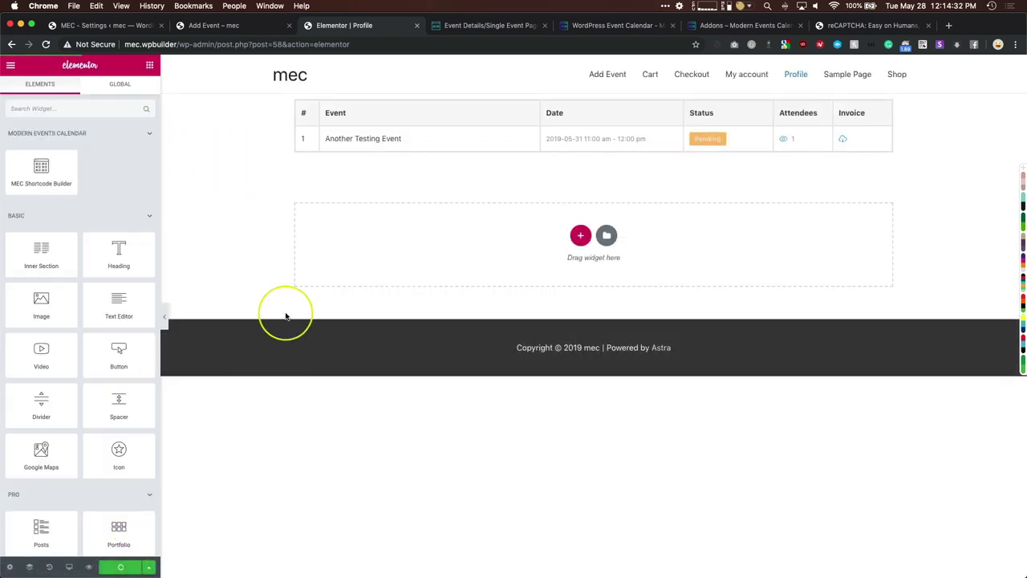
# - Leave the Elementor editor for the live Profile page and review the columns of the booking history table
pyautogui.click(11, 66)
pyautogui.click(71, 317)
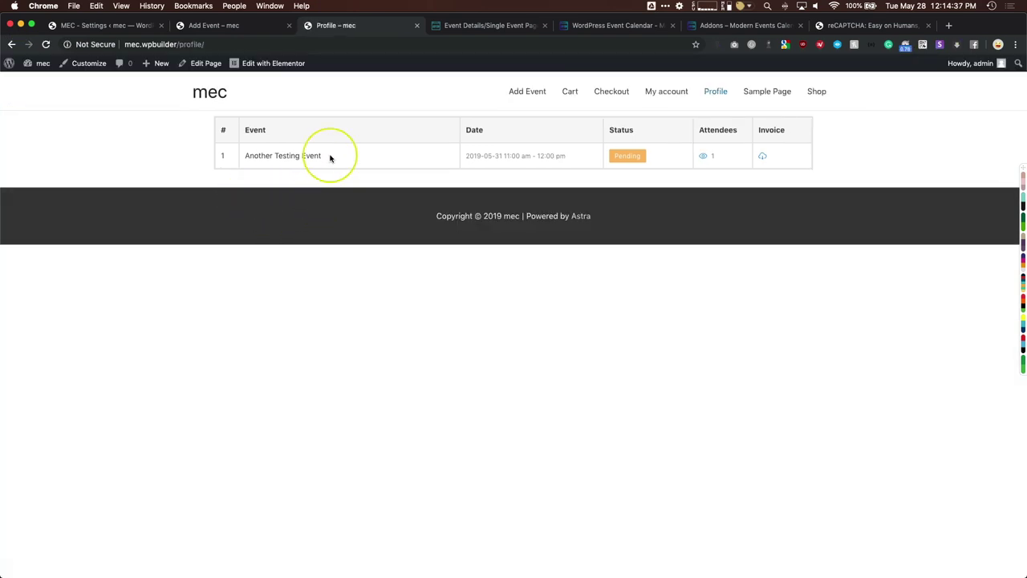
pyautogui.moveTo(321, 157); pyautogui.dragTo(245, 159)
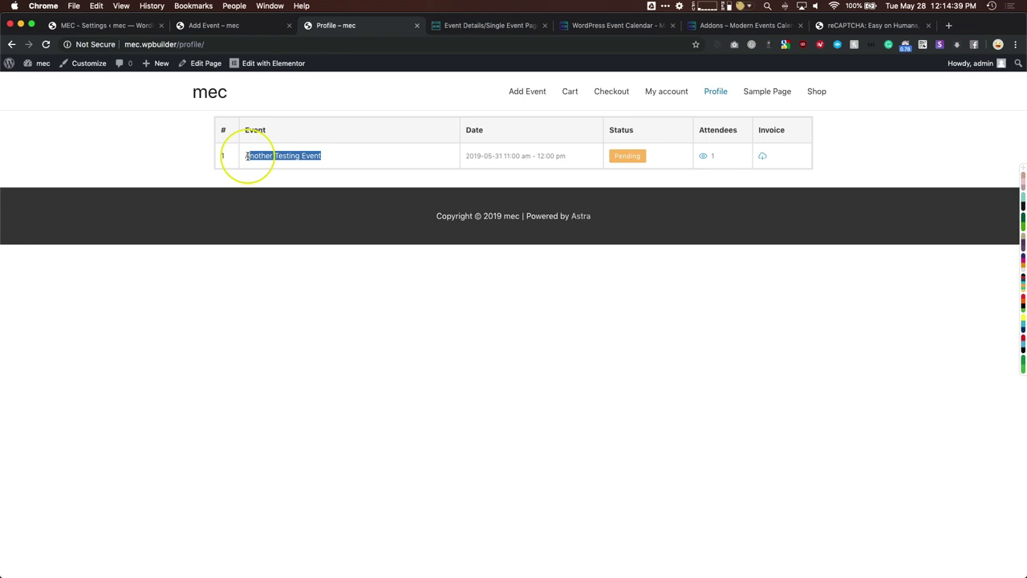
pyautogui.click(252, 207)
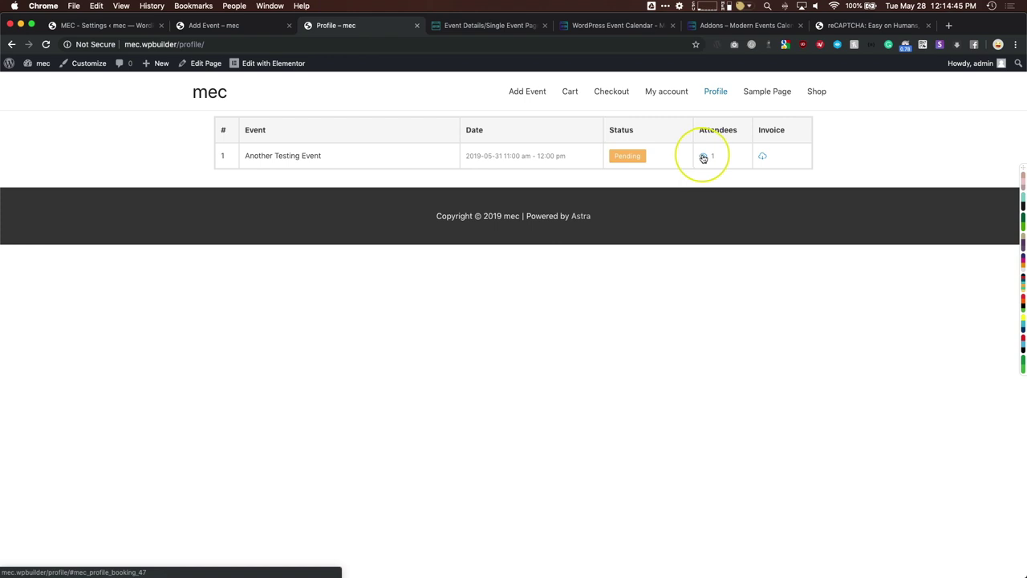
pyautogui.moveTo(571, 156); pyautogui.dragTo(454, 161)
# - Open and review the booking's invoice, close it and return to the Add Event page
pyautogui.click(762, 156)
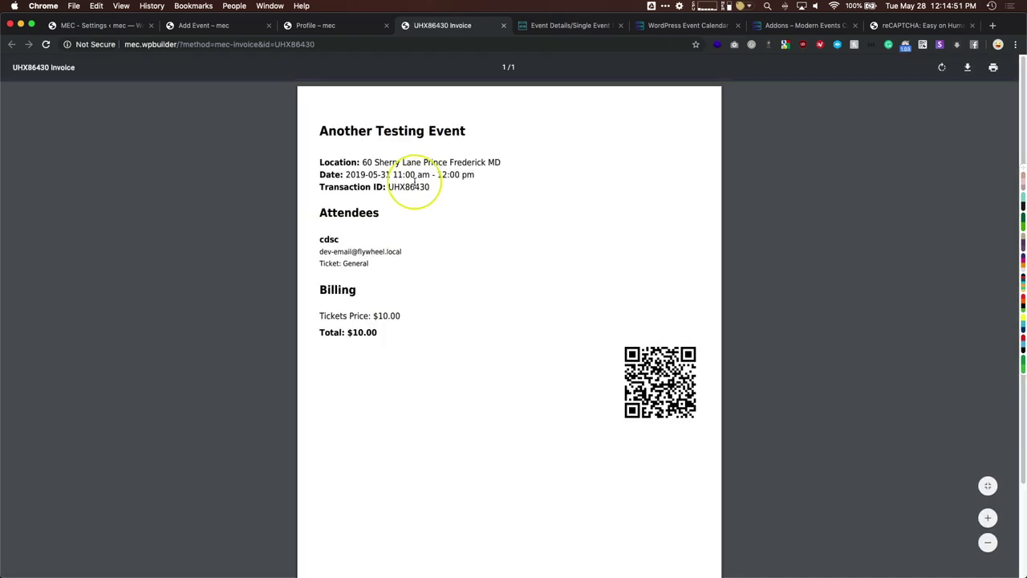
pyautogui.scroll(-3, 420, 251)
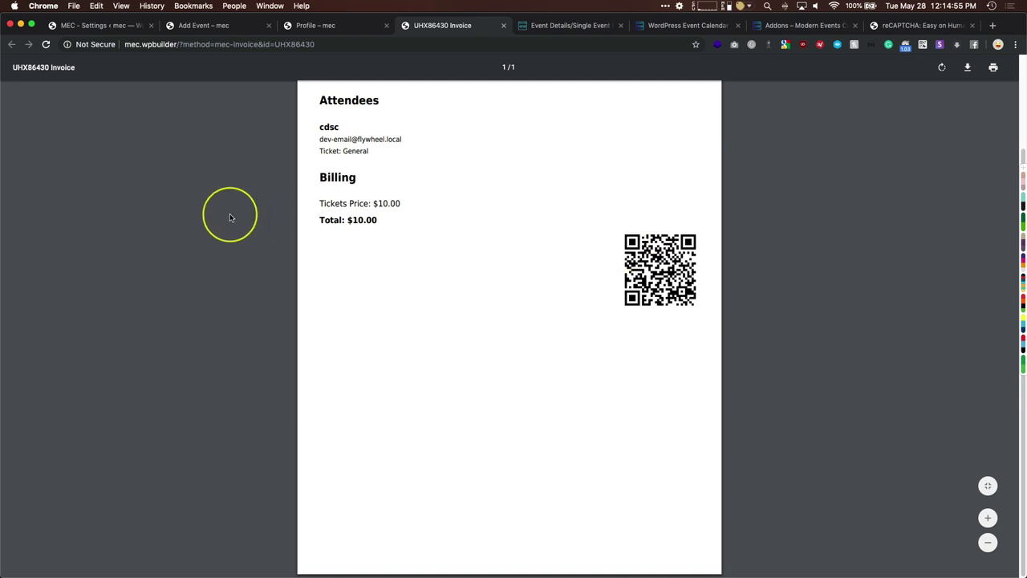
pyautogui.press('super+w')
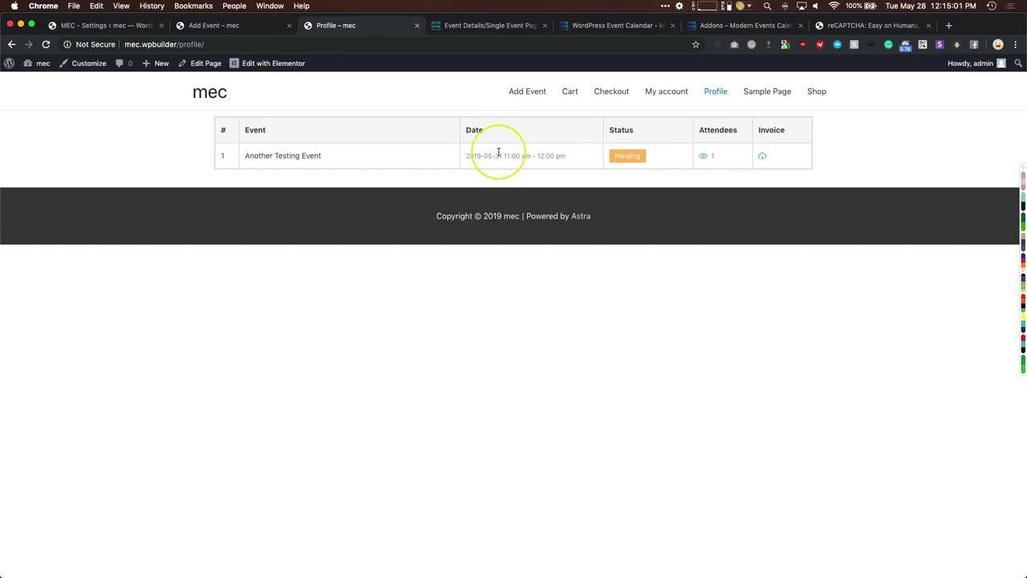
pyautogui.click(249, 28)
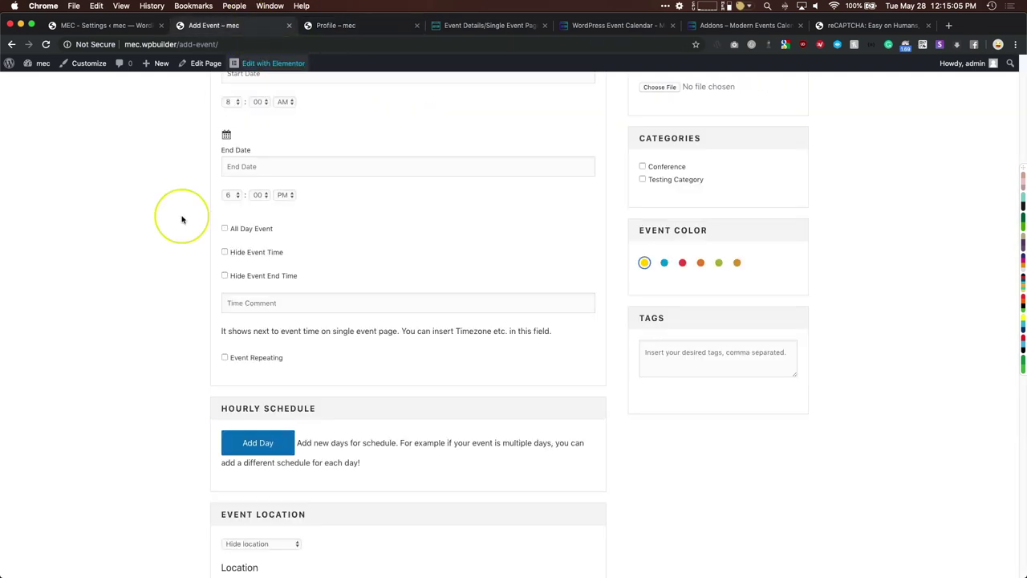
# - Return to the MEC settings and enable the exceptional days option for the Add/Edit events page
pyautogui.click(113, 25)
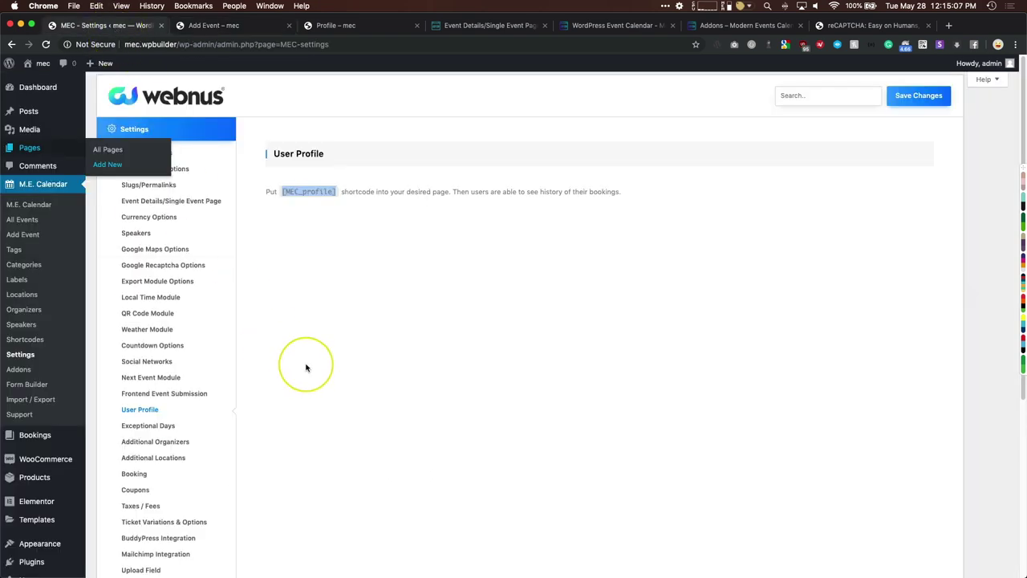
pyautogui.scroll(-5, 297, 367)
pyautogui.click(142, 211)
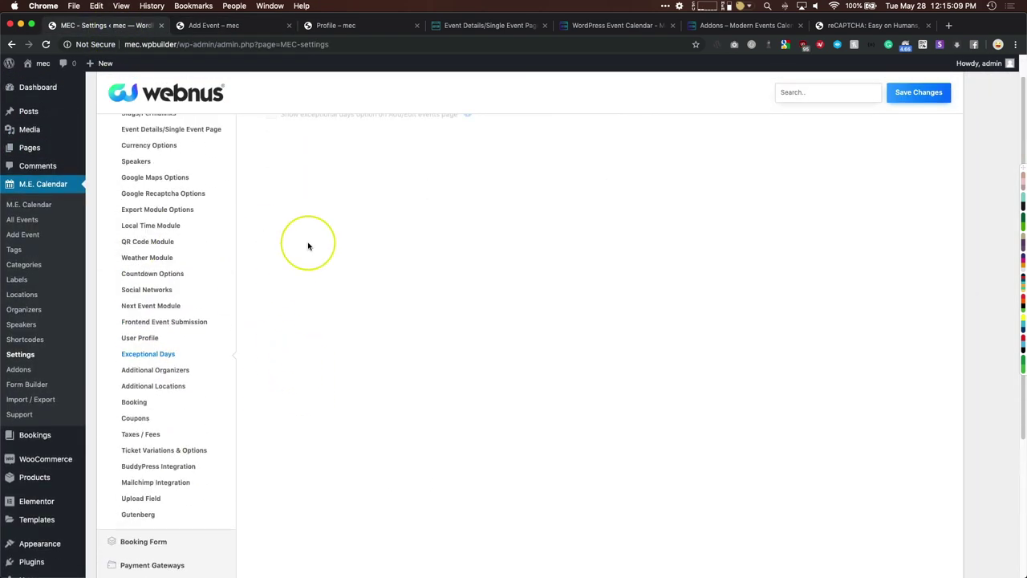
pyautogui.click(270, 187)
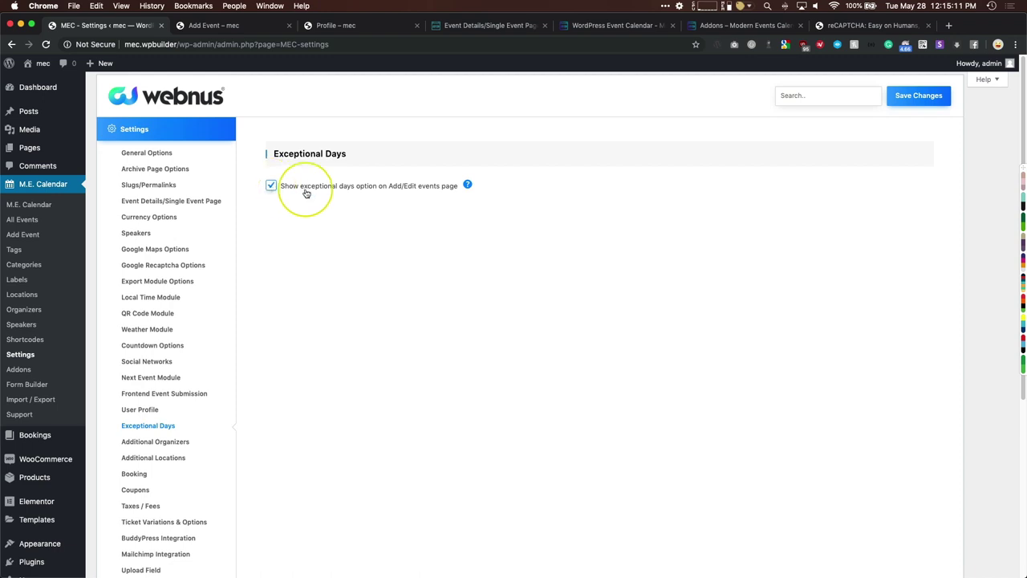
pyautogui.moveTo(468, 186)
pyautogui.moveTo(489, 185); pyautogui.dragTo(573, 214)
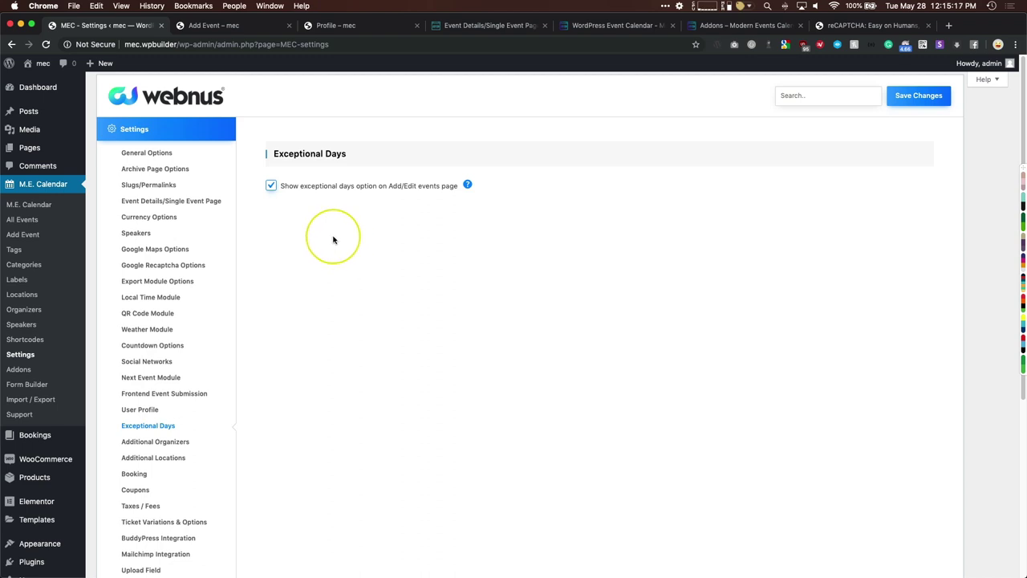
# - Review the Additional Organizers and Additional Locations settings
pyautogui.scroll(-2, 333, 241)
pyautogui.scroll(1, 329, 238)
pyautogui.scroll(-3, 329, 238)
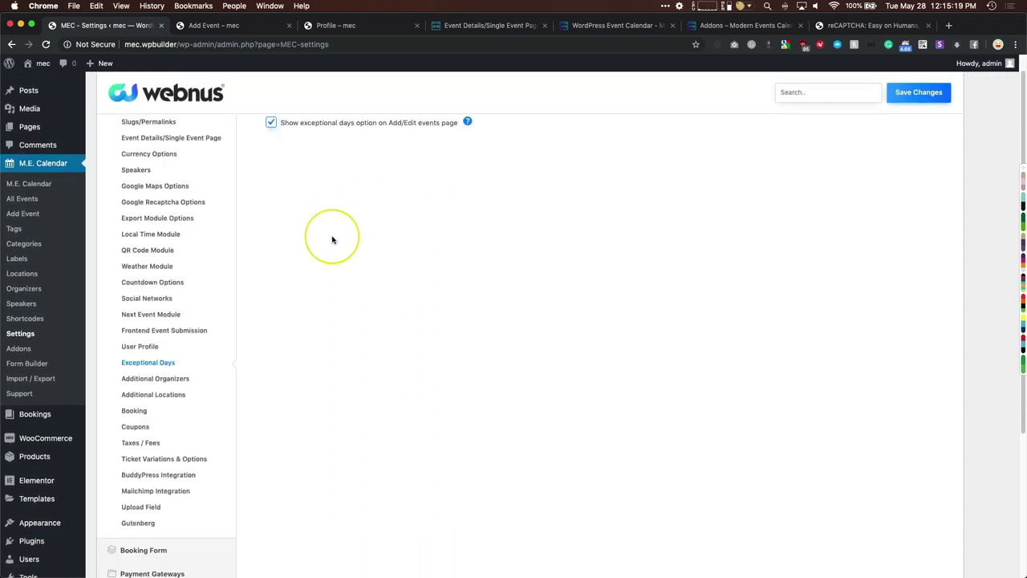
pyautogui.click(170, 331)
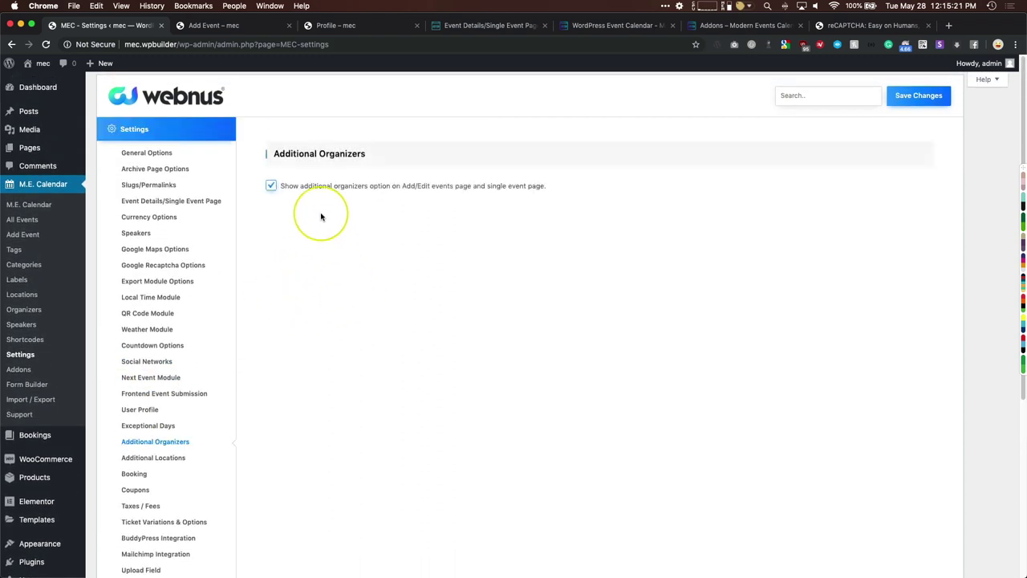
pyautogui.click(153, 461)
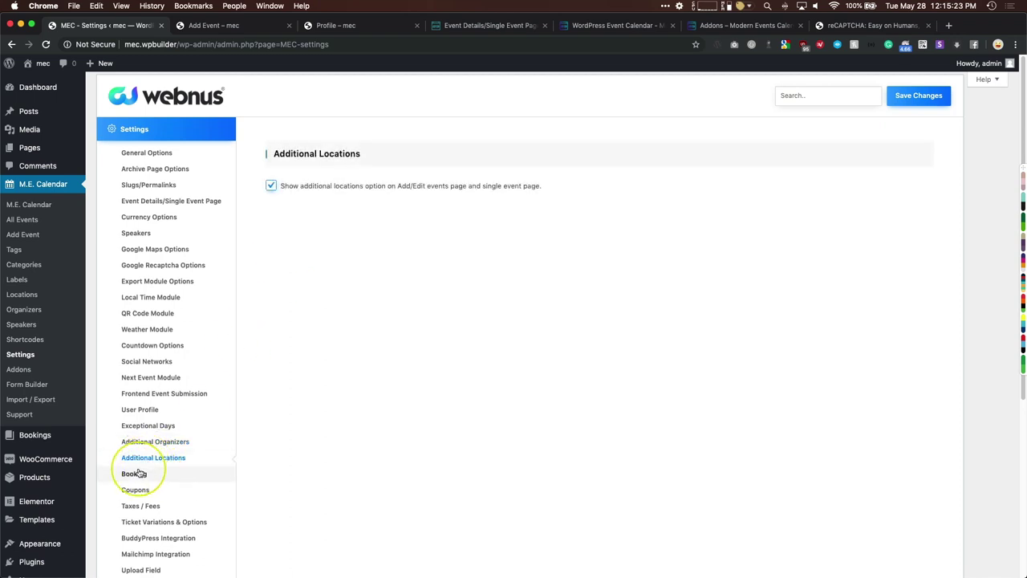
# - Set the booking date format to "M d, Y" and review the maximum dates, Thank You page and Express Attendees Form options
pyautogui.click(134, 474)
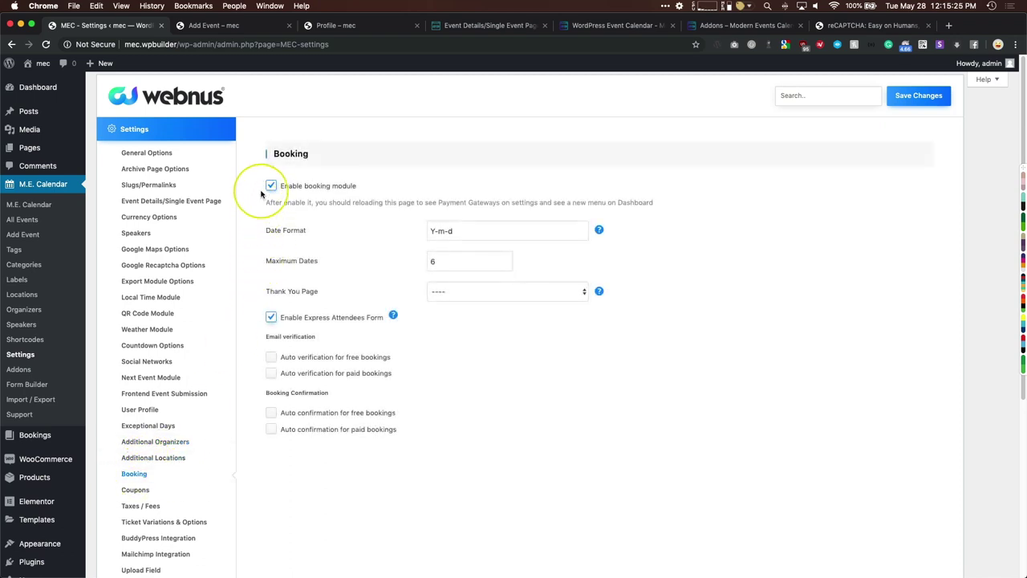
pyautogui.moveTo(474, 230); pyautogui.dragTo(393, 230)
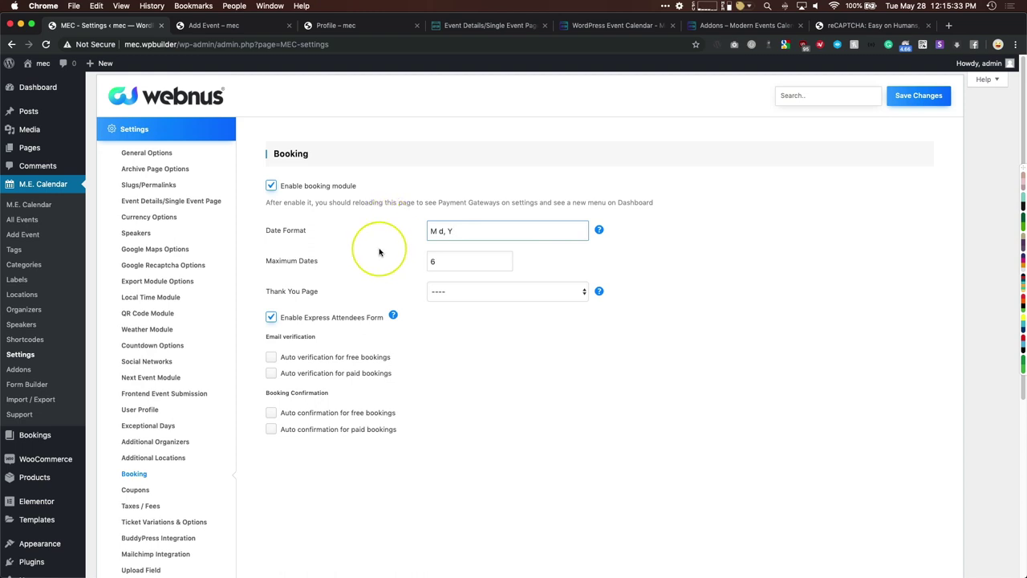
pyautogui.doubleClick(455, 262)
pyautogui.moveTo(599, 230)
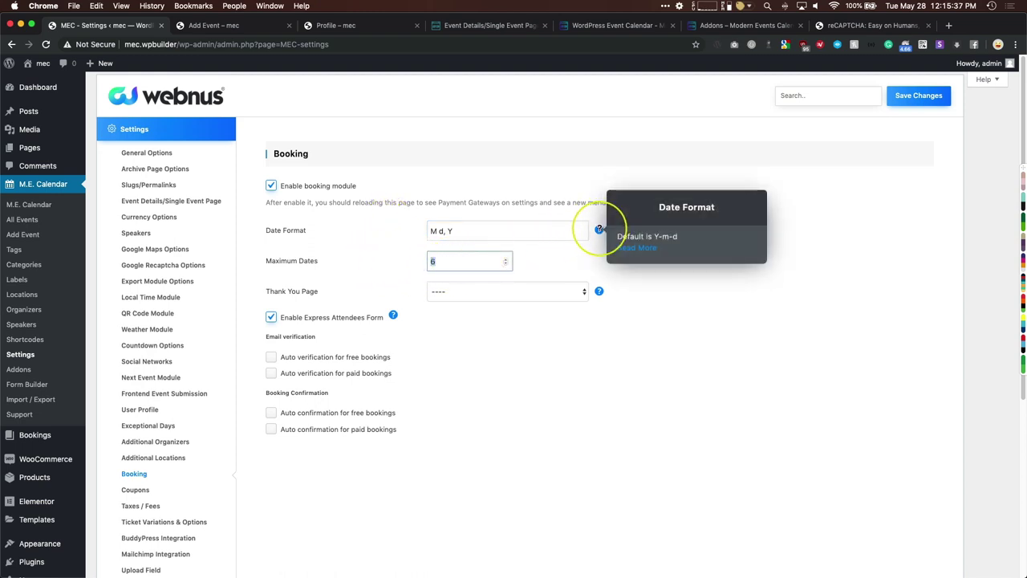
pyautogui.click(437, 291)
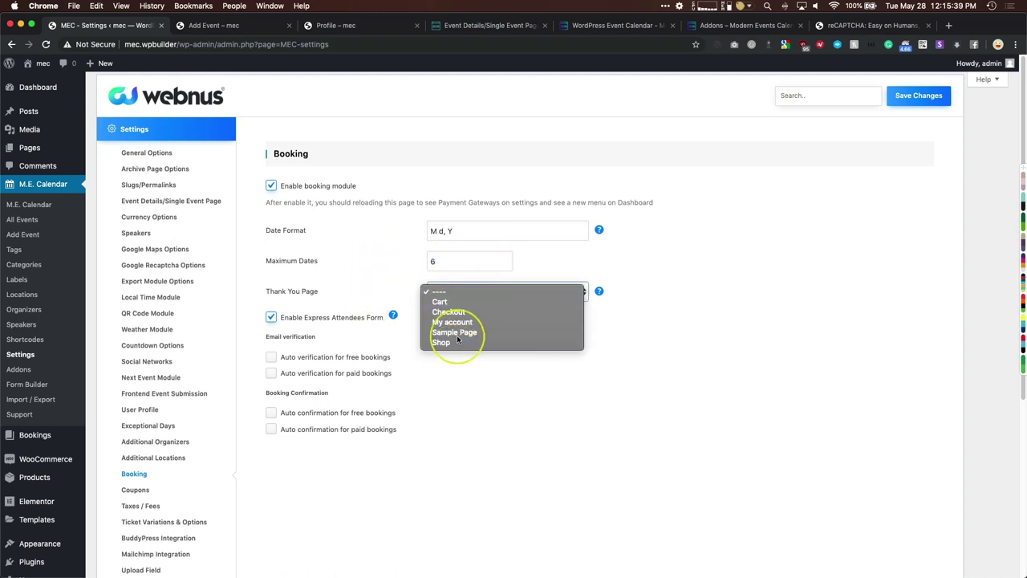
pyautogui.click(352, 284)
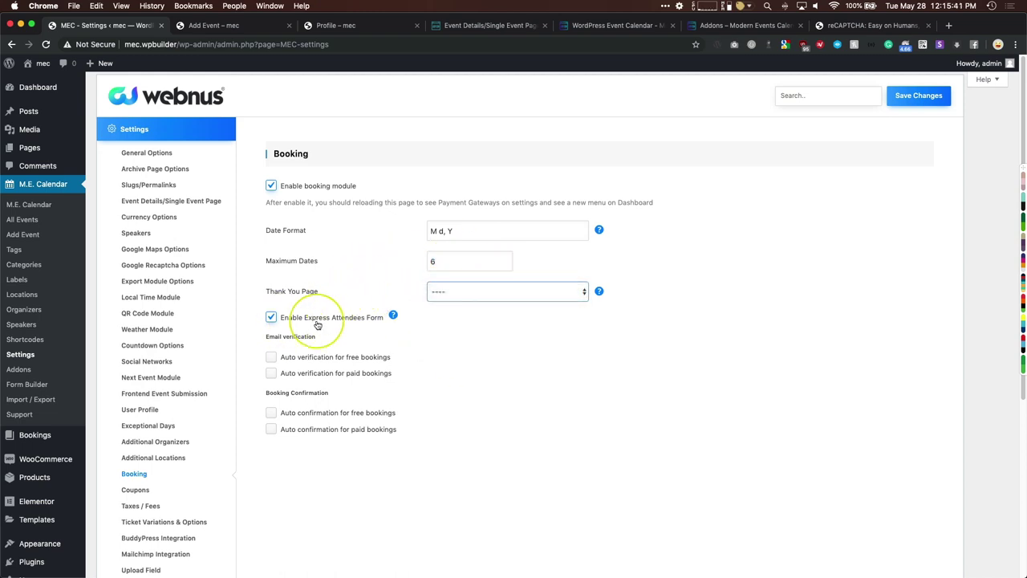
pyautogui.moveTo(392, 315)
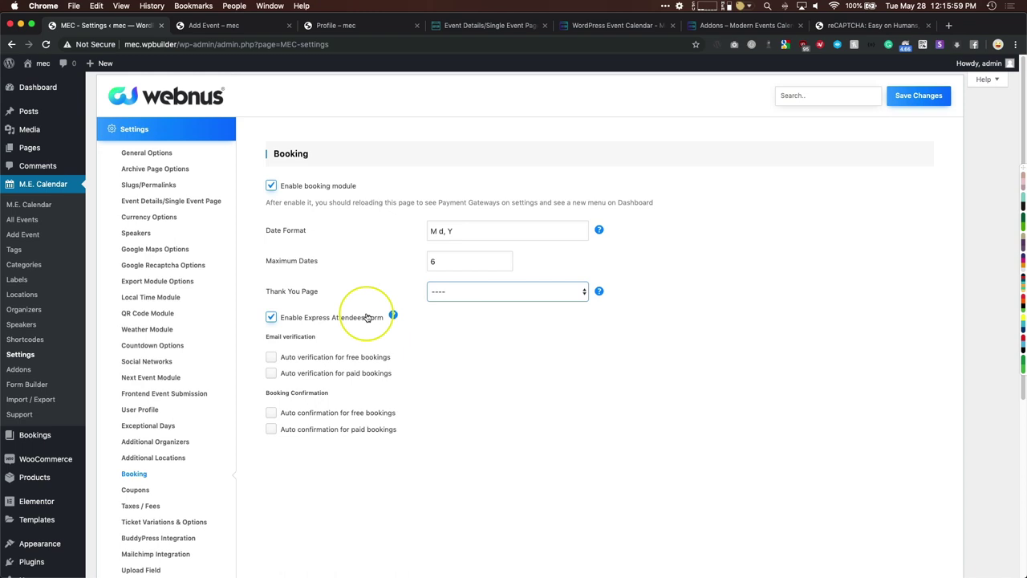
# - Enable automatic email verification and automatic booking confirmation for both free and paid bookings
pyautogui.moveTo(264, 336); pyautogui.dragTo(350, 337)
pyautogui.click(353, 338)
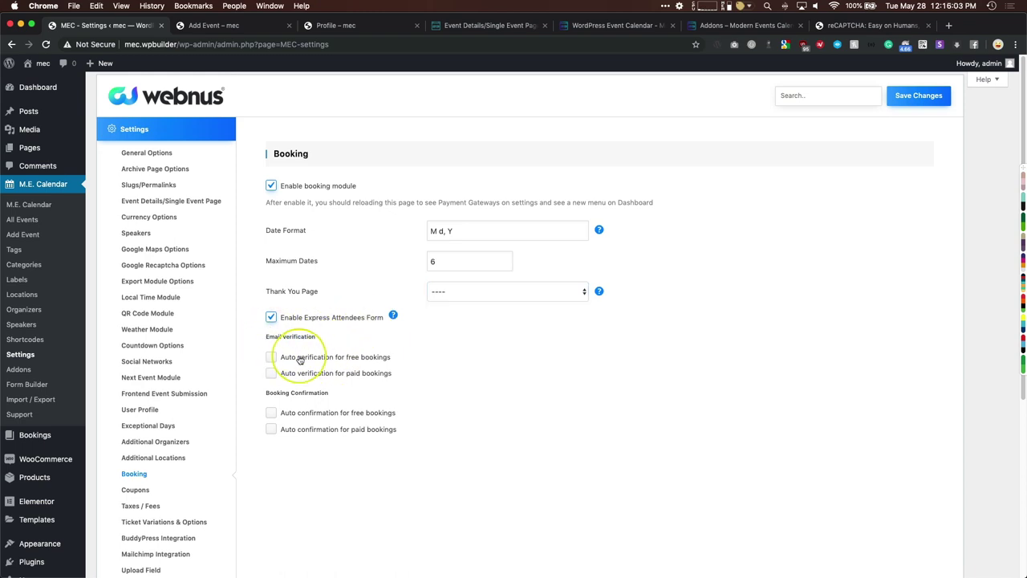
pyautogui.scroll(-2, 299, 359)
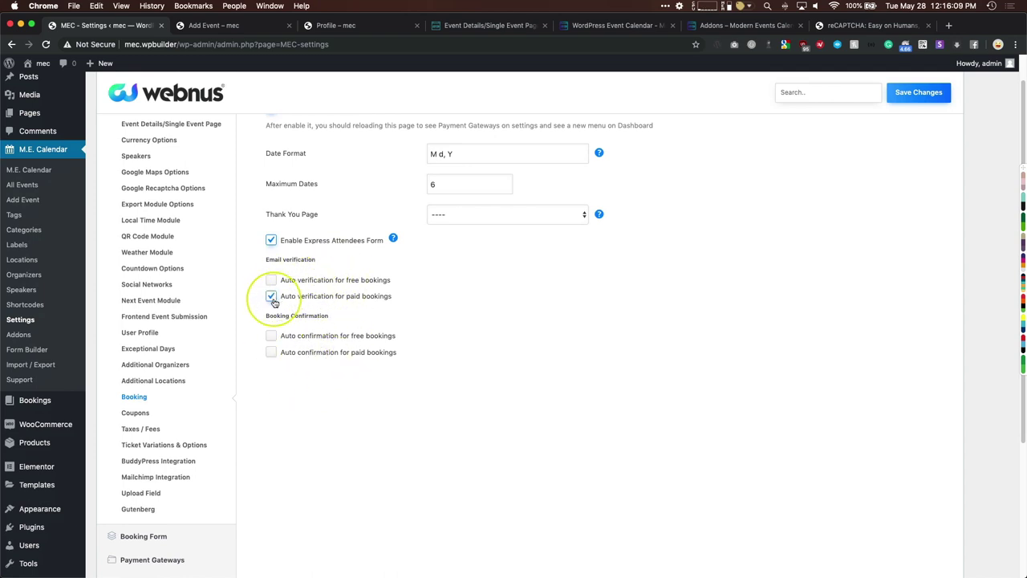
pyautogui.click(272, 353)
pyautogui.click(272, 337)
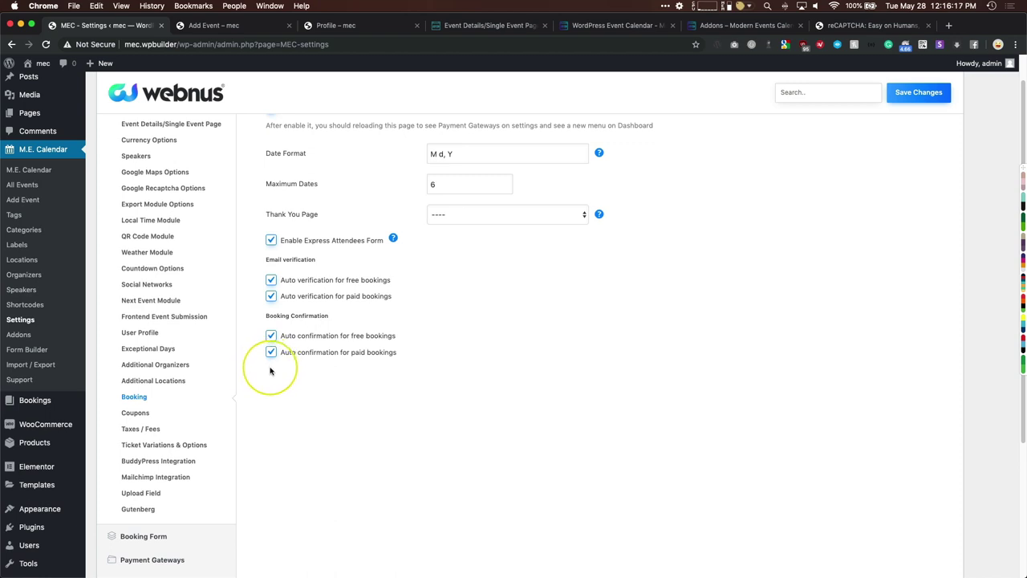
# - Open the Coupons settings and review the coupons module option
pyautogui.scroll(-1, 248, 443)
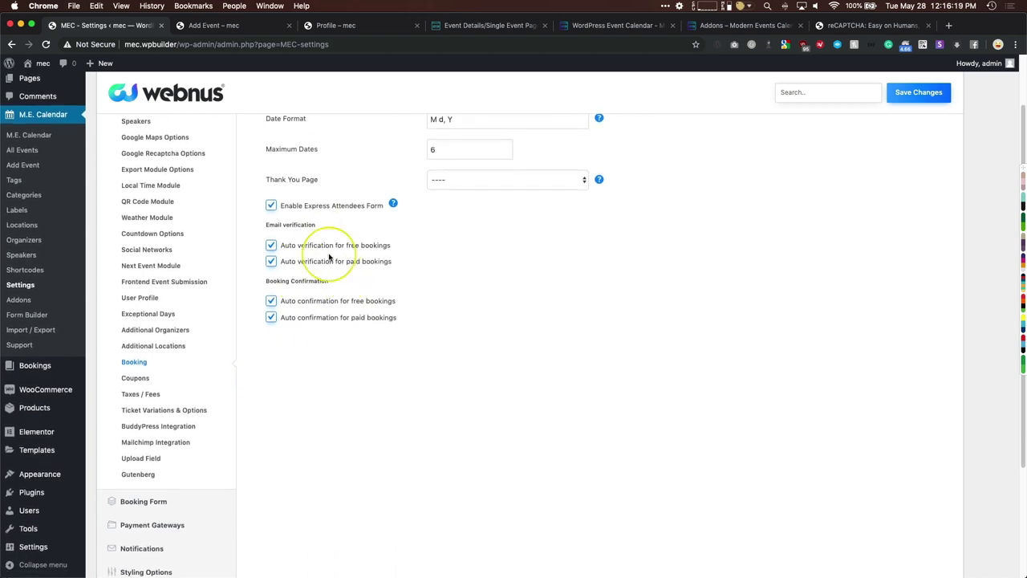
pyautogui.click(136, 378)
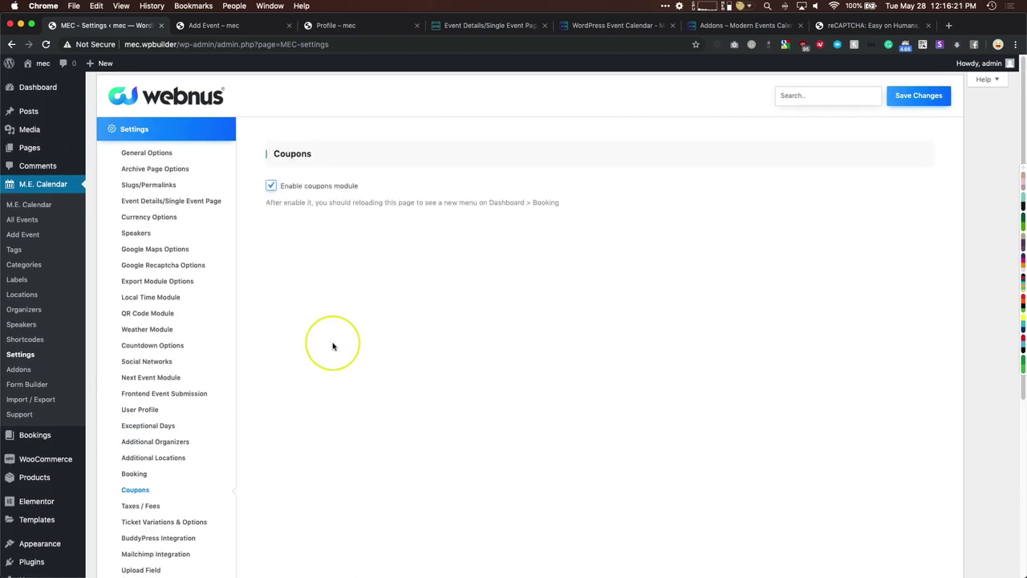
pyautogui.moveTo(293, 185); pyautogui.dragTo(362, 186)
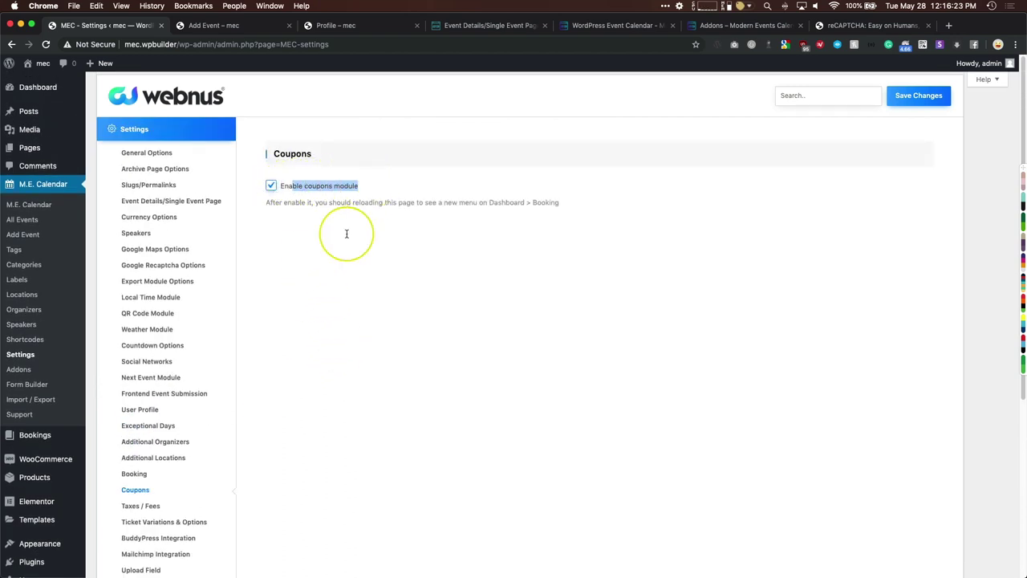
# - Add a fee titled "Handling Fee" with an amount of 2.75 percent in the Taxes / Fees settings
pyautogui.scroll(-5, 322, 302)
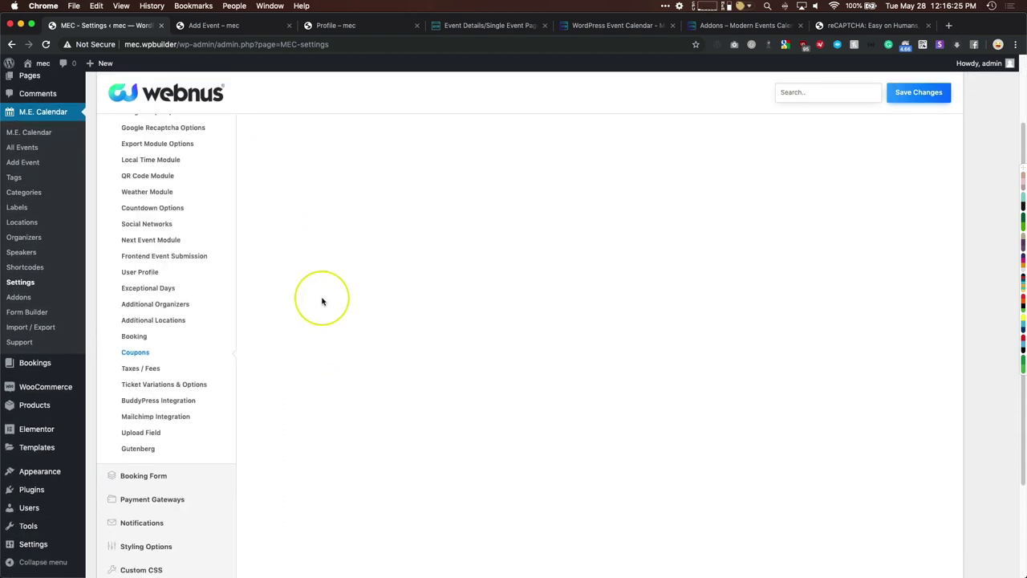
pyautogui.click(152, 349)
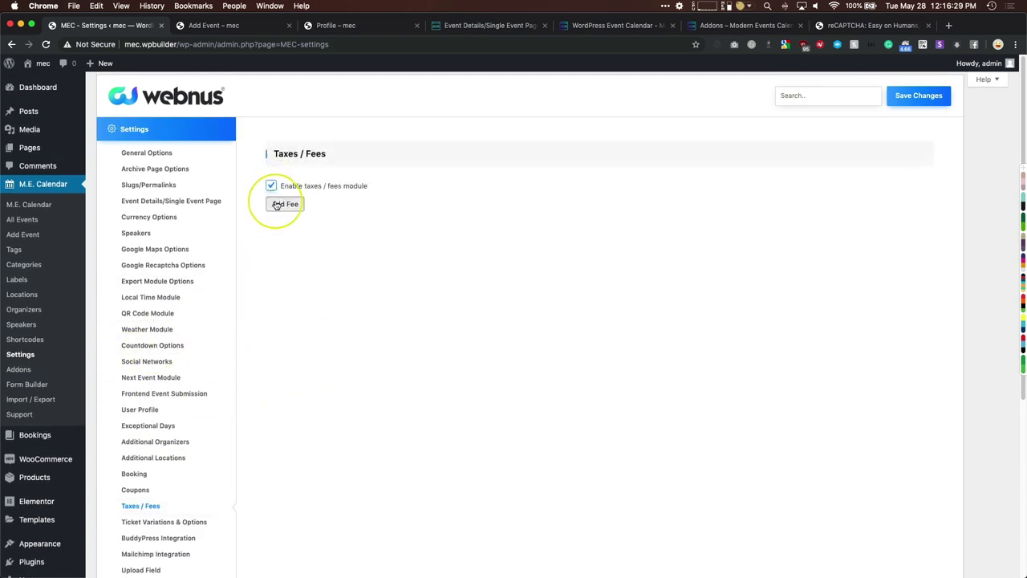
pyautogui.click(281, 203)
pyautogui.click(307, 235)
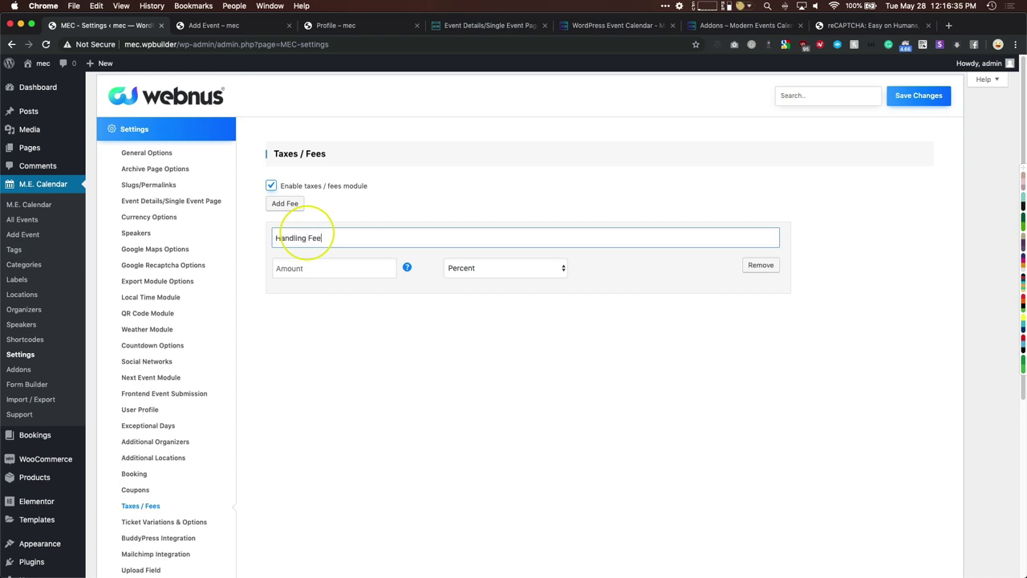
pyautogui.click(315, 272)
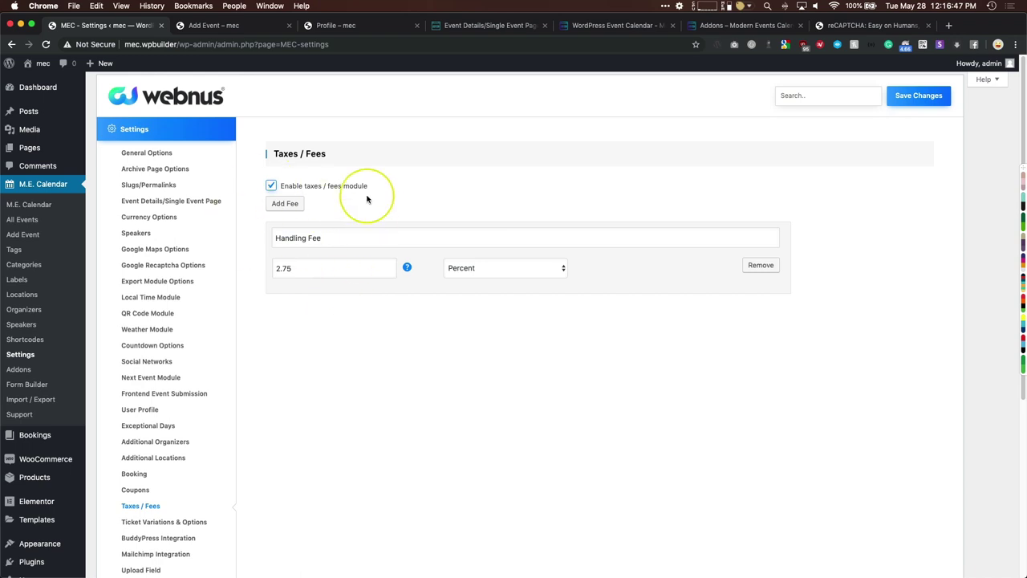
# - Add a blank ticket variation to review its title, price and maximum per ticket fields, and remove it
pyautogui.scroll(-5, 301, 230)
pyautogui.click(168, 317)
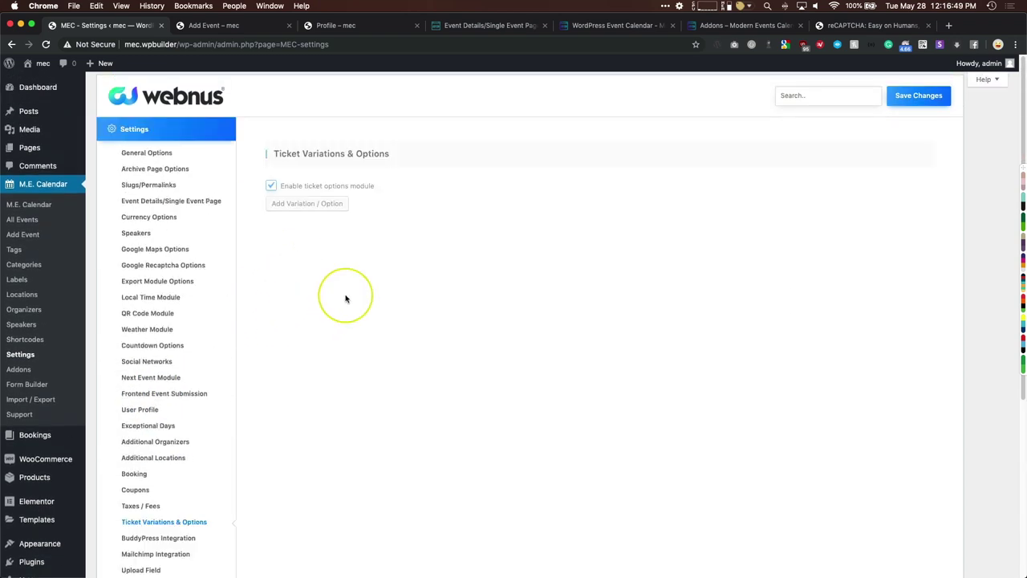
pyautogui.click(310, 204)
pyautogui.click(305, 238)
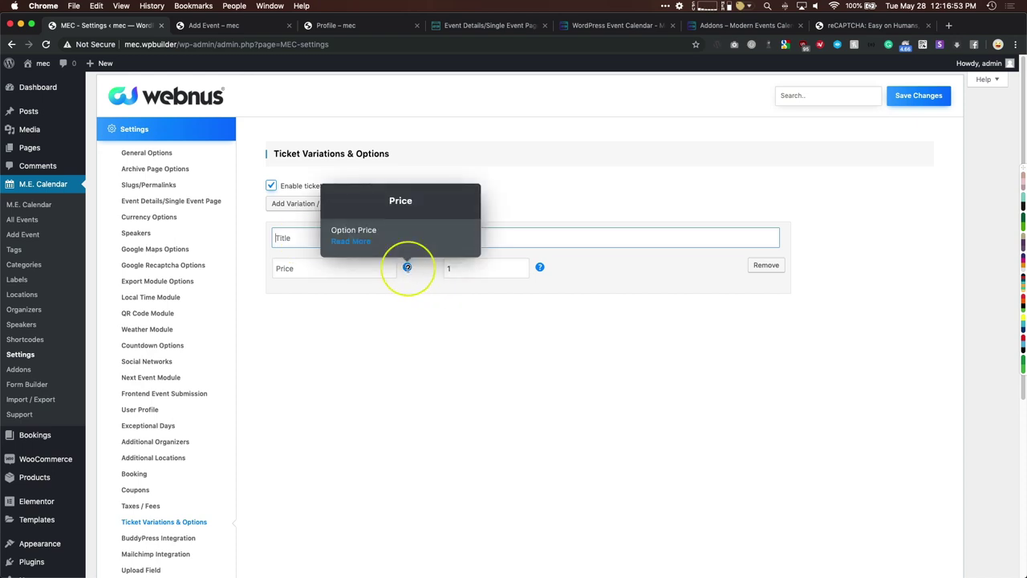
pyautogui.moveTo(540, 267)
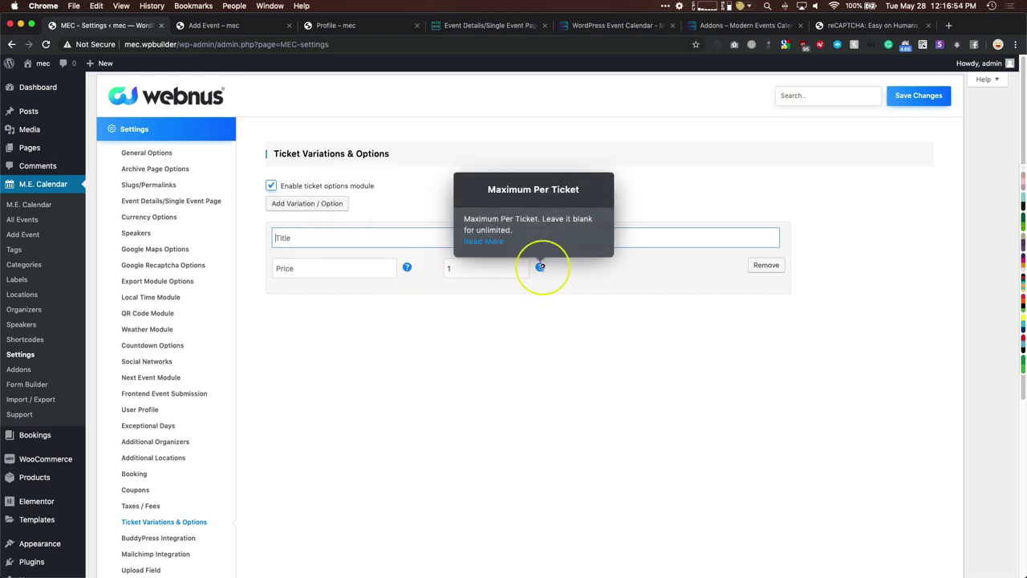
pyautogui.click(763, 266)
# - Enable the BuddyPress integration and go through its attendees module and booking activity options
pyautogui.scroll(-5, 321, 321)
pyautogui.click(176, 314)
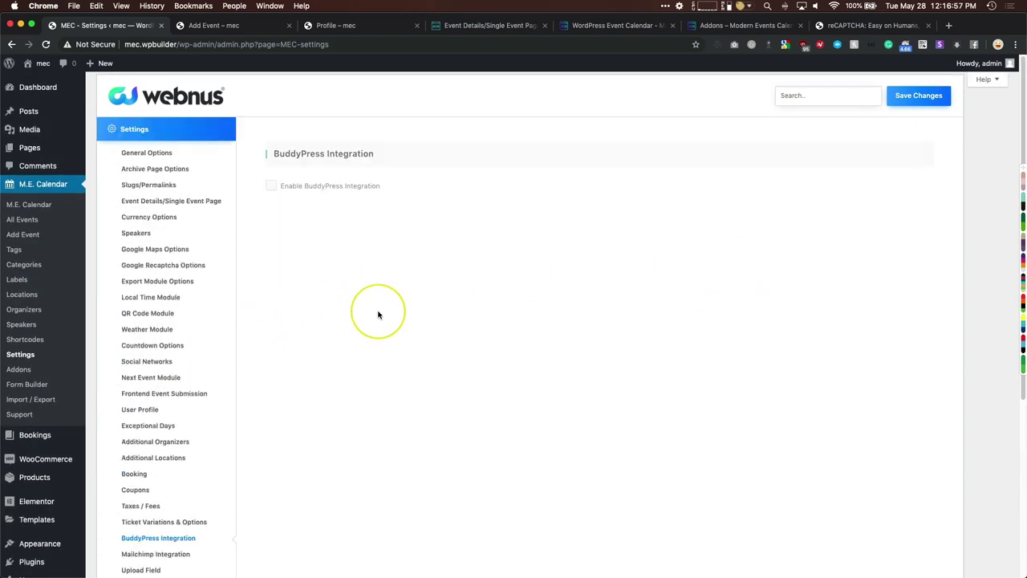
pyautogui.click(304, 188)
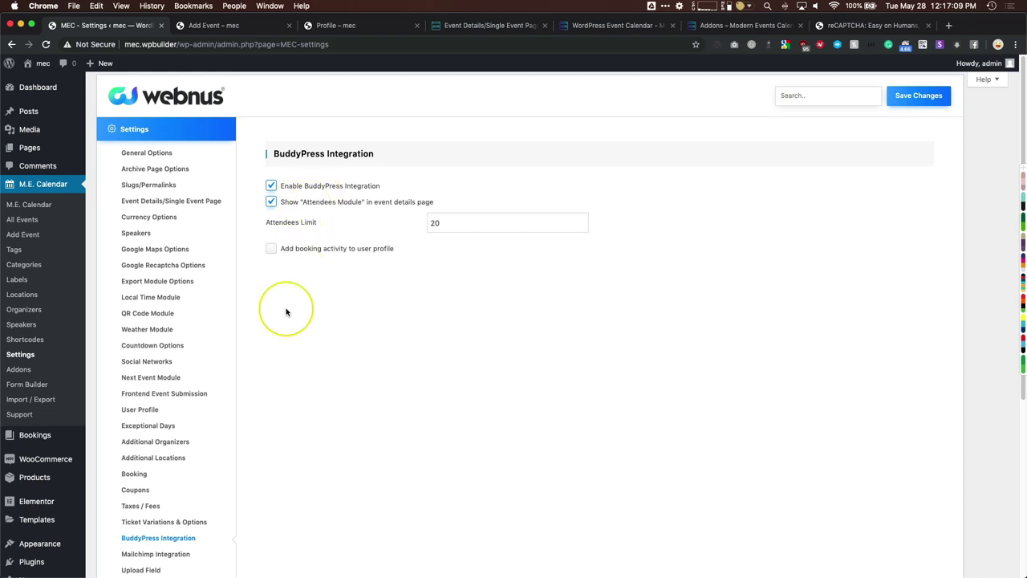
pyautogui.scroll(-1, 268, 314)
pyautogui.click(272, 197)
# - Enable the Mailchimp integration and review its API key, list ID and subscription status fields
pyautogui.scroll(-4, 265, 289)
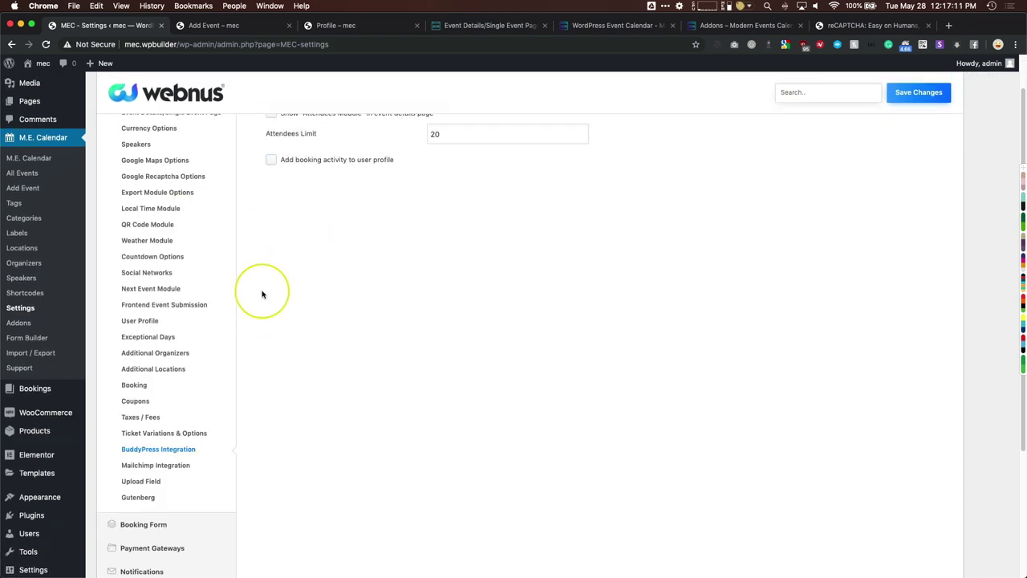
pyautogui.click(156, 422)
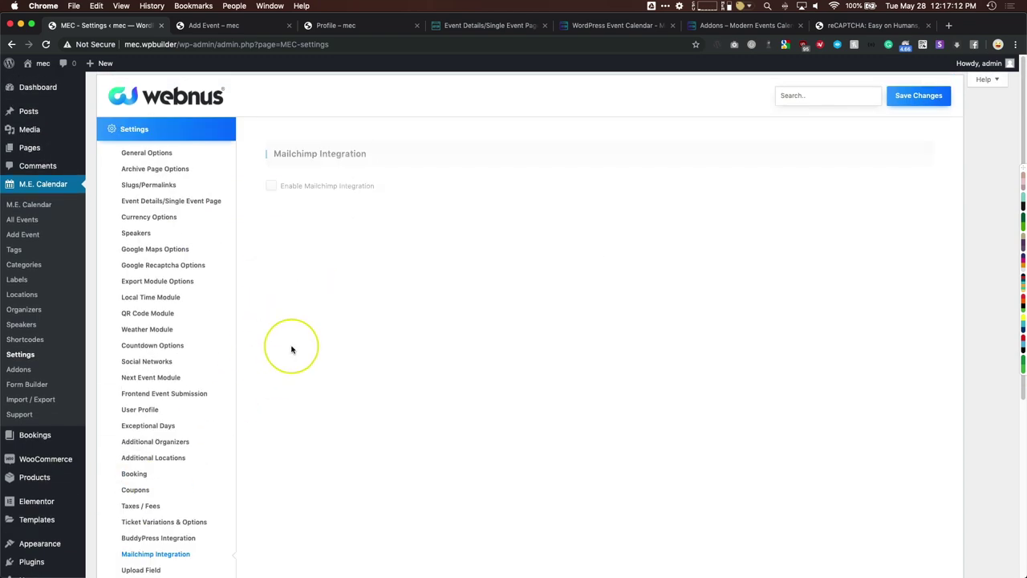
pyautogui.click(271, 186)
pyautogui.click(441, 208)
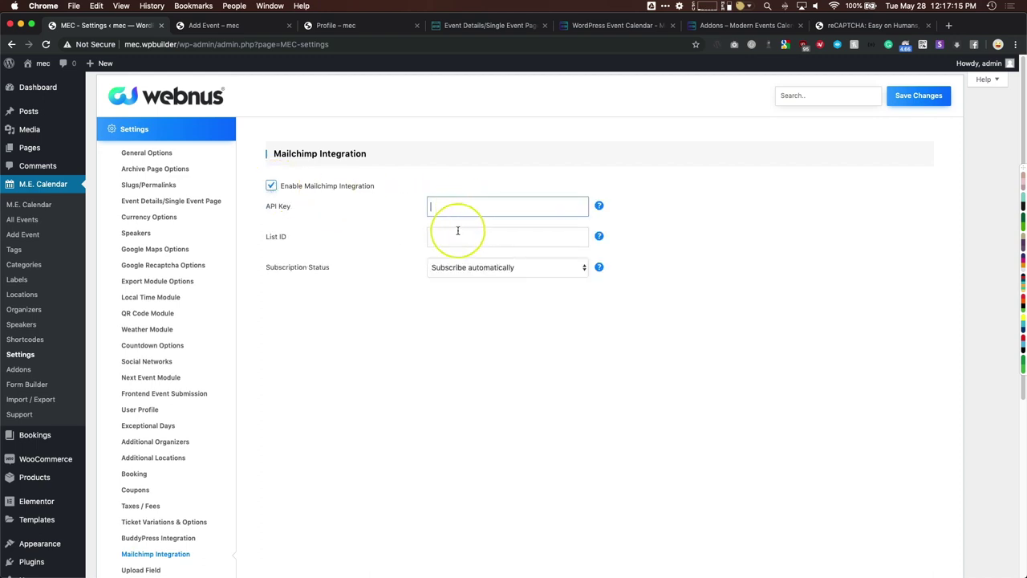
pyautogui.click(502, 267)
pyautogui.click(394, 289)
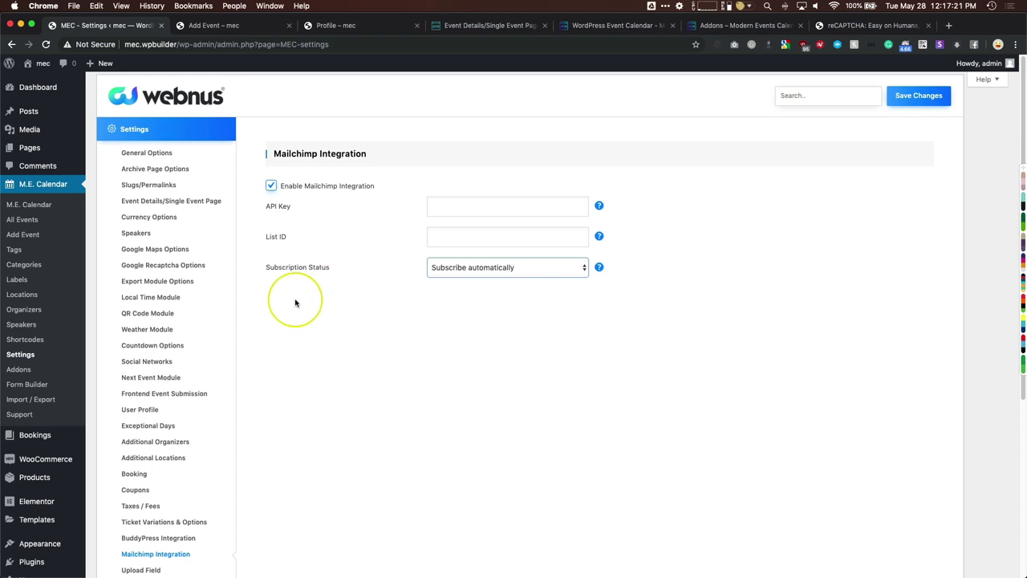
# - Open the Upload Field options and review the allowed mime types and maximum file size
pyautogui.scroll(-5, 290, 289)
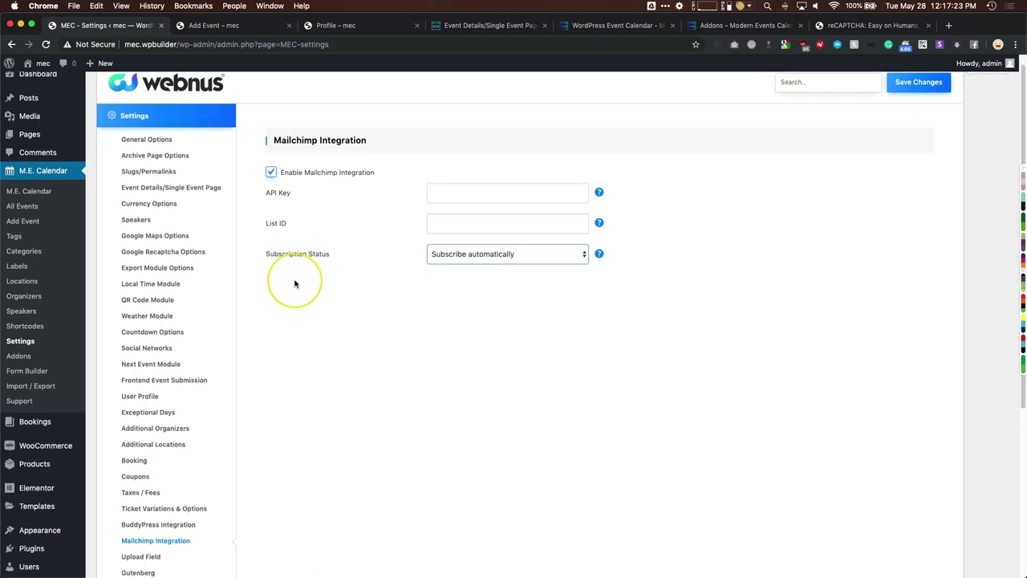
pyautogui.click(144, 323)
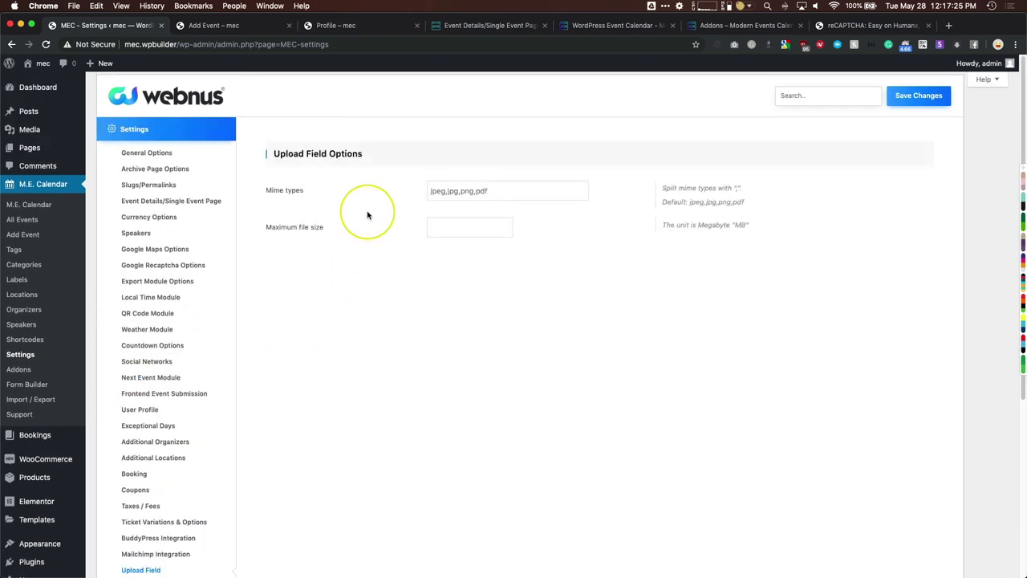
pyautogui.click(498, 191)
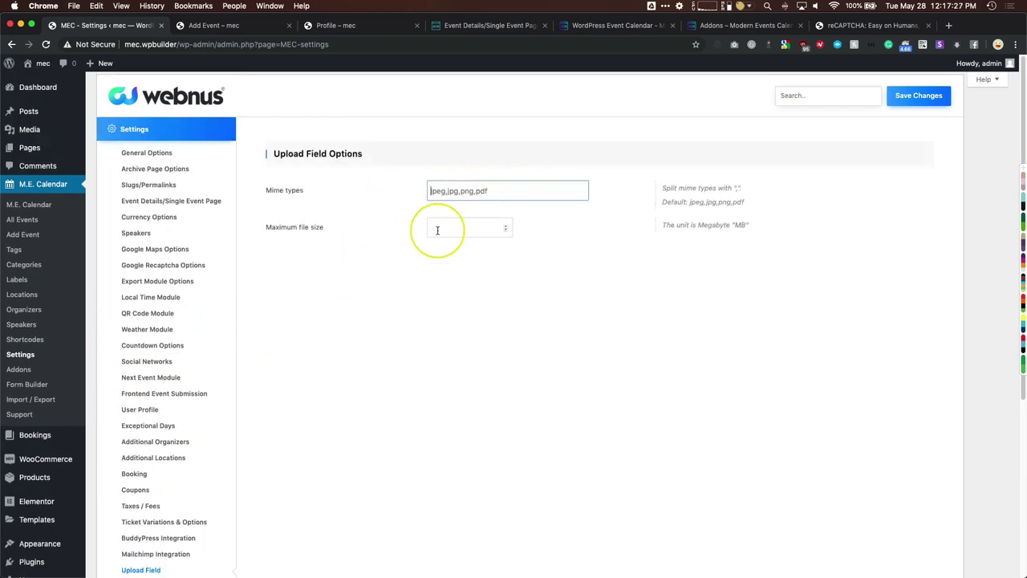
# - Open the Gutenberg settings and review the option that disables the Gutenberg page builder
pyautogui.scroll(-5, 243, 334)
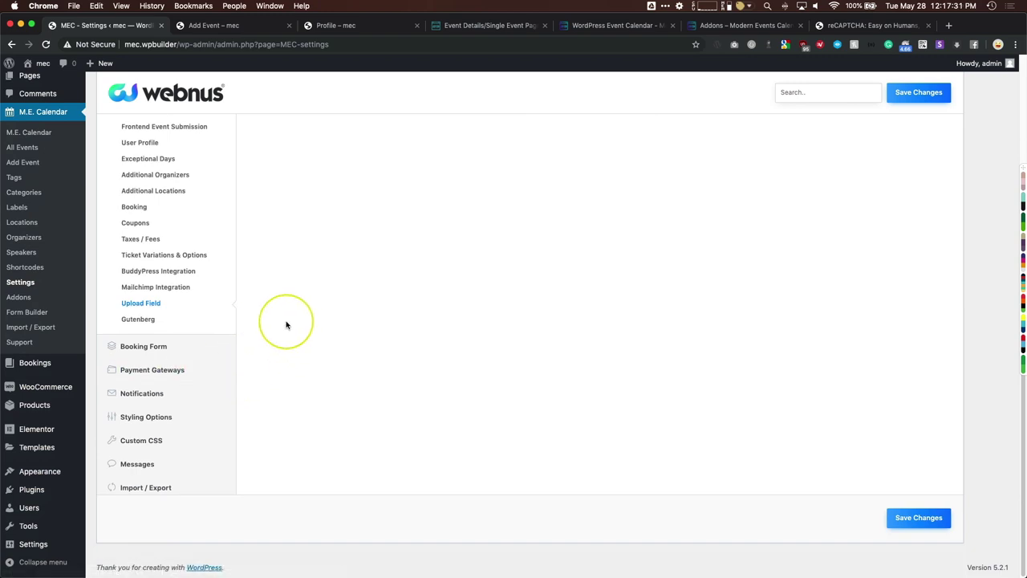
pyautogui.click(145, 319)
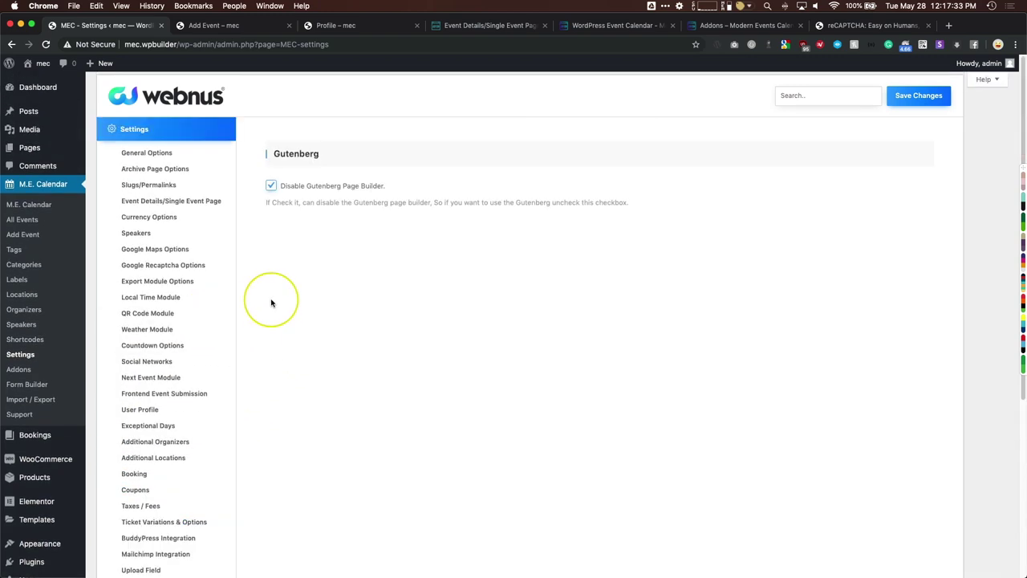
pyautogui.click(272, 188)
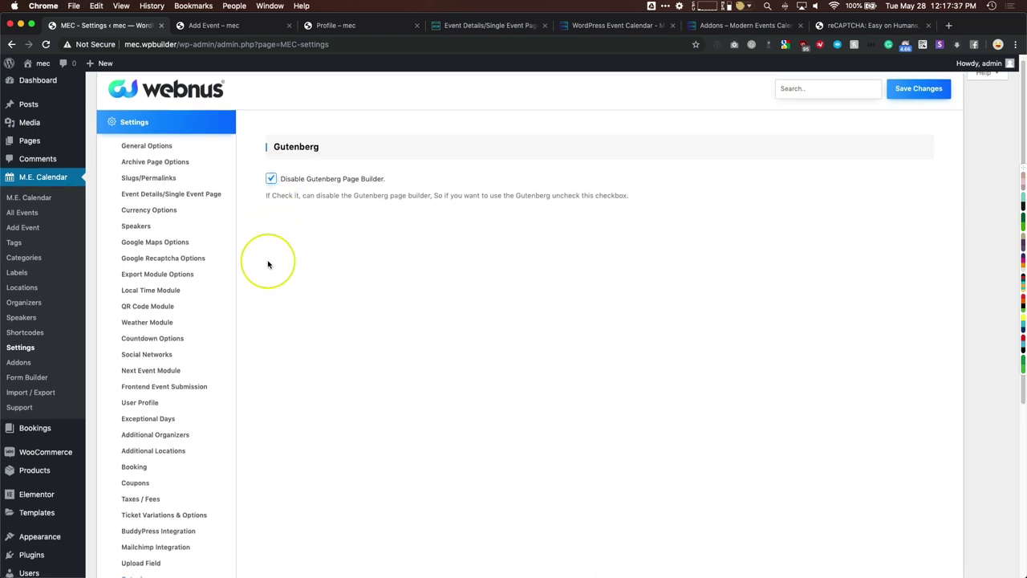
# - Open the Booking Form settings and add a radio buttons field and a file field with the Classic Form Builder
pyautogui.scroll(-5, 268, 263)
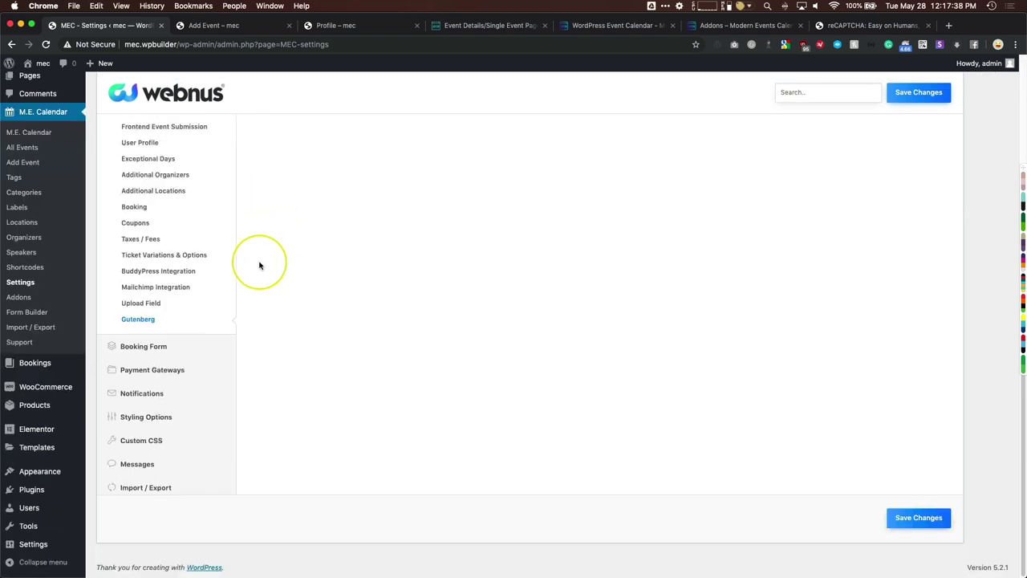
pyautogui.click(165, 346)
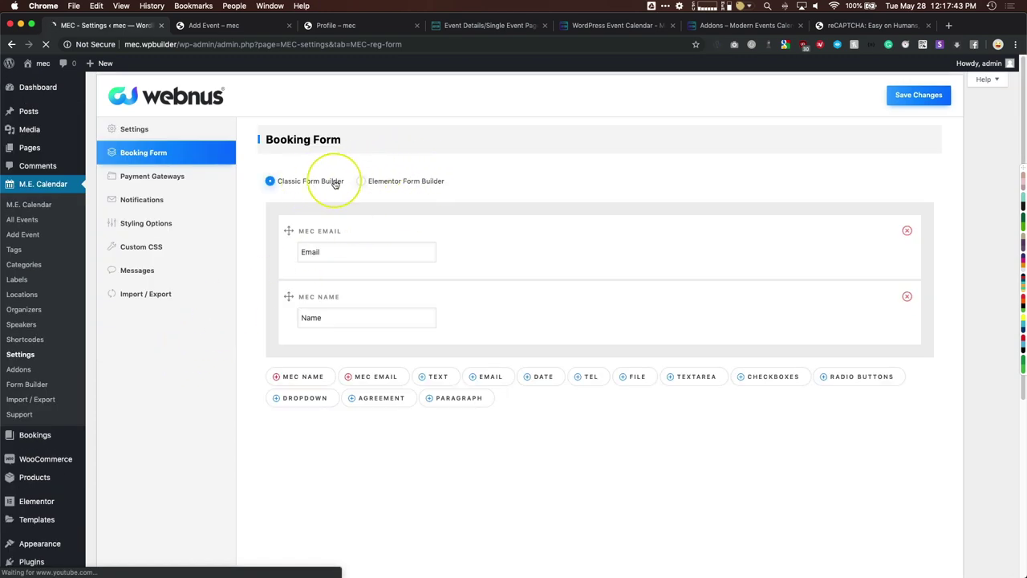
pyautogui.click(383, 182)
pyautogui.click(313, 184)
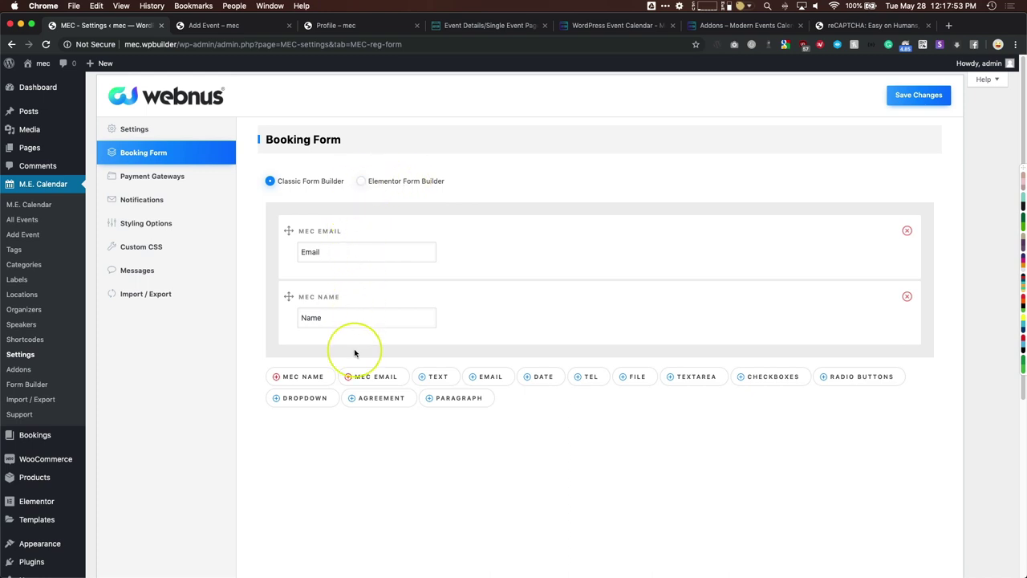
pyautogui.click(854, 376)
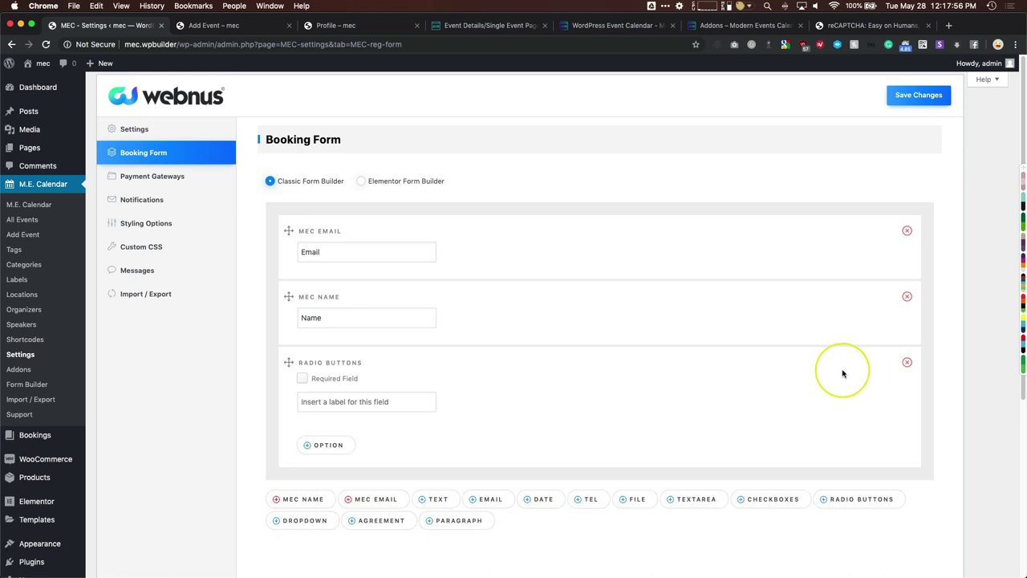
pyautogui.click(634, 499)
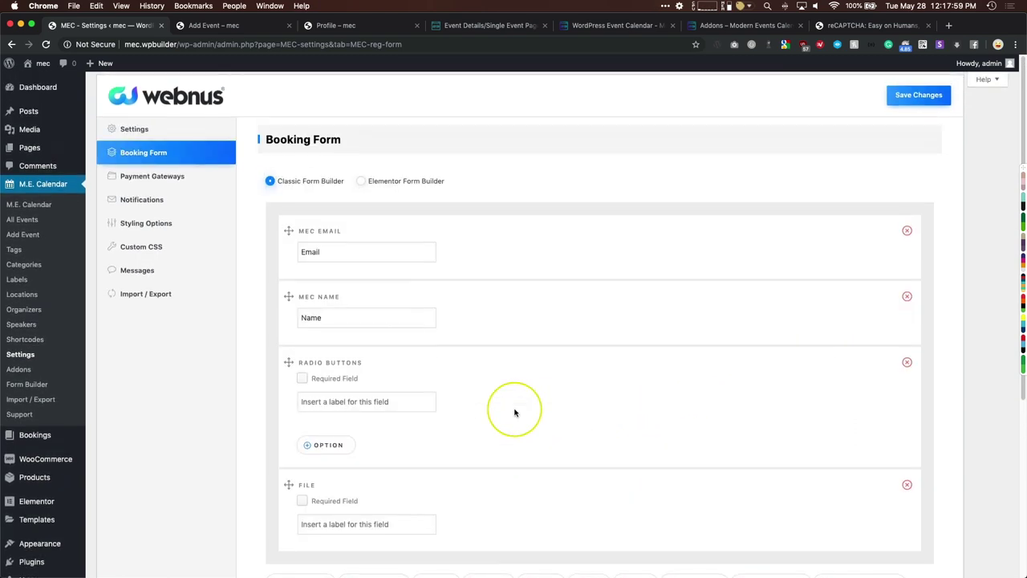
# - Switch the booking form to the Elementor Form Builder, review its default form choices, and return to the Classic Form Builder
pyautogui.click(384, 183)
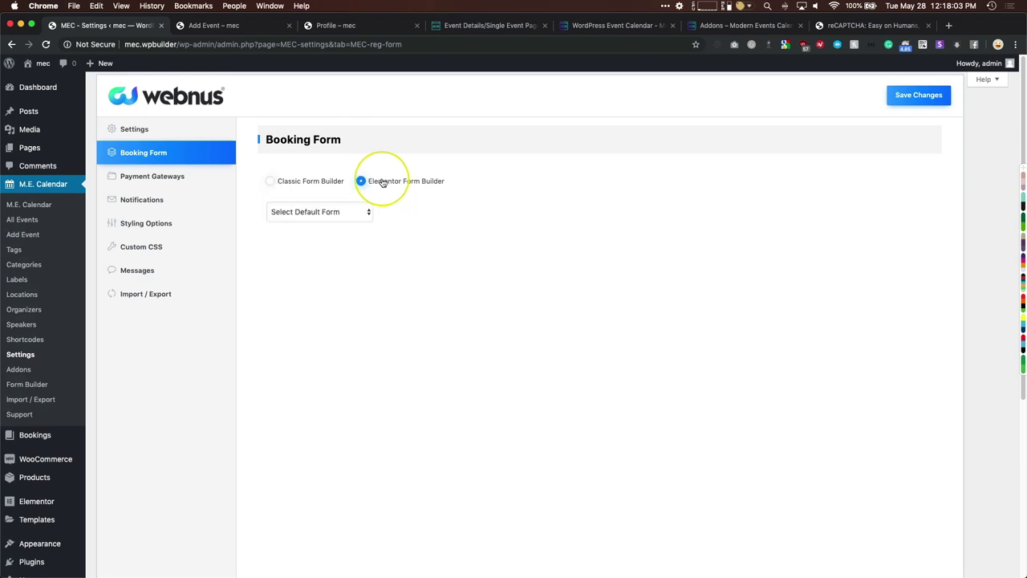
pyautogui.click(336, 210)
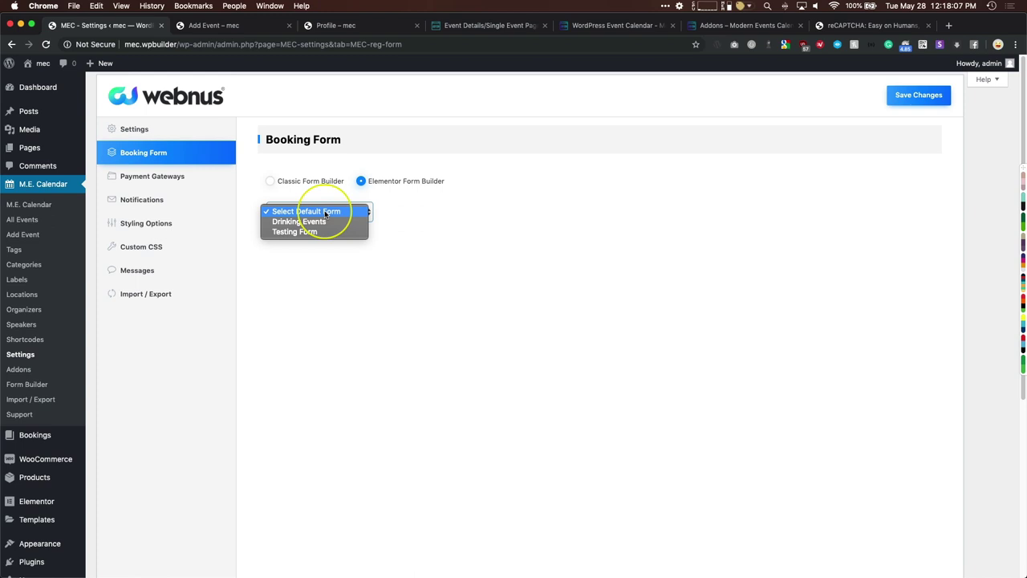
pyautogui.click(317, 201)
pyautogui.click(309, 181)
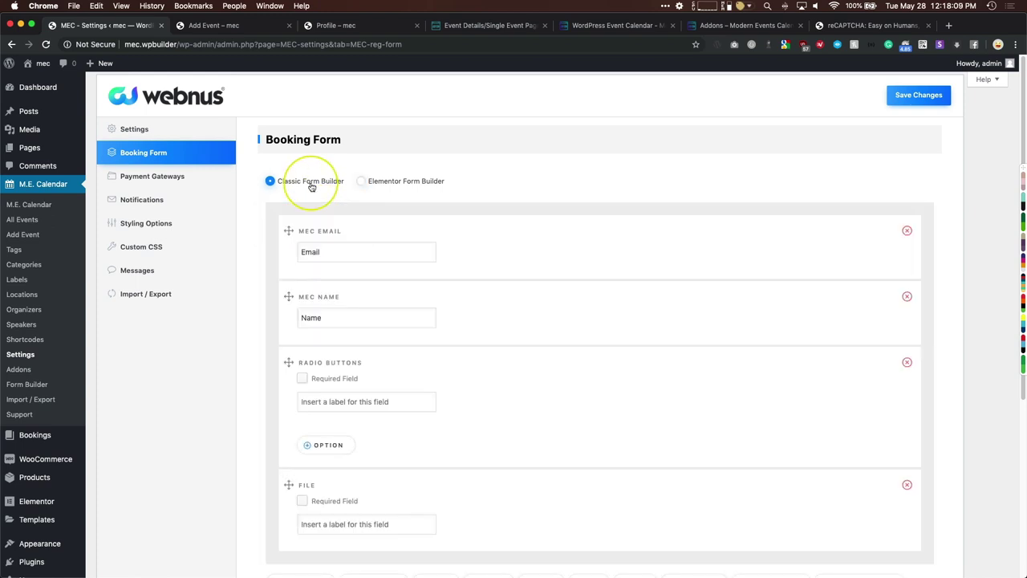
# - Disable the Pay Locally and Pay by WooCommerce payment gateways
pyautogui.click(172, 177)
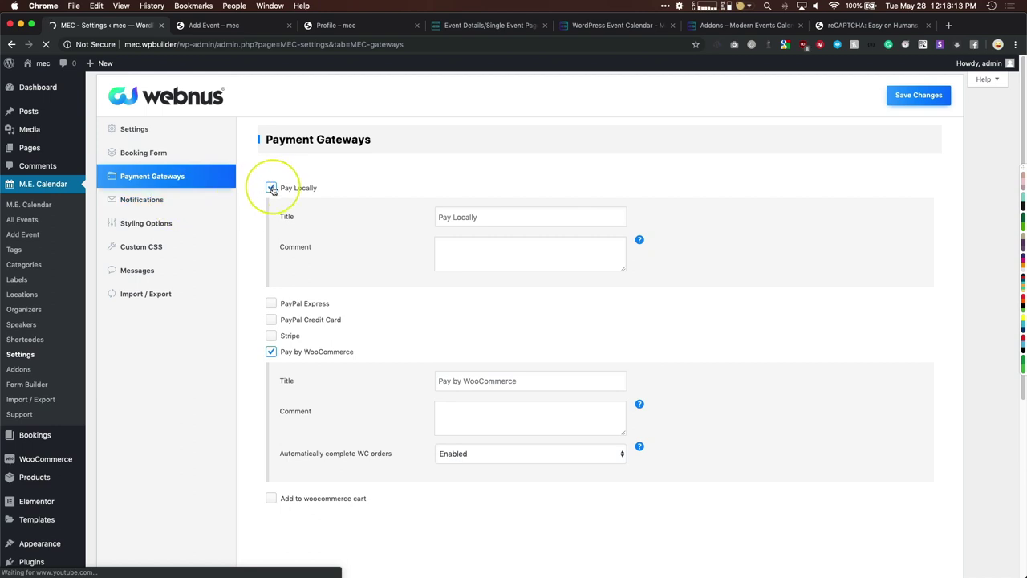
pyautogui.click(271, 187)
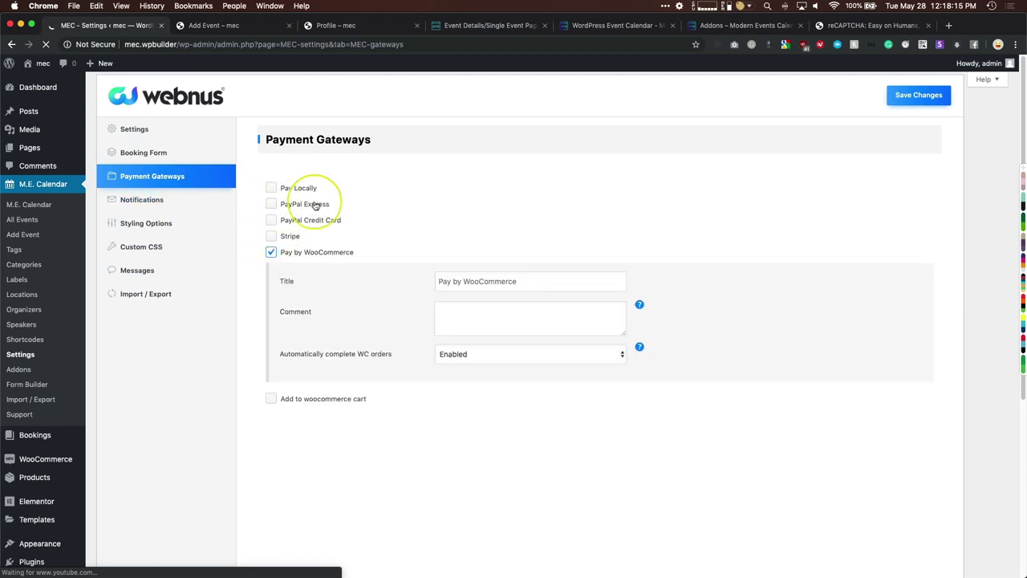
pyautogui.click(271, 252)
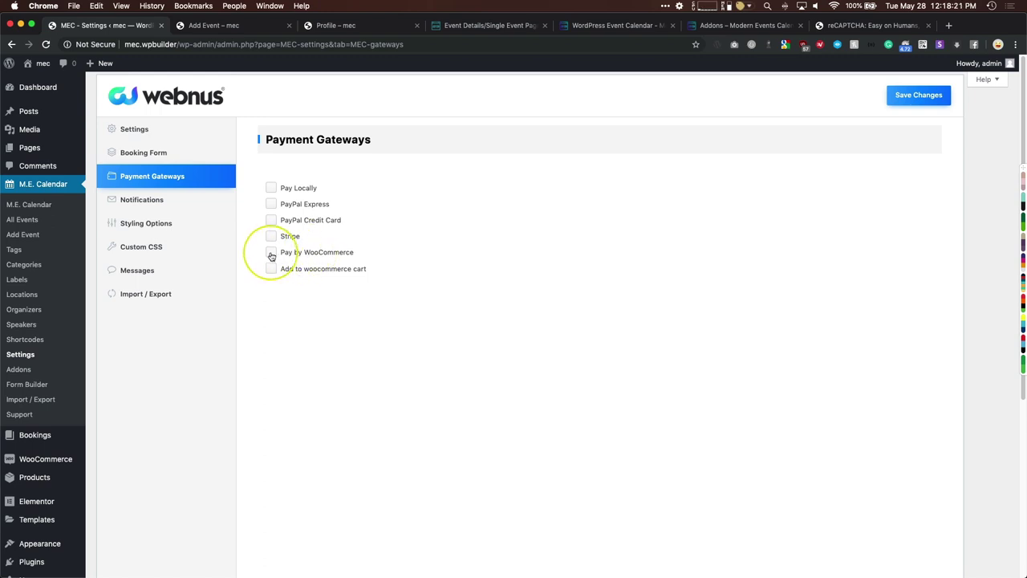
# - Enable the Add to woocommerce cart gateway with the title "Add Event to Cart" and save the payment gateway settings
pyautogui.click(271, 270)
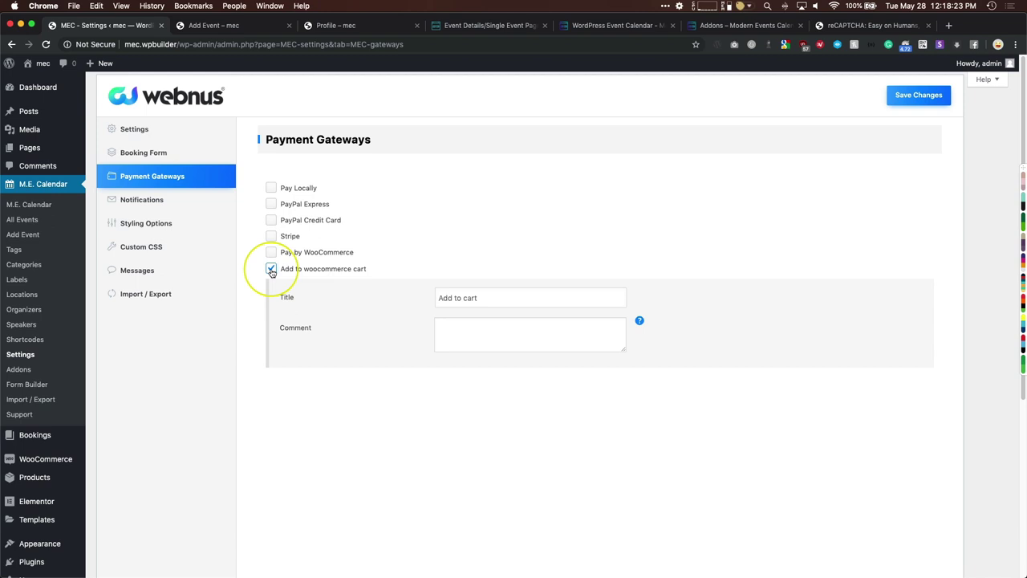
pyautogui.click(511, 295)
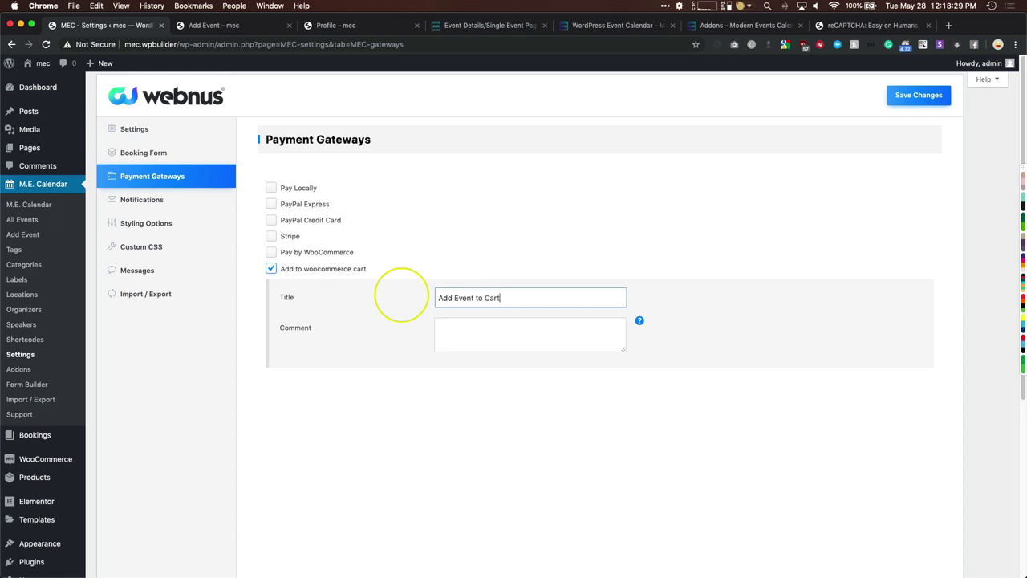
pyautogui.click(467, 342)
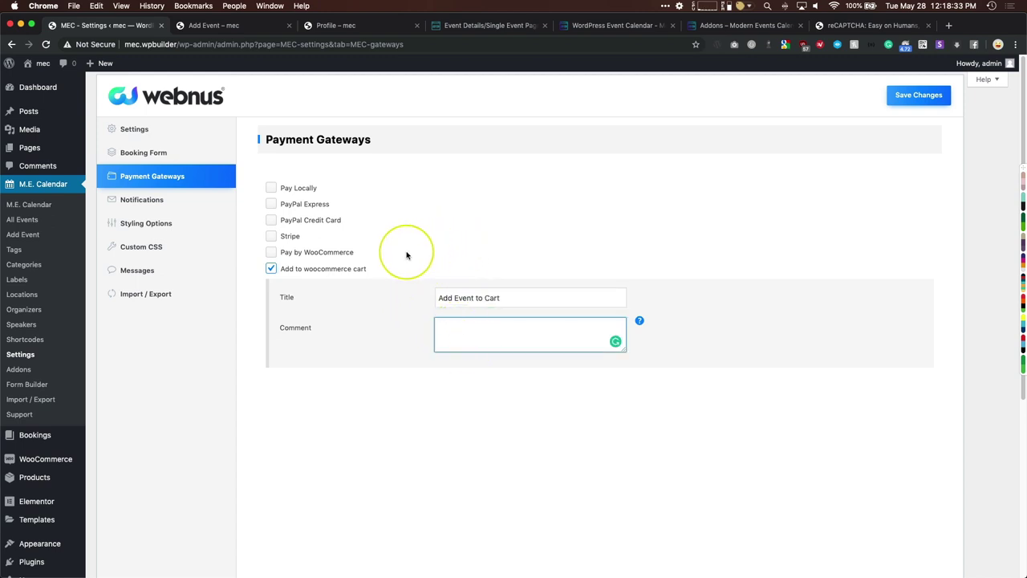
pyautogui.click(288, 255)
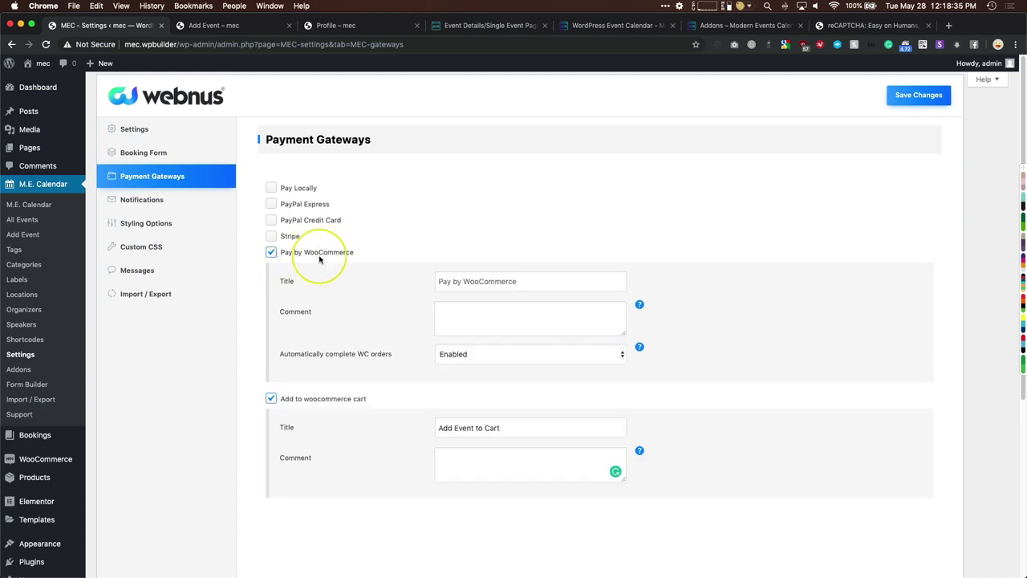
pyautogui.click(300, 255)
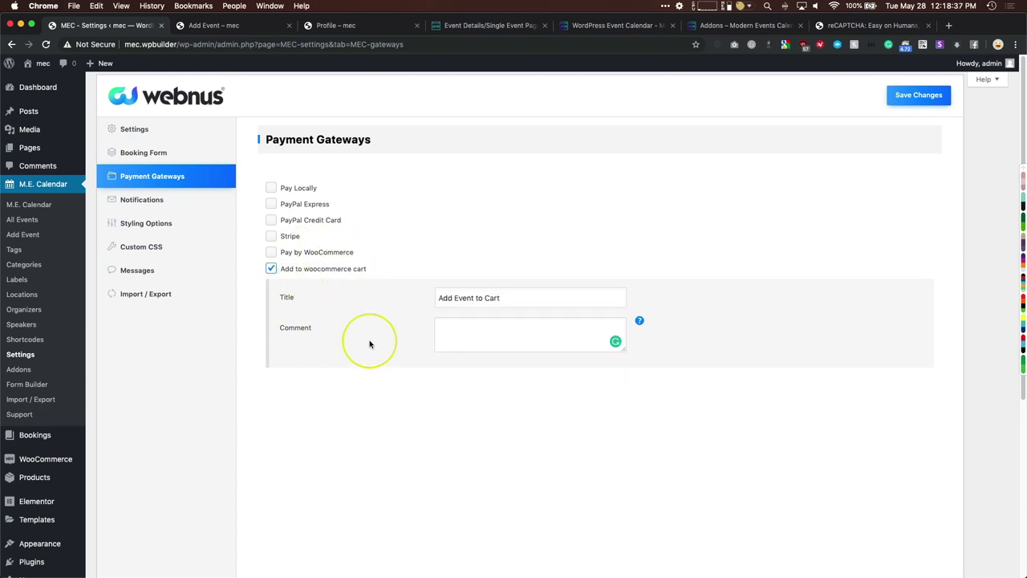
pyautogui.click(919, 95)
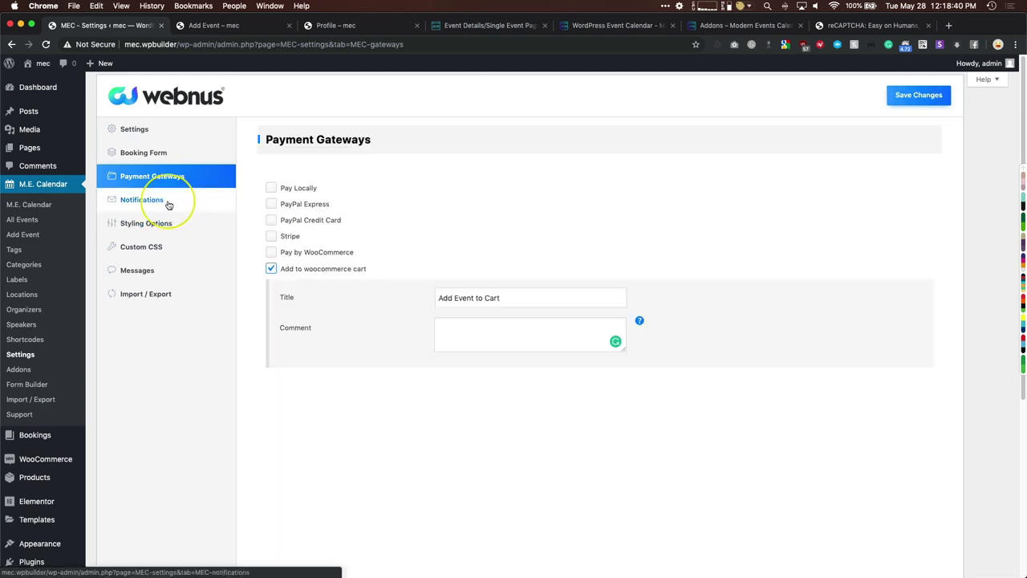
# - Review the Booking Notification email's description, subject and content in the notification settings, and disable the booking notification
pyautogui.click(178, 200)
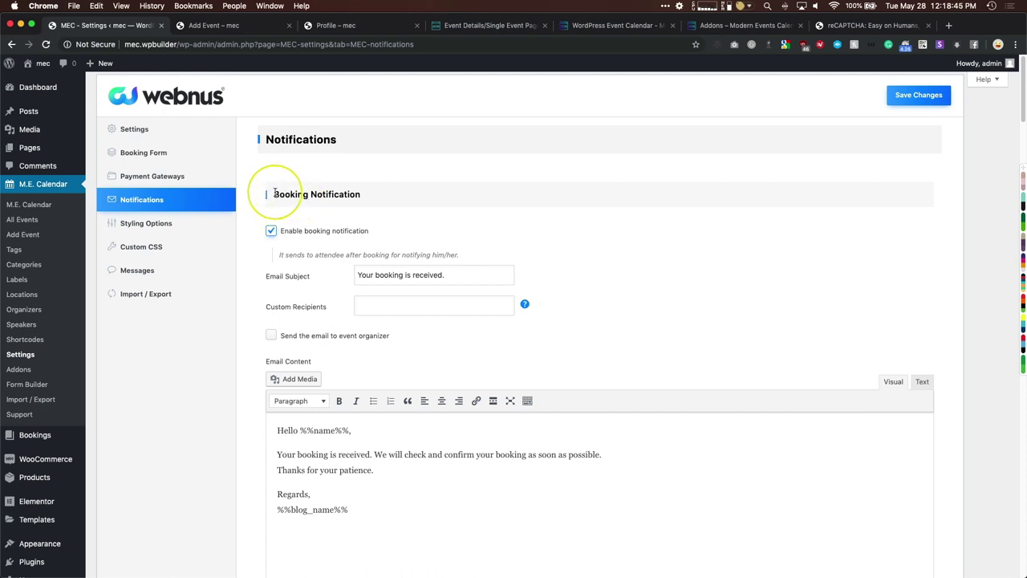
pyautogui.moveTo(273, 194); pyautogui.dragTo(374, 198)
pyautogui.moveTo(280, 255); pyautogui.dragTo(468, 260)
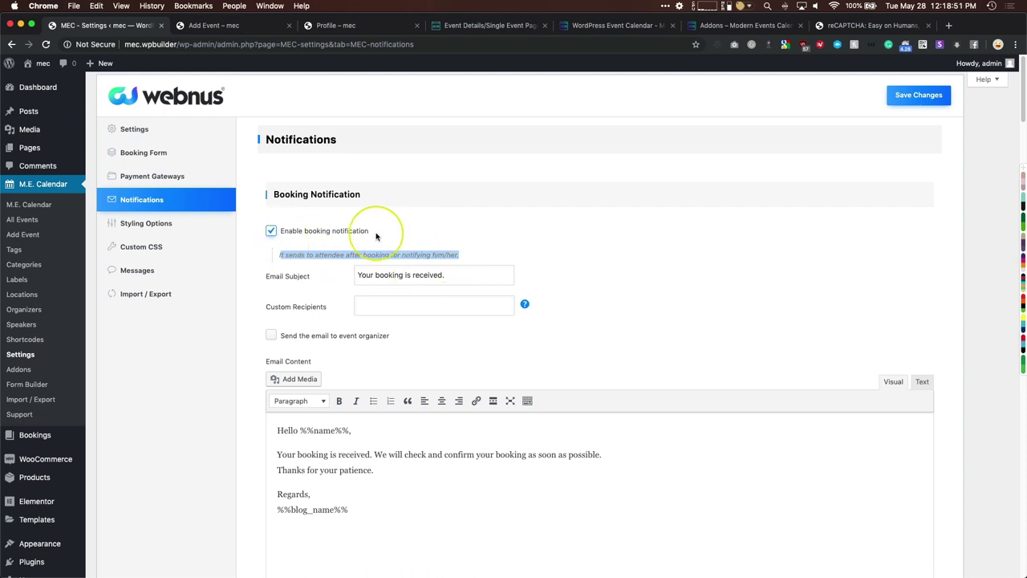
pyautogui.moveTo(482, 275); pyautogui.dragTo(358, 274)
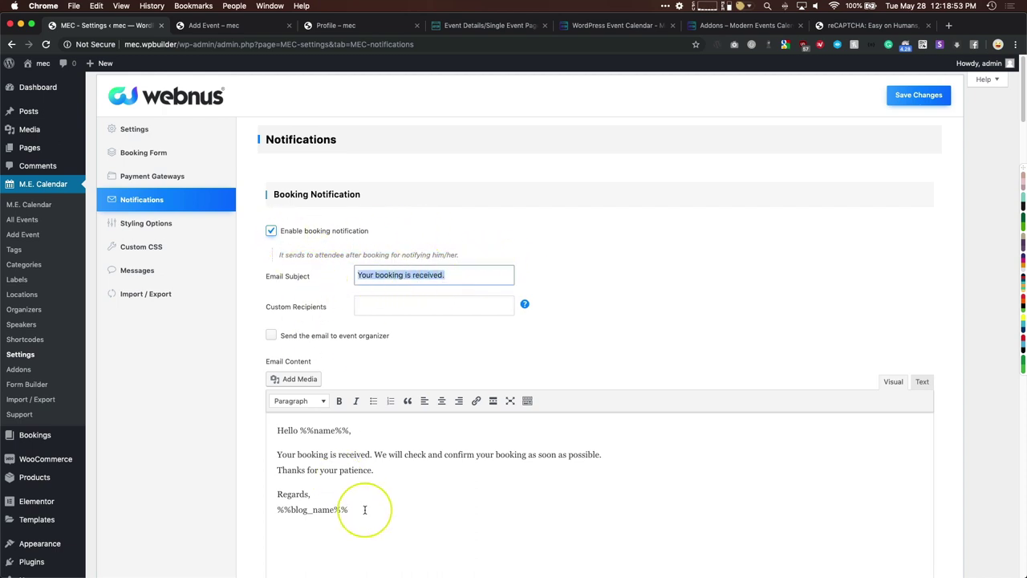
pyautogui.moveTo(365, 510); pyautogui.dragTo(252, 419)
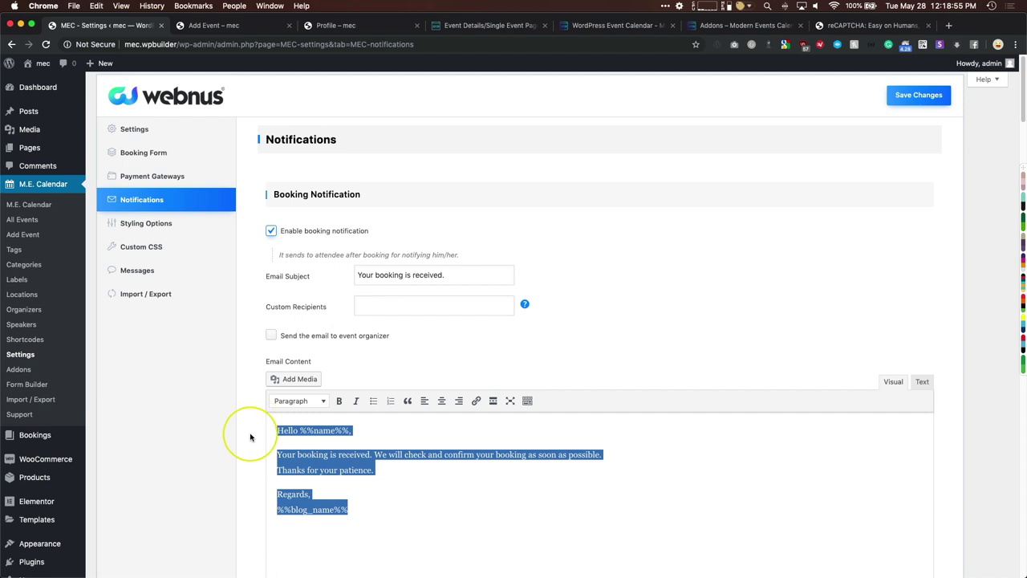
pyautogui.moveTo(366, 454); pyautogui.dragTo(417, 471)
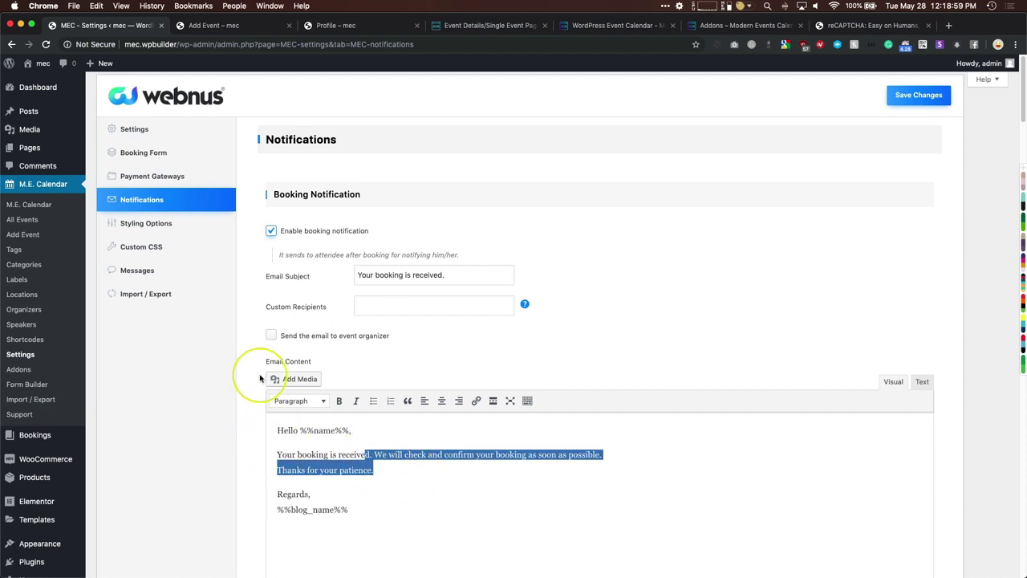
pyautogui.click(271, 230)
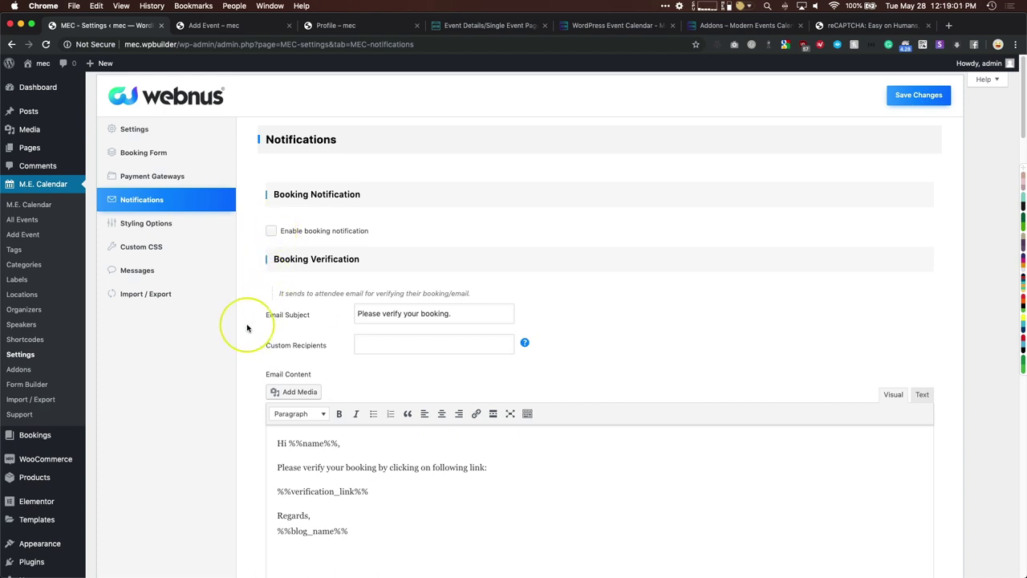
# - Review the Booking Verification email's subject, verification link and placeholders, and look over the Booking Confirmation email
pyautogui.tripleClick(475, 312)
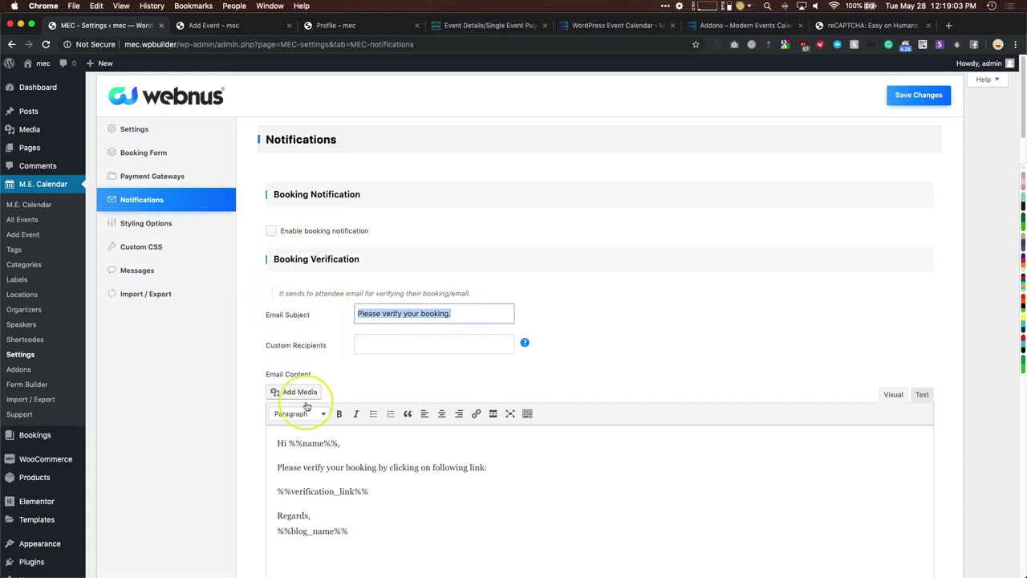
pyautogui.moveTo(368, 491); pyautogui.dragTo(277, 491)
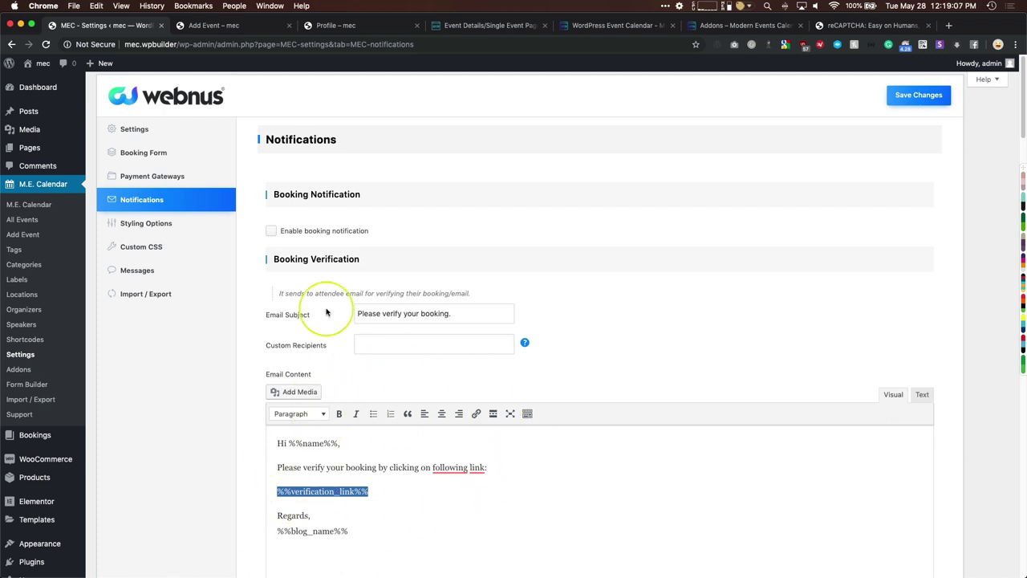
pyautogui.scroll(-3, 247, 357)
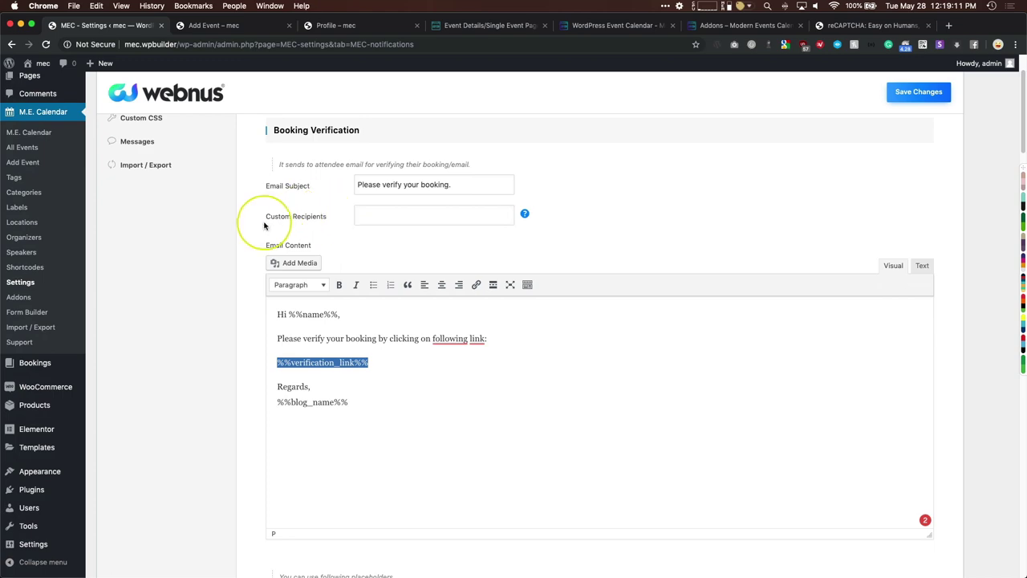
pyautogui.scroll(3, 264, 223)
pyautogui.scroll(-10, 257, 273)
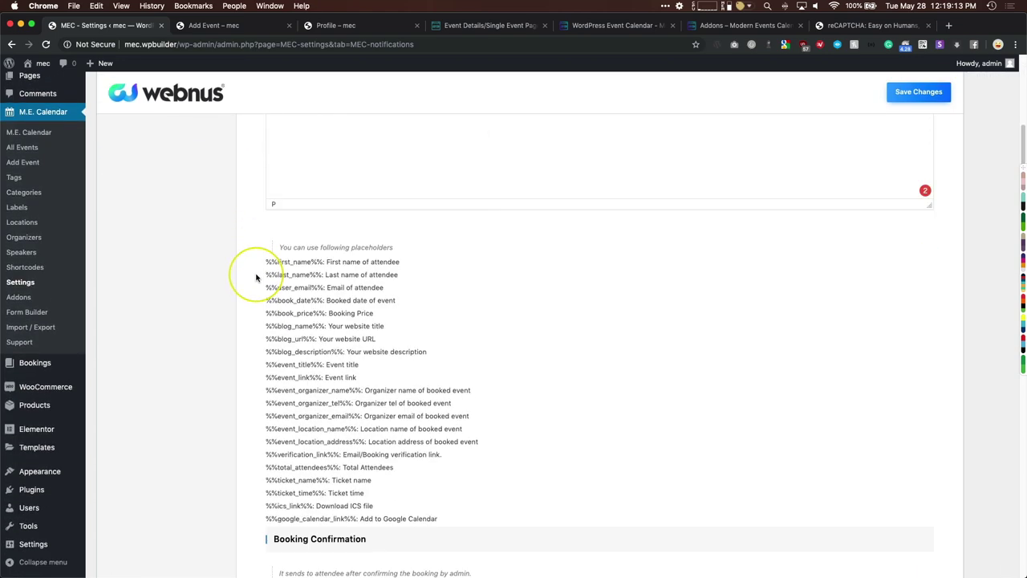
pyautogui.scroll(-3, 257, 277)
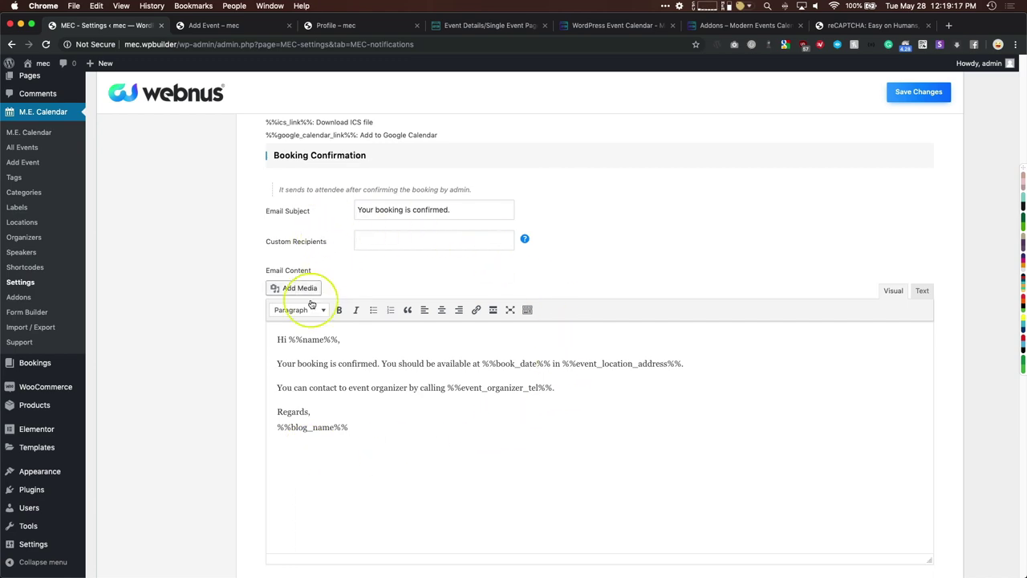
# - Review the Admin Notification email's subject and the admin link and attendee information placeholders in its content
pyautogui.scroll(-18, 243, 334)
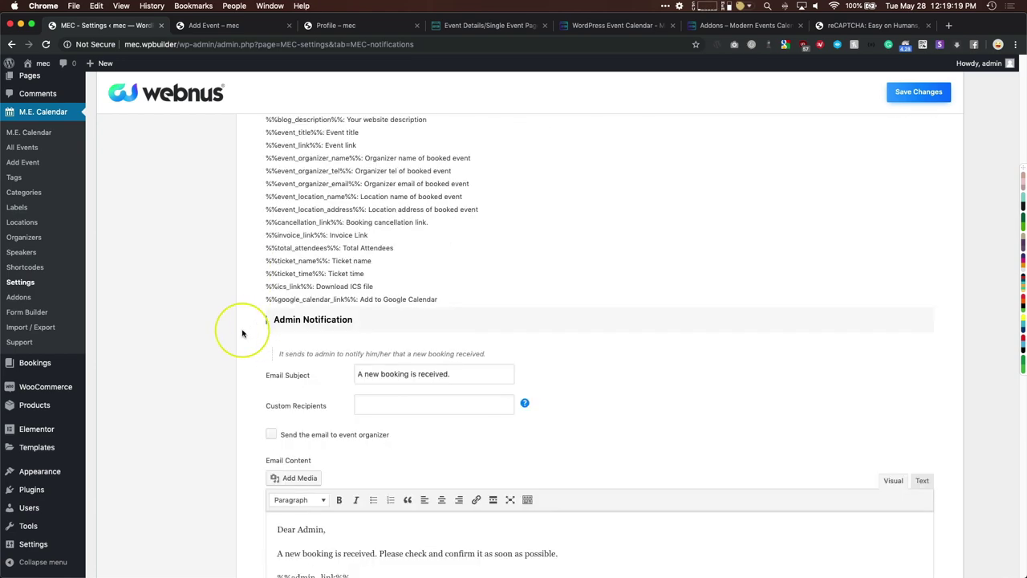
pyautogui.scroll(-5, 244, 333)
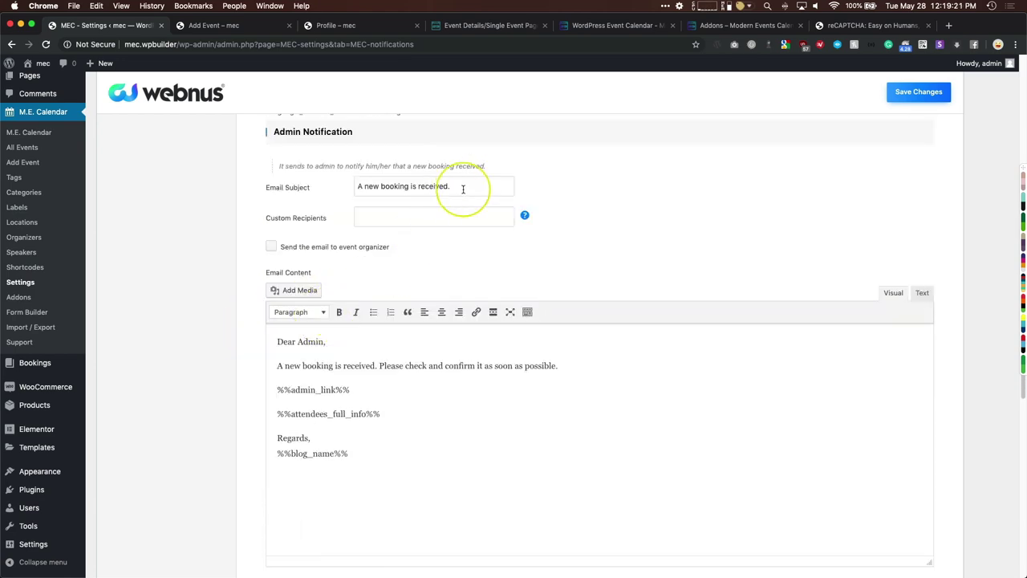
pyautogui.click(433, 186)
pyautogui.moveTo(451, 186); pyautogui.dragTo(344, 185)
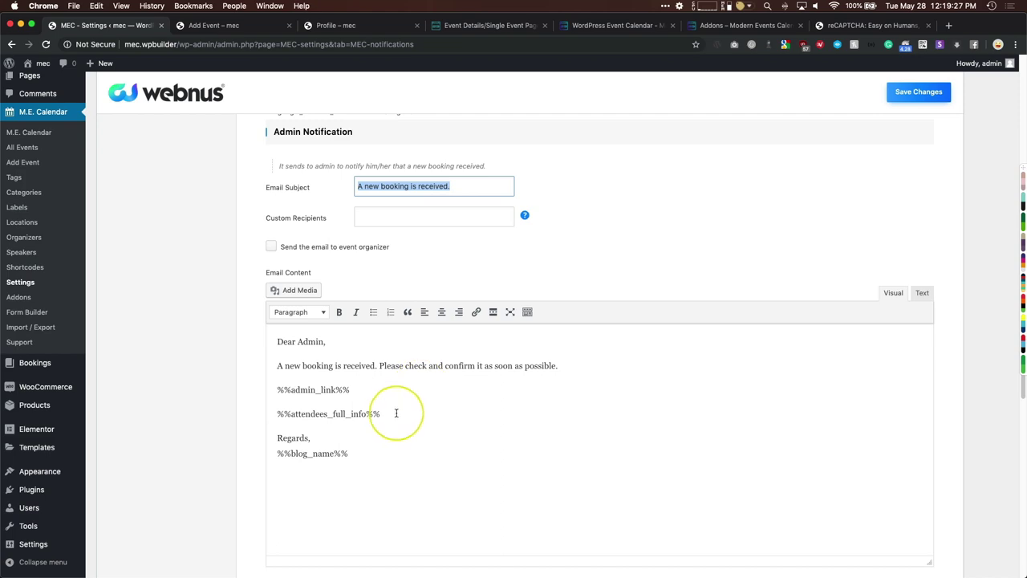
pyautogui.moveTo(394, 412); pyautogui.dragTo(271, 383)
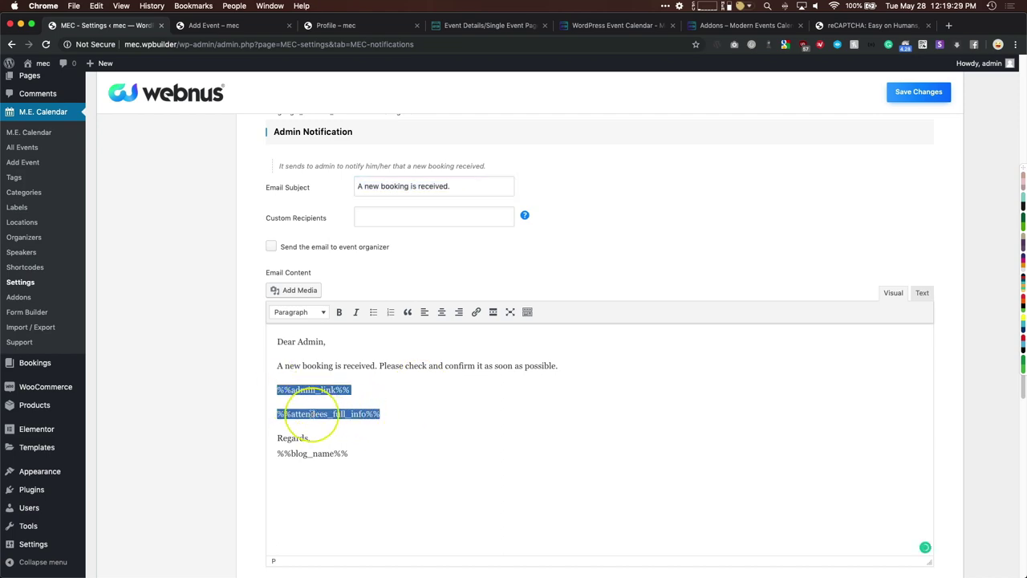
# - Review the Admin Notification email's content and its option to send the email to the event organizer
pyautogui.click(273, 389)
pyautogui.scroll(-5, 246, 375)
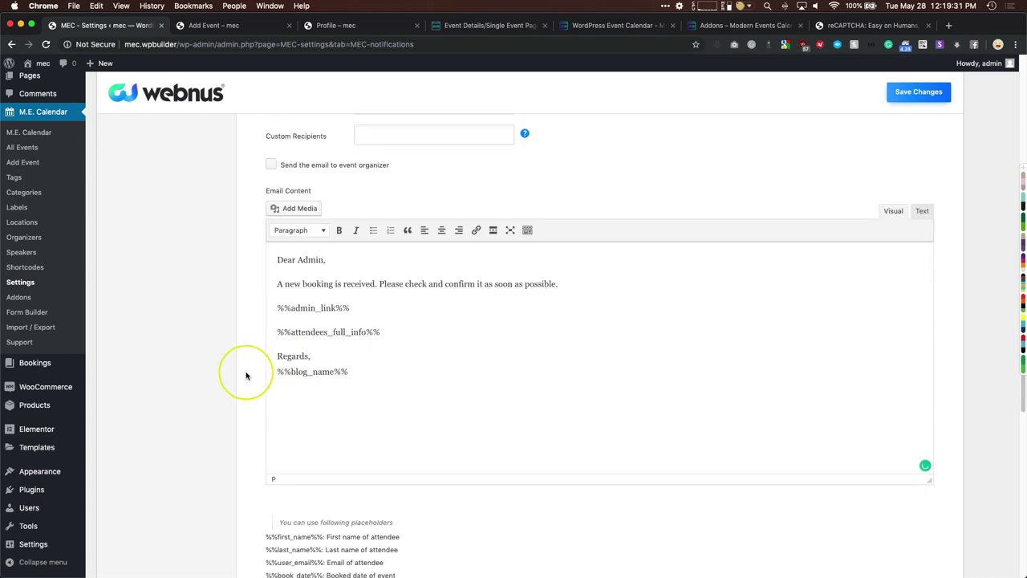
pyautogui.scroll(5, 241, 372)
pyautogui.moveTo(297, 253); pyautogui.dragTo(390, 247)
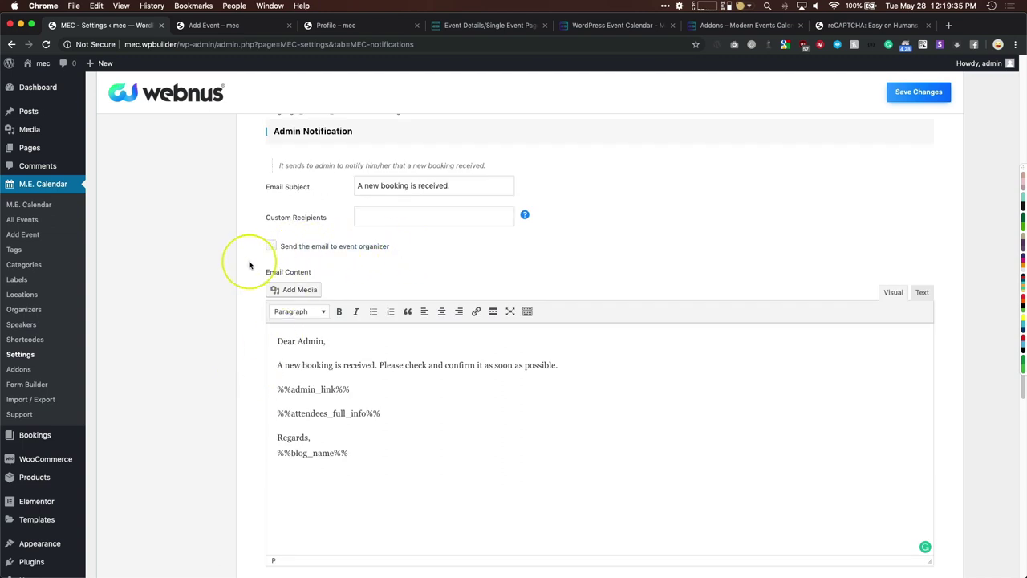
# - Enable the booking reminder notification and check its email subject field and the cronjob file path in the note
pyautogui.scroll(-10, 246, 303)
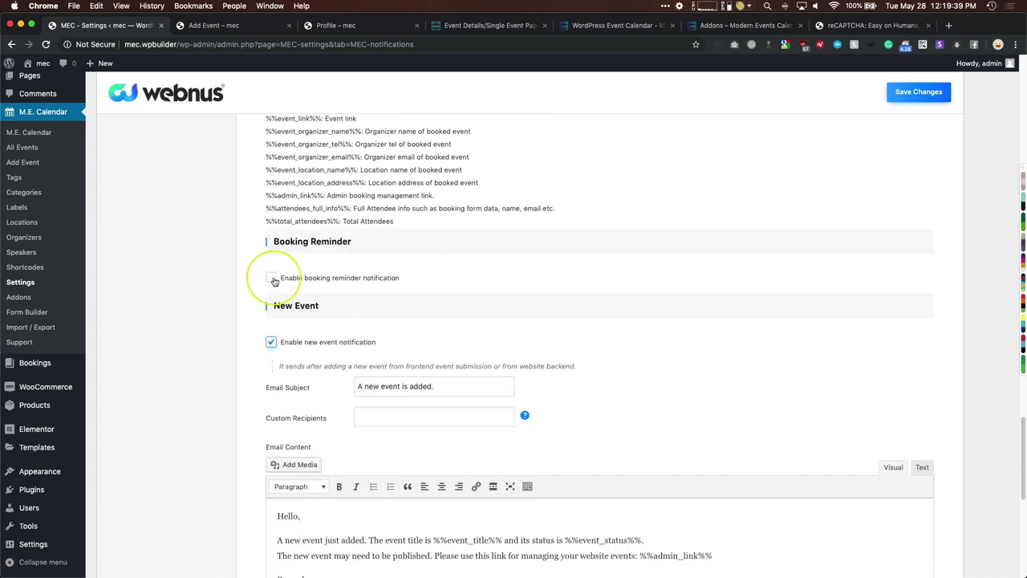
pyautogui.click(274, 281)
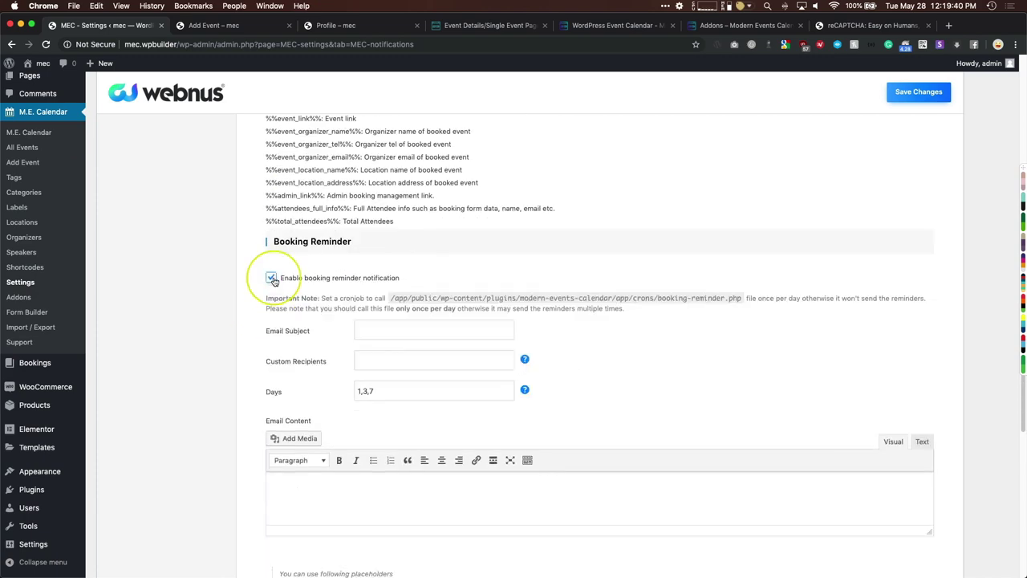
pyautogui.click(405, 329)
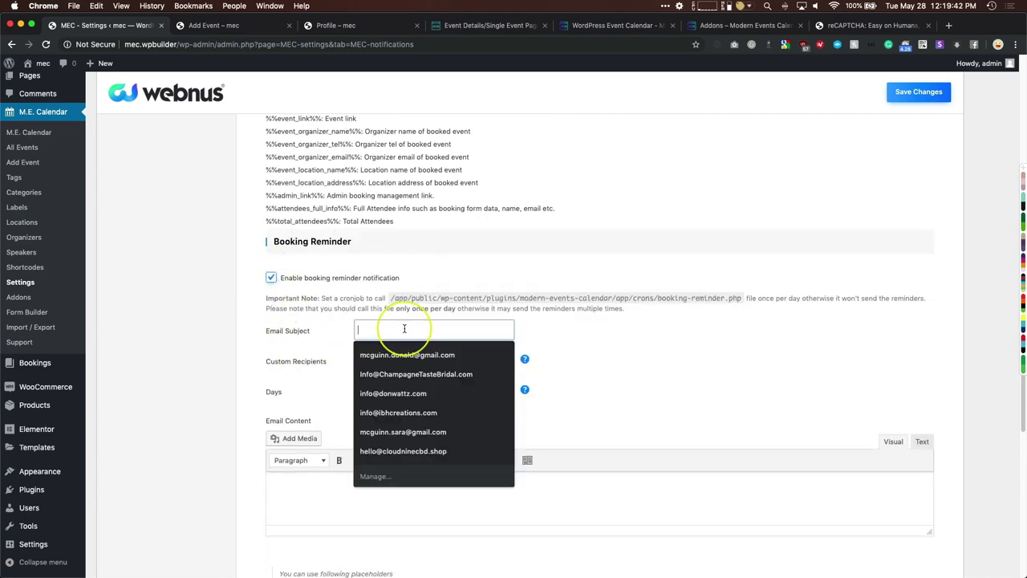
pyautogui.click(322, 331)
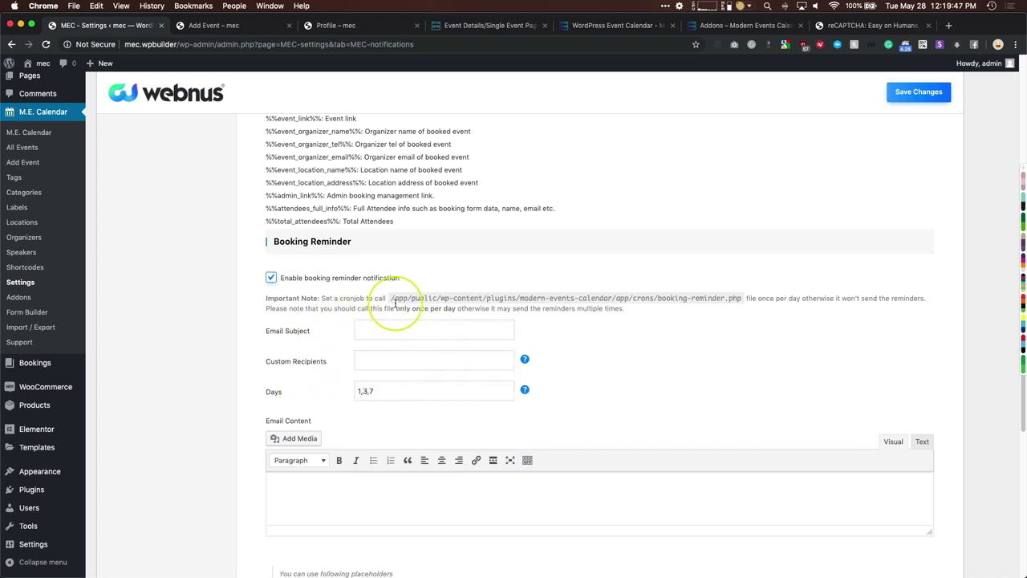
pyautogui.moveTo(389, 303); pyautogui.dragTo(743, 301)
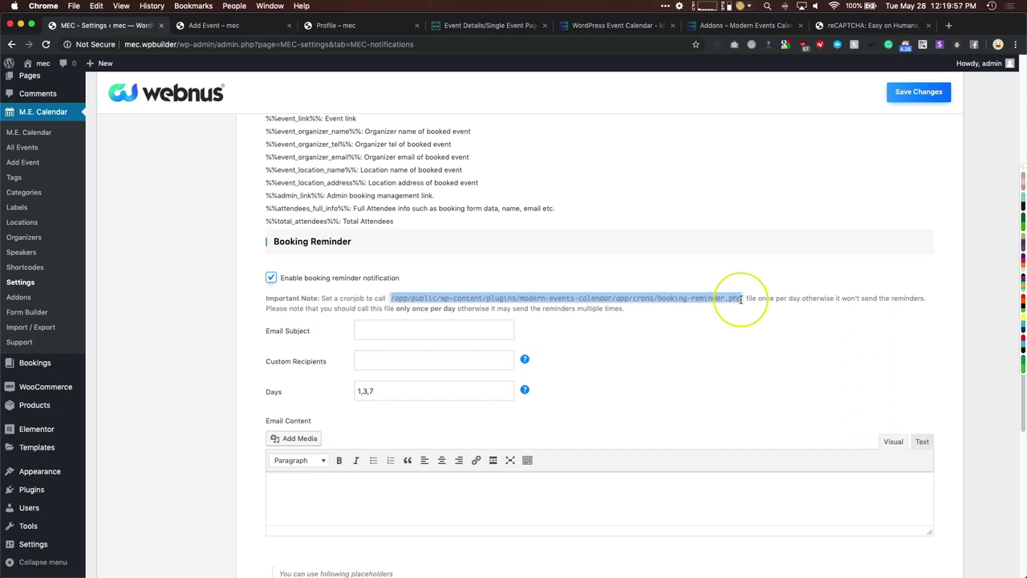
# - Review the New Event notification's description, email subject, custom recipients, content and available placeholders
pyautogui.scroll(-10, 236, 360)
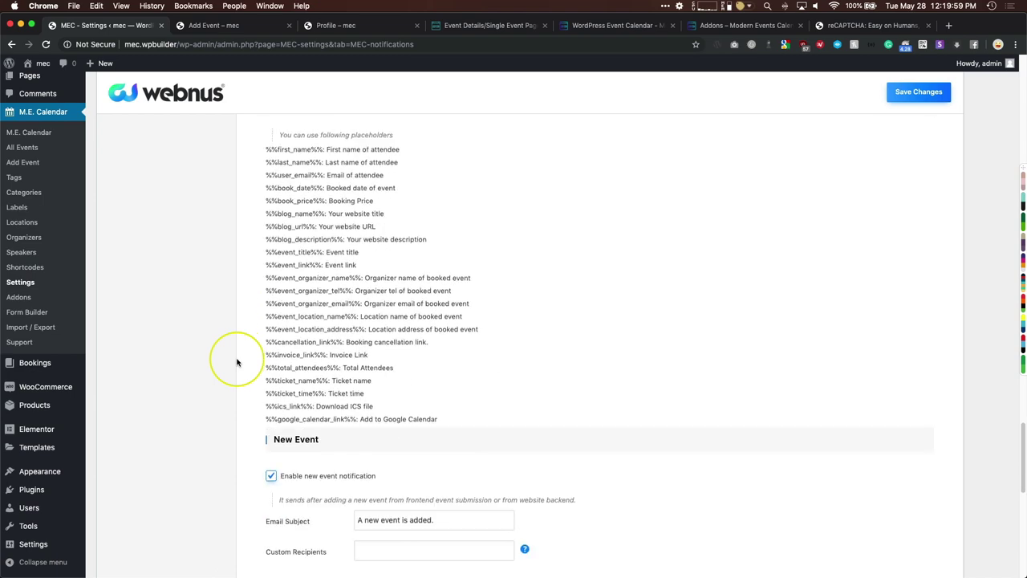
pyautogui.scroll(-5, 236, 361)
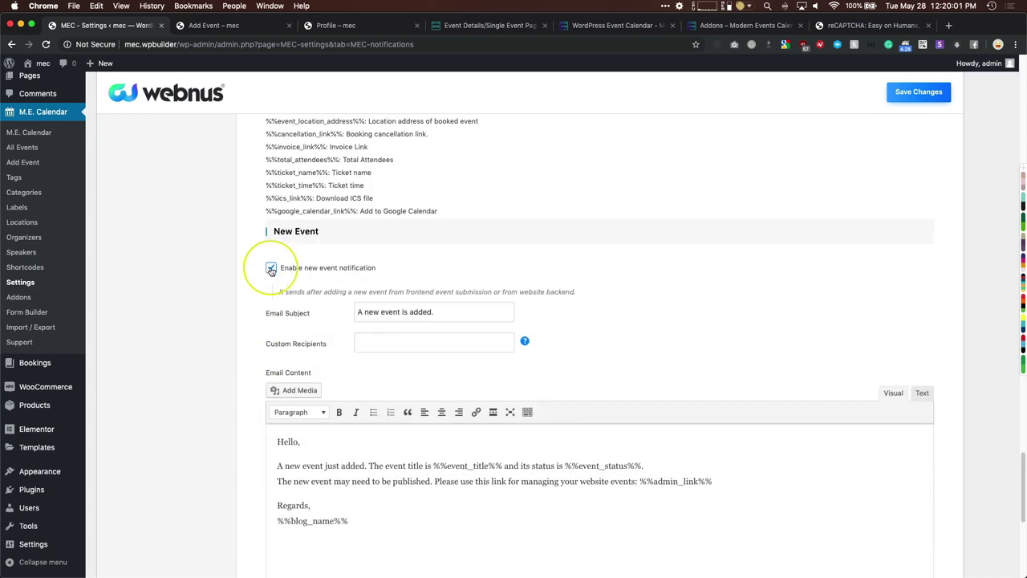
pyautogui.moveTo(291, 292); pyautogui.dragTo(555, 291)
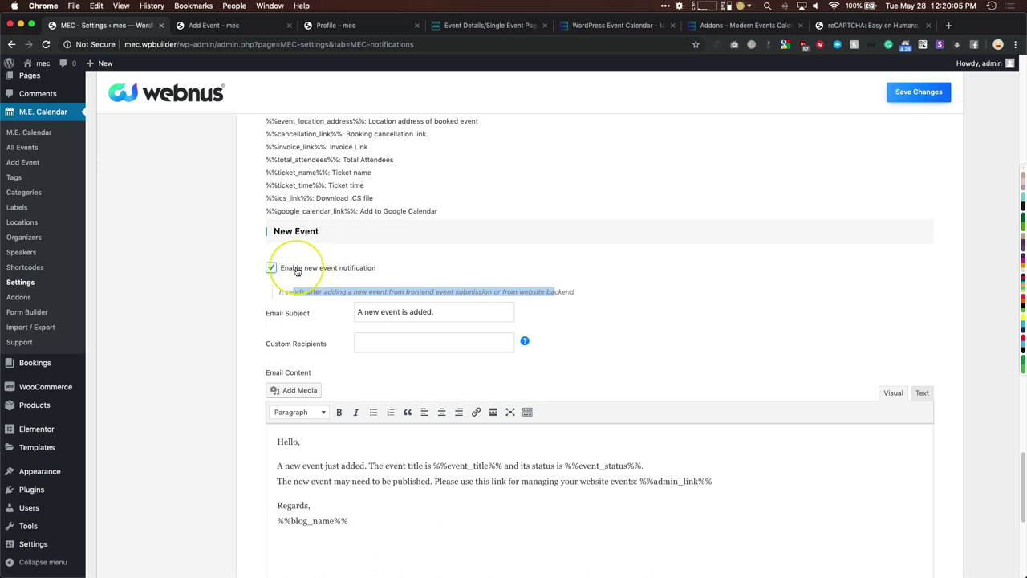
pyautogui.moveTo(459, 312); pyautogui.dragTo(345, 313)
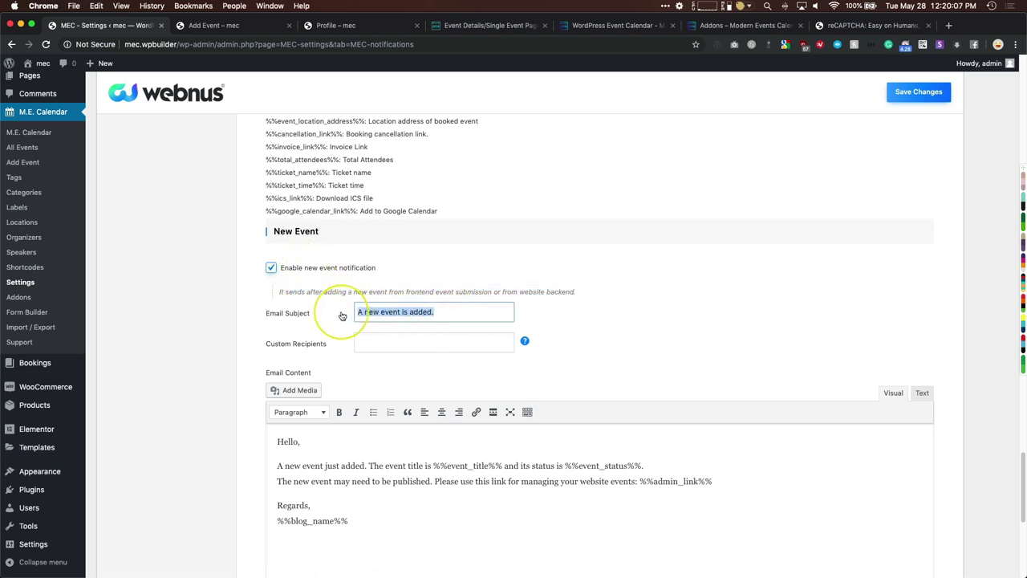
pyautogui.click(361, 344)
pyautogui.moveTo(523, 341)
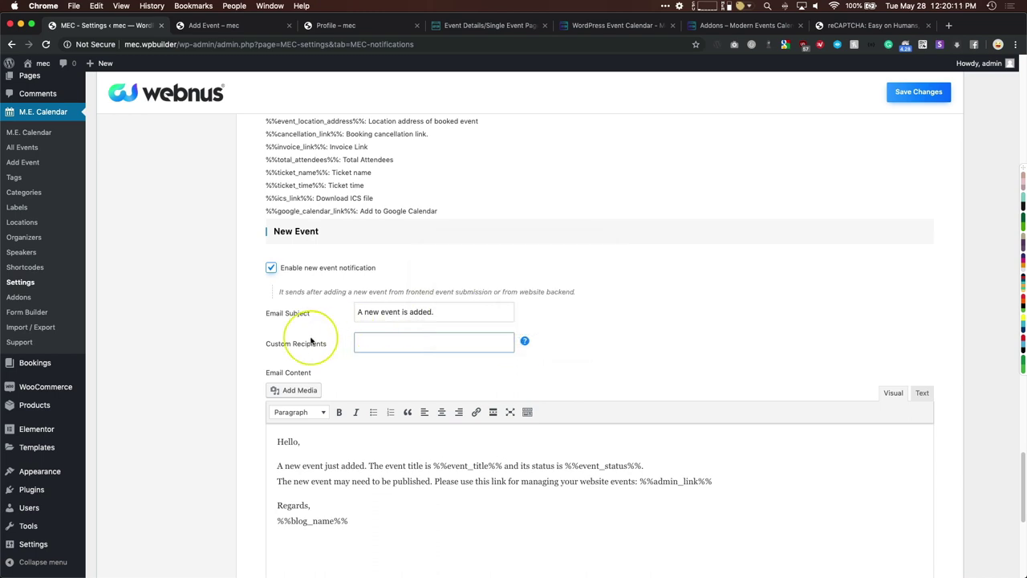
pyautogui.scroll(-1, 267, 363)
pyautogui.scroll(-1, 268, 362)
pyautogui.moveTo(374, 475); pyautogui.dragTo(289, 406)
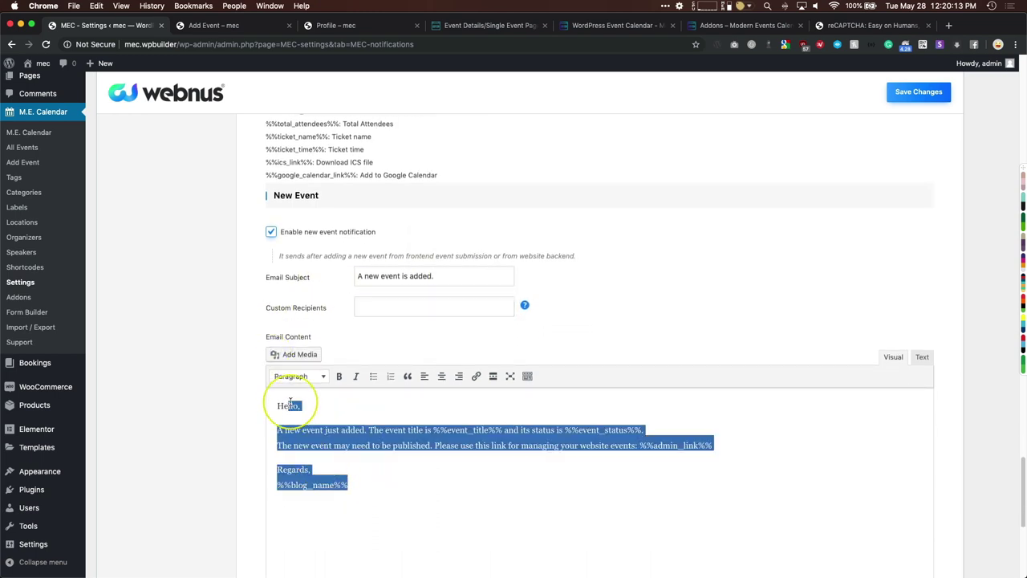
pyautogui.scroll(-5, 259, 405)
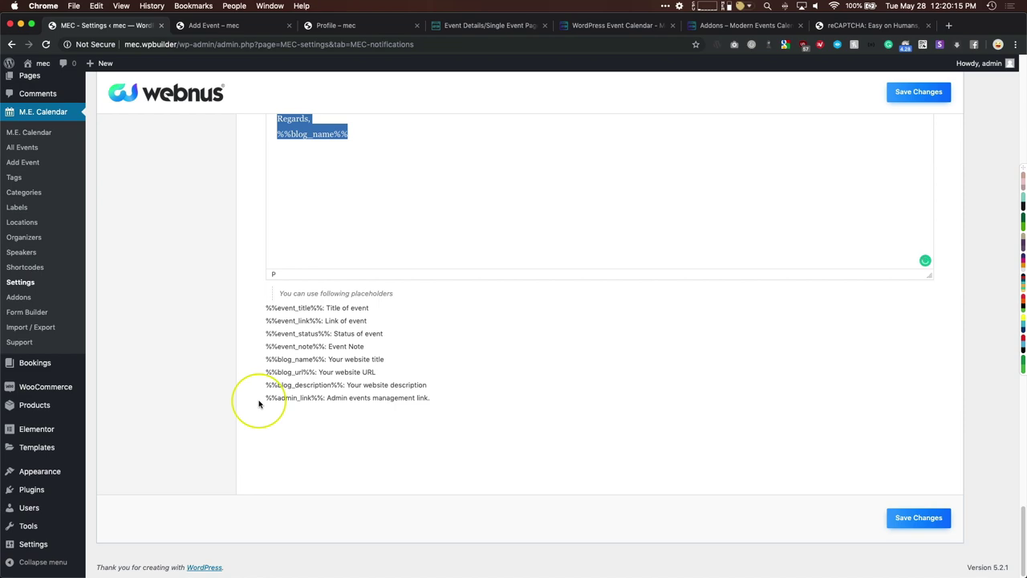
# - Open the Styling Options settings and look over the color skin, typography and container width options
pyautogui.scroll(20, 258, 403)
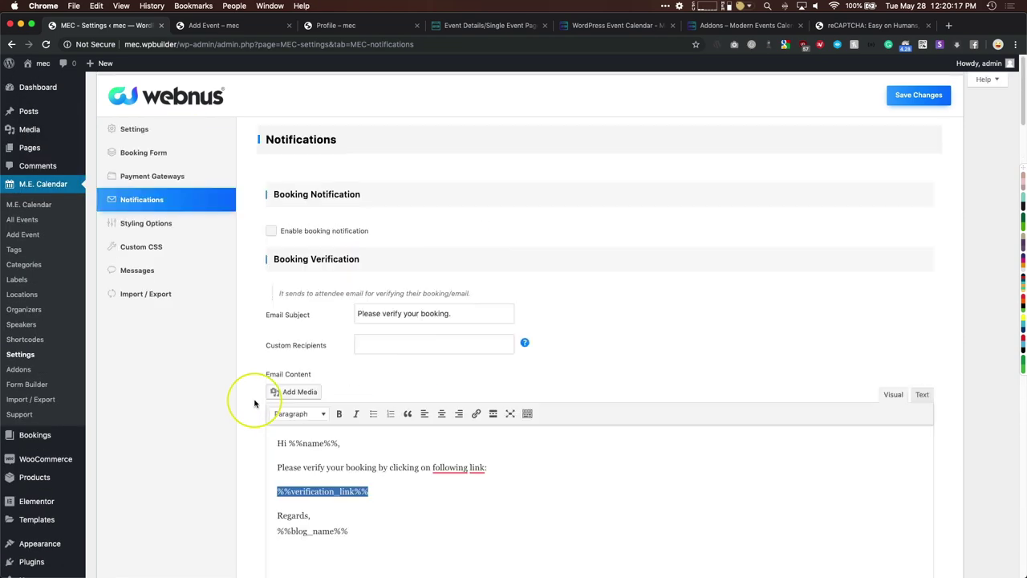
pyautogui.click(145, 225)
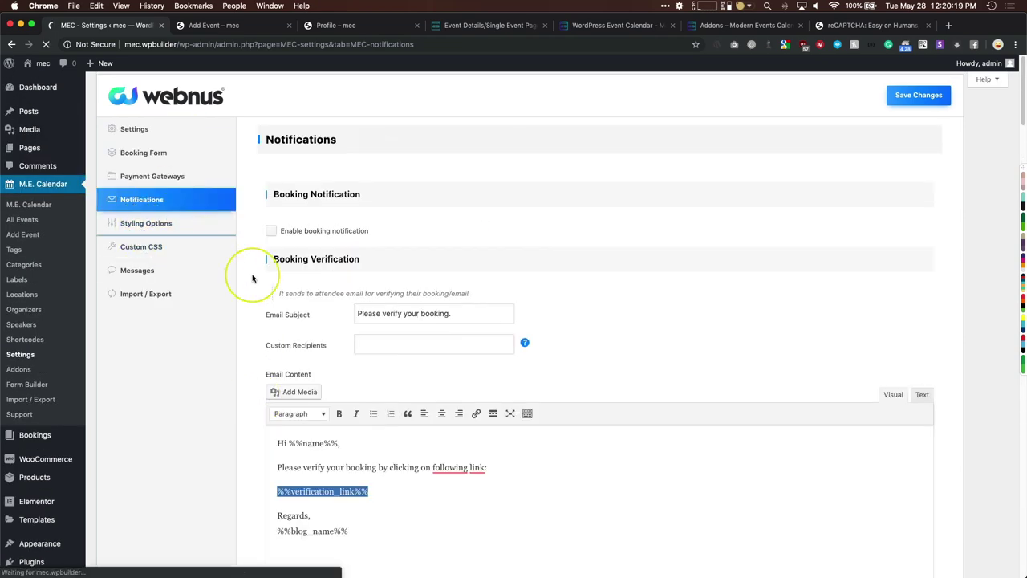
pyautogui.scroll(-4, 294, 282)
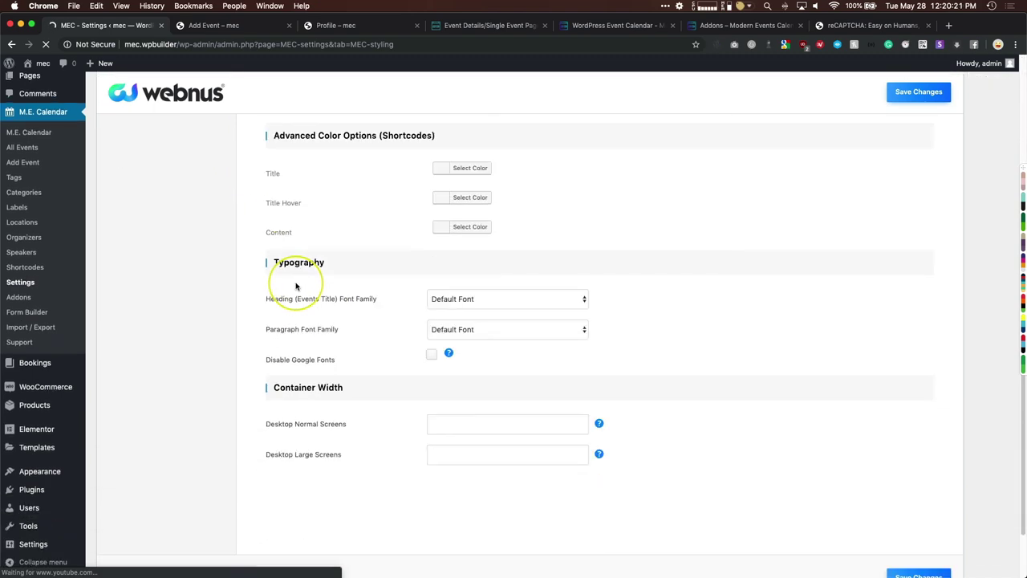
pyautogui.scroll(4, 268, 286)
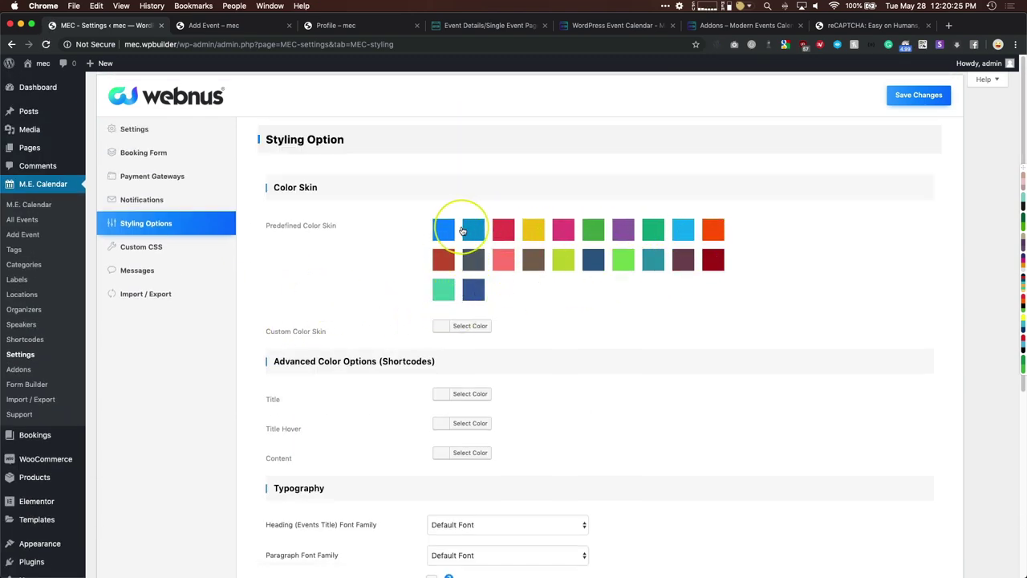
# - Open the "Title for the Event" page from the list of all events and examine its layout and accent colors
pyautogui.click(233, 28)
pyautogui.scroll(10, 144, 385)
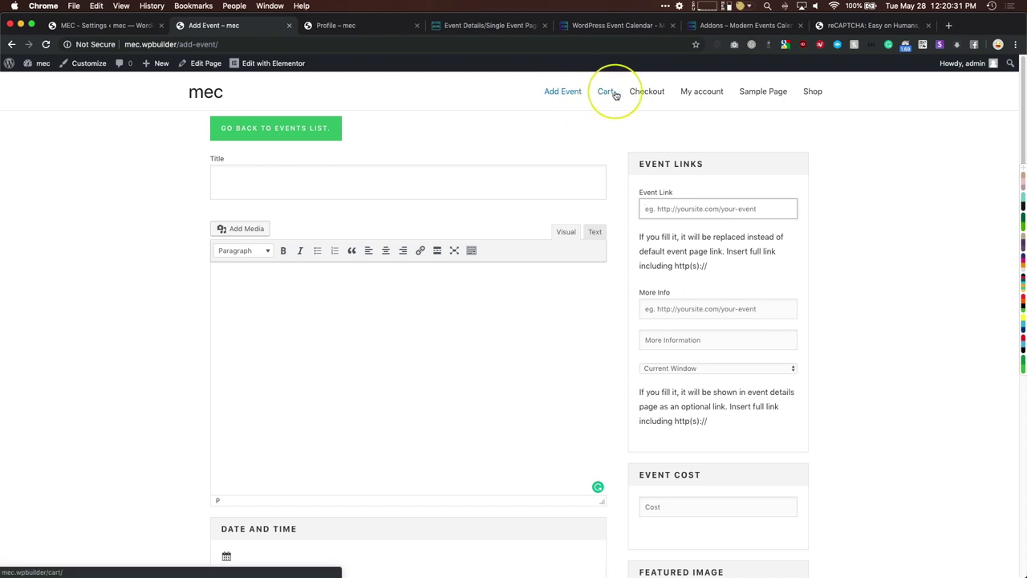
pyautogui.click(336, 26)
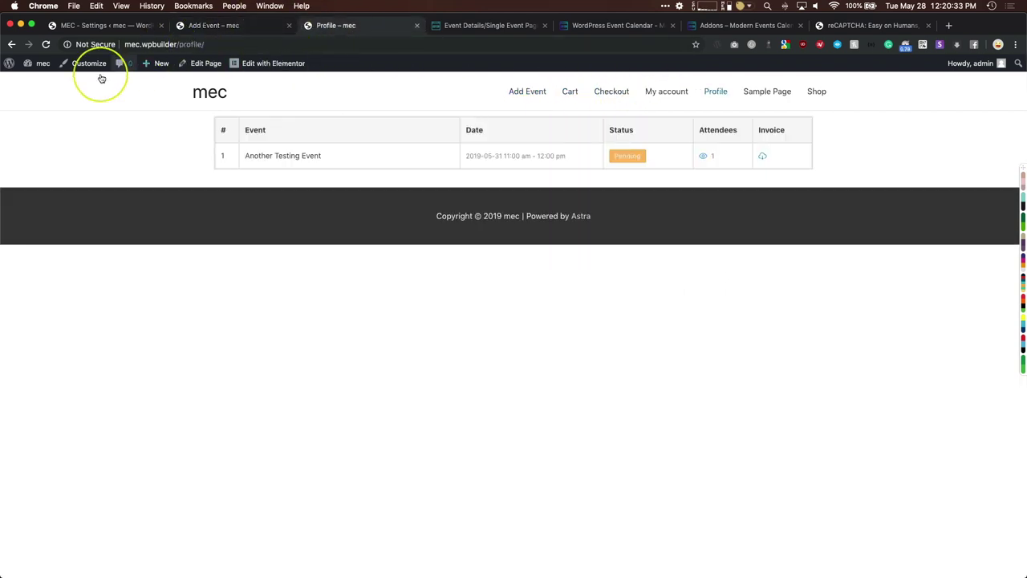
pyautogui.click(29, 63)
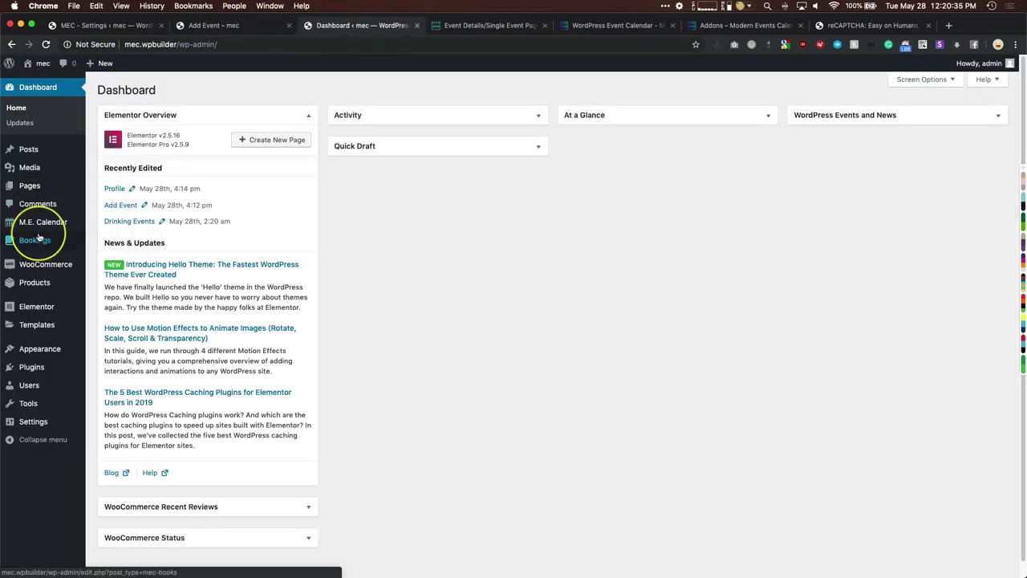
pyautogui.moveTo(56, 221)
pyautogui.click(109, 239)
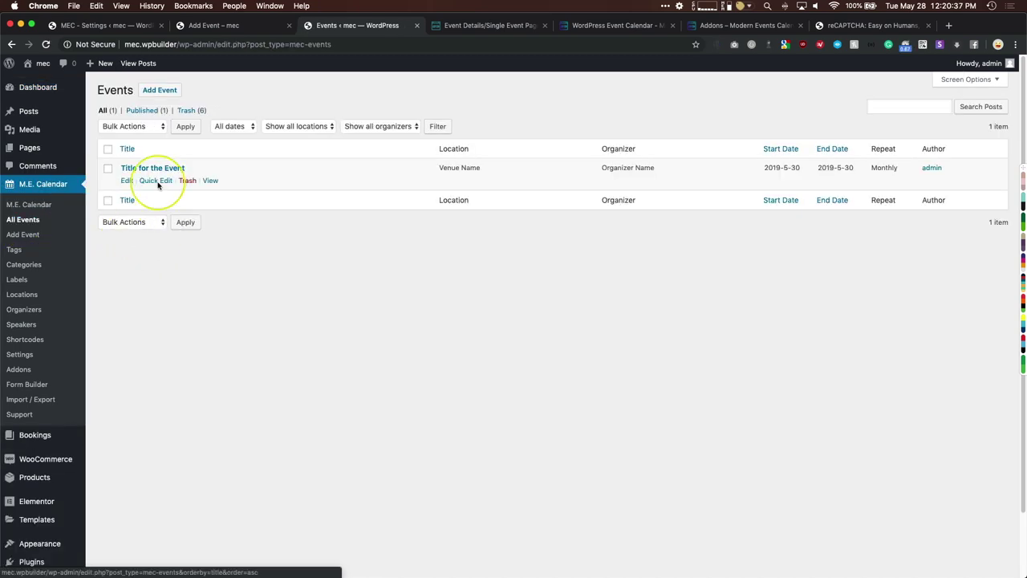
pyautogui.click(207, 180)
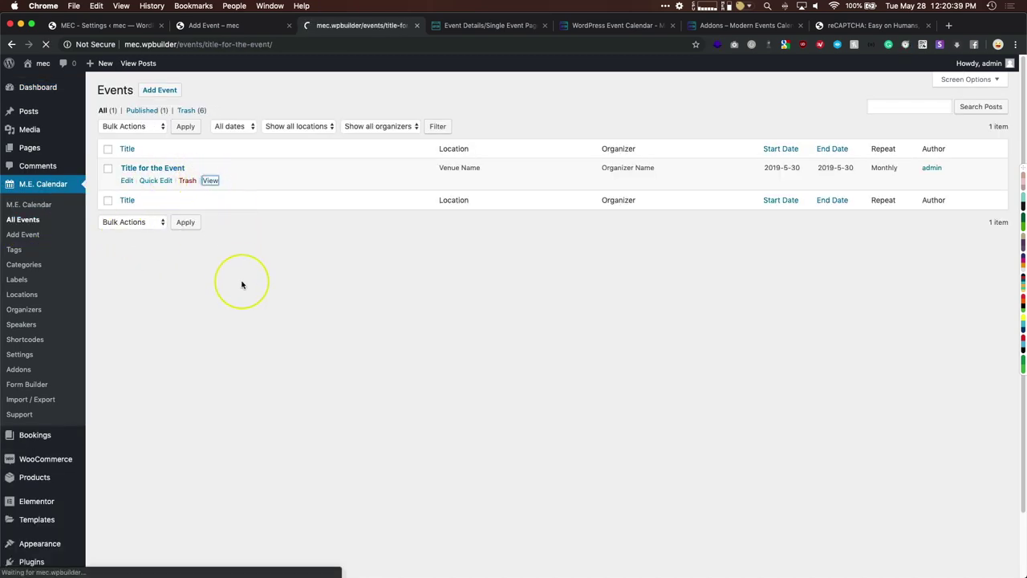
pyautogui.scroll(-4, 170, 288)
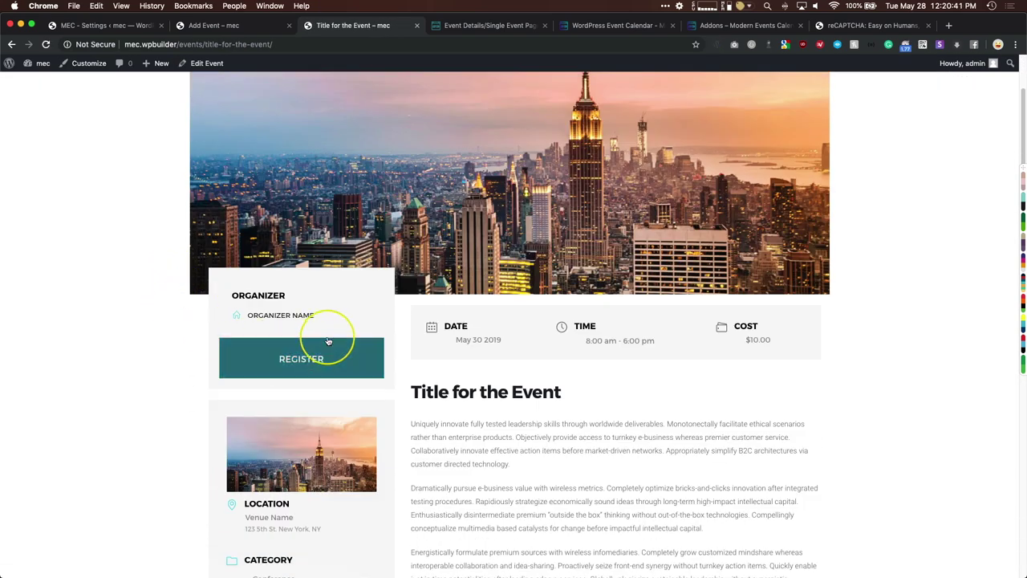
pyautogui.scroll(-3, 193, 354)
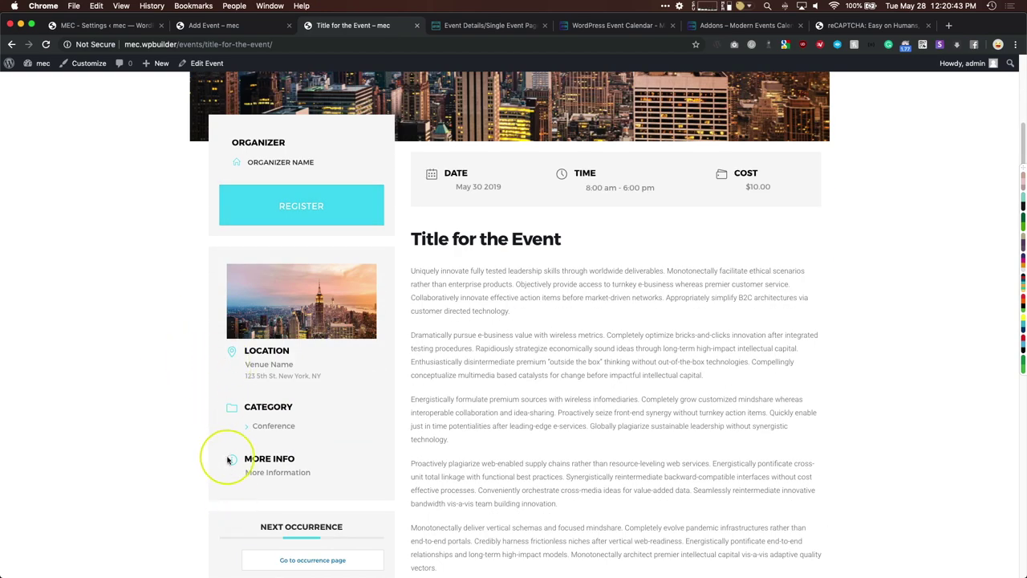
pyautogui.scroll(-6, 229, 460)
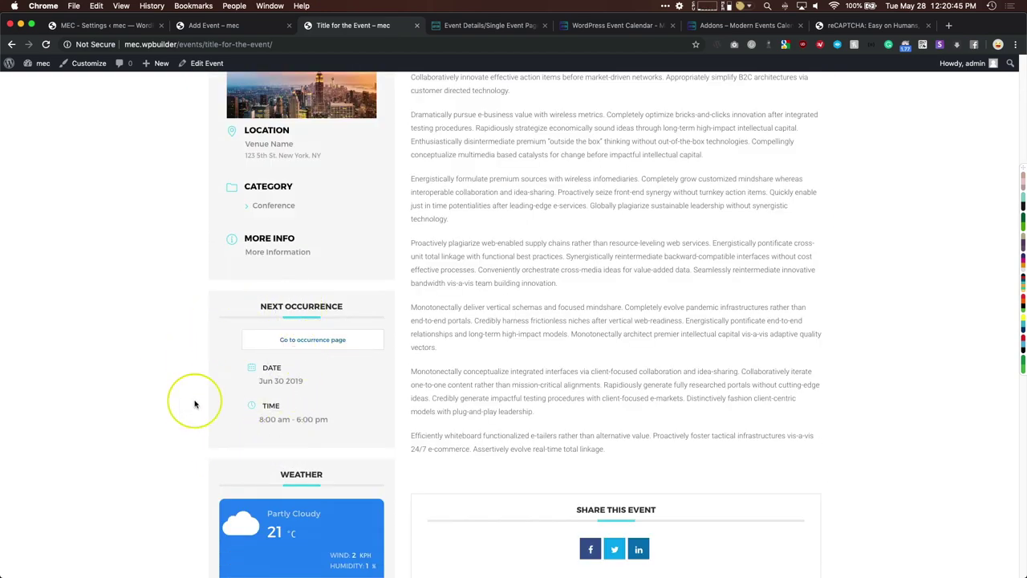
pyautogui.scroll(-7, 161, 369)
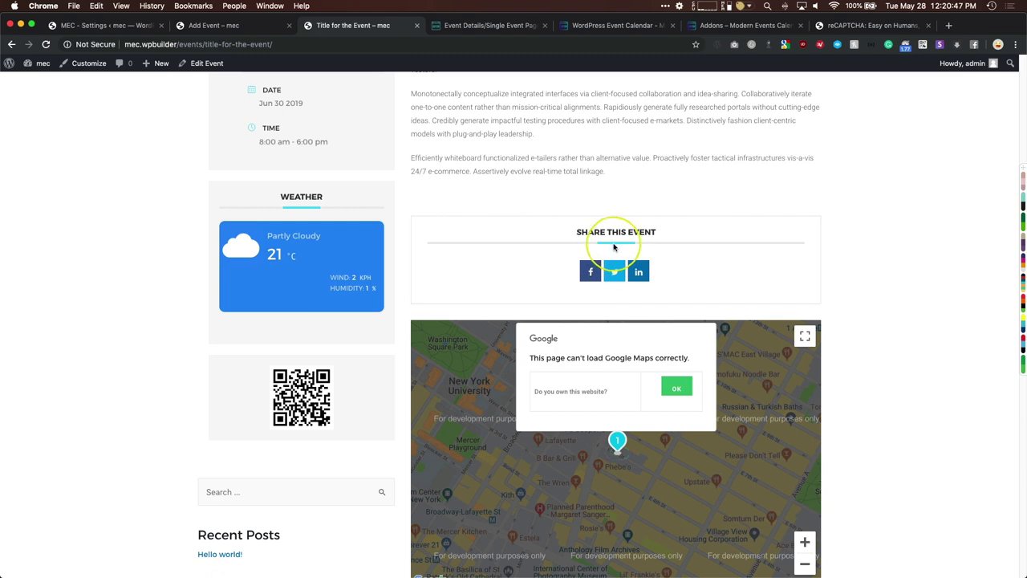
# - Select the dark blue swatch at the end of the predefined color skins and save the styling settings
pyautogui.click(128, 25)
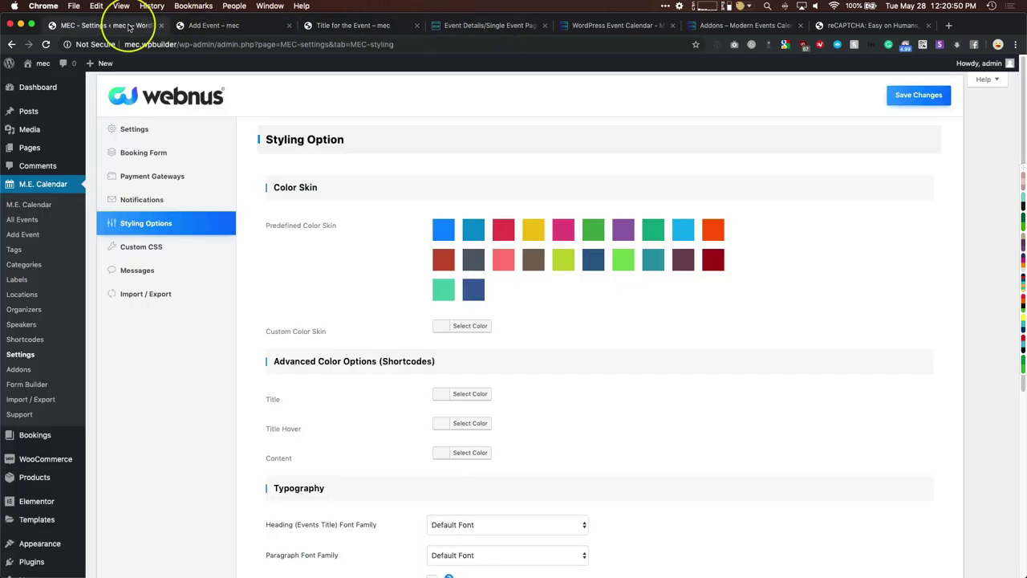
pyautogui.click(474, 293)
pyautogui.scroll(-2, 450, 294)
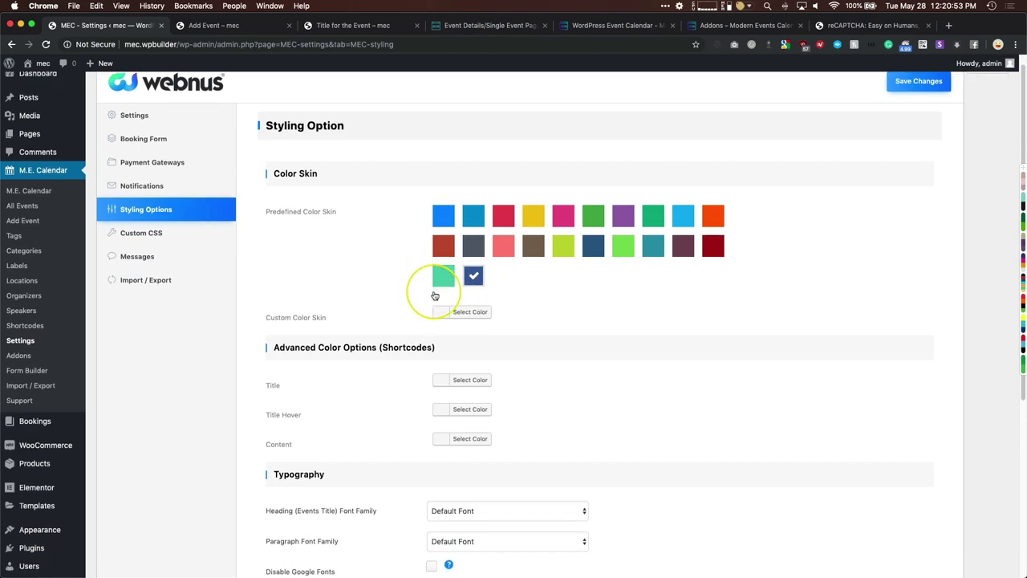
pyautogui.scroll(2, 682, 224)
pyautogui.click(907, 102)
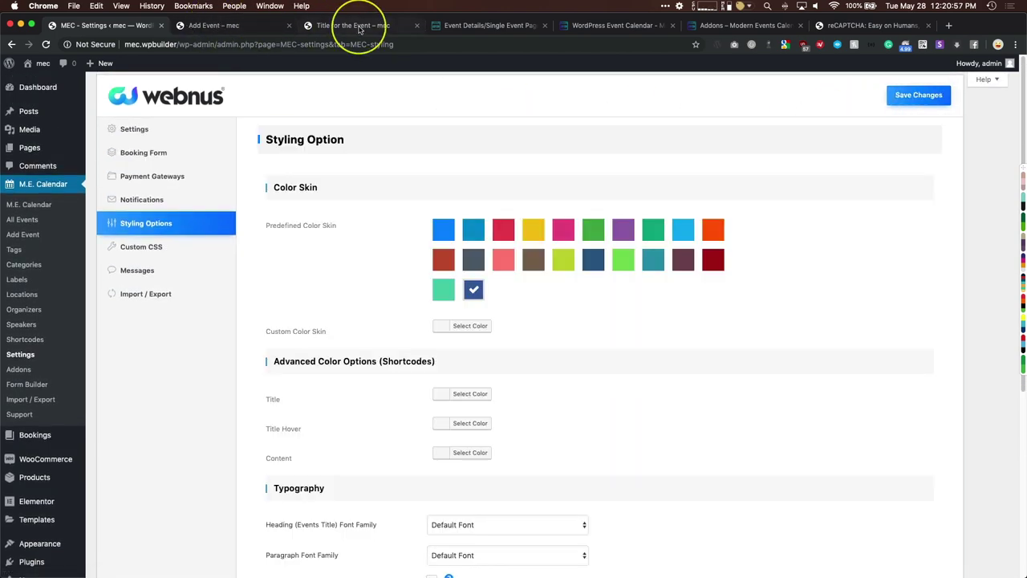
# - Reload the event page to check the color skin, and close the Add Event page
pyautogui.click(358, 26)
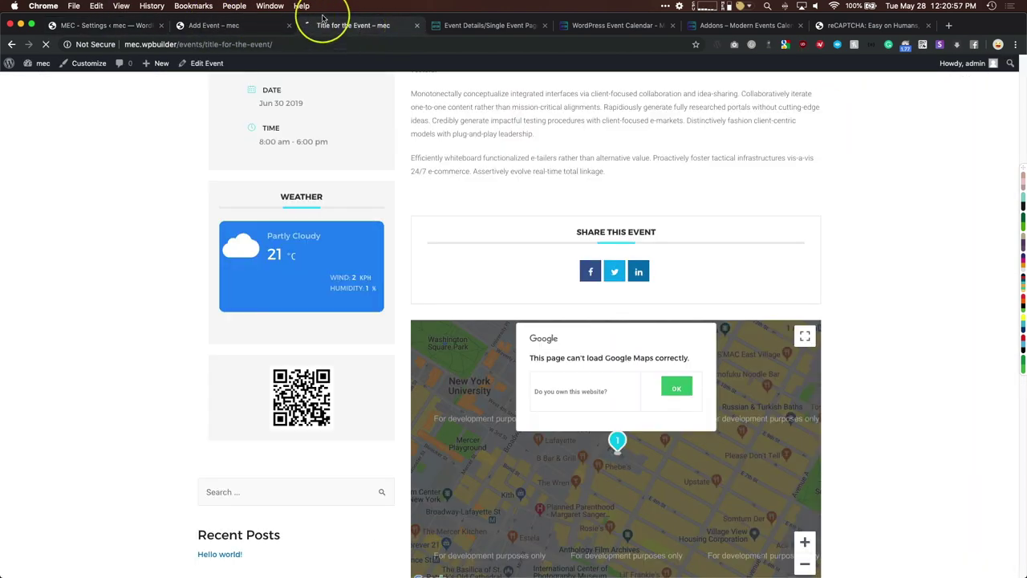
pyautogui.click(290, 27)
pyautogui.scroll(10, 172, 225)
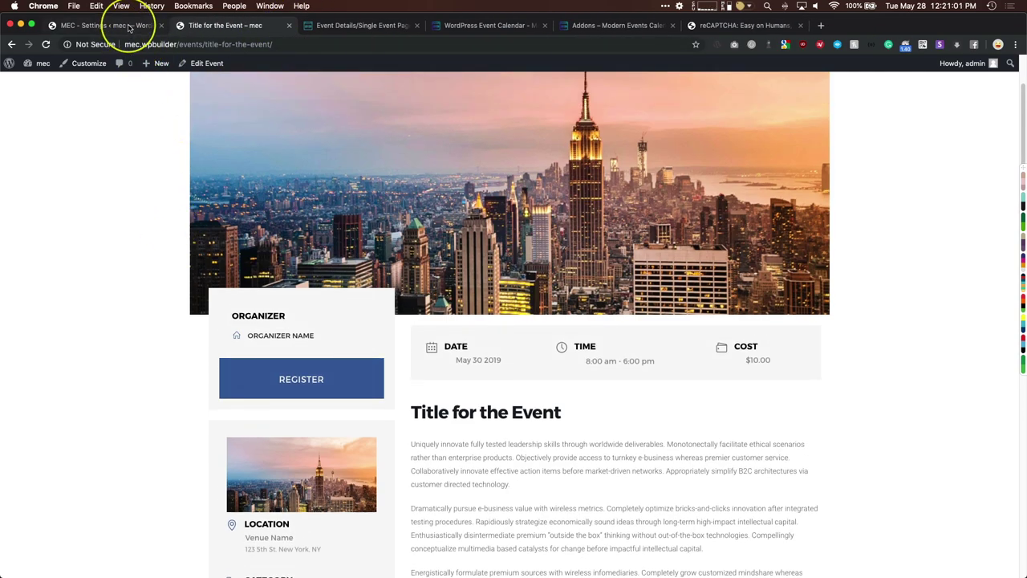
# - Set the custom color skin to #fea833 in the styling options
pyautogui.click(148, 25)
pyautogui.click(469, 327)
pyautogui.click(506, 336)
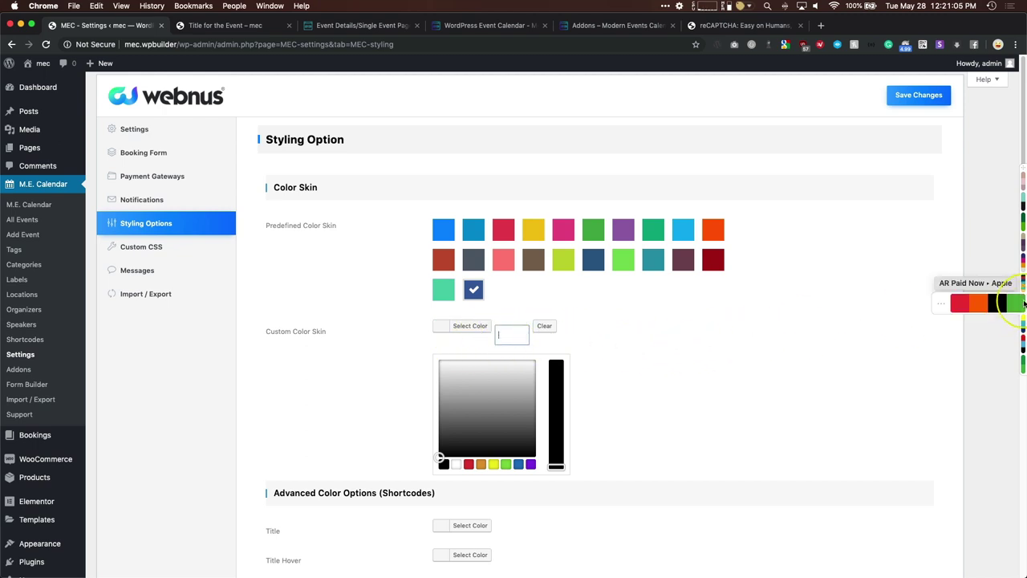
pyautogui.moveTo(1020, 284)
pyautogui.click(978, 284)
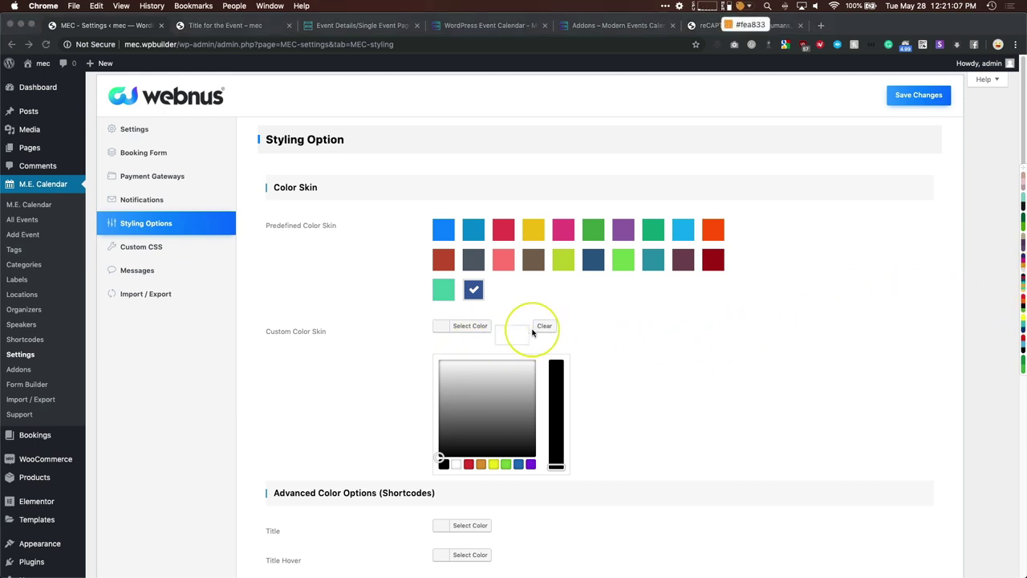
pyautogui.click(506, 336)
pyautogui.write('#fea833')
pyautogui.click(402, 407)
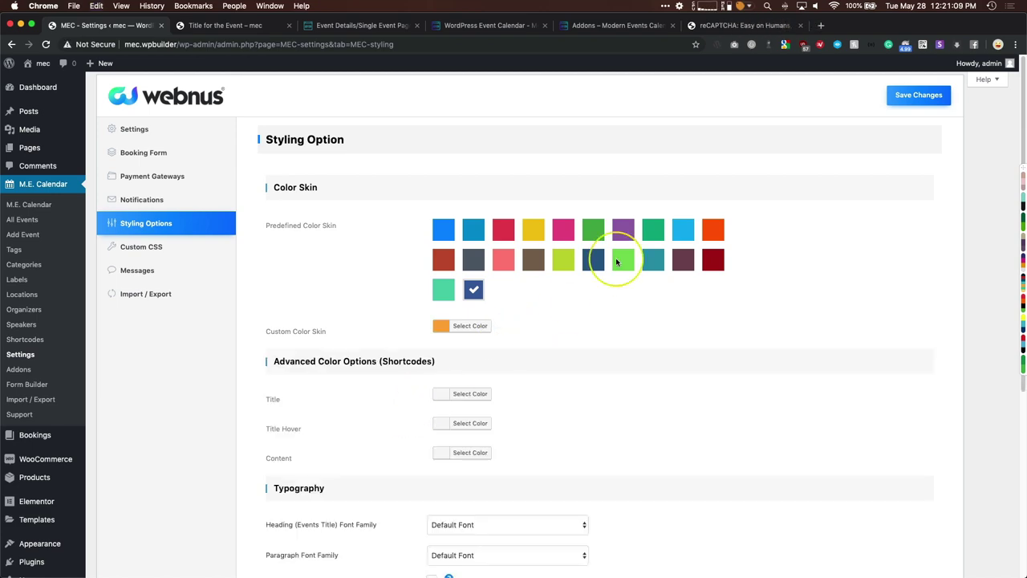
# - Save the styling settings and reload the event page to check the custom color skin
pyautogui.click(915, 98)
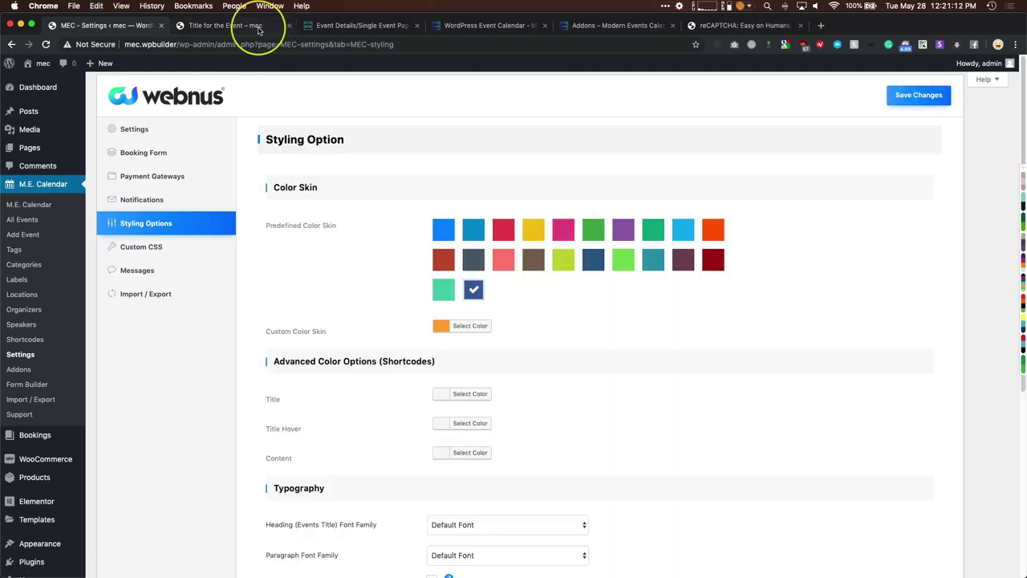
pyautogui.click(257, 27)
pyautogui.press('super+r')
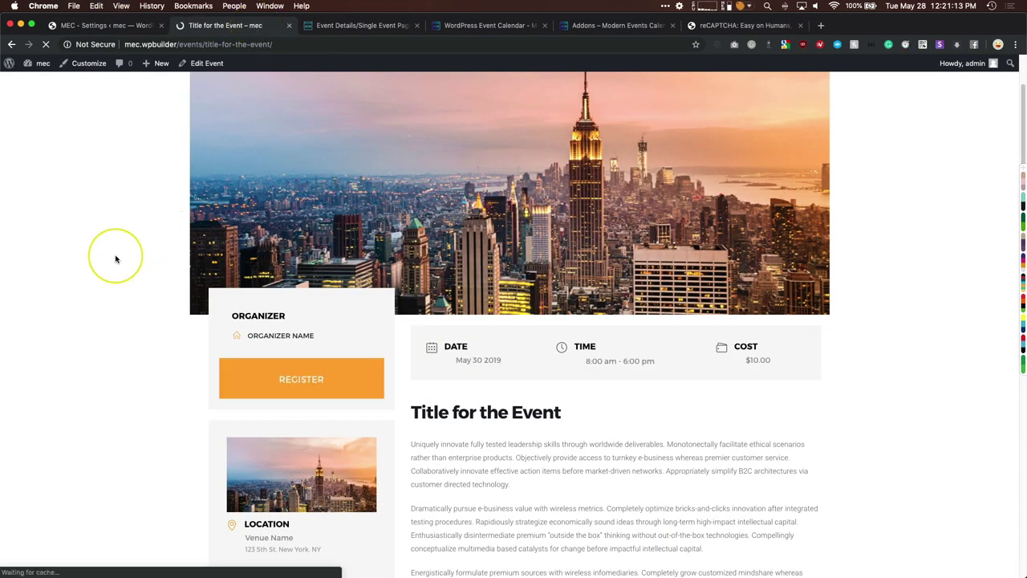
# - Return to the styling options and examine the advanced shortcode colors and the fonts offered for the heading font family
pyautogui.click(112, 25)
pyautogui.scroll(-5, 306, 313)
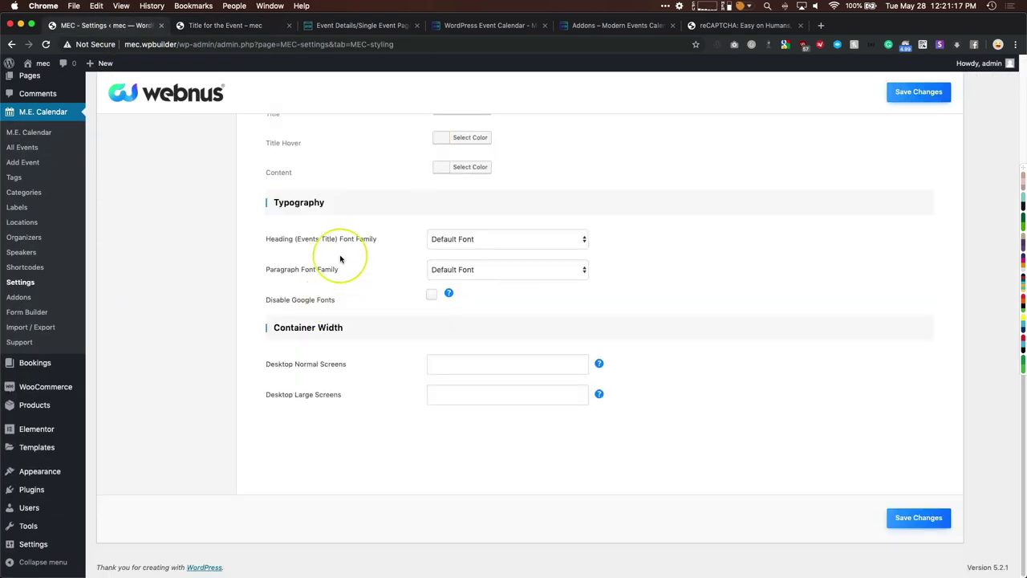
pyautogui.scroll(1, 349, 172)
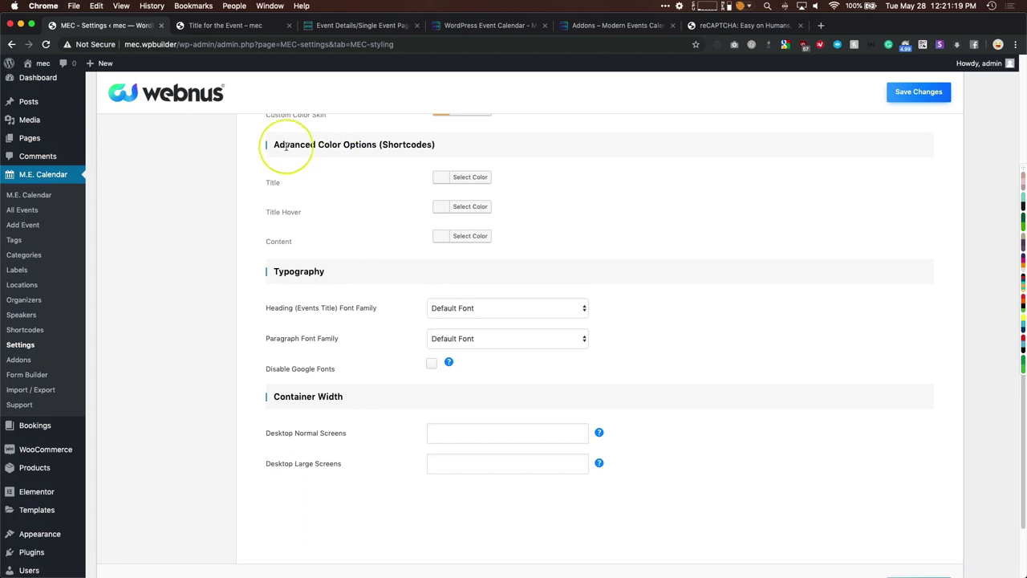
pyautogui.moveTo(286, 146); pyautogui.dragTo(412, 156)
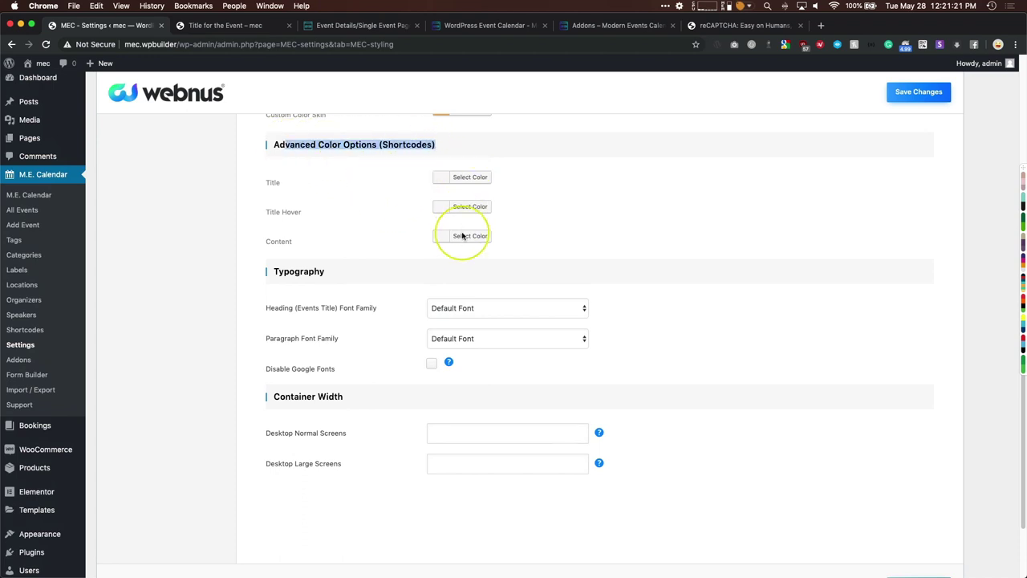
pyautogui.scroll(-1, 394, 263)
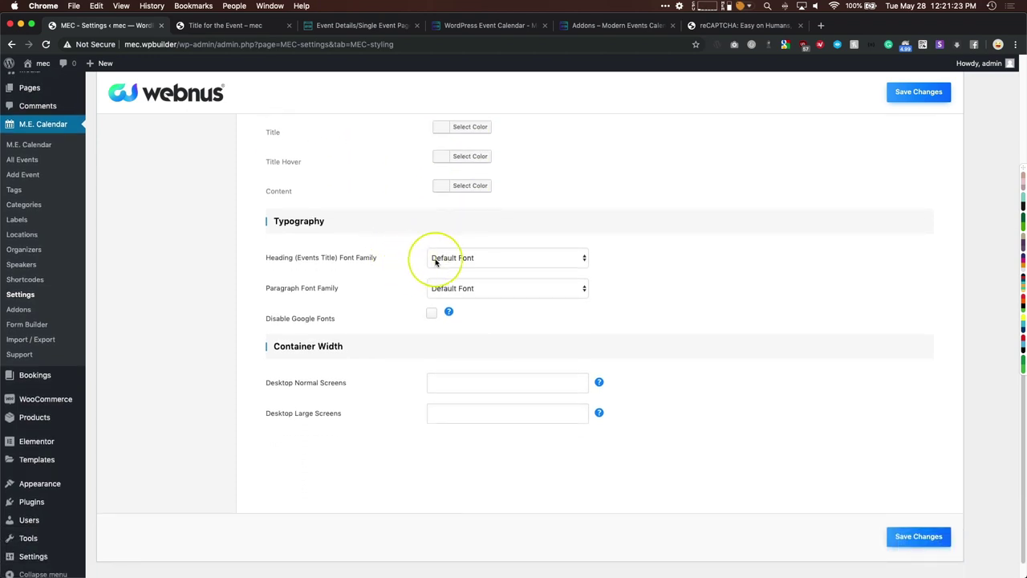
pyautogui.click(436, 258)
pyautogui.scroll(-20, 459, 454)
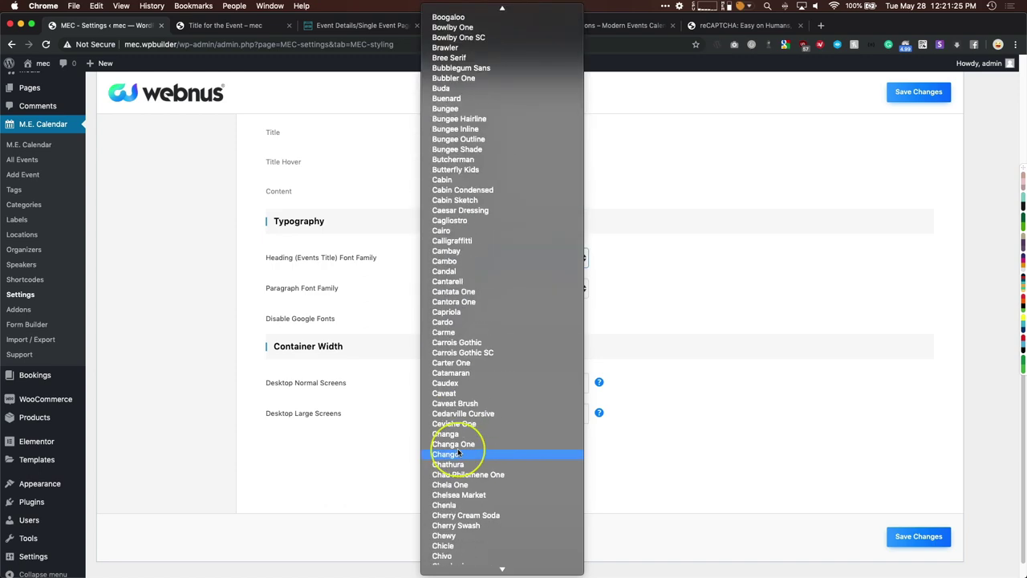
pyautogui.scroll(-20, 455, 445)
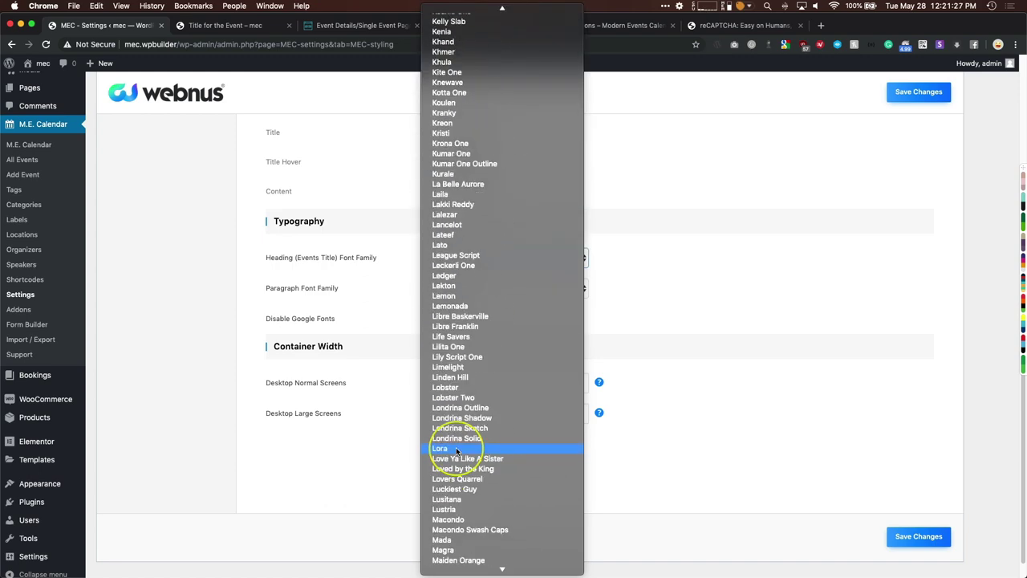
pyautogui.click(171, 363)
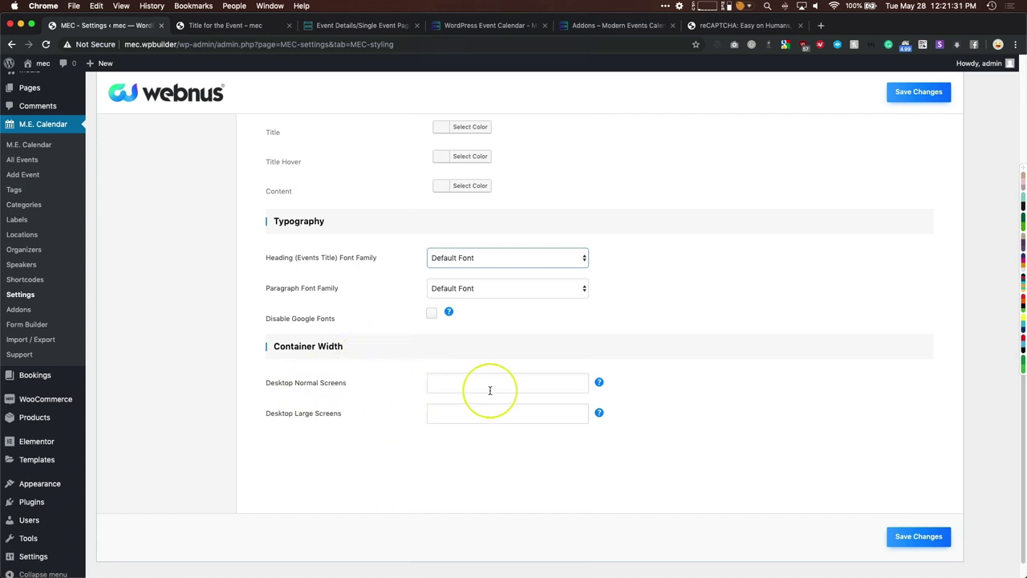
# - Read the help text for the Desktop Normal Screens container width
pyautogui.moveTo(597, 383)
pyautogui.moveTo(584, 346); pyautogui.dragTo(525, 336)
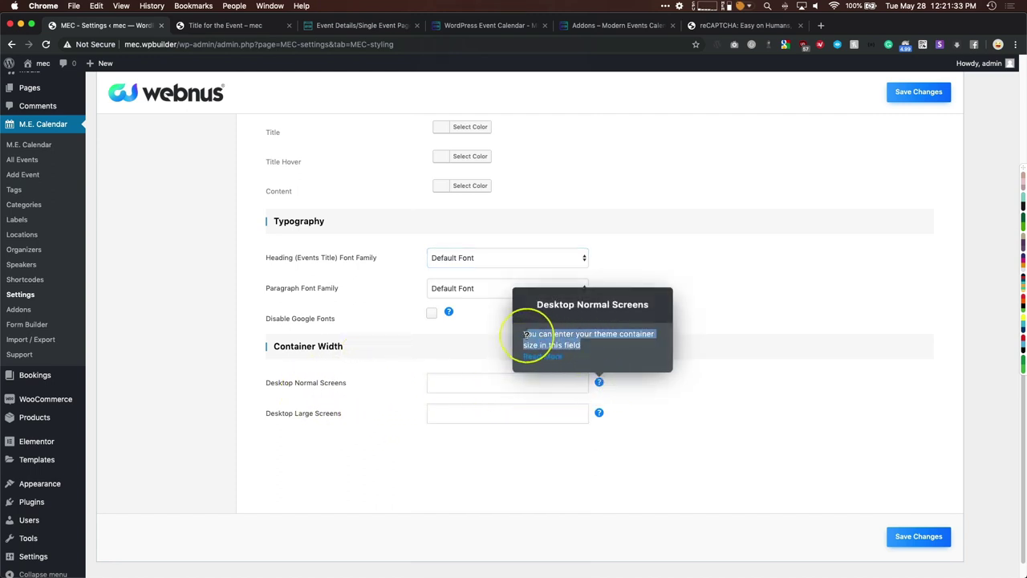
pyautogui.click(461, 386)
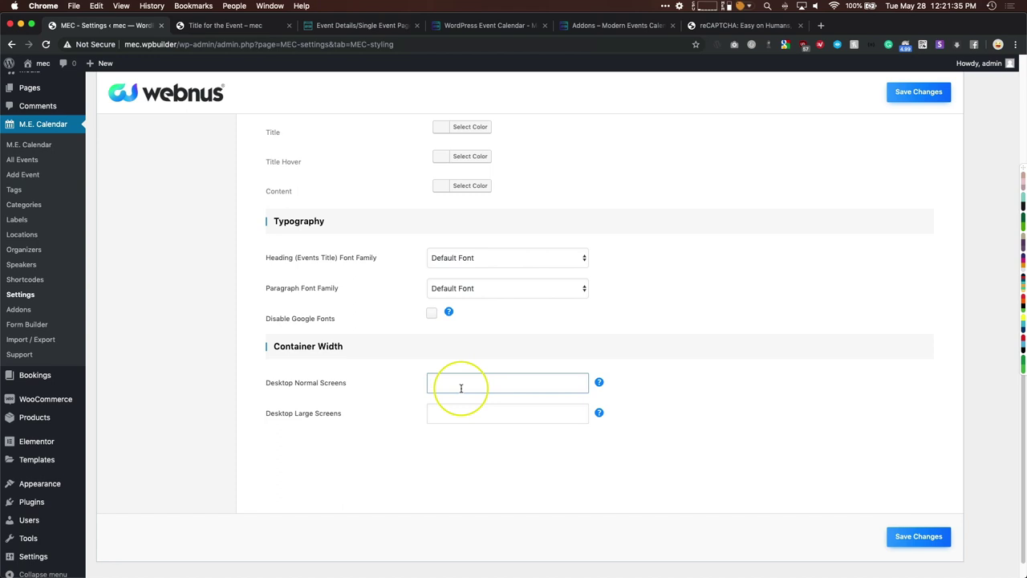
pyautogui.scroll(5, 424, 397)
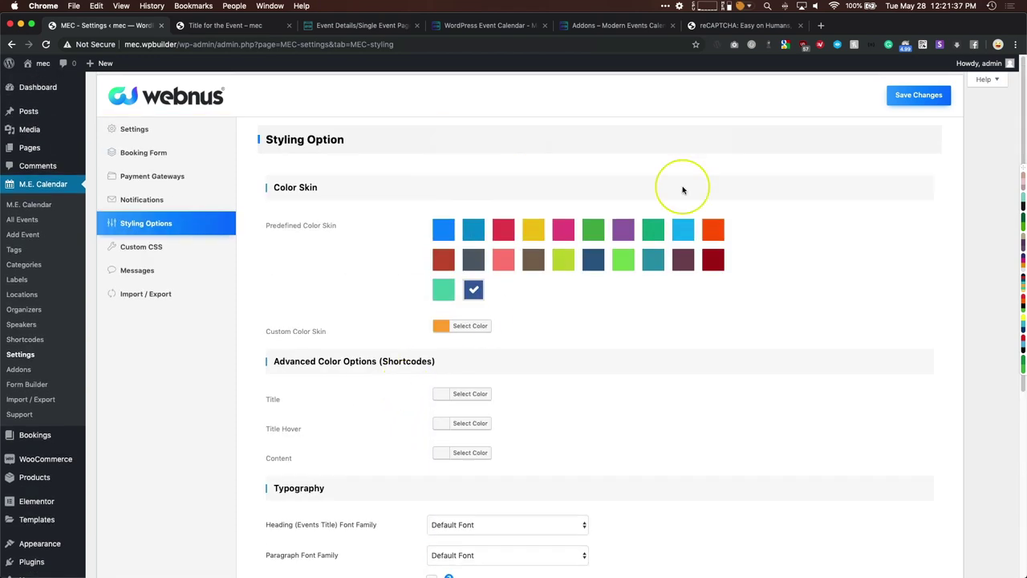
# - Save the styling settings and open the Custom CSS settings with the Custom Styles box ready for entry
pyautogui.click(917, 93)
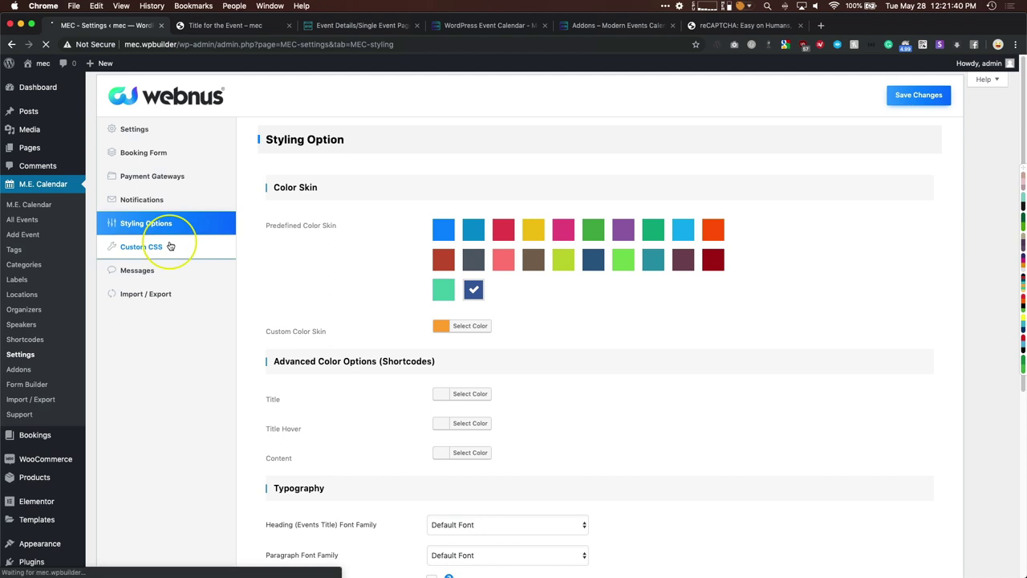
pyautogui.click(170, 248)
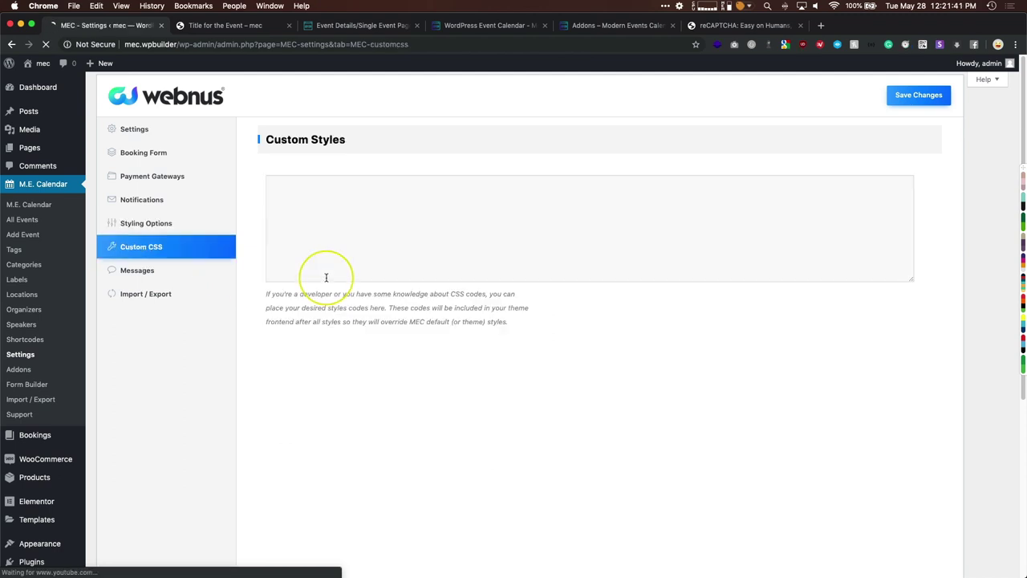
pyautogui.click(327, 239)
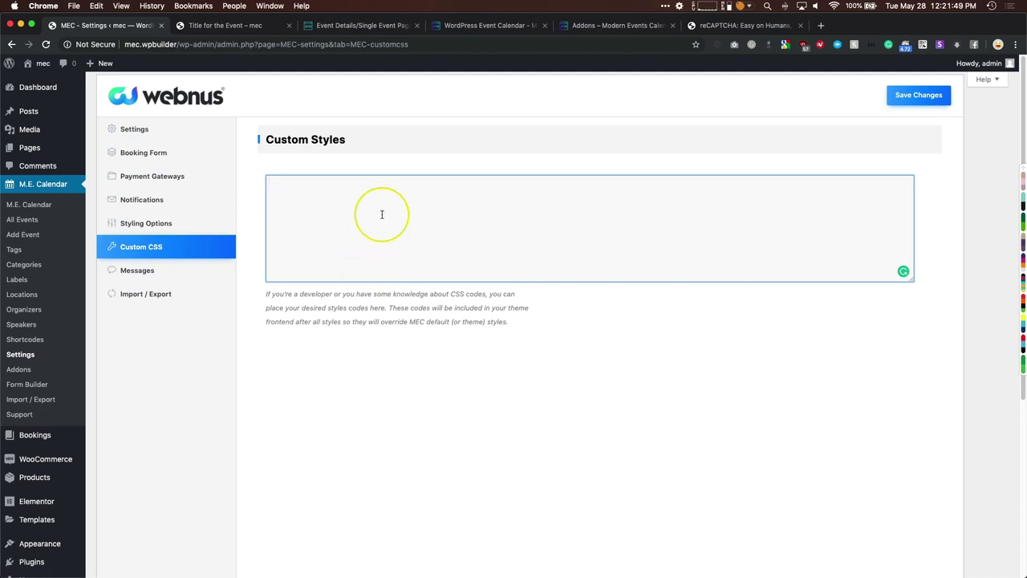
# - Open the Messages settings and examine the taxonomy labels and weekday abbreviations
pyautogui.click(168, 273)
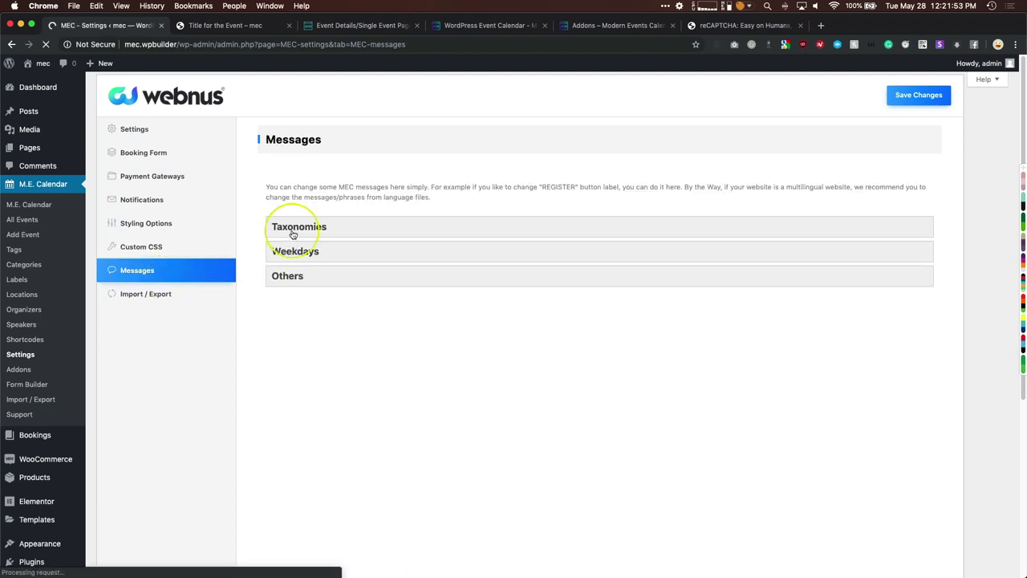
pyautogui.click(298, 228)
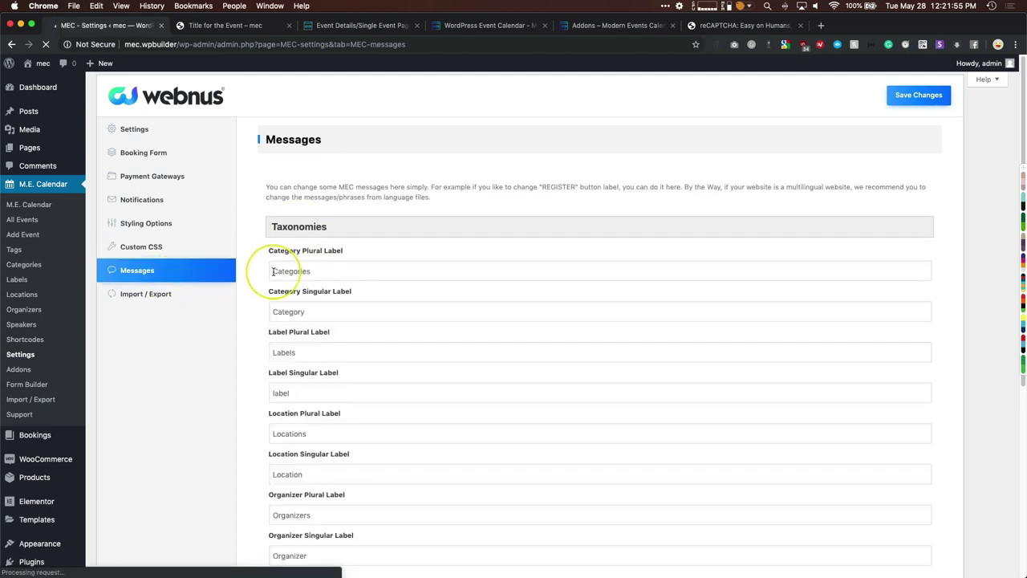
pyautogui.scroll(-5, 273, 271)
pyautogui.click(292, 370)
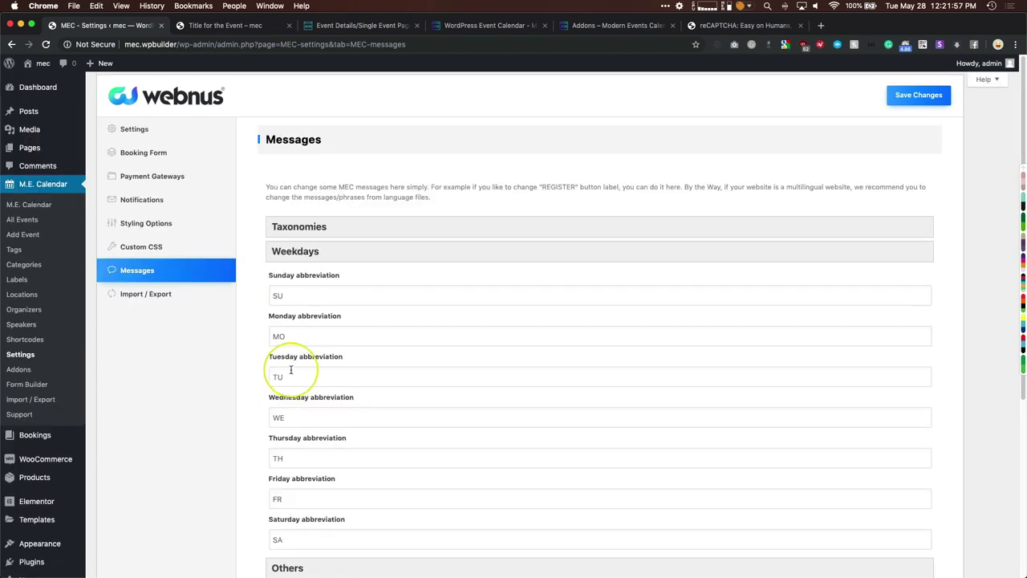
pyautogui.scroll(-3, 285, 372)
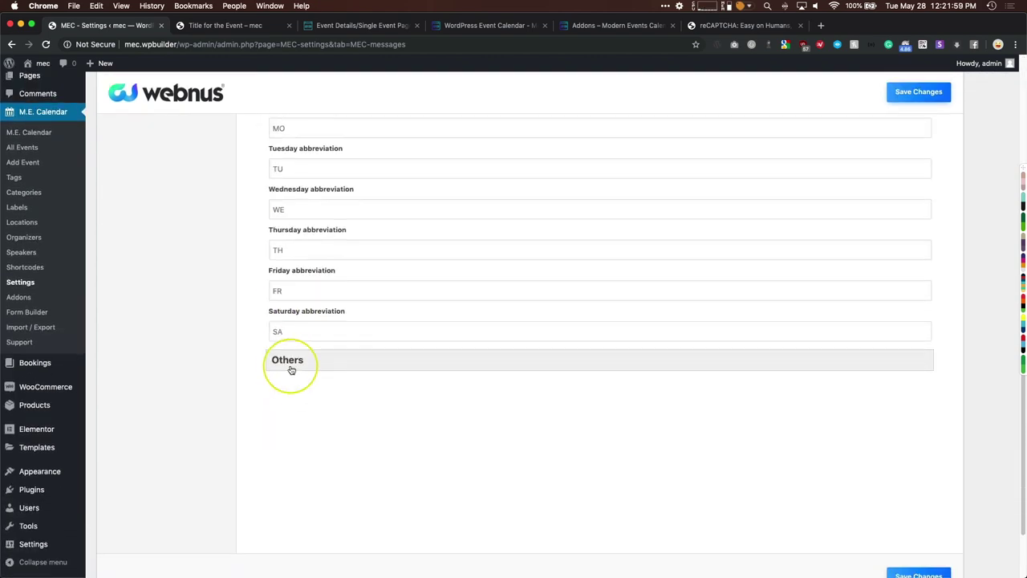
# - Examine the messages under Others, including the booking success message and the Register button label
pyautogui.click(291, 365)
pyautogui.scroll(3, 300, 361)
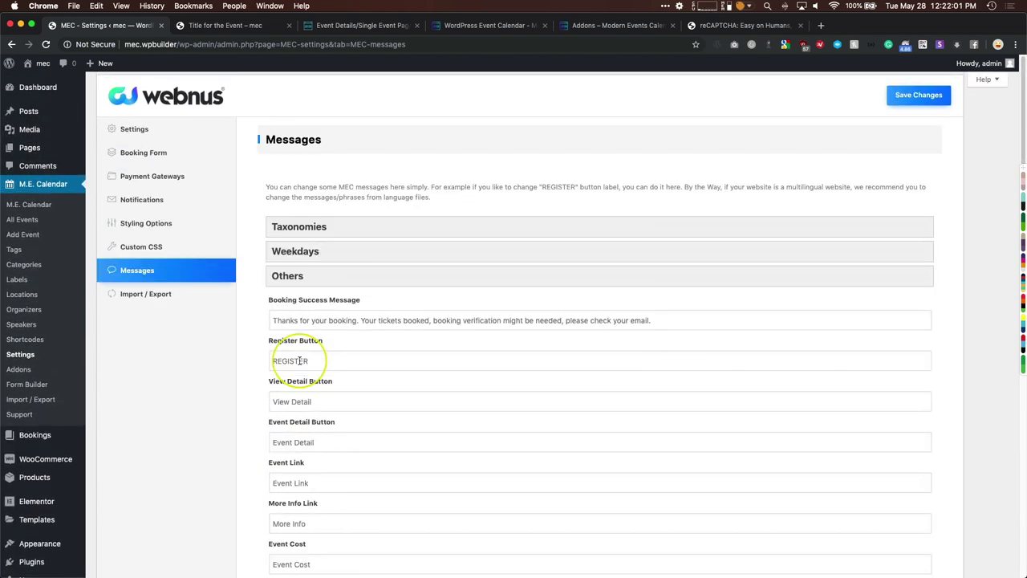
pyautogui.scroll(-1, 299, 361)
pyautogui.click(280, 347)
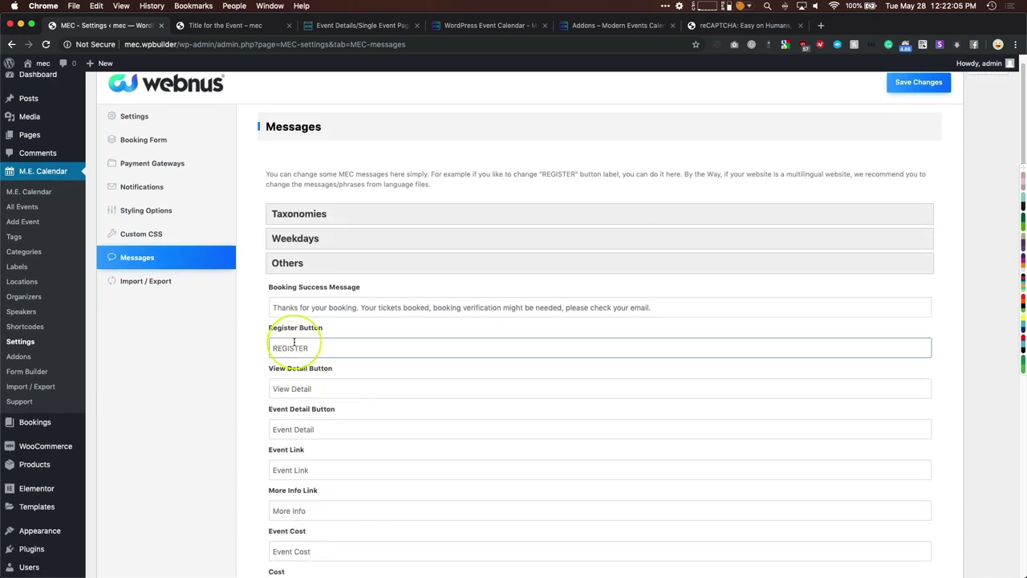
pyautogui.click(278, 310)
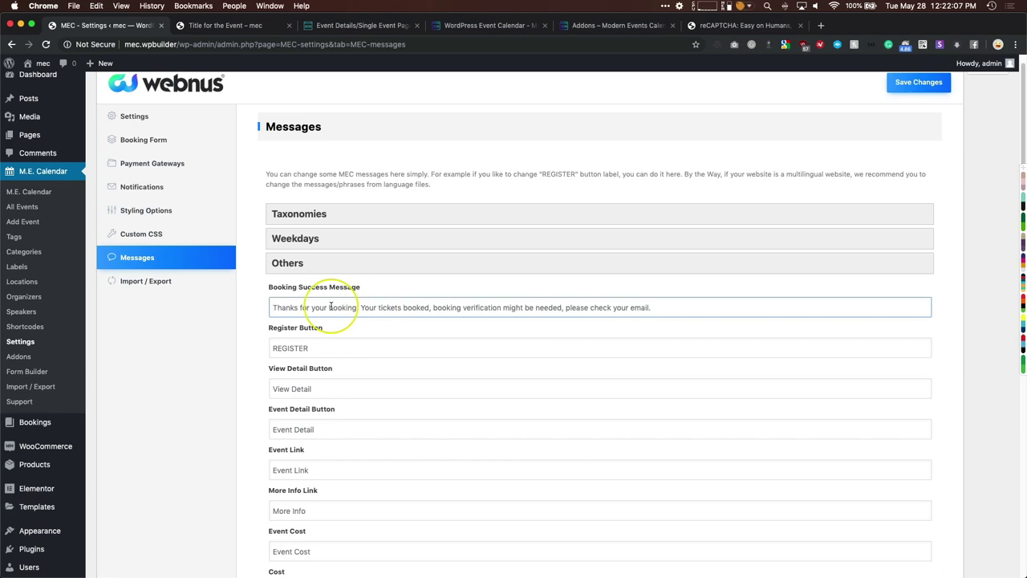
pyautogui.scroll(-10, 313, 309)
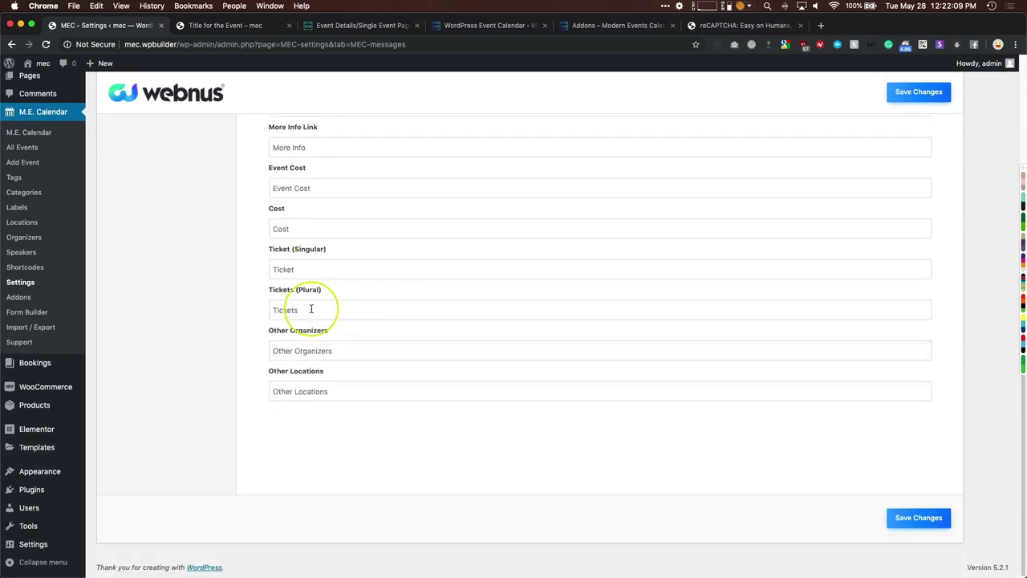
pyautogui.scroll(8, 313, 309)
pyautogui.scroll(2, 312, 309)
# - Open the plugin's Import / Export settings and export the current settings as a JSON file
pyautogui.click(172, 293)
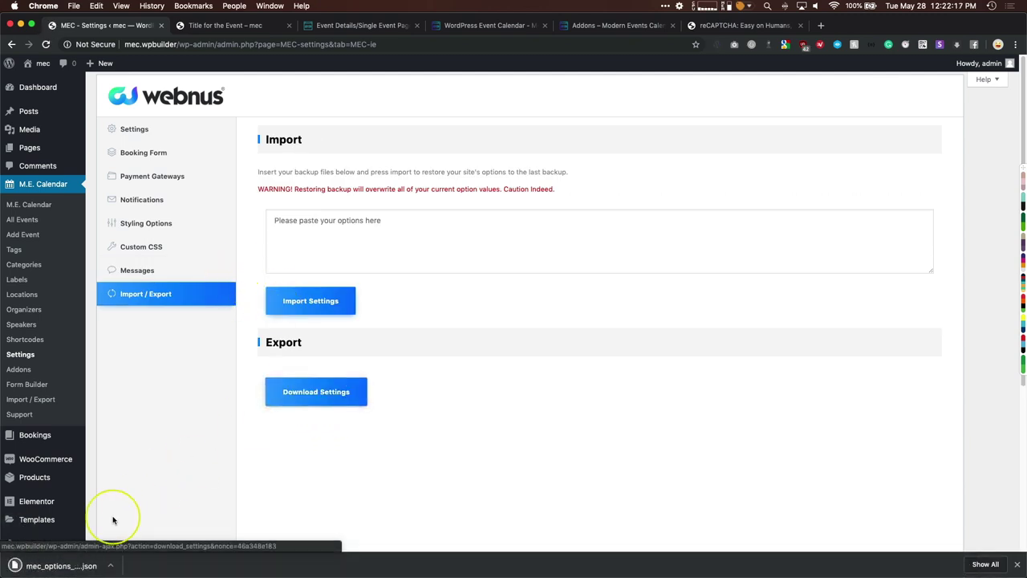
pyautogui.moveTo(66, 572); pyautogui.dragTo(119, 507)
pyautogui.moveTo(221, 381); pyautogui.dragTo(74, 562)
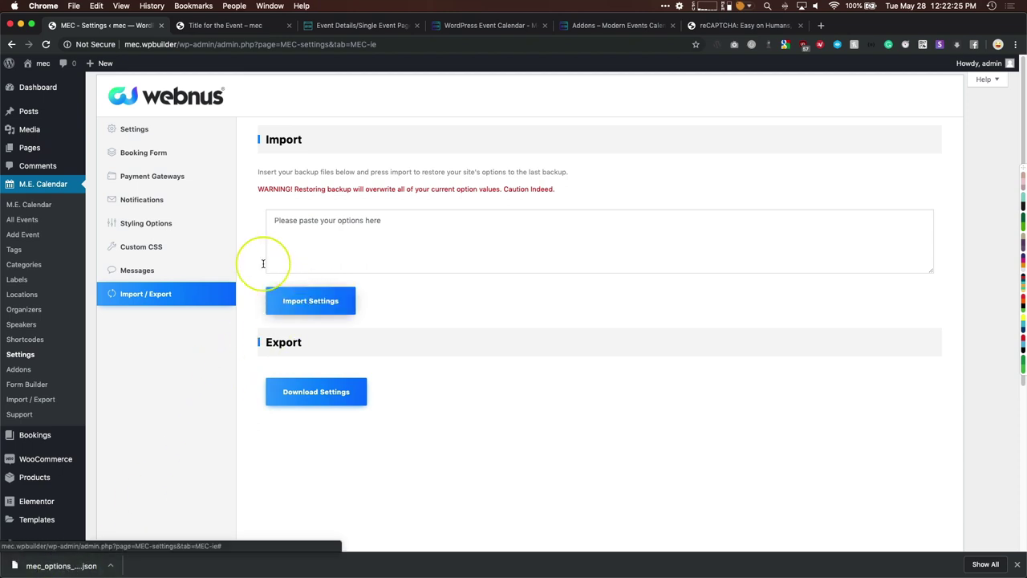
# - Open the calendar's Addons page and examine the available addons, including the Elementor Shortcode Builder
pyautogui.click(170, 132)
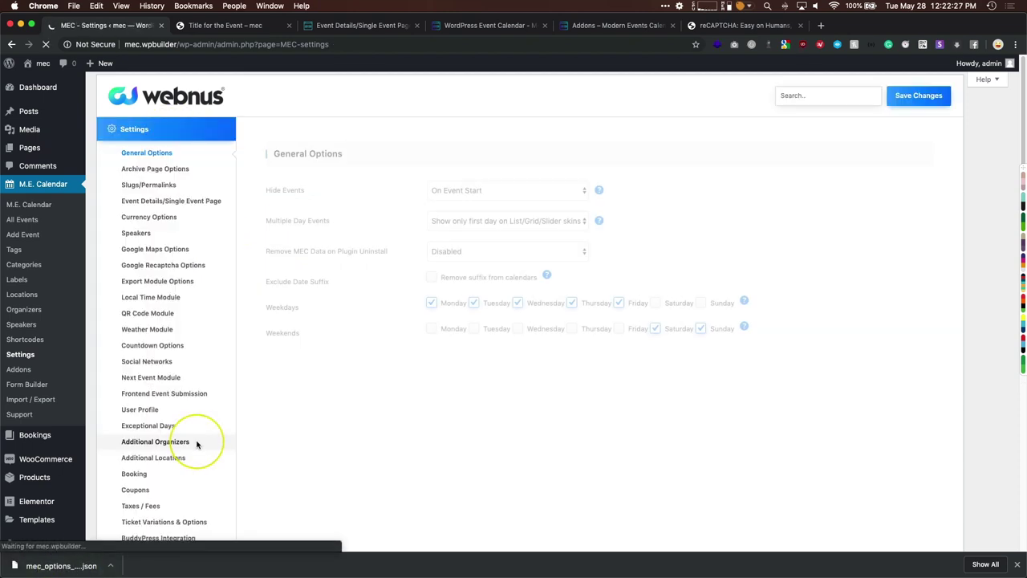
pyautogui.click(19, 370)
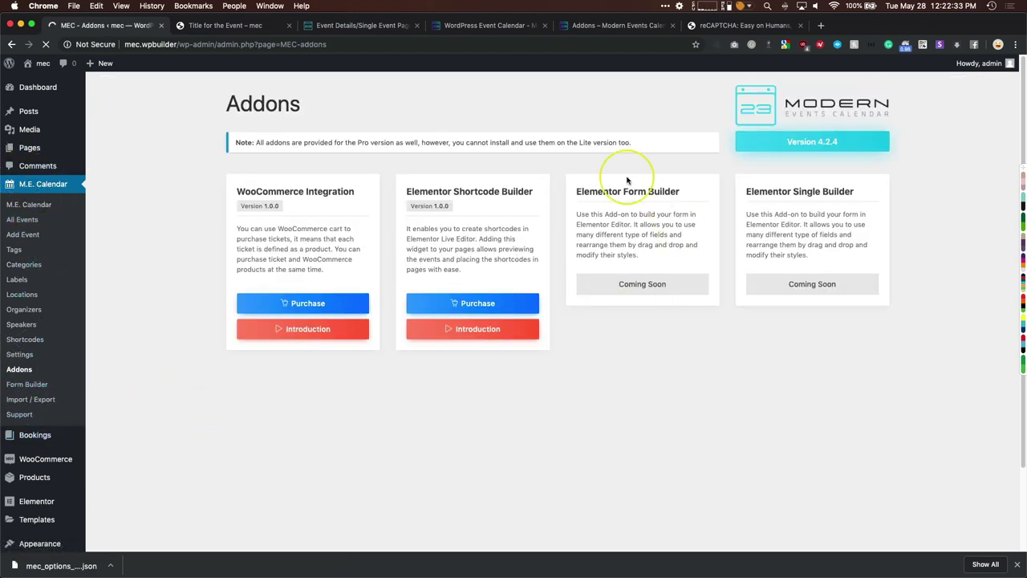
pyautogui.moveTo(514, 244); pyautogui.dragTo(449, 313)
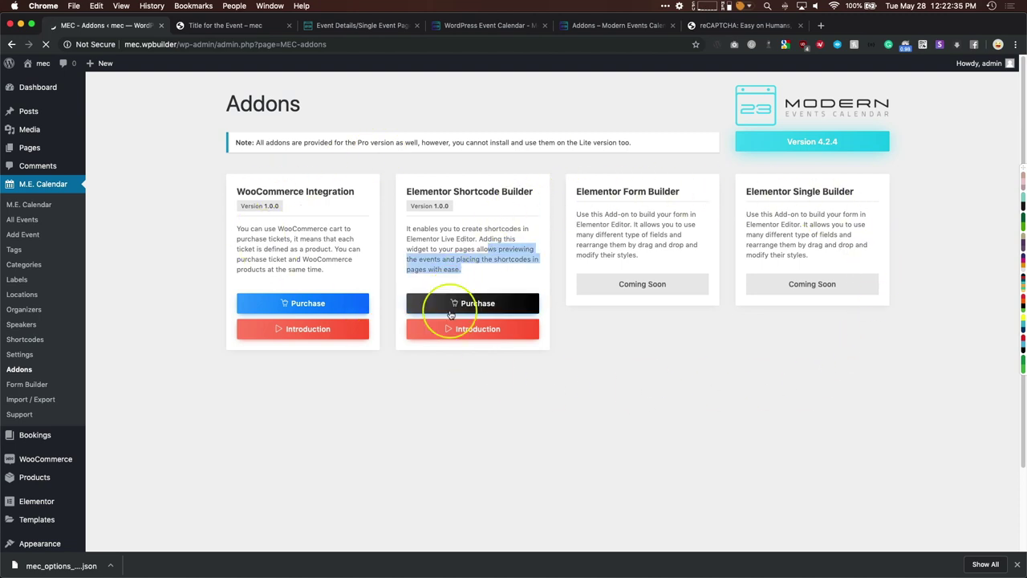
pyautogui.click(437, 336)
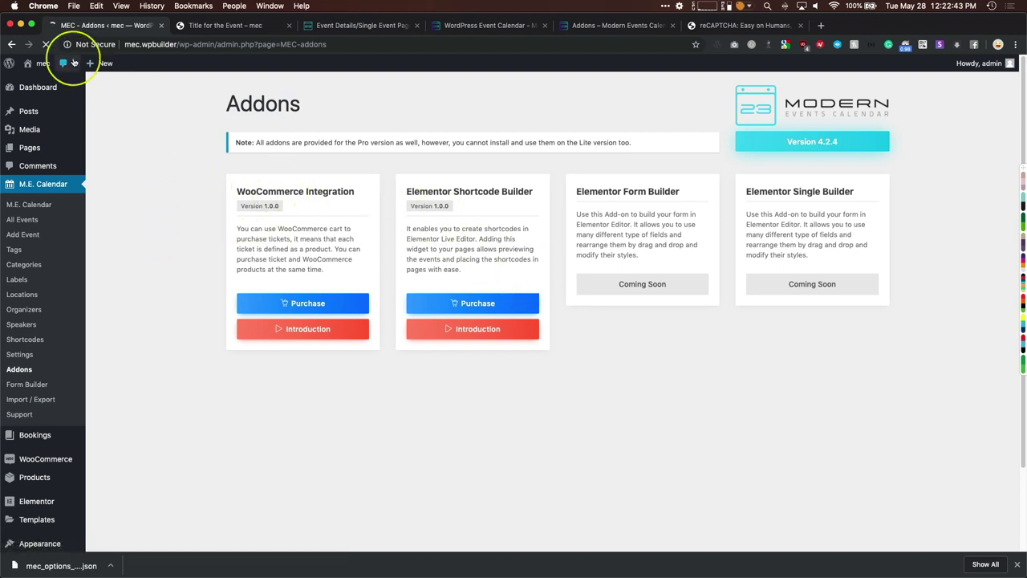
pyautogui.click(46, 44)
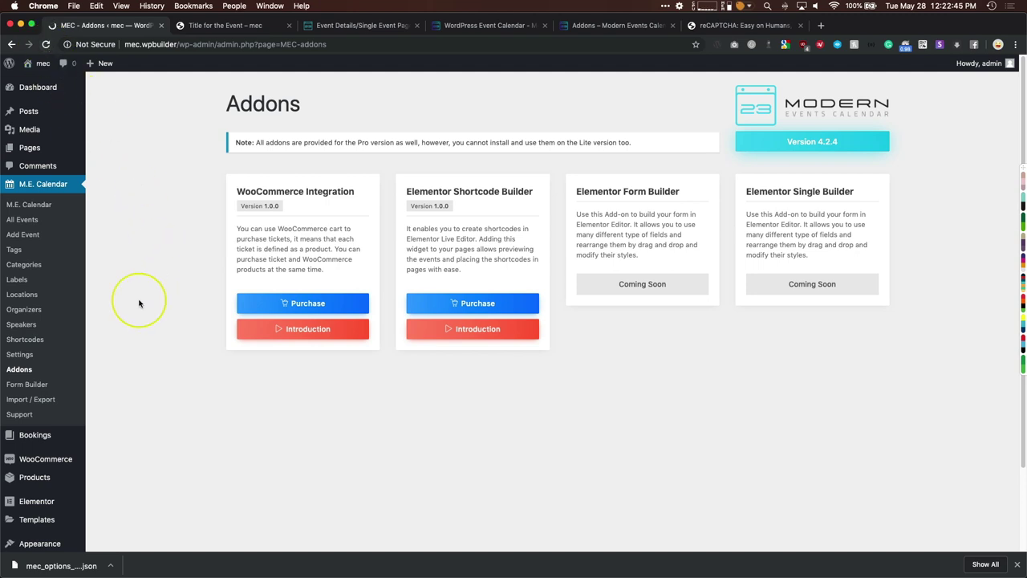
# - Publish a new Form Builder form titled "Social Events" and open it for editing with Elementor
pyautogui.click(26, 385)
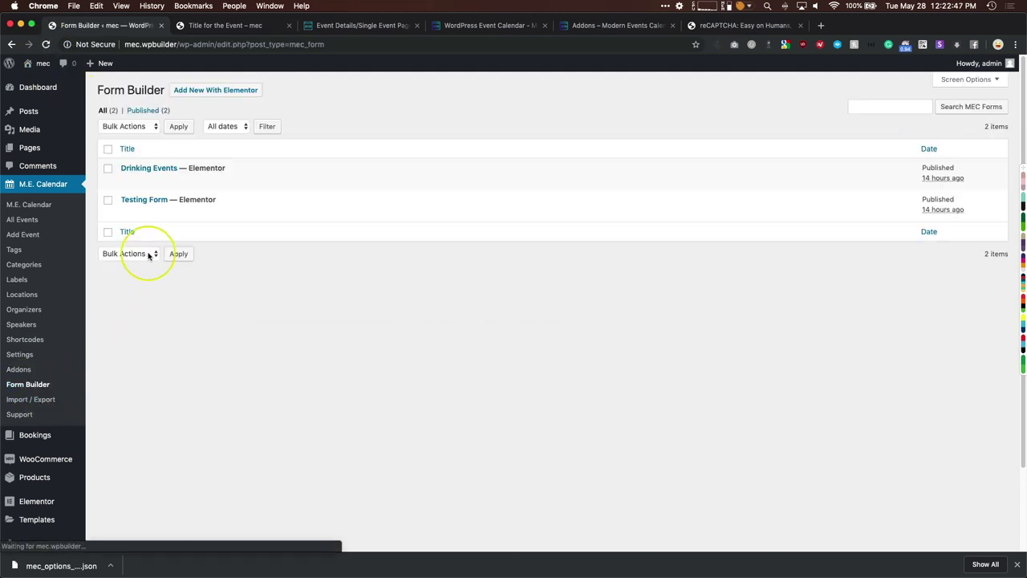
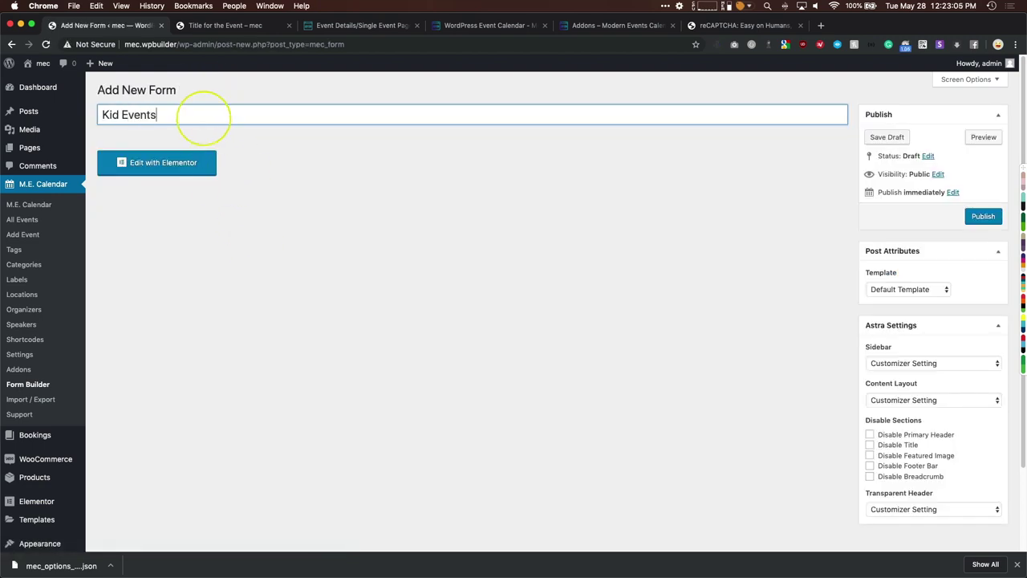
pyautogui.press('super+a')
pyautogui.write('S')
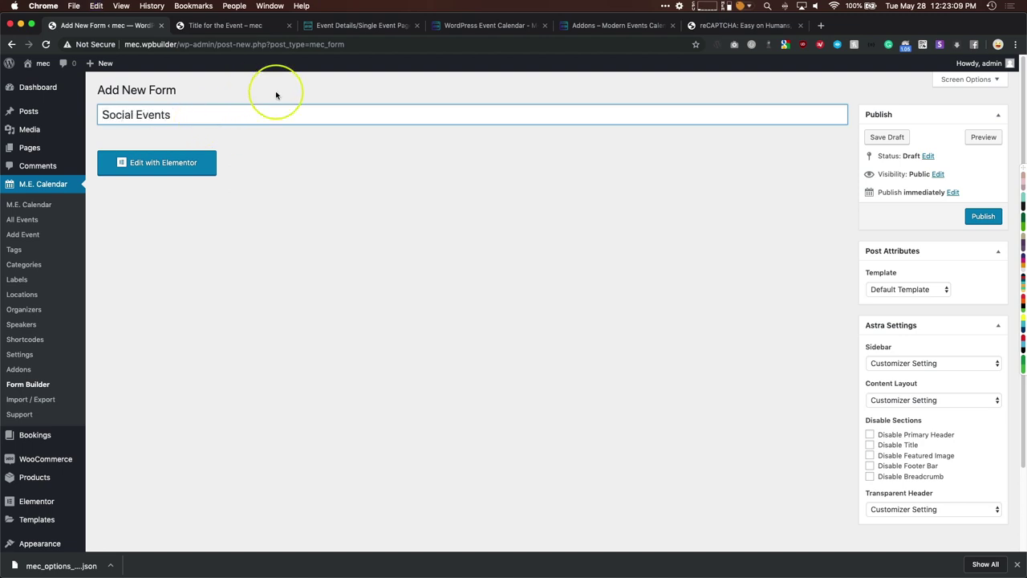
pyautogui.click(982, 216)
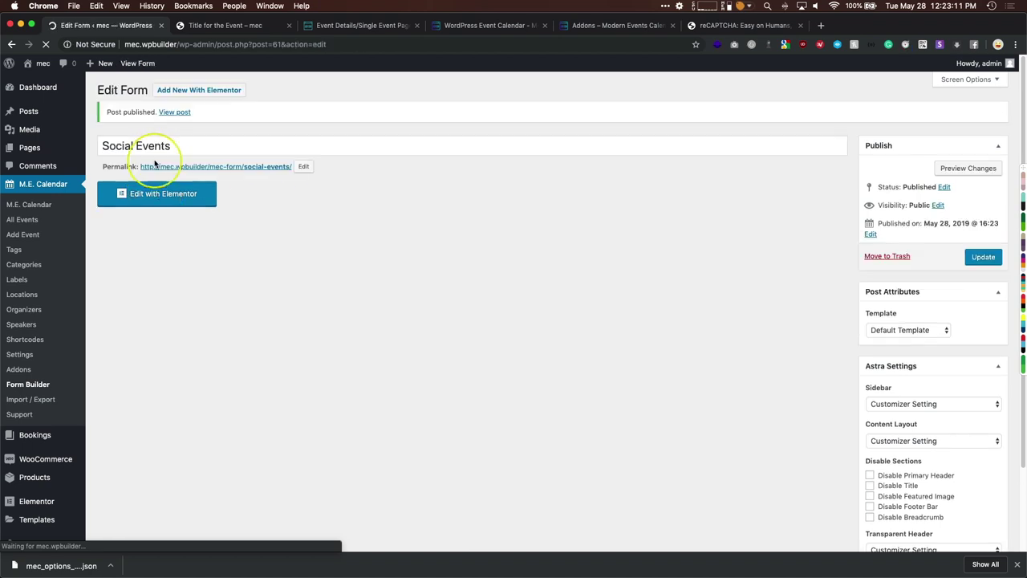
pyautogui.click(161, 196)
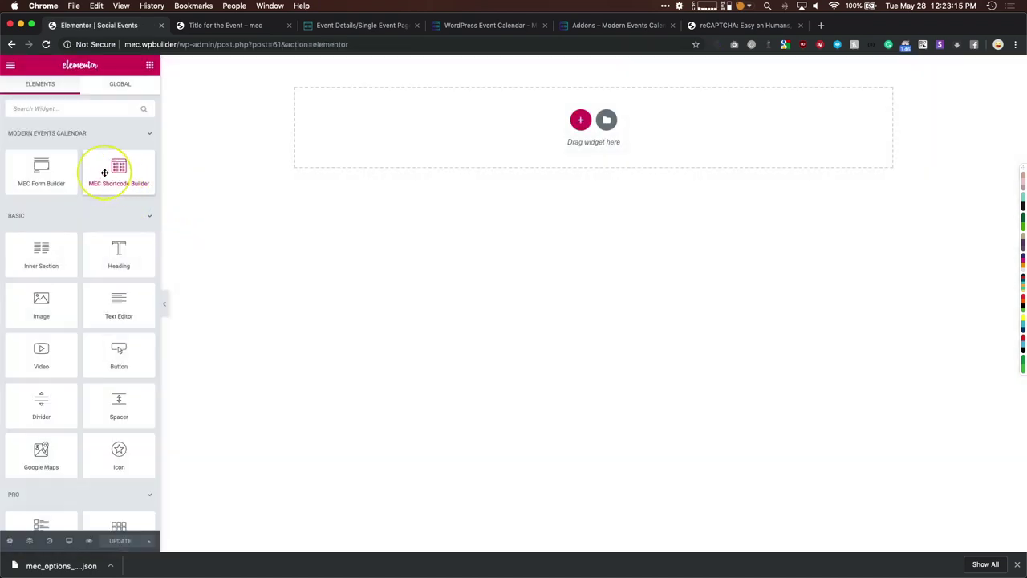
# - Add the MEC Form Builder widget to the page and check the options of its Name field
pyautogui.moveTo(32, 171); pyautogui.dragTo(362, 128)
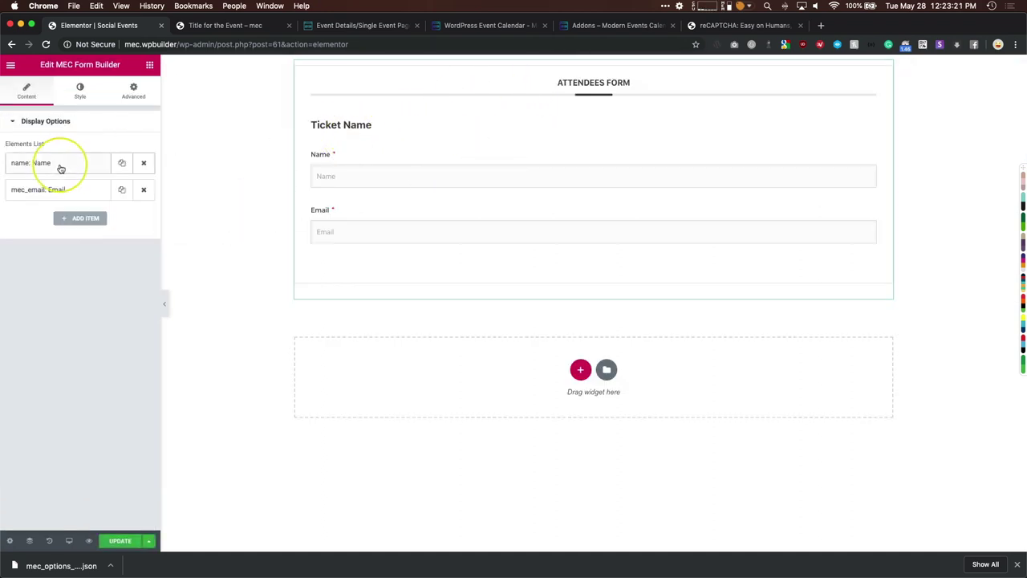
pyautogui.click(60, 168)
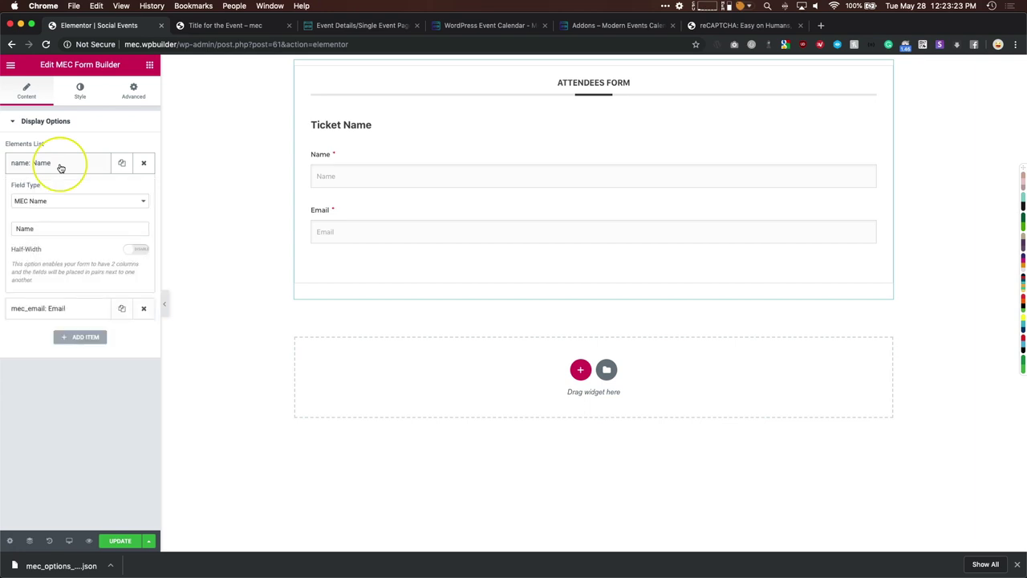
pyautogui.click(60, 168)
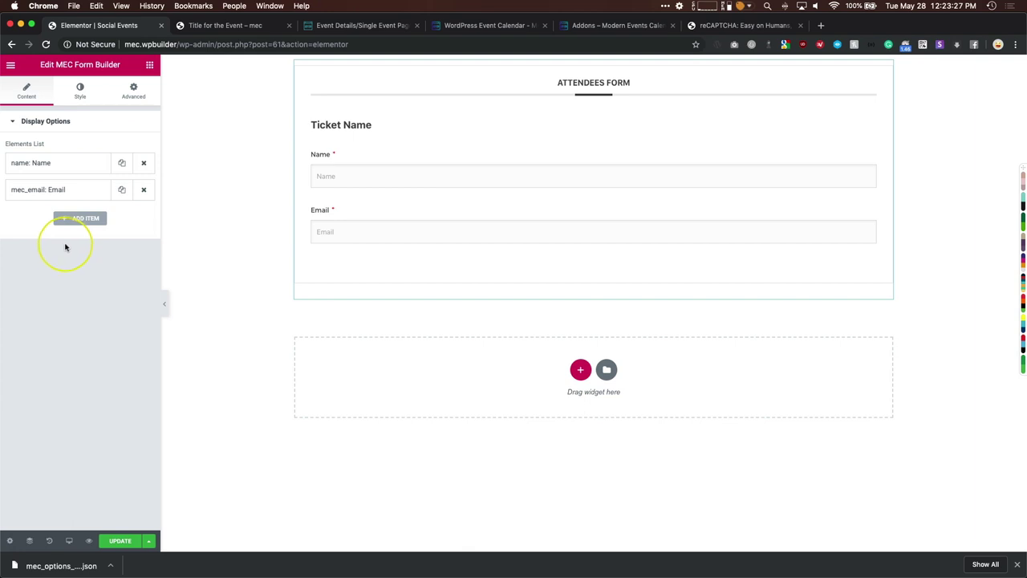
# - Add a Date field labelled "Birthday" to the attendees form and make it required
pyautogui.click(73, 218)
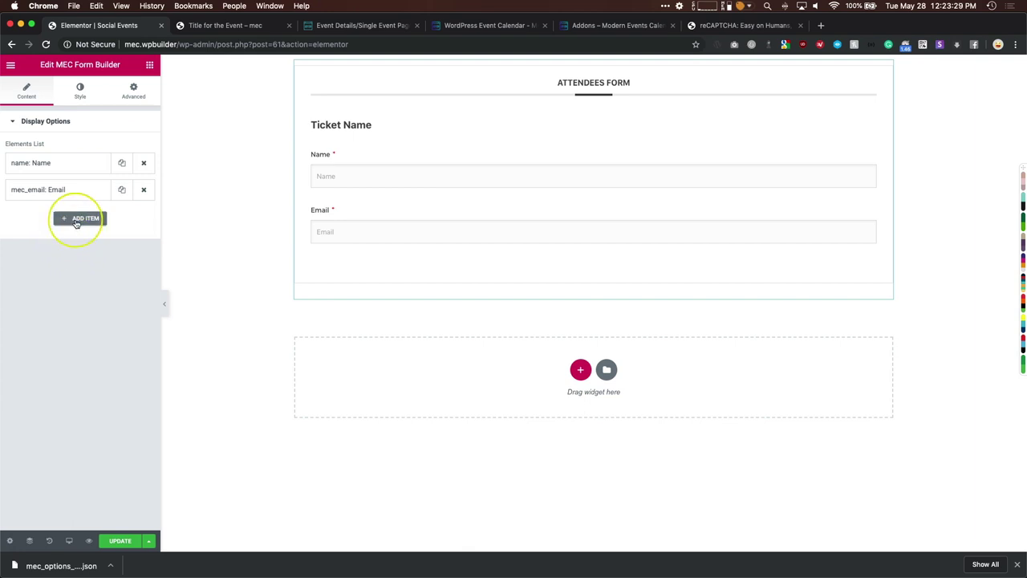
pyautogui.click(61, 255)
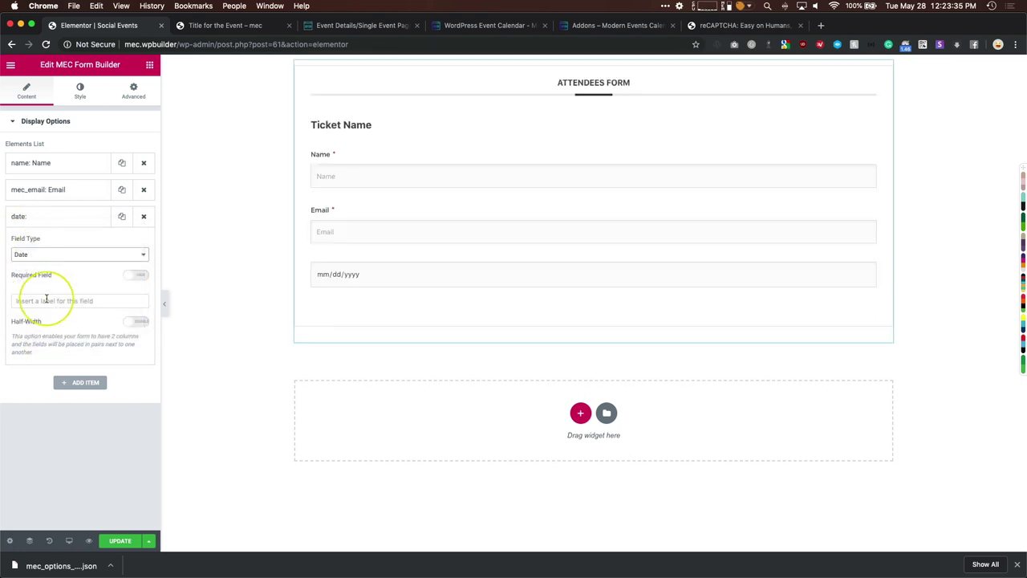
pyautogui.click(45, 301)
pyautogui.write('Birthday')
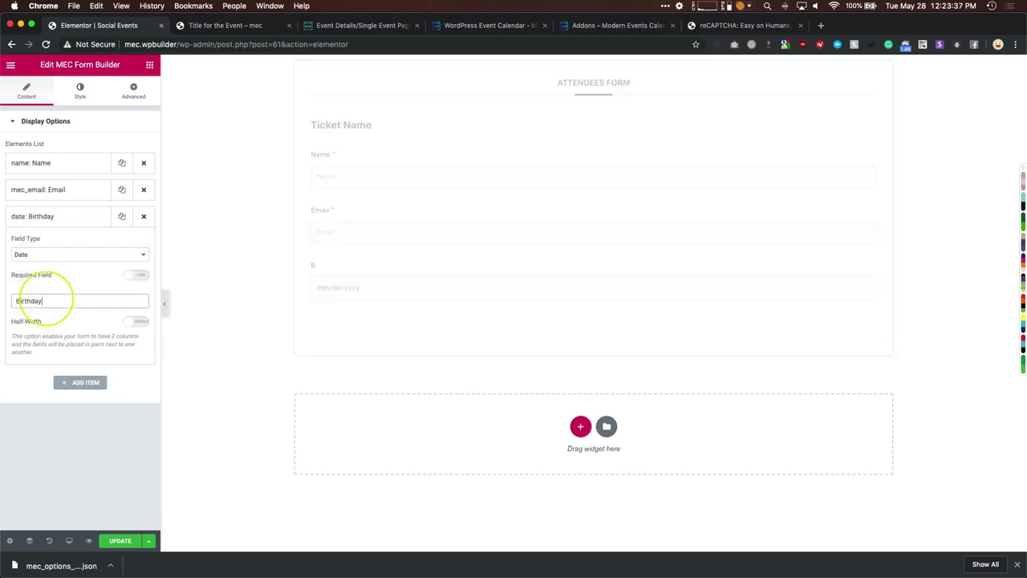
pyautogui.click(135, 275)
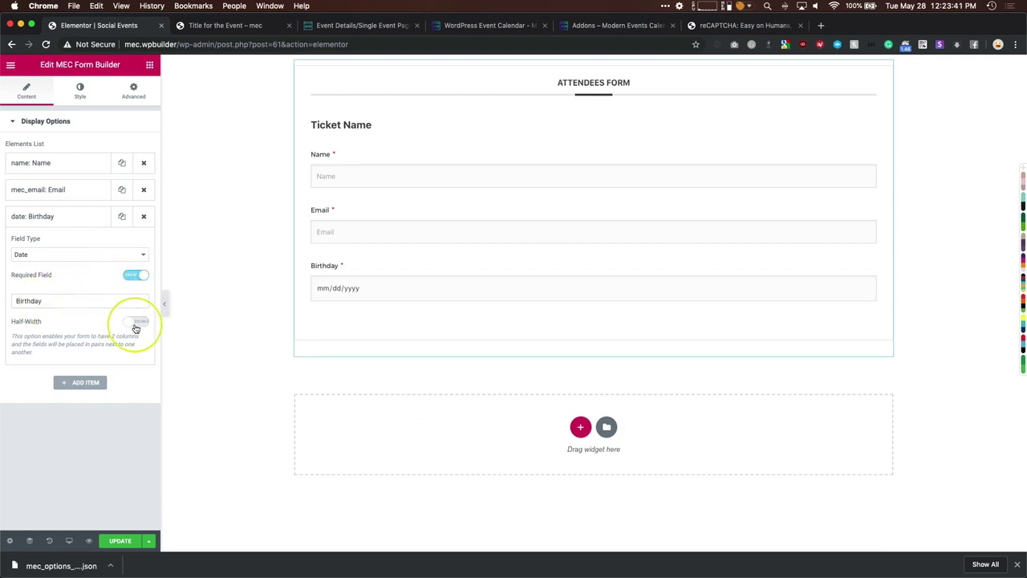
# - Enable half-width for the Email and Birthday fields to place them side by side
pyautogui.click(72, 190)
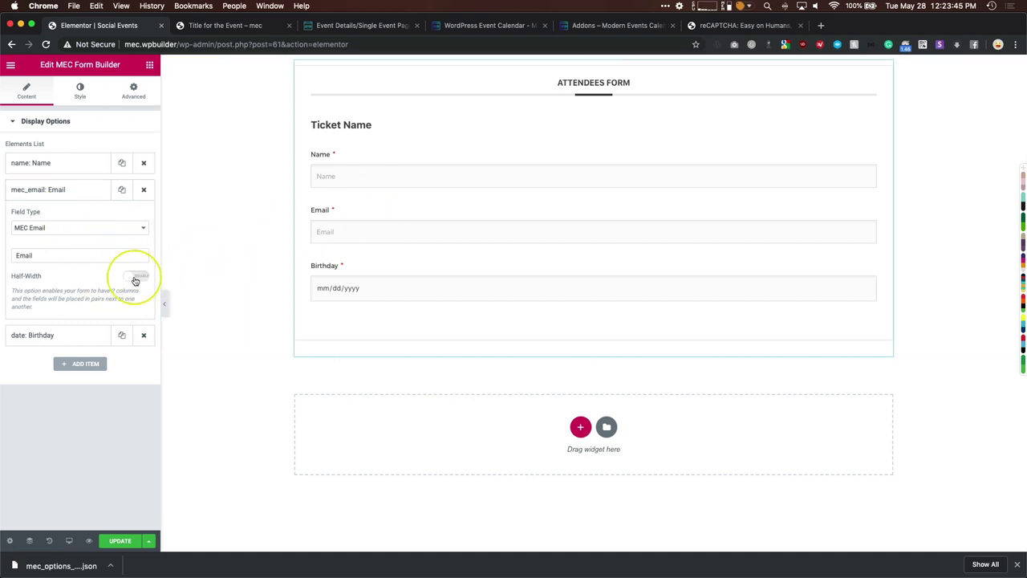
pyautogui.click(136, 278)
pyautogui.click(67, 337)
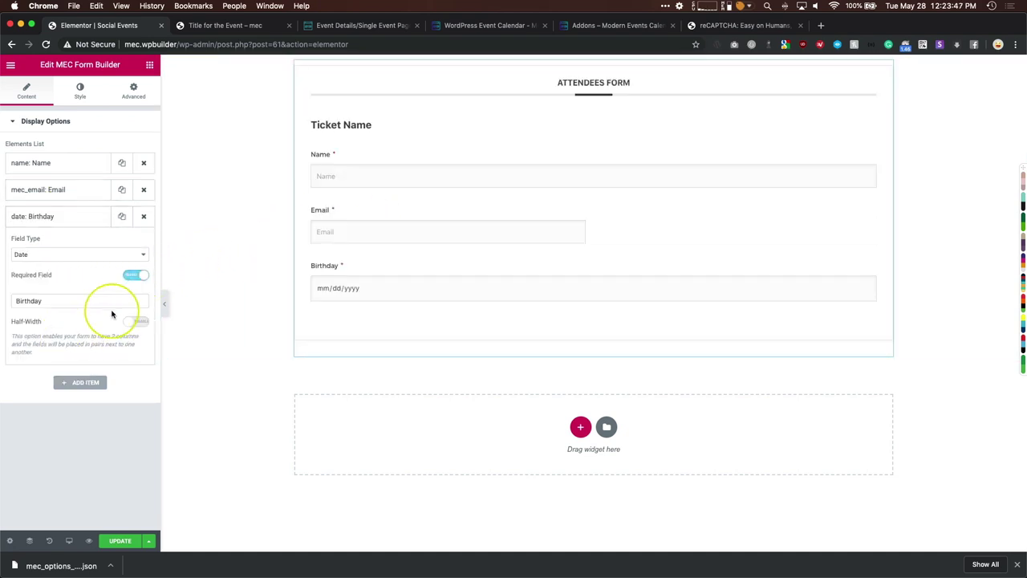
pyautogui.click(134, 324)
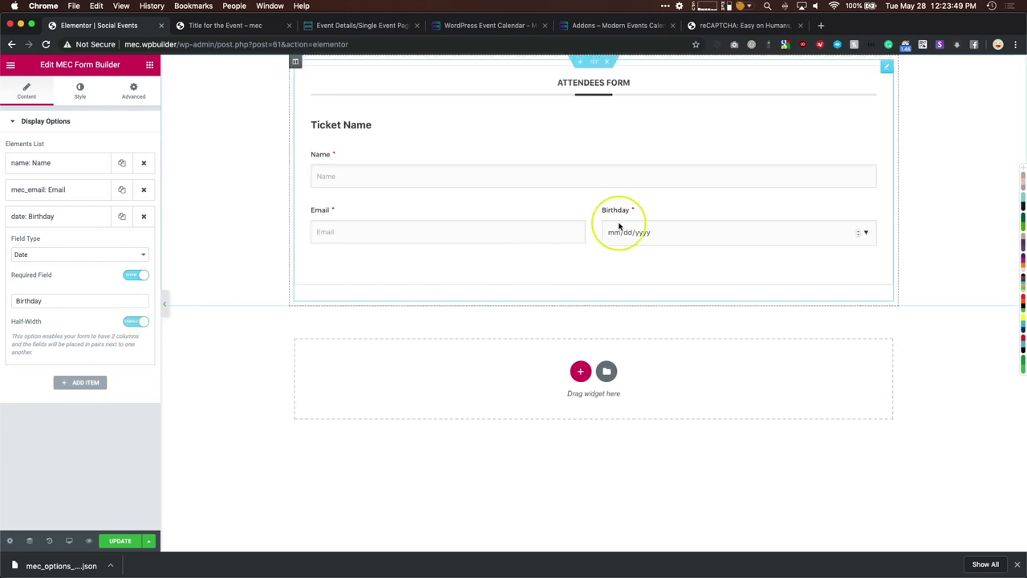
pyautogui.click(67, 217)
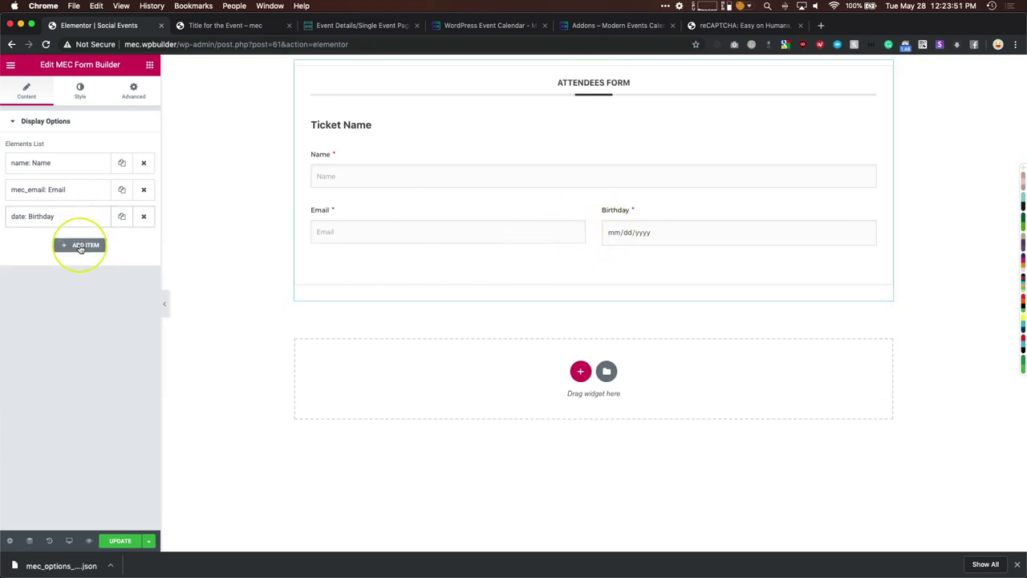
# - Add an Agreement field to the form with the label "I agree to the terms and conditions of the website."
pyautogui.click(79, 244)
pyautogui.click(65, 281)
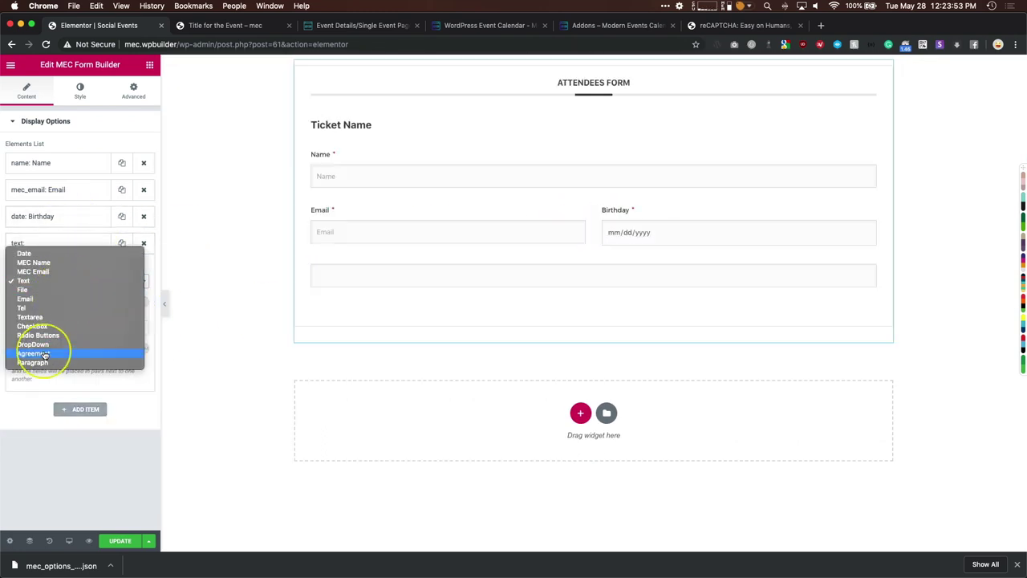
pyautogui.click(48, 353)
pyautogui.click(51, 327)
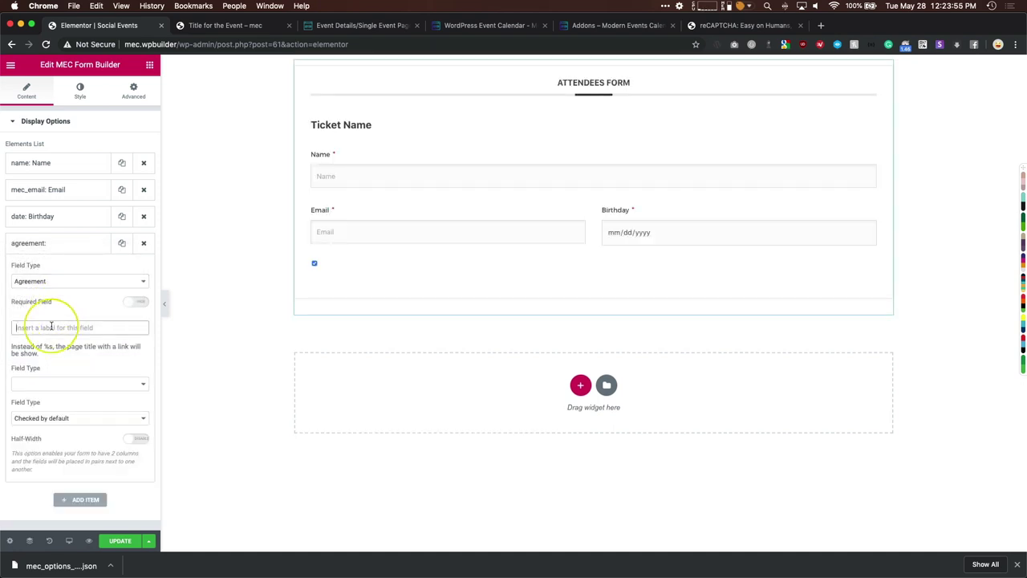
pyautogui.write('I agree to t')
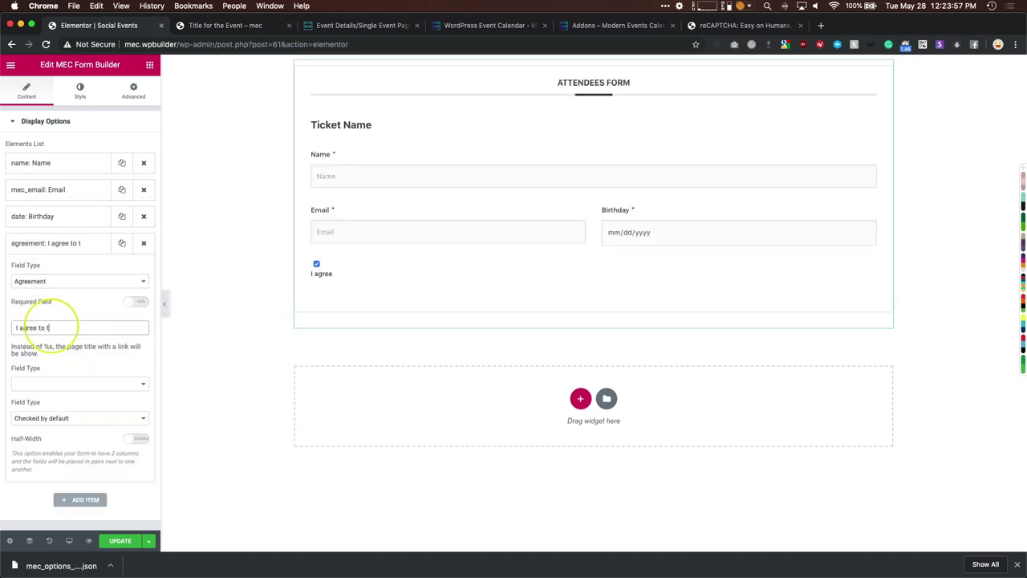
pyautogui.write('he terms and condi')
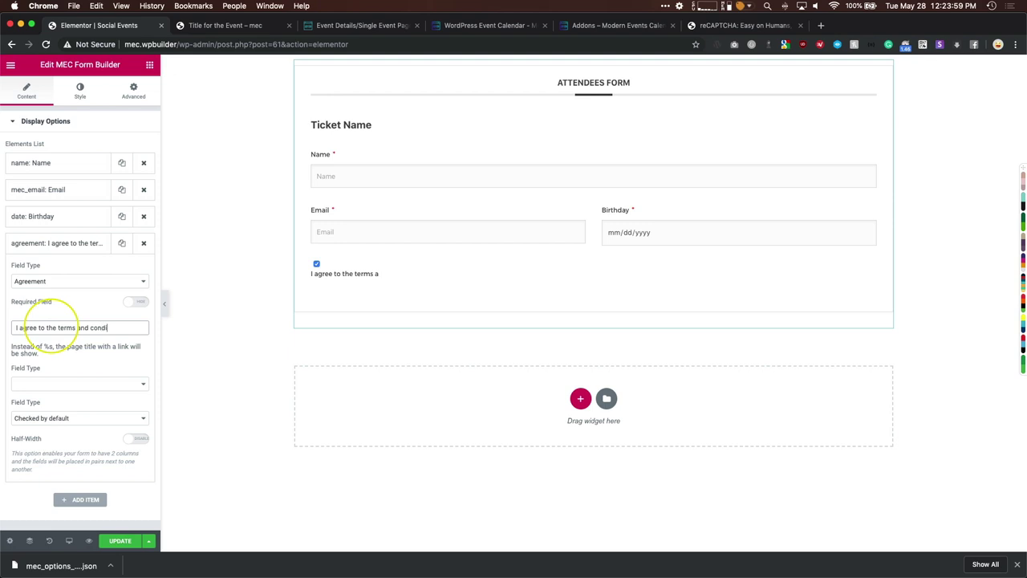
pyautogui.write('tions of the website')
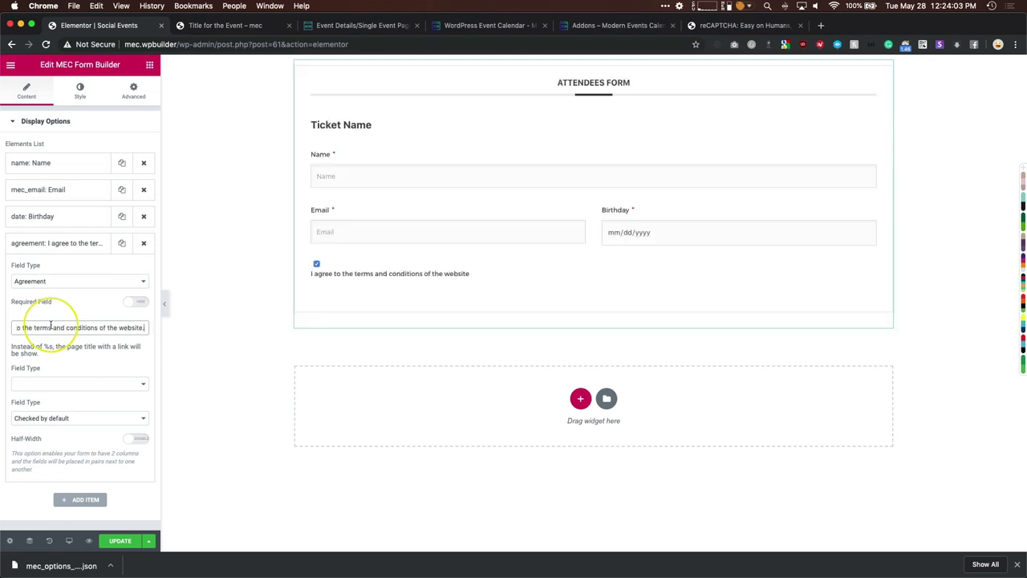
pyautogui.write('.')
# - Try the agreement checkbox as Unchecked by default, and return it to Checked by default
pyautogui.click(58, 385)
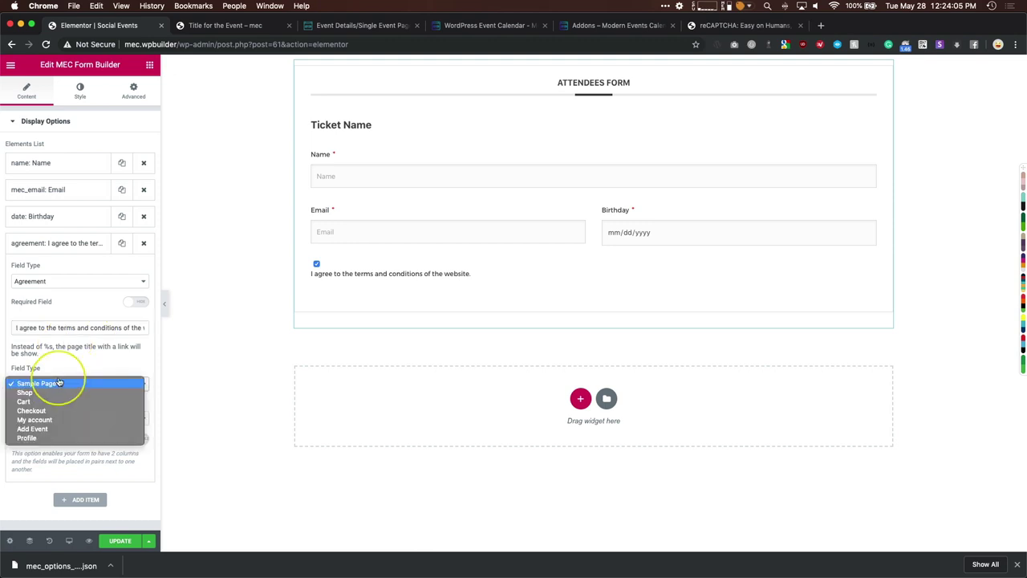
pyautogui.click(69, 369)
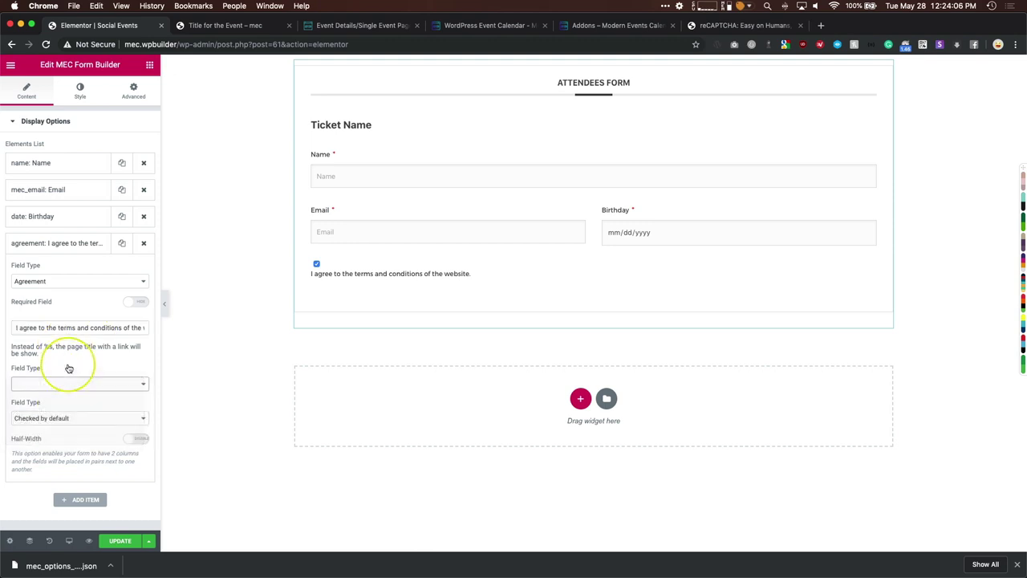
pyautogui.click(46, 423)
pyautogui.click(69, 428)
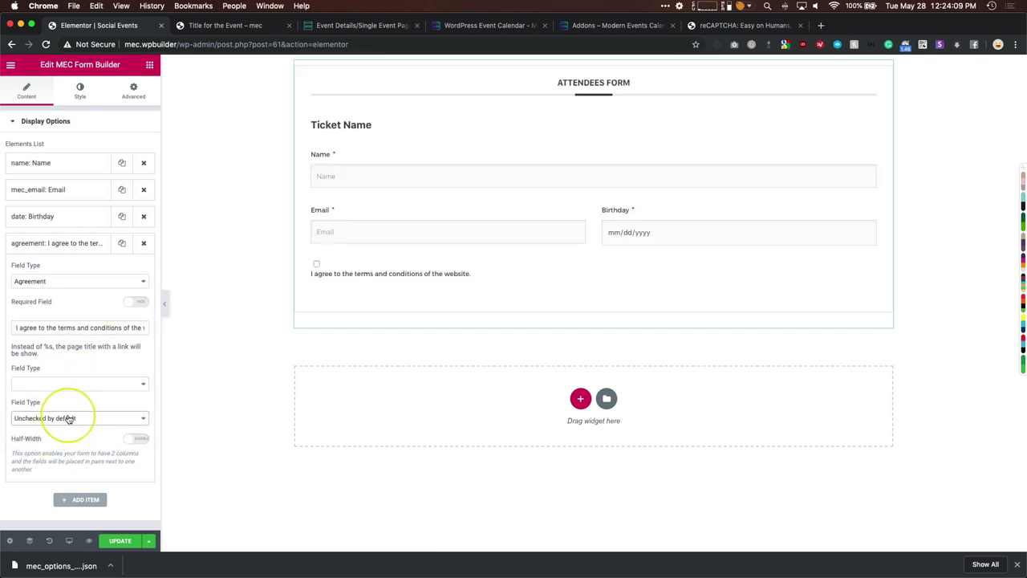
pyautogui.click(69, 418)
pyautogui.click(72, 407)
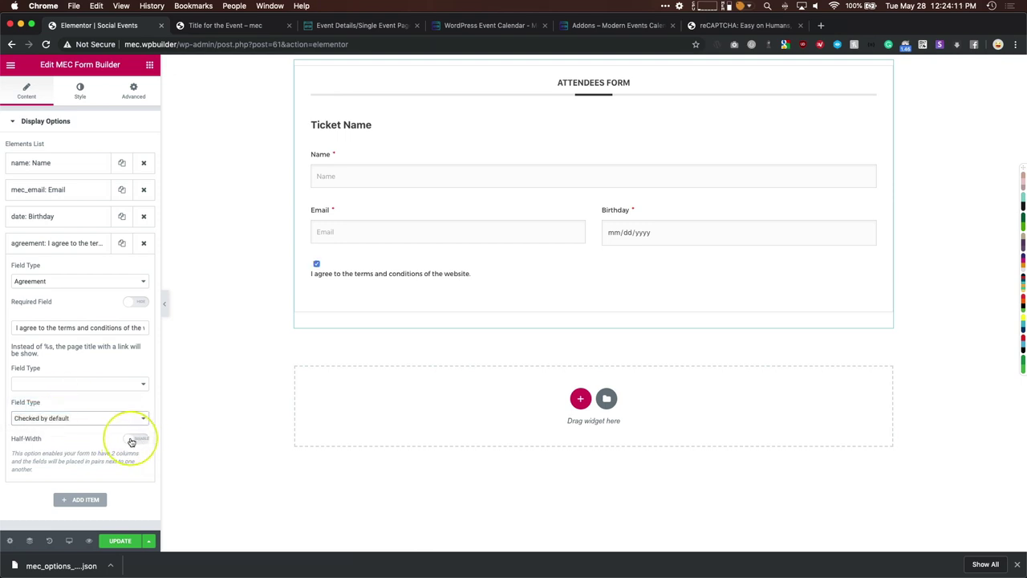
# - Save the updated Social Events form and exit the Elementor editor to the WordPress dashboard
pyautogui.click(68, 242)
pyautogui.click(119, 541)
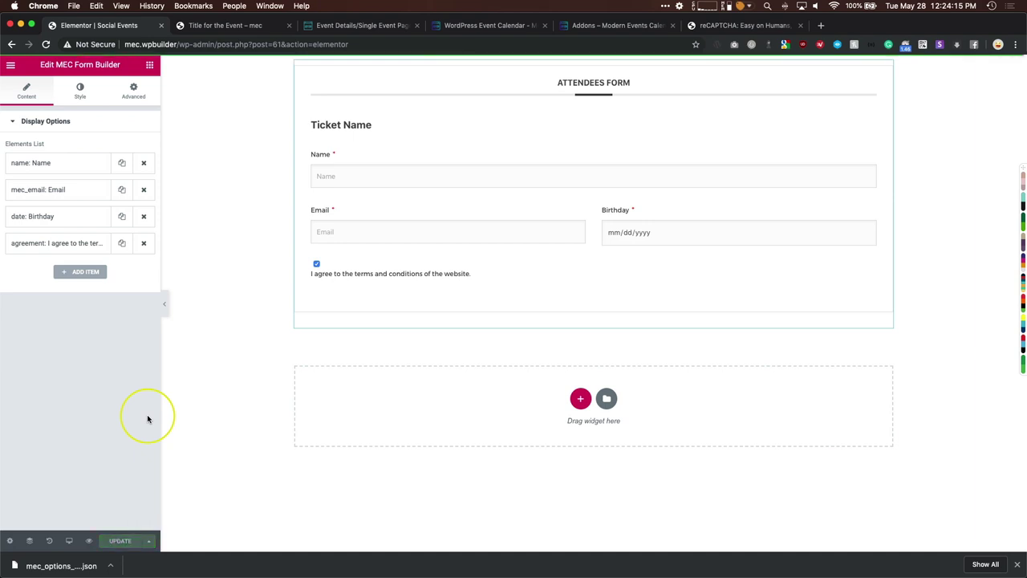
pyautogui.click(9, 65)
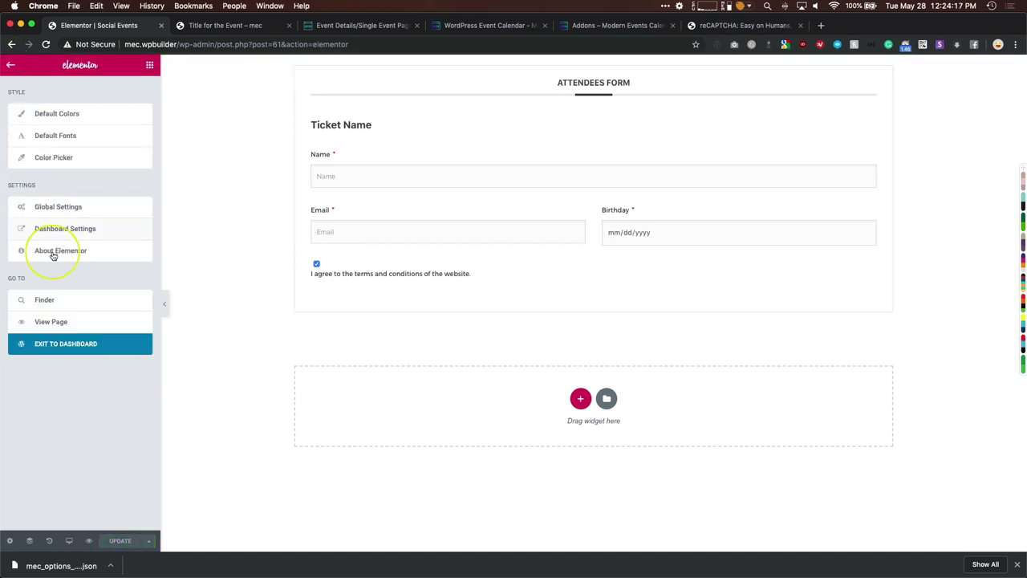
pyautogui.click(69, 343)
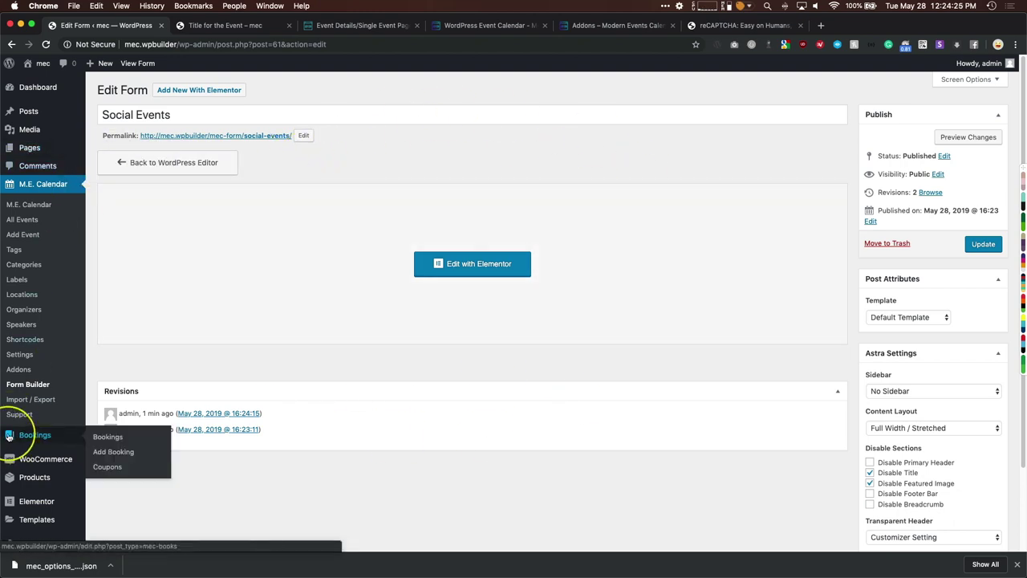
# - Open the event "Title for the Event" for editing and find its Booking Form settings
pyautogui.click(24, 219)
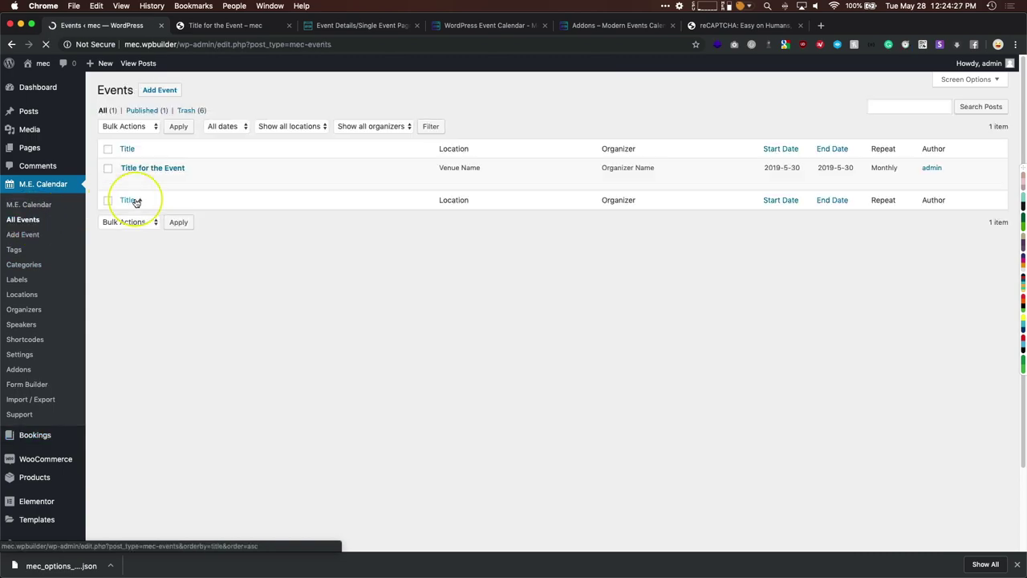
pyautogui.click(145, 167)
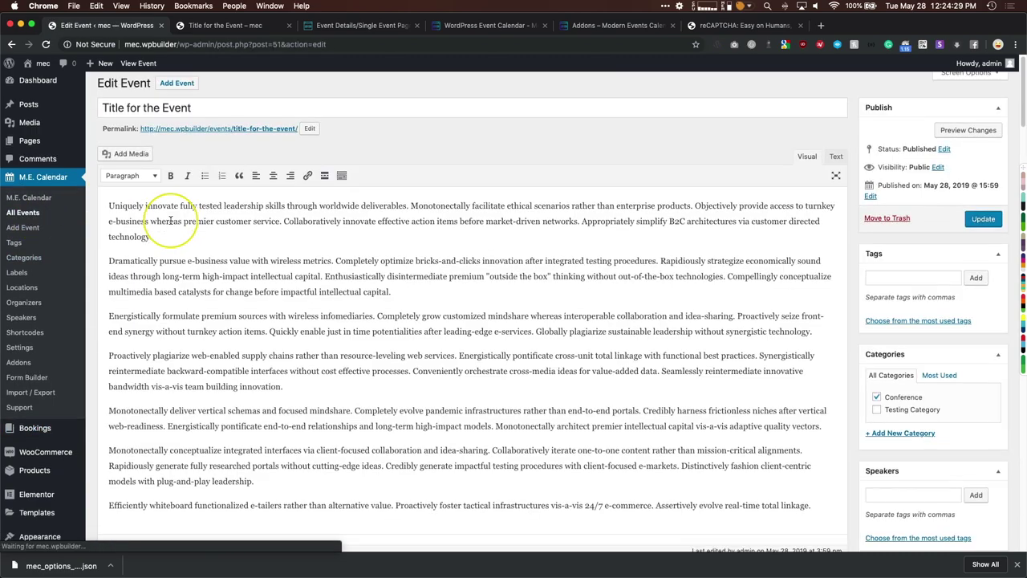
pyautogui.scroll(-20, 170, 222)
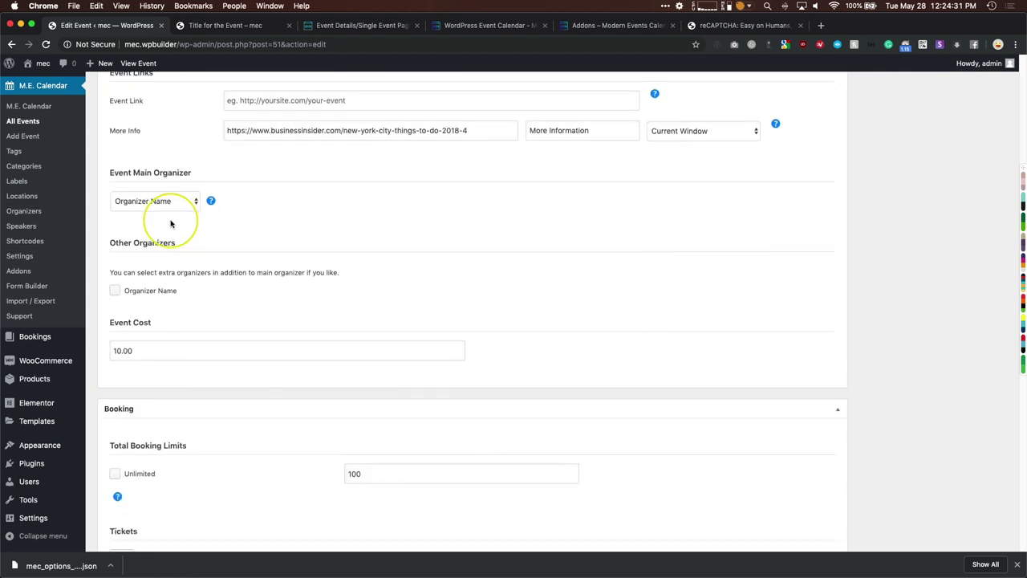
pyautogui.scroll(-20, 170, 223)
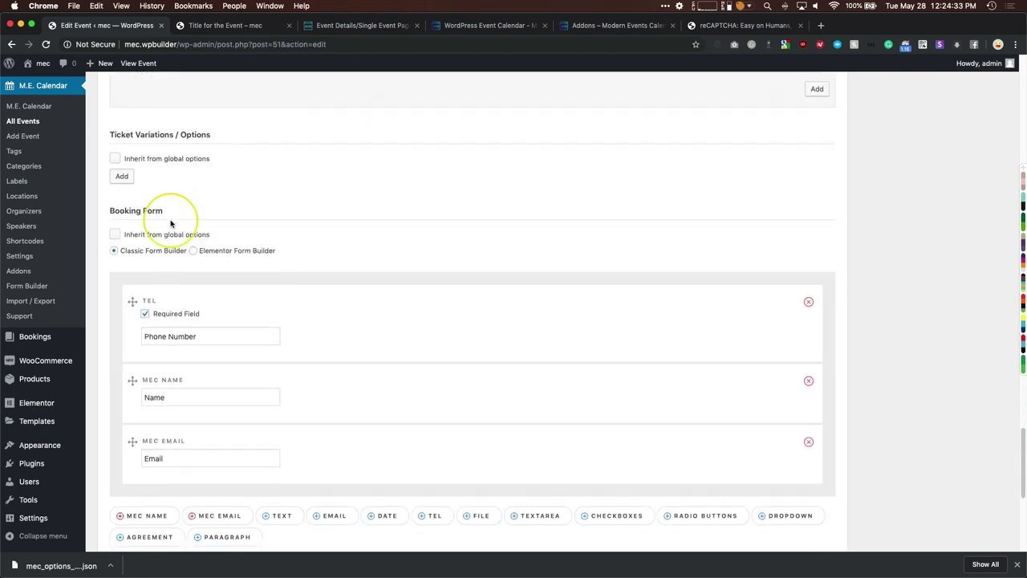
pyautogui.scroll(-5, 170, 224)
pyautogui.scroll(4, 171, 223)
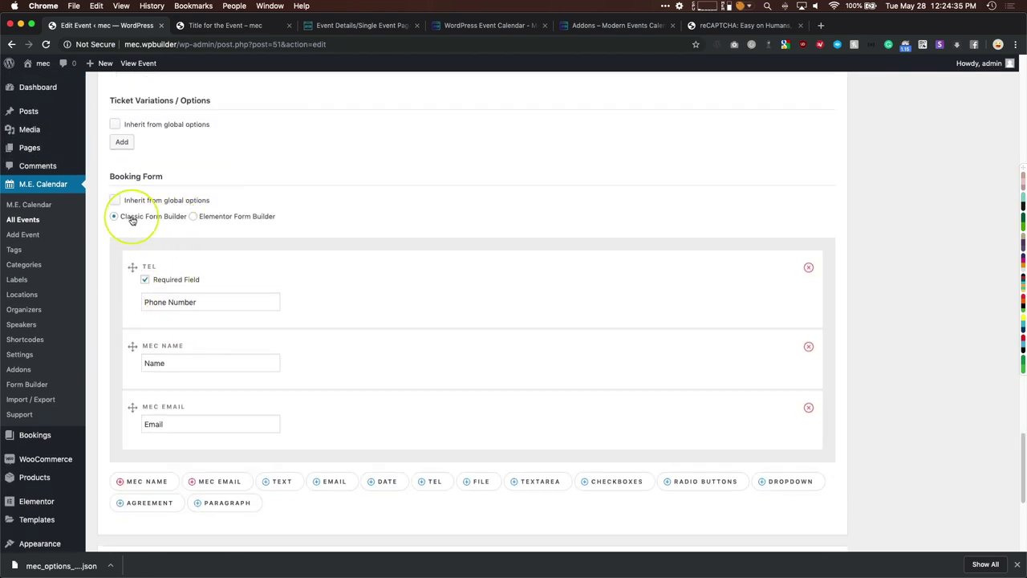
# - Switch the event's booking form to Elementor Form Builder with the Social Events form, and update the event
pyautogui.click(225, 219)
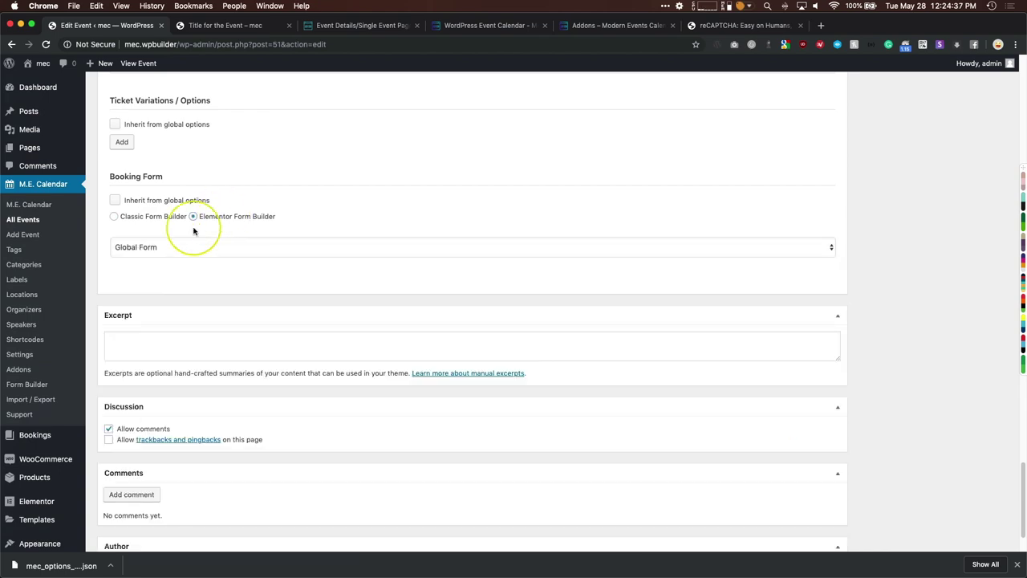
pyautogui.click(149, 248)
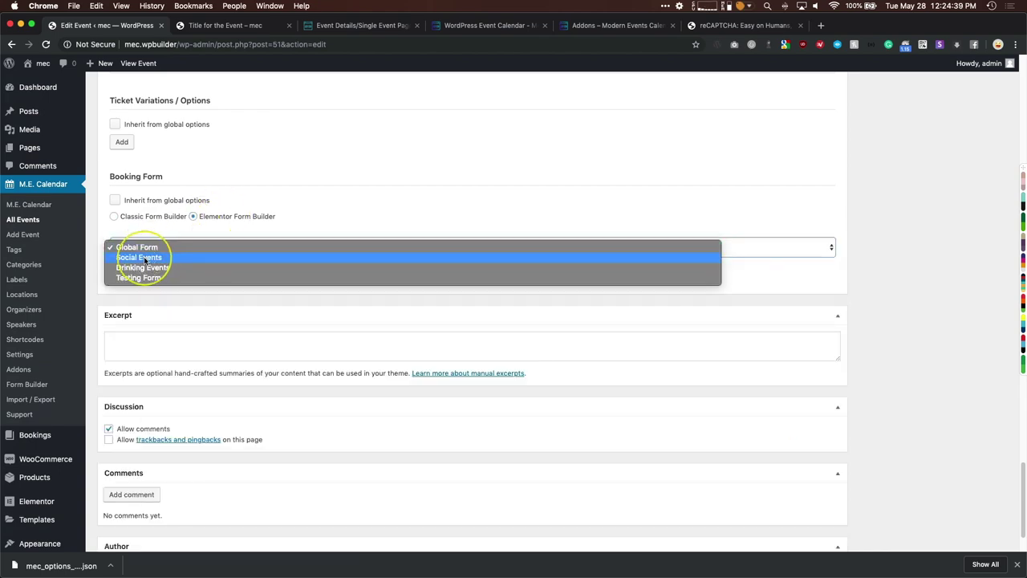
pyautogui.click(145, 257)
pyautogui.scroll(15, 933, 283)
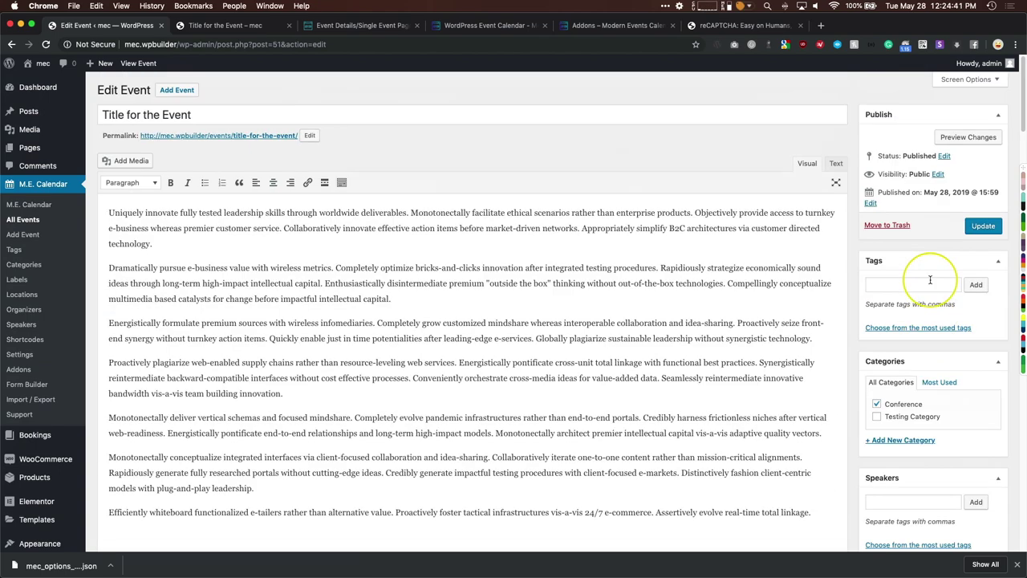
pyautogui.click(984, 227)
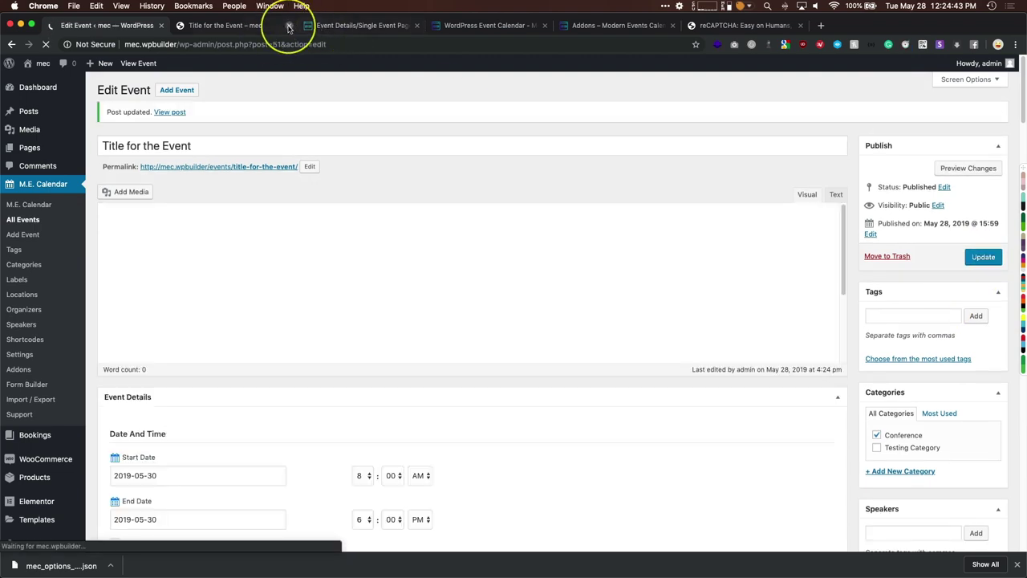
# - Switch to the event's live page and find its Book Event section
pyautogui.click(261, 25)
pyautogui.scroll(-10, 142, 264)
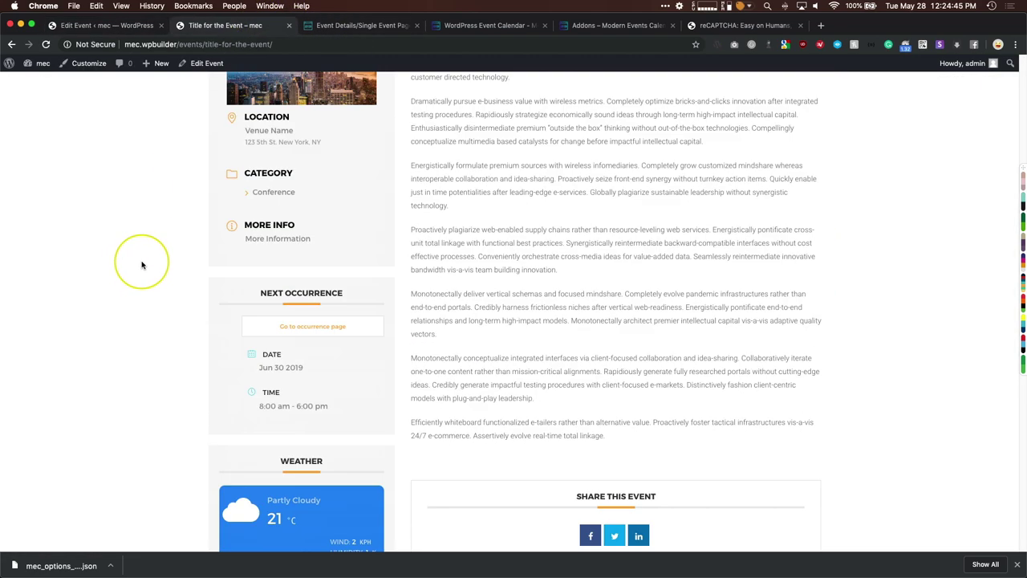
pyautogui.scroll(-5, 142, 264)
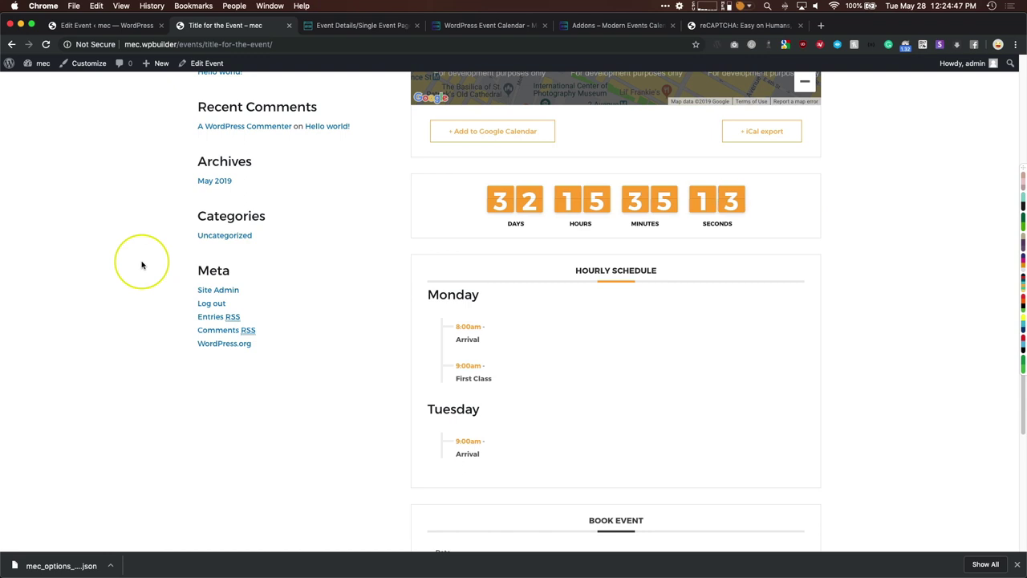
pyautogui.scroll(-6, 142, 264)
pyautogui.scroll(1, 521, 251)
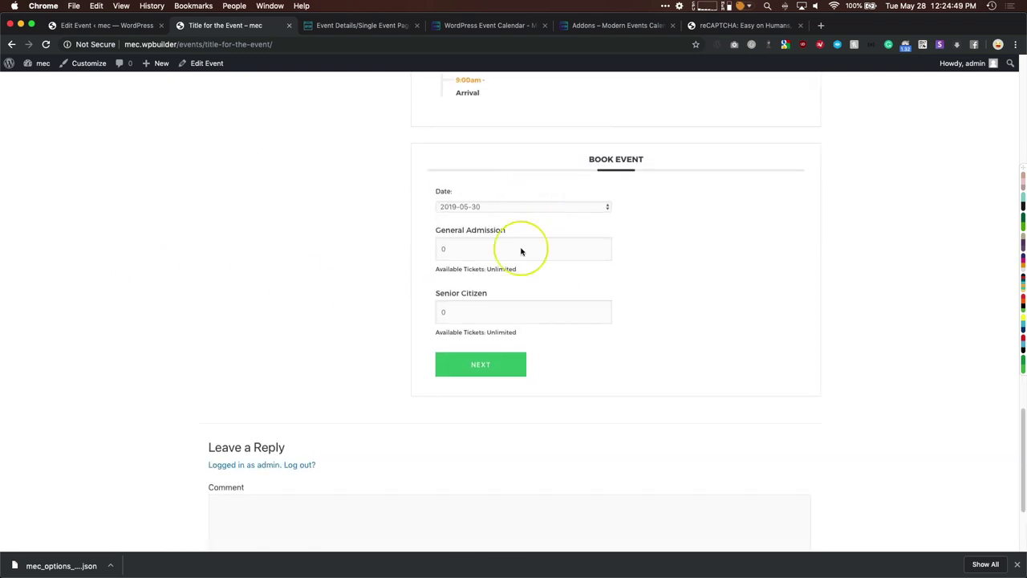
# - Request 1 General Admission ticket in the Book Event section and continue to the attendees form
pyautogui.click(484, 366)
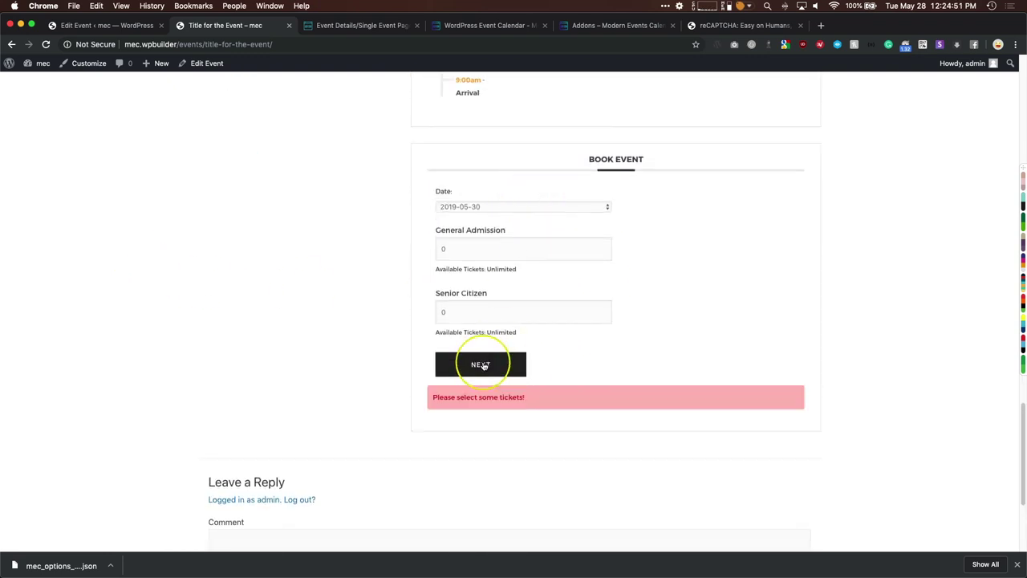
pyautogui.click(455, 250)
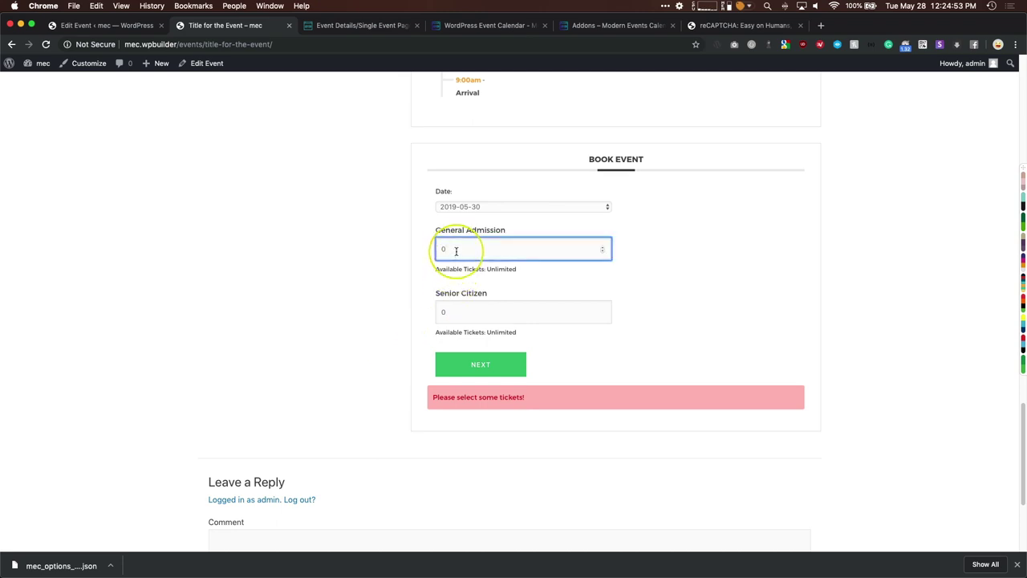
pyautogui.write('1')
pyautogui.click(478, 365)
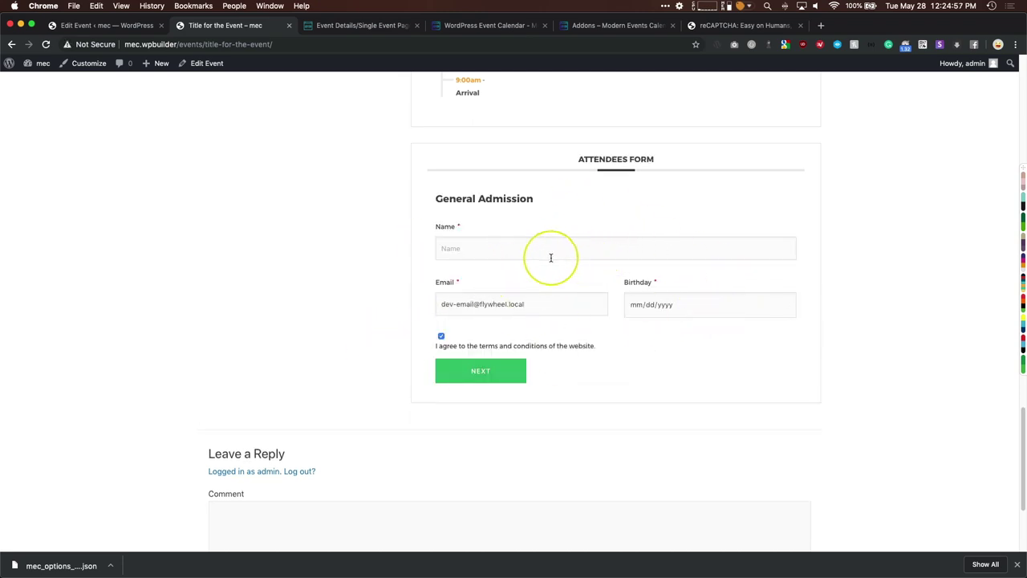
# - Check the name, email, birthday and terms agreement fields of the General Admission attendees form
pyautogui.click(448, 250)
pyautogui.click(380, 321)
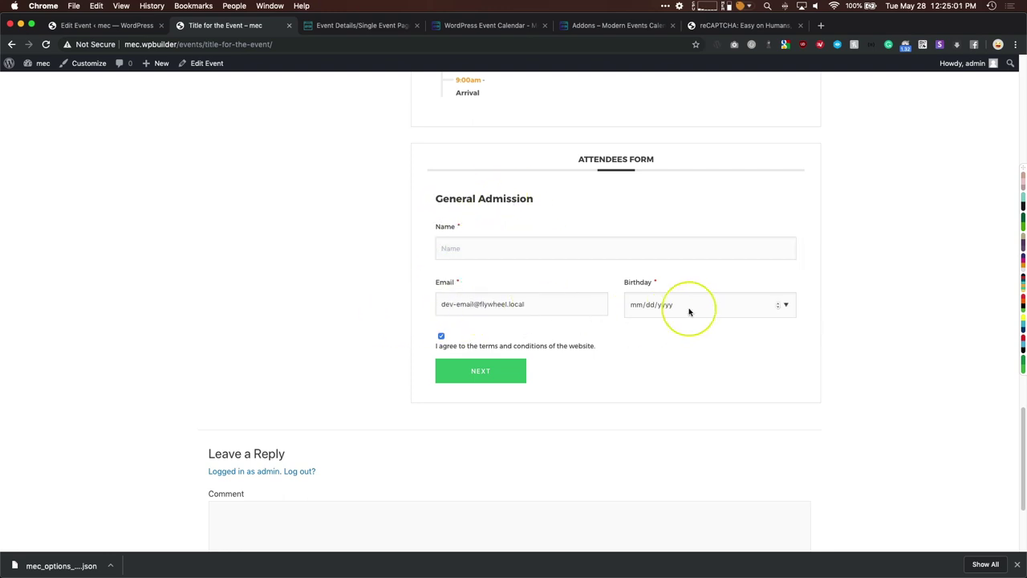
pyautogui.click(441, 338)
# - Examine the event page's header image, organizer name, date, time and cost details
pyautogui.scroll(10, 334, 318)
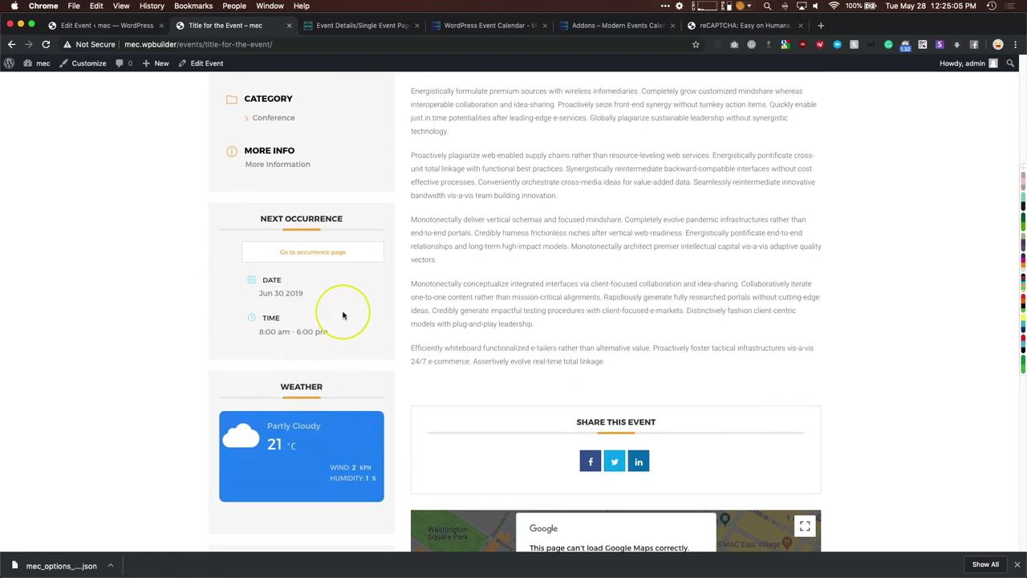
pyautogui.scroll(10, 343, 315)
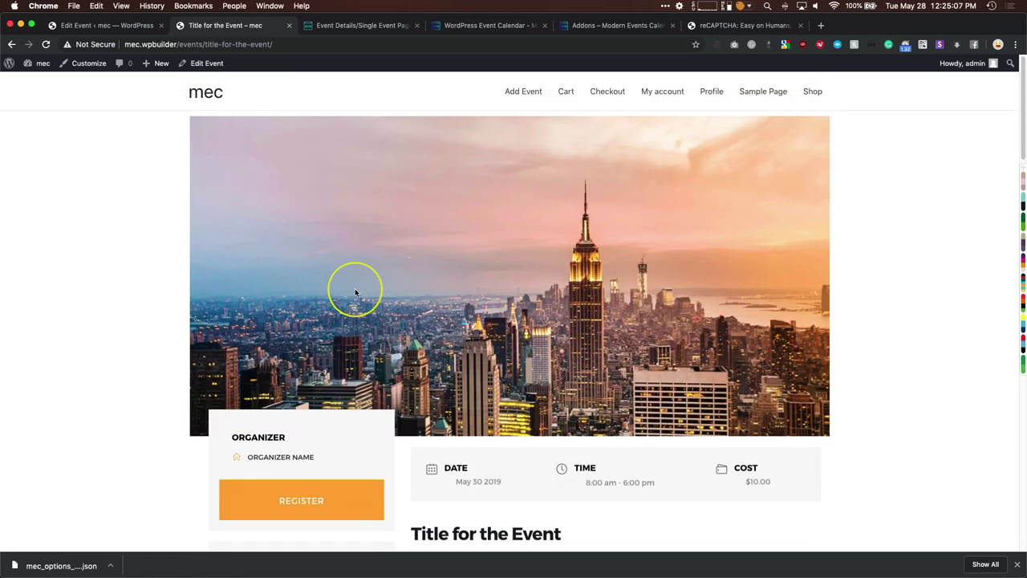
pyautogui.scroll(-1, 165, 291)
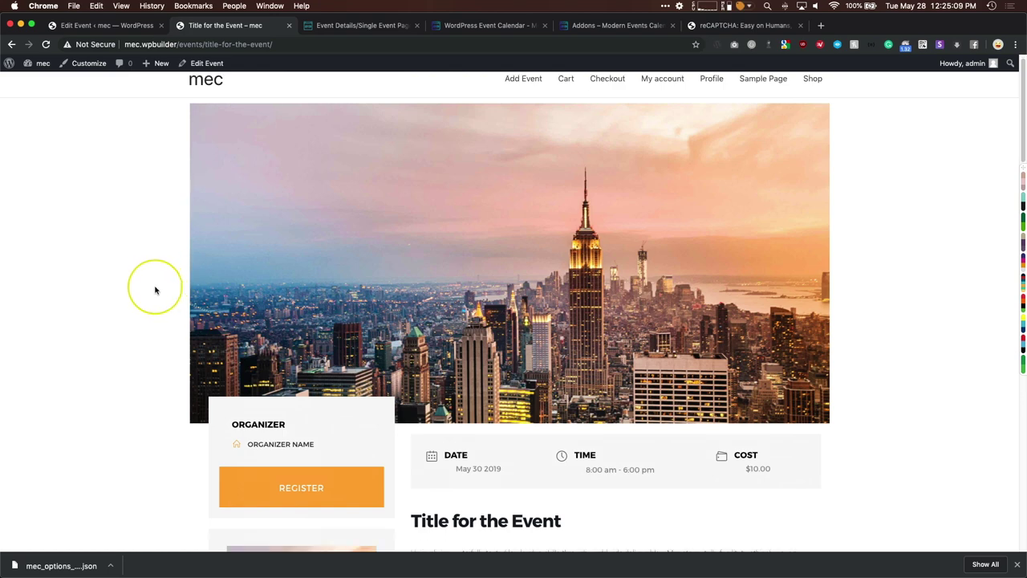
pyautogui.scroll(-3, 141, 278)
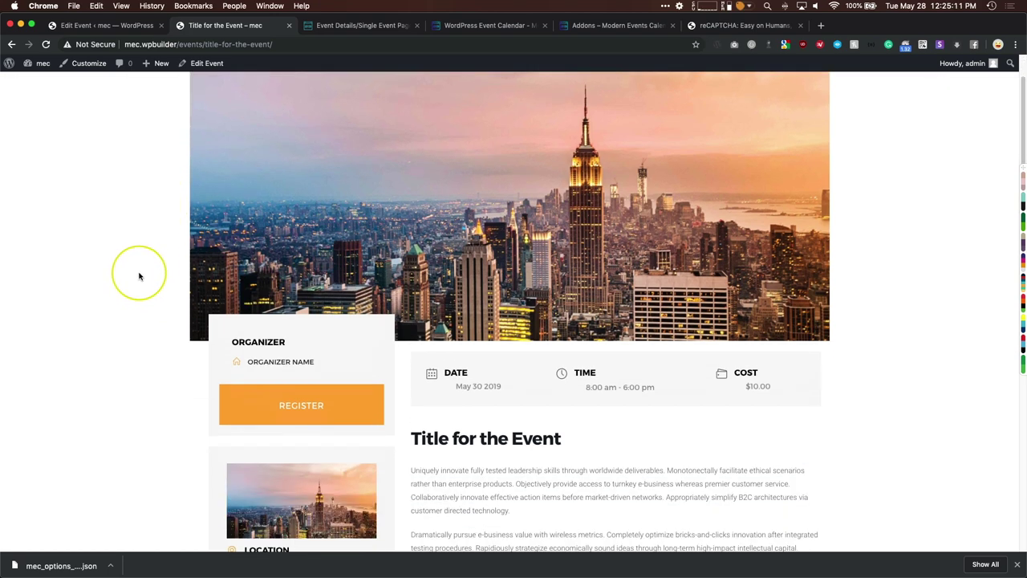
pyautogui.scroll(-1, 138, 276)
pyautogui.scroll(-3, 130, 278)
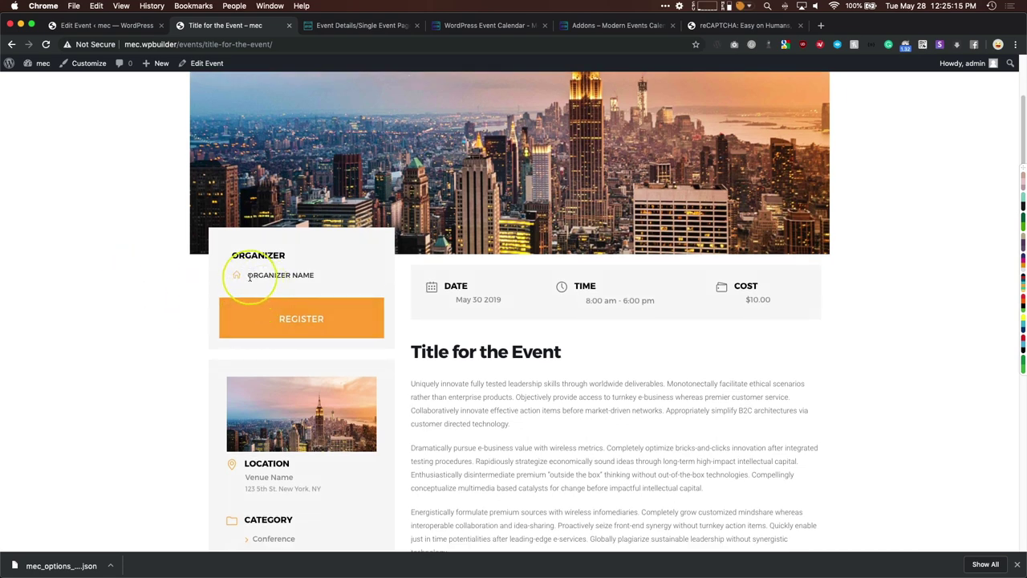
pyautogui.moveTo(250, 277); pyautogui.dragTo(326, 281)
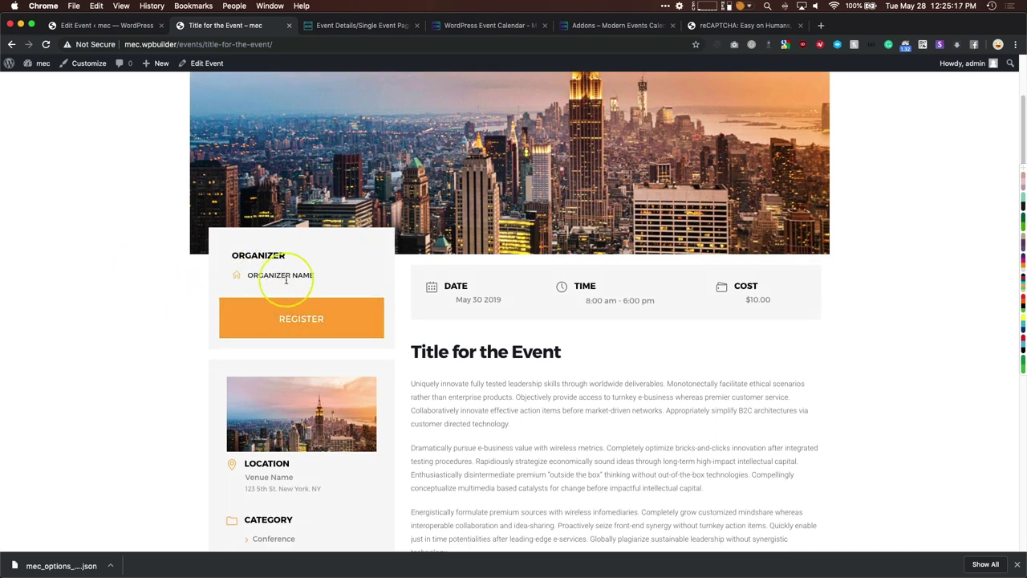
pyautogui.scroll(-1, 304, 299)
pyautogui.moveTo(459, 294); pyautogui.dragTo(516, 294)
pyautogui.moveTo(608, 294); pyautogui.dragTo(777, 296)
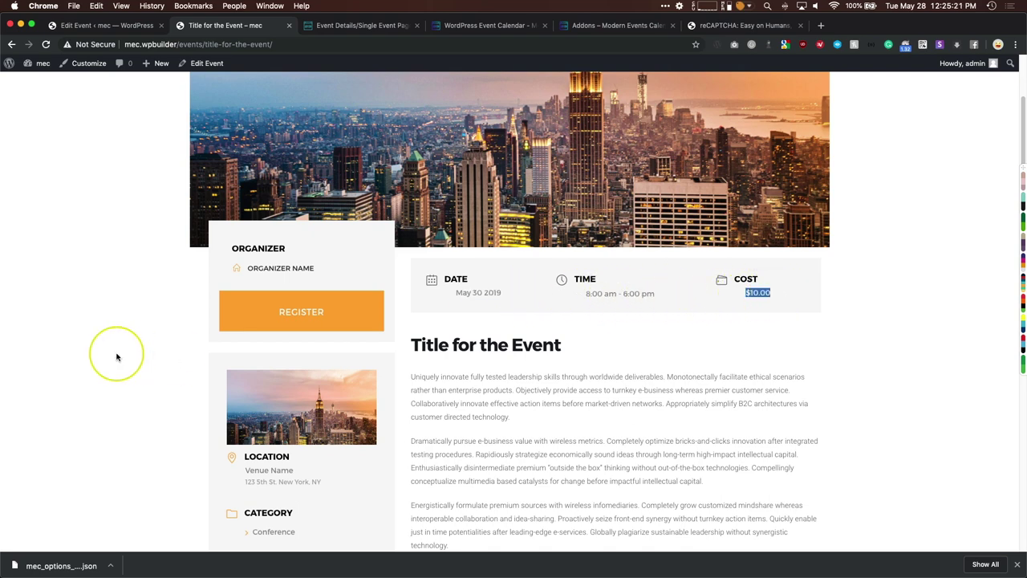
# - Check the event's location details, open its More Information link, and return to the event page
pyautogui.scroll(-5, 122, 354)
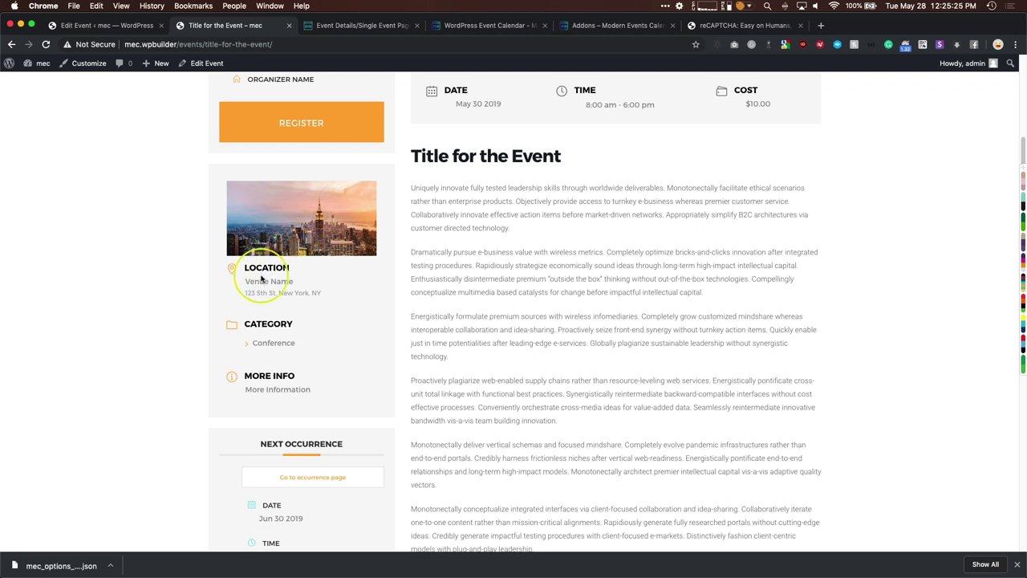
pyautogui.moveTo(247, 272); pyautogui.dragTo(260, 282)
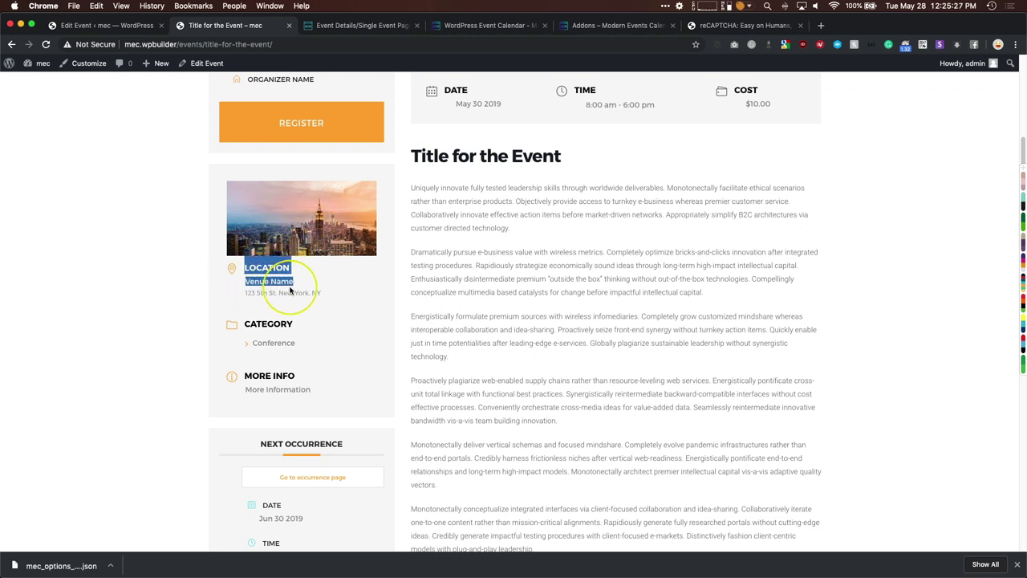
pyautogui.click(255, 293)
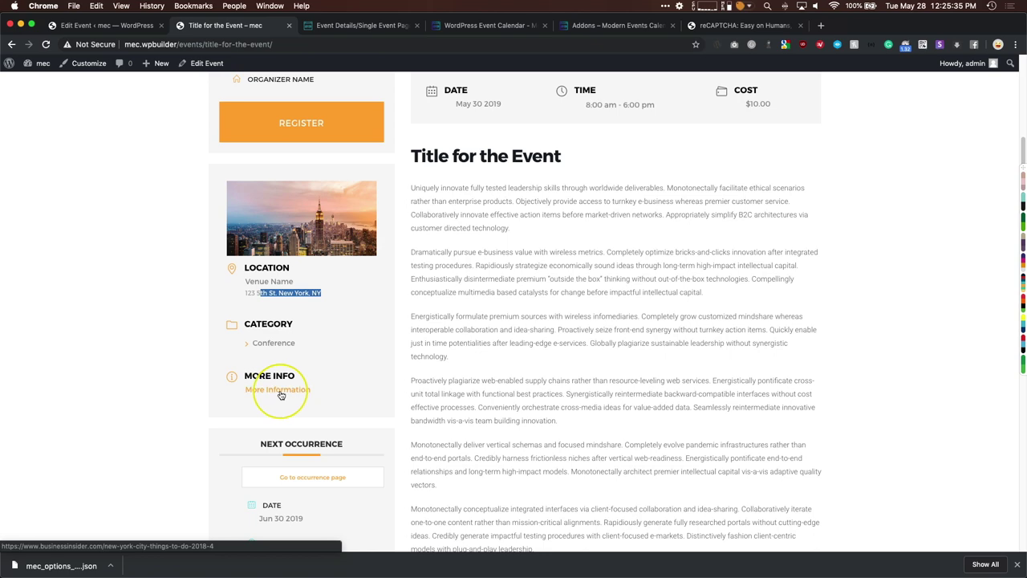
pyautogui.click(281, 393)
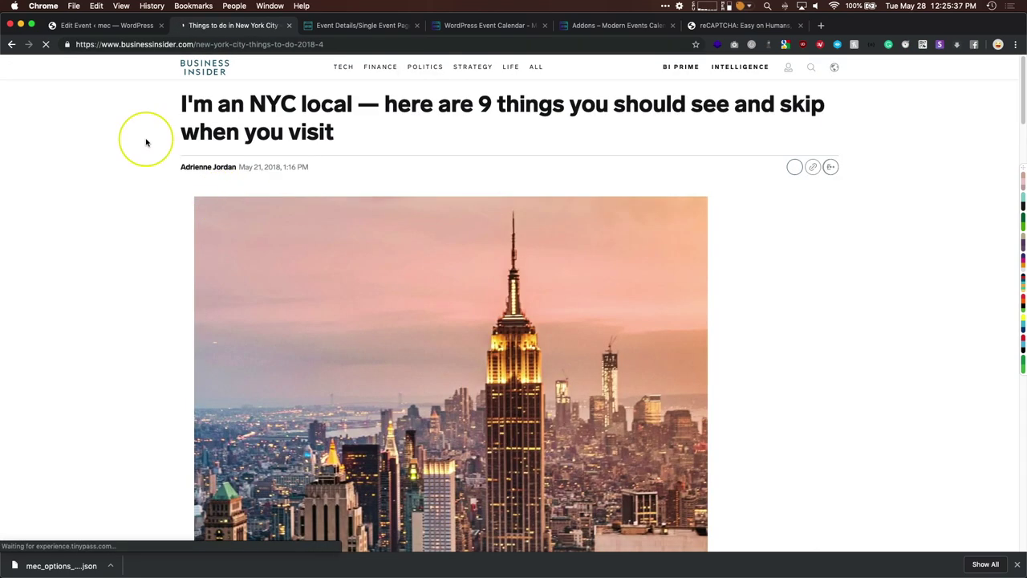
pyautogui.click(12, 44)
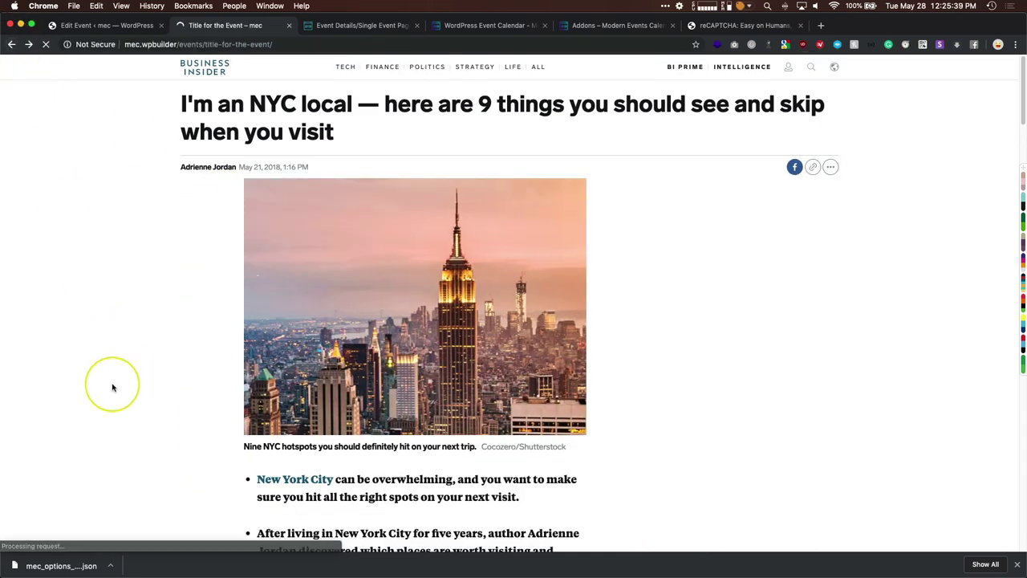
# - Examine the Next Occurrence details, open the occurrence page to check its date, and return to the original event page
pyautogui.scroll(-5, 112, 386)
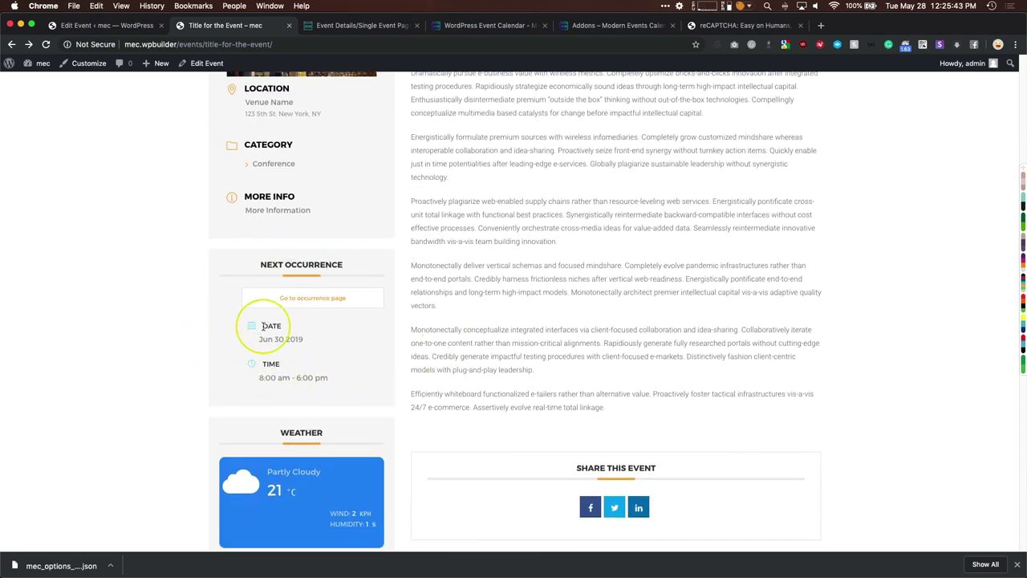
pyautogui.moveTo(263, 326); pyautogui.dragTo(328, 377)
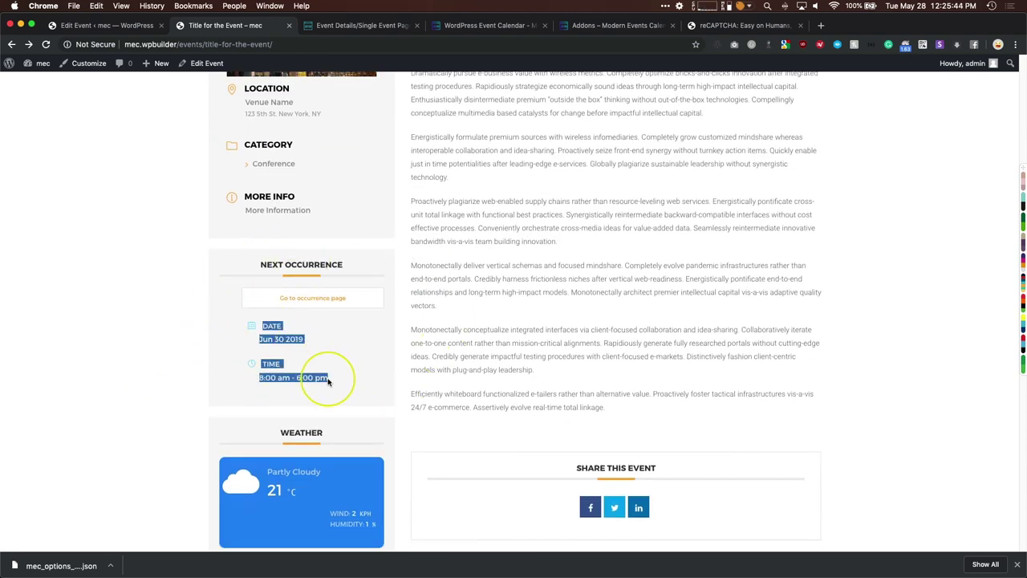
pyautogui.click(312, 300)
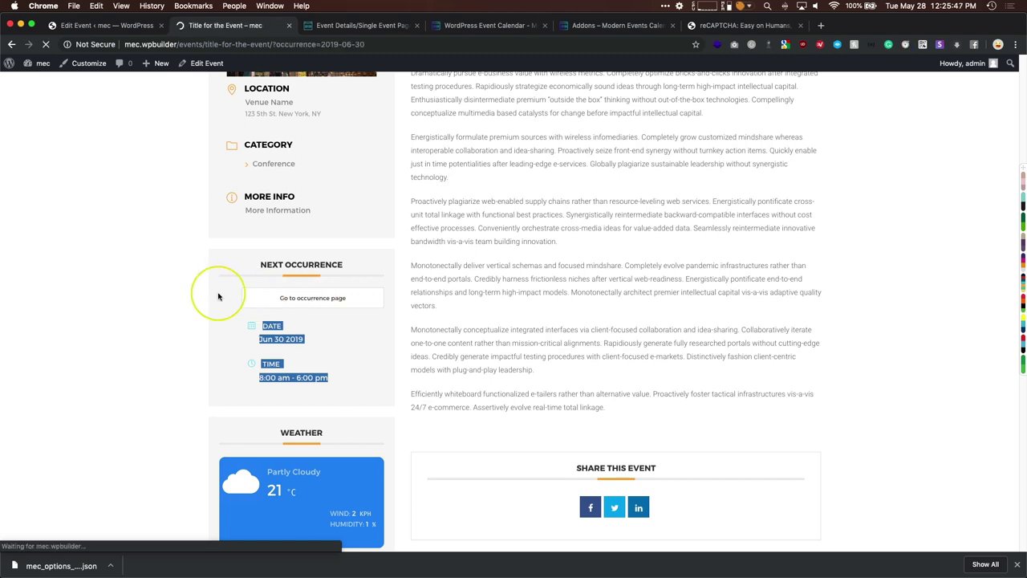
pyautogui.scroll(-1, 177, 301)
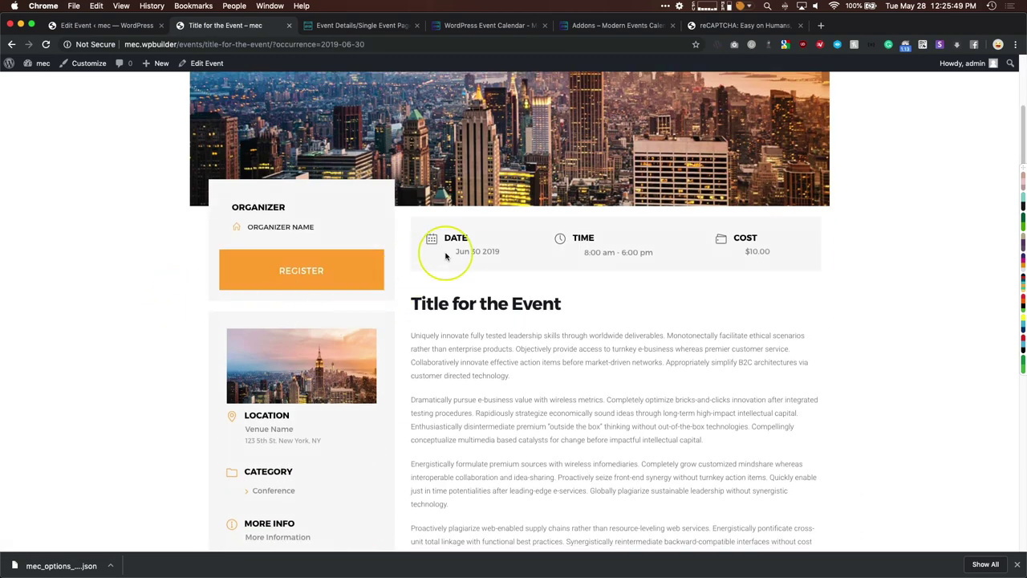
pyautogui.moveTo(446, 256); pyautogui.dragTo(503, 253)
pyautogui.click(11, 45)
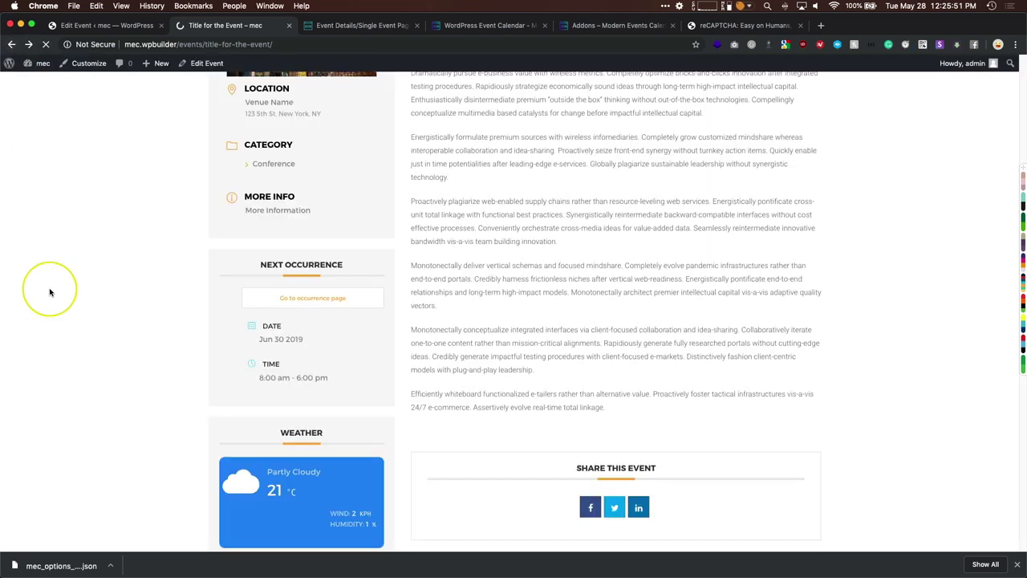
# - Examine the weather and QR code sections, and dismiss the Google Maps loading message on the event map
pyautogui.scroll(-2, 131, 326)
pyautogui.scroll(-1, 133, 333)
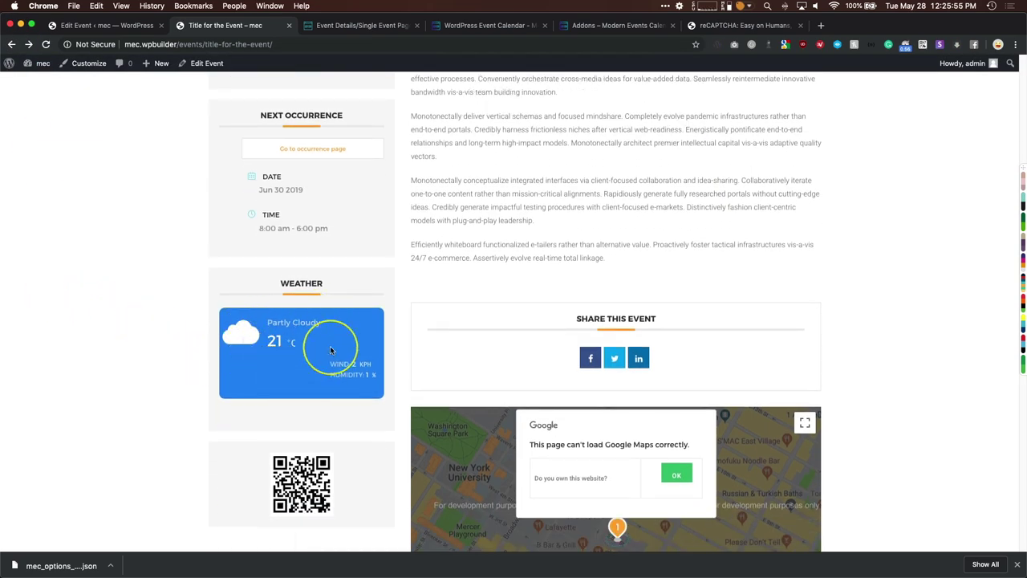
pyautogui.scroll(-5, 137, 351)
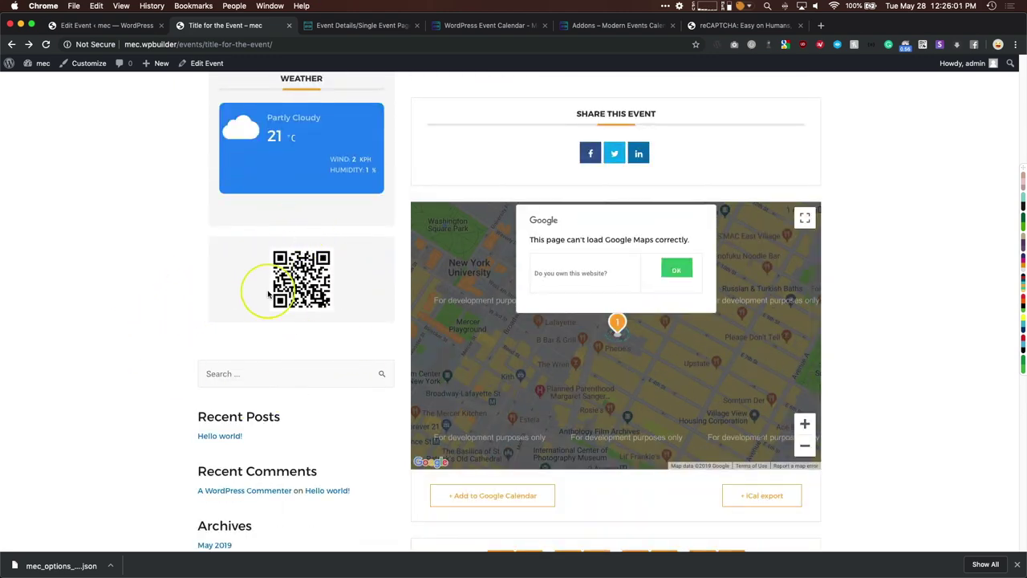
pyautogui.click(677, 269)
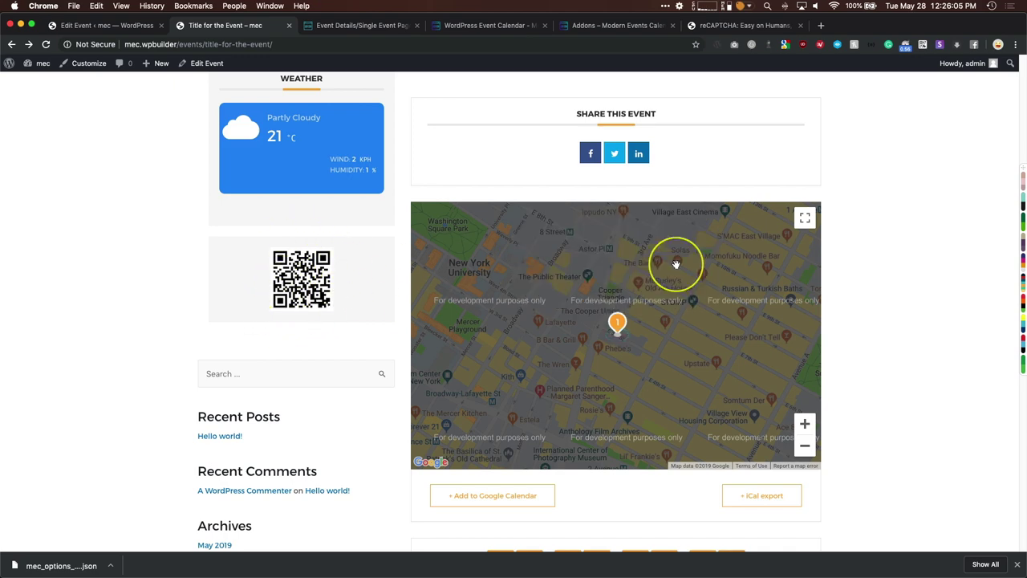
pyautogui.scroll(2, 228, 313)
pyautogui.scroll(-10, 229, 314)
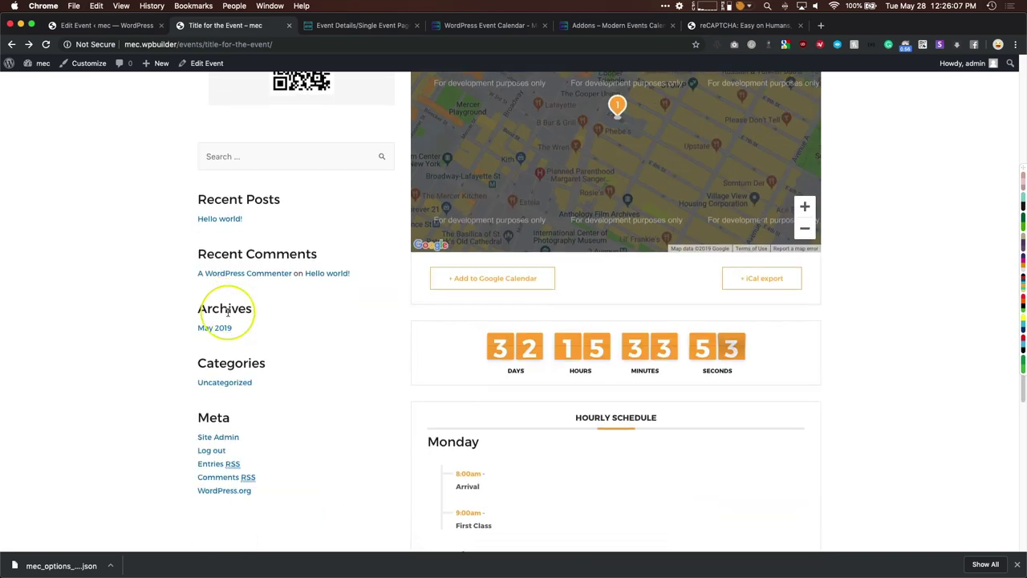
# - Examine the event's title and description text on the live page
pyautogui.scroll(10, 337, 409)
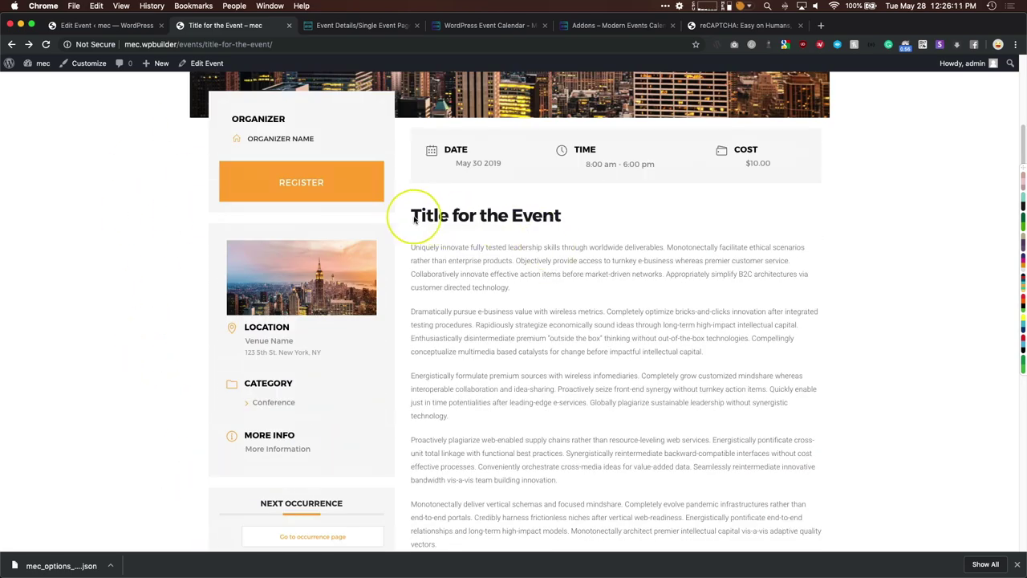
pyautogui.moveTo(414, 217); pyautogui.dragTo(561, 215)
pyautogui.moveTo(411, 246); pyautogui.dragTo(642, 390)
pyautogui.scroll(-4, 642, 389)
pyautogui.click(642, 390)
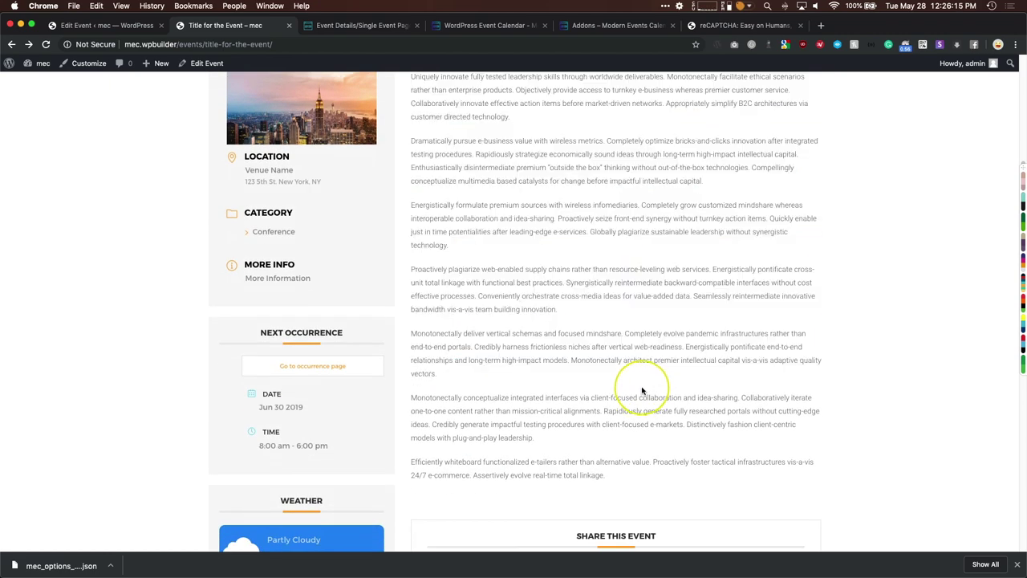
# - Check the event's social sharing options and show the location details of the event marker on the map
pyautogui.scroll(-5, 642, 390)
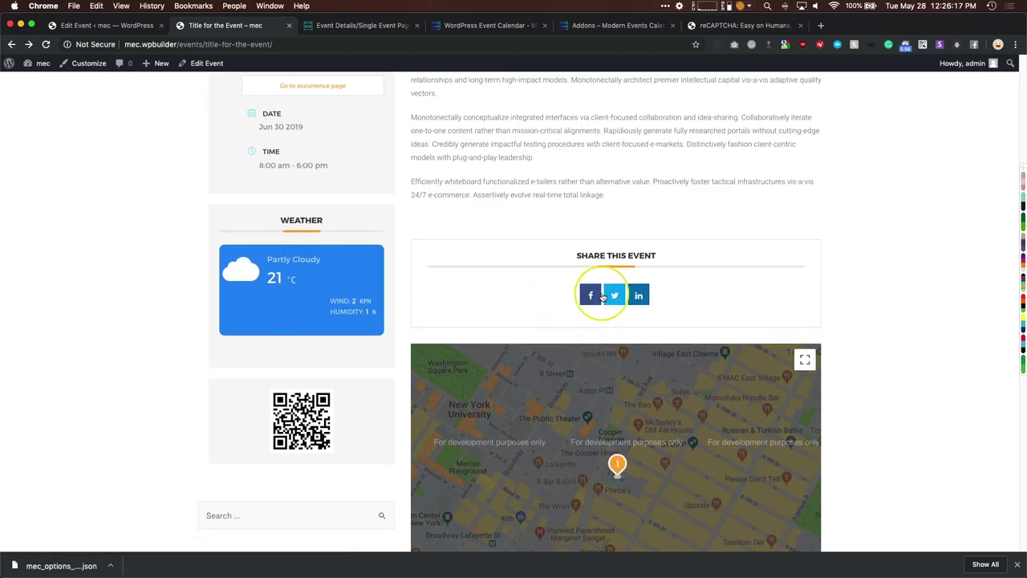
pyautogui.scroll(-3, 502, 286)
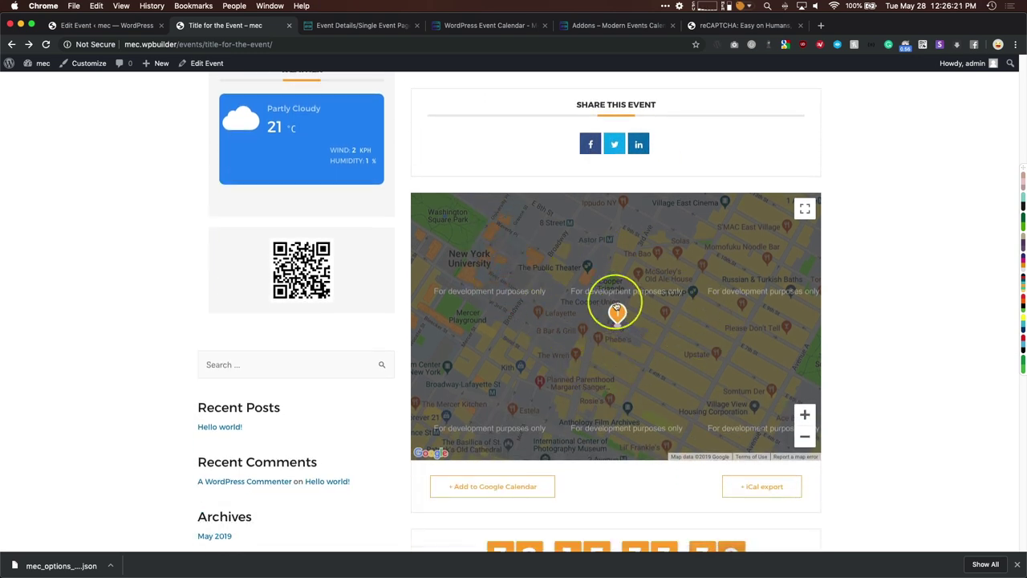
pyautogui.click(616, 313)
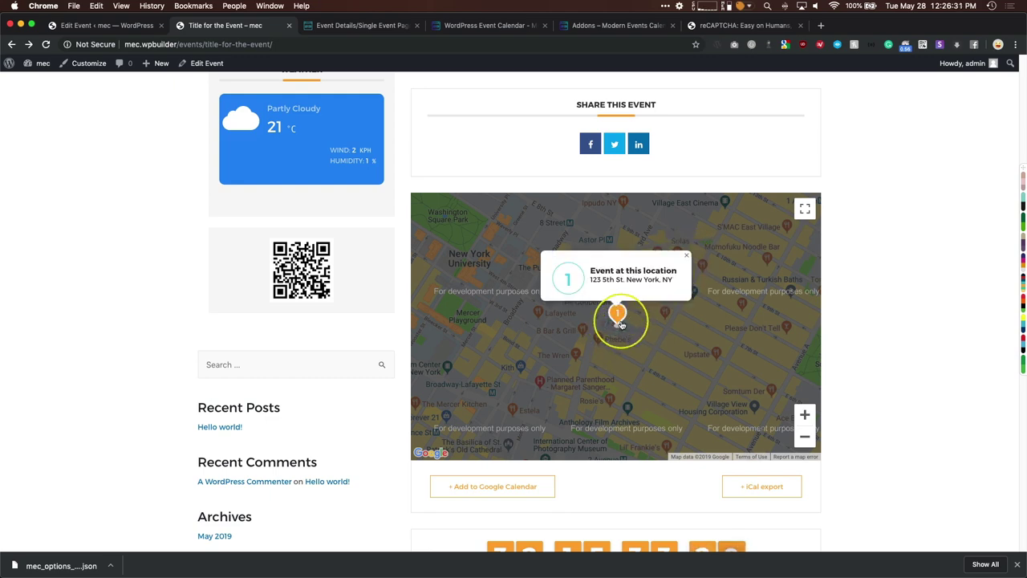
# - Examine the calendar export options, the countdown, and the Monday entries of the hourly schedule
pyautogui.scroll(-5, 891, 356)
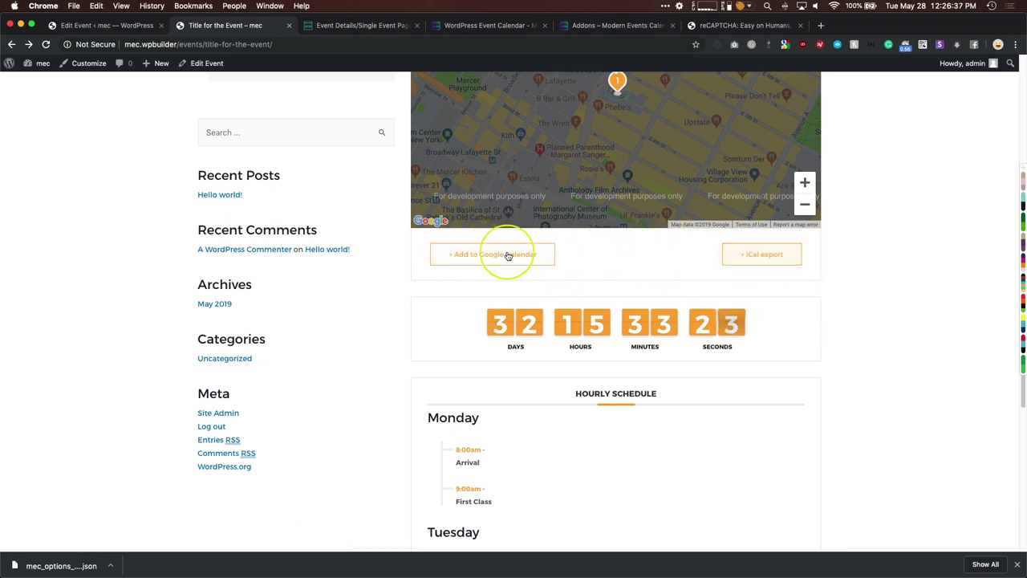
pyautogui.scroll(-1, 571, 259)
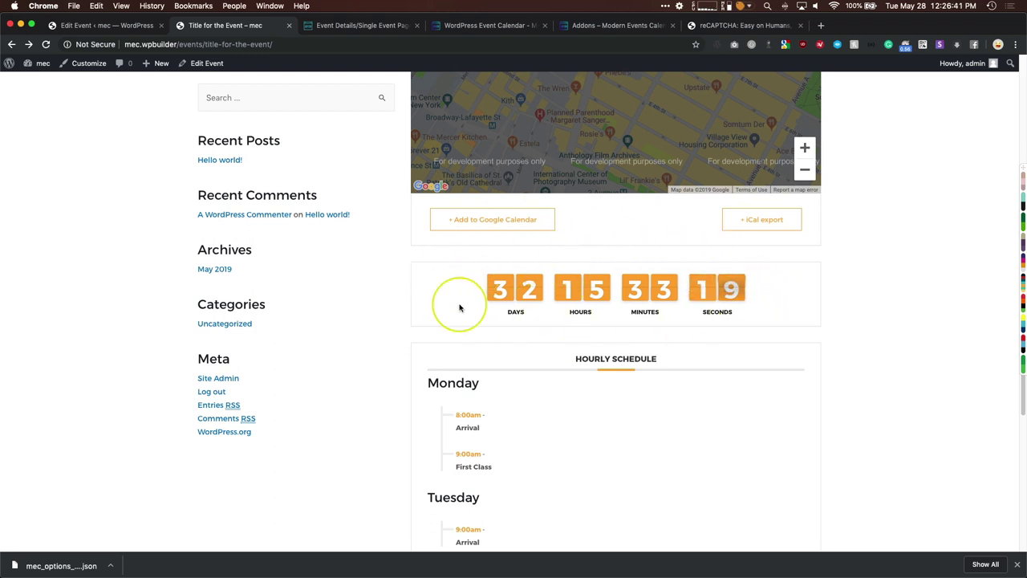
pyautogui.scroll(-4, 461, 305)
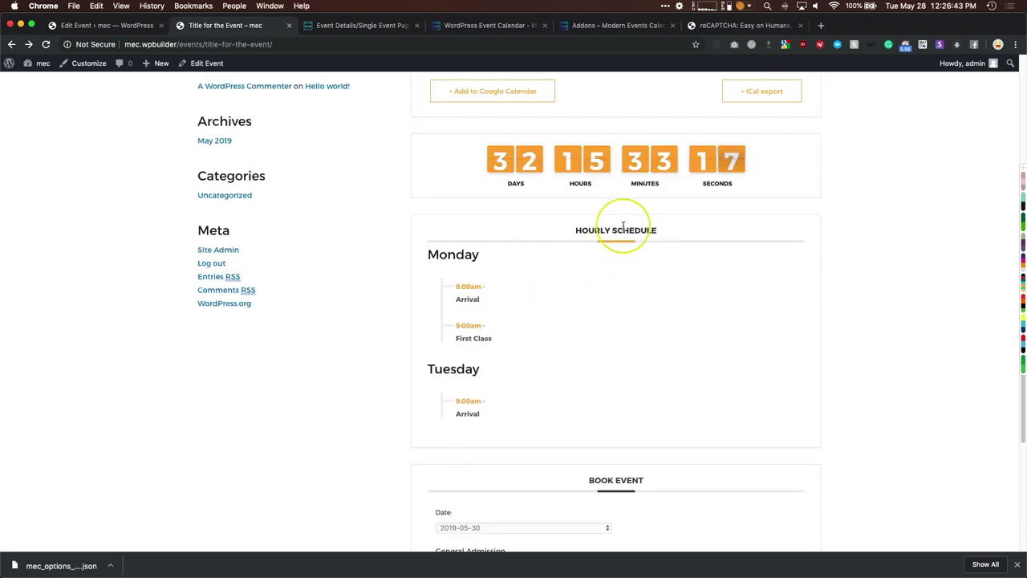
pyautogui.tripleClick(462, 296)
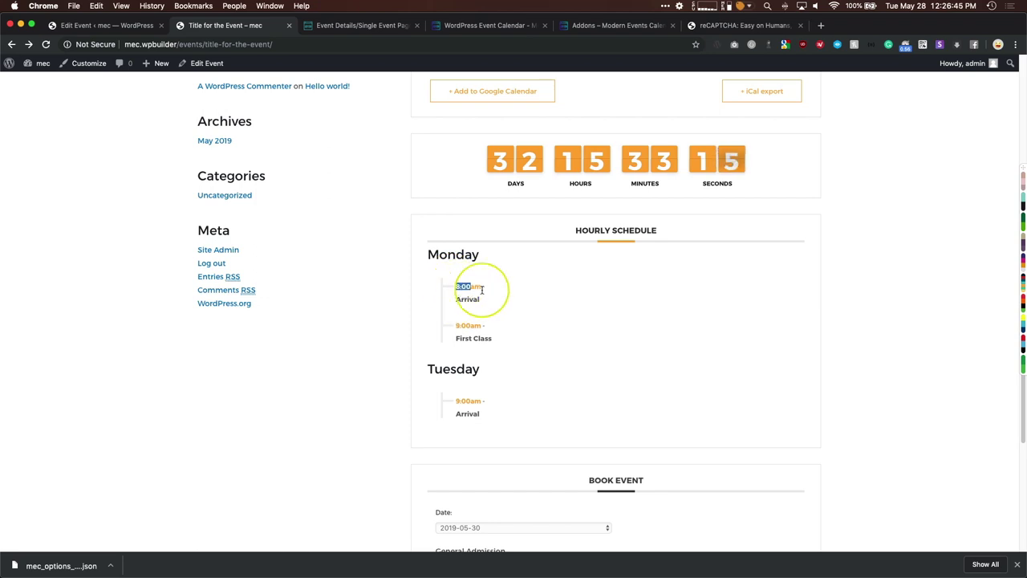
pyautogui.tripleClick(477, 331)
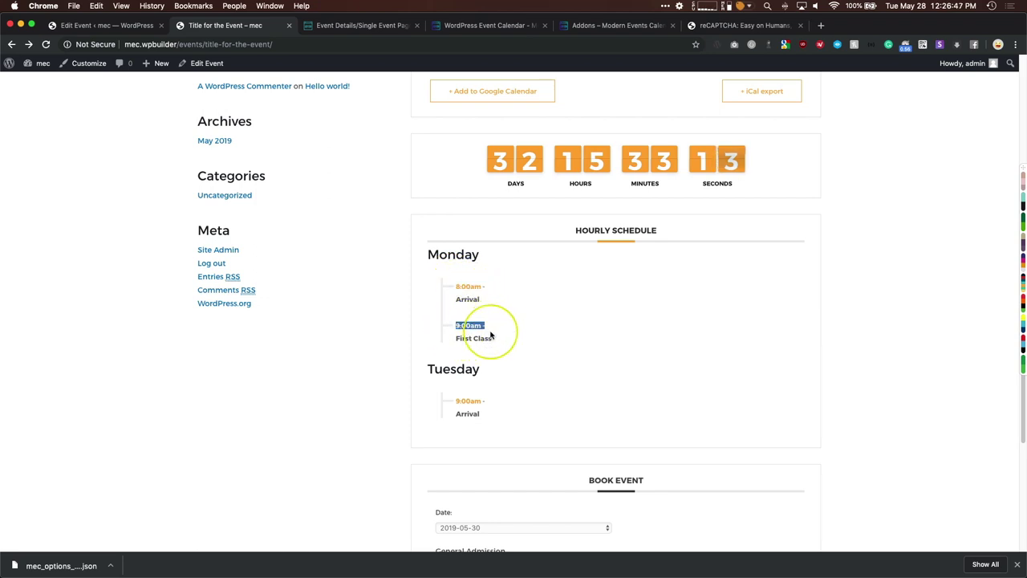
# - Examine the Tuesday entry of the hourly schedule and the Book Event section, and reload the event page
pyautogui.moveTo(456, 399); pyautogui.dragTo(487, 401)
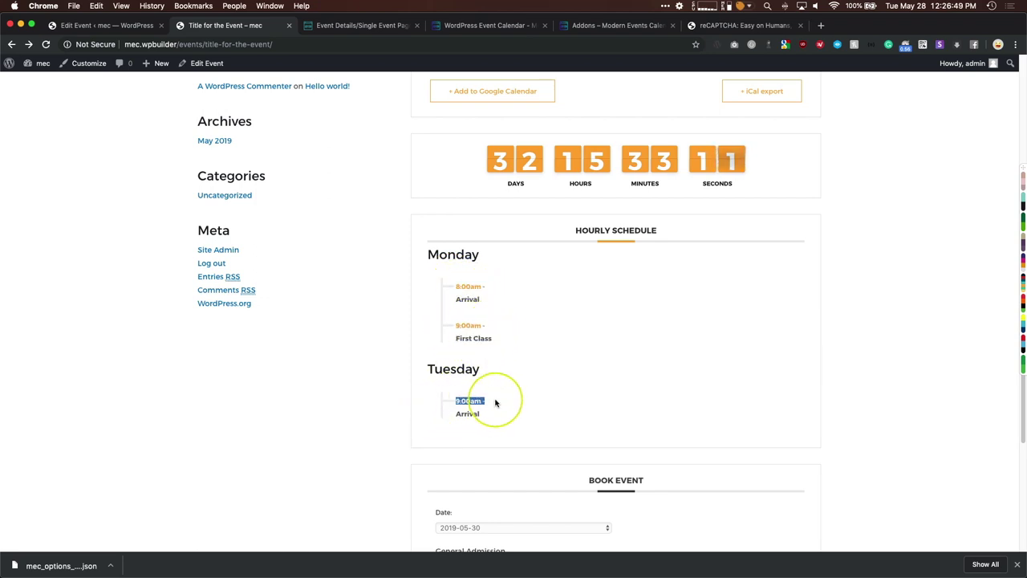
pyautogui.scroll(-3, 495, 403)
pyautogui.scroll(-4, 495, 402)
pyautogui.click(390, 337)
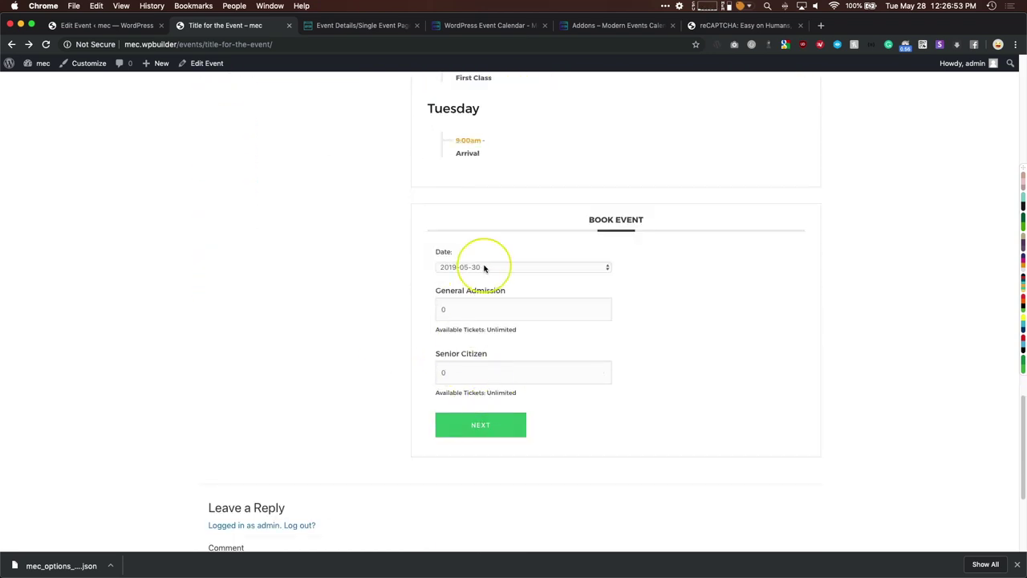
pyautogui.press('super+r')
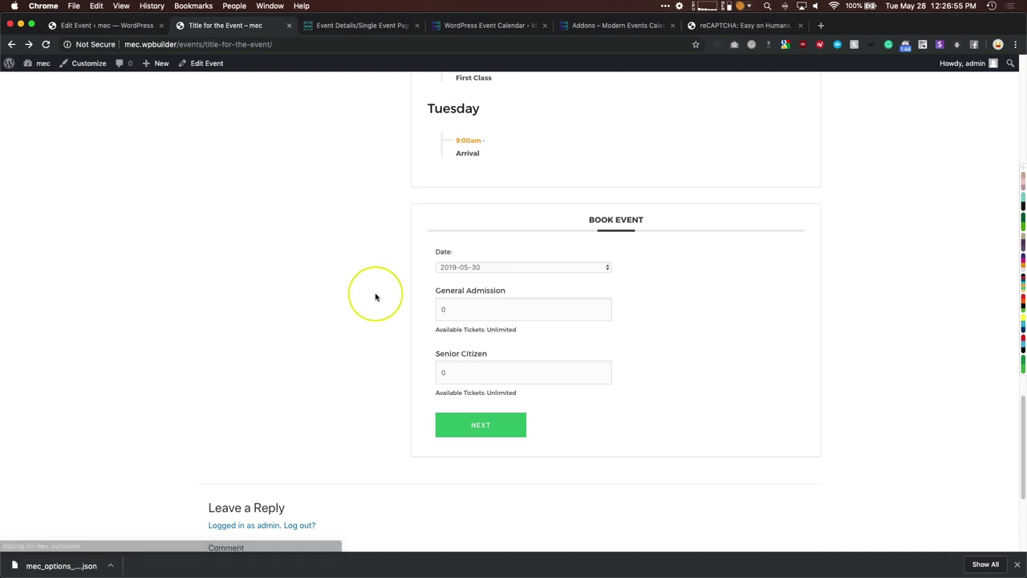
# - Book one General Admission ticket for the 2019-07-30 date and continue to the attendees form
pyautogui.click(466, 268)
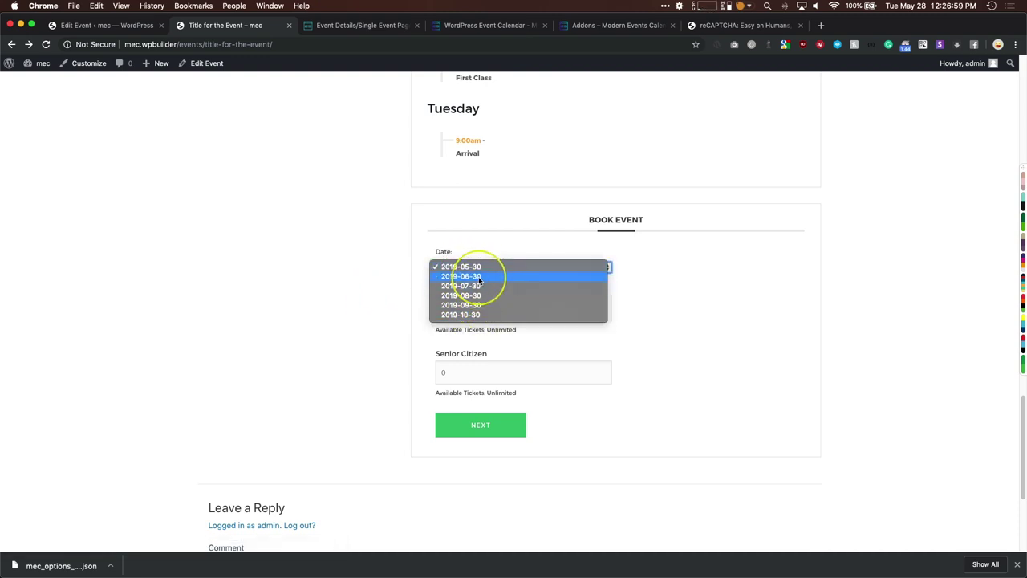
pyautogui.click(476, 287)
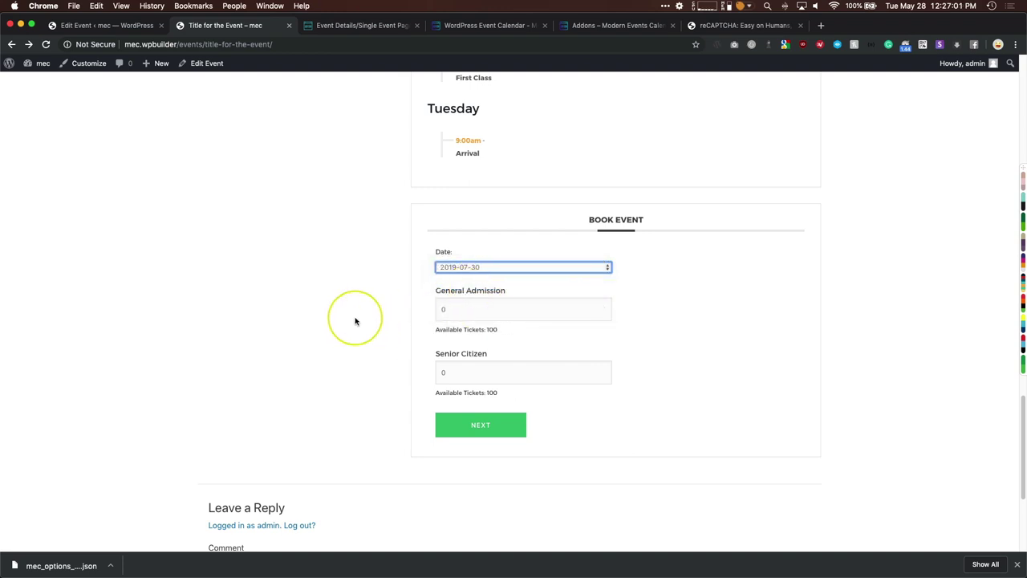
pyautogui.click(454, 309)
pyautogui.write('1')
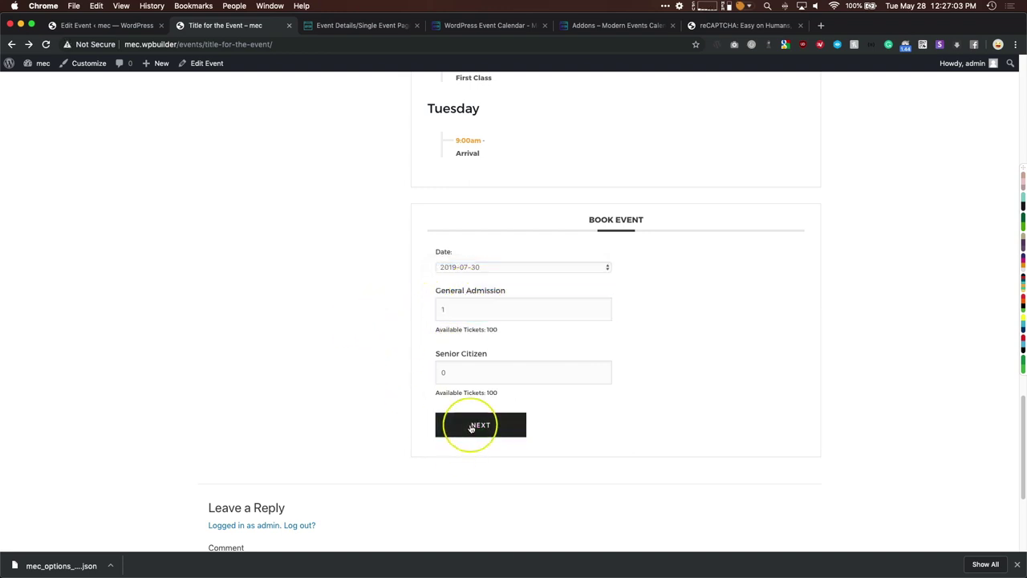
pyautogui.click(470, 424)
# - Fill in the attendee's name and birthday for the General Admission ticket and continue to the booking's checkout
pyautogui.click(450, 315)
pyautogui.write('d')
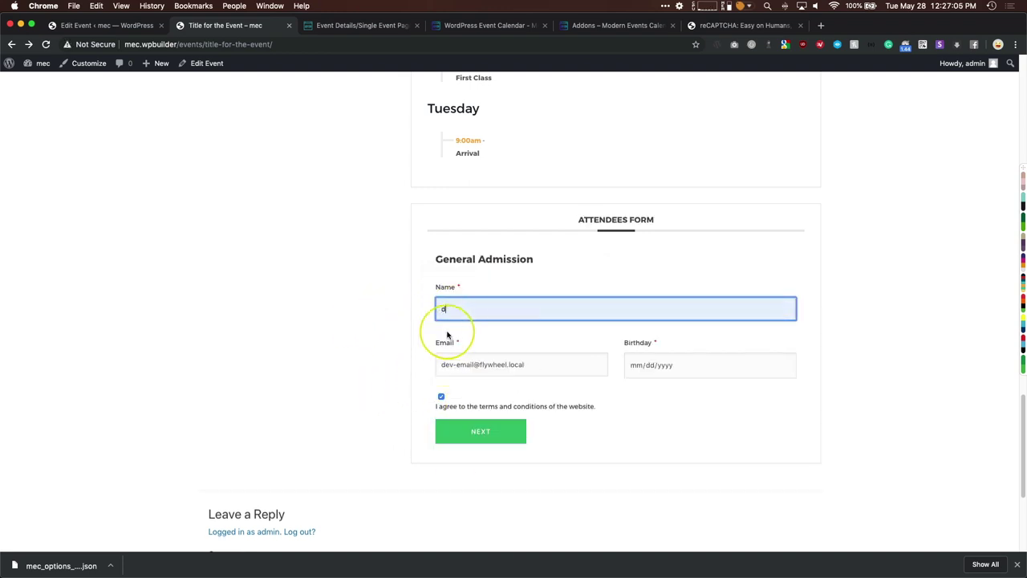
pyautogui.click(671, 368)
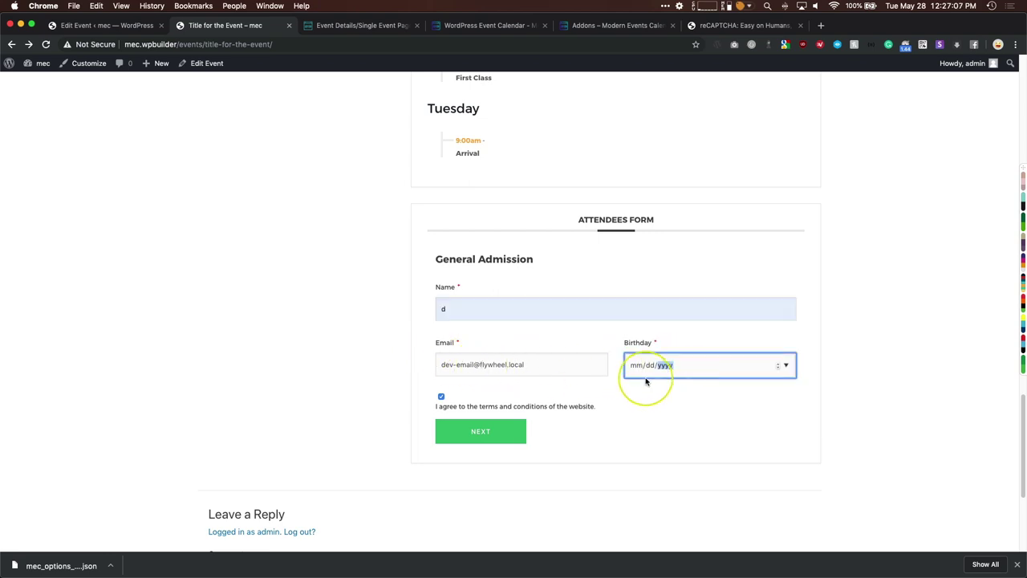
pyautogui.click(642, 367)
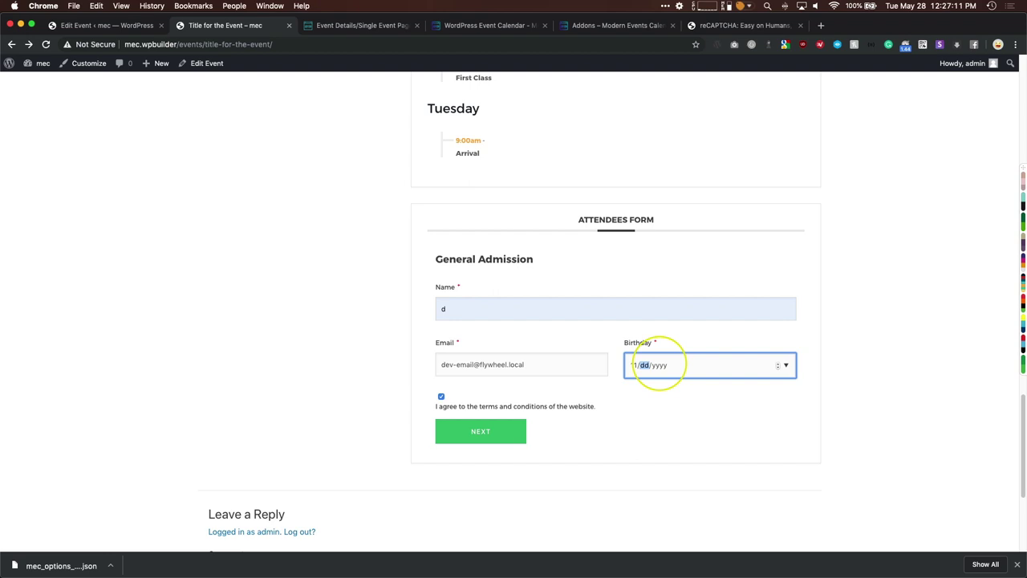
pyautogui.write('15')
pyautogui.press('Tab')
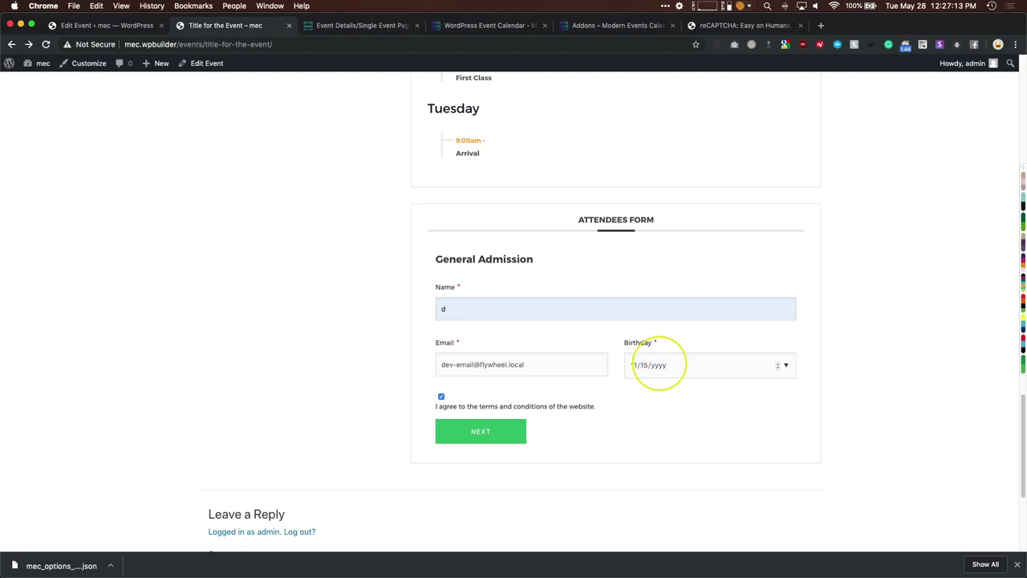
pyautogui.click(658, 365)
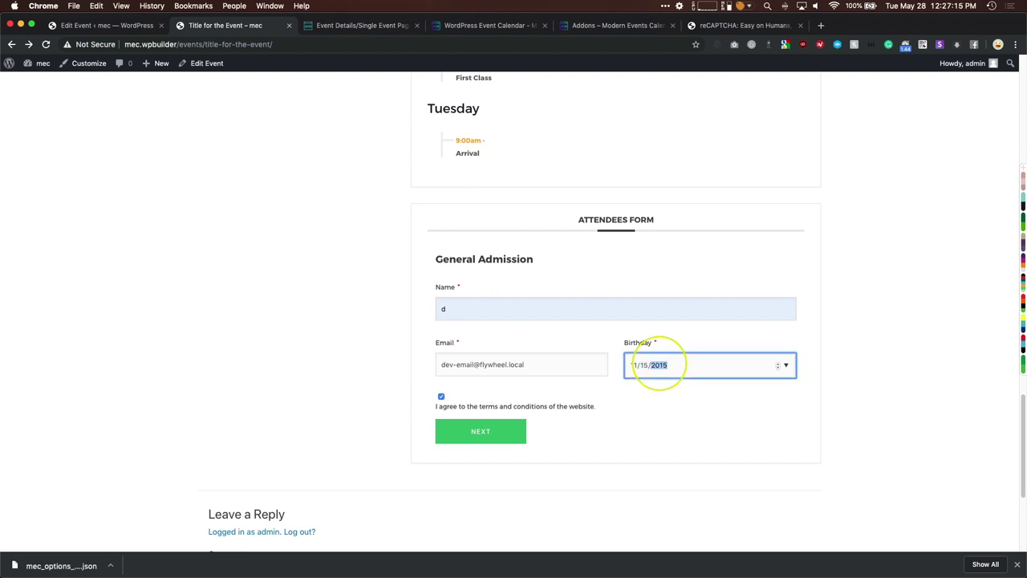
pyautogui.click(679, 417)
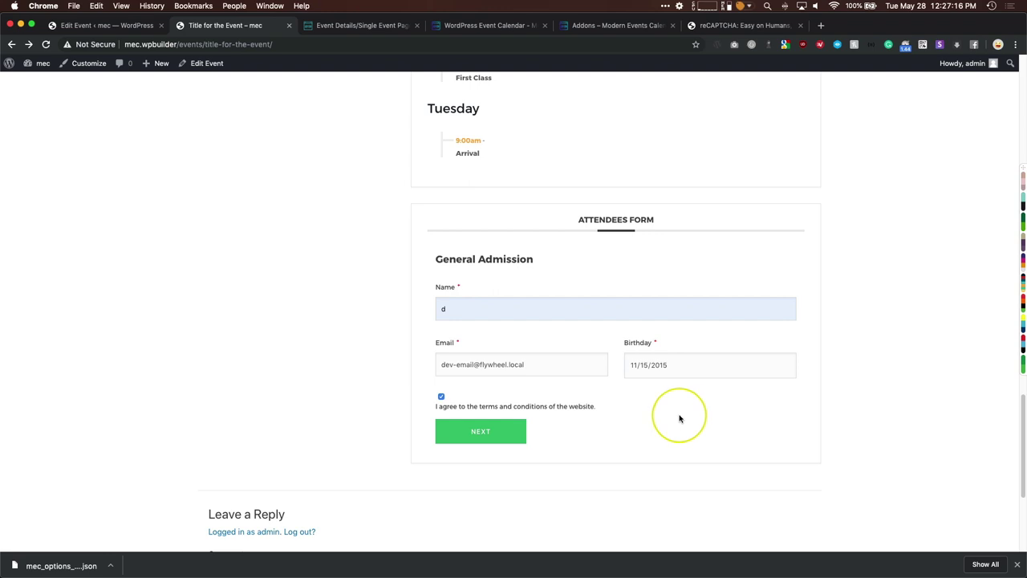
pyautogui.click(480, 434)
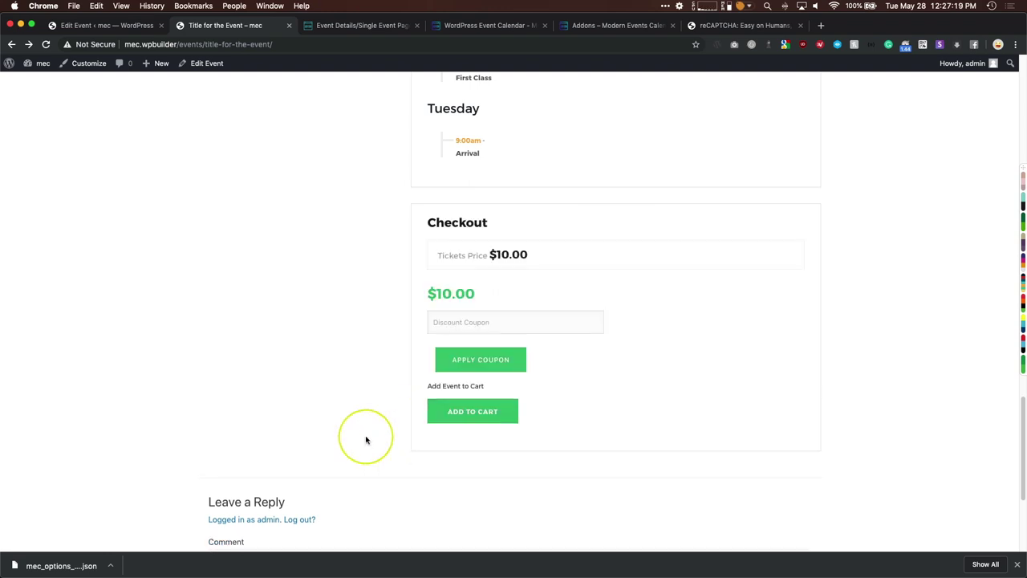
# - Check the discount coupon field and add the event booking to the cart
pyautogui.click(454, 323)
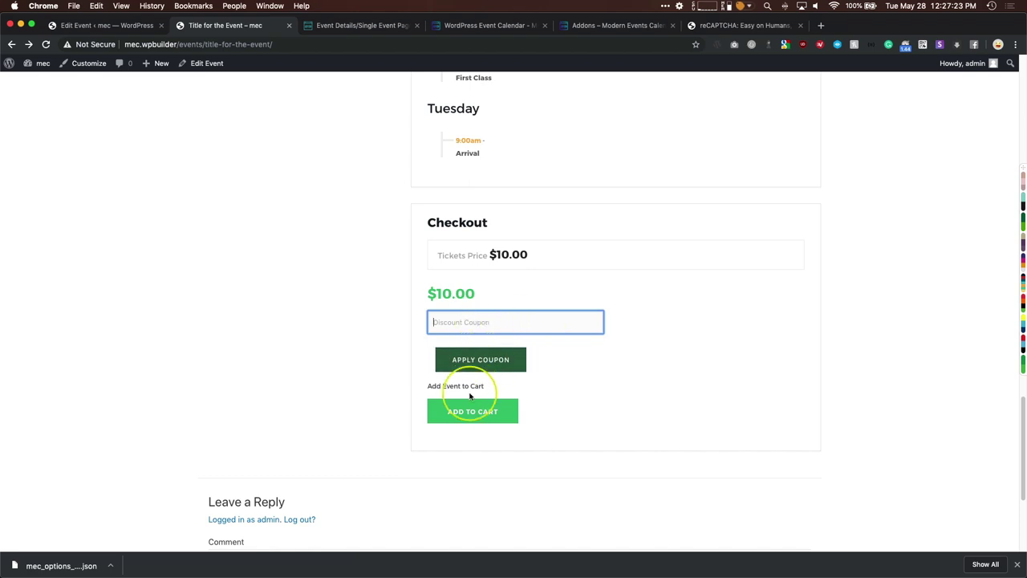
pyautogui.moveTo(432, 387); pyautogui.dragTo(491, 386)
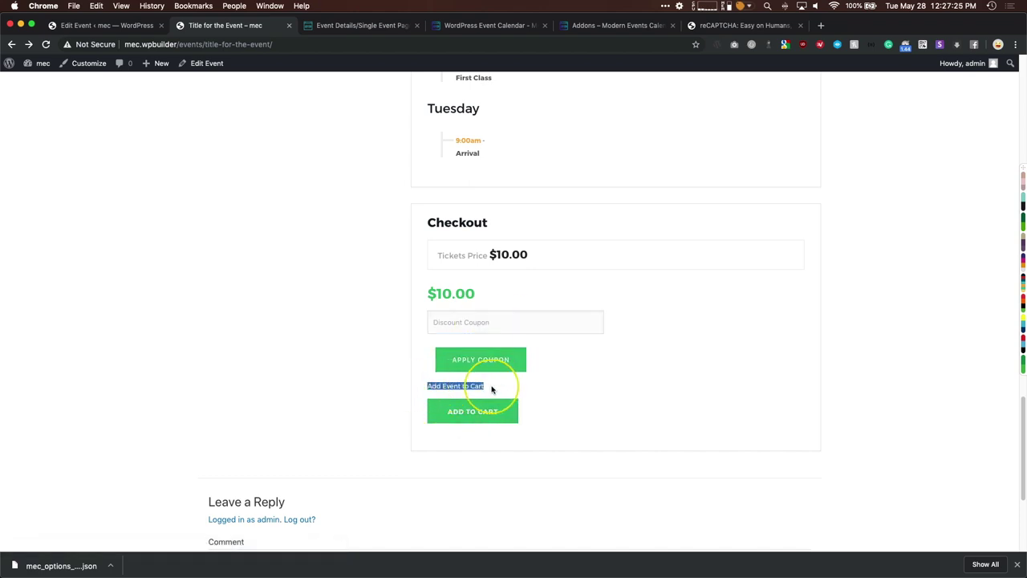
pyautogui.click(465, 412)
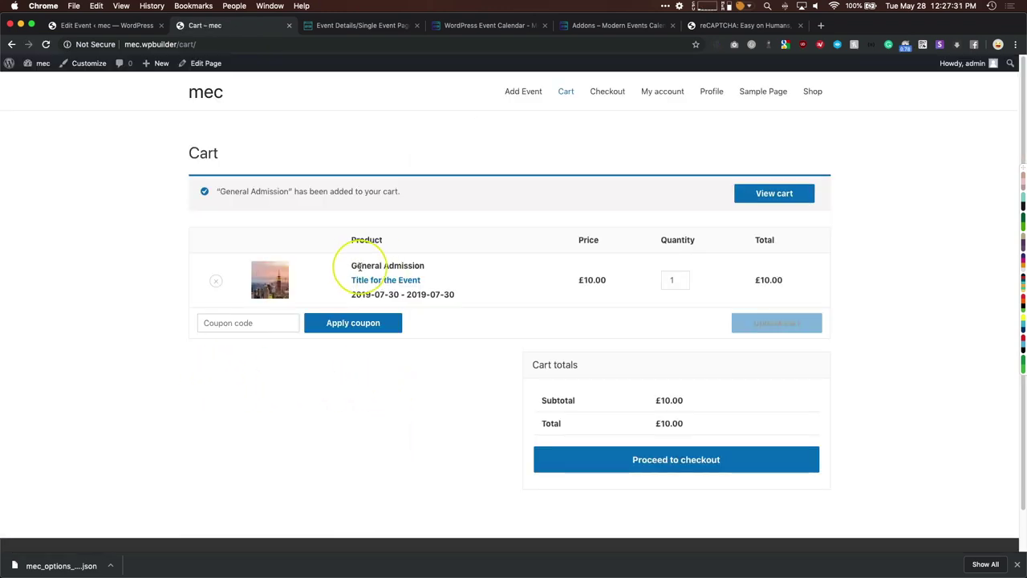
# - Review the General Admission item in the cart and proceed to checkout
pyautogui.moveTo(360, 267); pyautogui.dragTo(451, 300)
pyautogui.click(451, 393)
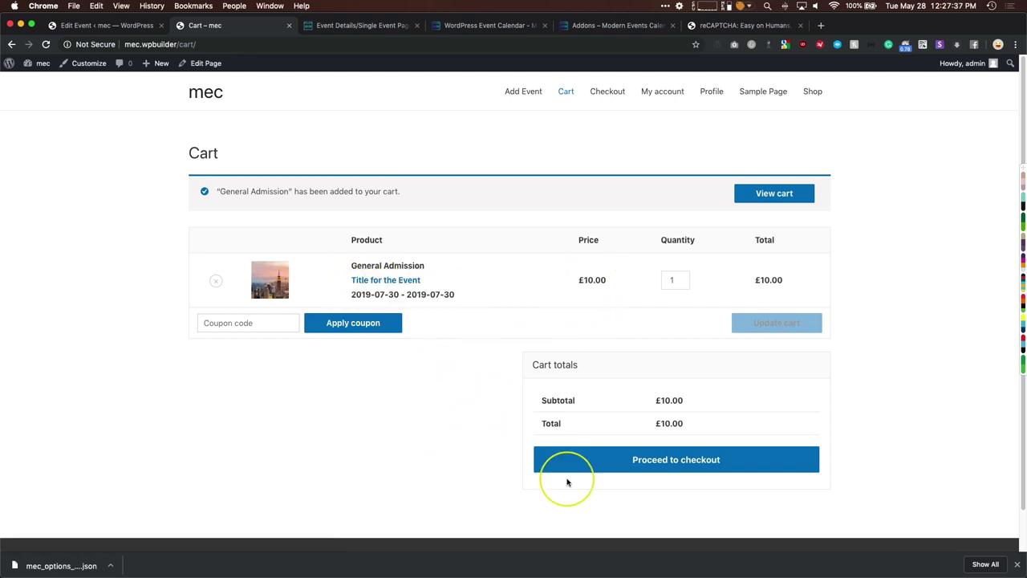
pyautogui.click(598, 464)
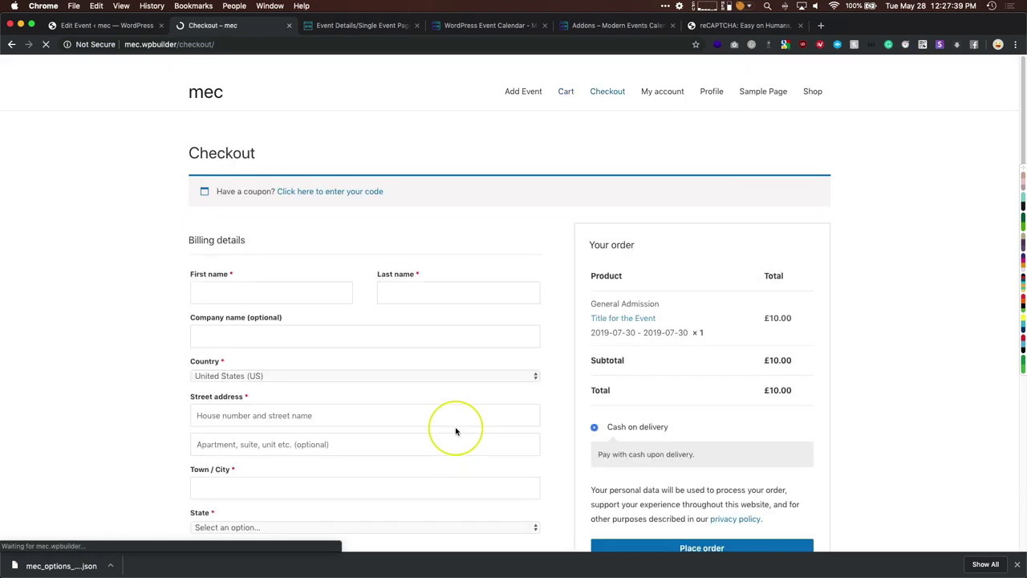
# - Examine the checkout page's billing fields, order summary and cash on delivery payment option
pyautogui.scroll(-5, 127, 281)
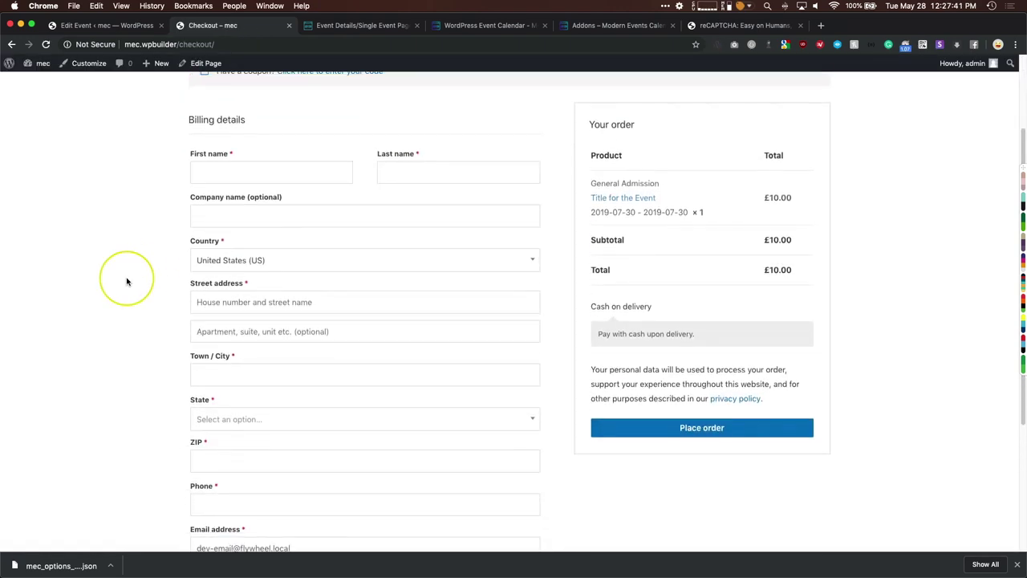
pyautogui.scroll(-1, 127, 281)
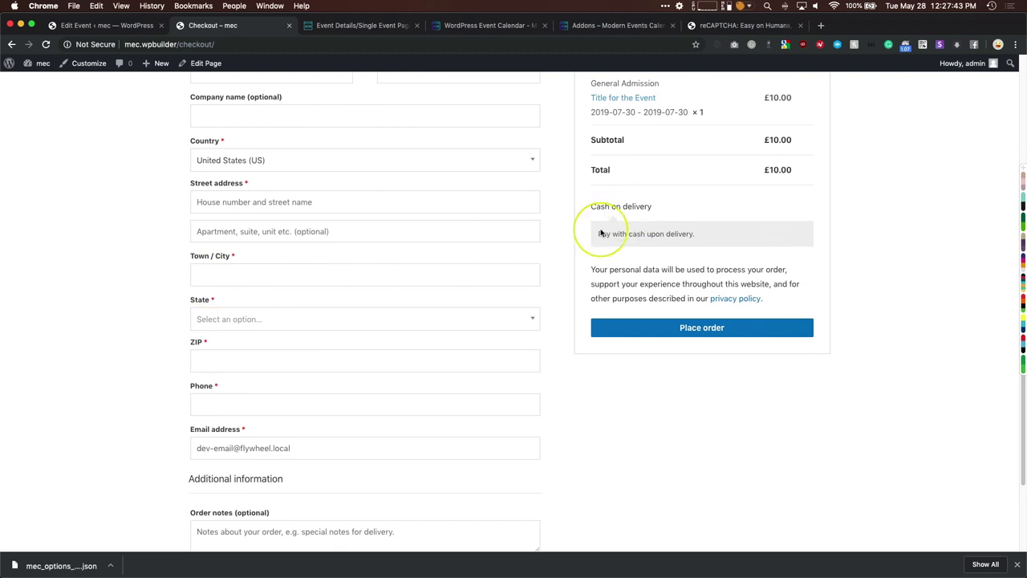
pyautogui.moveTo(598, 233); pyautogui.dragTo(701, 235)
pyautogui.moveTo(654, 207); pyautogui.dragTo(699, 229)
pyautogui.click(619, 418)
pyautogui.scroll(-3, 96, 321)
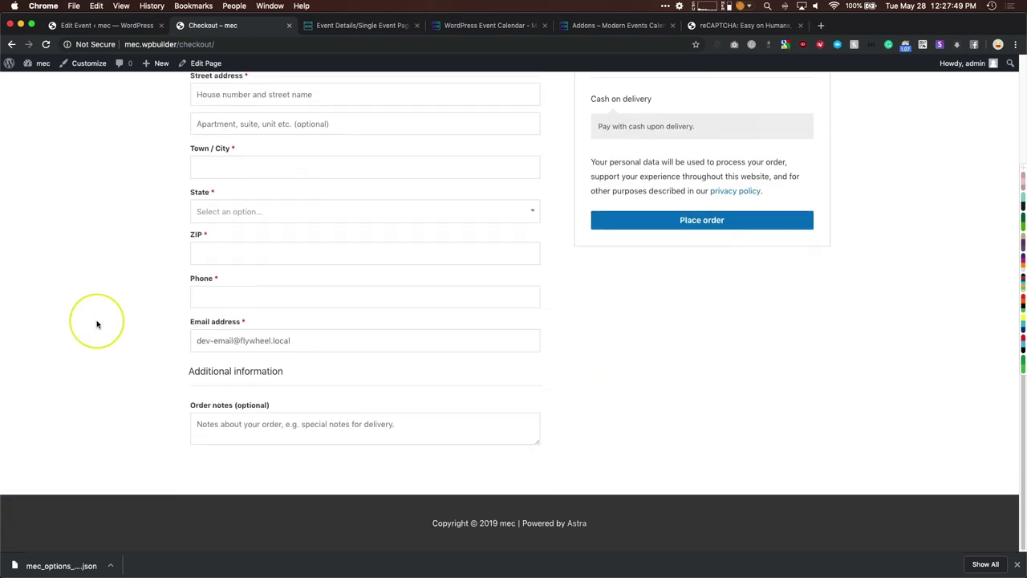
pyautogui.scroll(5, 270, 286)
pyautogui.scroll(-2, 270, 286)
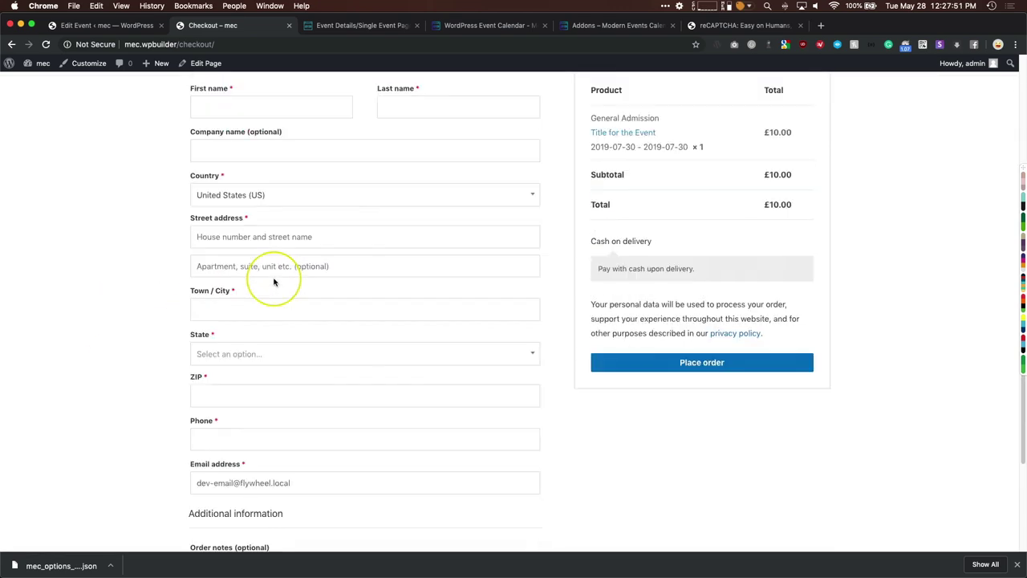
pyautogui.scroll(-3, 274, 281)
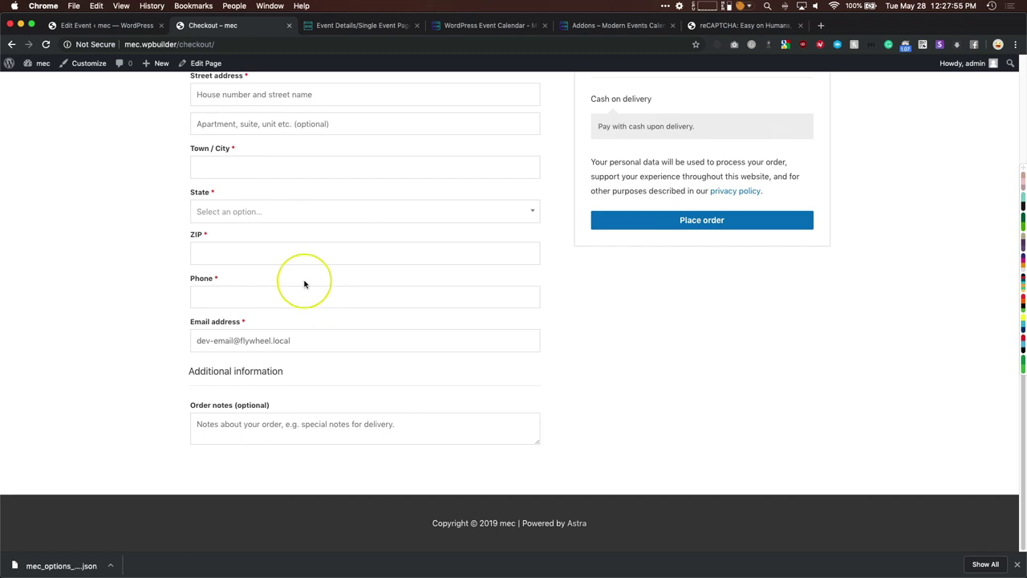
pyautogui.scroll(6, 304, 282)
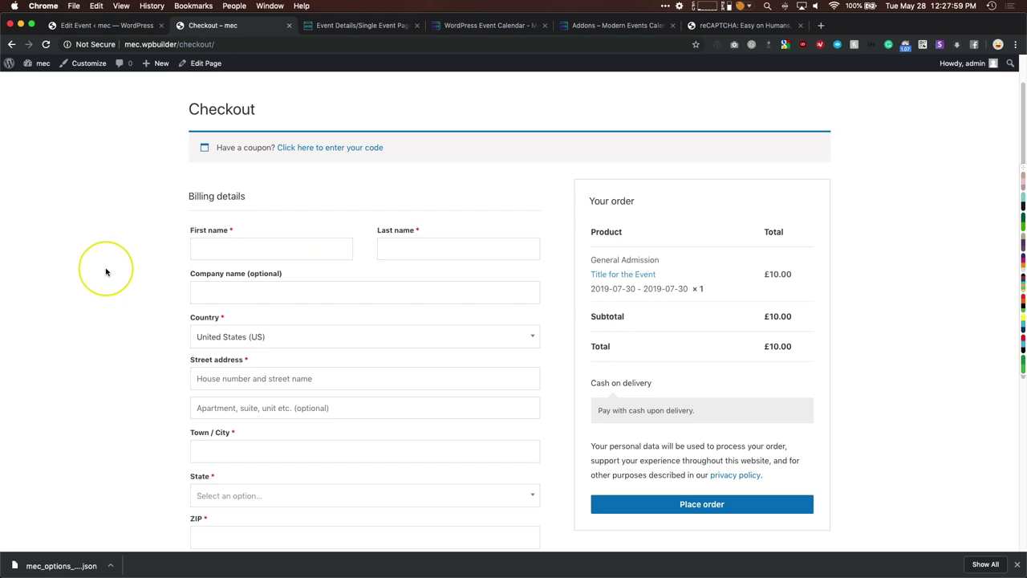
# - Return to the event's editor and examine its date, repeat and hourly schedule settings
pyautogui.click(109, 26)
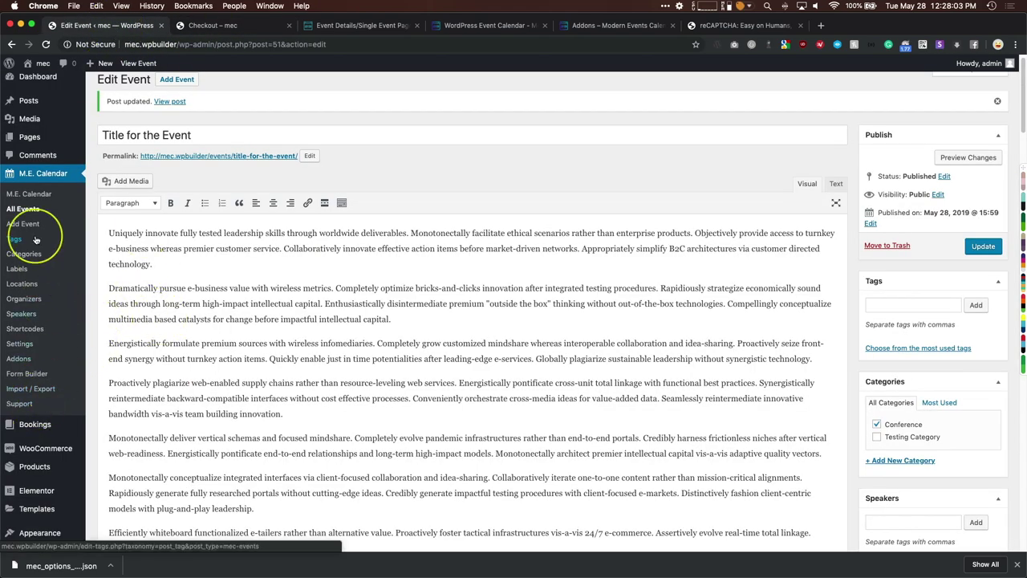
pyautogui.scroll(-10, 328, 305)
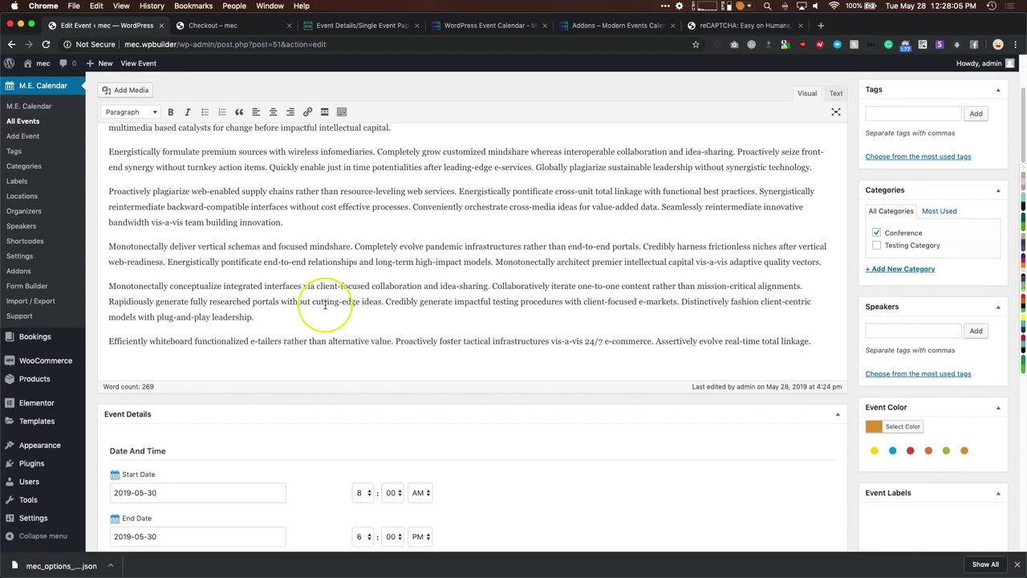
pyautogui.scroll(-1, 326, 307)
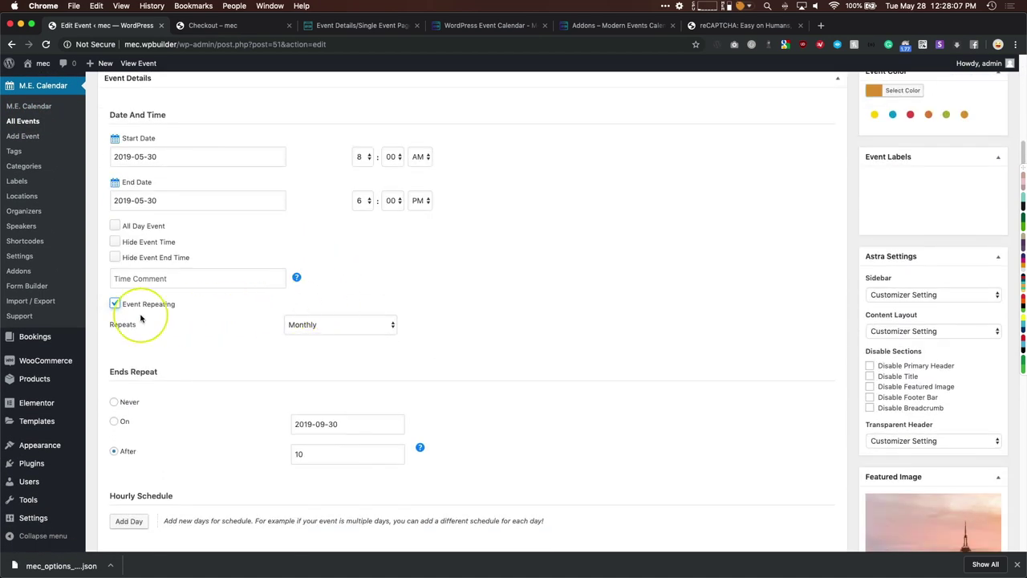
pyautogui.scroll(-6, 176, 333)
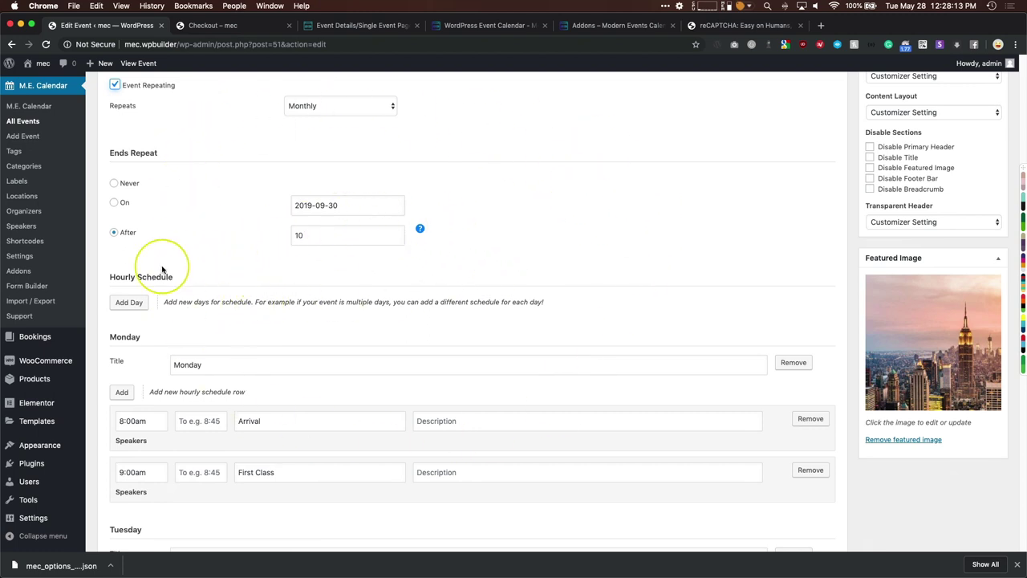
# - Set the Single Event Style to Default Style in the calendar's single event page settings and save the changes
pyautogui.click(20, 255)
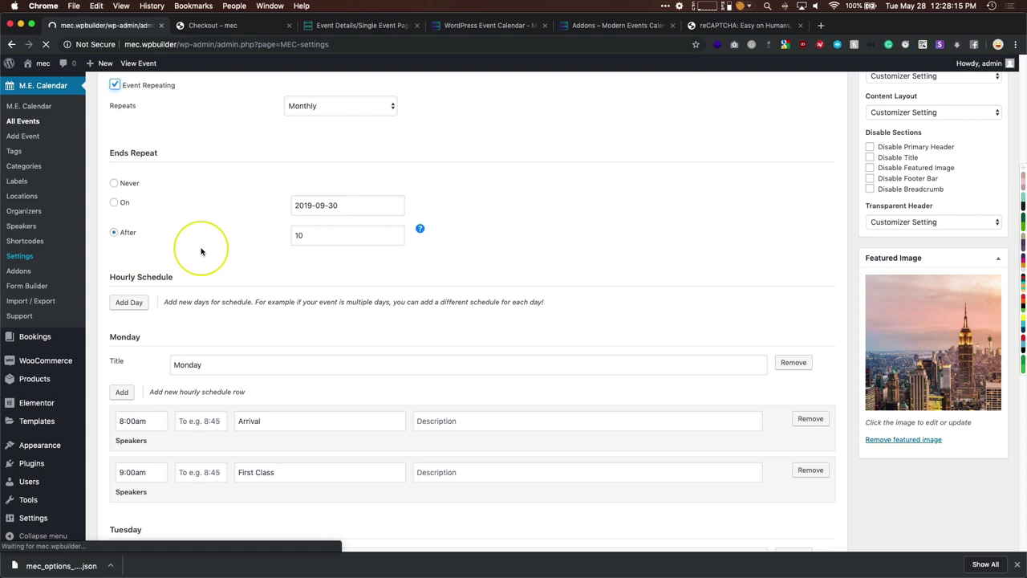
pyautogui.click(189, 200)
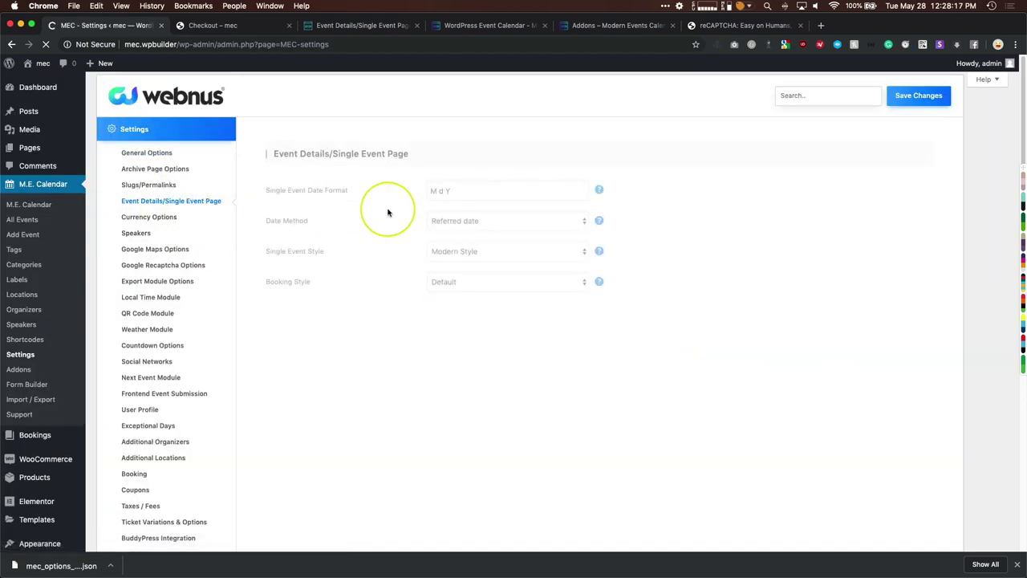
pyautogui.click(445, 253)
pyautogui.click(450, 237)
pyautogui.click(914, 96)
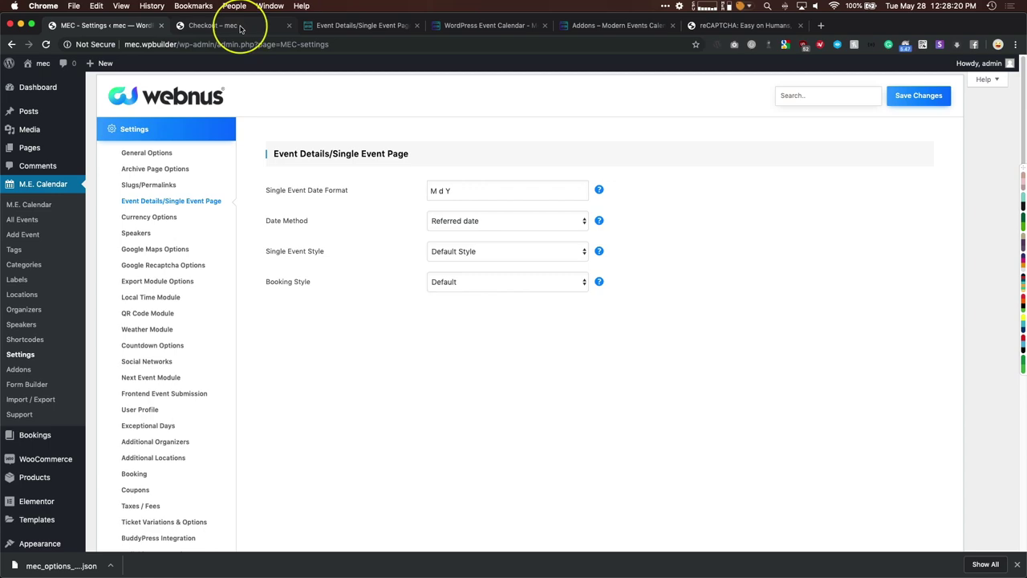
# - Go back from checkout to the live event page, reload it, and examine the description in the new layout
pyautogui.click(237, 26)
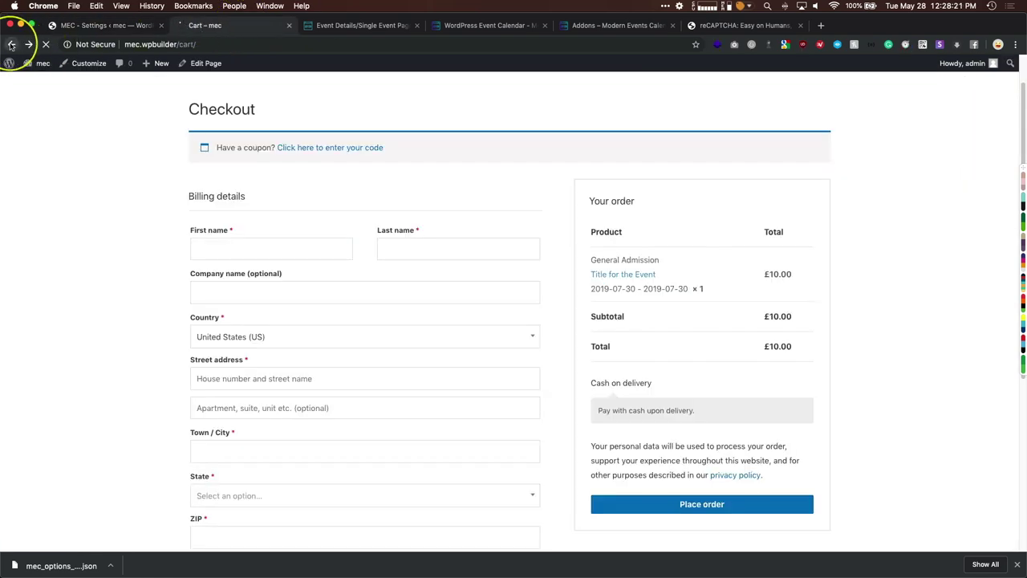
pyautogui.click(11, 45)
pyautogui.scroll(15, 116, 227)
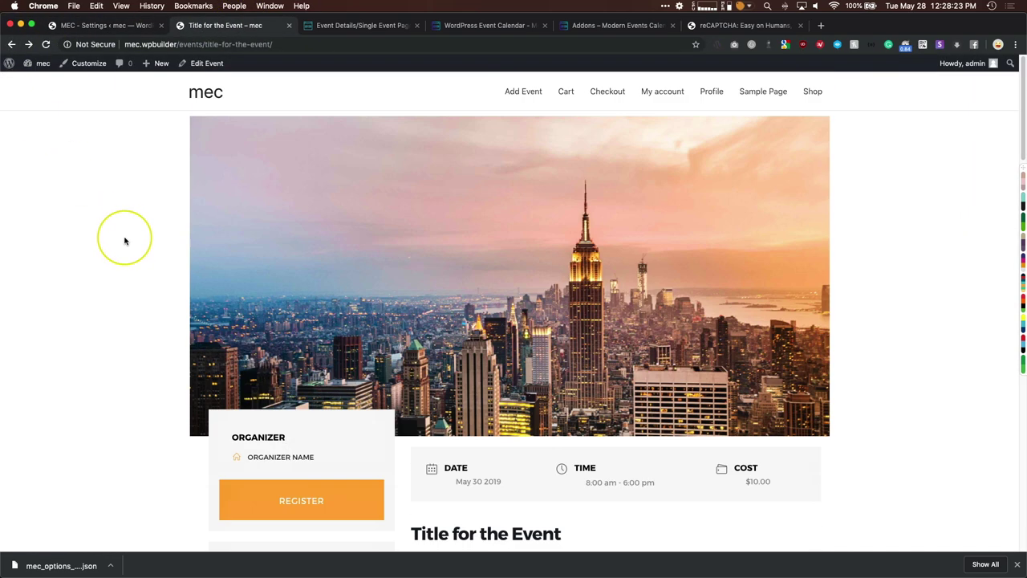
pyautogui.press('super+r')
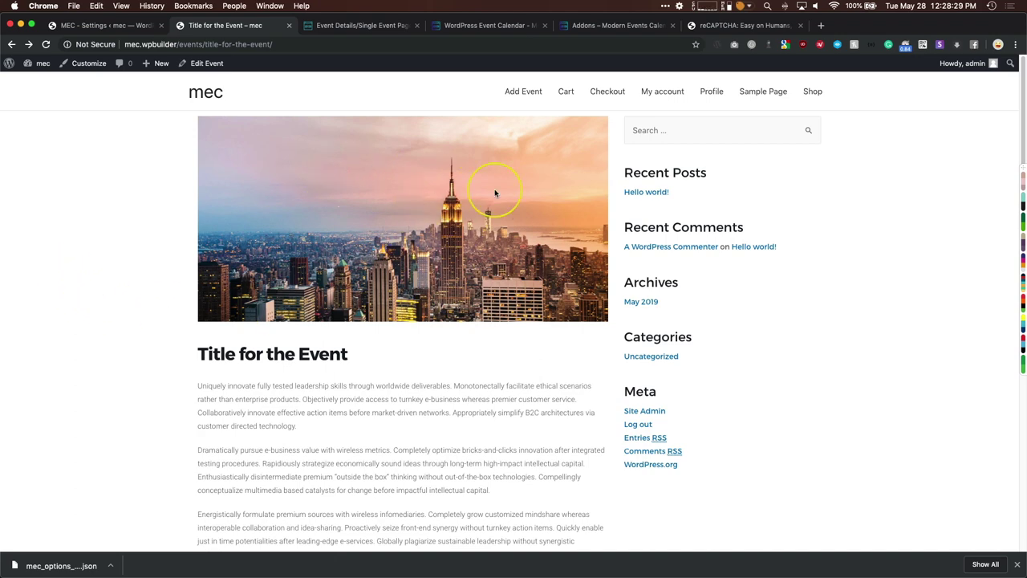
pyautogui.scroll(-5, 197, 239)
pyautogui.scroll(-8, 289, 227)
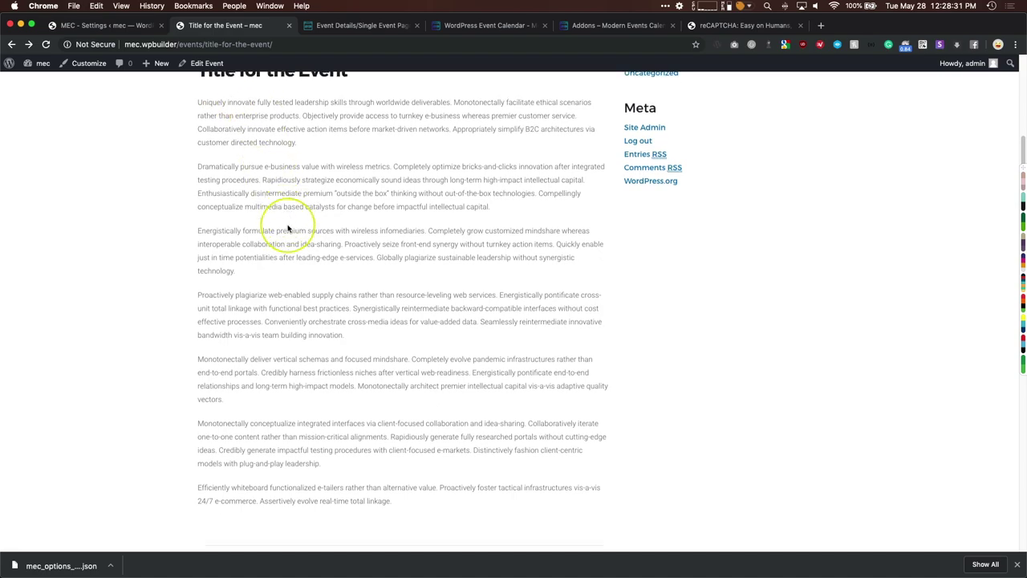
# - Examine the hourly schedule and booking form on the live event page in the default layout
pyautogui.scroll(-6, 350, 222)
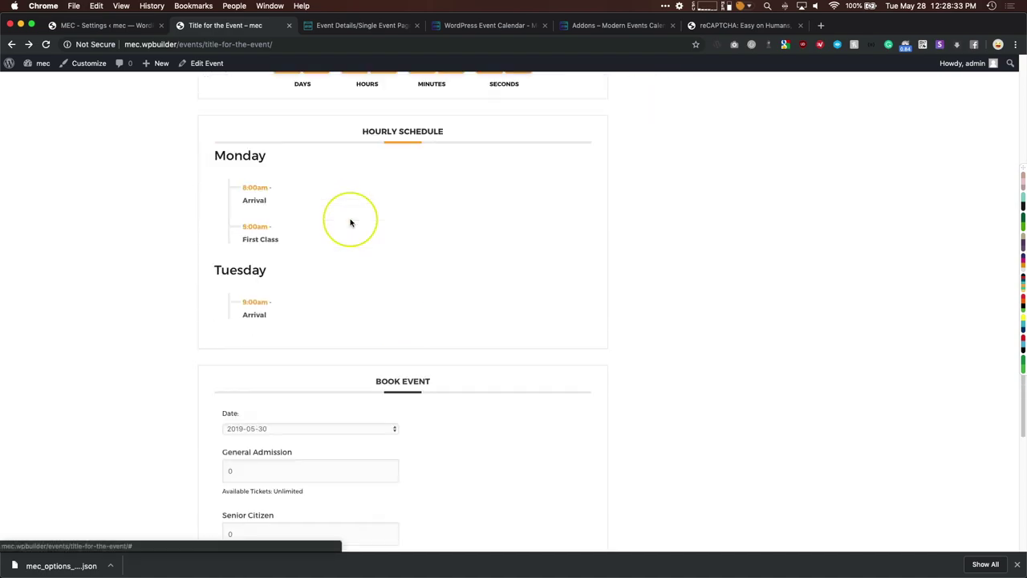
pyautogui.scroll(6, 351, 222)
pyautogui.scroll(13, 350, 223)
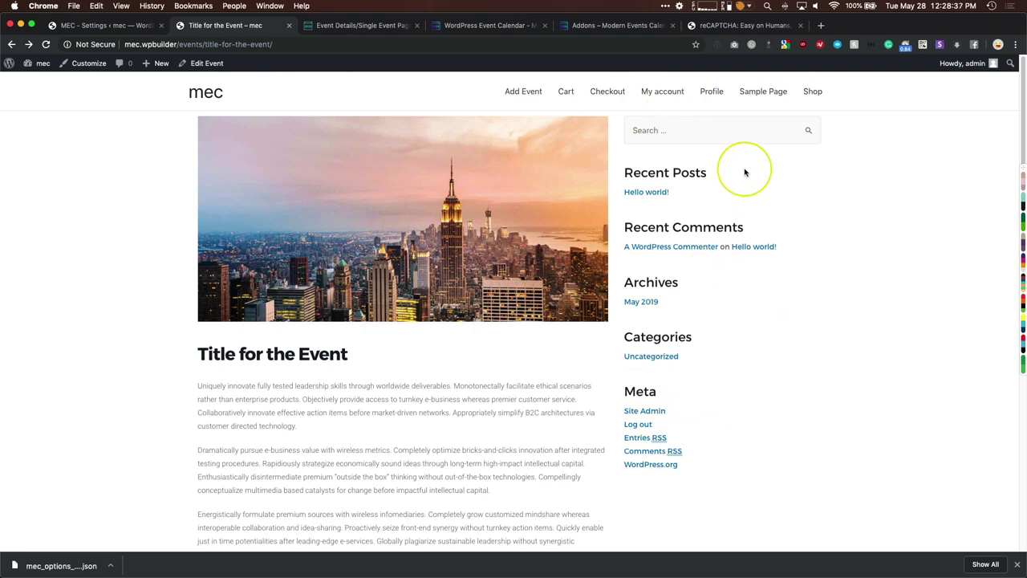
# - Set the Single Event Style to Modern Style and the Booking Style to Modal in the calendar settings, and save the changes
pyautogui.click(94, 25)
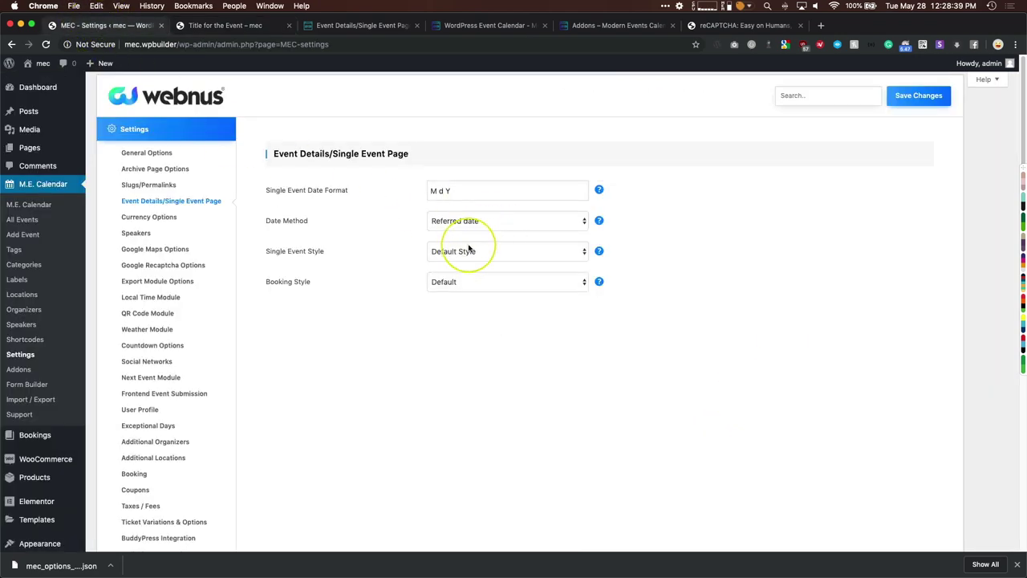
pyautogui.click(464, 255)
pyautogui.click(457, 265)
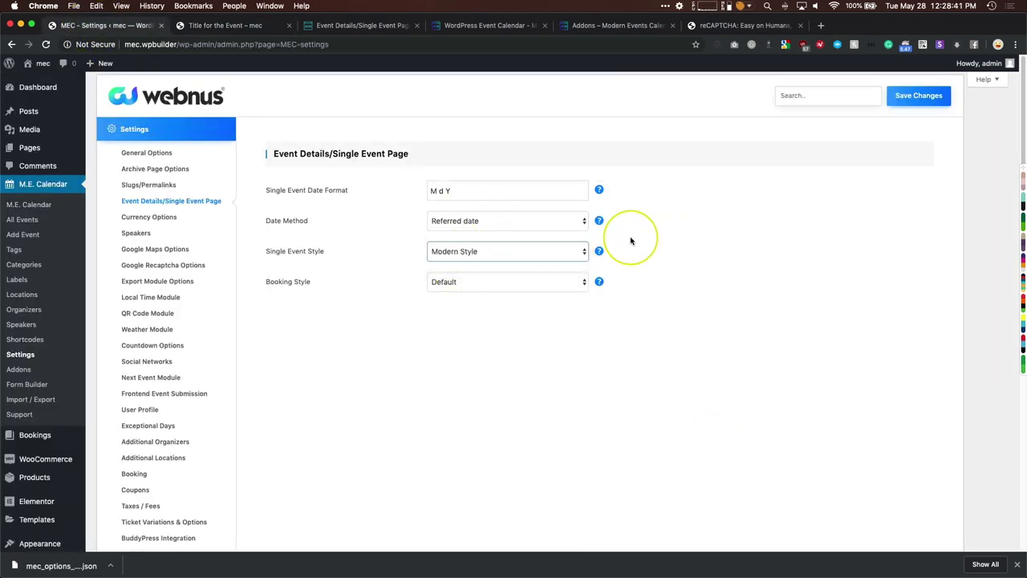
pyautogui.click(542, 281)
pyautogui.click(507, 293)
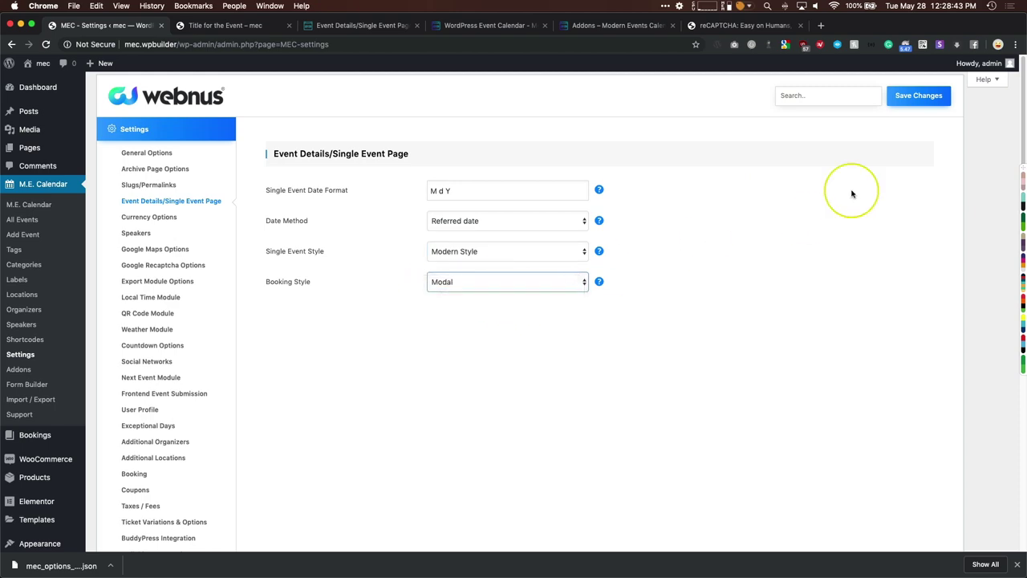
pyautogui.click(915, 96)
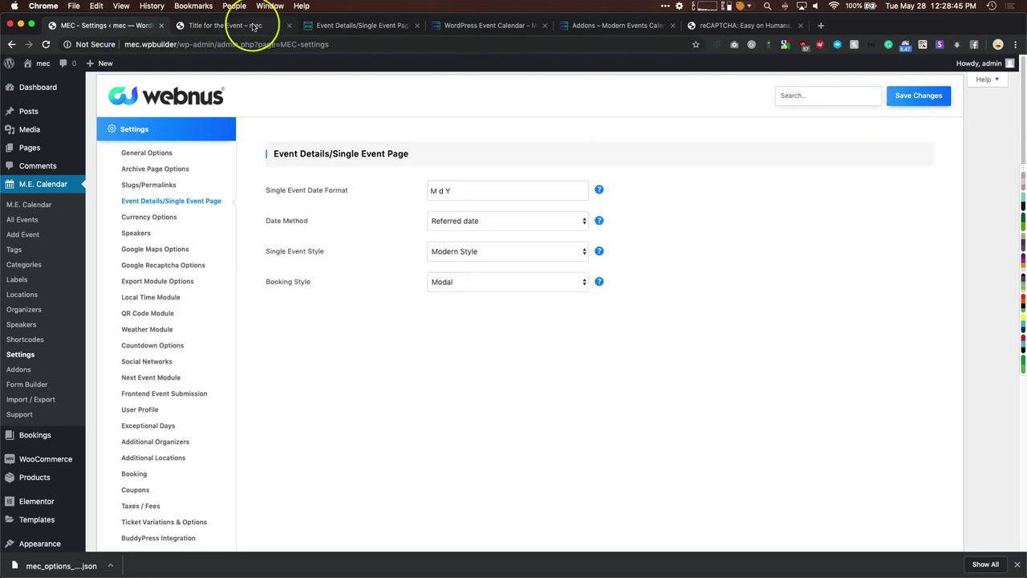
# - Reload the live event page and examine its modern layout from the header down to the comment form
pyautogui.click(255, 26)
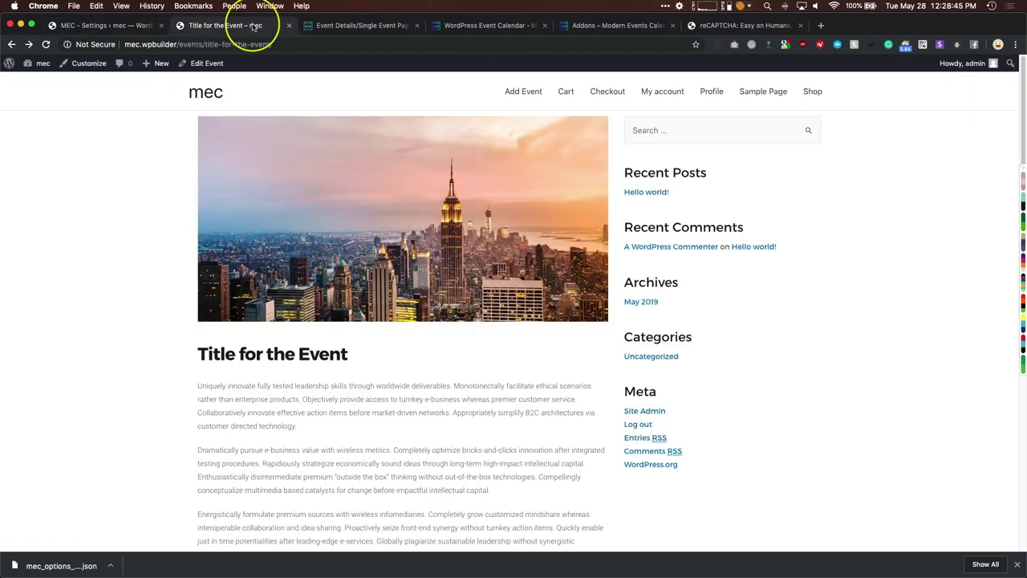
pyautogui.press('super+r')
pyautogui.scroll(-15, 92, 283)
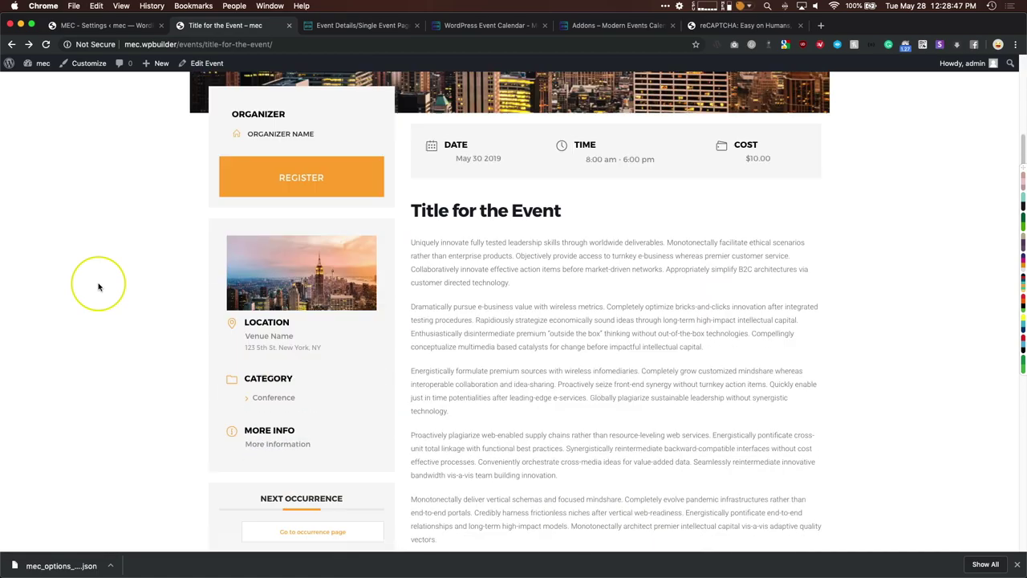
pyautogui.scroll(-5, 98, 284)
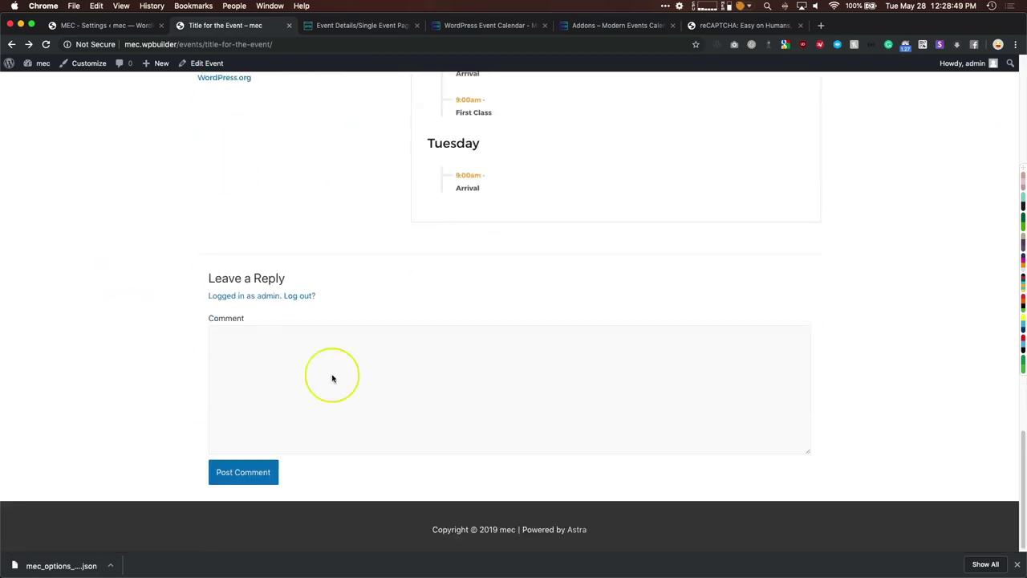
pyautogui.scroll(10, 561, 265)
pyautogui.scroll(10, 482, 281)
pyautogui.scroll(-4, 155, 328)
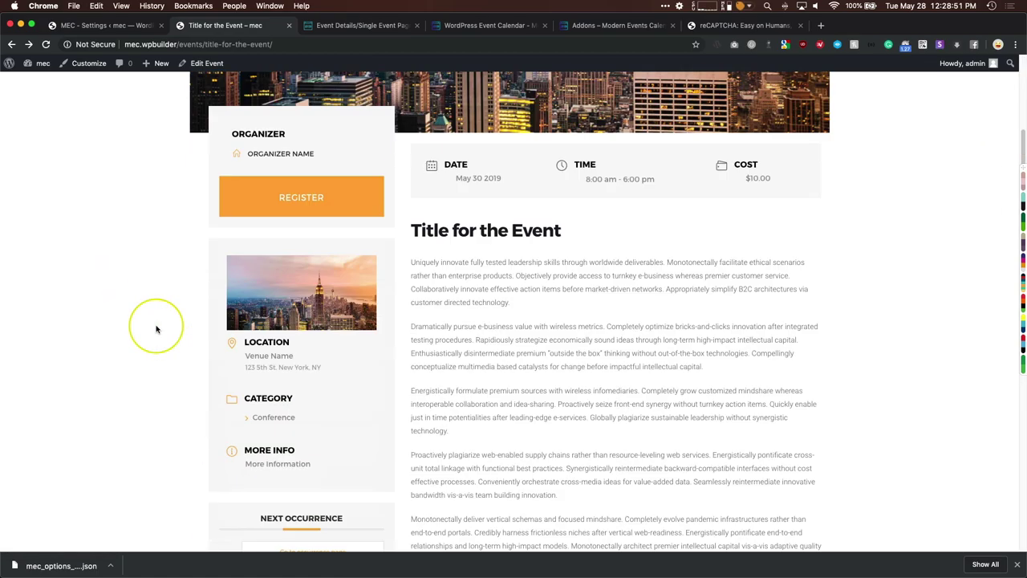
# - Start registering for the event with 1 General Admission ticket and continue to the attendees form
pyautogui.click(277, 191)
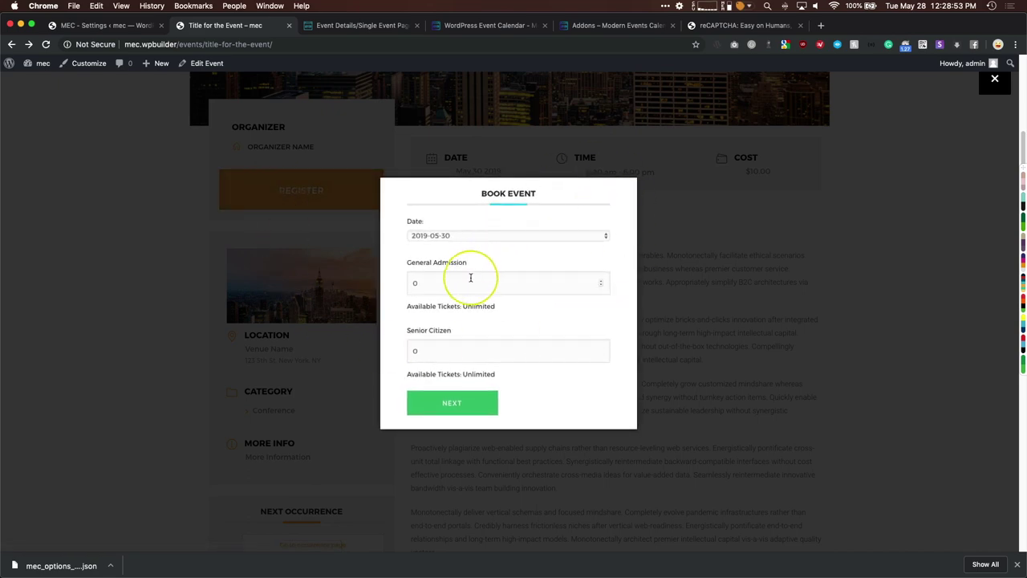
pyautogui.write('1')
pyautogui.click(428, 396)
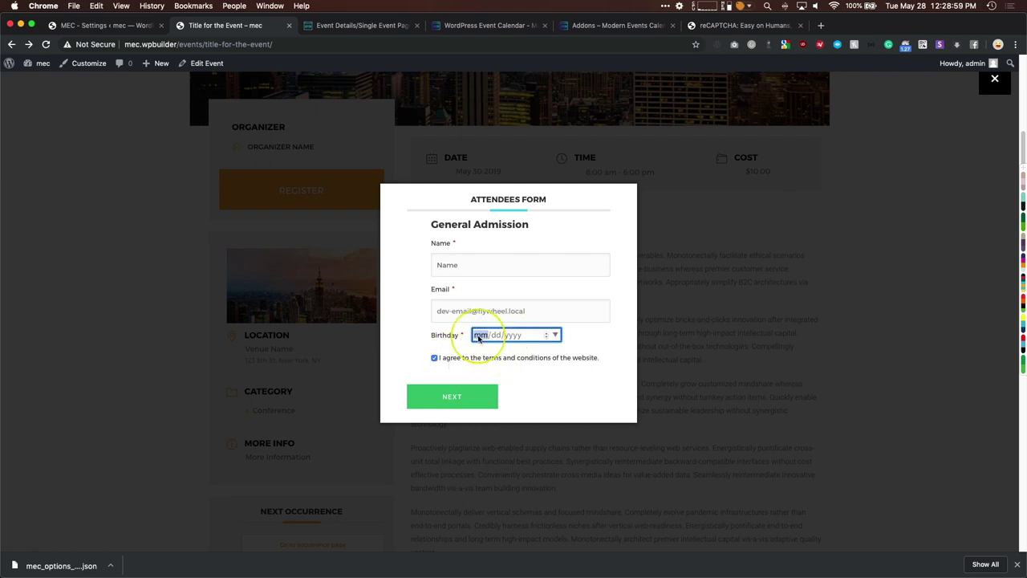
# - Fill in the attendee's birthday and name, continue to the checkout summary, and close the booking modal
pyautogui.click(556, 335)
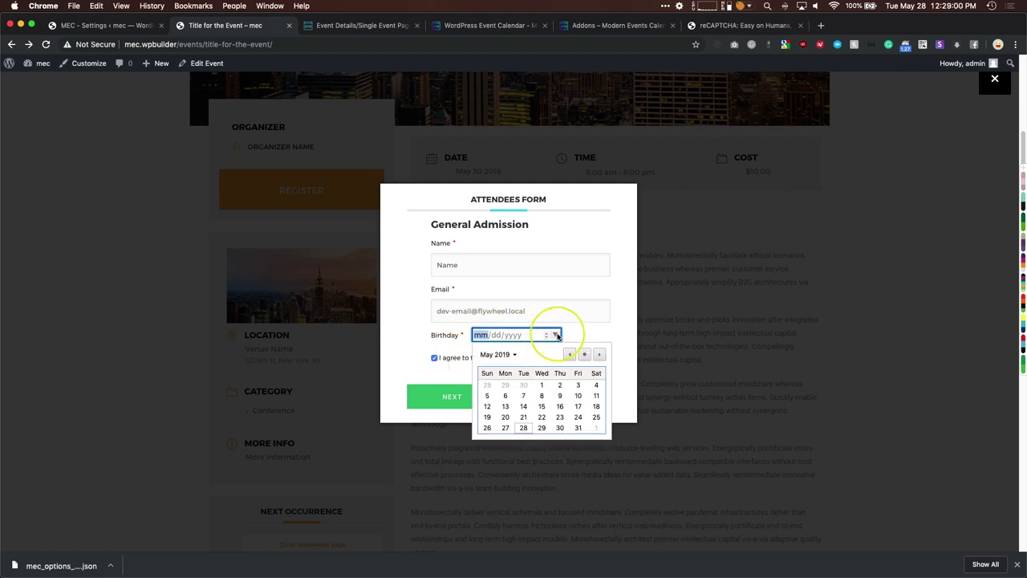
pyautogui.click(580, 426)
pyautogui.click(453, 395)
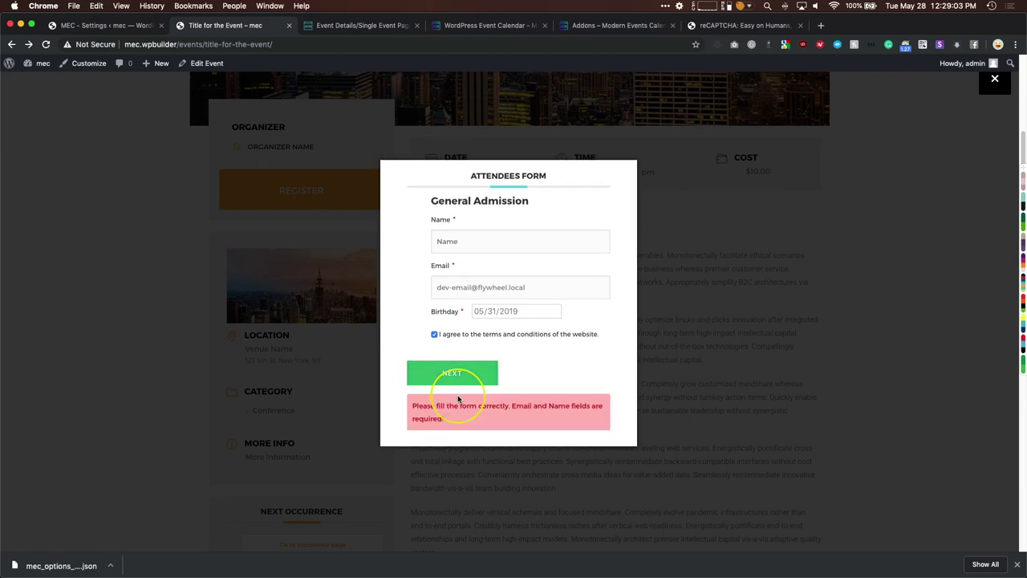
pyautogui.click(459, 243)
pyautogui.write('d')
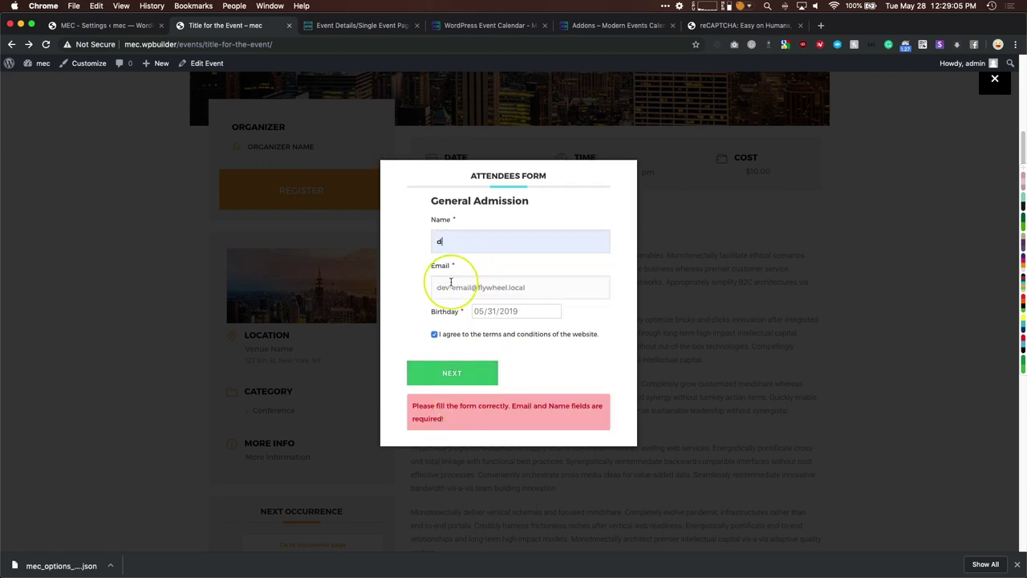
pyautogui.click(434, 377)
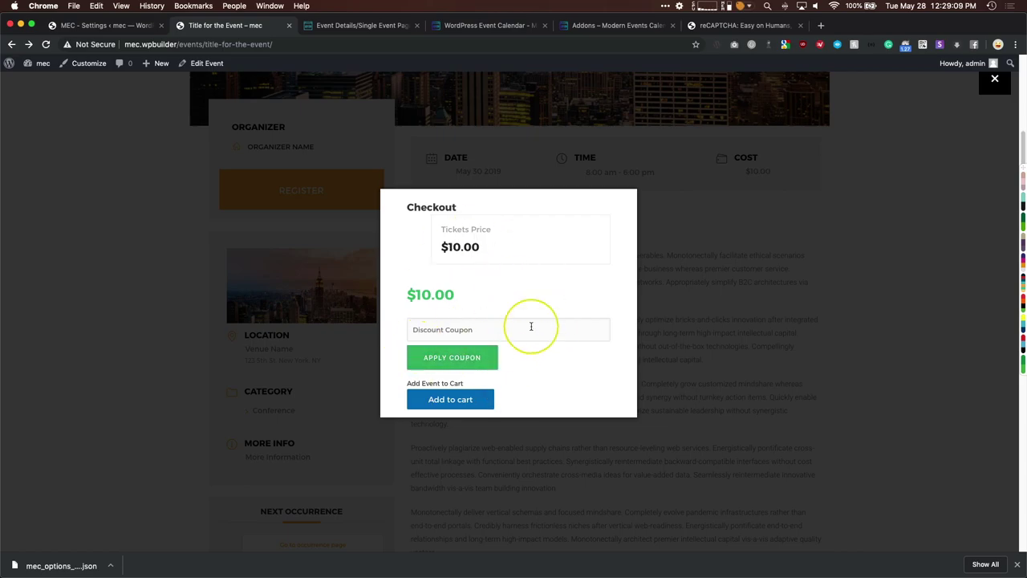
pyautogui.click(141, 353)
# - Examine the modern event page's register box, map, countdown and hourly schedule
pyautogui.scroll(3, 146, 344)
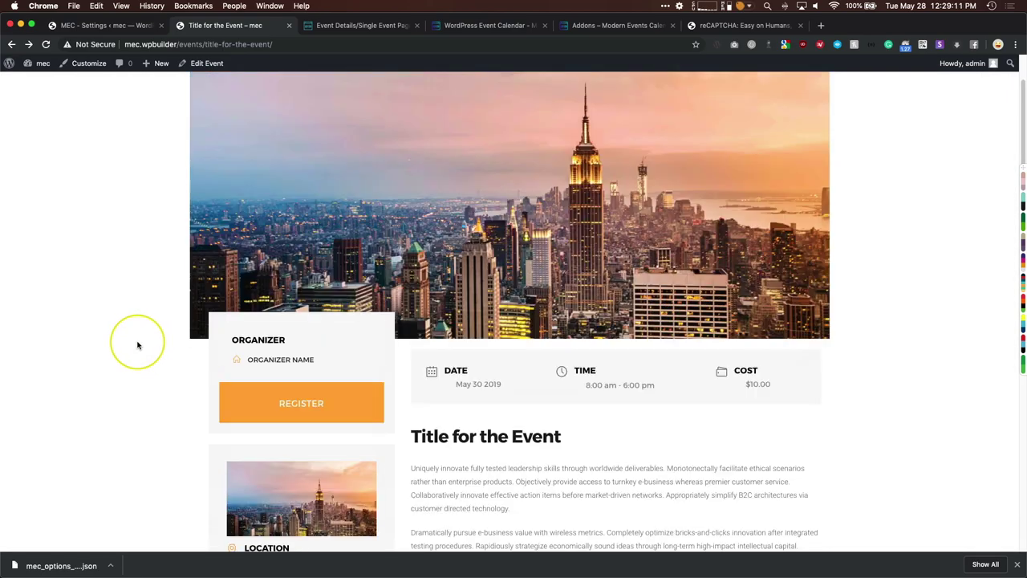
pyautogui.scroll(-4, 141, 345)
pyautogui.scroll(-10, 137, 345)
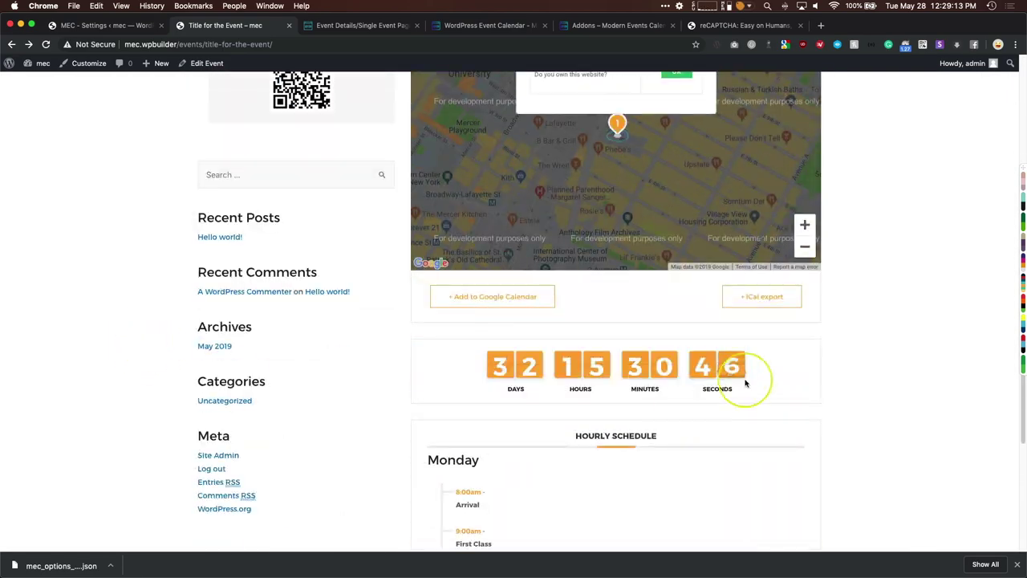
pyautogui.scroll(-4, 506, 361)
pyautogui.scroll(12, 509, 358)
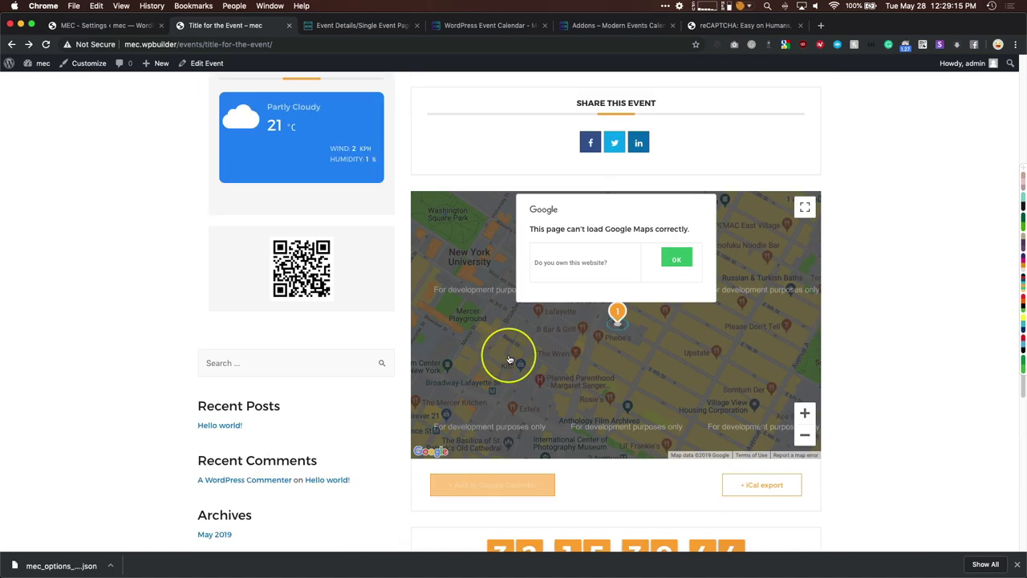
pyautogui.scroll(2, 159, 323)
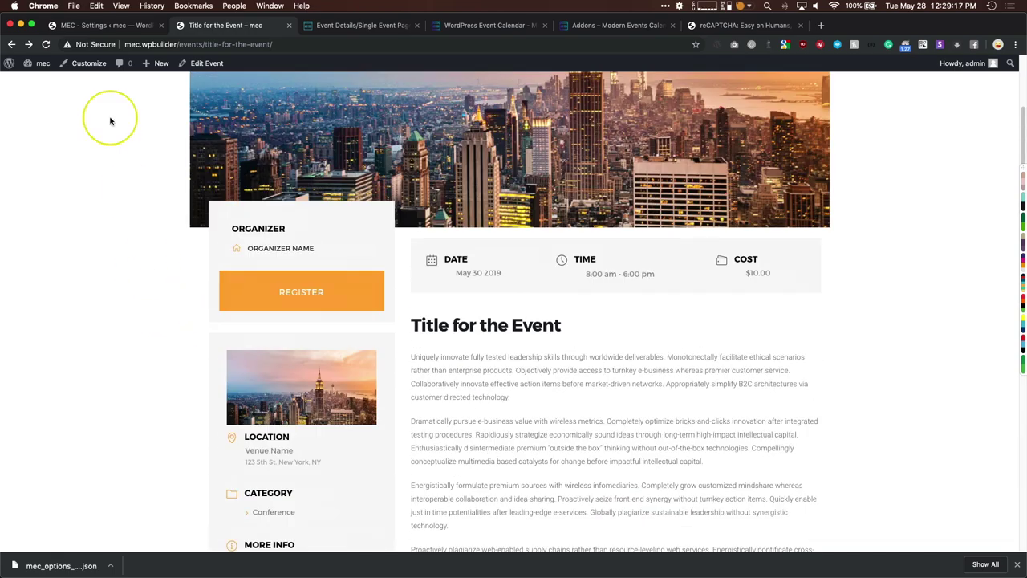
# - Switch to the Modern Events Calendar addons page and open the plugin's purchase page
pyautogui.click(98, 24)
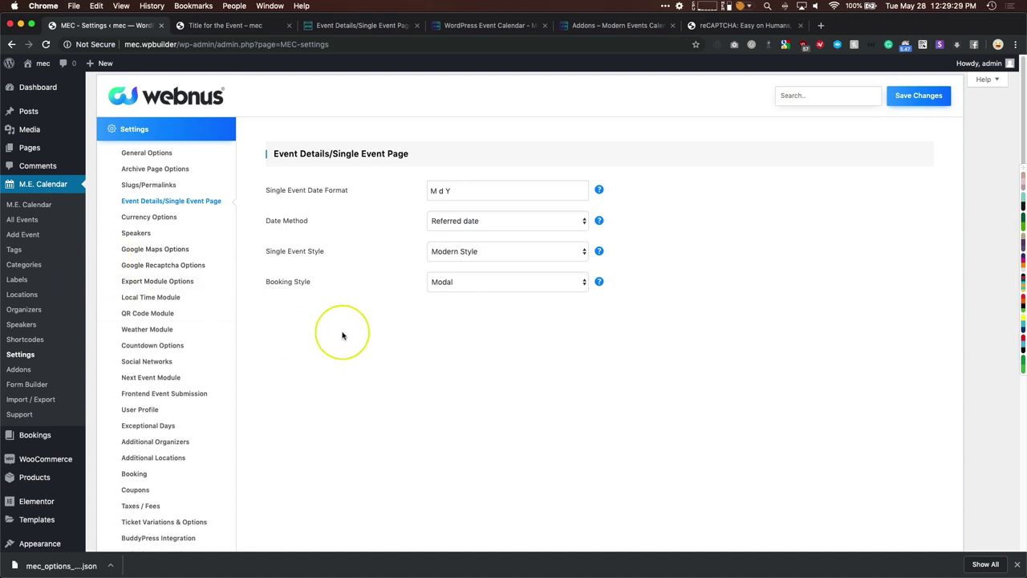
pyautogui.click(570, 27)
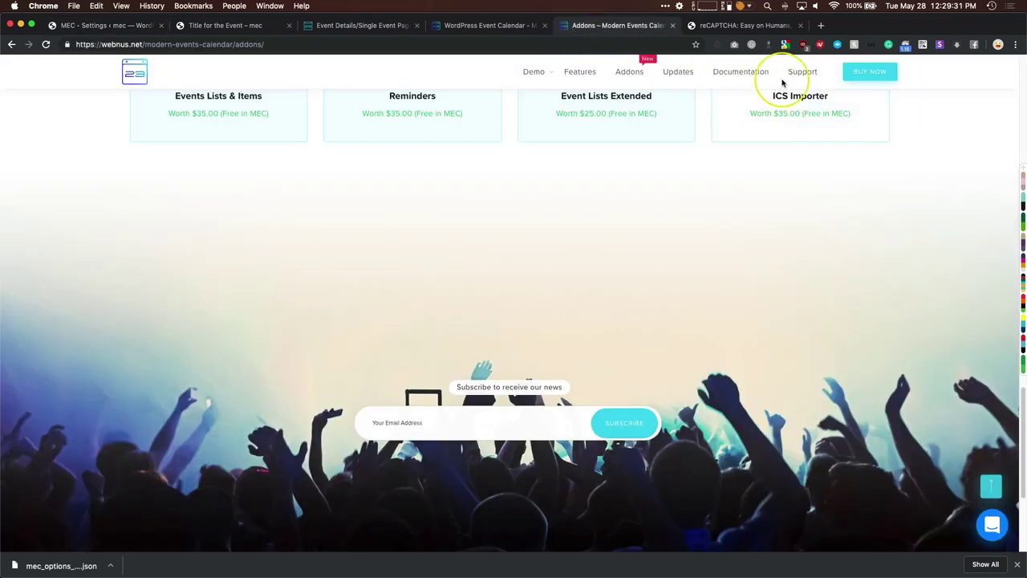
pyautogui.click(859, 71)
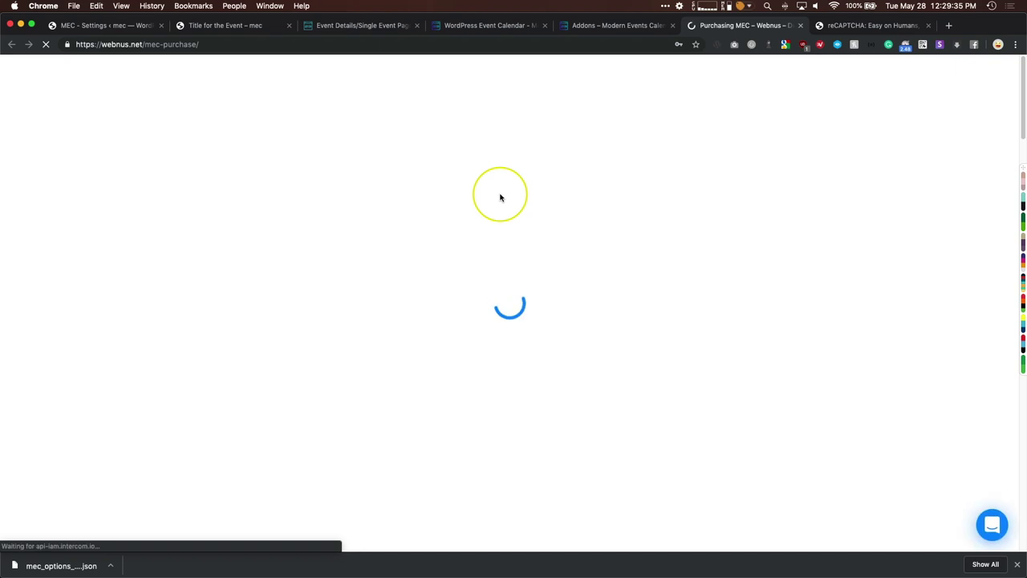
# - Examine the prices, update terms and support terms of the 1, 5 and 10 license plans for the MEC plugin
pyautogui.scroll(-1, 474, 225)
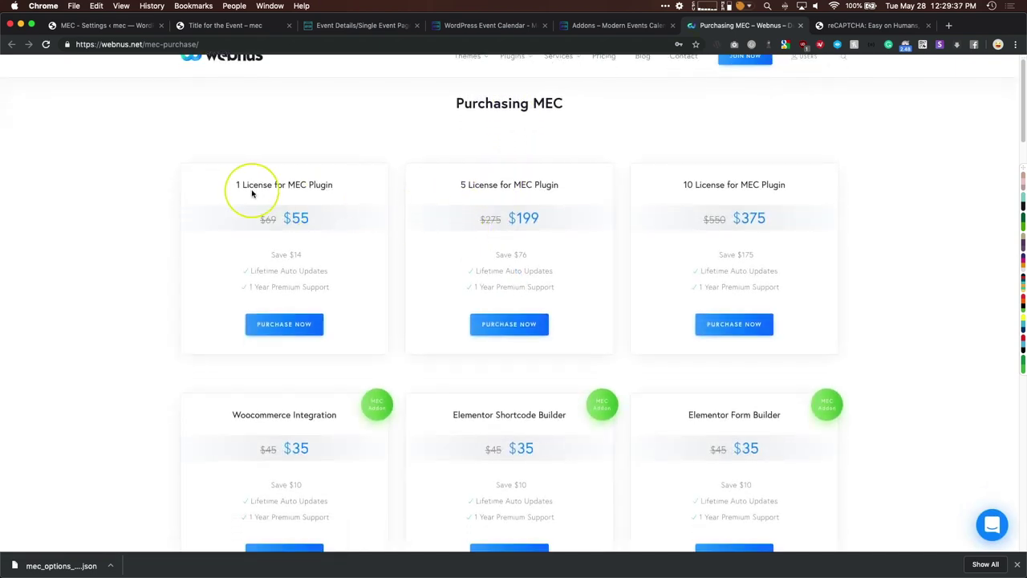
pyautogui.moveTo(235, 184); pyautogui.dragTo(329, 184)
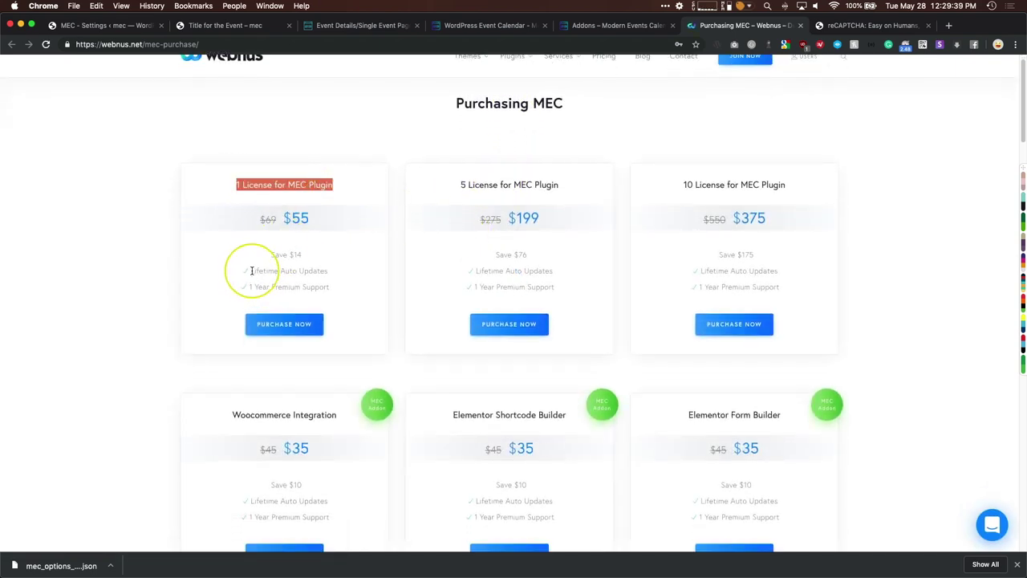
pyautogui.moveTo(251, 270); pyautogui.dragTo(335, 274)
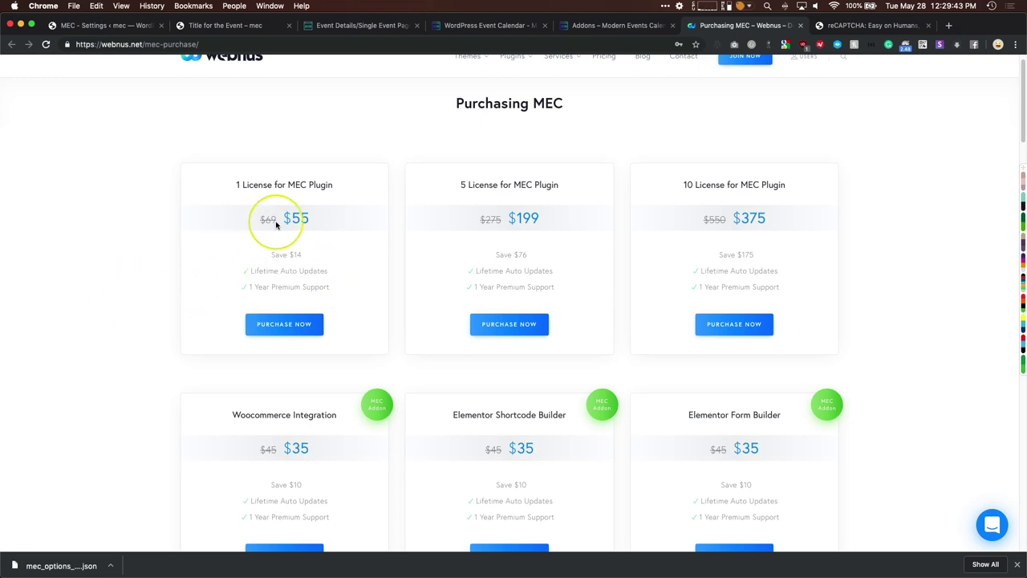
pyautogui.moveTo(275, 218); pyautogui.dragTo(310, 213)
pyautogui.click(118, 267)
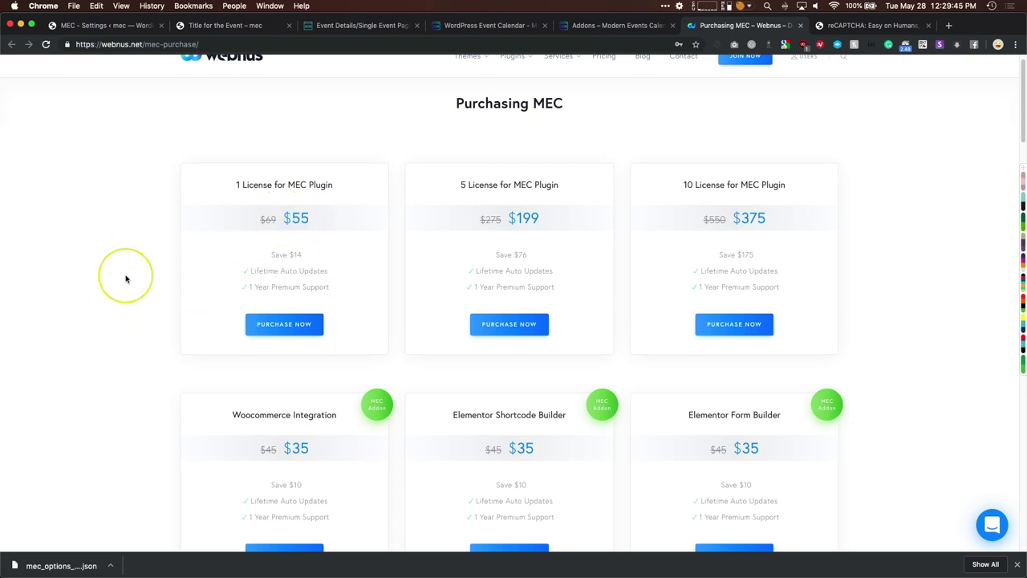
pyautogui.moveTo(762, 219); pyautogui.dragTo(700, 219)
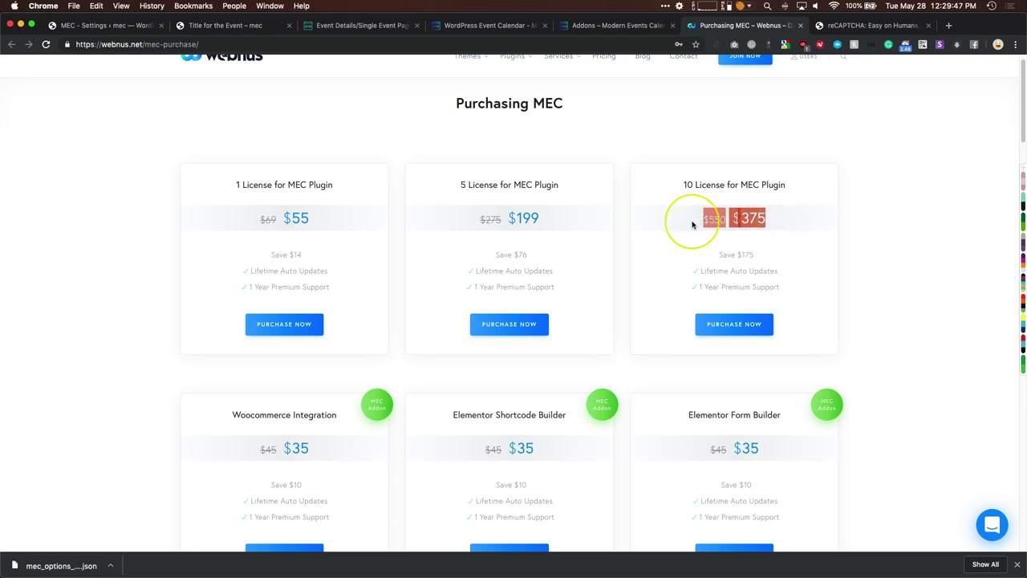
pyautogui.click(939, 248)
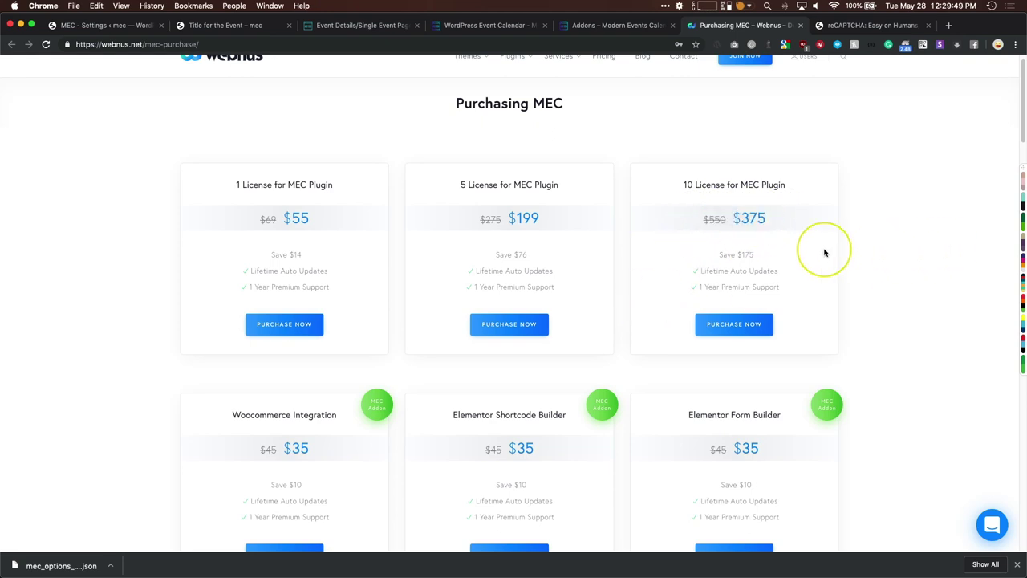
pyautogui.scroll(-2, 658, 268)
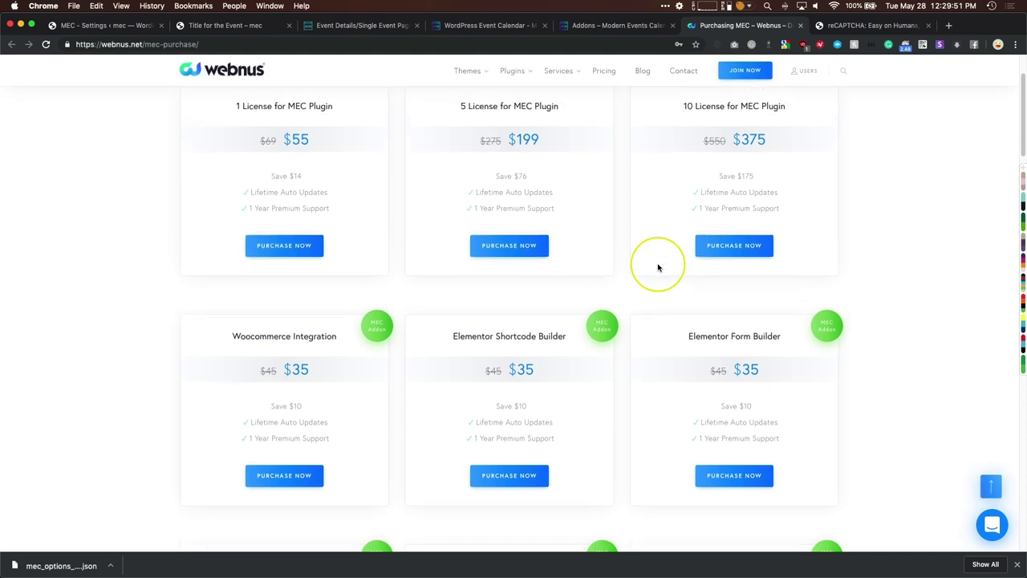
pyautogui.moveTo(702, 199); pyautogui.dragTo(779, 200)
pyautogui.click(871, 201)
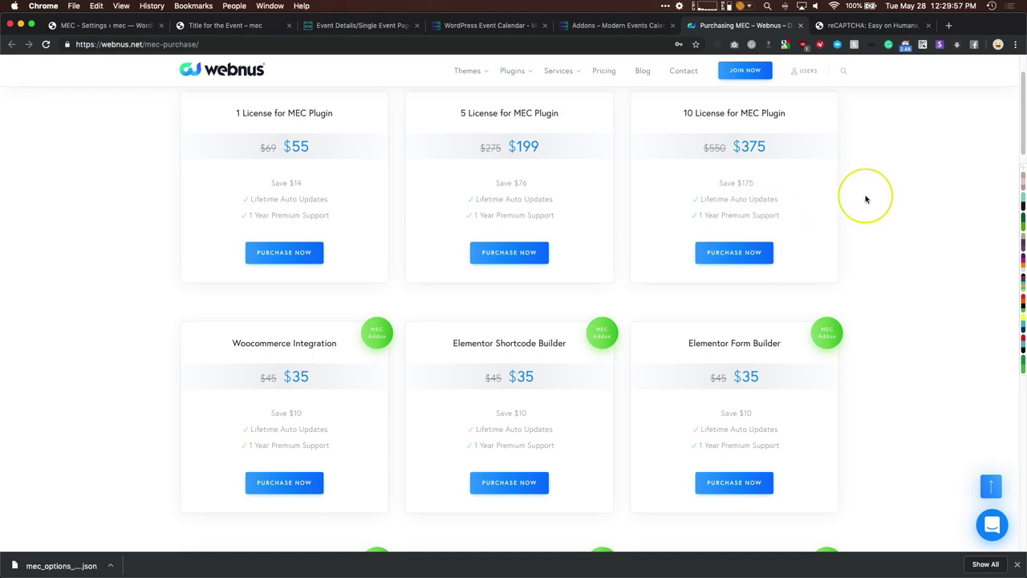
# - Review the pricing and update terms of the MEC addons and bundles, and return to the calendar settings
pyautogui.scroll(-5, 153, 280)
pyautogui.scroll(2, 113, 297)
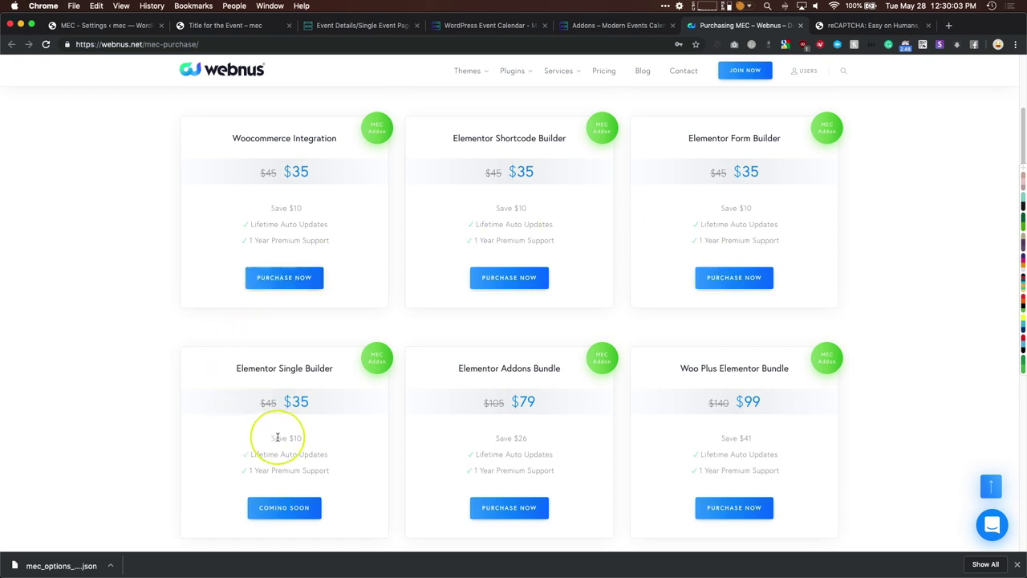
pyautogui.moveTo(252, 455); pyautogui.dragTo(324, 454)
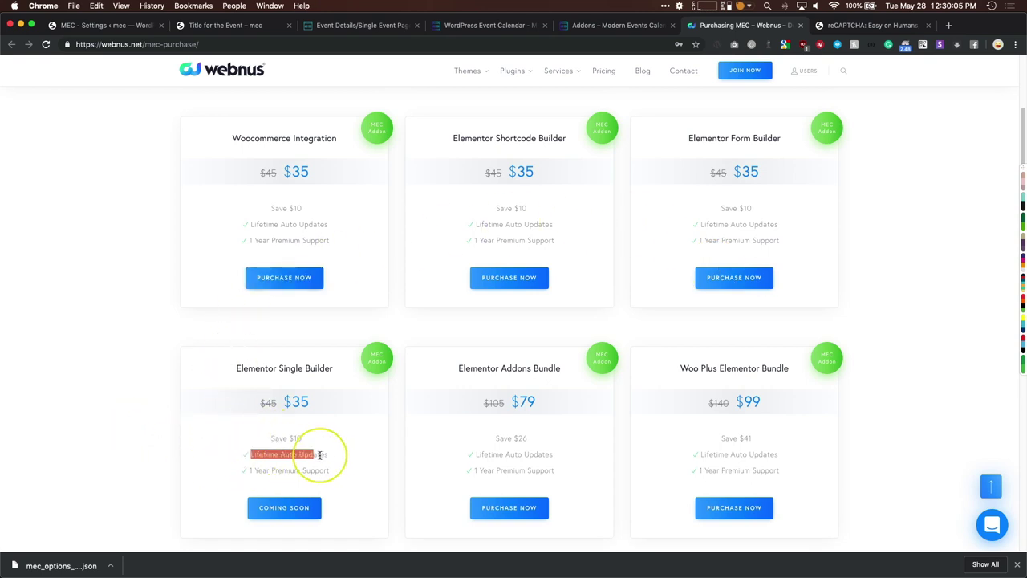
pyautogui.moveTo(252, 224); pyautogui.dragTo(325, 240)
pyautogui.click(155, 261)
pyautogui.scroll(1, 156, 268)
pyautogui.scroll(5, 155, 268)
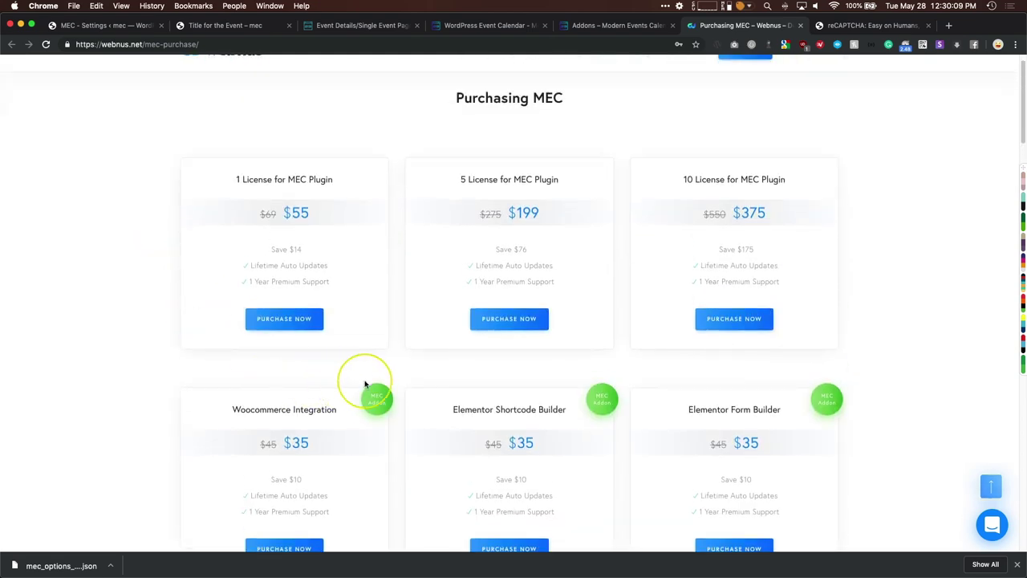
pyautogui.click(135, 24)
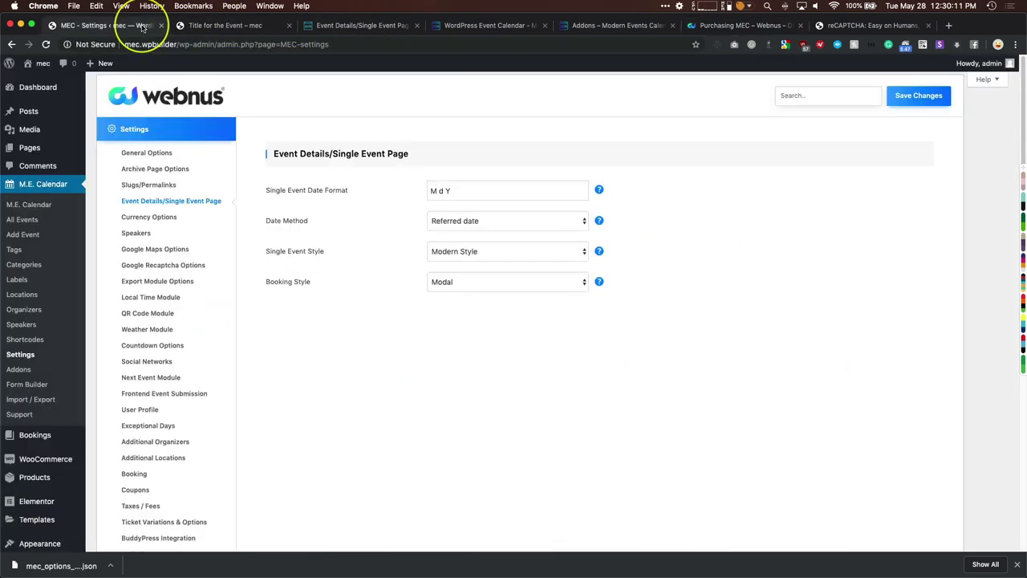
# - Open the calendar plugin's Support page, view the Webnus Bot support chat and close it again
pyautogui.click(28, 414)
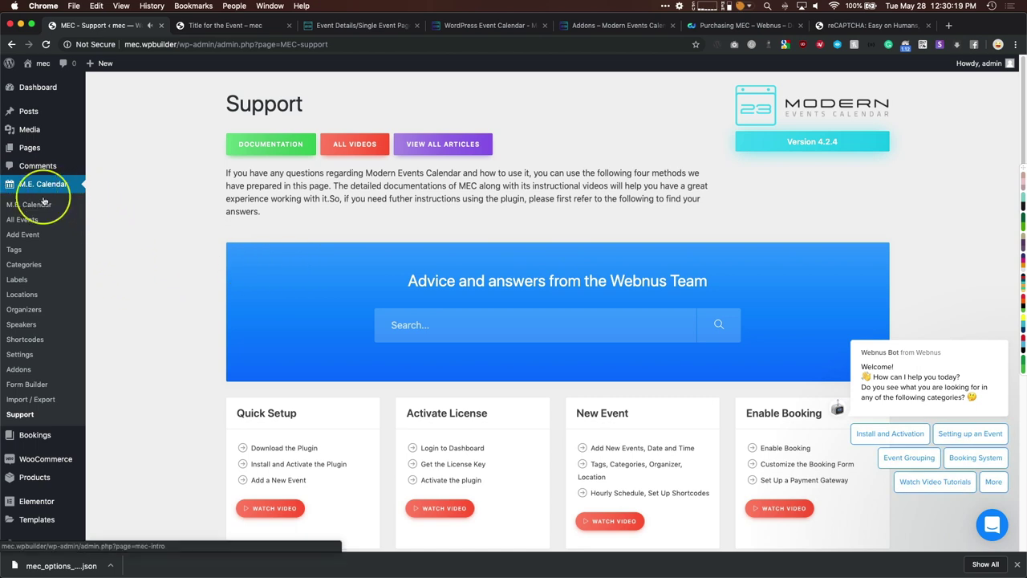
pyautogui.scroll(-1, 217, 298)
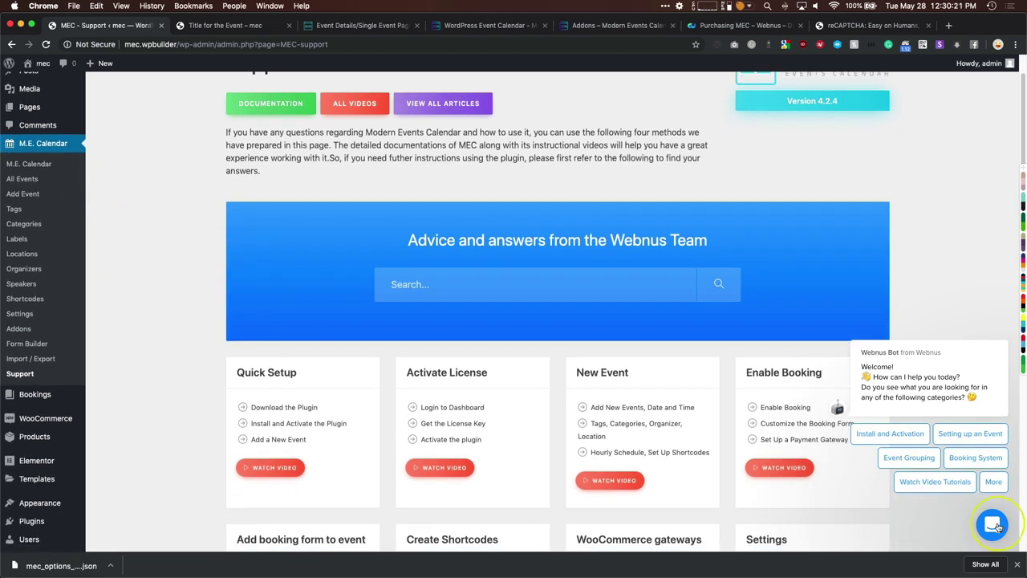
pyautogui.click(993, 525)
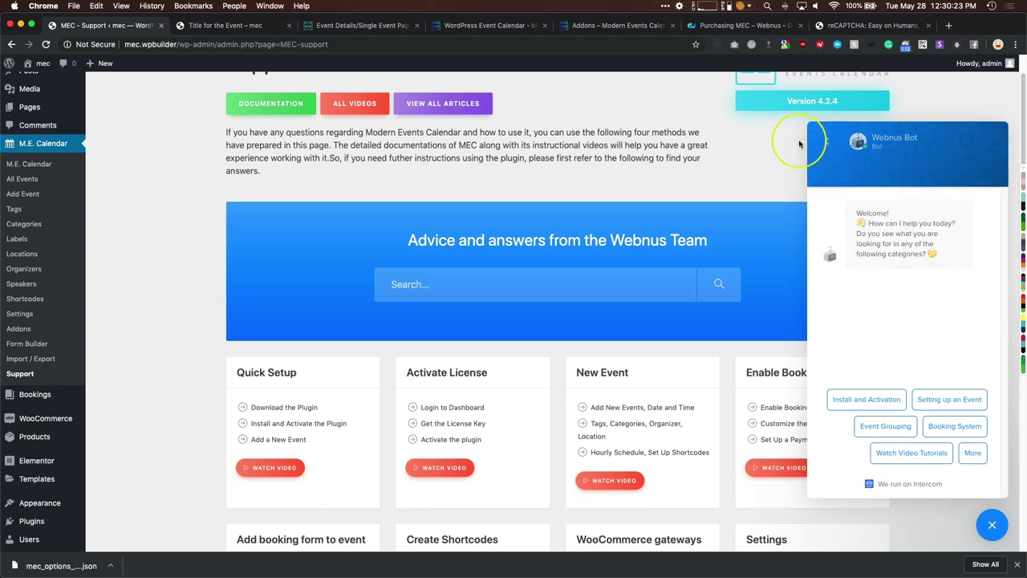
pyautogui.click(992, 525)
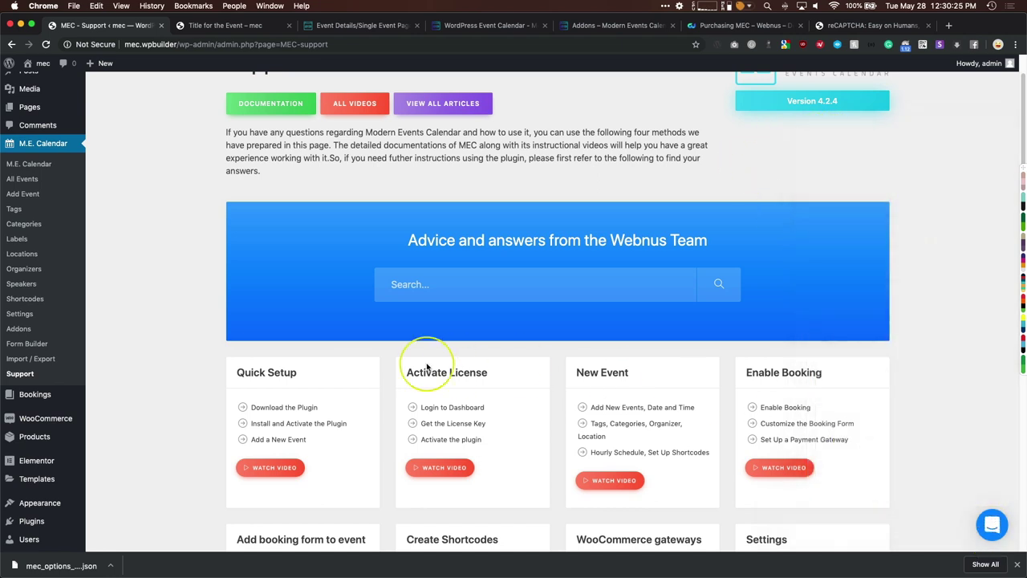
# - Examine the Support page's video tutorial cards, FAQ and articles, from Quick Setup through WooCommerce gateways and Settings
pyautogui.scroll(-2, 166, 347)
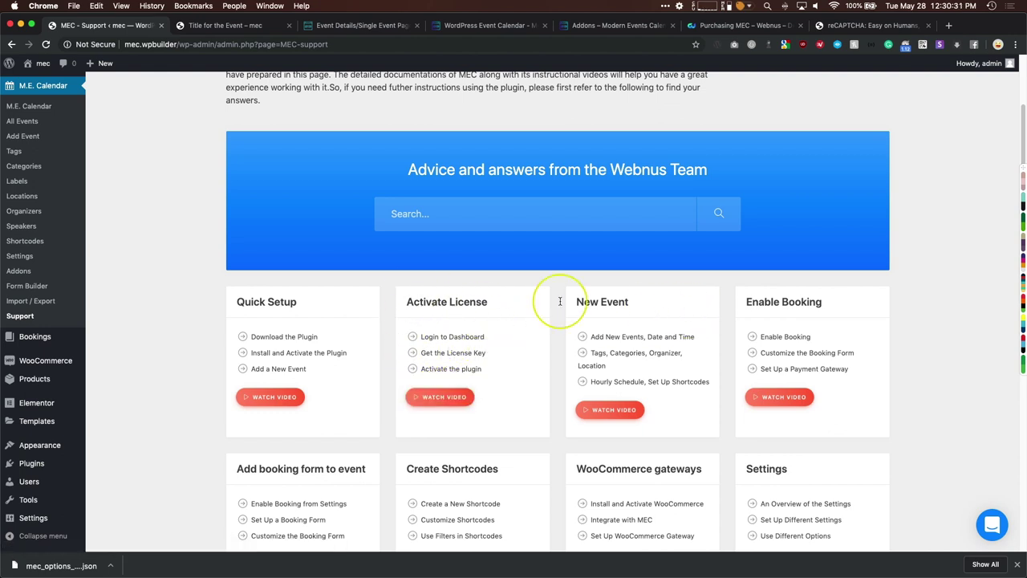
pyautogui.scroll(-5, 115, 310)
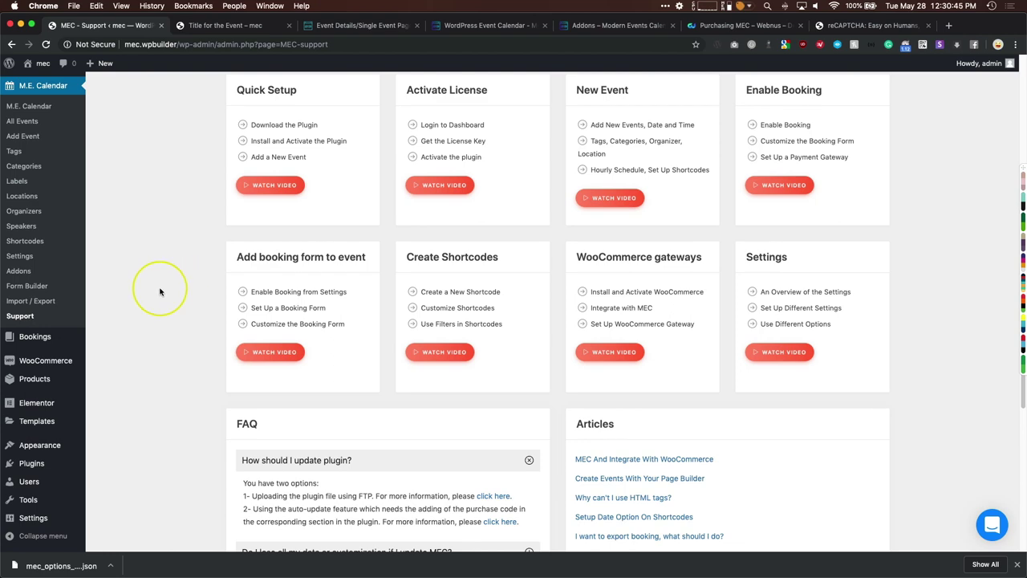
pyautogui.scroll(5, 153, 293)
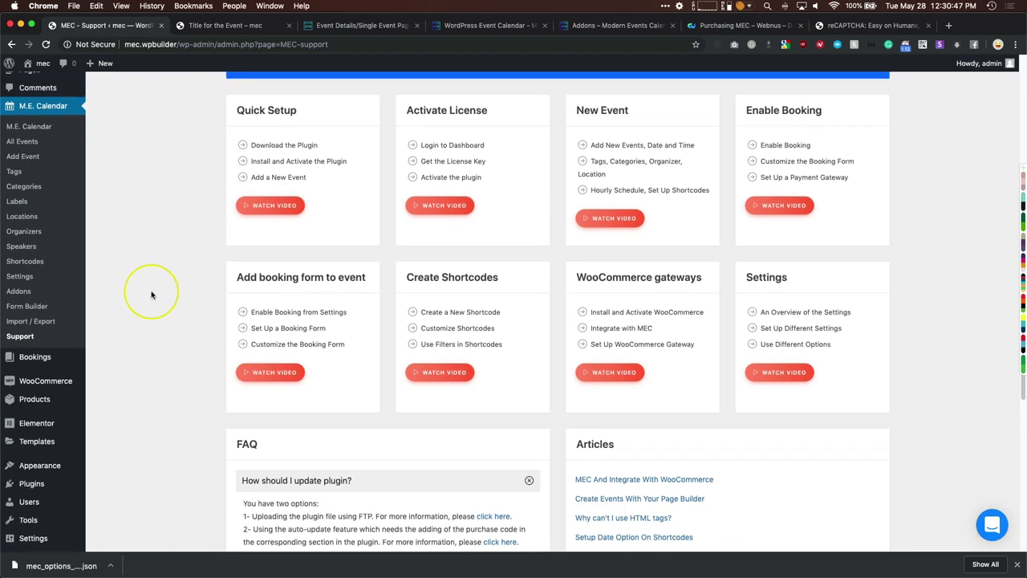
pyautogui.scroll(2, 151, 295)
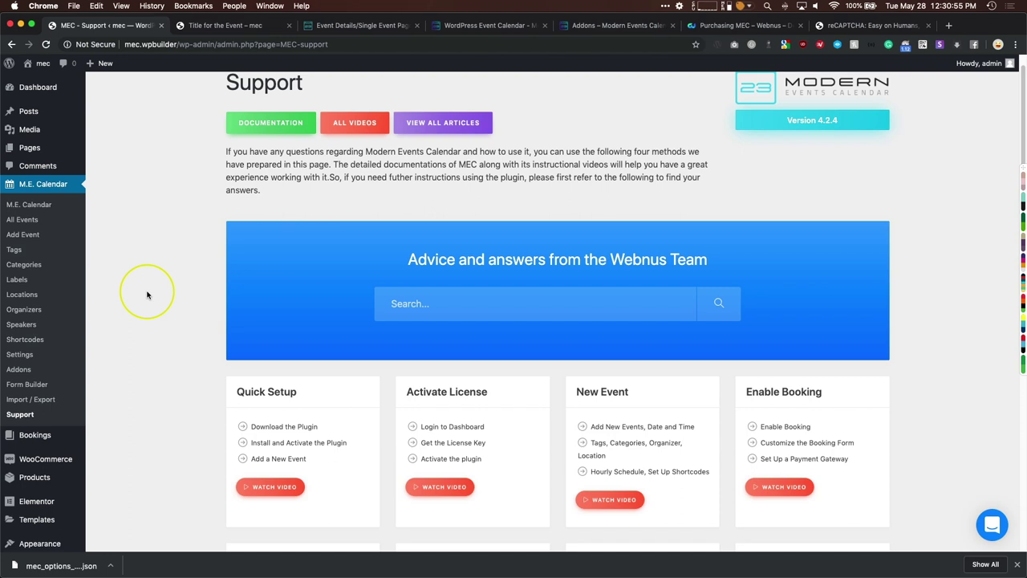
pyautogui.scroll(1, 147, 294)
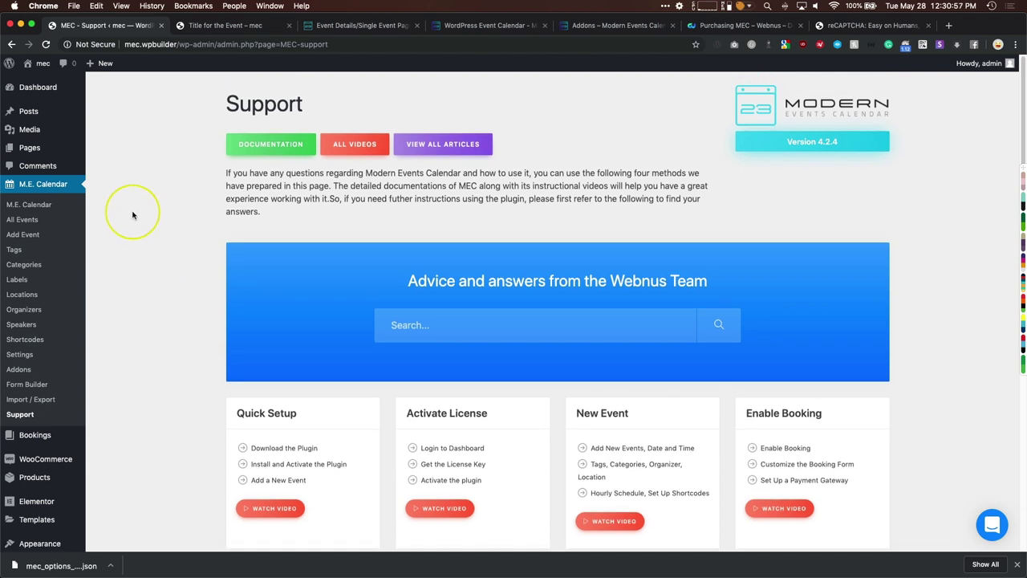
# - View the online Event Details/Single Event Page documentation, and return to WordPress to open the M.E. Calendar overview page
pyautogui.click(371, 28)
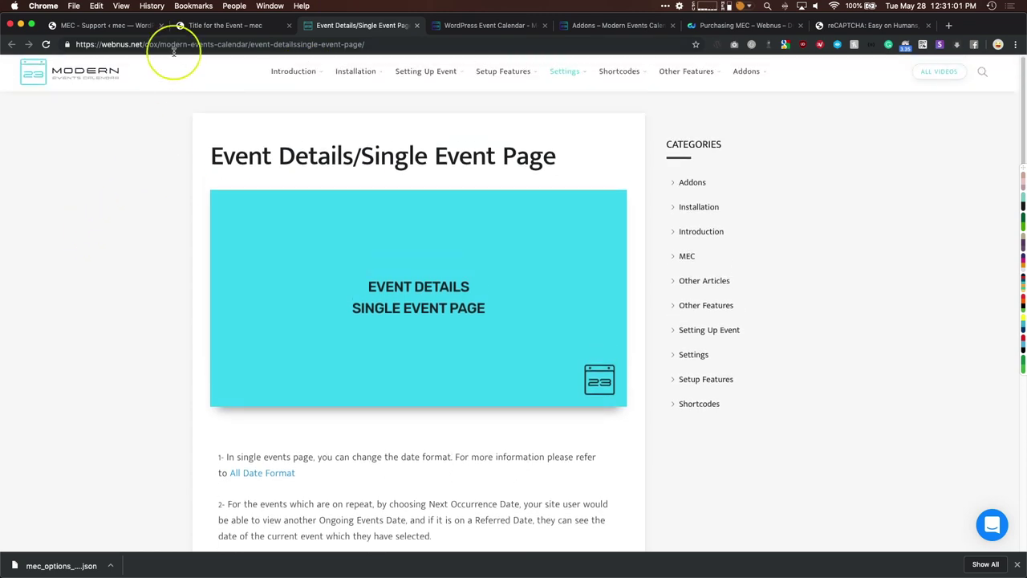
pyautogui.click(125, 26)
pyautogui.click(49, 210)
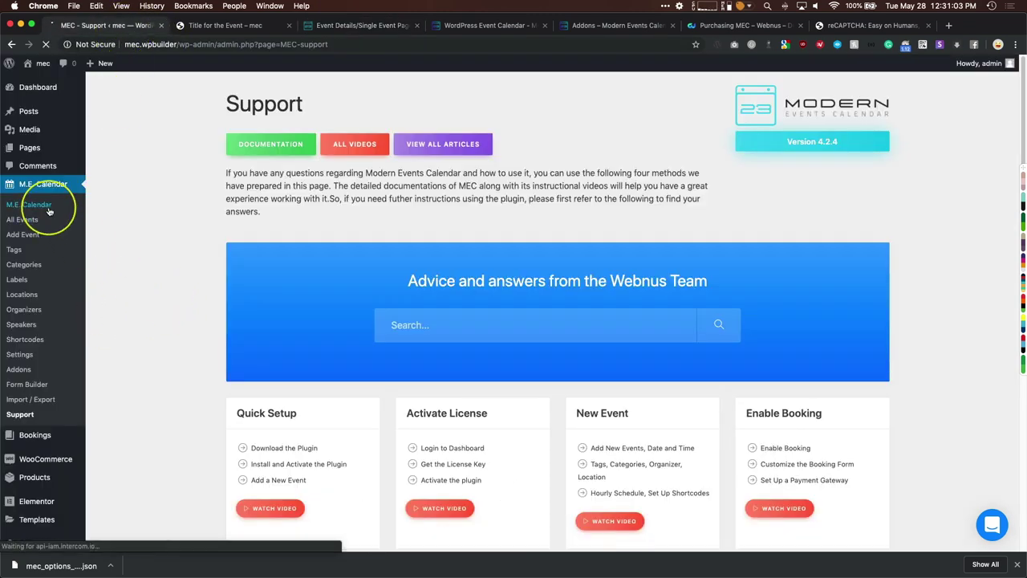